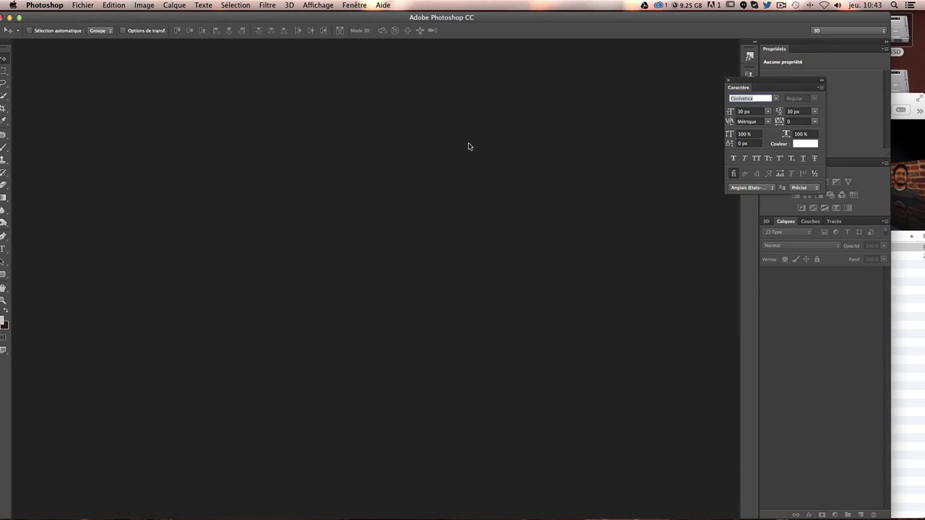
# Check the Coolvetica font file and the Fonts folder on the SSD, then return to Photoshop.
pyautogui.click(922, 283)
pyautogui.click(802, 250)
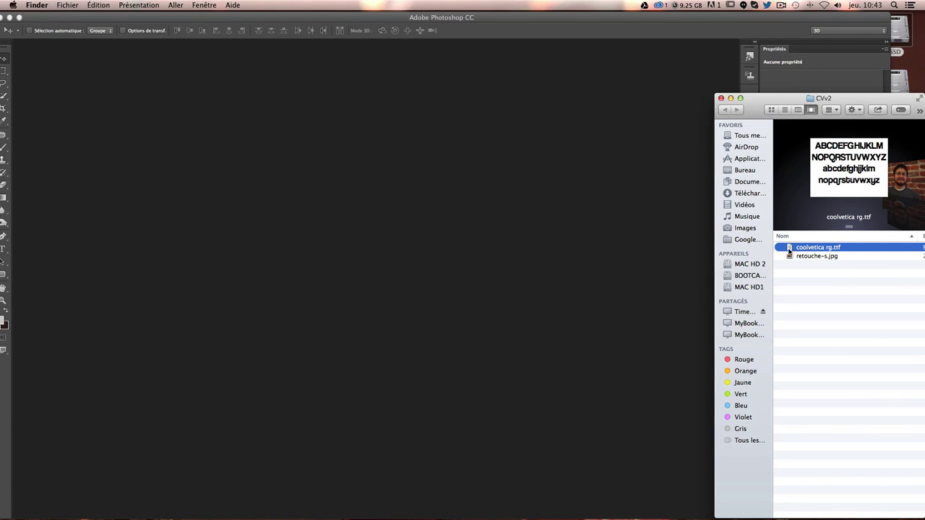
pyautogui.click(819, 291)
pyautogui.click(905, 40)
pyautogui.doubleClick(905, 40)
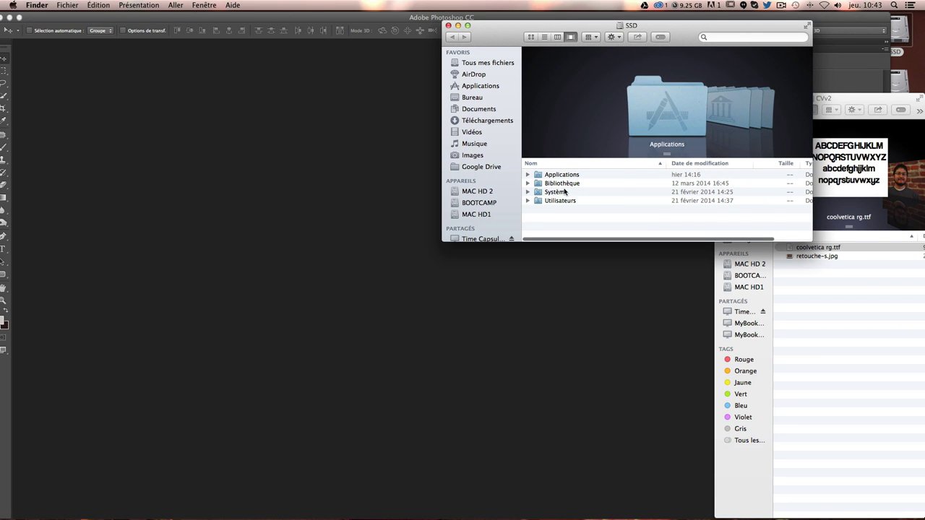
pyautogui.doubleClick(568, 185)
pyautogui.doubleClick(556, 209)
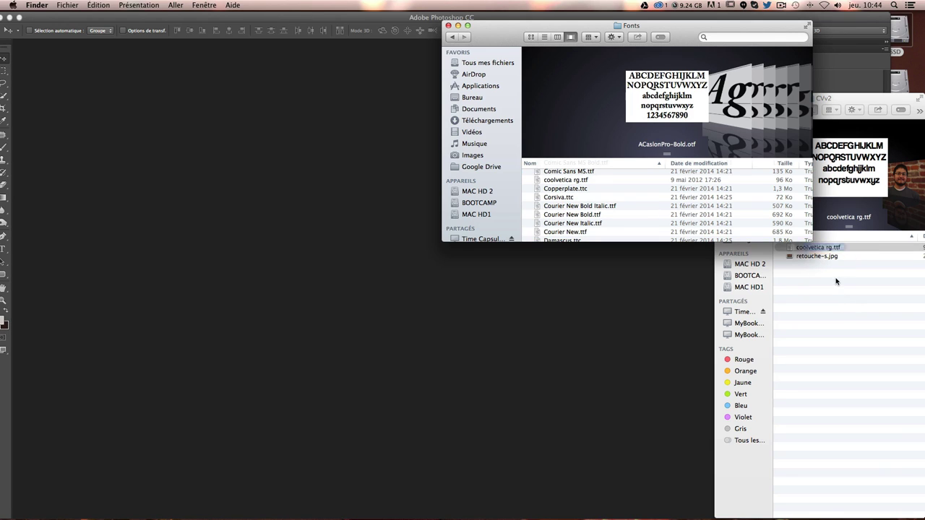
pyautogui.click(448, 26)
pyautogui.click(473, 171)
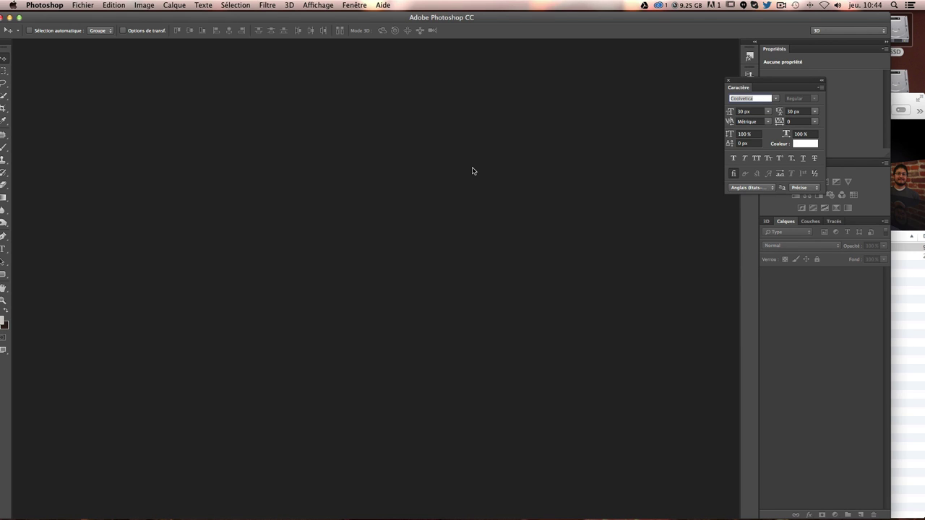
# Start a new document using the international paper A4 preset in centimetres.
pyautogui.hotkey('ctrl', 'n')
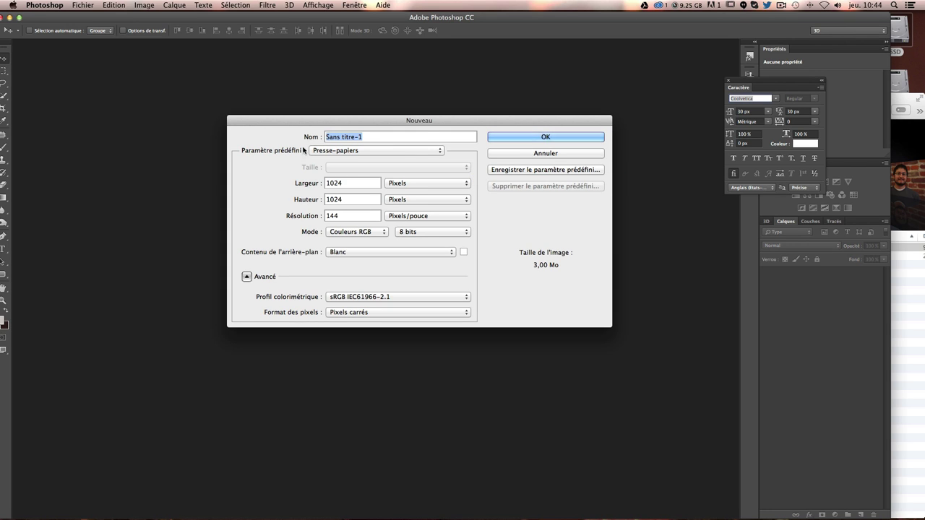
pyautogui.click(427, 150)
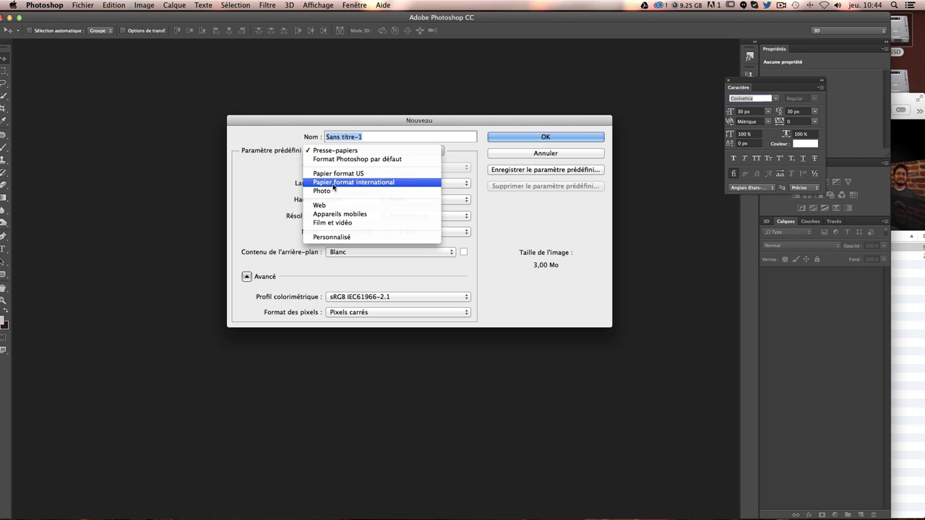
pyautogui.click(376, 185)
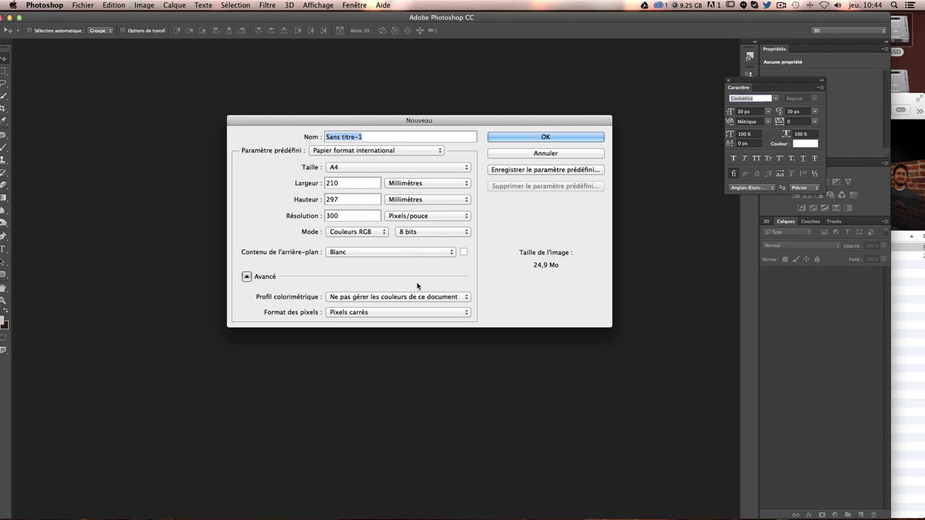
pyautogui.click(436, 188)
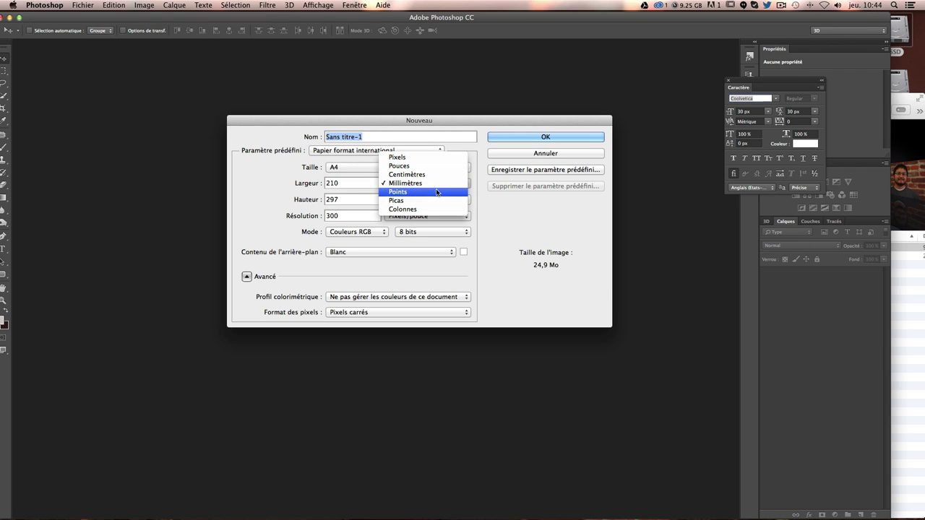
pyautogui.click(439, 174)
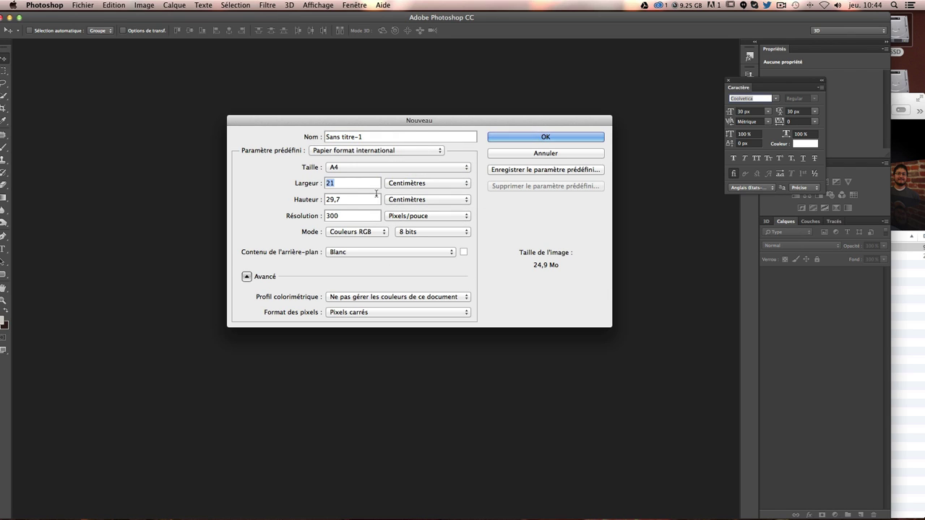
pyautogui.click(356, 184)
pyautogui.moveTo(347, 214); pyautogui.dragTo(302, 215)
pyautogui.click(383, 167)
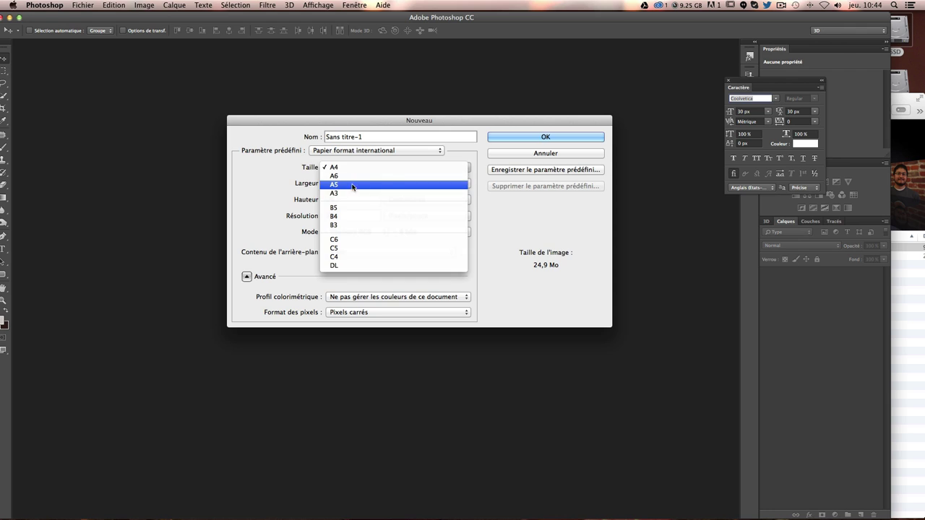
pyautogui.click(295, 138)
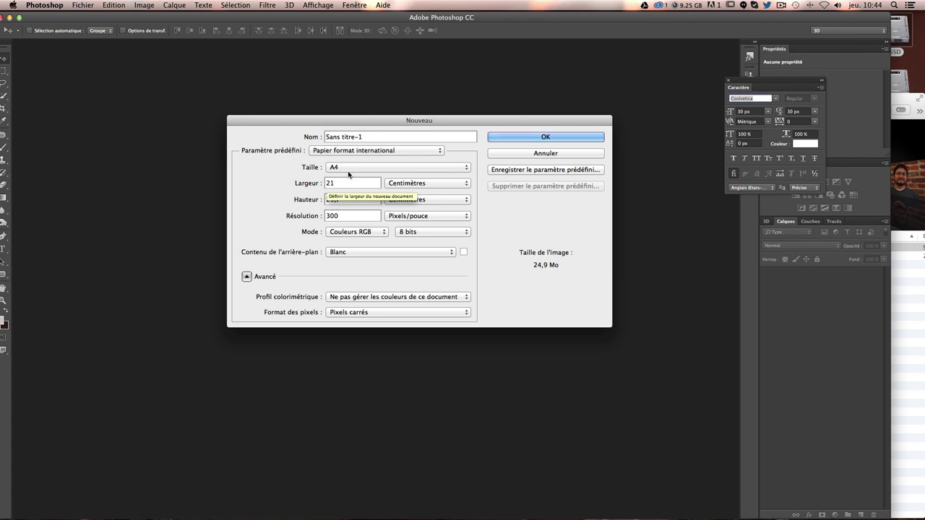
# Set the resolution to 200 ppi and create the 21 × 29,7 cm document.
pyautogui.moveTo(381, 120); pyautogui.dragTo(441, 136)
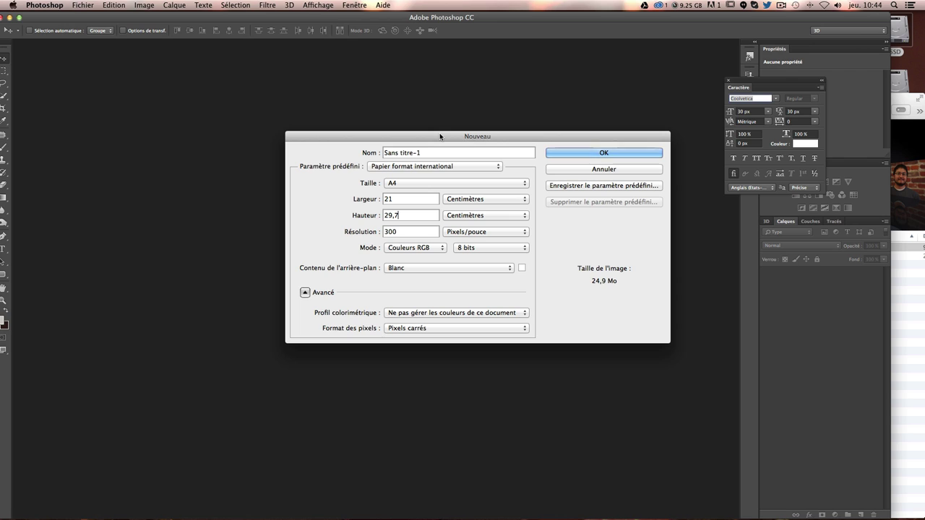
pyautogui.doubleClick(390, 199)
pyautogui.doubleClick(413, 214)
pyautogui.doubleClick(416, 232)
pyautogui.moveTo(436, 138)
pyautogui.mouseDown()
pyautogui.moveTo(417, 123)
pyautogui.moveTo(399, 134)
pyautogui.mouseUp()
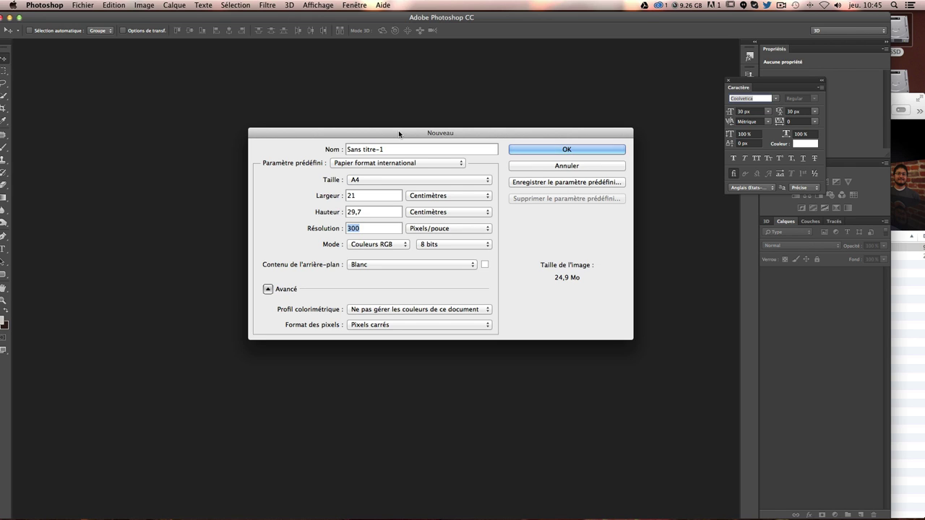
pyautogui.write('200')
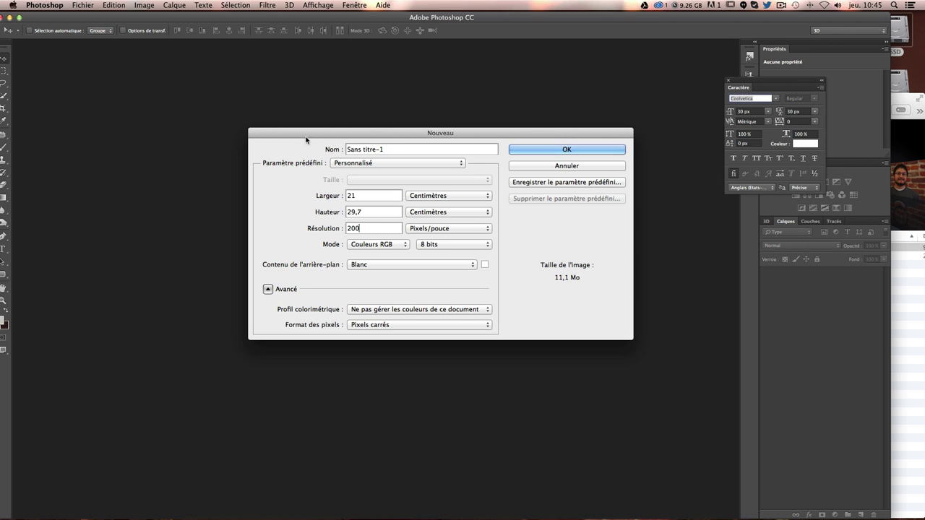
pyautogui.moveTo(310, 135); pyautogui.dragTo(294, 96)
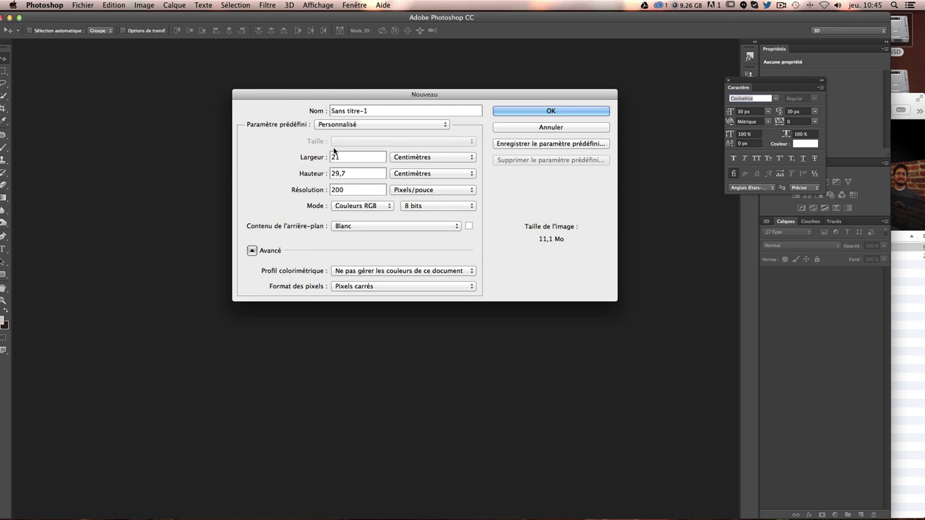
pyautogui.doubleClick(346, 154)
pyautogui.press('Tab')
pyautogui.press('Tab')
pyautogui.click(534, 113)
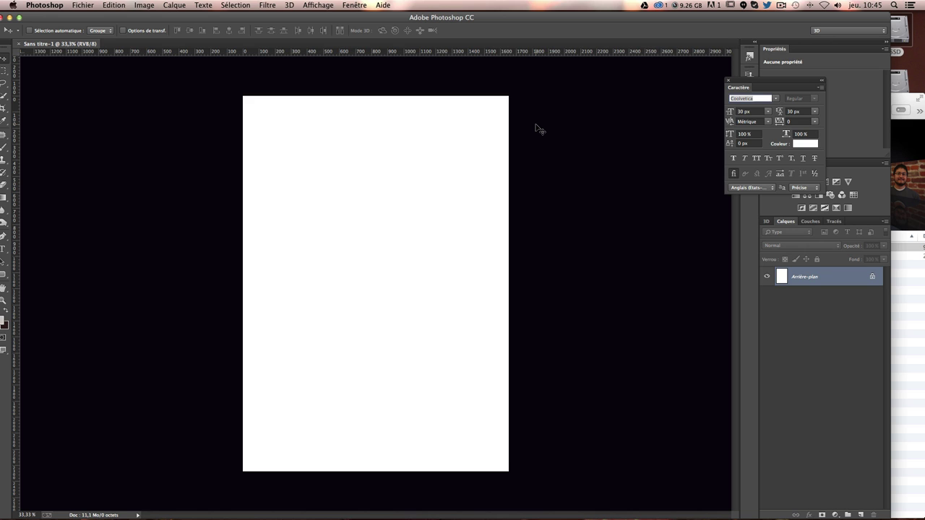
# Maximize the window and convert the Arrière-plan into layer Calque 0.
pyautogui.doubleClick(238, 19)
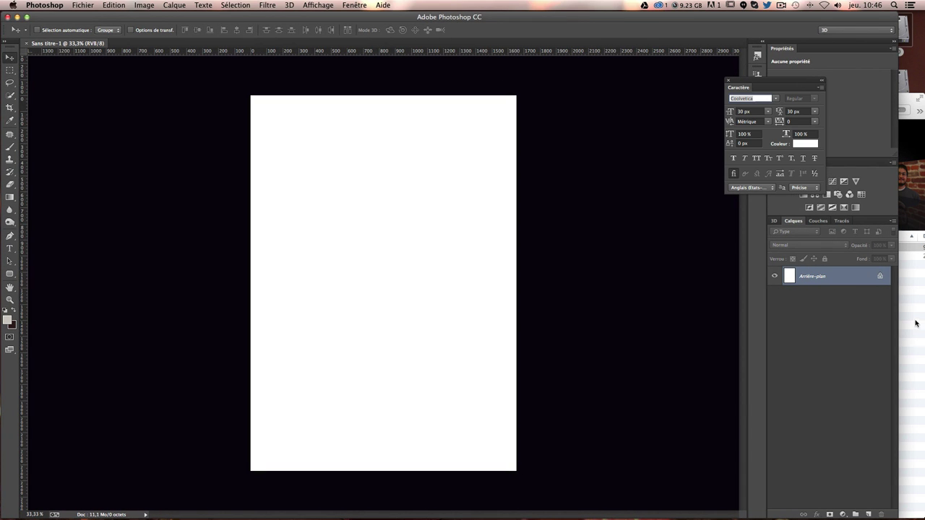
pyautogui.moveTo(903, 320); pyautogui.dragTo(922, 318)
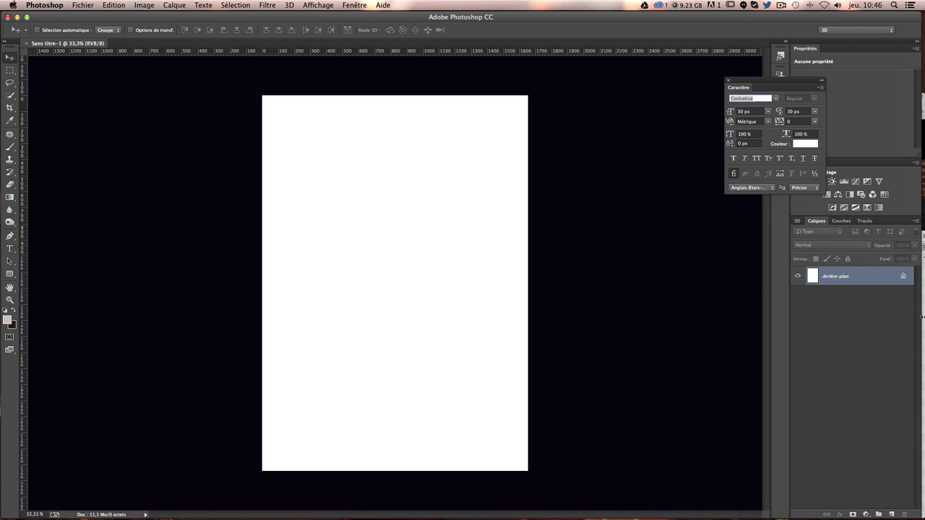
pyautogui.doubleClick(874, 286)
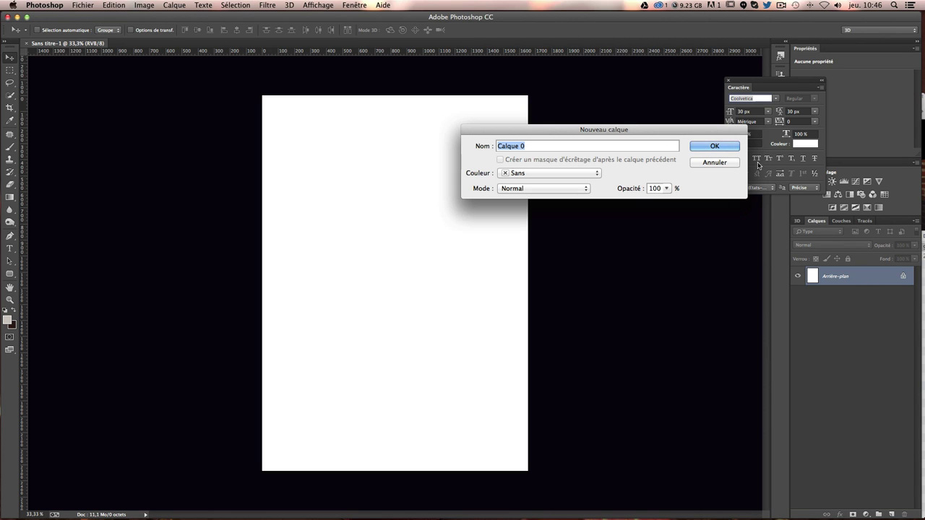
pyautogui.click(705, 147)
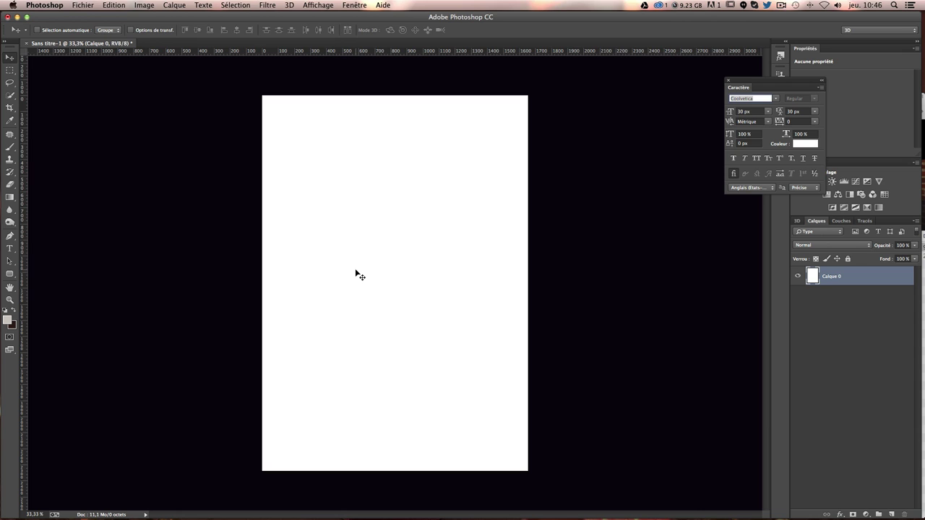
# Set the foreground colour to light grey e9e5e2.
pyautogui.click(10, 321)
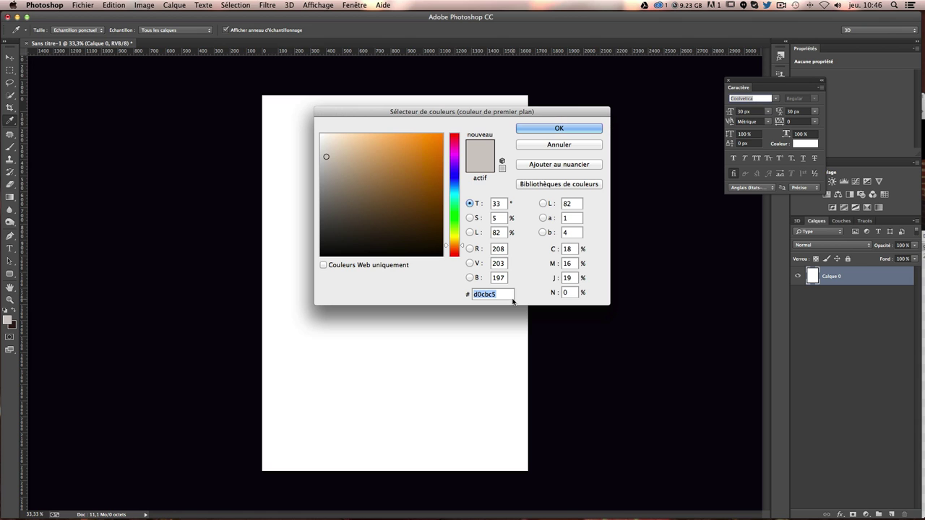
pyautogui.write('e')
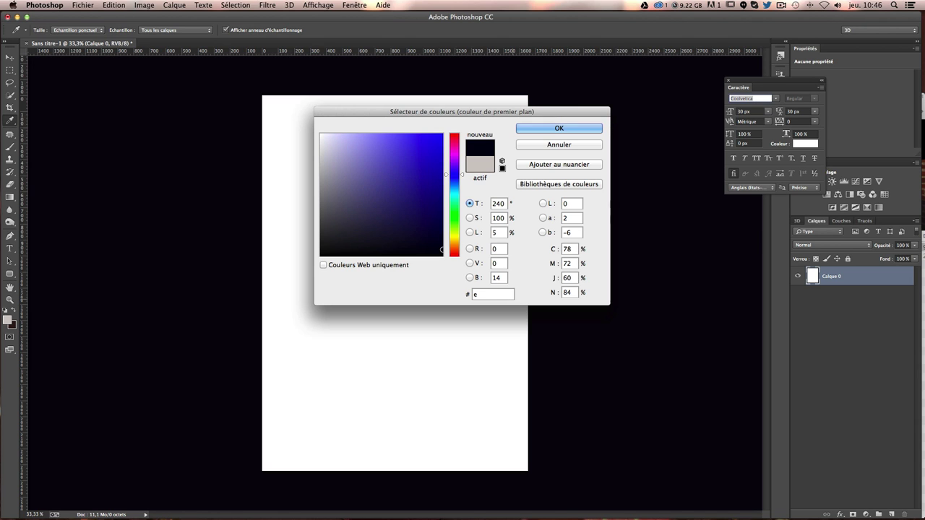
pyautogui.write('9e5')
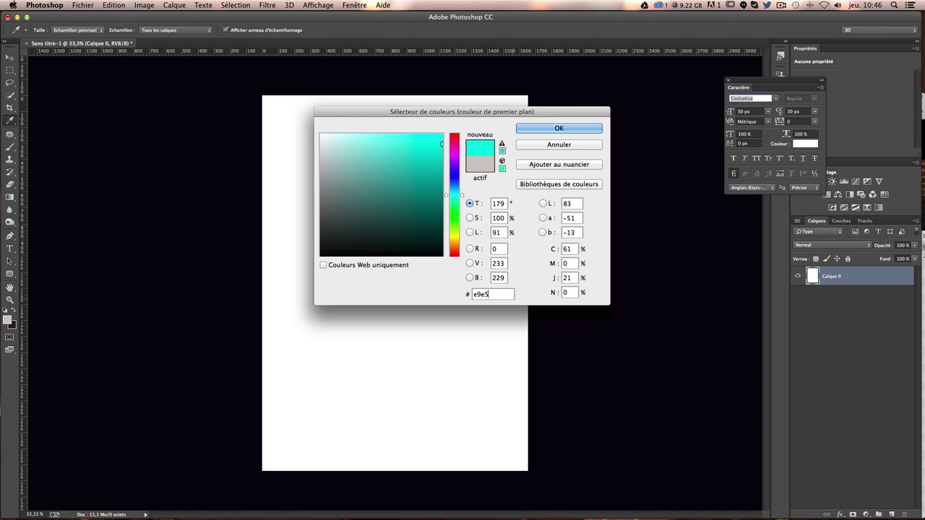
pyautogui.write('e2')
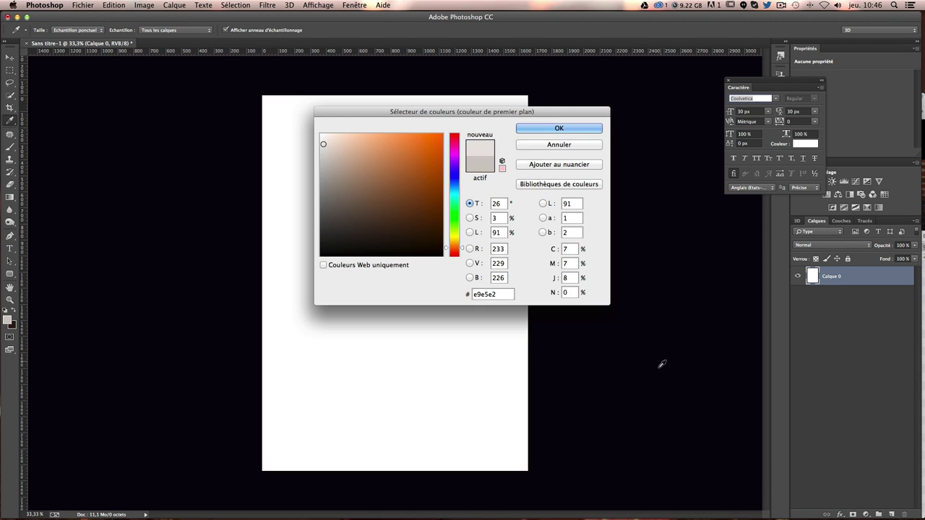
pyautogui.moveTo(475, 294); pyautogui.dragTo(518, 290)
pyautogui.click(559, 128)
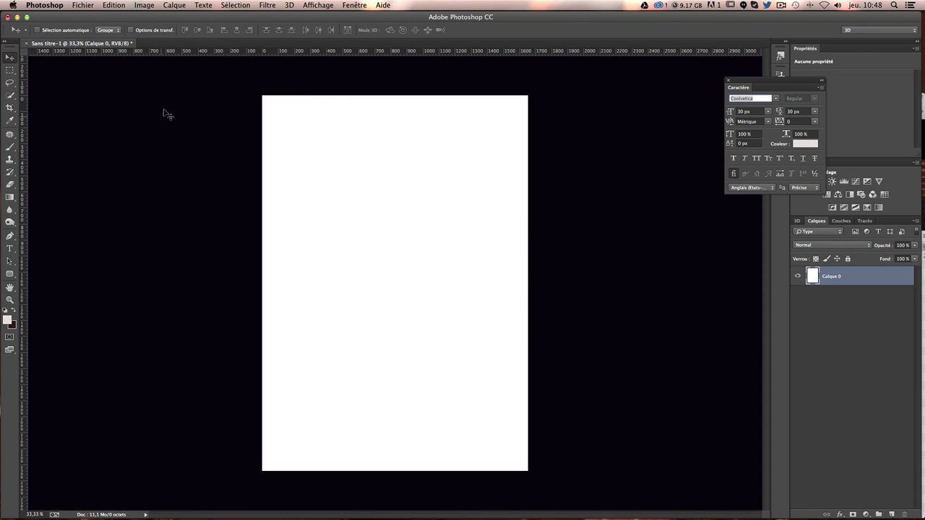
# Fill Calque 0 with the e9e5e2 foreground colour, undo once, refill it, and zoom to 50%.
pyautogui.click(115, 5)
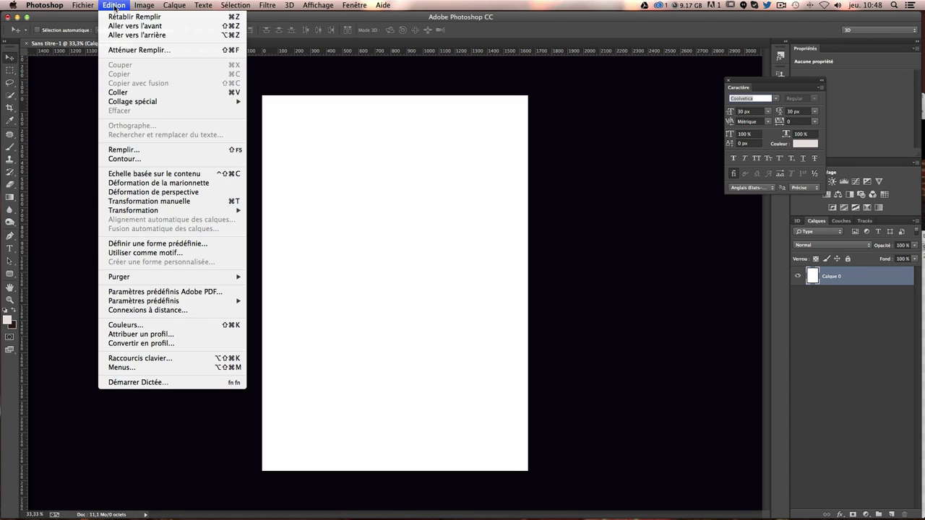
pyautogui.click(141, 150)
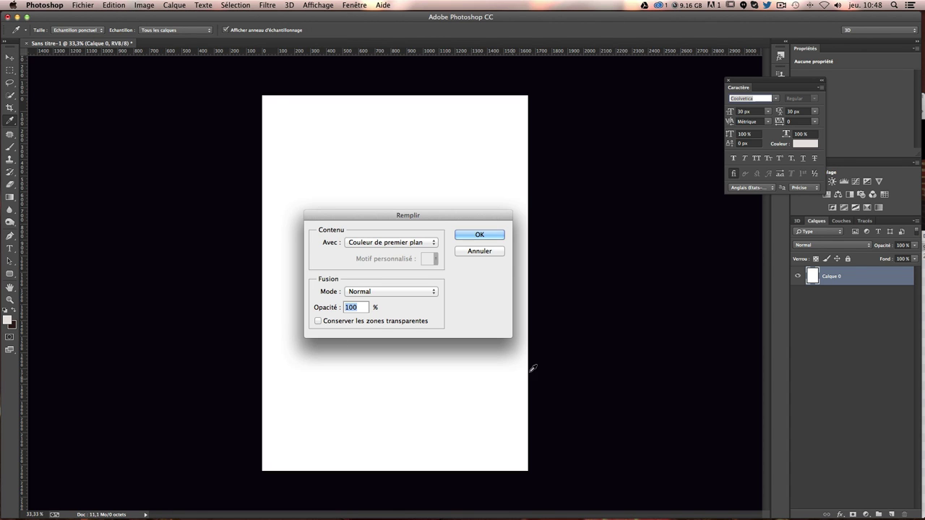
pyautogui.click(361, 243)
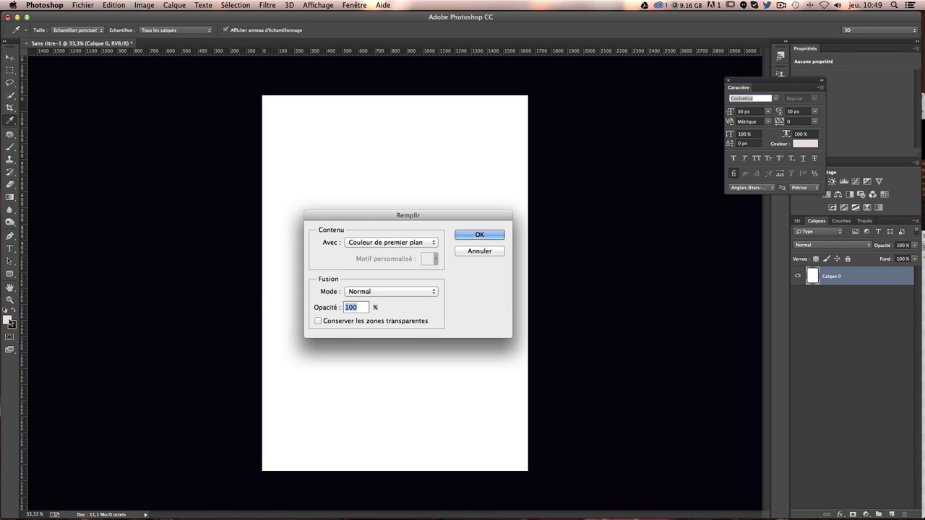
pyautogui.click(481, 235)
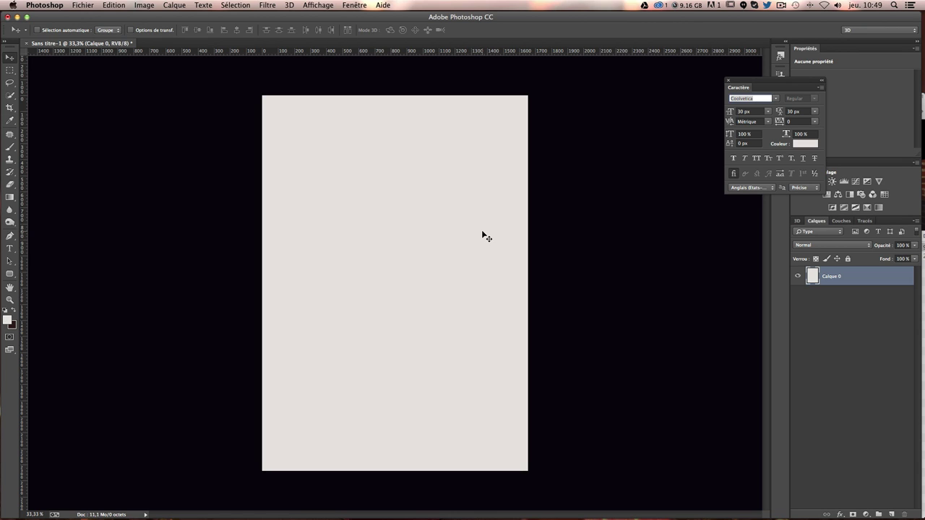
pyautogui.press('super+z')
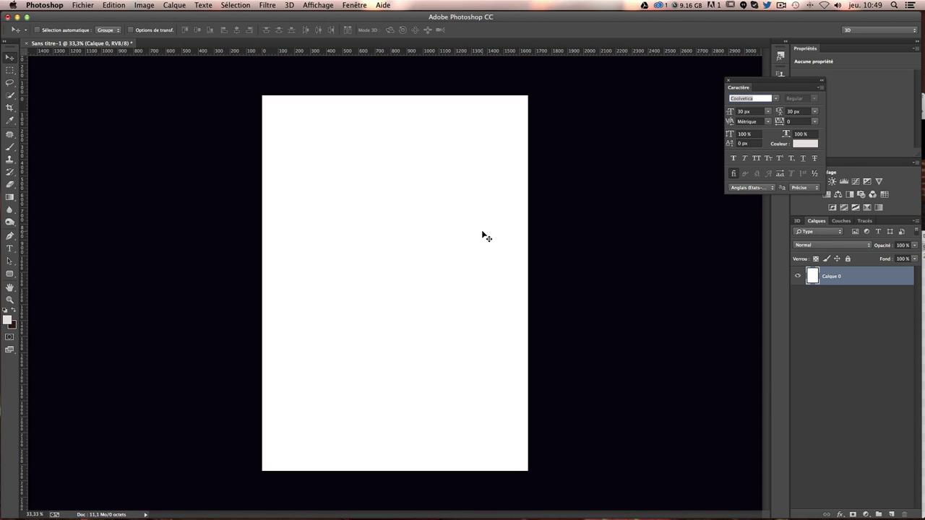
pyautogui.press('i')
pyautogui.hotkey('shift', 'F5')
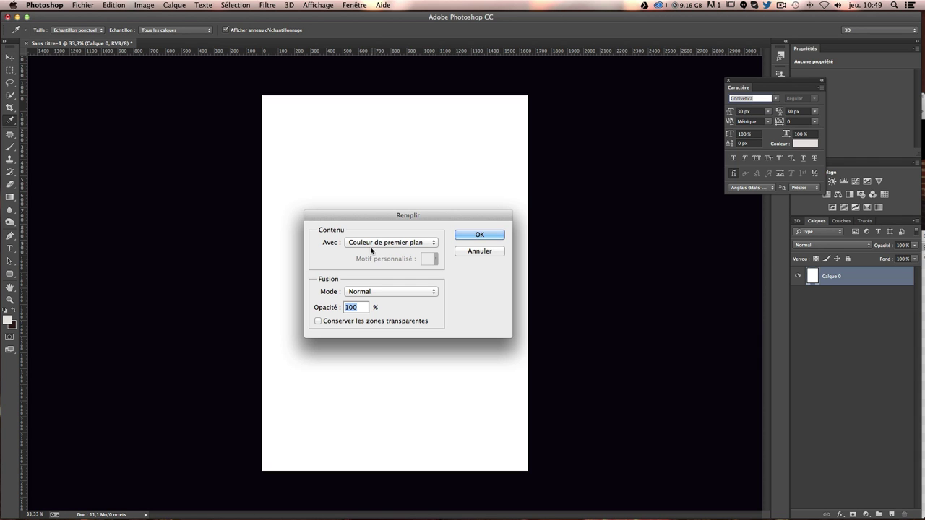
pyautogui.click(383, 245)
pyautogui.click(480, 234)
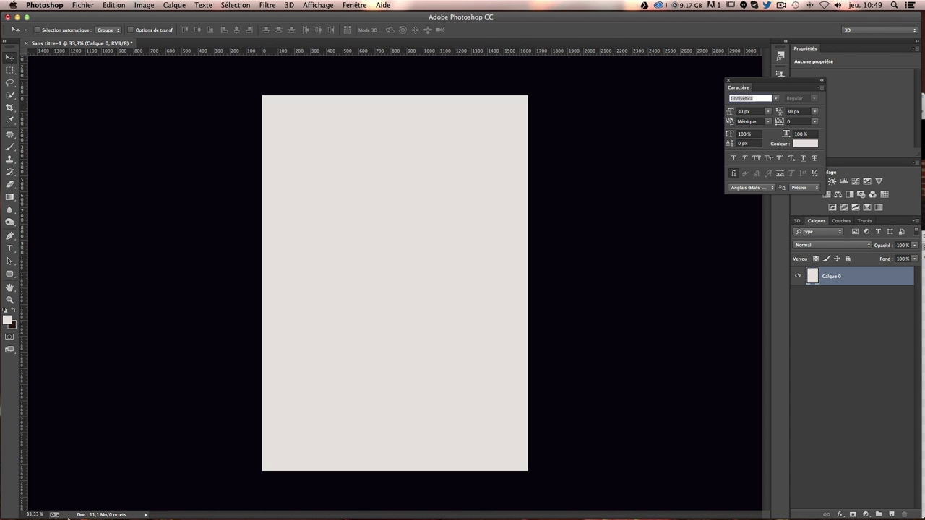
pyautogui.press('super+plus')
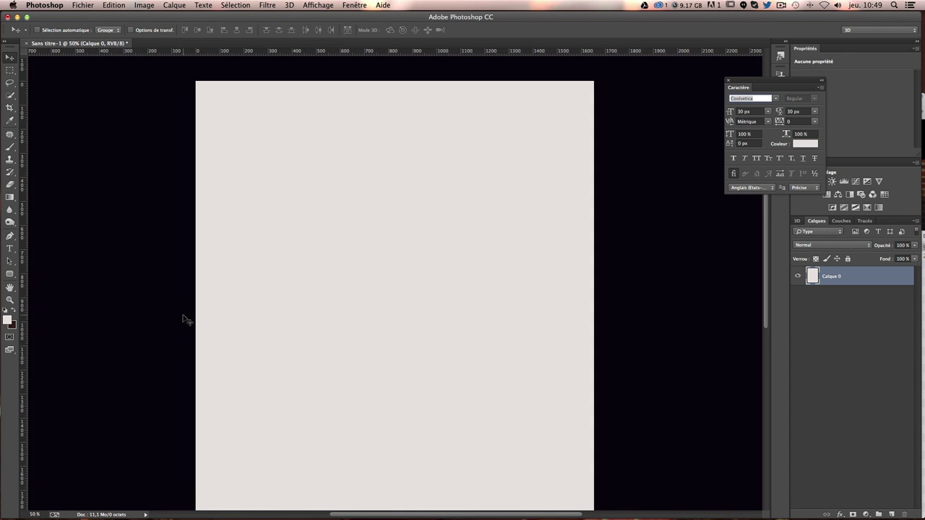
# Zoom to 66.67% and draw a 95 px rectangular marquee square at the page's top-left corner.
pyautogui.press('super+plus')
pyautogui.scroll(5, 184, 320)
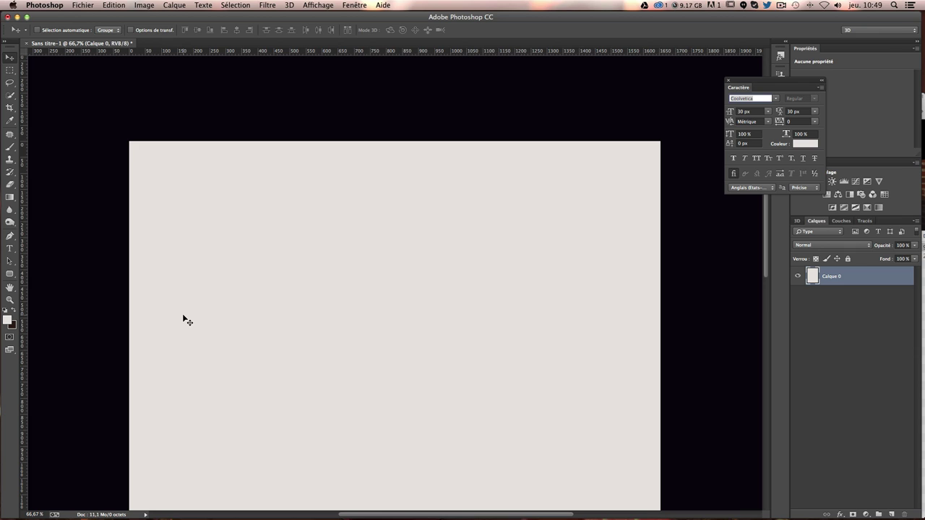
pyautogui.scroll(-1, 182, 316)
pyautogui.scroll(-1, 179, 296)
pyautogui.scroll(-2, 105, 130)
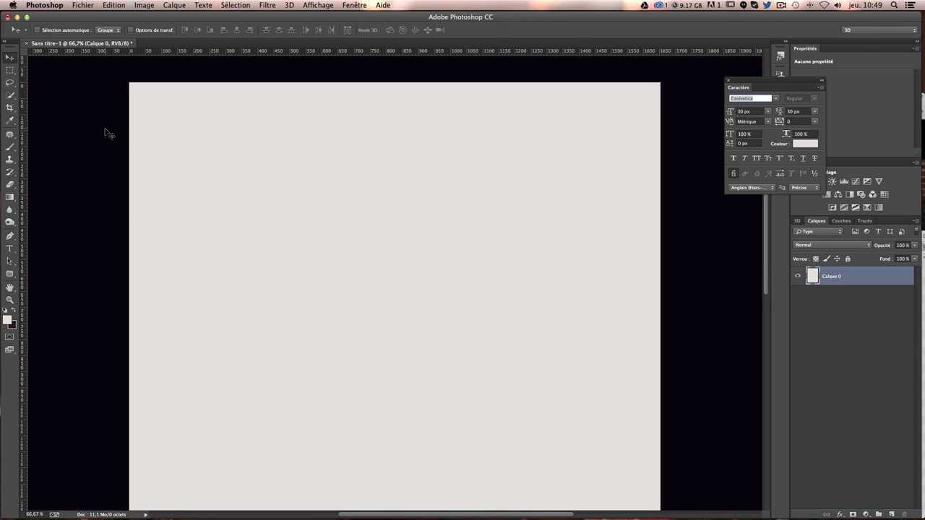
pyautogui.click(13, 70)
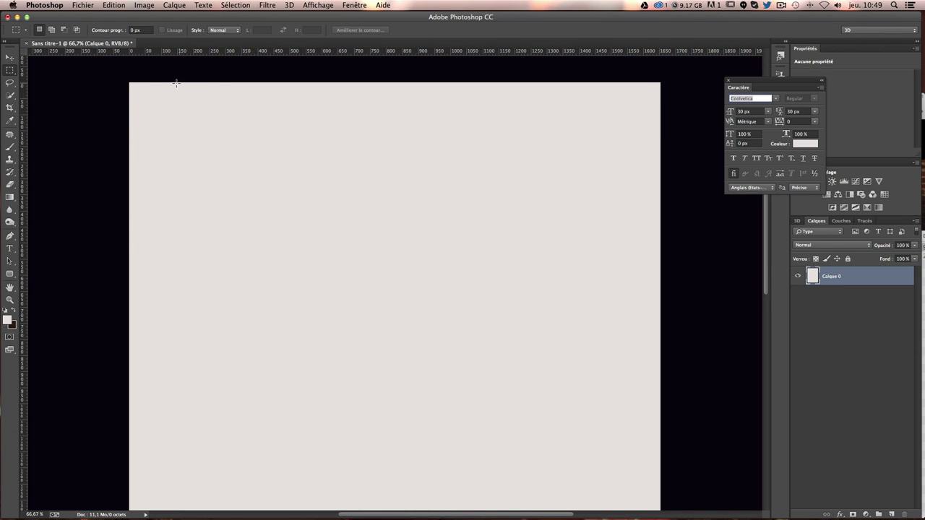
pyautogui.rightClick(13, 70)
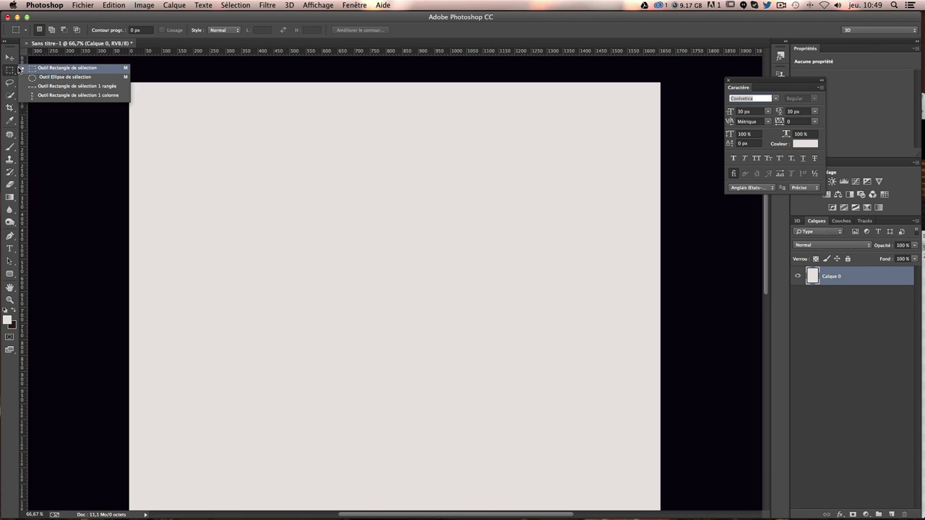
pyautogui.click(79, 69)
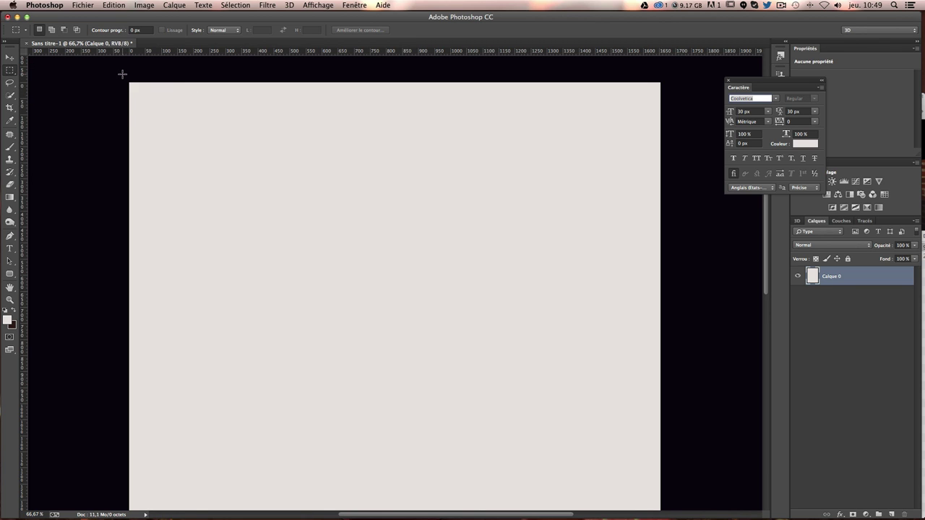
pyautogui.moveTo(122, 74)
pyautogui.mouseDown()
pyautogui.moveTo(173, 108)
pyautogui.moveTo(204, 114)
pyautogui.moveTo(195, 111)
pyautogui.mouseUp()
pyautogui.moveTo(194, 111); pyautogui.dragTo(196, 112)
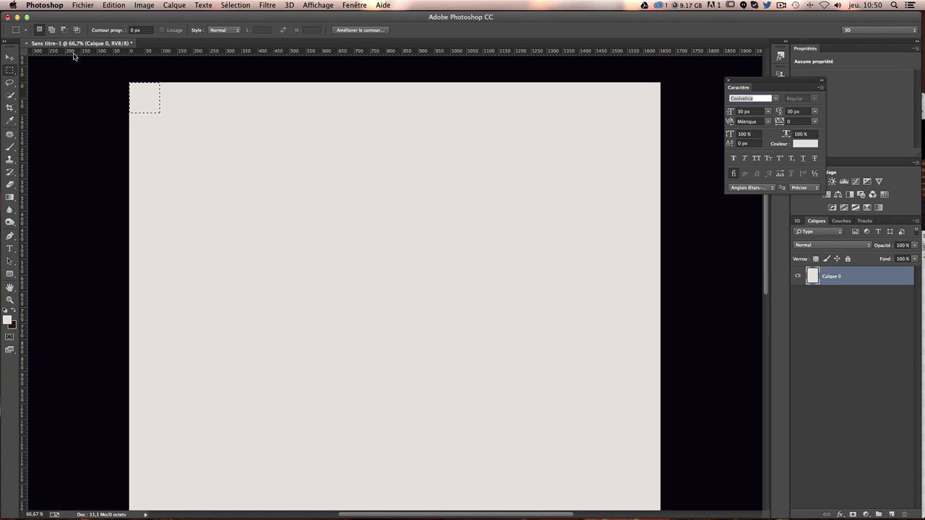
# Show the rulers and place a horizontal guide at the square's bottom edge.
pyautogui.hotkey('ctrl', 'r')
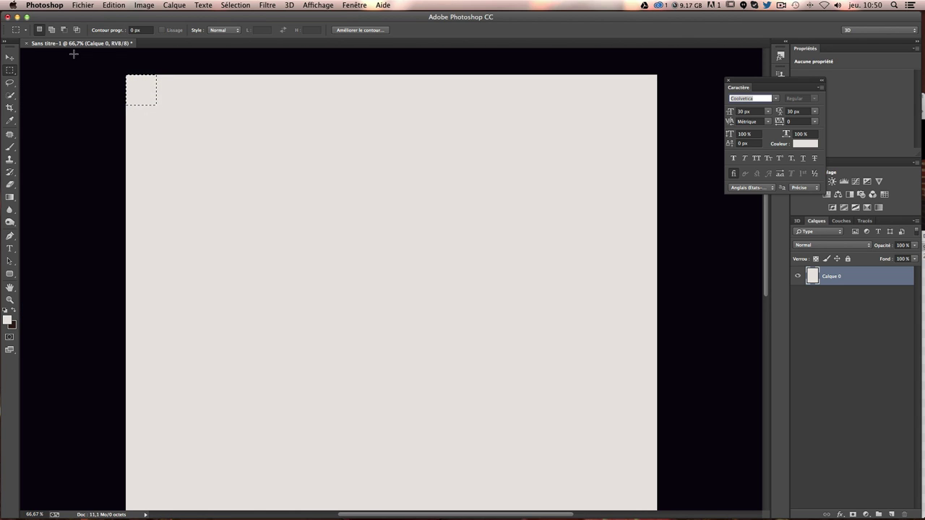
pyautogui.hotkey('ctrl', 'r')
pyautogui.hotkey('ctrl', 'r')
pyautogui.hotkey('ctrl', 'r')
pyautogui.hotkey('ctrl', 'r')
pyautogui.hotkey('ctrl', 'r')
pyautogui.hotkey('ctrl', 'r')
pyautogui.hotkey('ctrl', 'r')
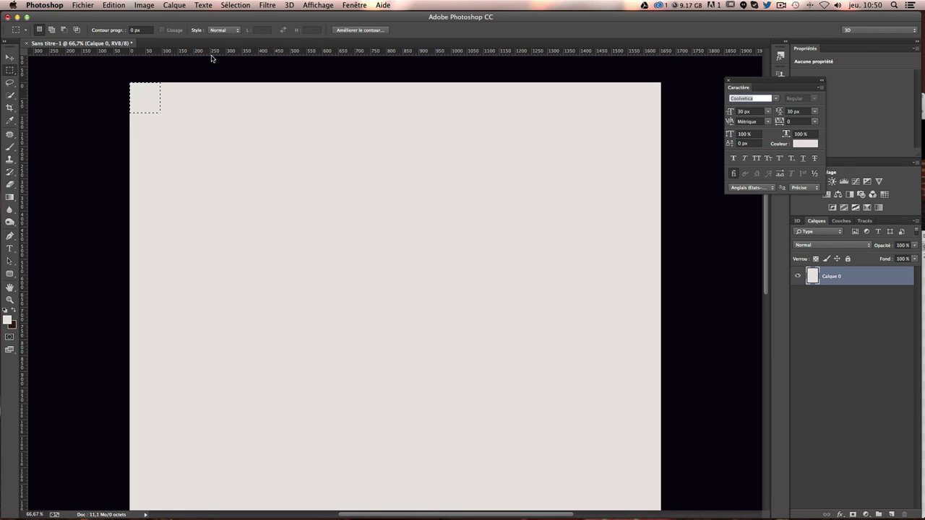
pyautogui.moveTo(212, 56)
pyautogui.mouseDown()
pyautogui.moveTo(208, 108)
pyautogui.moveTo(219, 62)
pyautogui.moveTo(219, 85)
pyautogui.moveTo(210, 124)
pyautogui.moveTo(206, 95)
pyautogui.moveTo(200, 114)
pyautogui.moveTo(136, 109)
pyautogui.moveTo(134, 118)
pyautogui.moveTo(134, 109)
pyautogui.moveTo(206, 113)
pyautogui.mouseUp()
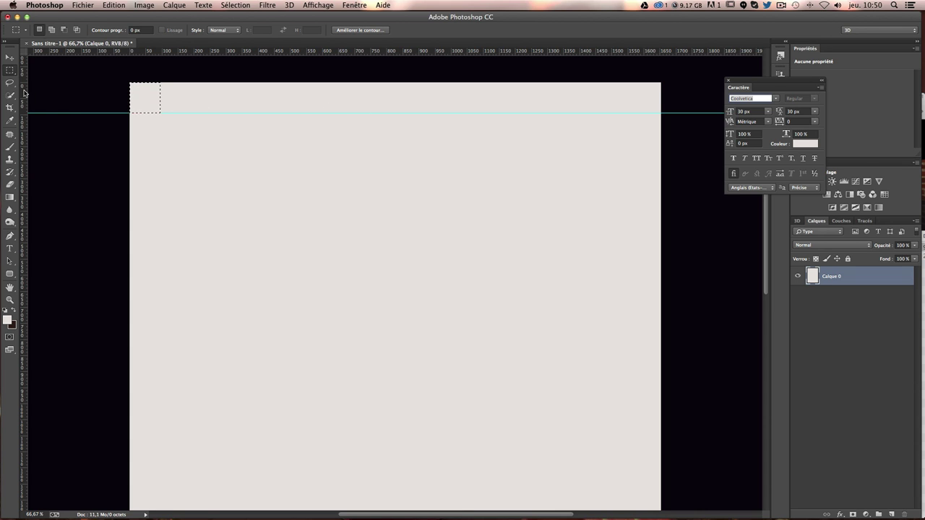
# Place vertical guides at the 95 px left and right margins using corner squares.
pyautogui.moveTo(22, 94); pyautogui.dragTo(153, 99)
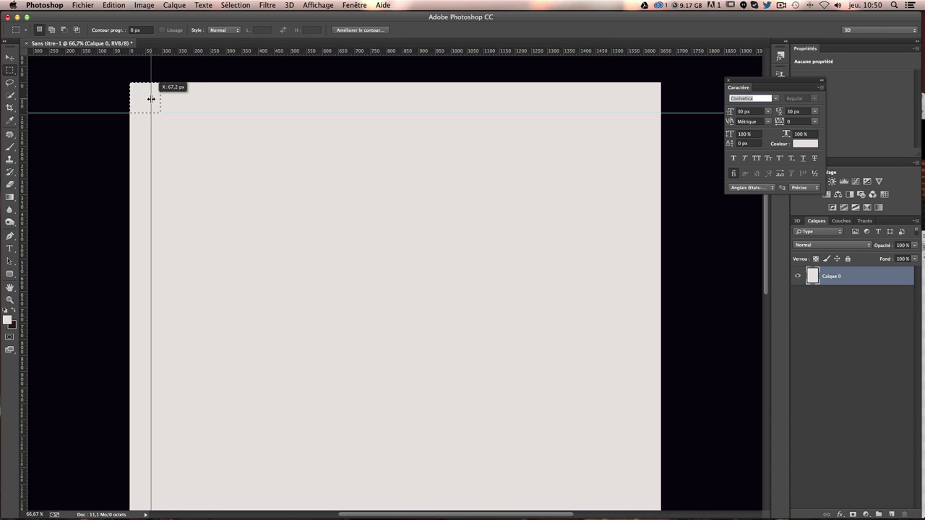
pyautogui.moveTo(153, 99); pyautogui.dragTo(160, 99)
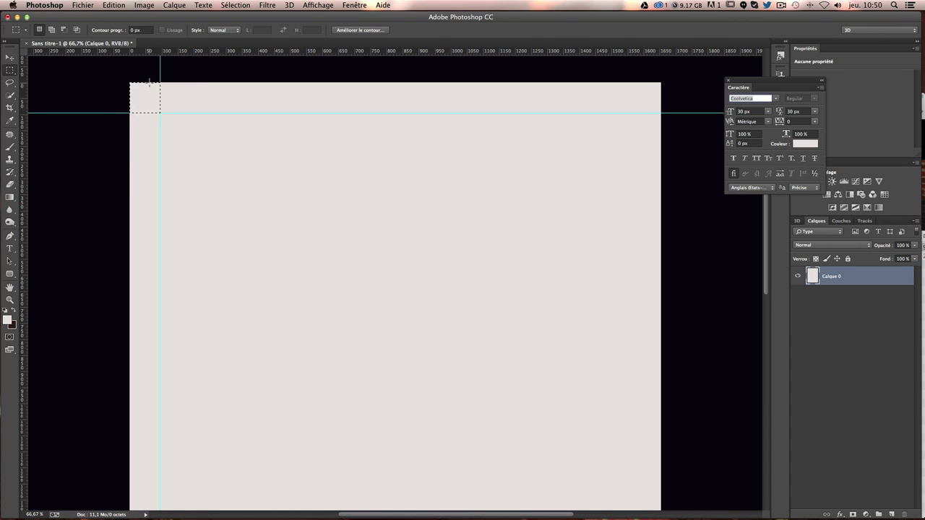
pyautogui.click(676, 76)
pyautogui.moveTo(665, 76); pyautogui.dragTo(581, 108)
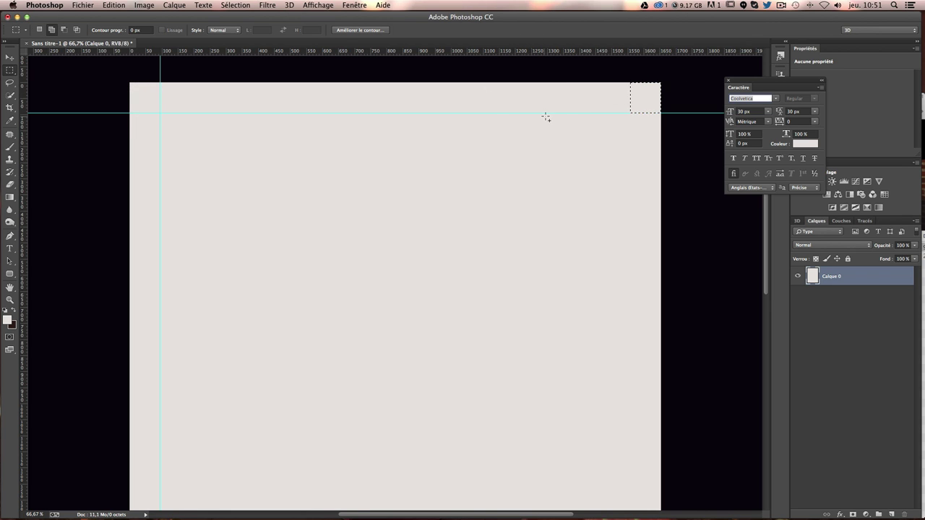
pyautogui.moveTo(23, 142); pyautogui.dragTo(631, 131)
pyautogui.press('super+d')
# Mark a bottom-right corner square and place a horizontal guide at the 95 px bottom margin.
pyautogui.scroll(-2, 397, 394)
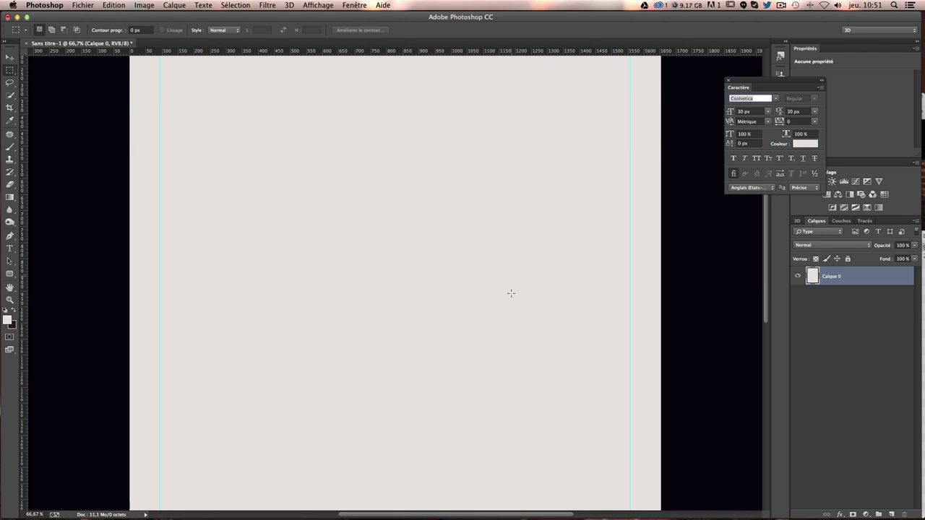
pyautogui.scroll(-3, 386, 361)
pyautogui.scroll(-3, 383, 351)
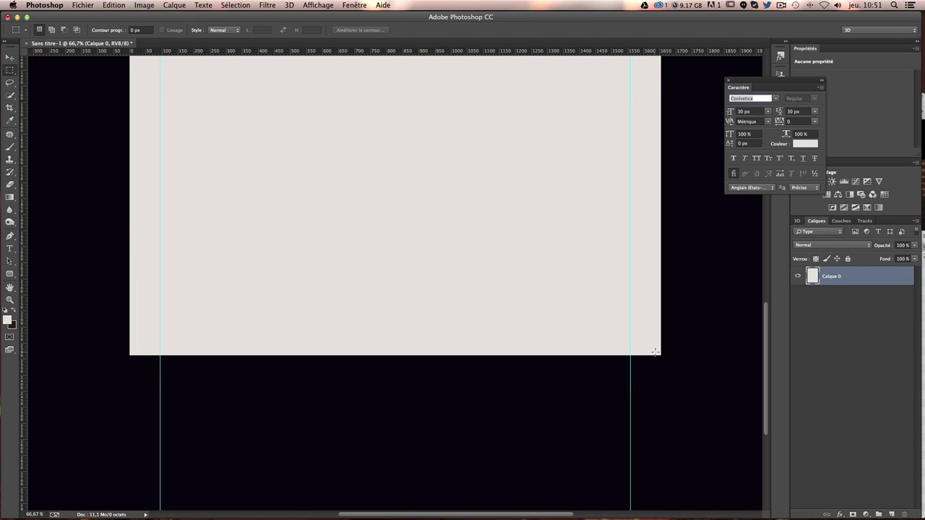
pyautogui.moveTo(631, 355); pyautogui.dragTo(672, 295)
pyautogui.moveTo(534, 53); pyautogui.dragTo(535, 327)
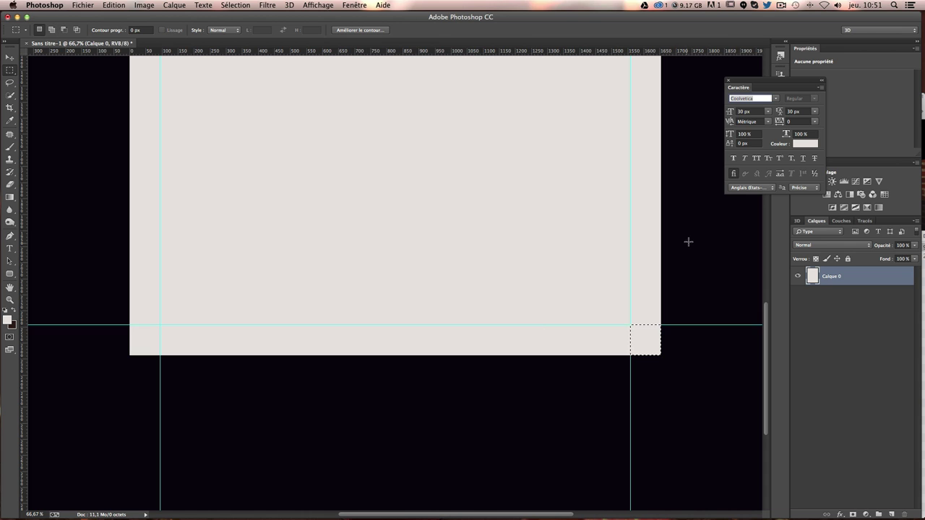
pyautogui.click(593, 370)
pyautogui.scroll(10, 380, 177)
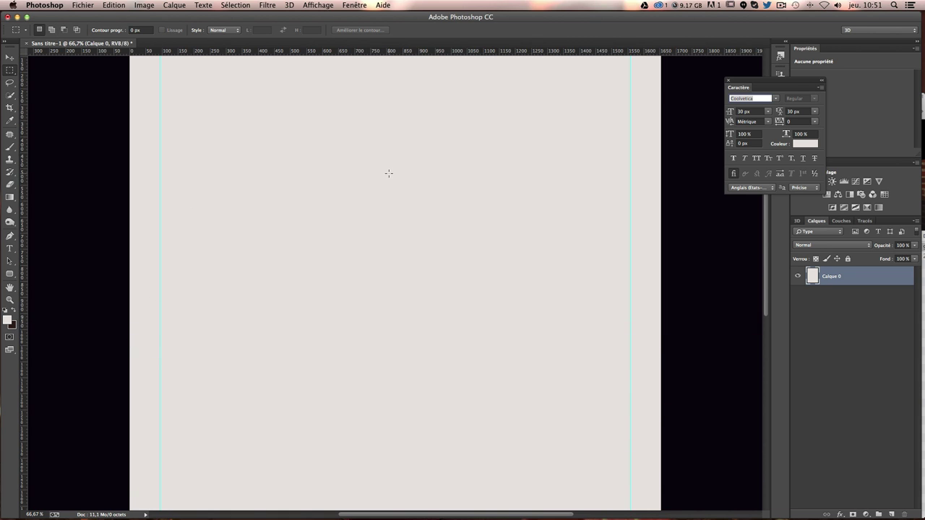
pyautogui.scroll(3, 386, 176)
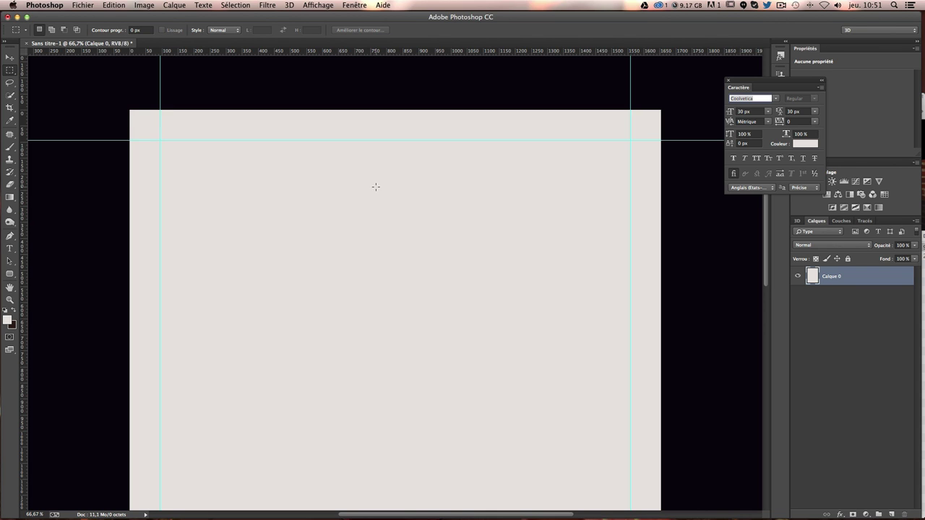
# Mark the header area from the top-left corner and set a horizontal guide at its bottom edge.
pyautogui.scroll(-2, 376, 187)
pyautogui.scroll(3, 376, 187)
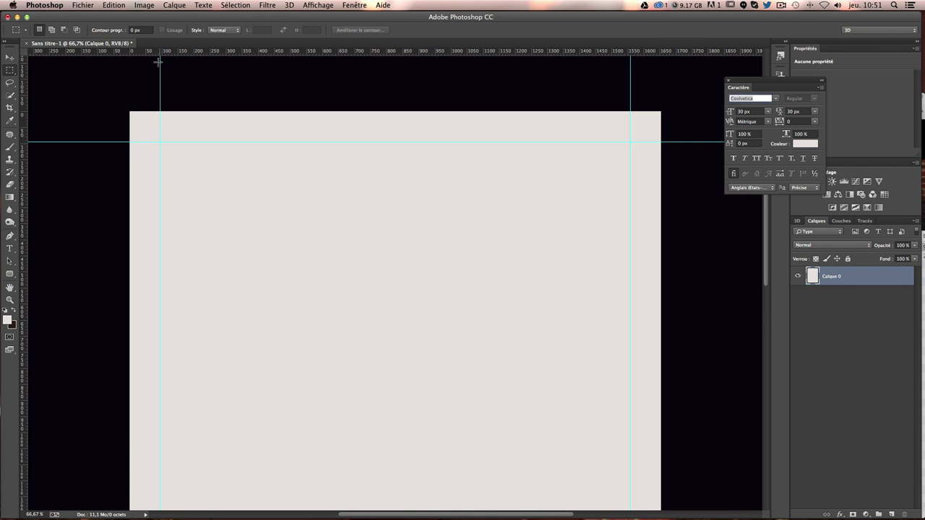
pyautogui.moveTo(130, 112); pyautogui.dragTo(288, 236)
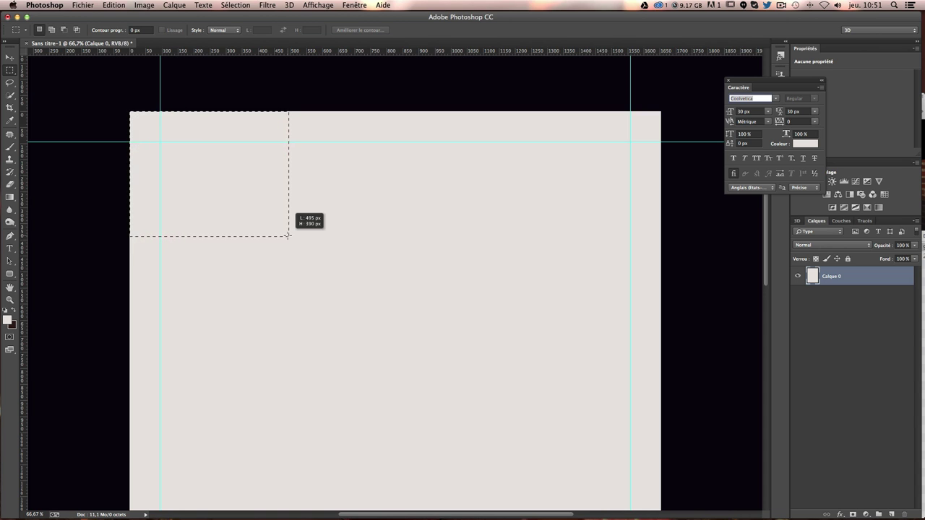
pyautogui.moveTo(288, 236); pyautogui.dragTo(295, 206)
pyautogui.moveTo(302, 53)
pyautogui.mouseDown()
pyautogui.moveTo(302, 17)
pyautogui.moveTo(320, 132)
pyautogui.moveTo(293, 17)
pyautogui.moveTo(256, 105)
pyautogui.moveTo(138, 98)
pyautogui.moveTo(144, 120)
pyautogui.moveTo(163, 84)
pyautogui.moveTo(149, 204)
pyautogui.moveTo(190, 116)
pyautogui.moveTo(281, 173)
pyautogui.moveTo(297, 205)
pyautogui.mouseUp()
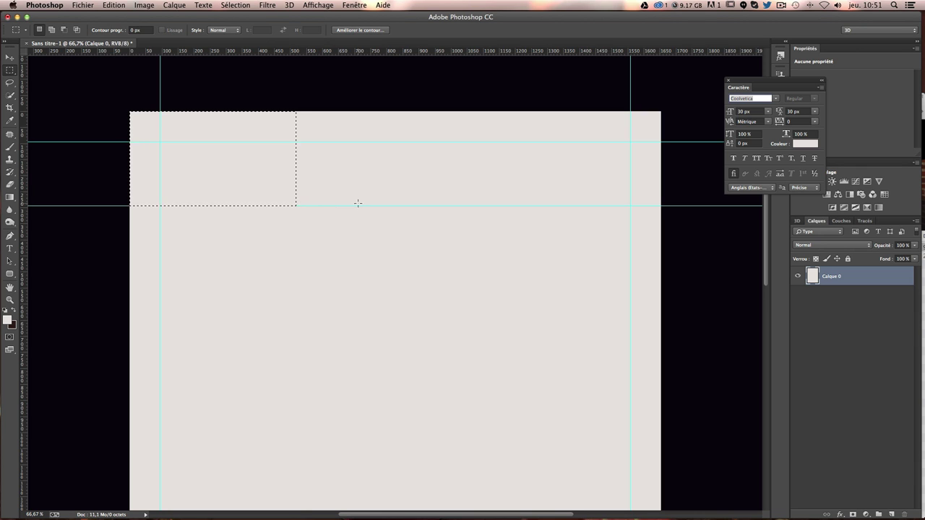
pyautogui.click(274, 189)
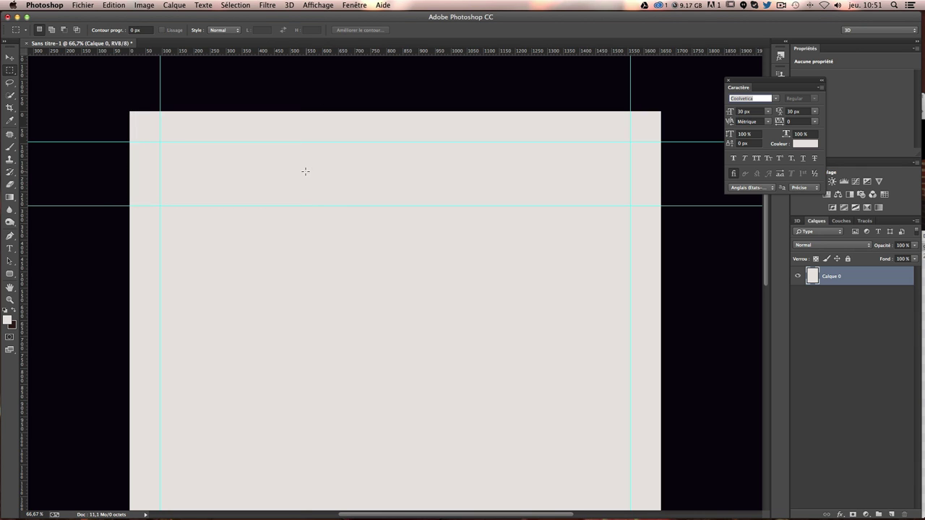
pyautogui.click(8, 252)
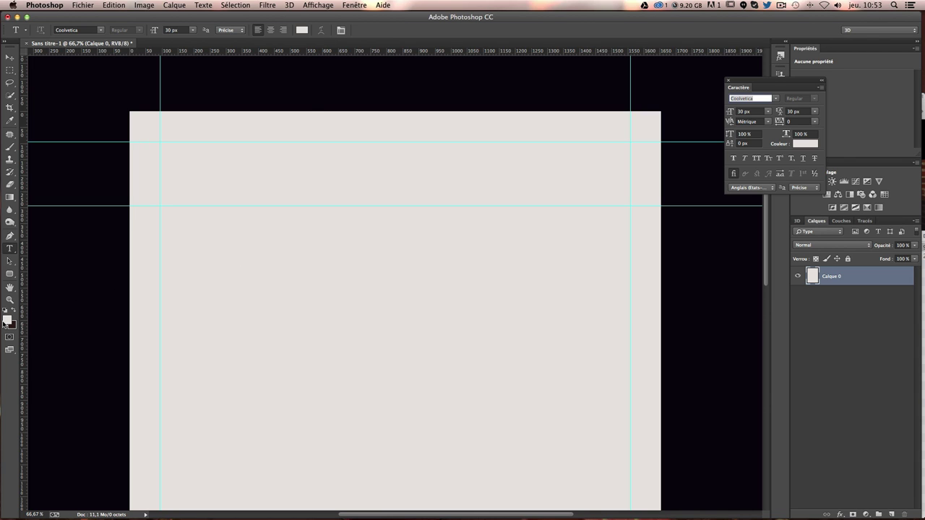
# Set the foreground text colour to dark grey 545454.
pyautogui.click(7, 321)
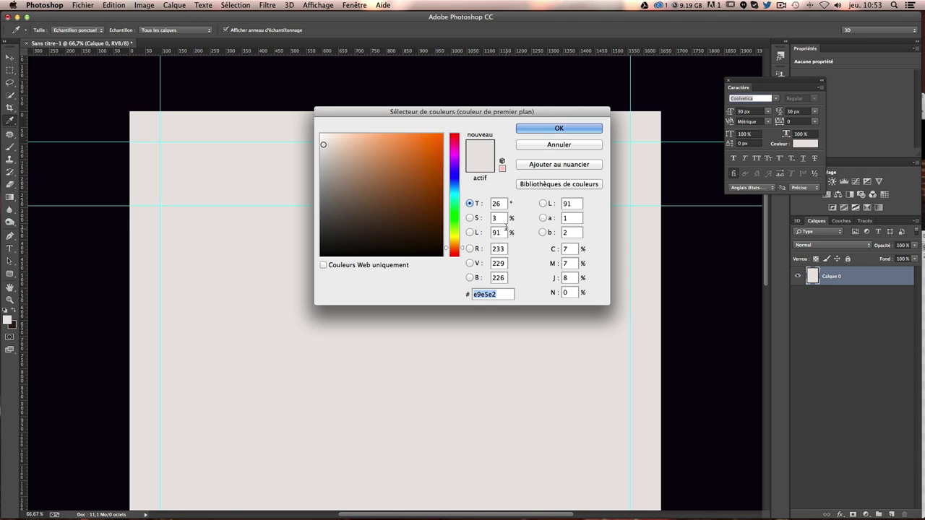
pyautogui.write('54545')
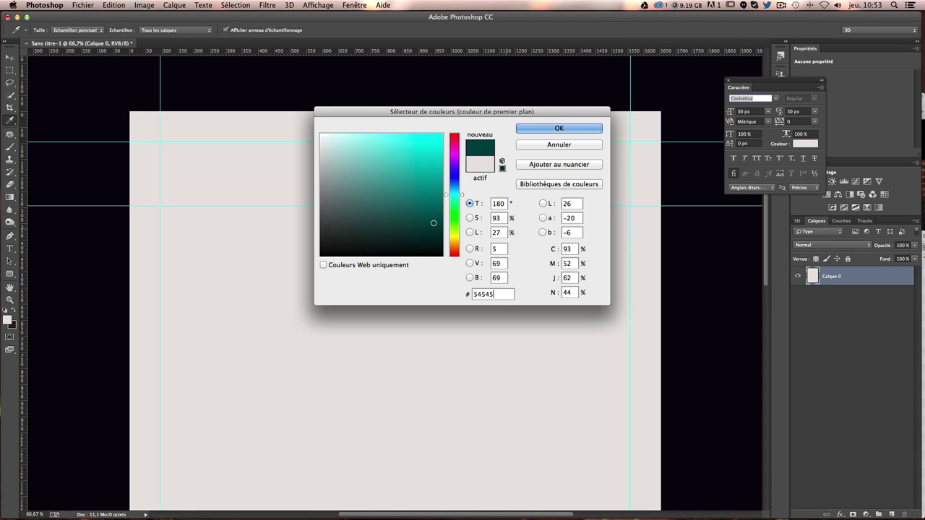
pyautogui.write('4')
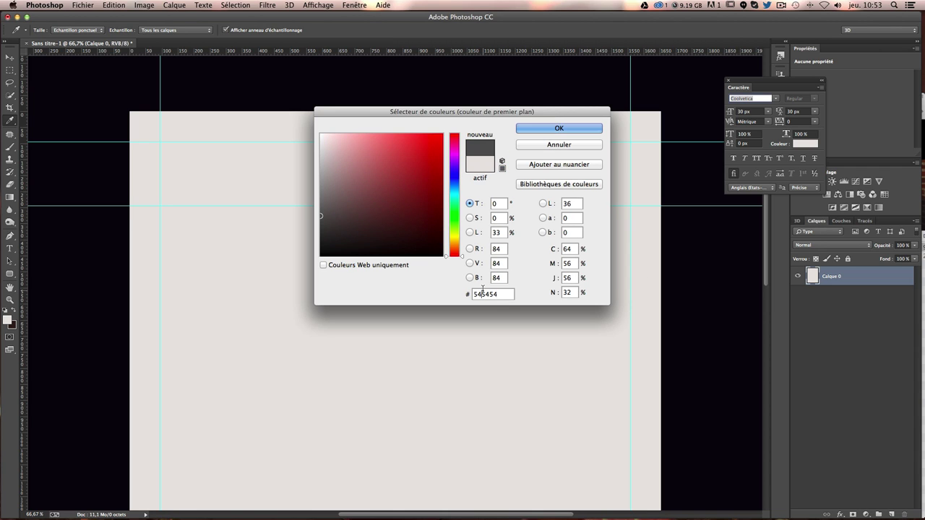
pyautogui.click(551, 128)
# Type the person's name as horizontal text near the top-left guides and select it.
pyautogui.press('t')
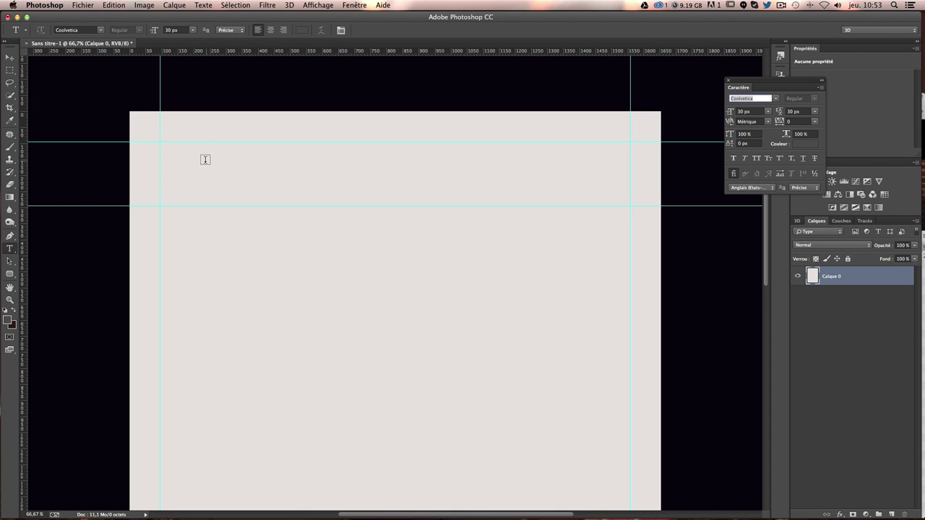
pyautogui.rightClick(10, 250)
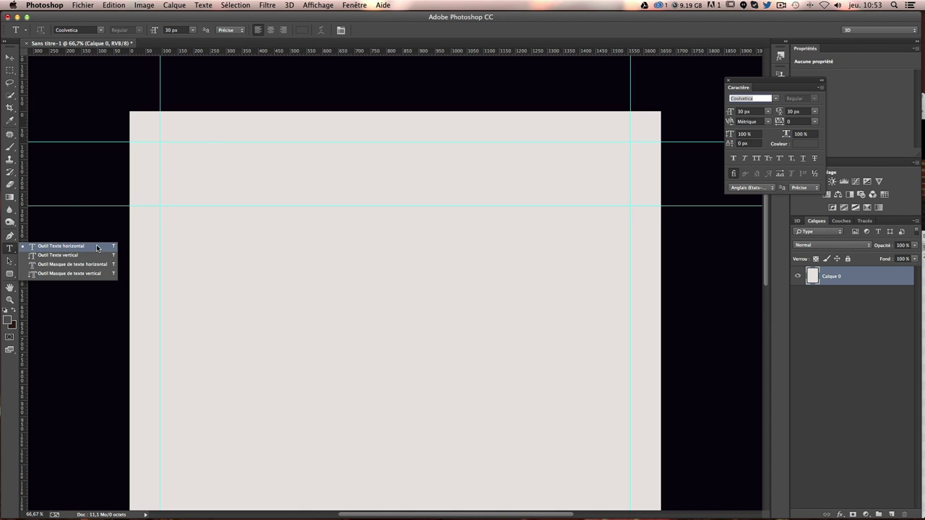
pyautogui.click(217, 171)
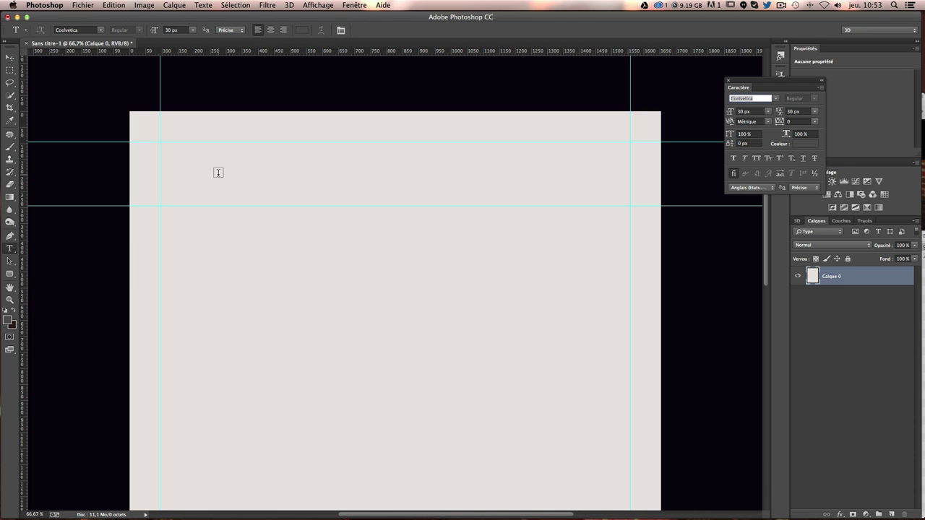
pyautogui.click(223, 171)
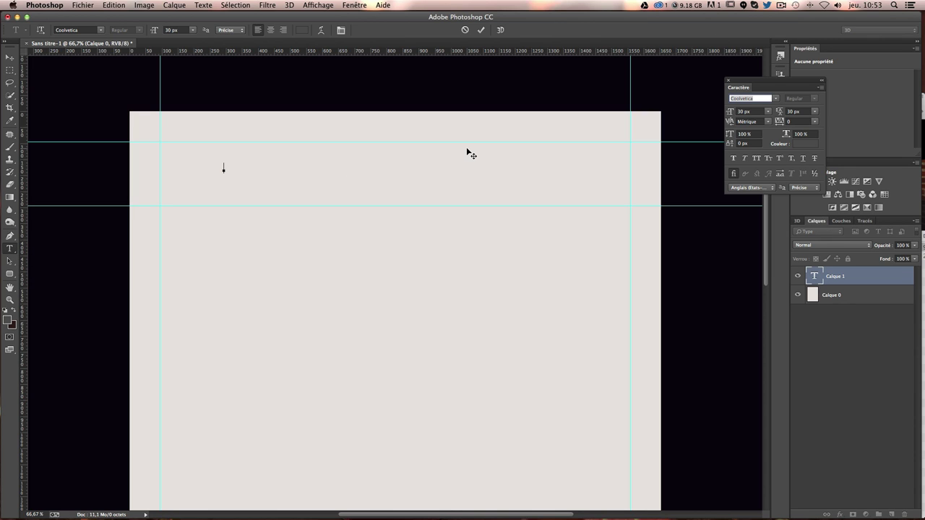
pyautogui.press('super+a')
pyautogui.press('Right')
pyautogui.press('super+a')
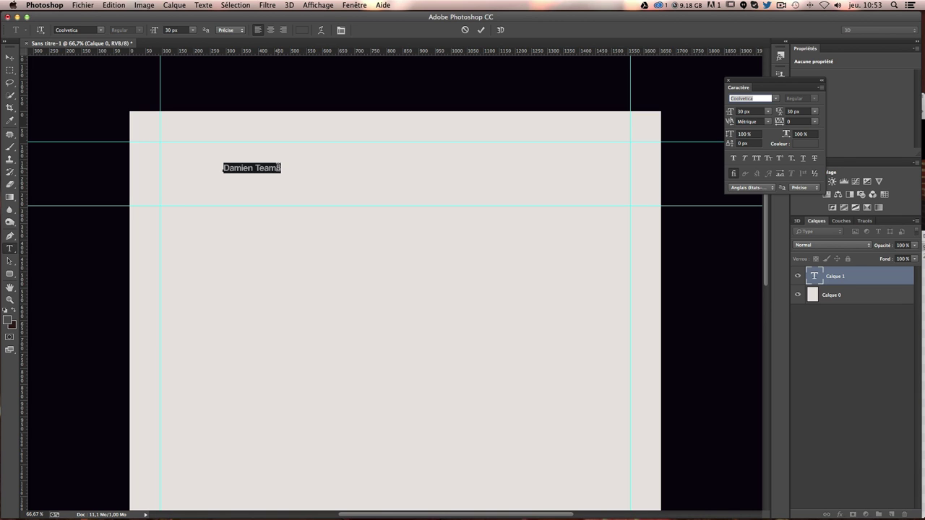
pyautogui.tripleClick(247, 167)
pyautogui.moveTo(766, 88)
pyautogui.mouseDown()
pyautogui.moveTo(539, 186)
pyautogui.moveTo(580, 185)
pyautogui.mouseUp()
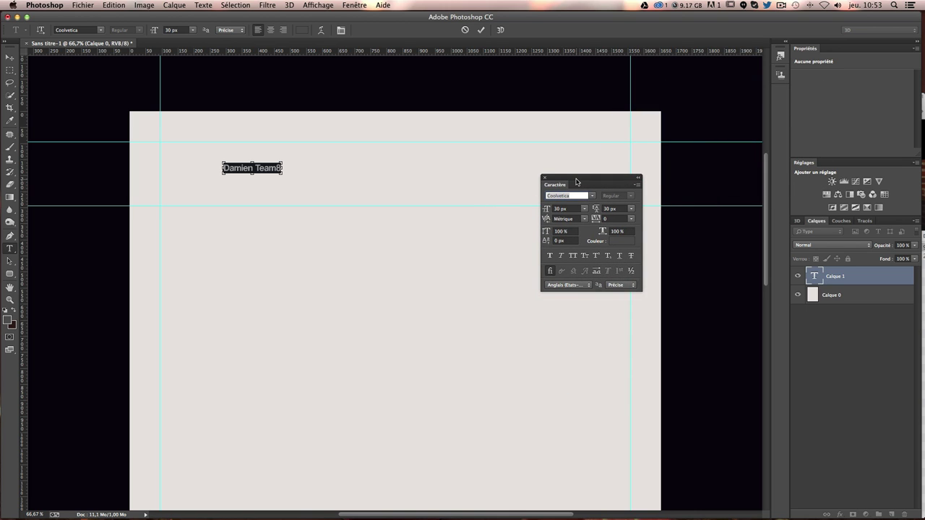
# Set the name line to Coolvetica at 65 px.
pyautogui.press('super+t')
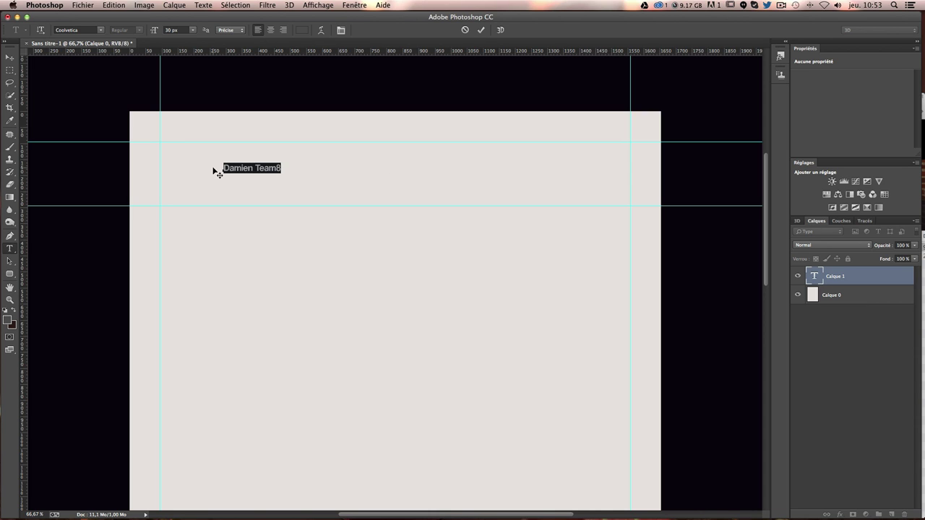
pyautogui.moveTo(224, 167); pyautogui.dragTo(279, 163)
pyautogui.moveTo(224, 168); pyautogui.dragTo(307, 167)
pyautogui.press('super+t')
pyautogui.press('super+t')
pyautogui.press('super+t')
pyautogui.press('super+t')
pyautogui.press('super+t')
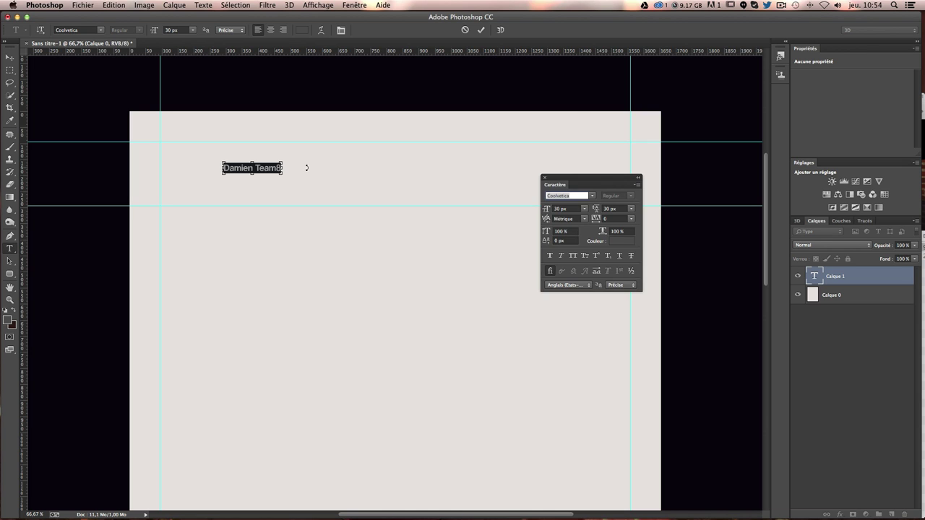
pyautogui.press('super+t')
pyautogui.press('super+t')
pyautogui.press('super+t')
pyautogui.press('super+t')
pyautogui.press('super+t')
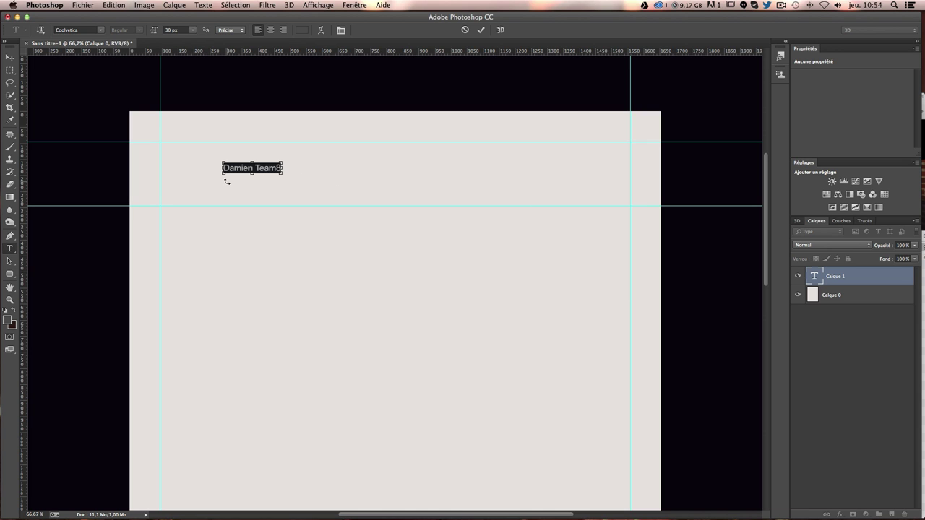
pyautogui.press('super+t')
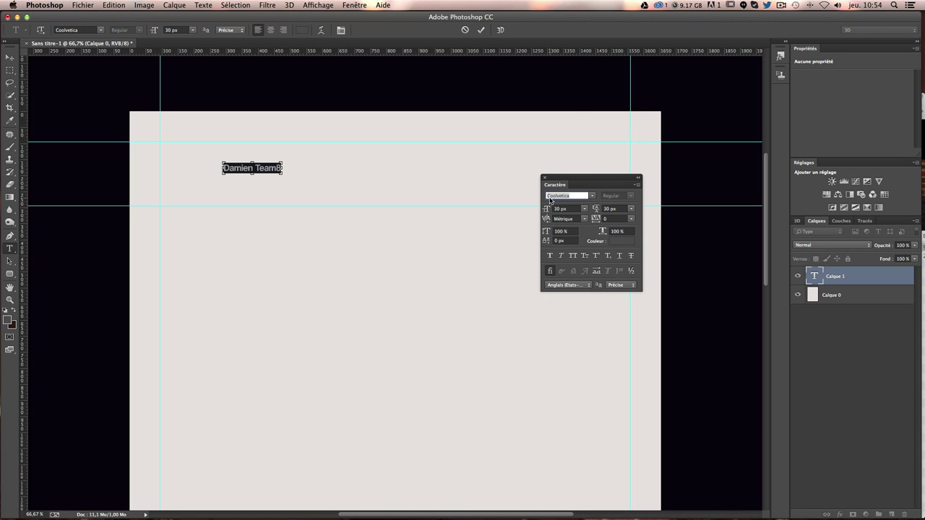
pyautogui.moveTo(602, 174)
pyautogui.mouseDown()
pyautogui.moveTo(660, 158)
pyautogui.moveTo(698, 106)
pyautogui.mouseUp()
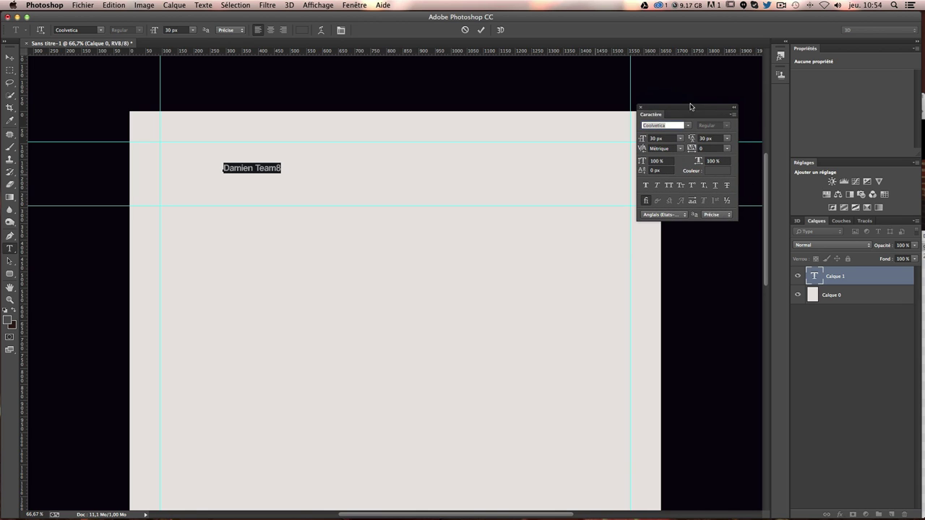
pyautogui.click(660, 140)
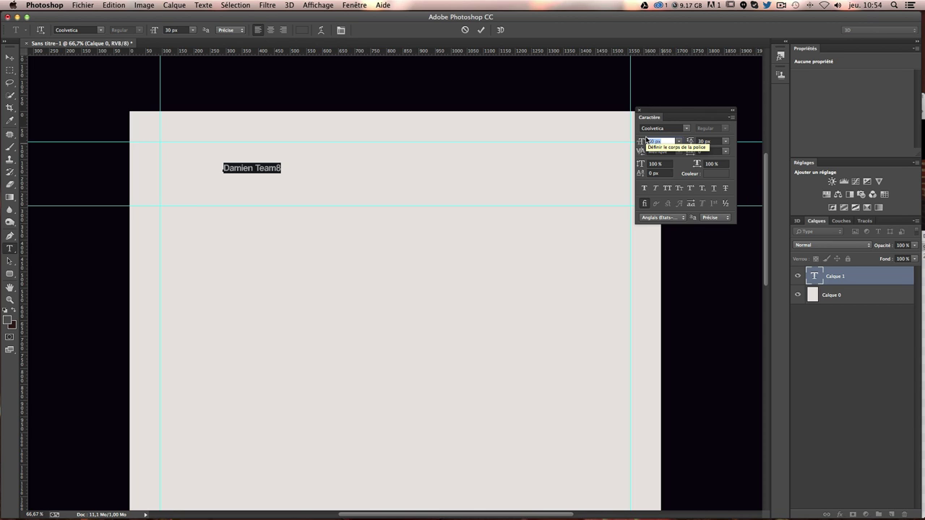
pyautogui.write('65')
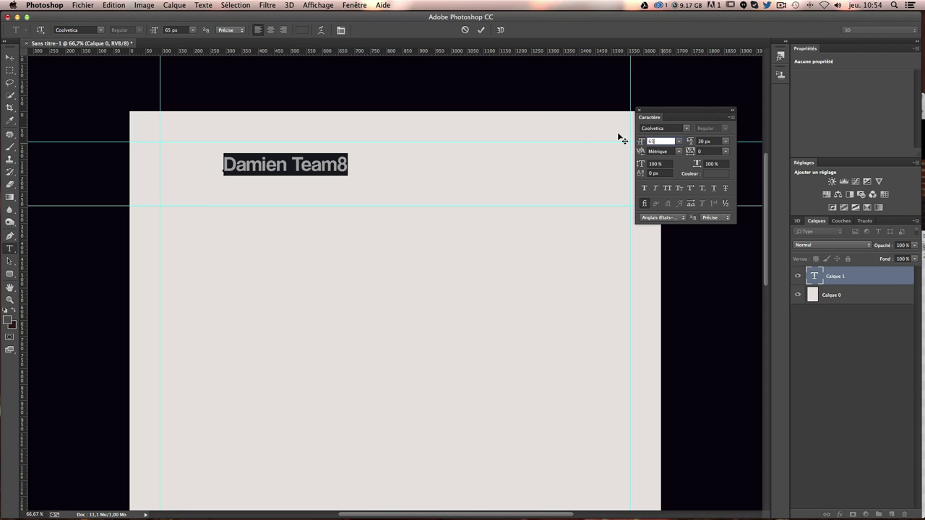
pyautogui.click(675, 128)
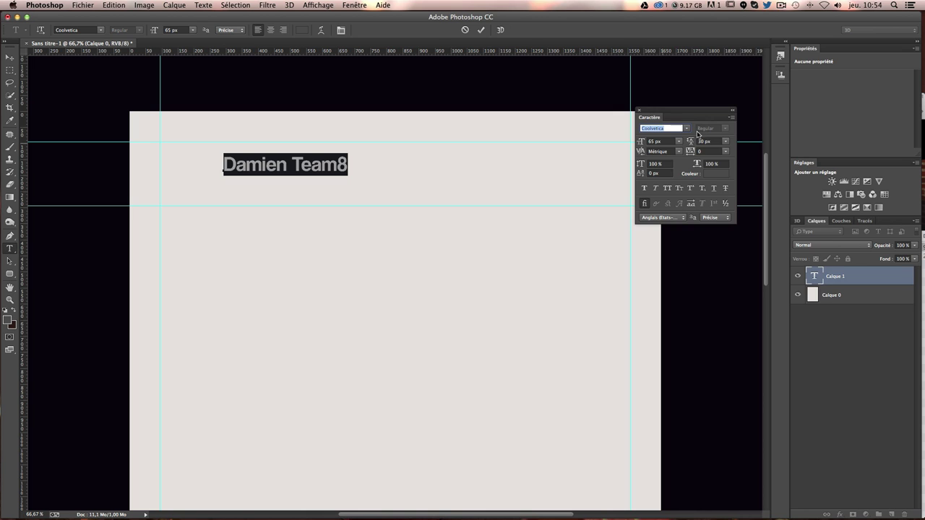
pyautogui.click(688, 128)
# Position the name text on the top-left guide intersection.
pyautogui.click(11, 58)
pyautogui.moveTo(352, 175); pyautogui.dragTo(322, 171)
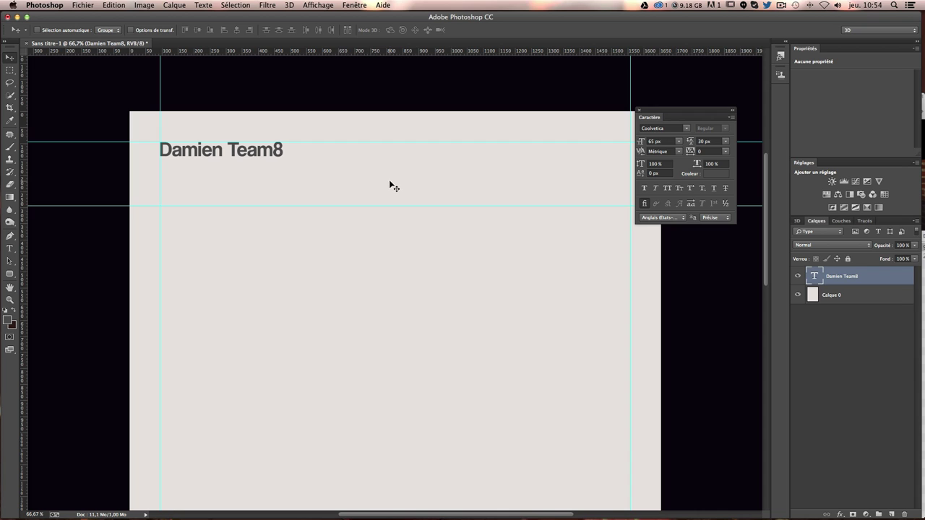
pyautogui.hotkey('shift', 'Down')
pyautogui.moveTo(286, 174); pyautogui.dragTo(281, 167)
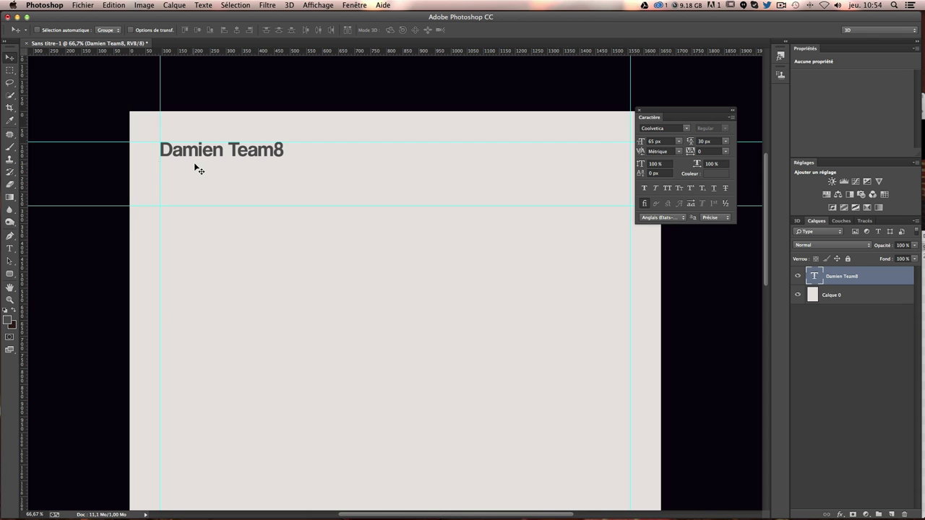
# Add a second line 'designer graphique' under the name with 60 px leading.
pyautogui.click(9, 249)
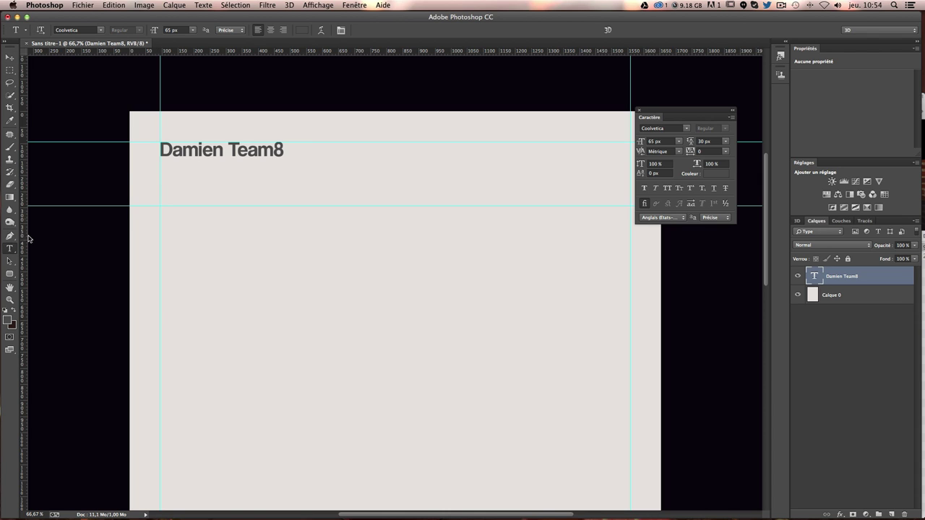
pyautogui.click(271, 140)
pyautogui.press('Right')
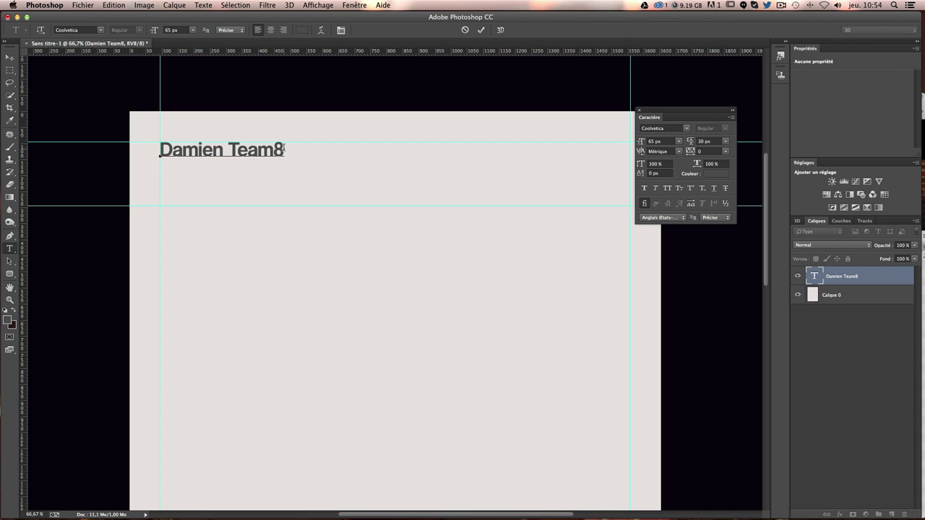
pyautogui.write('des')
pyautogui.write('igner g')
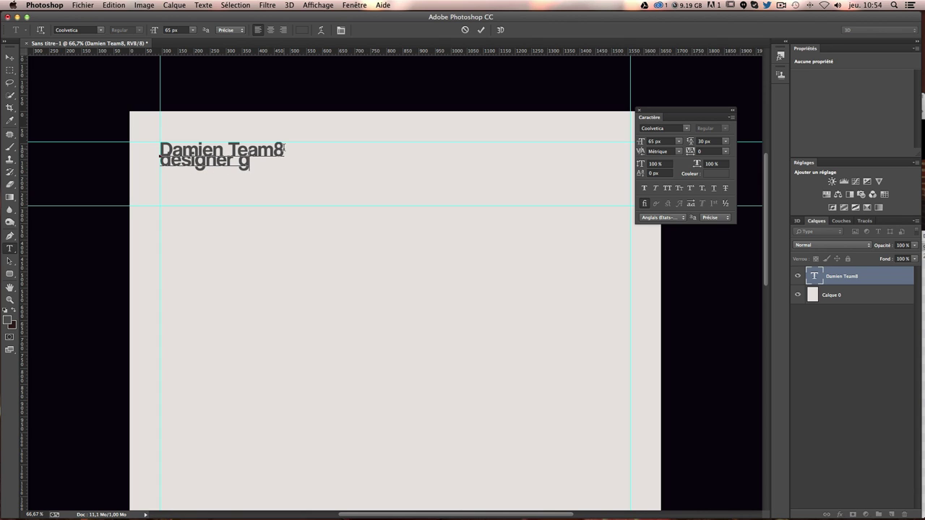
pyautogui.write('raphique')
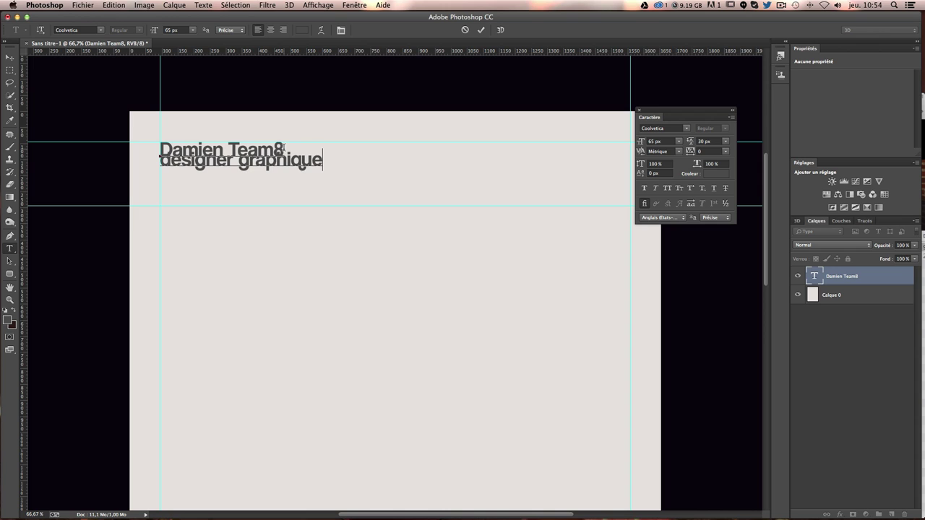
pyautogui.moveTo(323, 160)
pyautogui.mouseDown()
pyautogui.moveTo(238, 159)
pyautogui.moveTo(126, 131)
pyautogui.mouseUp()
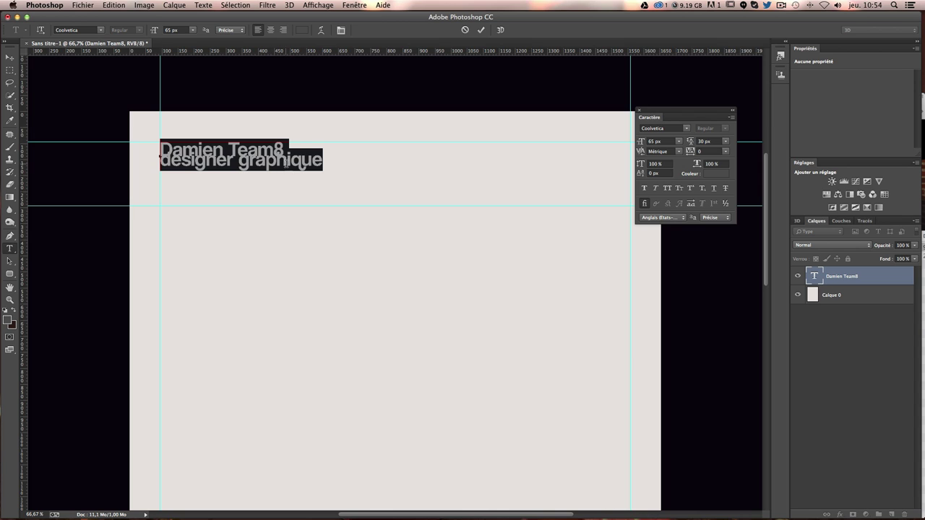
pyautogui.click(323, 152)
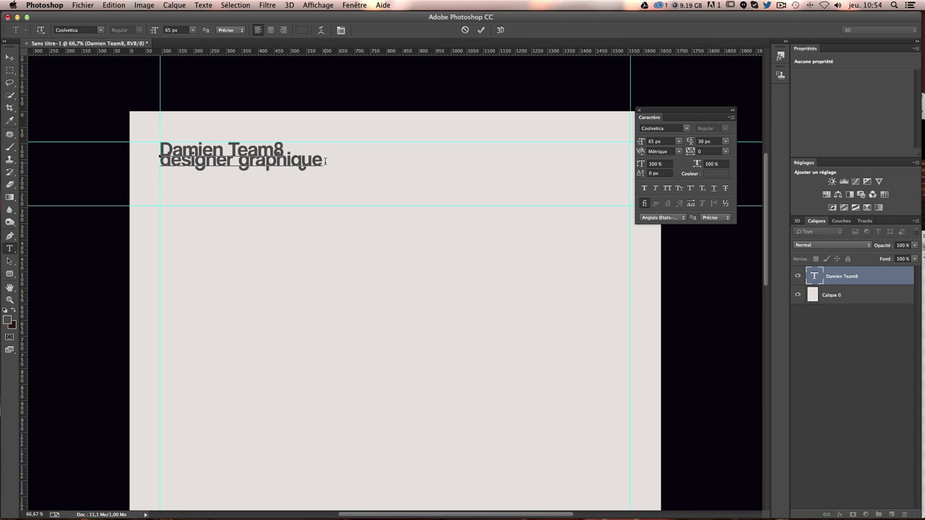
pyautogui.moveTo(325, 162); pyautogui.dragTo(141, 130)
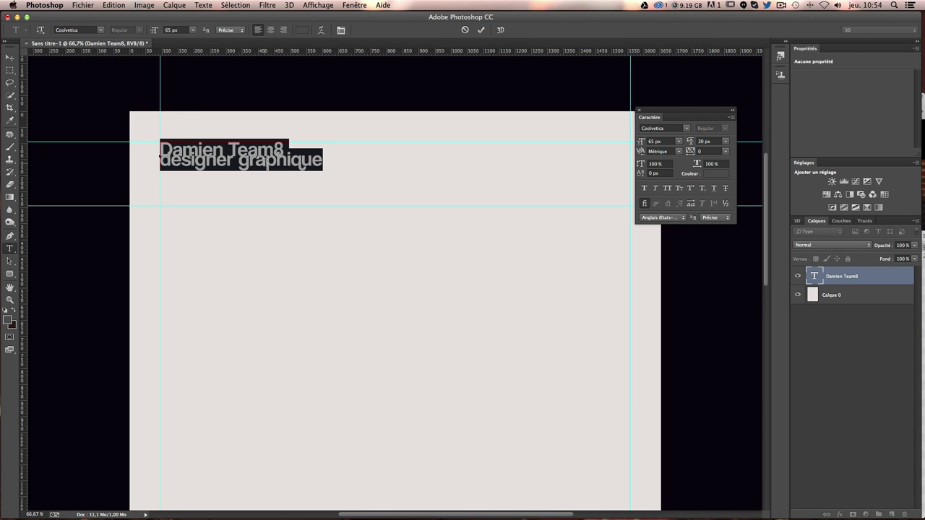
pyautogui.click(707, 141)
pyautogui.write('60')
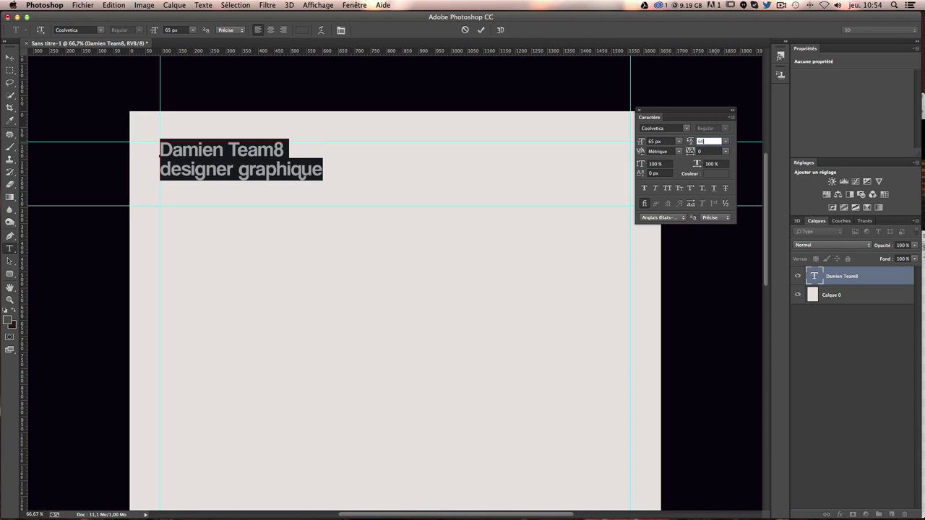
pyautogui.click(312, 167)
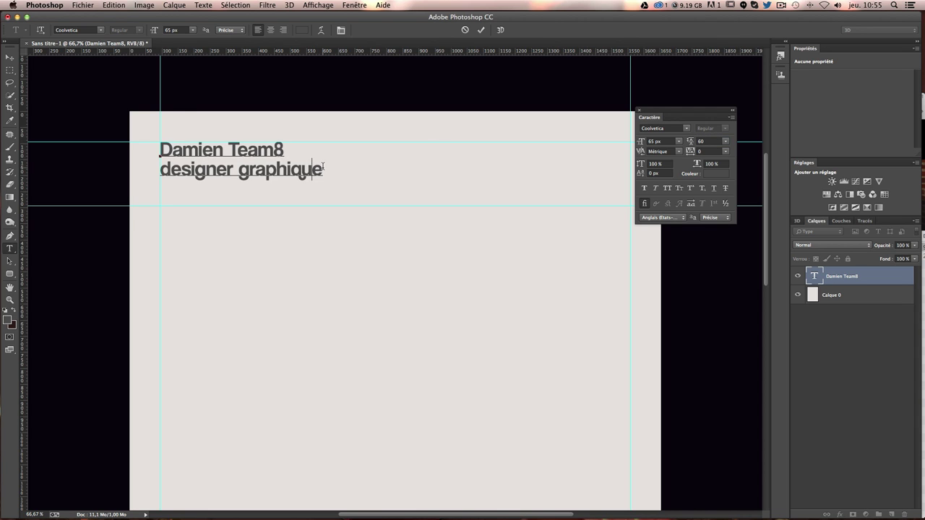
pyautogui.moveTo(324, 168); pyautogui.dragTo(159, 173)
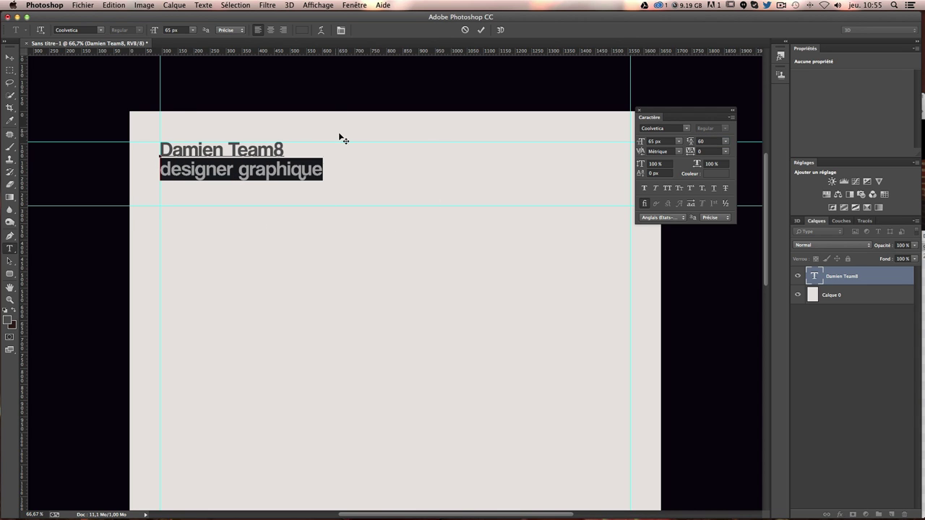
# Make the 'DESIGNER GRAPHIQUE' line All Caps at 85 px.
pyautogui.click(667, 189)
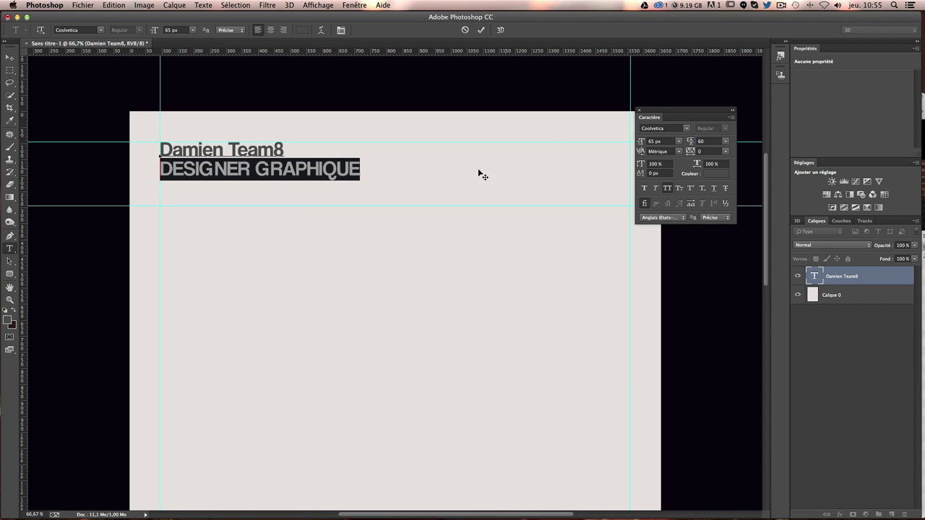
pyautogui.click(306, 168)
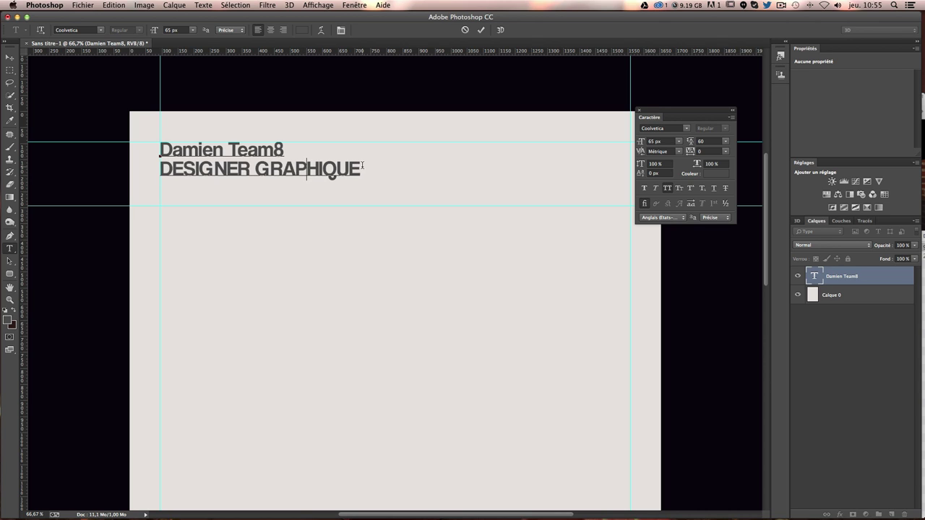
pyautogui.moveTo(363, 166); pyautogui.dragTo(143, 158)
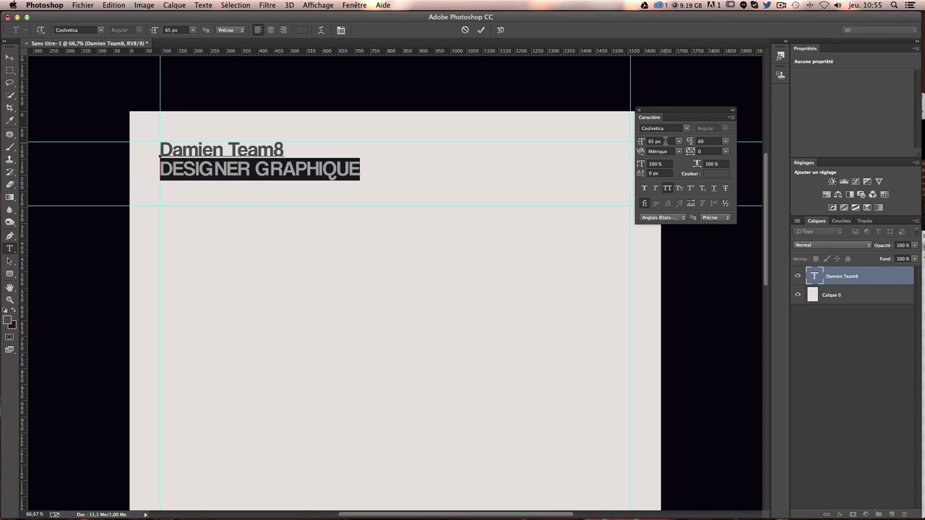
pyautogui.click(661, 141)
pyautogui.write('85')
pyautogui.press('Return')
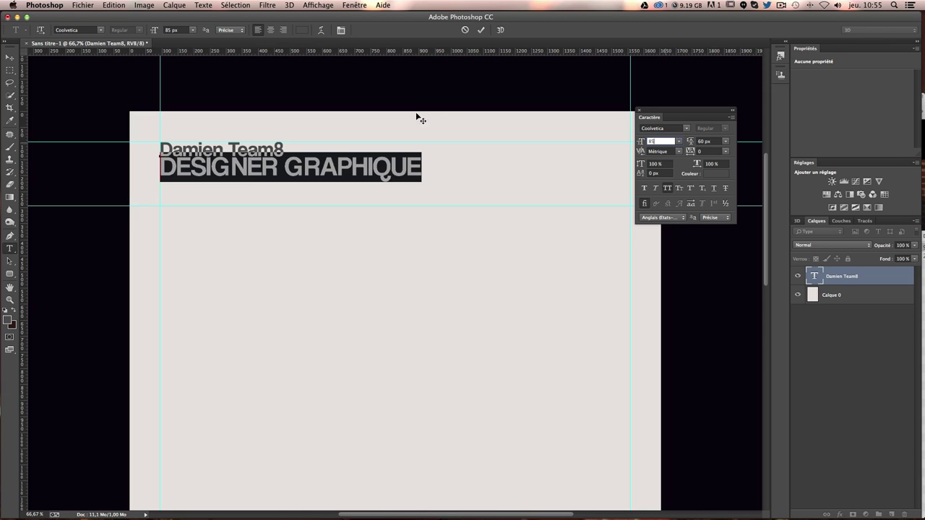
pyautogui.click(396, 150)
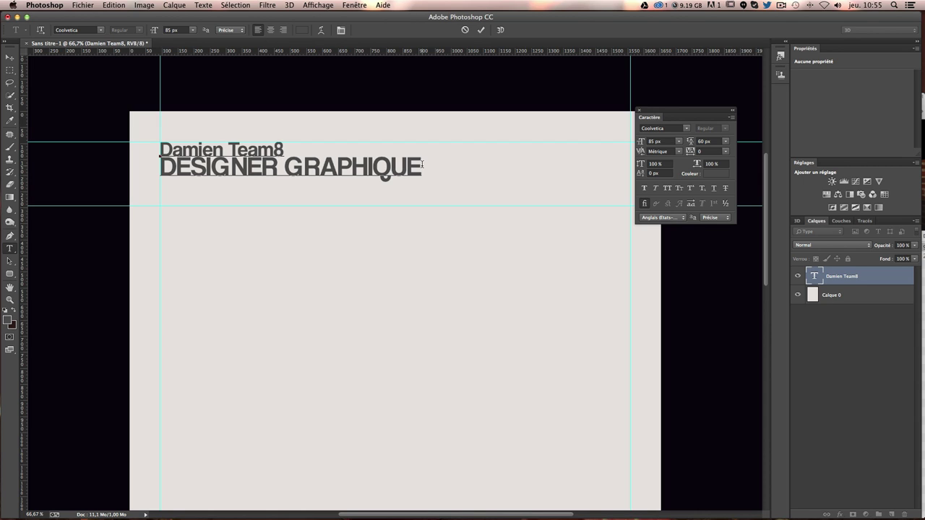
# Set 90 px leading on both header lines and commit the text.
pyautogui.moveTo(421, 173); pyautogui.dragTo(160, 144)
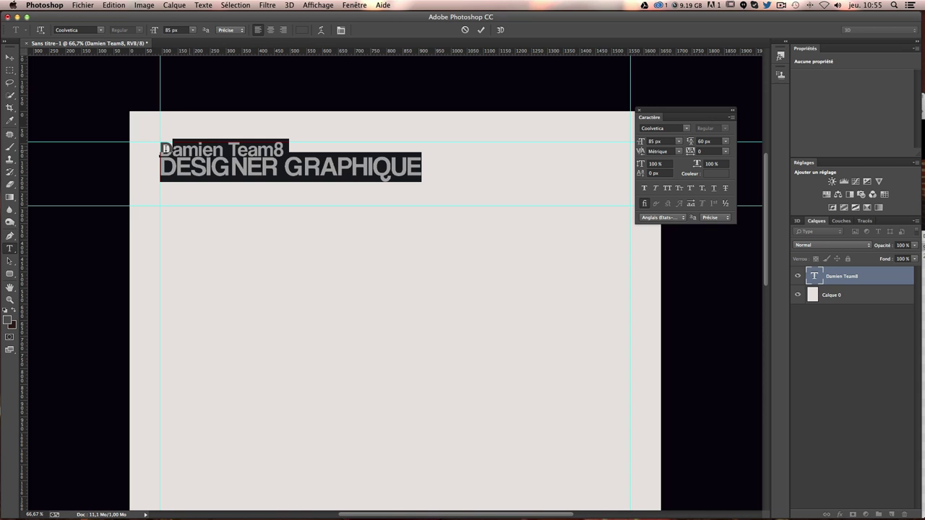
pyautogui.click(716, 141)
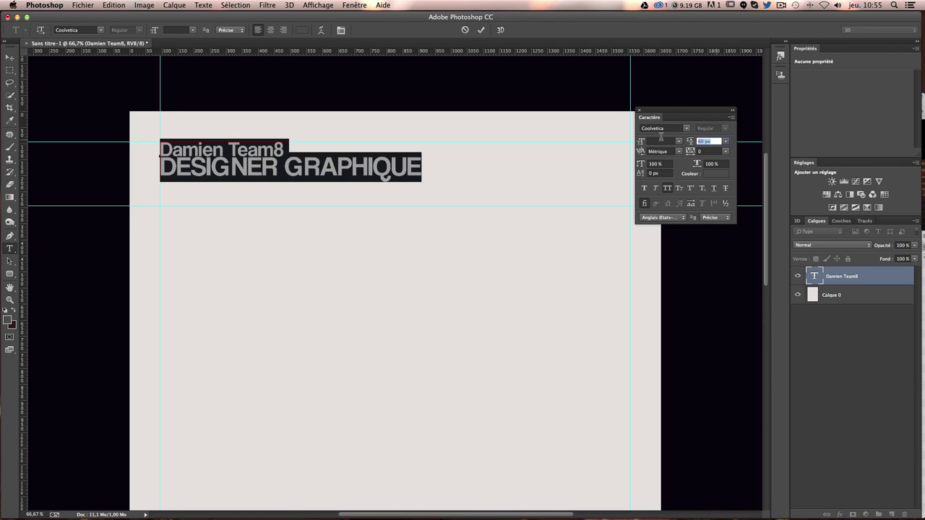
pyautogui.write('70')
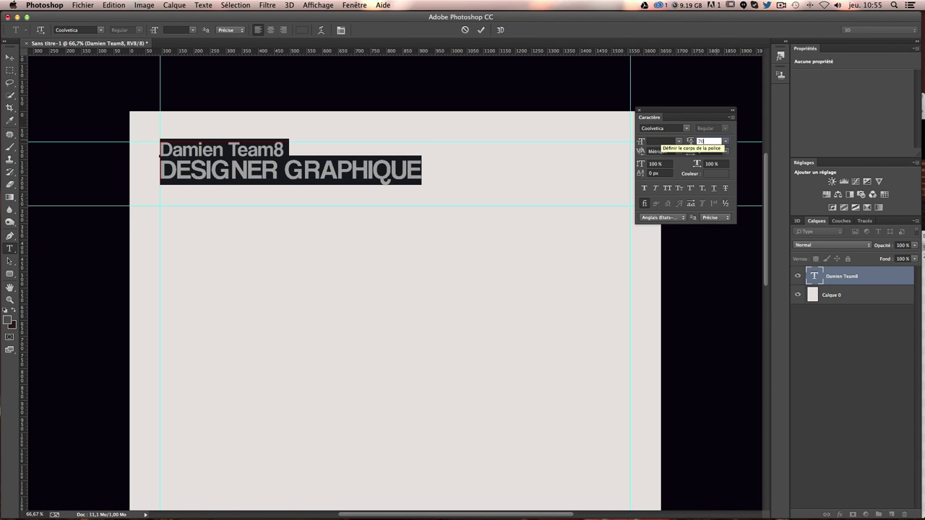
pyautogui.press('BackSpace')
pyautogui.press('BackSpace')
pyautogui.write('90')
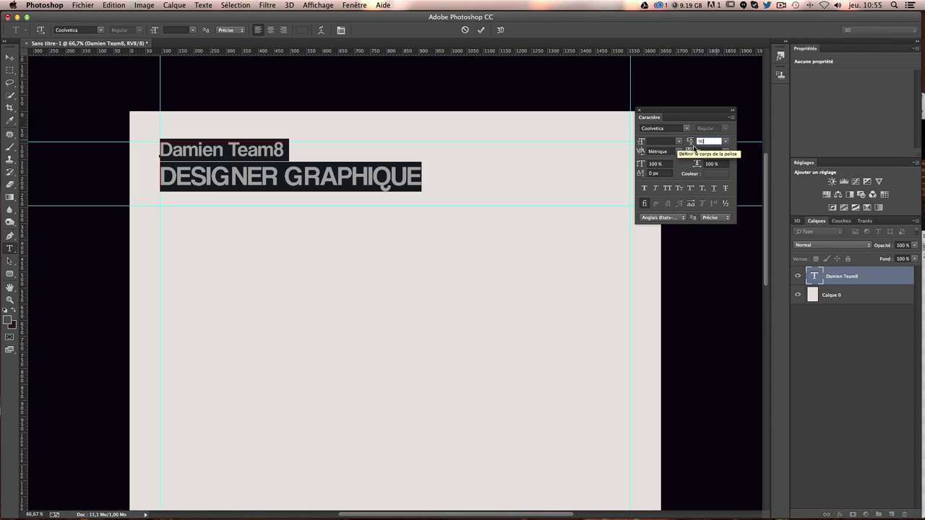
pyautogui.click(9, 57)
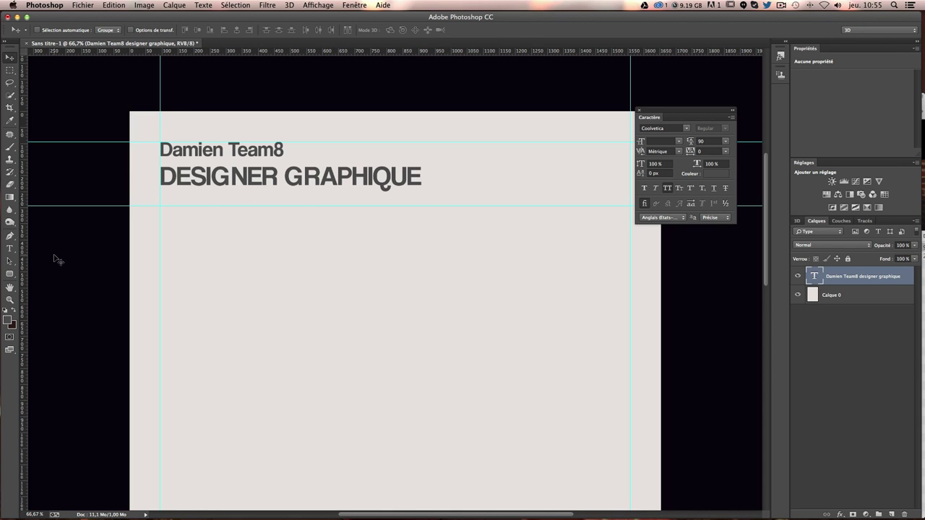
# Start a new line under DESIGNER GRAPHIQUE with 'TÉL' and turn off All Caps for it.
pyautogui.click(10, 249)
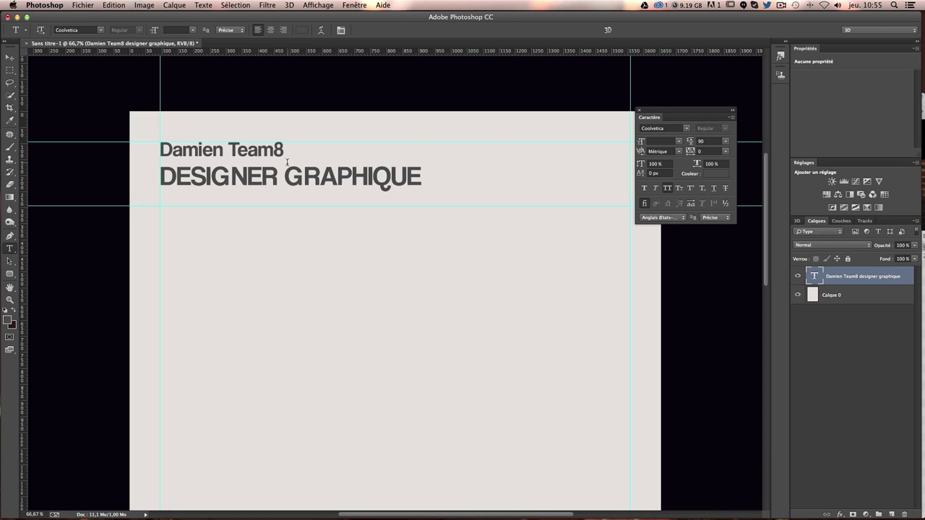
pyautogui.click(419, 176)
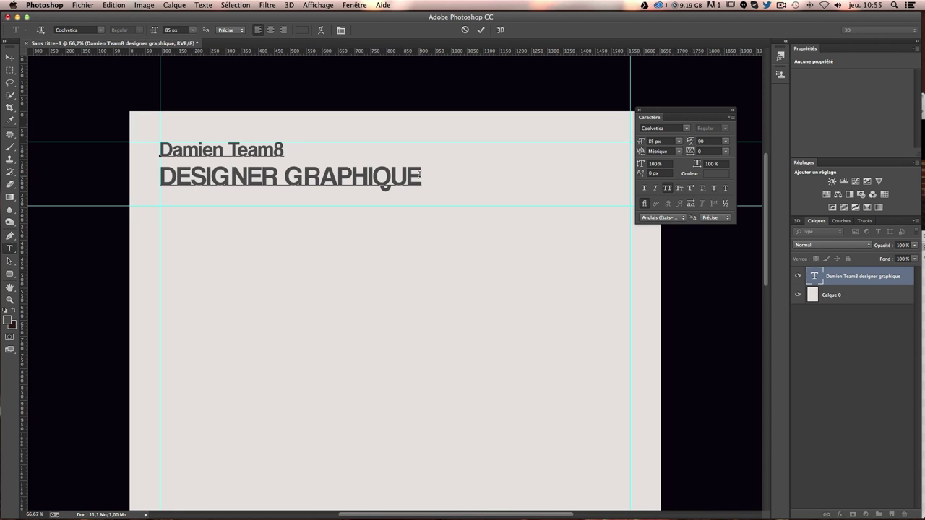
pyautogui.press('Return')
pyautogui.write('T')
pyautogui.write('ÉL')
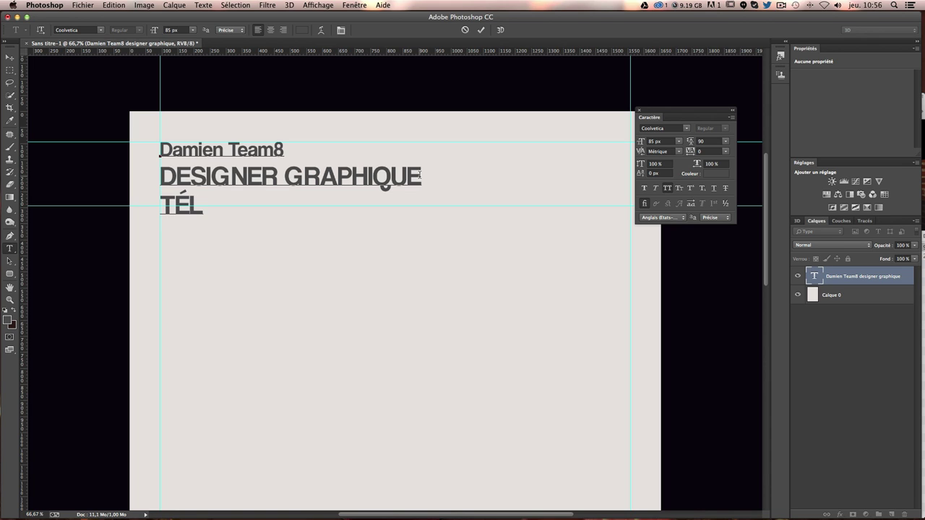
pyautogui.moveTo(202, 205); pyautogui.dragTo(139, 199)
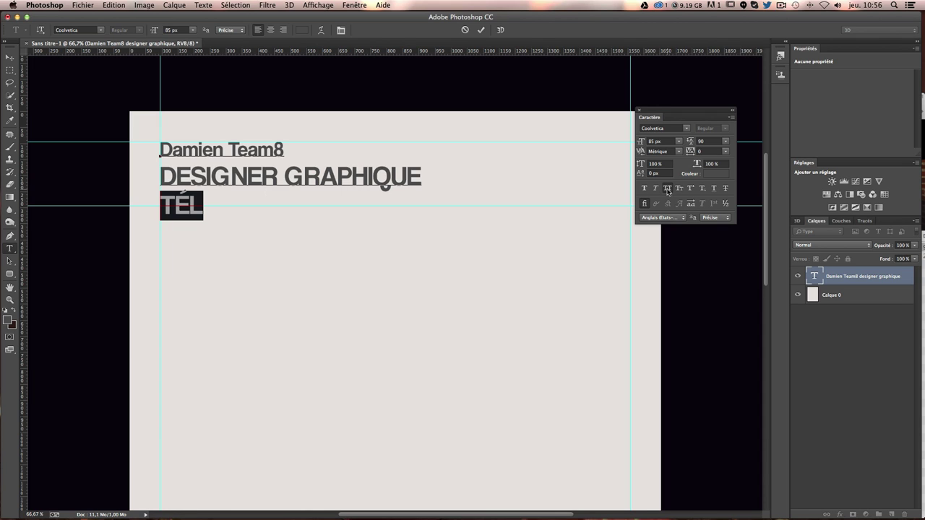
pyautogui.click(667, 189)
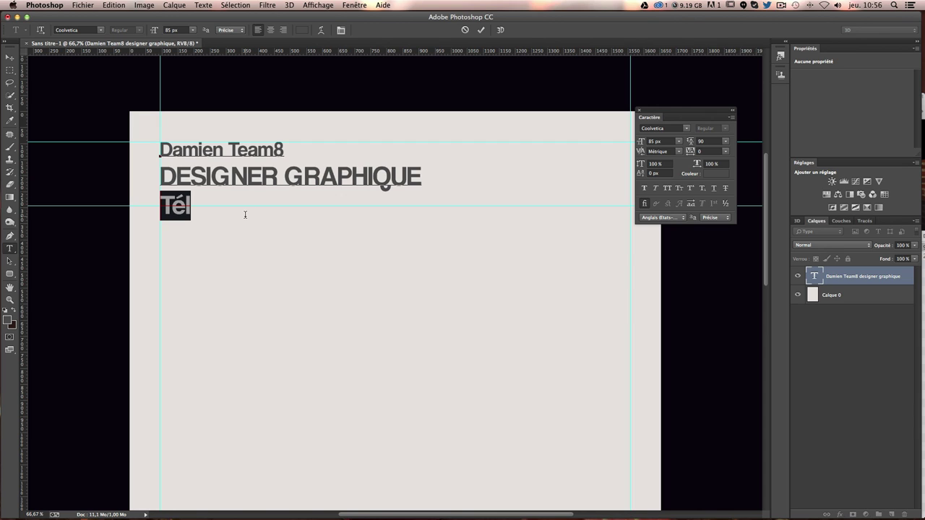
# Set the new line to 25 px and complete it with phone number, e-mail and website address.
pyautogui.click(662, 141)
pyautogui.write('25')
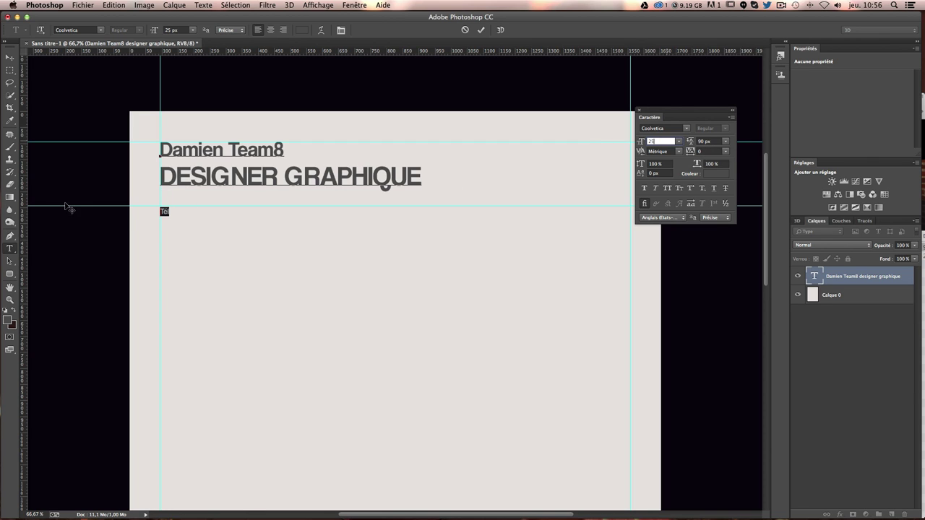
pyautogui.click(183, 212)
pyautogui.write('06.')
pyautogui.write('00.00.0')
pyautogui.write('0.00')
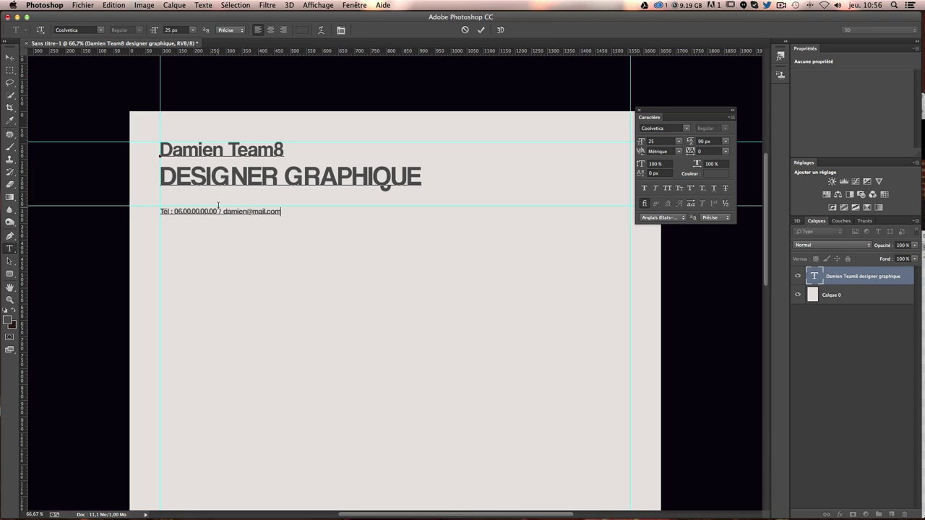
pyautogui.write('www.t')
pyautogui.write('ea')
pyautogui.press('BackSpace')
pyautogui.write('m ')
pyautogui.write('.fr')
# Colour the website address at the end of the contact line #f26a54.
pyautogui.moveTo(287, 211); pyautogui.dragTo(403, 198)
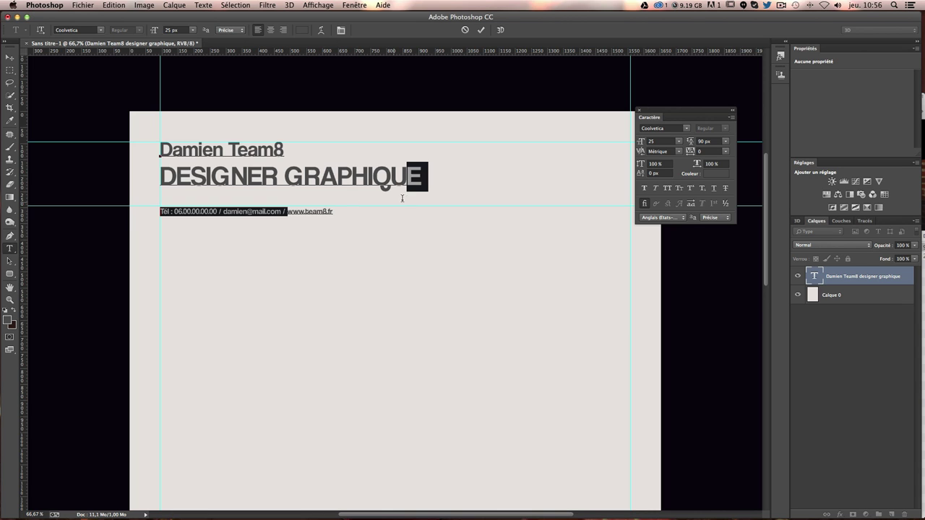
pyautogui.moveTo(287, 211); pyautogui.dragTo(339, 209)
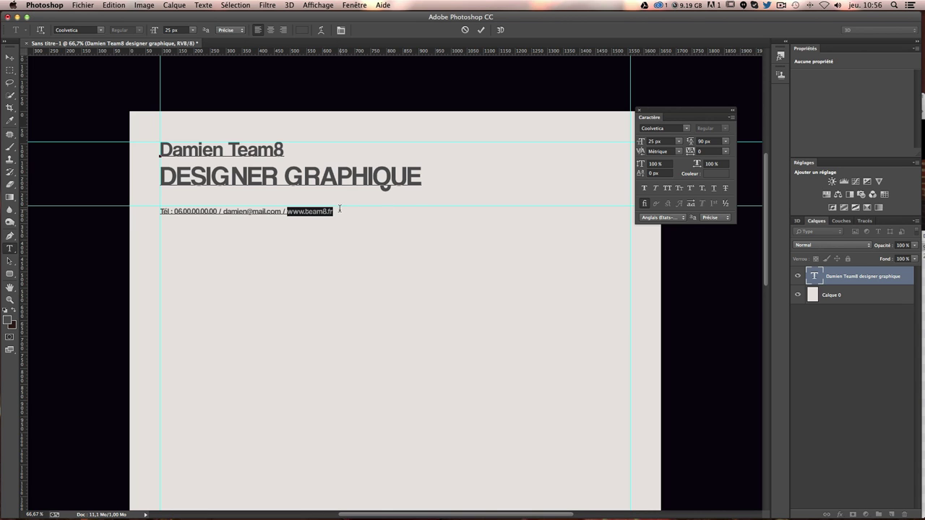
pyautogui.click(717, 174)
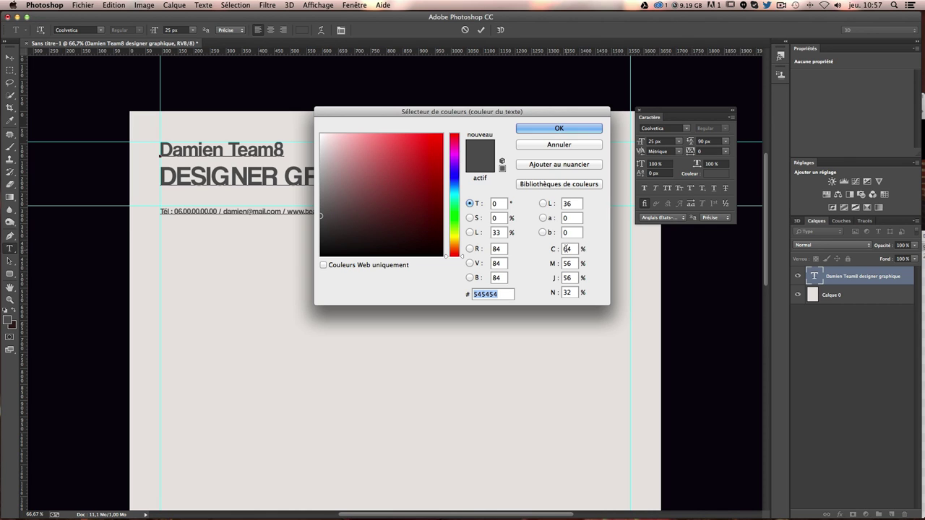
pyautogui.write('f2')
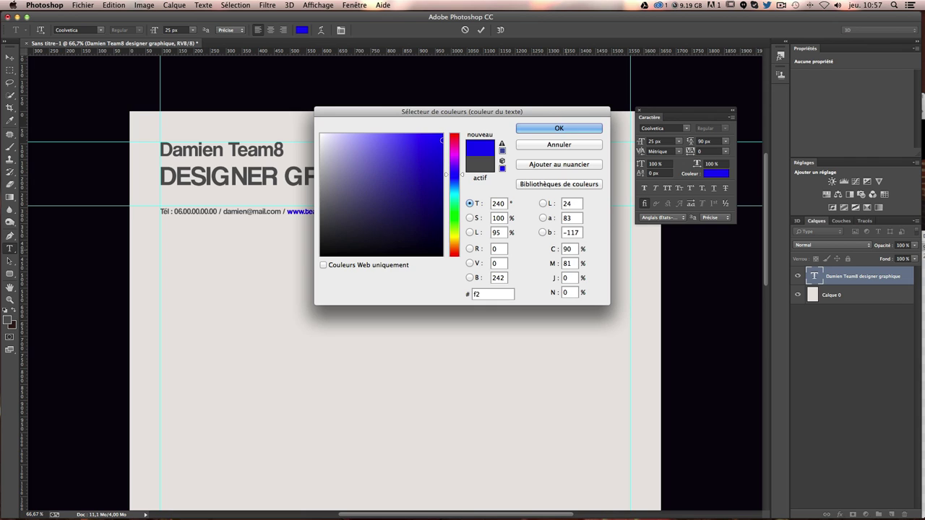
pyautogui.write('6')
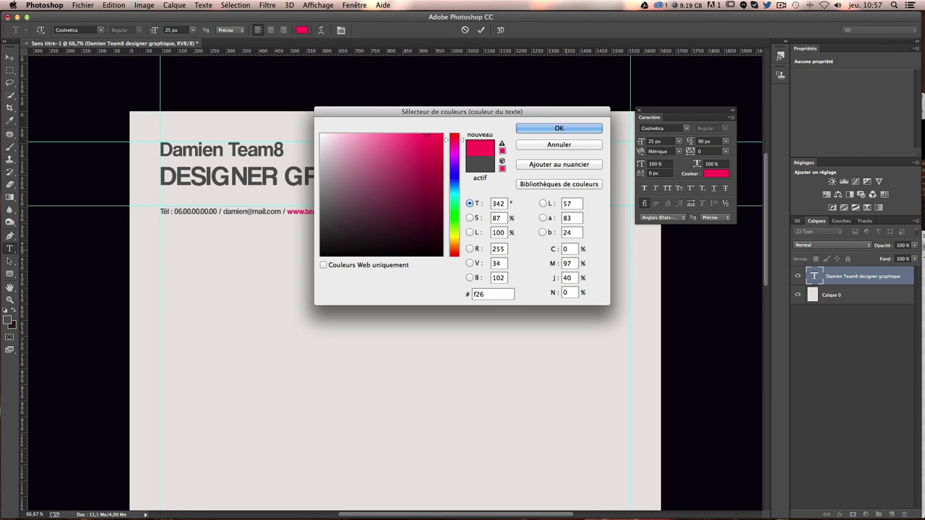
pyautogui.write('a')
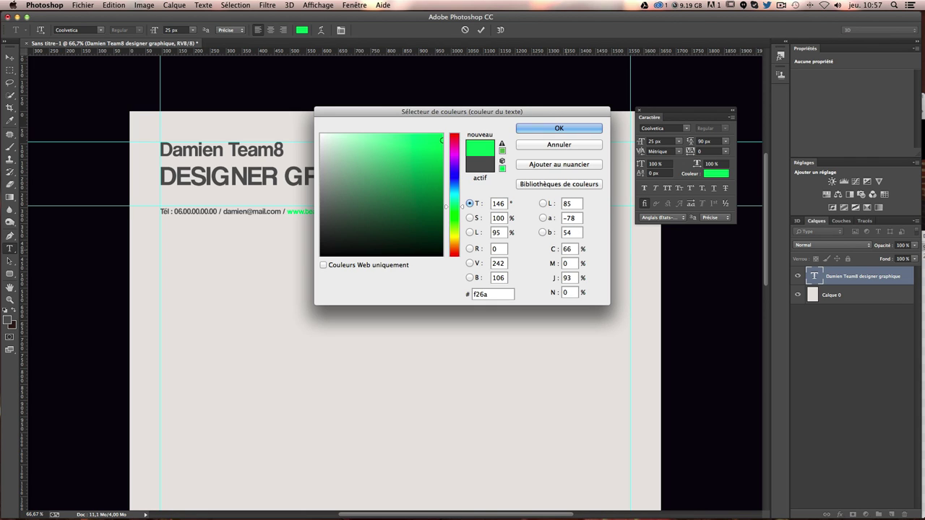
pyautogui.write('54')
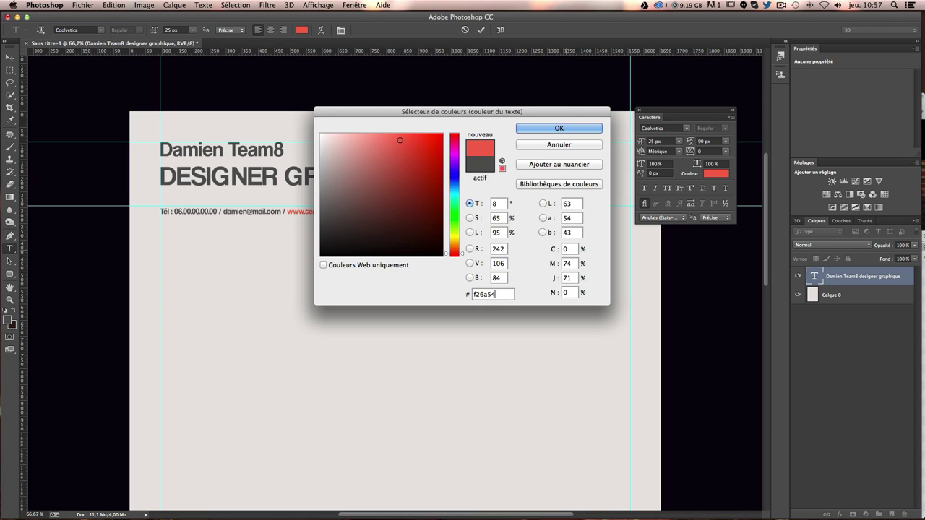
pyautogui.press('Return')
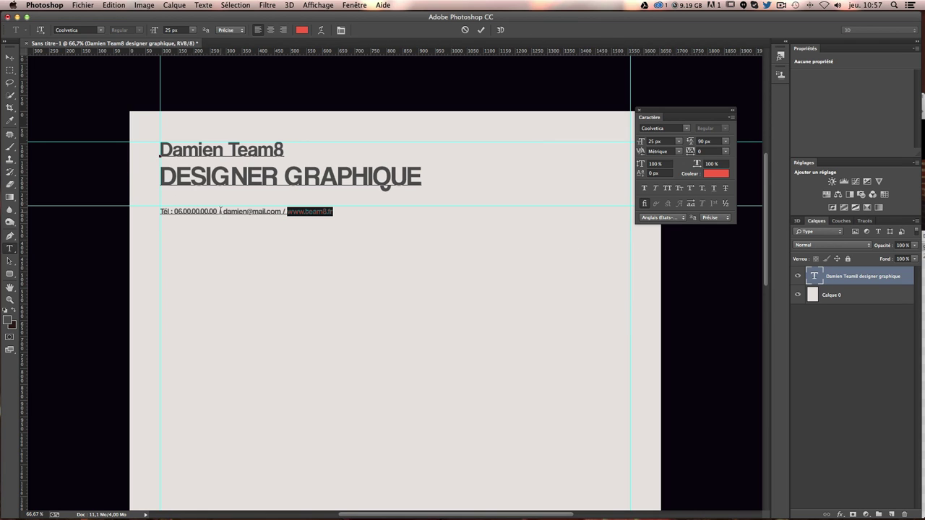
pyautogui.click(211, 180)
# Set the contact line's leading to 45 px.
pyautogui.moveTo(337, 211); pyautogui.dragTo(157, 179)
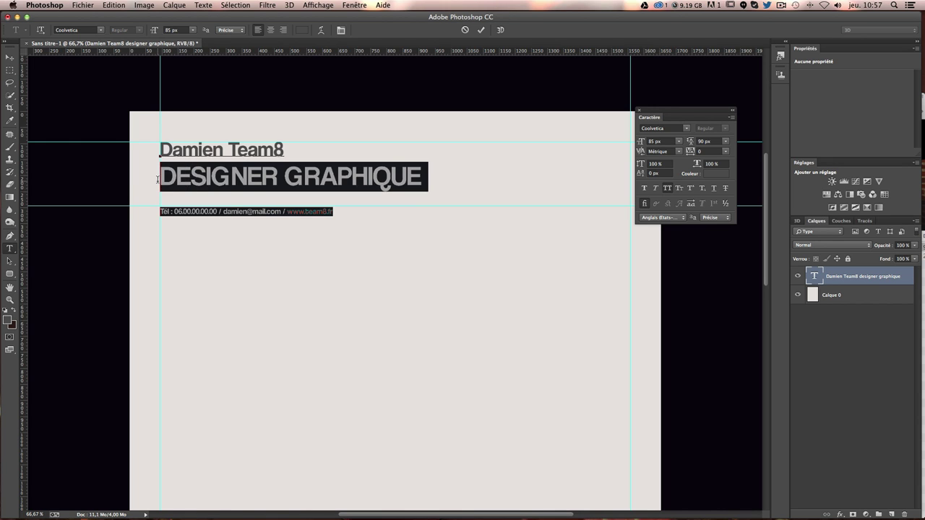
pyautogui.moveTo(156, 179); pyautogui.dragTo(158, 179)
pyautogui.click(716, 140)
pyautogui.hotkey('shift', 'Down')
pyautogui.hotkey('shift', 'Down')
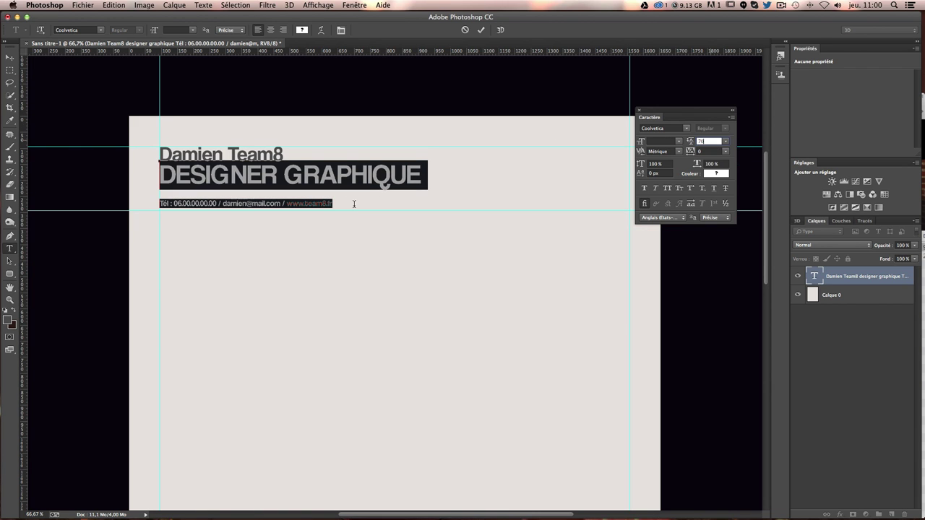
pyautogui.moveTo(342, 203); pyautogui.dragTo(80, 217)
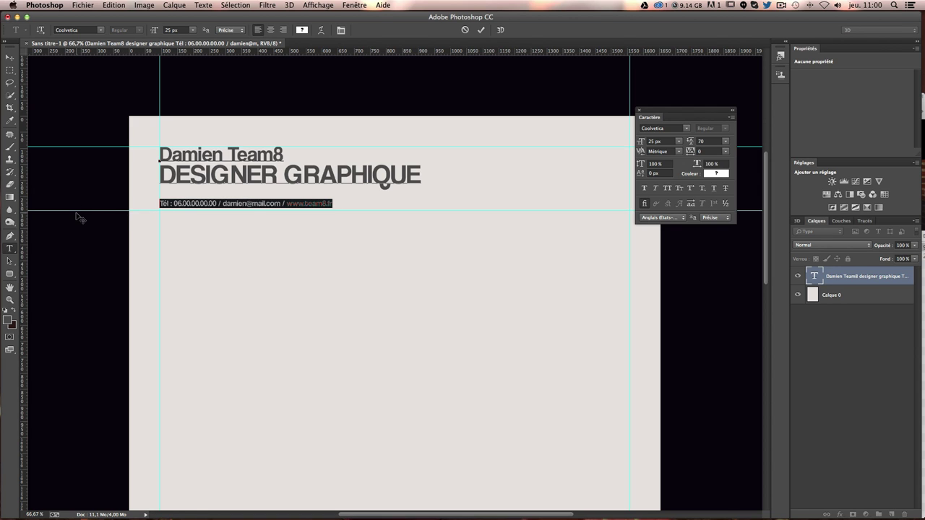
pyautogui.click(709, 141)
pyautogui.write('50')
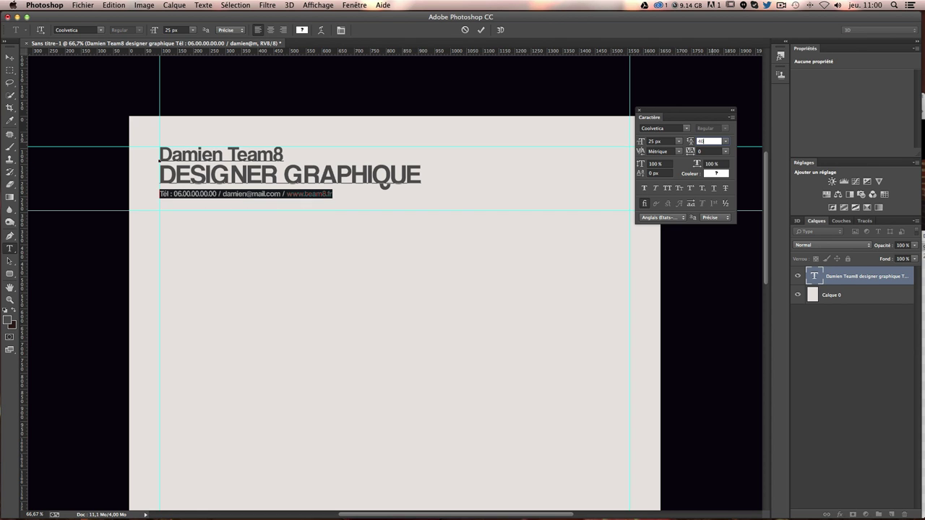
pyautogui.write('50')
pyautogui.write('4')
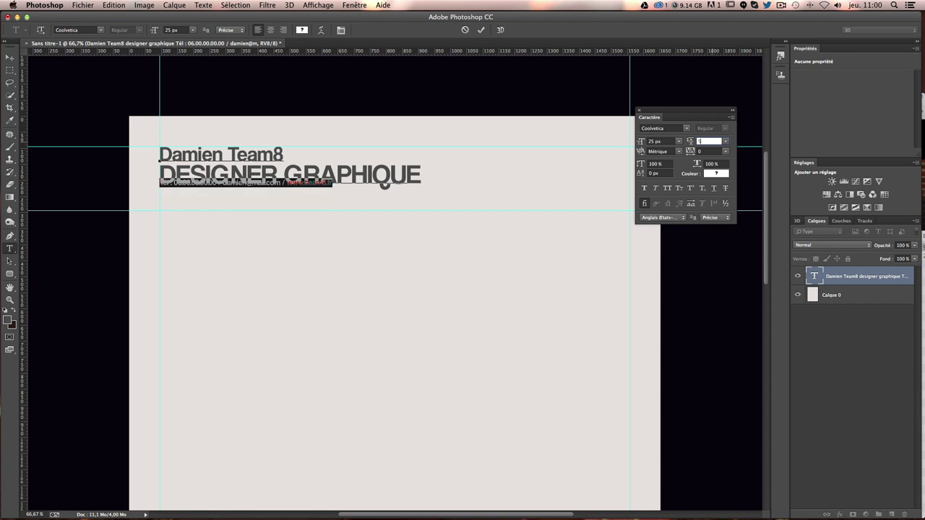
pyautogui.write('5')
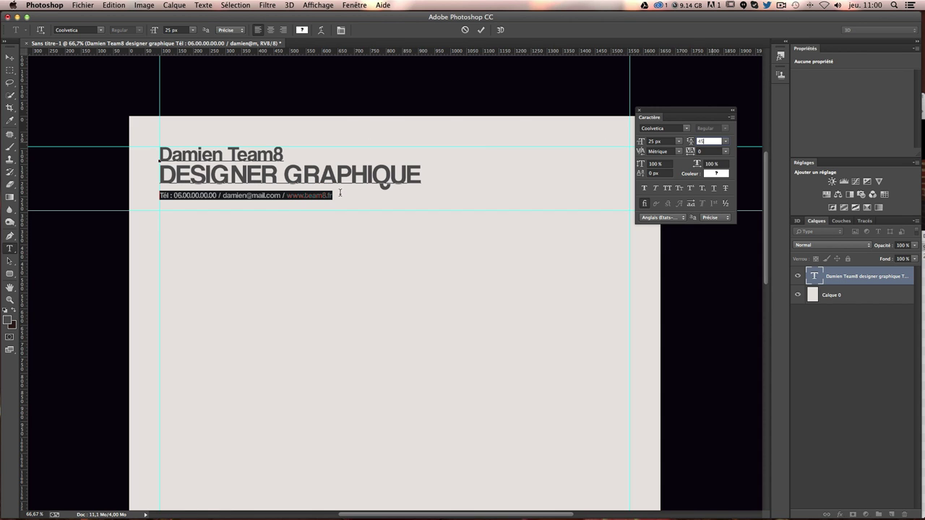
# Start a new line after the contact line and begin the street address.
pyautogui.click(334, 195)
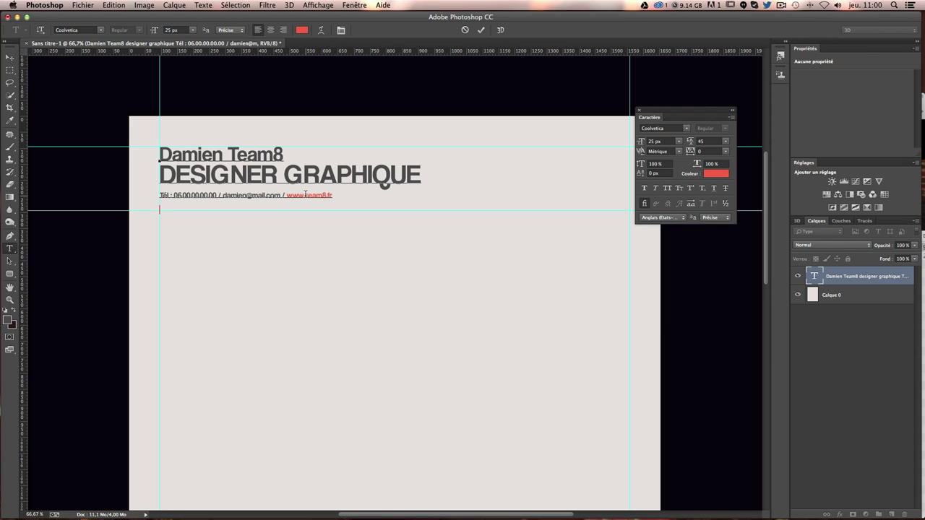
pyautogui.press('Return')
pyautogui.write('s')
pyautogui.write(' rue')
# Colour the new line's '15 rue' dark grey #333333.
pyautogui.click(10, 248)
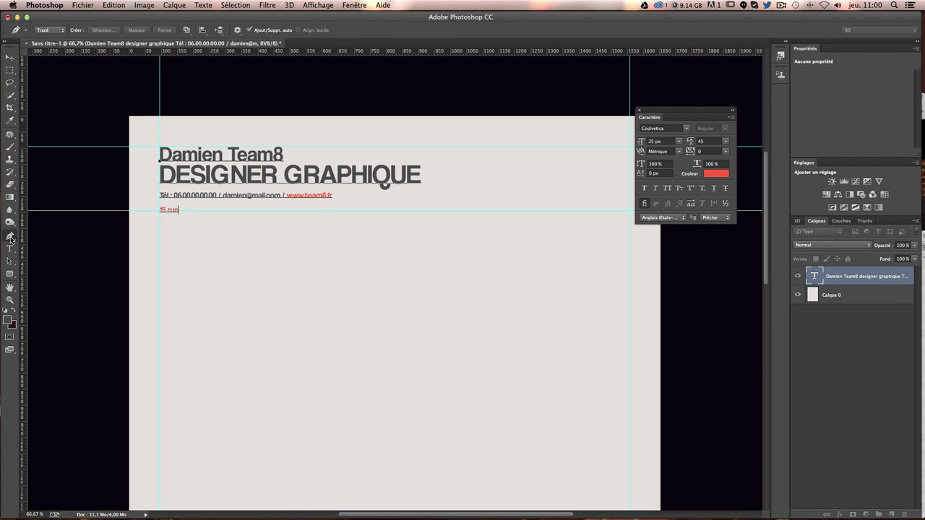
pyautogui.click(196, 194)
pyautogui.click(718, 174)
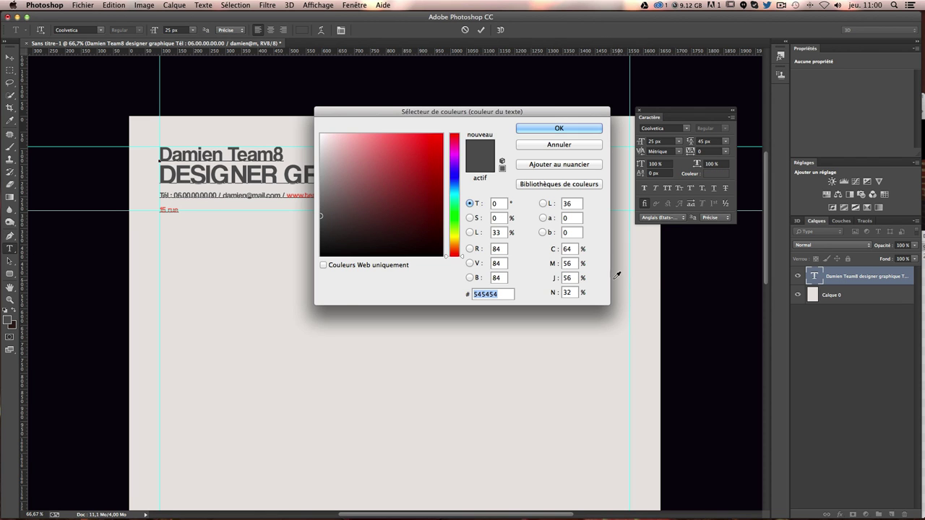
pyautogui.press('Escape')
pyautogui.moveTo(160, 210); pyautogui.dragTo(179, 209)
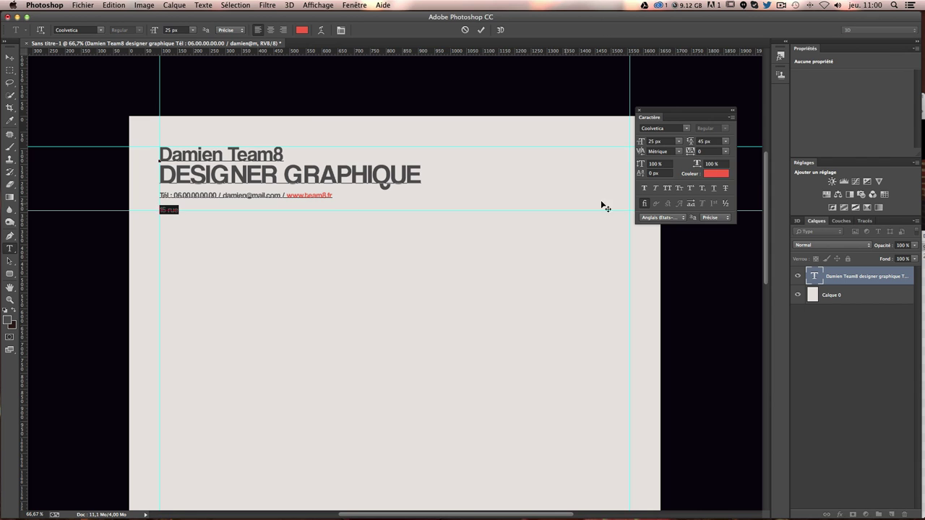
pyautogui.click(725, 175)
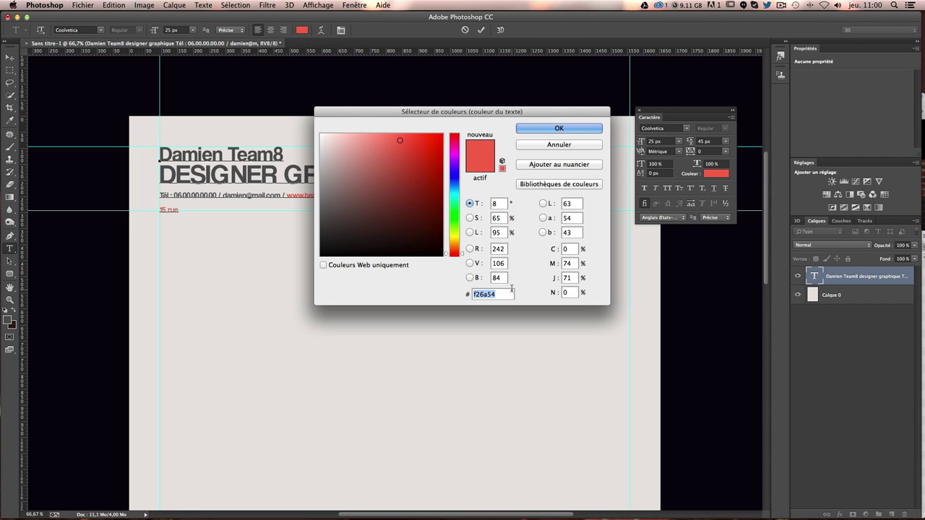
pyautogui.write('333333')
pyautogui.press('Return')
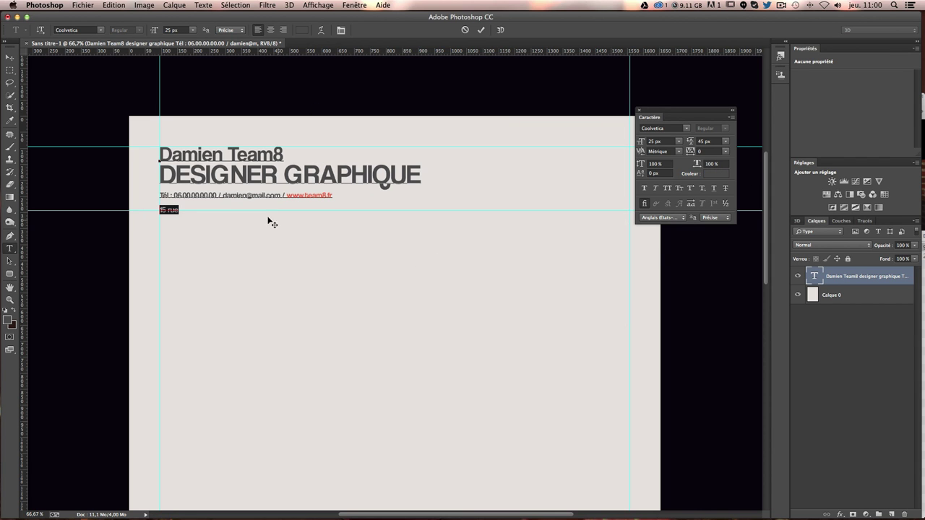
# Finish the address with 'de la créativité - 35000 Rennes - Permis B' and tighten its leading.
pyautogui.click(274, 211)
pyautogui.write('de la cr')
pyautogui.write('éati')
pyautogui.write('vité - ')
pyautogui.write('35000 ')
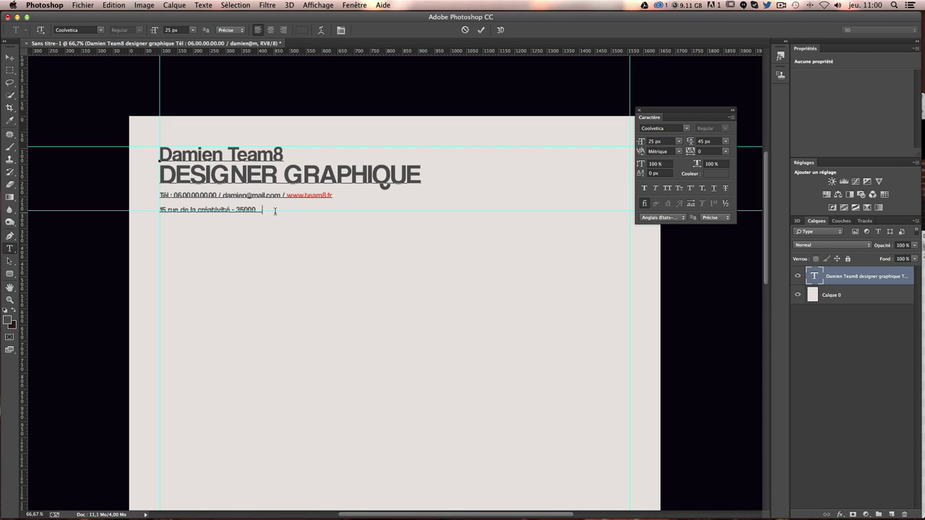
pyautogui.write('Rennes - Perm')
pyautogui.write('is B')
pyautogui.moveTo(325, 208); pyautogui.dragTo(146, 210)
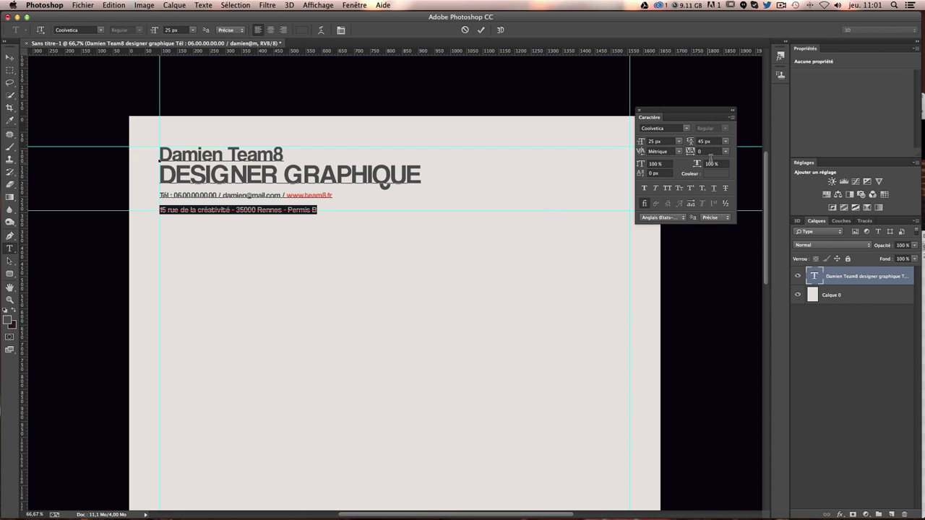
pyautogui.click(717, 142)
pyautogui.write('30')
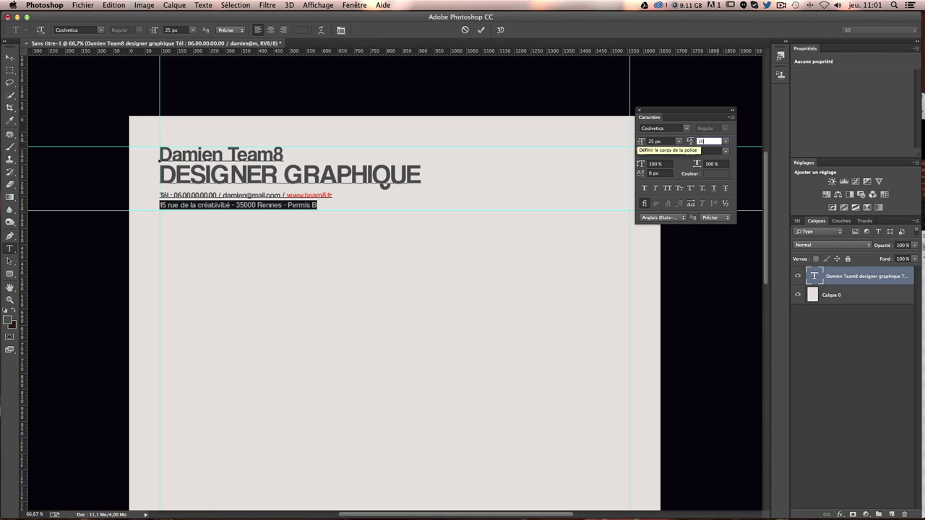
pyautogui.press('BackSpace')
pyautogui.press('BackSpace')
pyautogui.write('0')
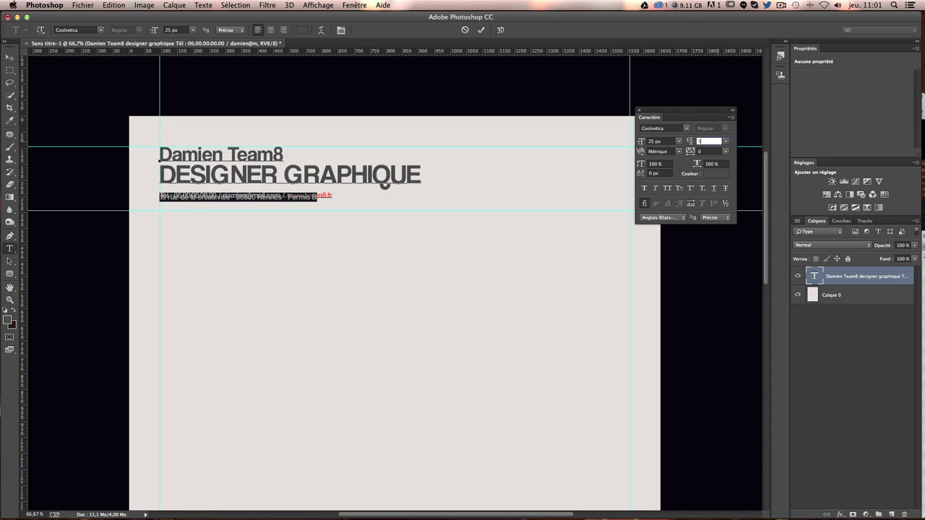
pyautogui.write('25')
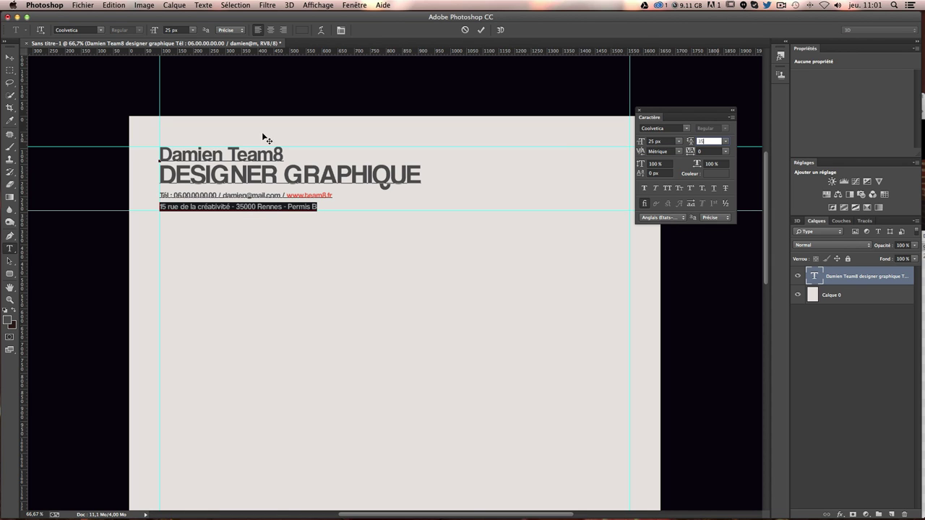
pyautogui.click(10, 57)
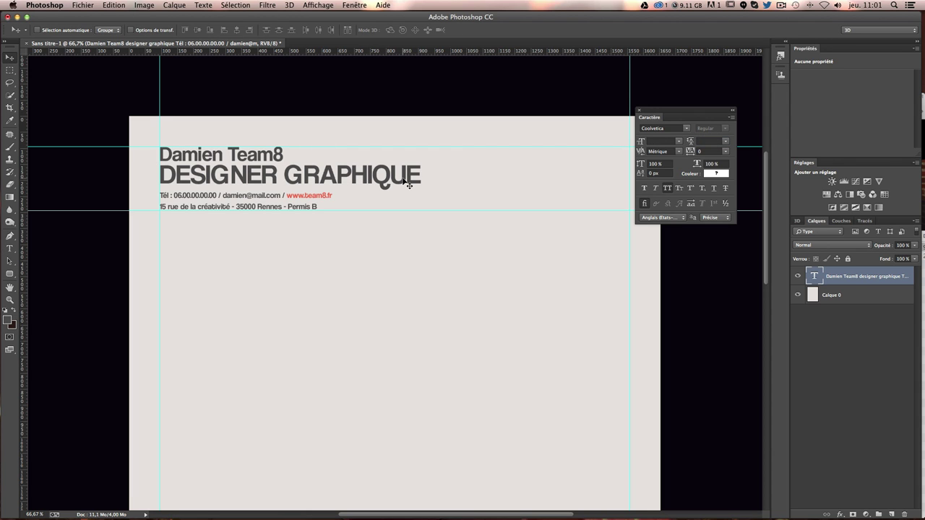
pyautogui.press('super+minus')
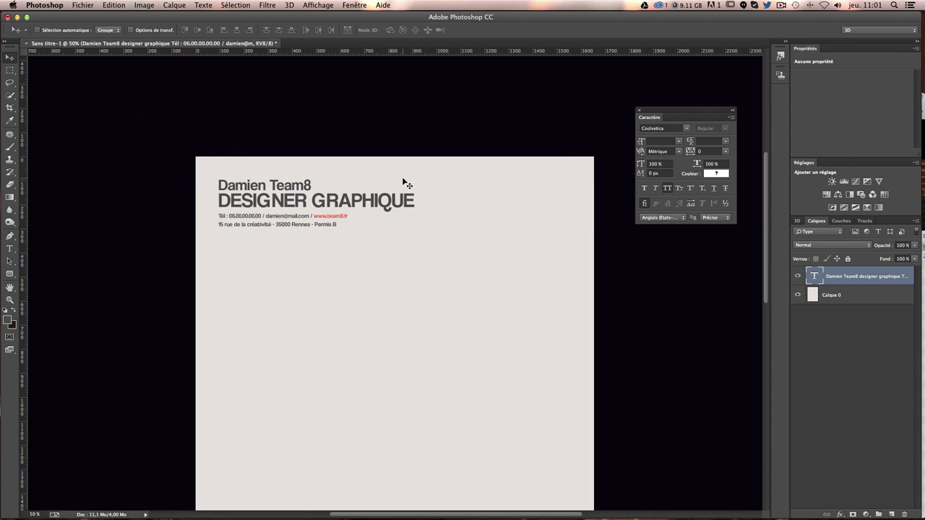
pyautogui.press('super+plus')
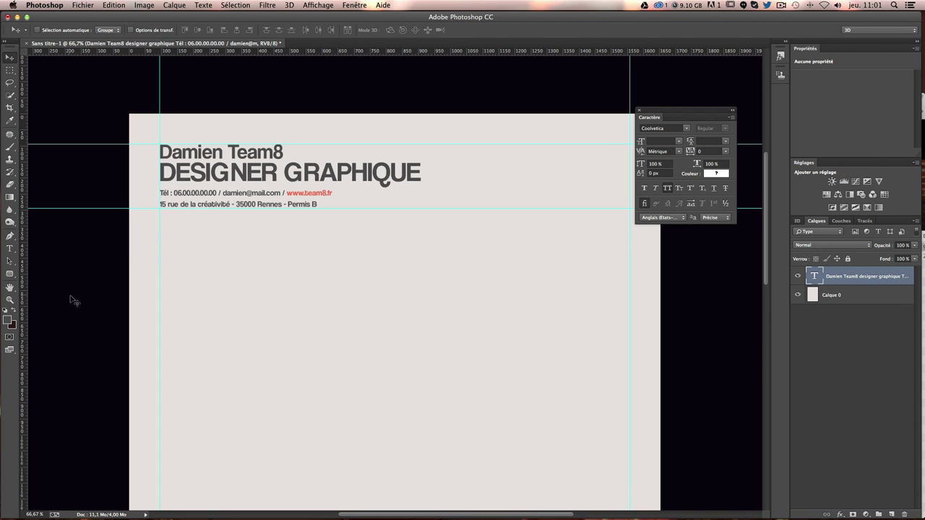
# Colour the DESIGNER GRAPHIQUE subtitle lighter grey #7d7b7b.
pyautogui.click(10, 248)
pyautogui.moveTo(162, 172); pyautogui.dragTo(426, 172)
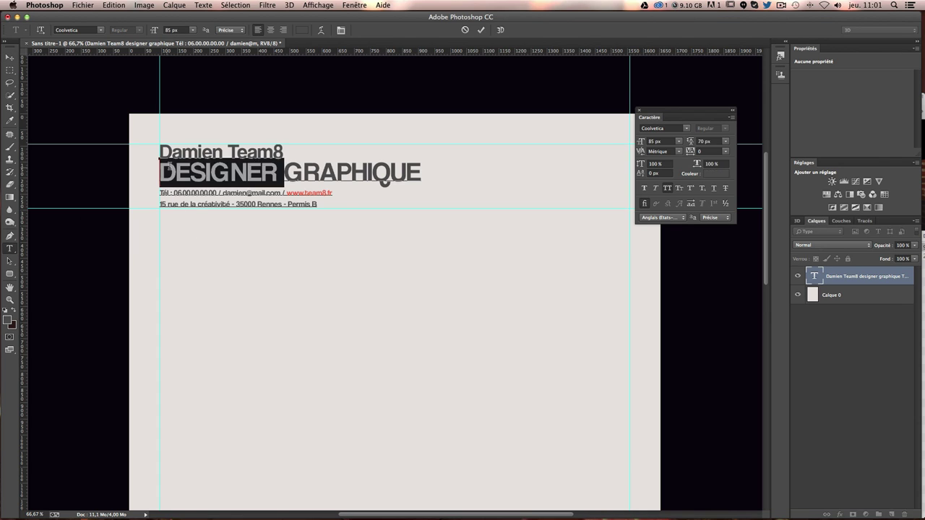
pyautogui.click(712, 175)
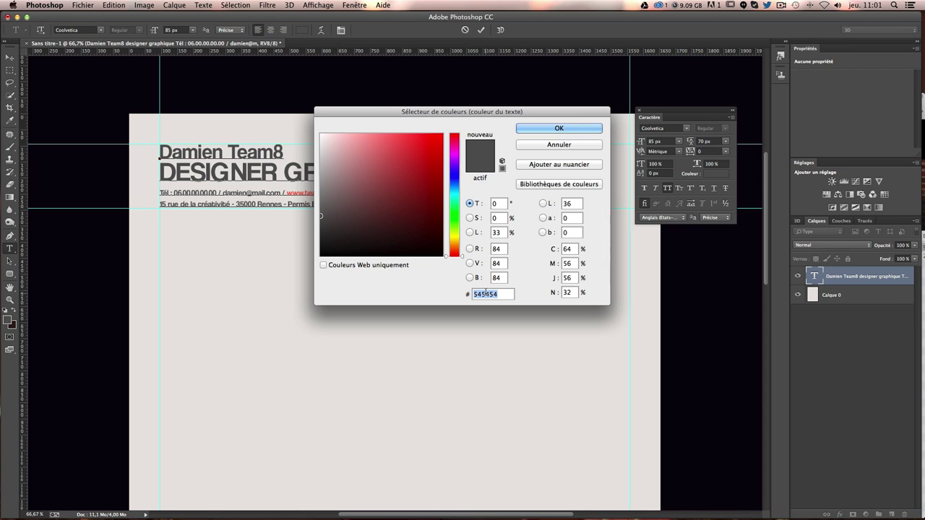
pyautogui.write('7d')
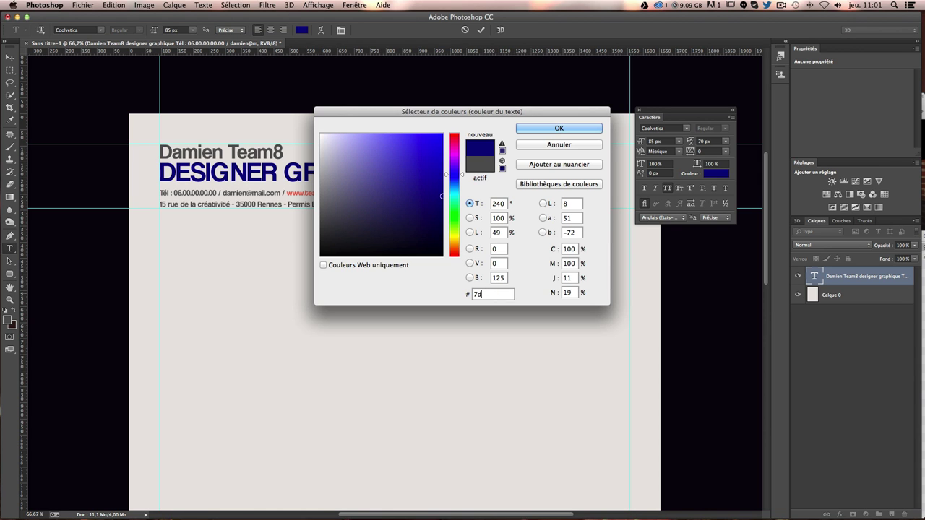
pyautogui.write('7')
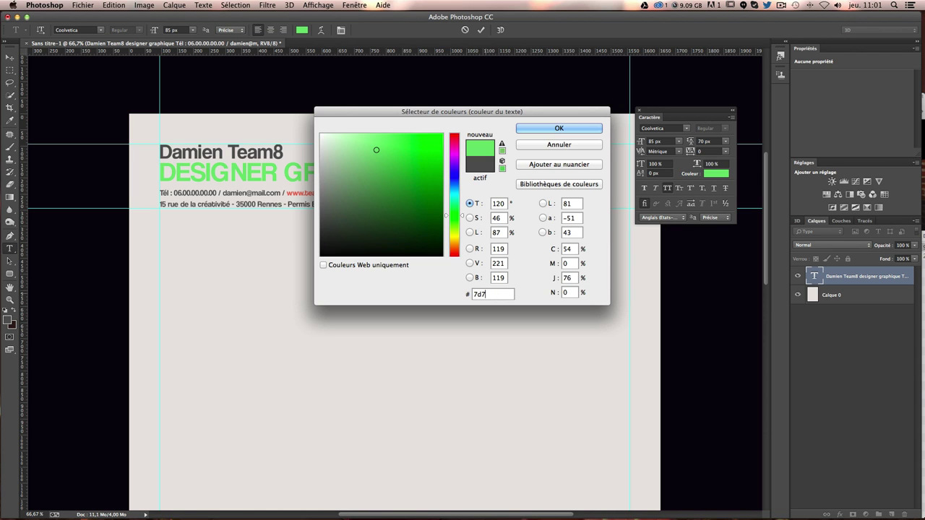
pyautogui.write('b7b')
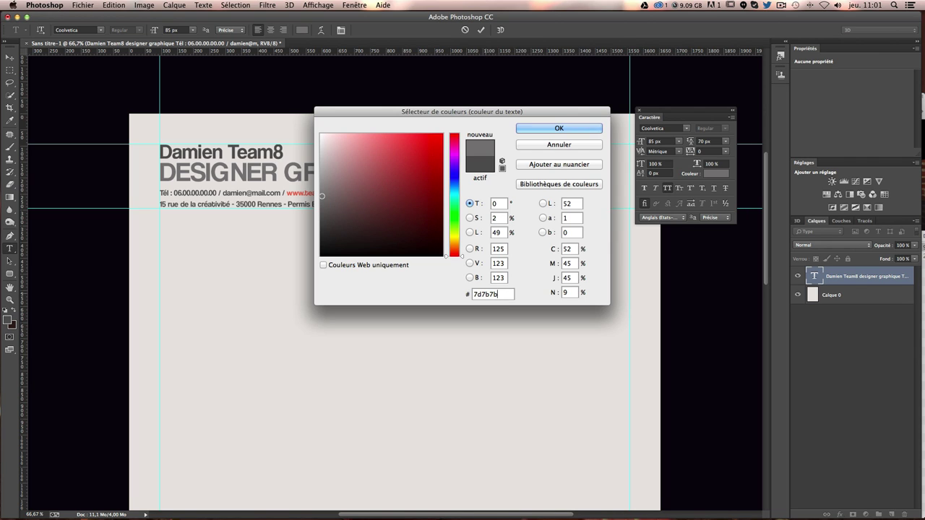
pyautogui.press('Return')
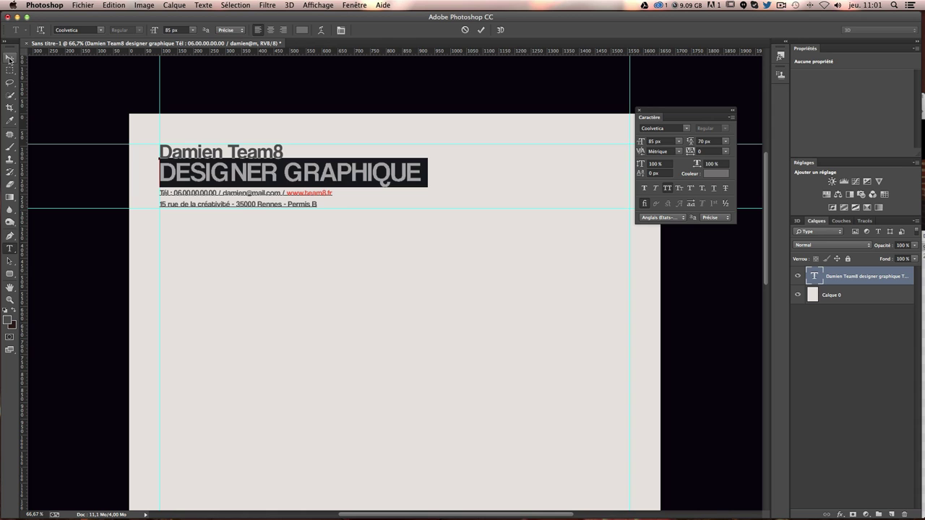
pyautogui.click(9, 57)
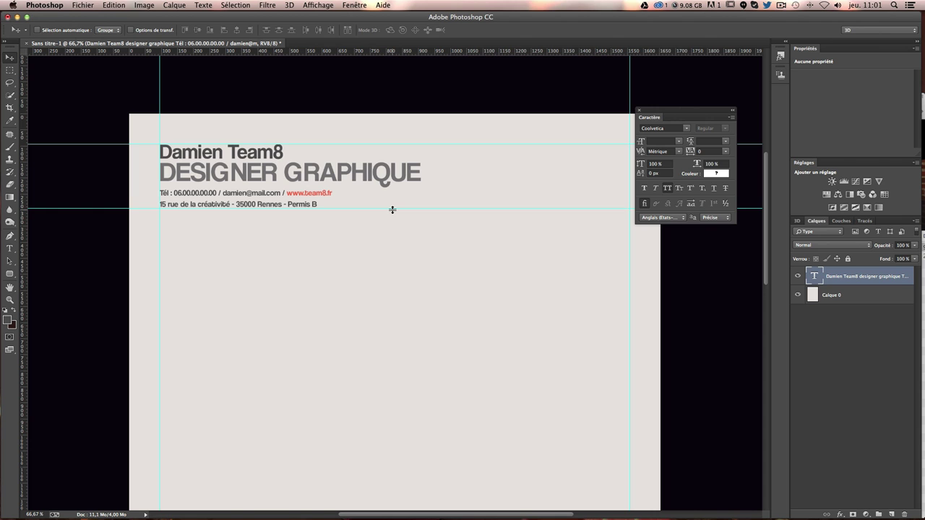
pyautogui.scroll(-1, 392, 209)
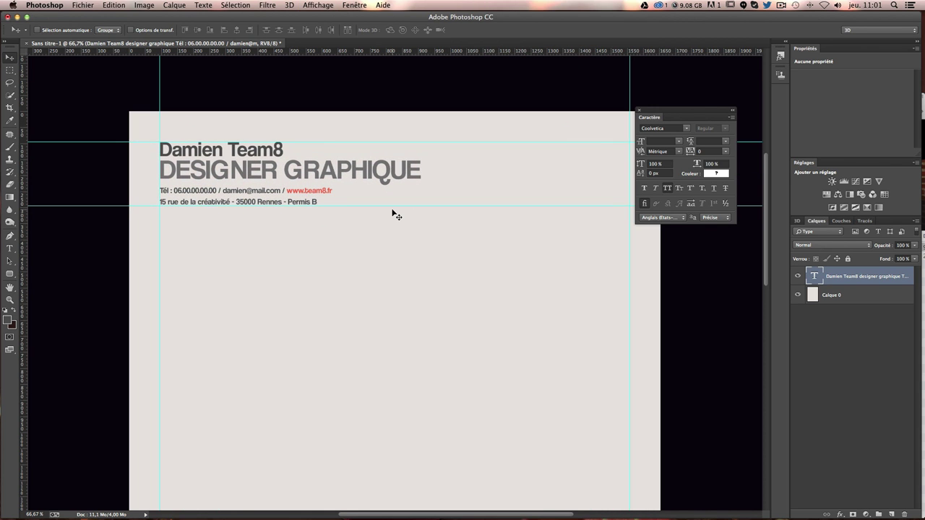
pyautogui.hotkey('ctrl', ';')
pyautogui.hotkey('ctrl', '+')
pyautogui.hotkey('ctrl', '-')
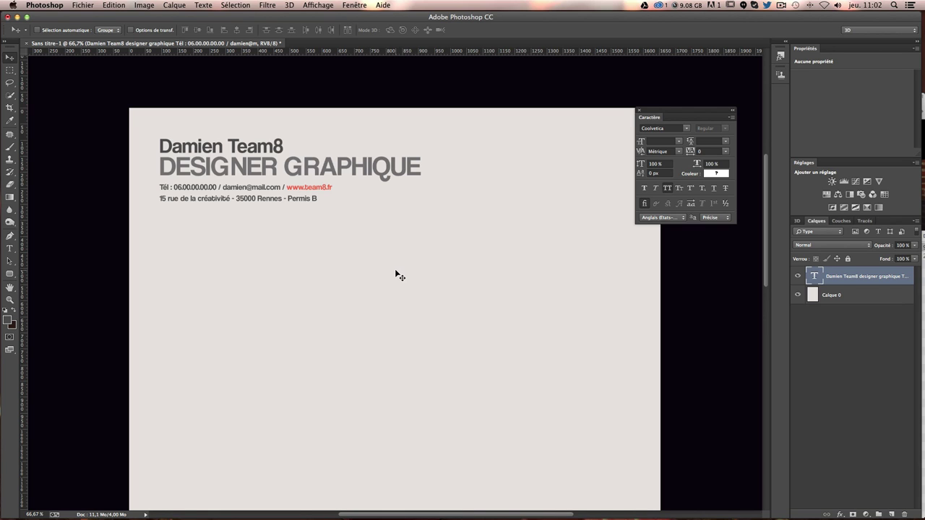
pyautogui.hotkey('ctrl', 'alt', 'z')
pyautogui.hotkey('ctrl', 'alt', 'z')
pyautogui.hotkey('ctrl', ';')
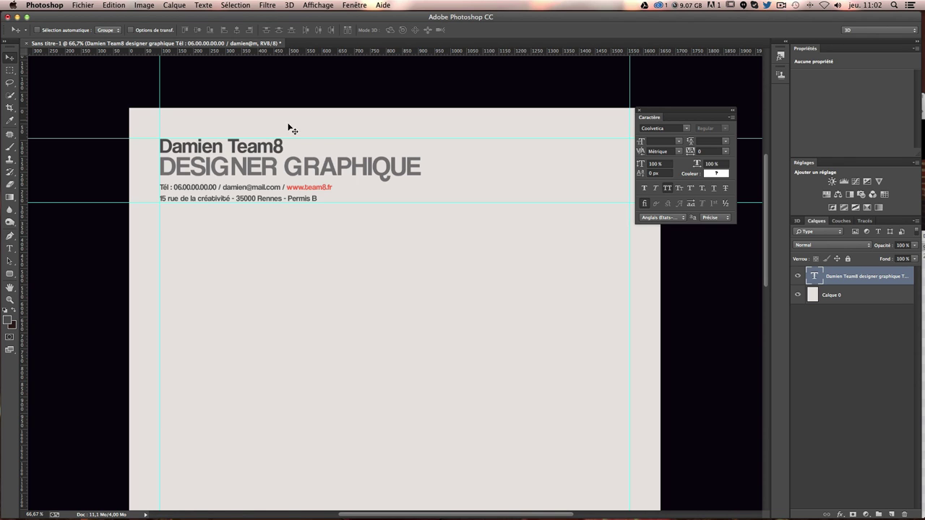
# Measure the header with a rectangular marquee and place a horizontal guide just below the contact lines.
pyautogui.click(10, 70)
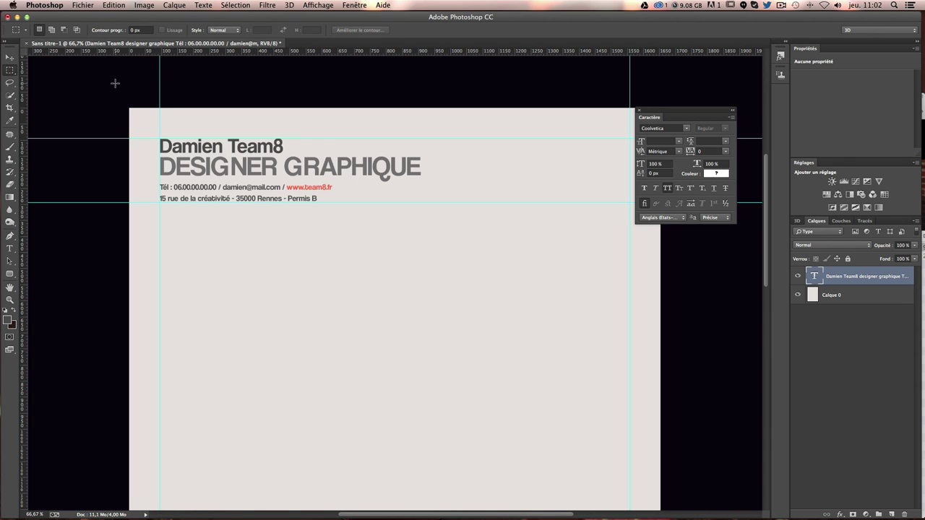
pyautogui.moveTo(114, 107)
pyautogui.mouseDown()
pyautogui.moveTo(166, 121)
pyautogui.moveTo(292, 224)
pyautogui.mouseUp()
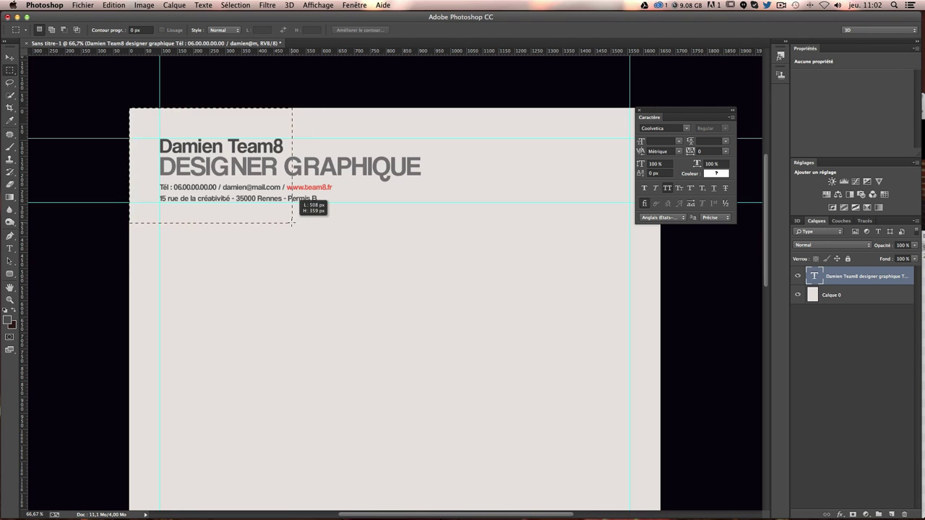
pyautogui.moveTo(292, 224); pyautogui.dragTo(293, 224)
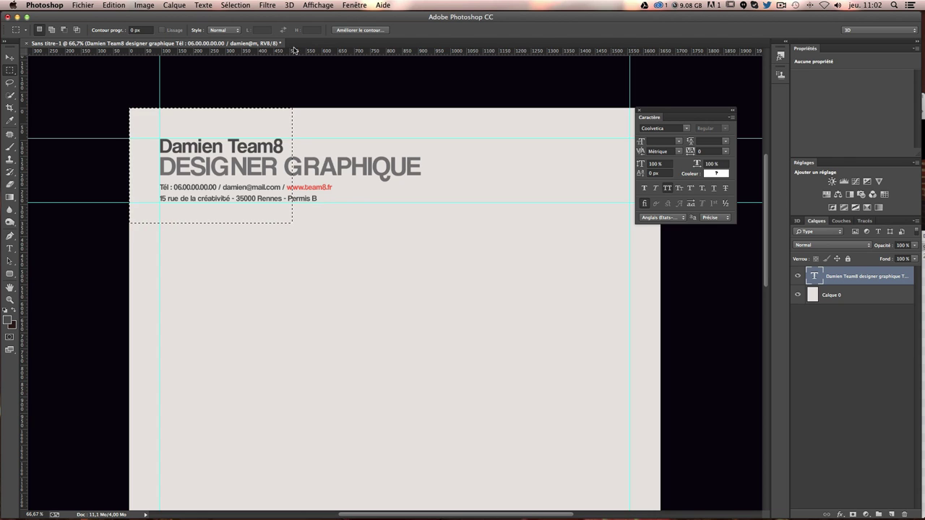
pyautogui.moveTo(288, 51); pyautogui.dragTo(301, 223)
pyautogui.click(359, 211)
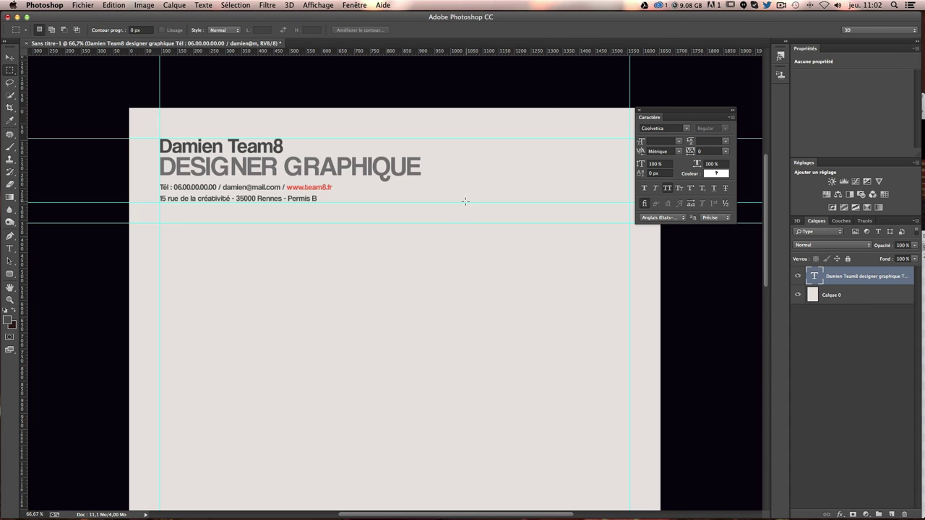
pyautogui.moveTo(189, 108); pyautogui.dragTo(329, 222)
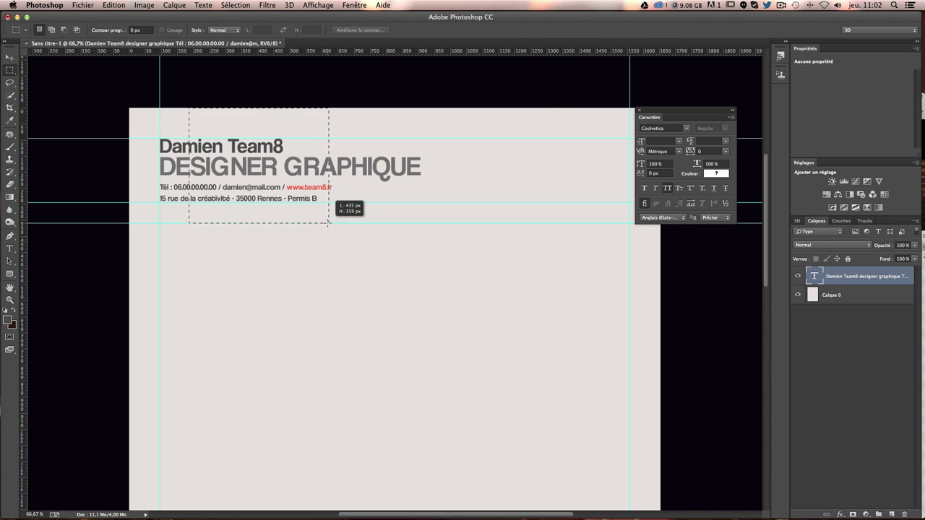
pyautogui.click(491, 82)
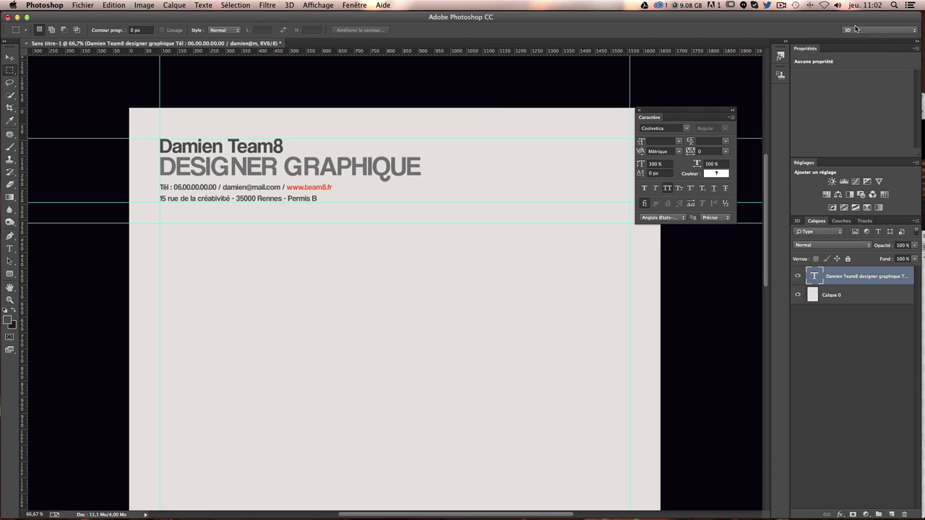
pyautogui.moveTo(909, 82); pyautogui.dragTo(897, 82)
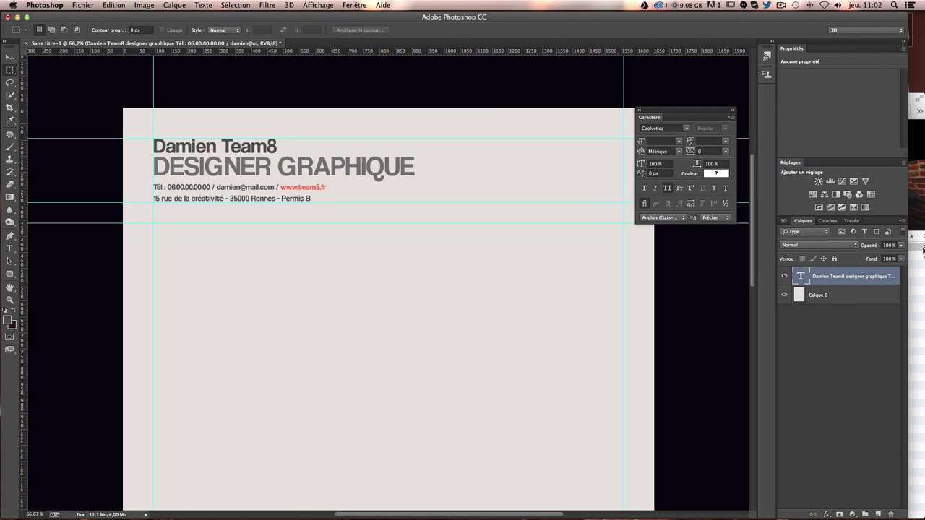
# Open retouche-s.jpg from the CVv2 folder with Adobe Photoshop CC via its right-click menu.
pyautogui.click(923, 276)
pyautogui.click(821, 256)
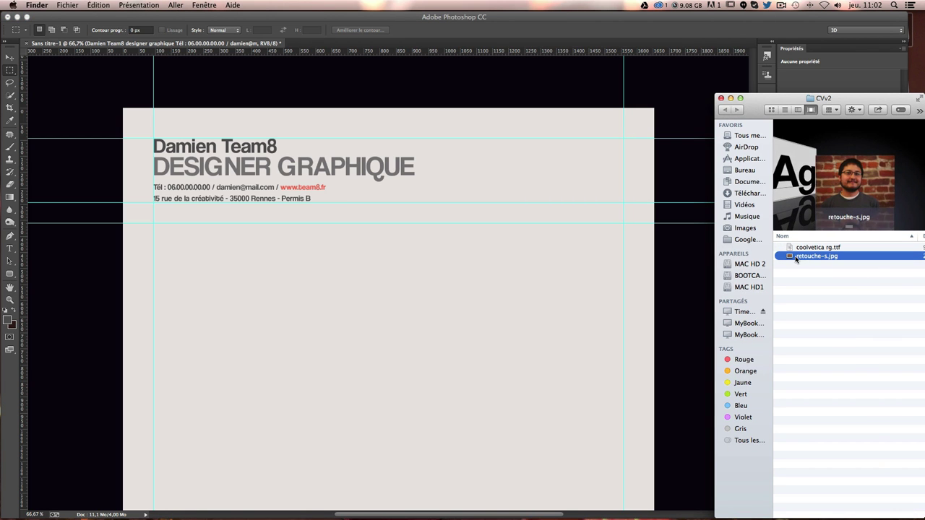
pyautogui.rightClick(786, 259)
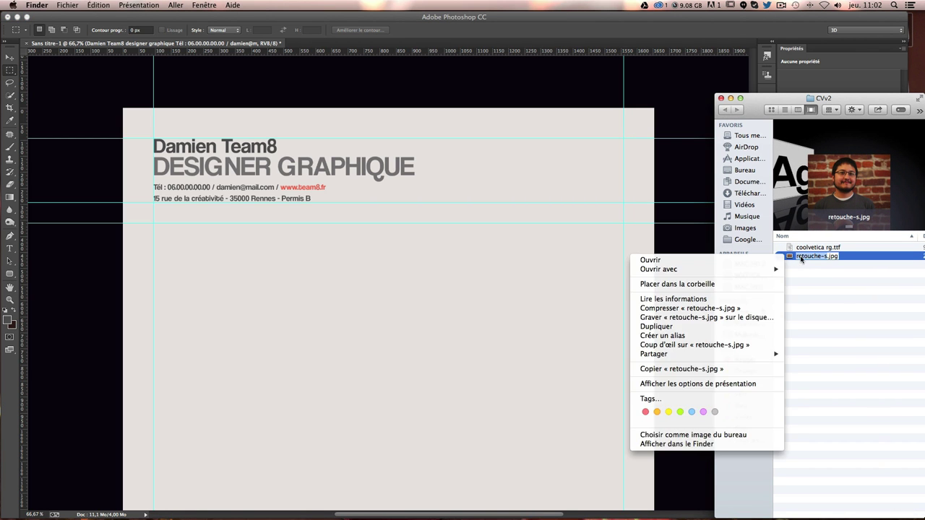
pyautogui.click(836, 299)
pyautogui.rightClick(817, 276)
pyautogui.click(851, 289)
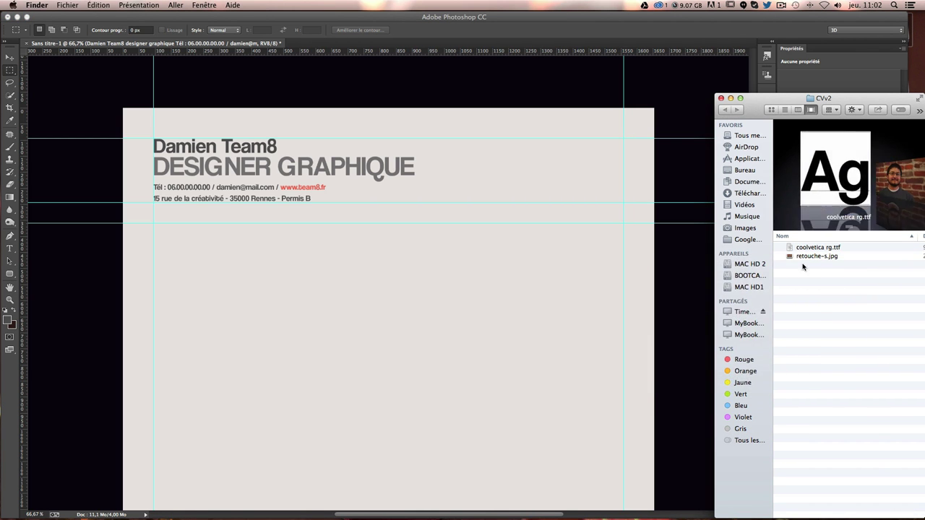
pyautogui.rightClick(800, 257)
pyautogui.moveTo(674, 269)
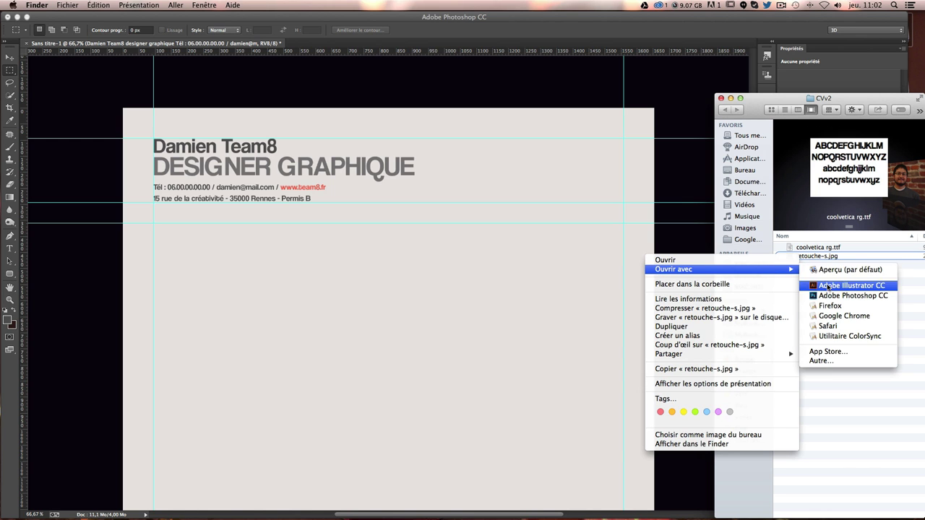
pyautogui.click(830, 296)
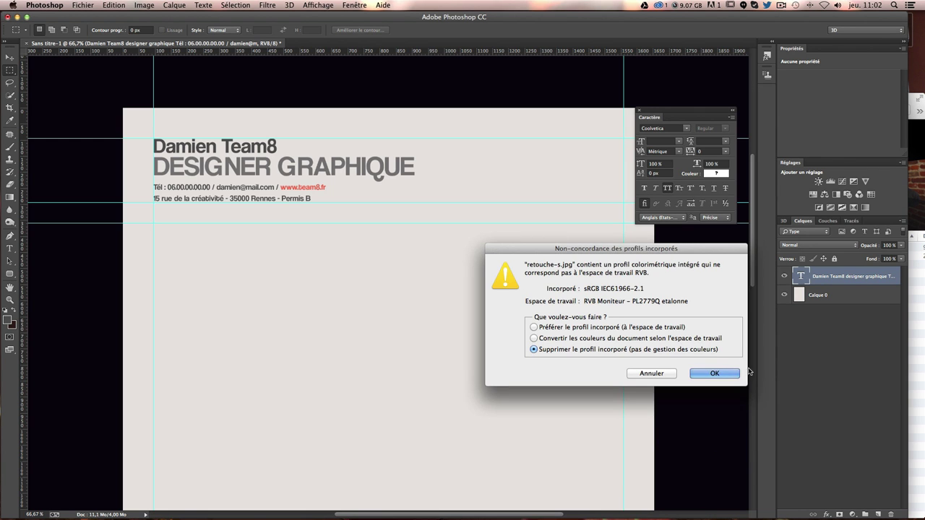
# Open the photo without its embedded profile and crop both sides to 3177 × 2832 px around the face.
pyautogui.click(714, 373)
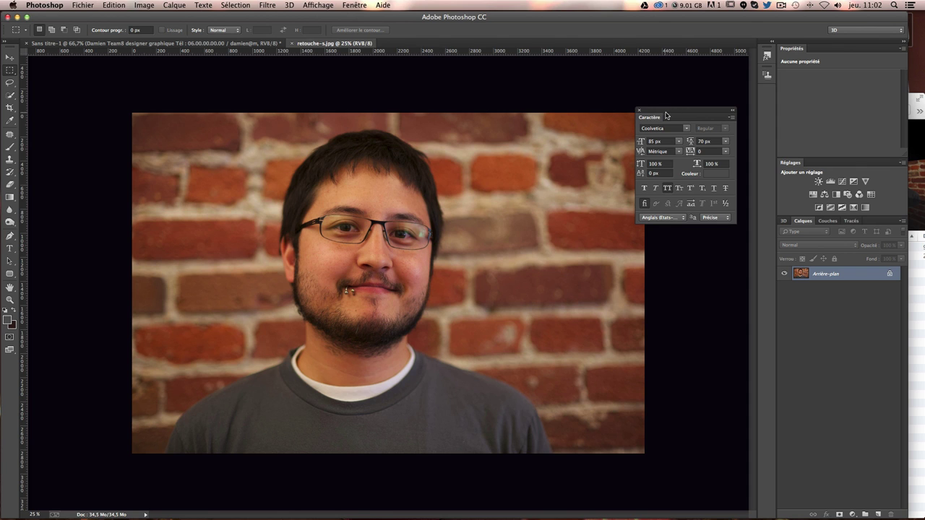
pyautogui.moveTo(668, 112); pyautogui.dragTo(658, 113)
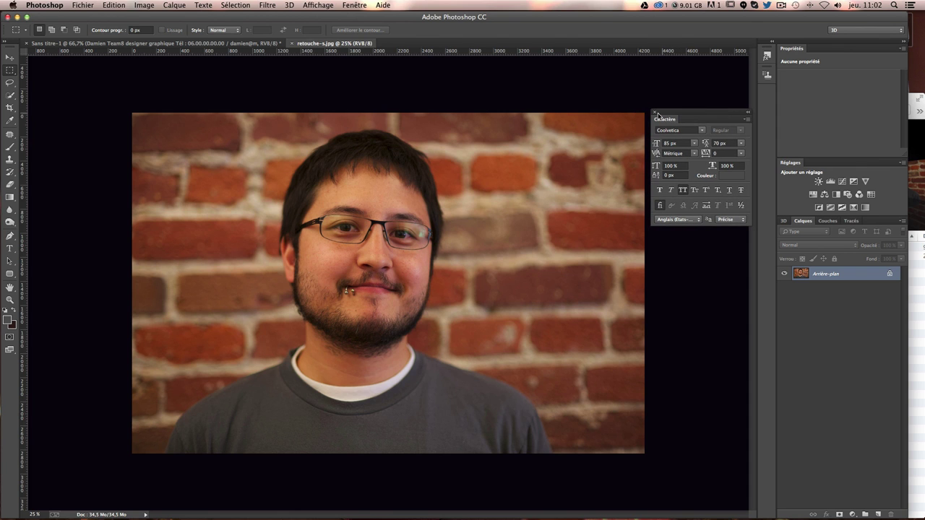
pyautogui.click(10, 108)
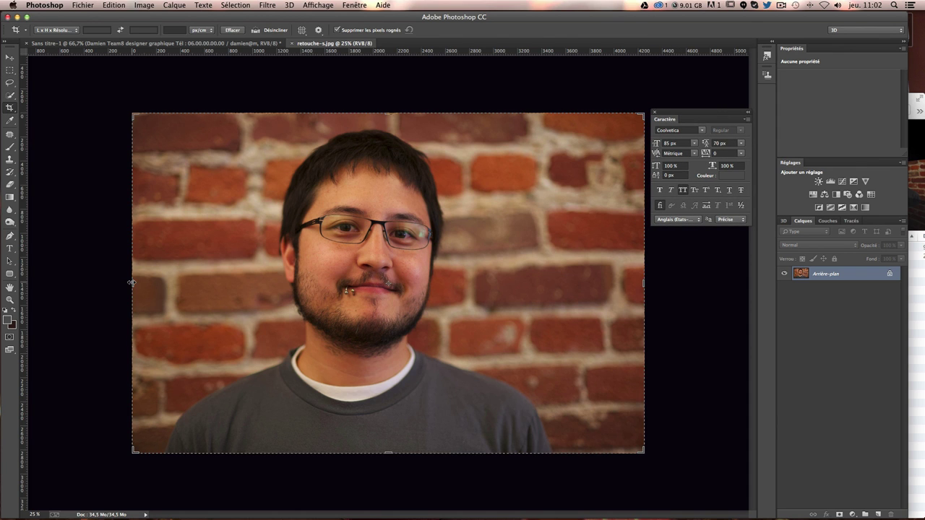
pyautogui.moveTo(132, 283); pyautogui.dragTo(168, 283)
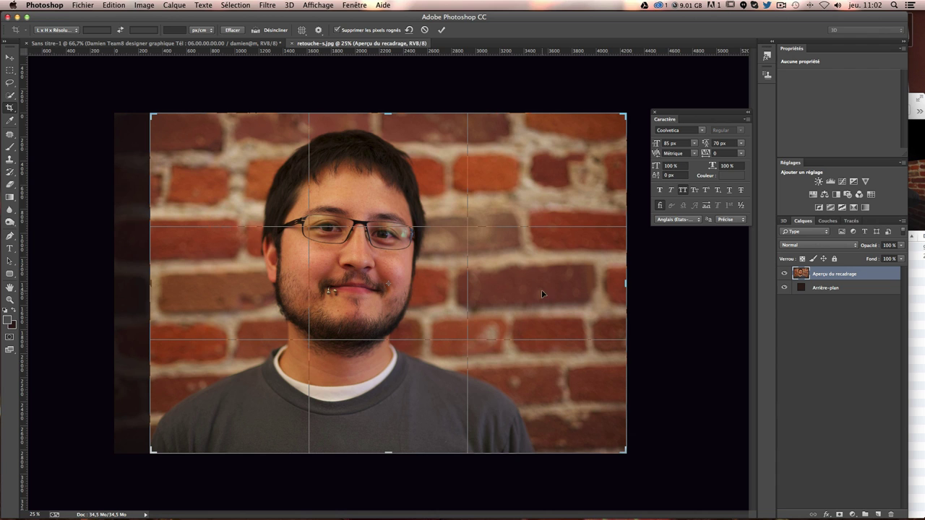
pyautogui.moveTo(626, 283); pyautogui.dragTo(581, 284)
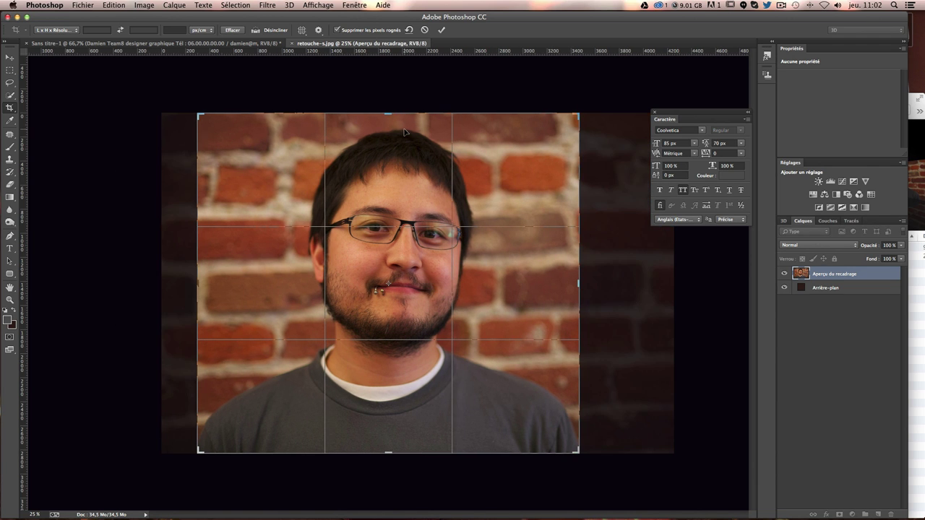
pyautogui.press('Return')
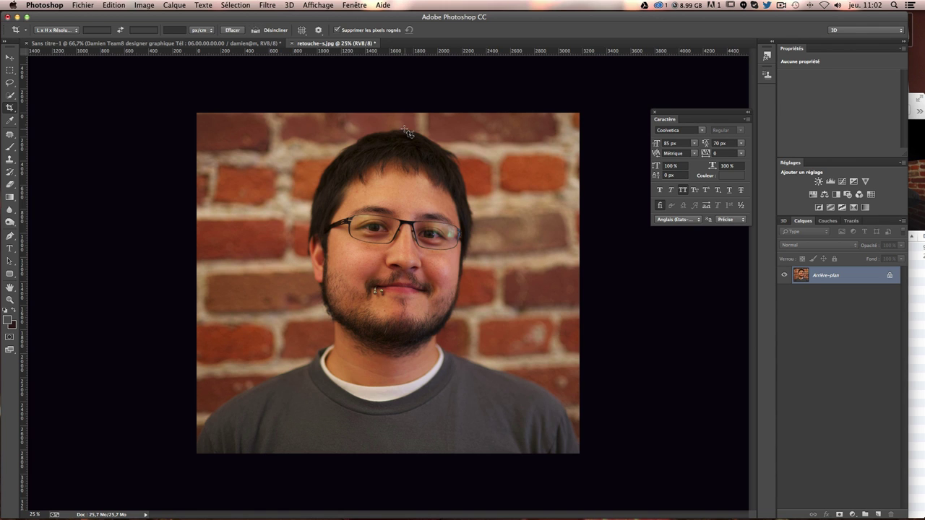
pyautogui.hotkey('ctrl', 'alt', 'i')
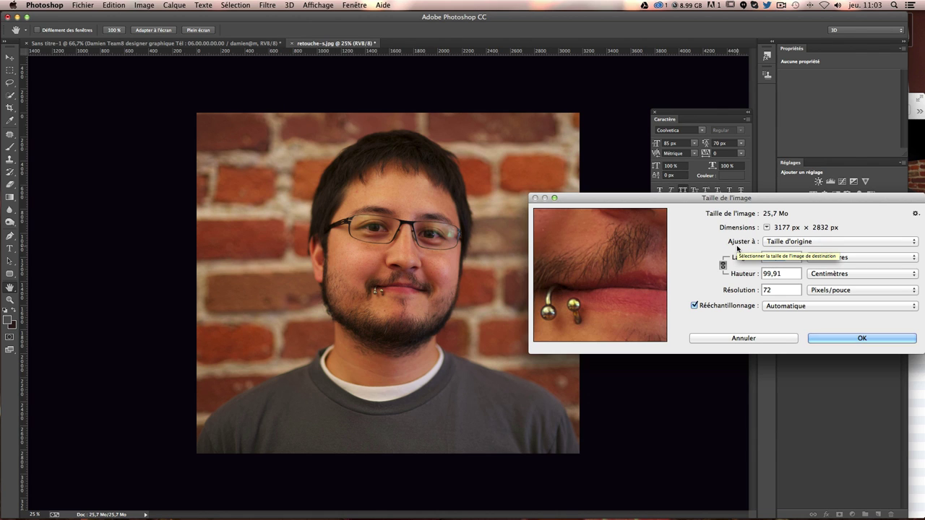
# Set the portrait's width to 50 cm in Image Size and view it at 50% zoom.
pyautogui.write('500')
pyautogui.press('BackSpace')
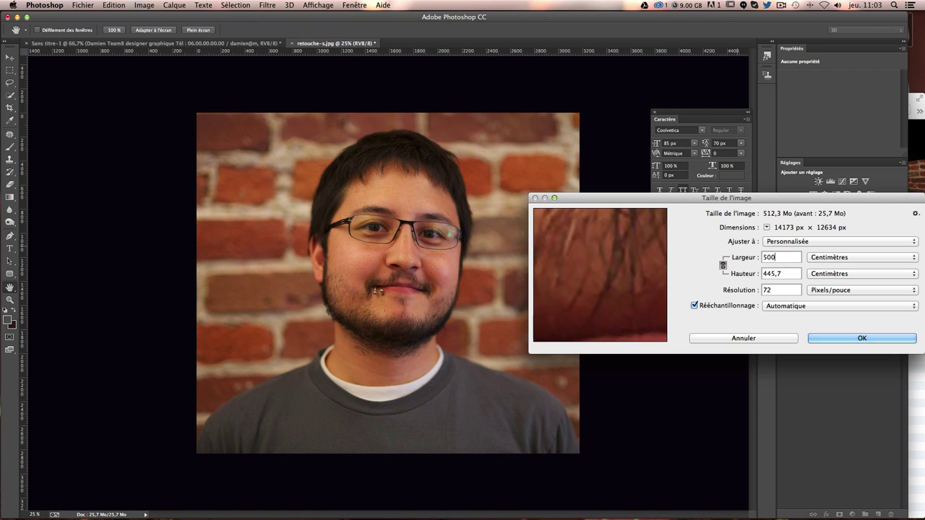
pyautogui.press('BackSpace')
pyautogui.press('BackSpace')
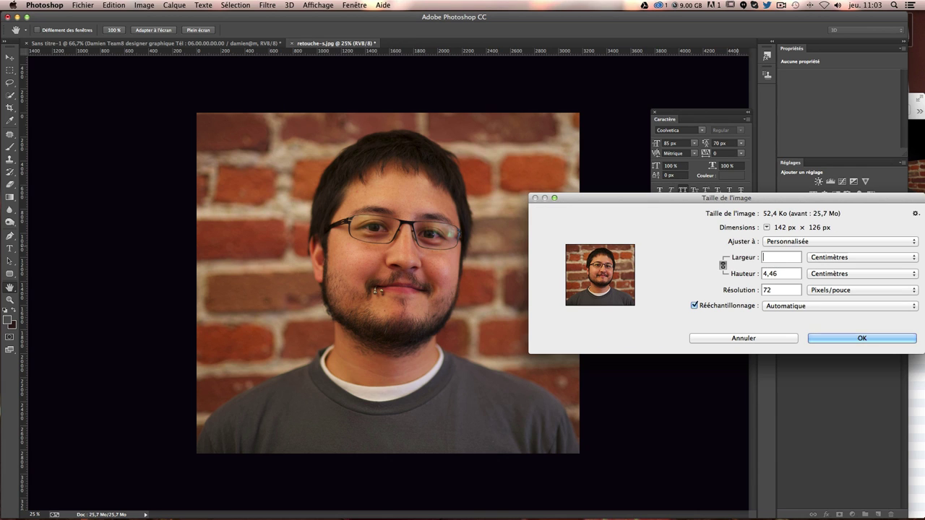
pyautogui.write('15')
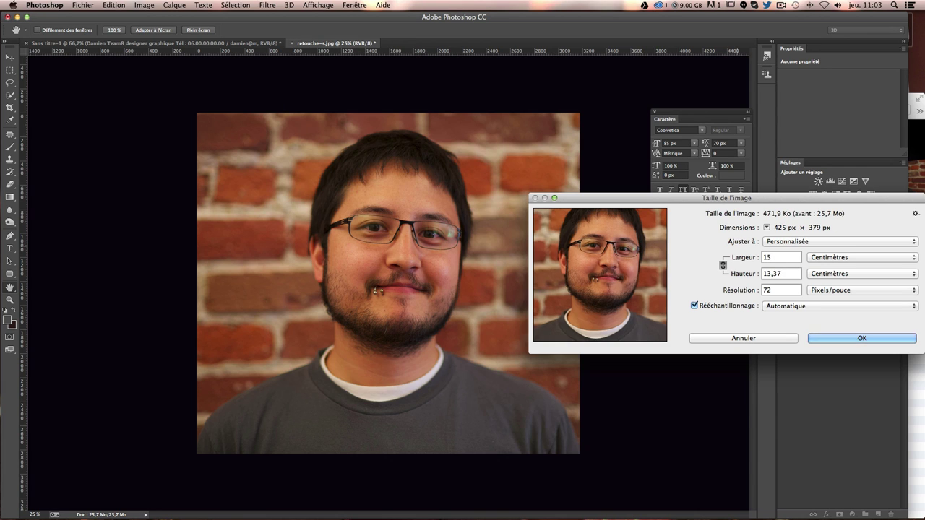
pyautogui.press('BackSpace')
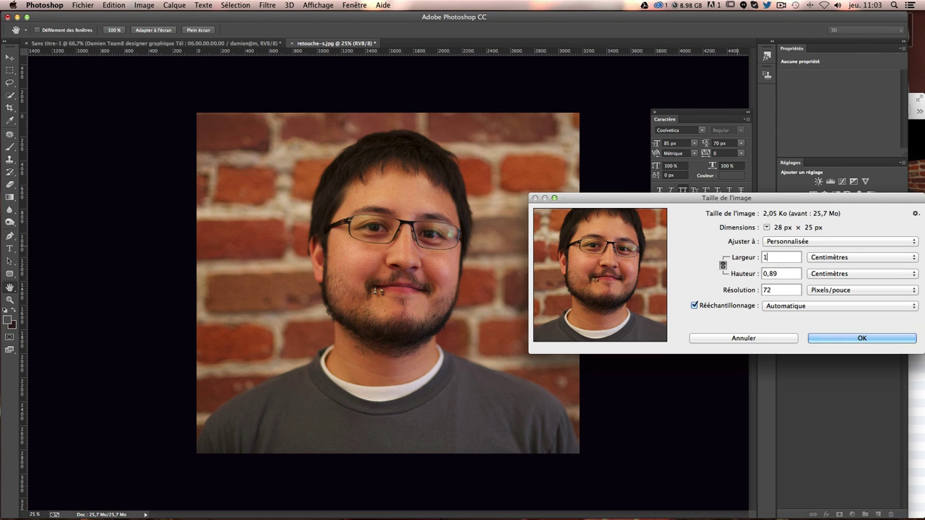
pyautogui.press('BackSpace')
pyautogui.write('50')
pyautogui.press('Return')
pyautogui.press('c')
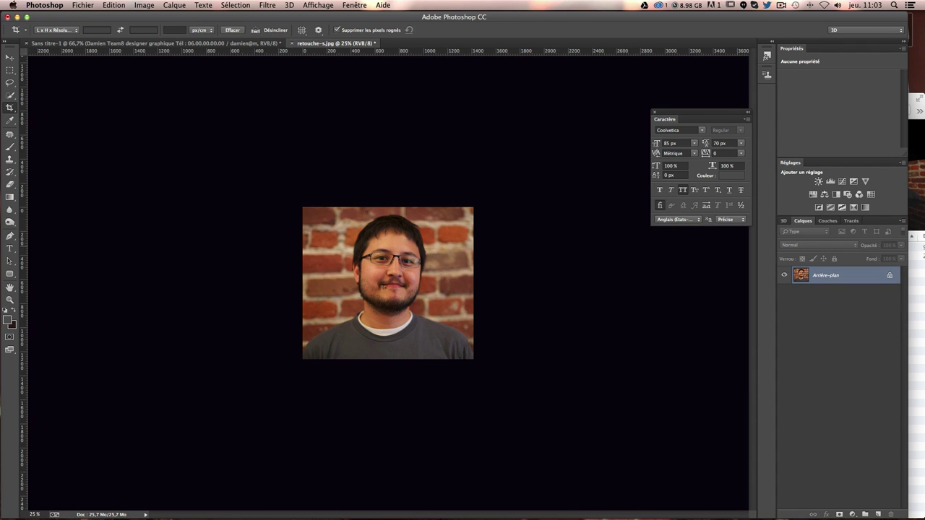
pyautogui.press('super+plus')
pyautogui.press('super+plus')
pyautogui.press('super+minus')
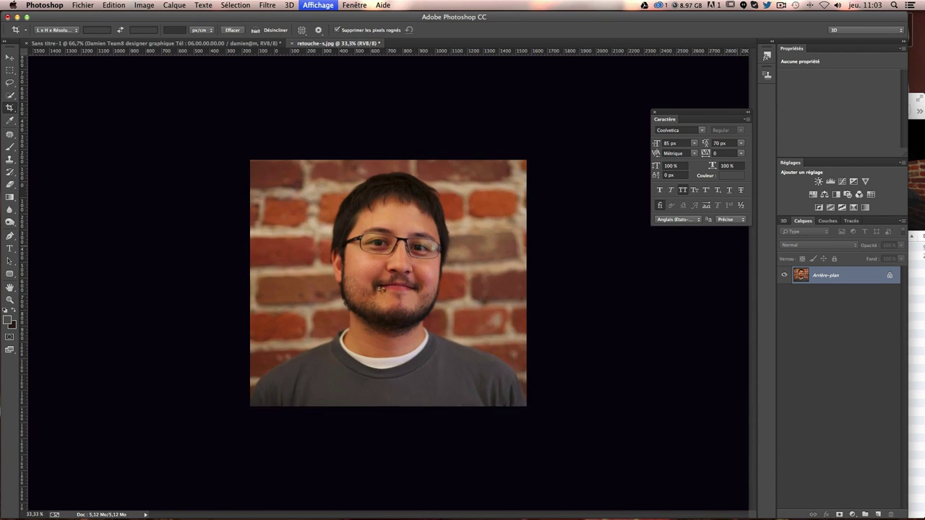
pyautogui.press('super+plus')
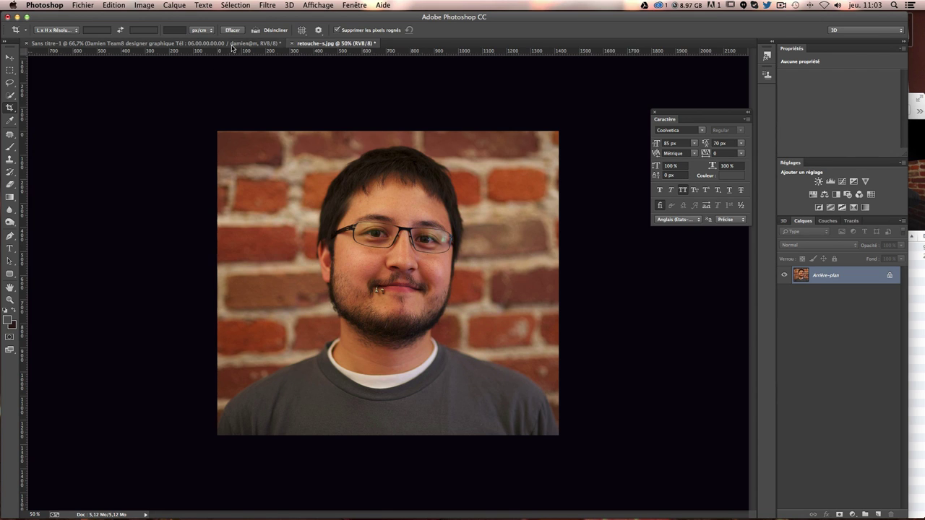
# Add a Noir et blanc layer, then a Niveaux layer with the white slider moved left to brighten.
pyautogui.click(853, 514)
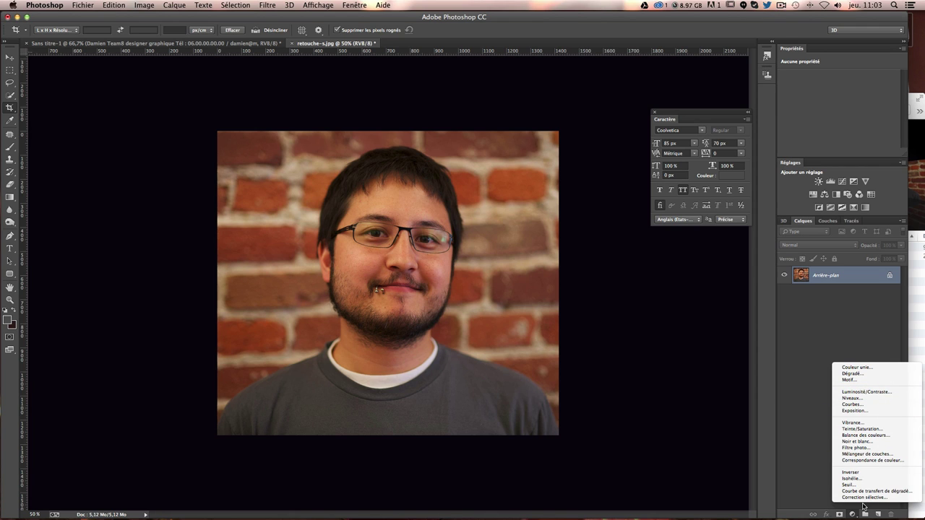
pyautogui.click(871, 442)
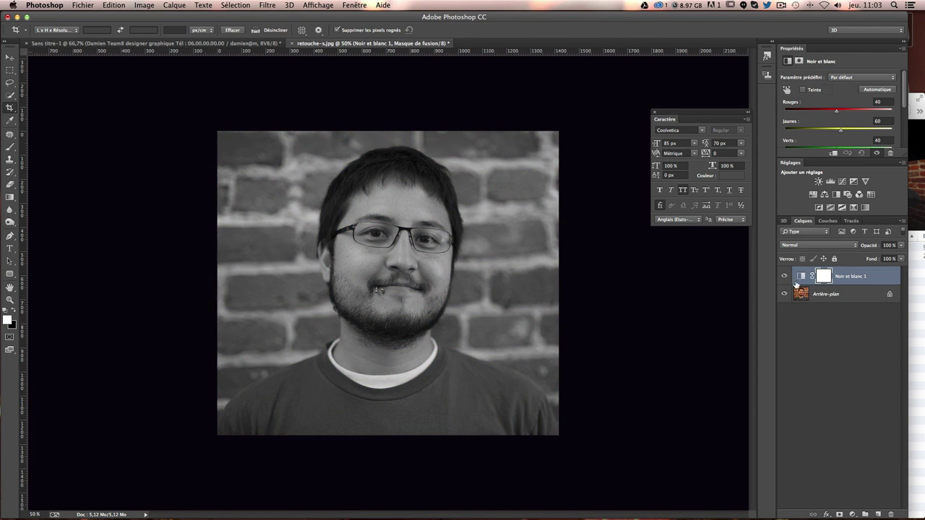
pyautogui.click(864, 513)
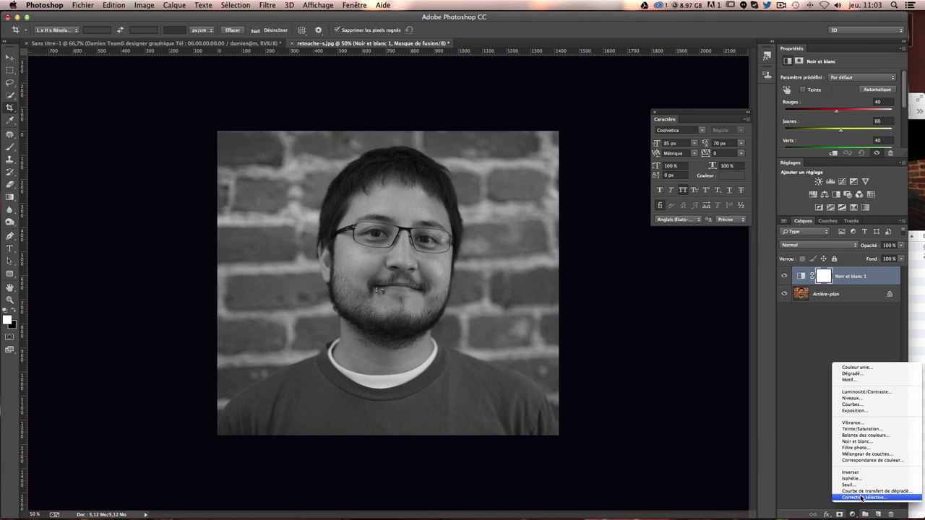
pyautogui.click(883, 400)
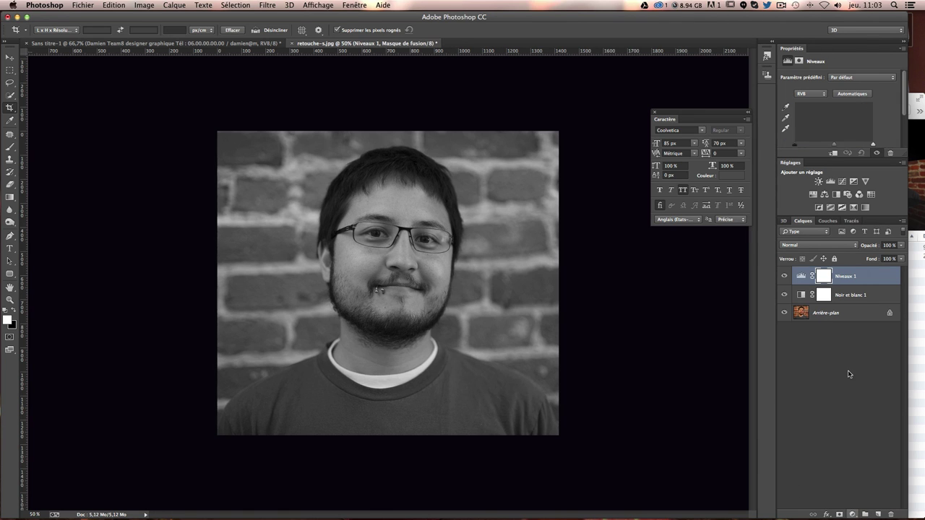
pyautogui.moveTo(872, 144); pyautogui.dragTo(829, 145)
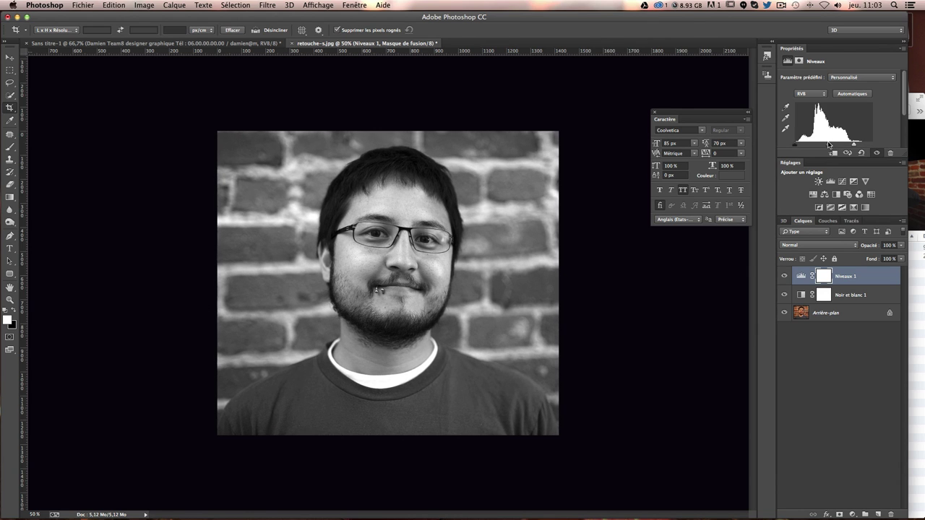
pyautogui.click(785, 279)
pyautogui.click(785, 279)
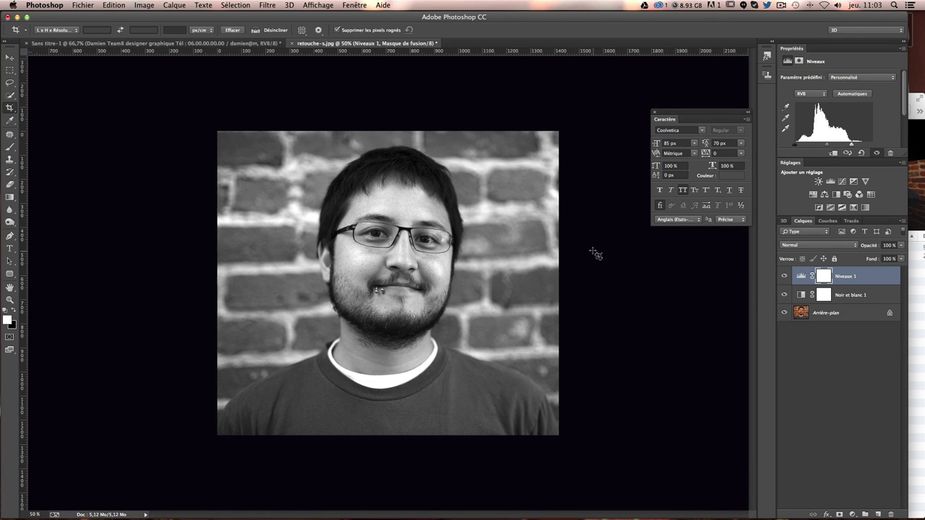
pyautogui.press('super+a')
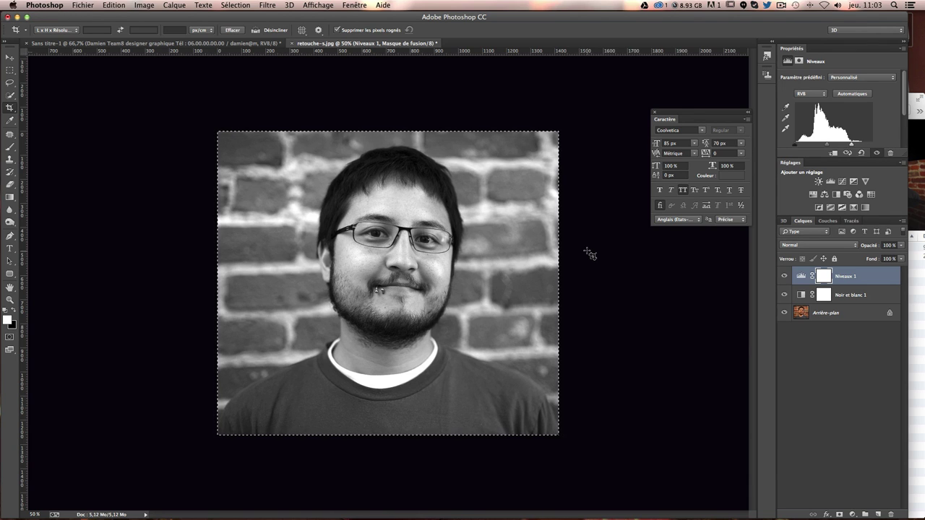
# Copy the merged black-and-white portrait and paste it into Sans titre-1 as layer Calque 1.
pyautogui.press('super')
pyautogui.press('super+c')
pyautogui.click(183, 45)
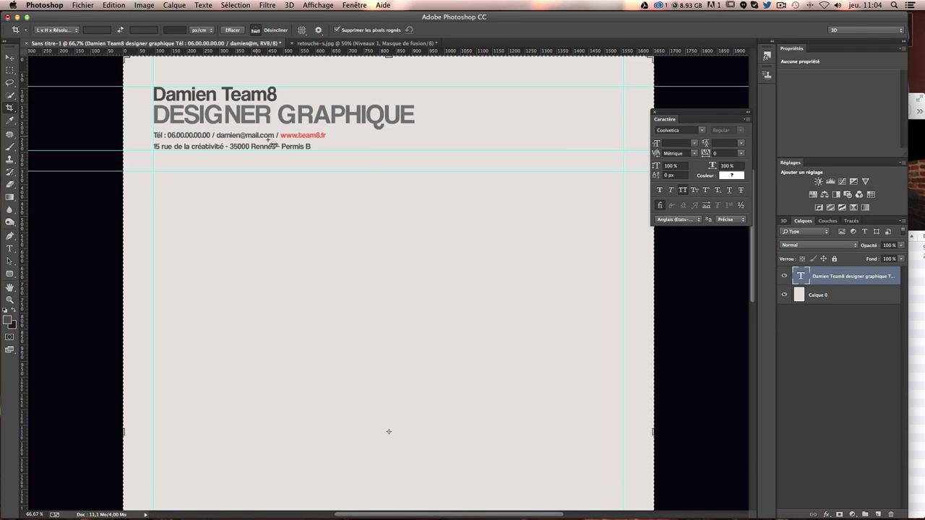
pyautogui.press('super+v')
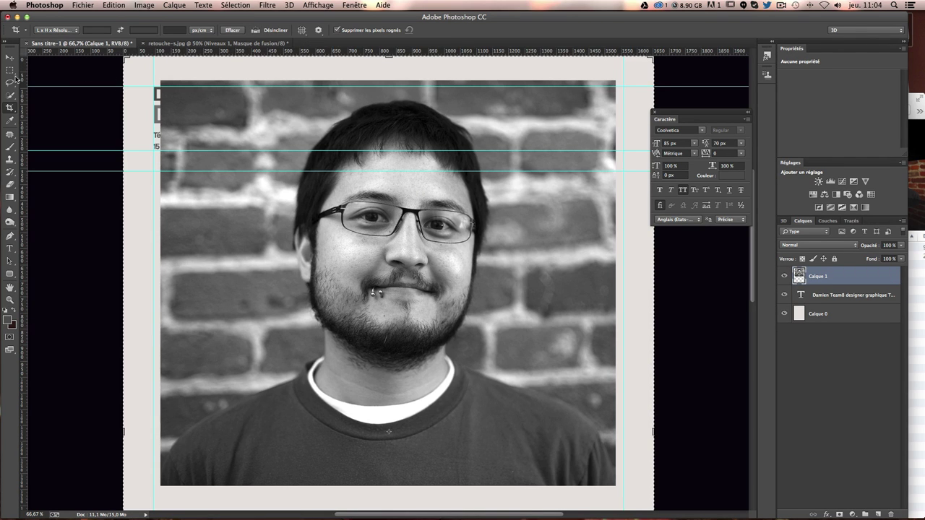
pyautogui.click(10, 58)
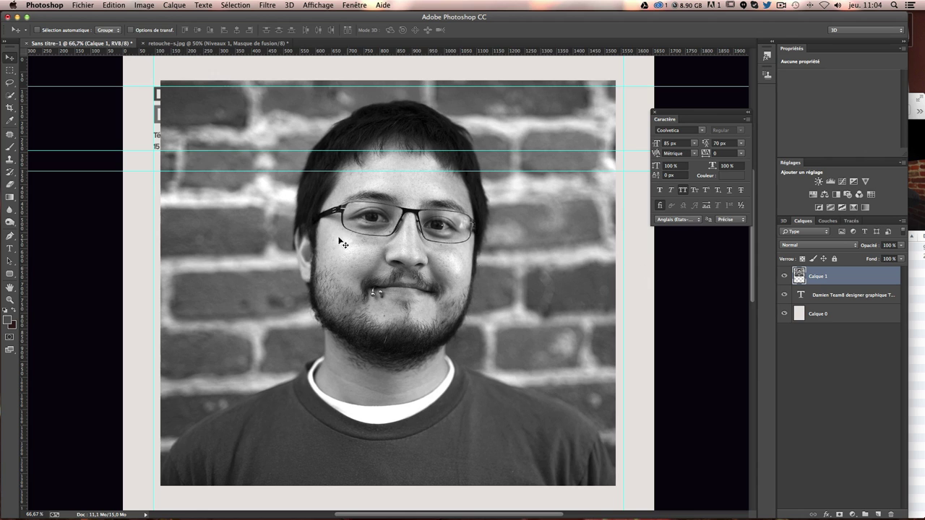
pyautogui.moveTo(306, 233)
pyautogui.mouseDown()
pyautogui.moveTo(279, 208)
pyautogui.moveTo(299, 217)
pyautogui.mouseUp()
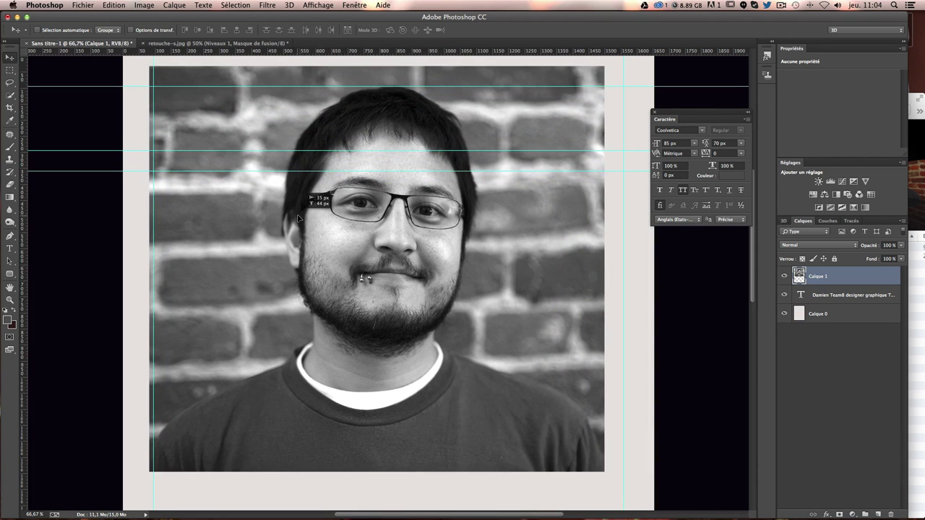
pyautogui.press('super+t')
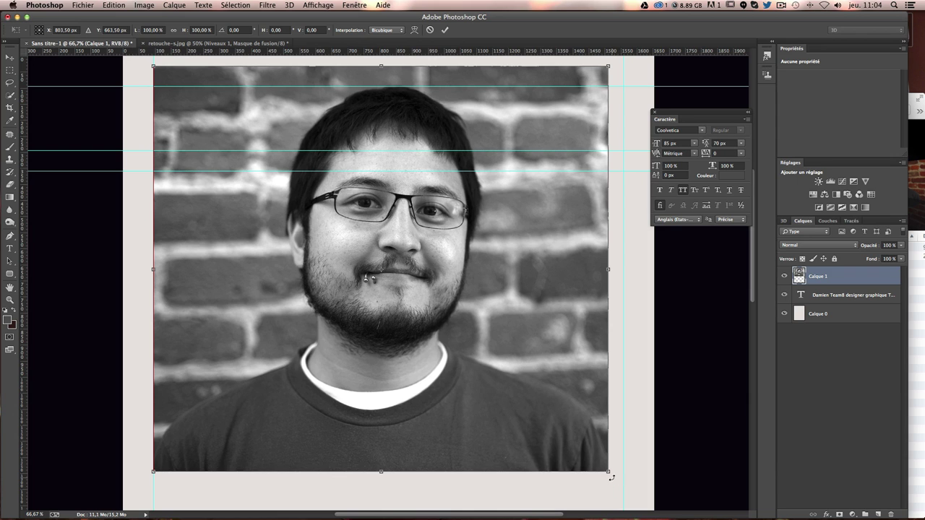
# Scale the portrait to about 23%, set it at the top-right margin, and hide the guides.
pyautogui.moveTo(611, 477)
pyautogui.mouseDown()
pyautogui.moveTo(303, 124)
pyautogui.moveTo(286, 118)
pyautogui.mouseUp()
pyautogui.moveTo(176, 102)
pyautogui.mouseDown()
pyautogui.moveTo(486, 174)
pyautogui.moveTo(506, 125)
pyautogui.moveTo(550, 118)
pyautogui.moveTo(545, 126)
pyautogui.mouseUp()
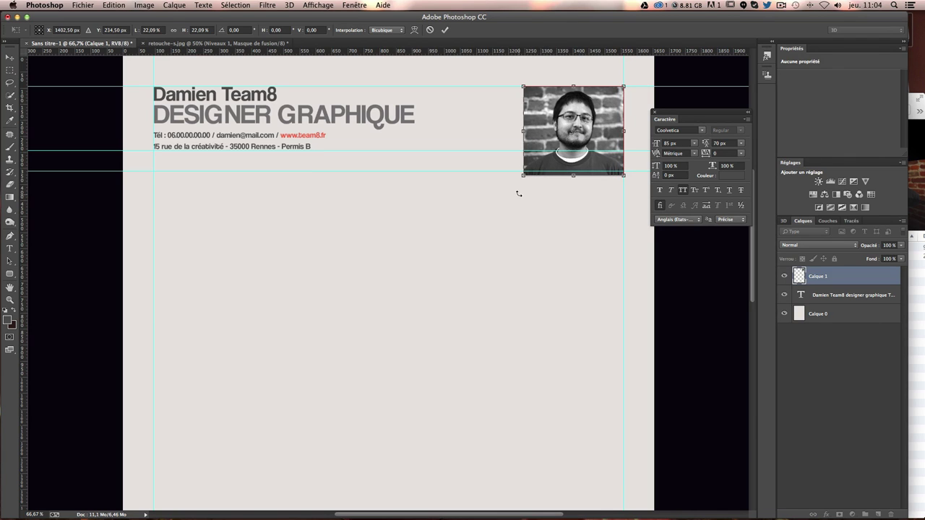
pyautogui.moveTo(524, 174); pyautogui.dragTo(528, 170)
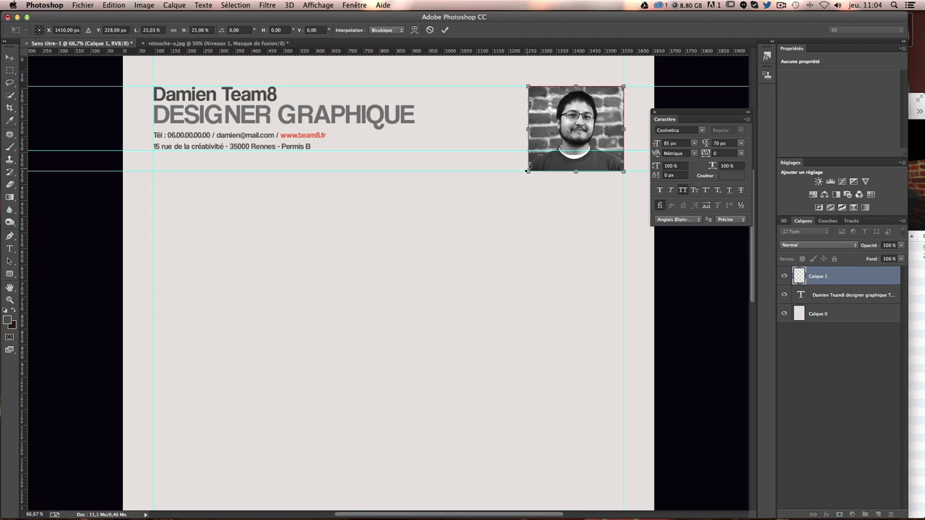
pyautogui.moveTo(528, 172); pyautogui.dragTo(529, 170)
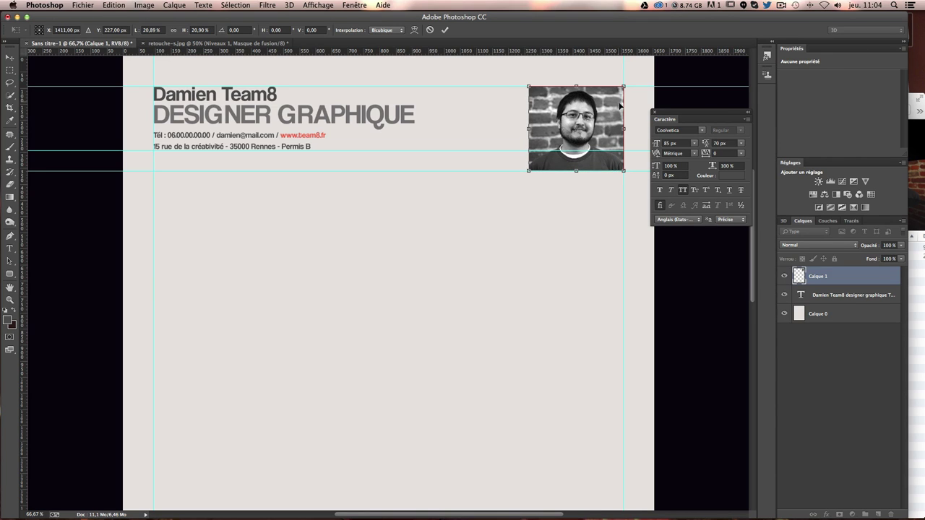
pyautogui.moveTo(527, 85); pyautogui.dragTo(516, 77)
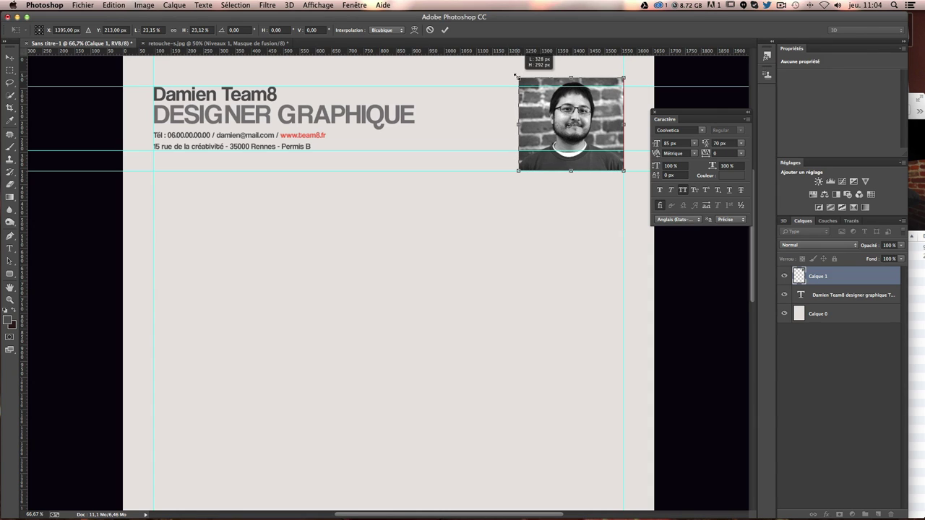
pyautogui.press('Return')
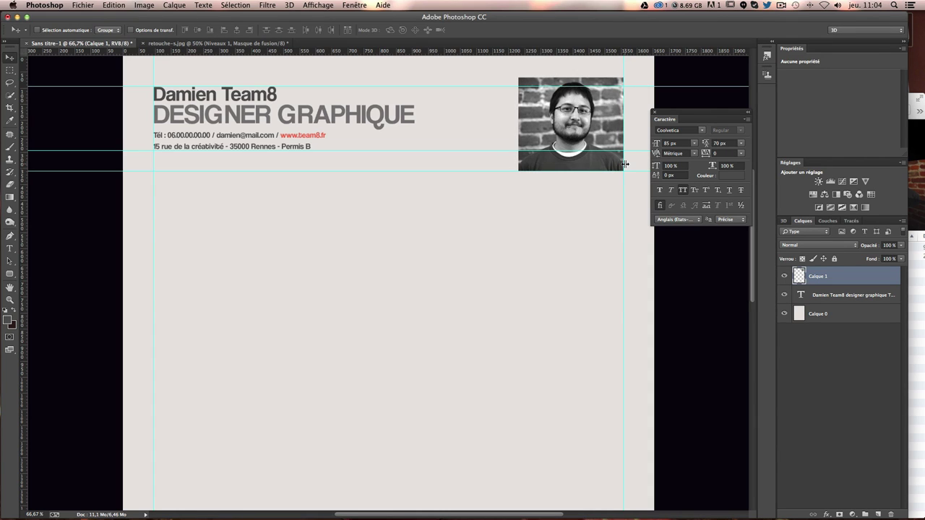
pyautogui.press('super+semicolon')
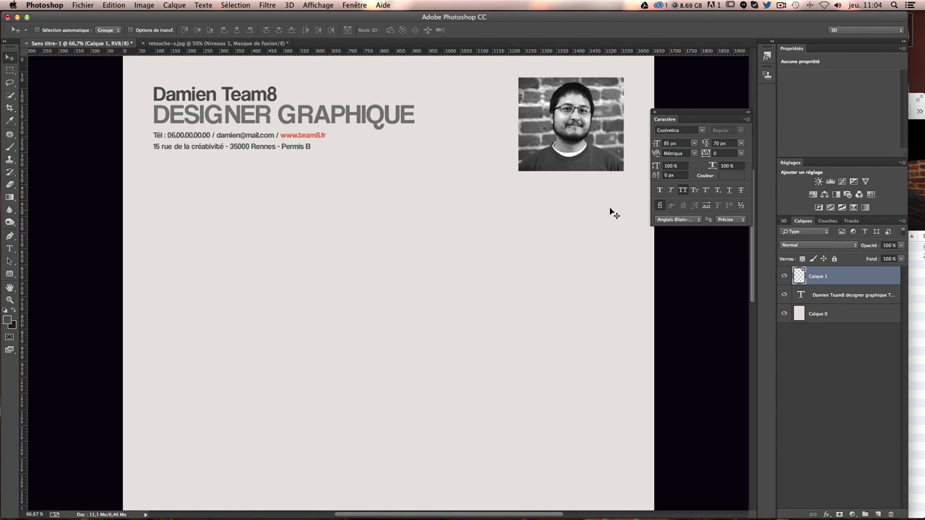
# Duplicate the portrait, flip the copy with Symétrie axe vertical, and place it beneath the original.
pyautogui.moveTo(564, 138)
pyautogui.mouseDown()
pyautogui.moveTo(578, 221)
pyautogui.moveTo(605, 195)
pyautogui.mouseUp()
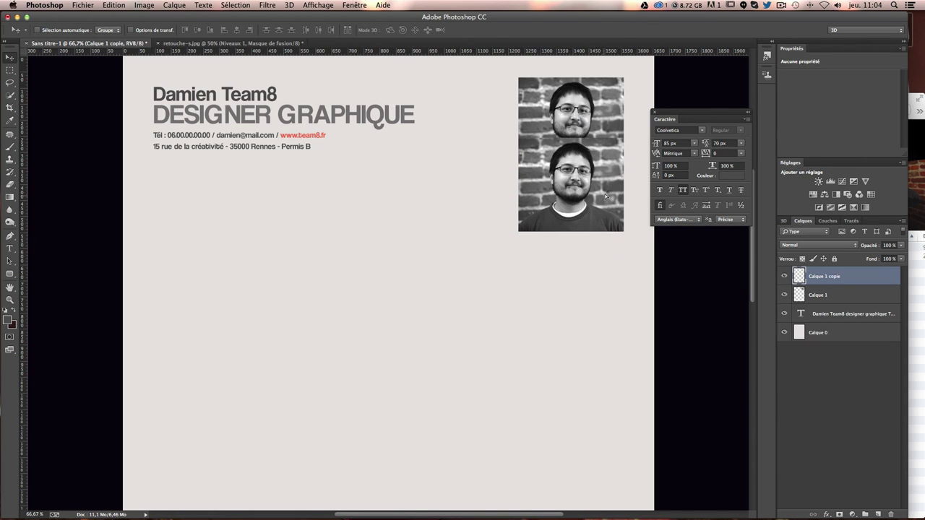
pyautogui.hotkey('ctrl', 't')
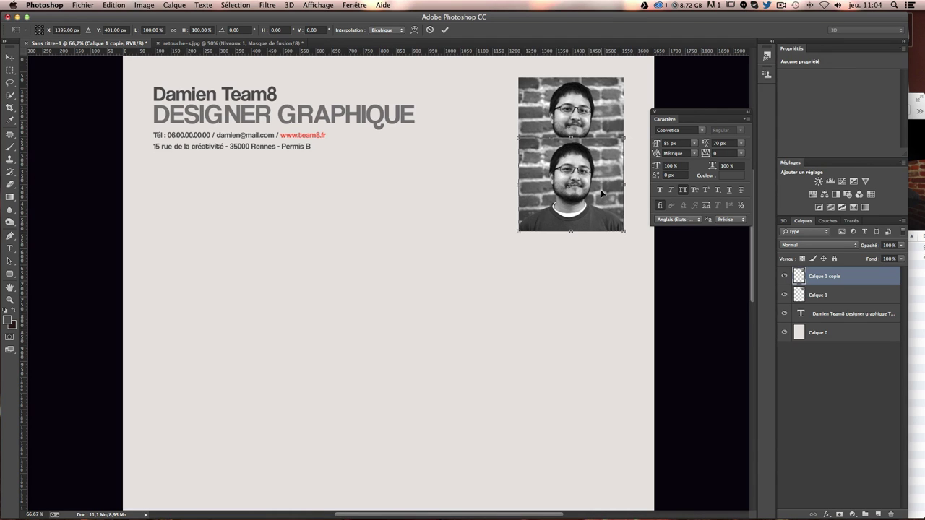
pyautogui.rightClick(601, 190)
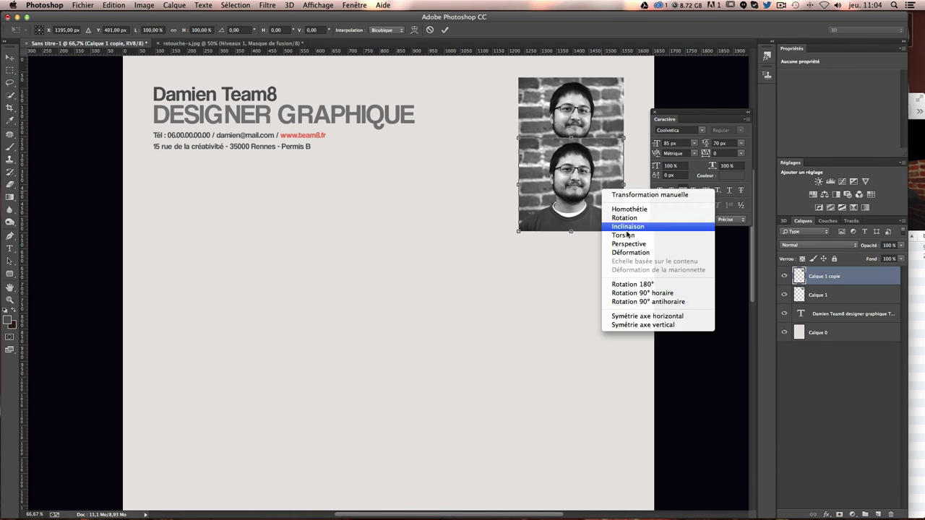
pyautogui.click(651, 326)
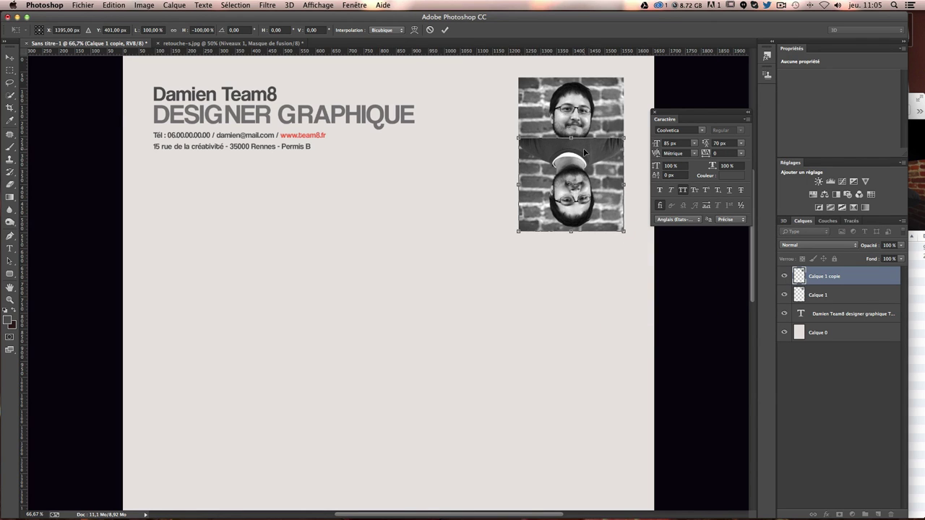
pyautogui.moveTo(584, 151); pyautogui.dragTo(586, 187)
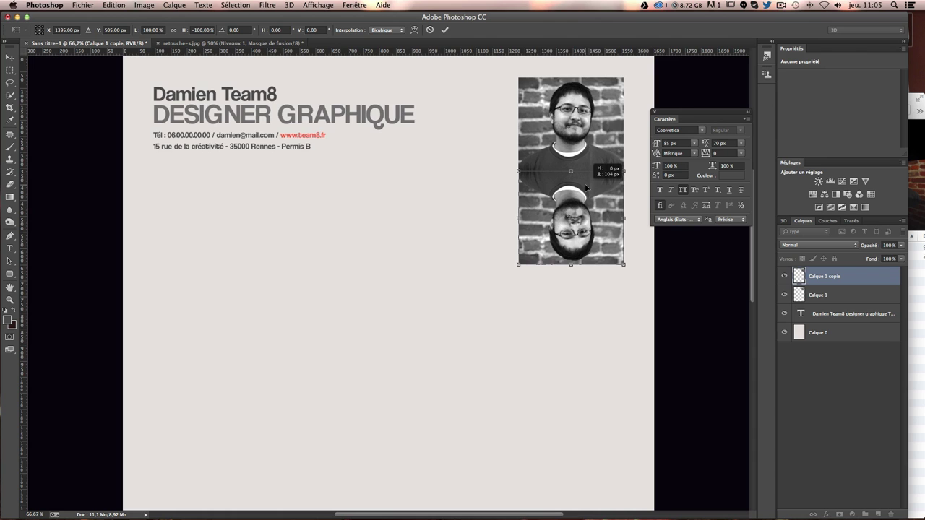
pyautogui.press('Return')
# Nudge the flipped copy one pixel down and right to close the seam.
pyautogui.moveTo(425, 115)
pyautogui.mouseDown()
pyautogui.moveTo(541, 195)
pyautogui.moveTo(387, 123)
pyautogui.mouseUp()
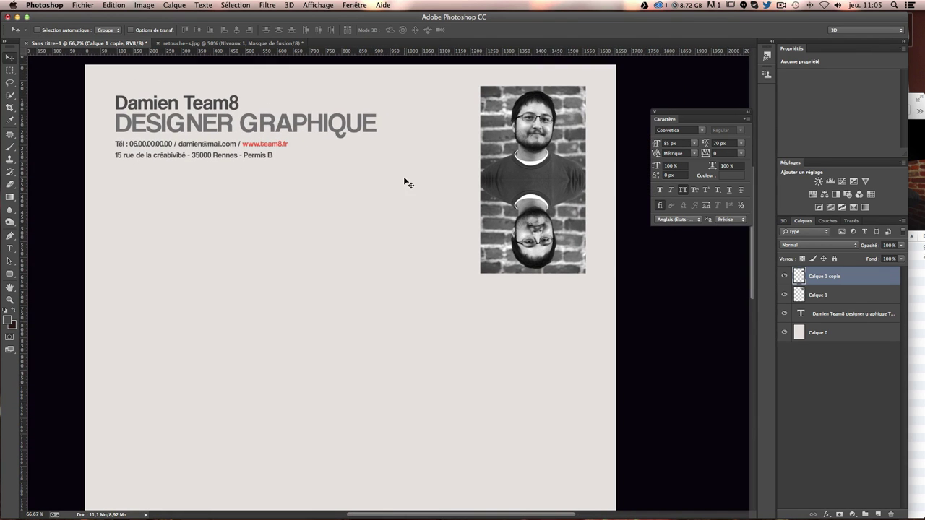
pyautogui.press('Down')
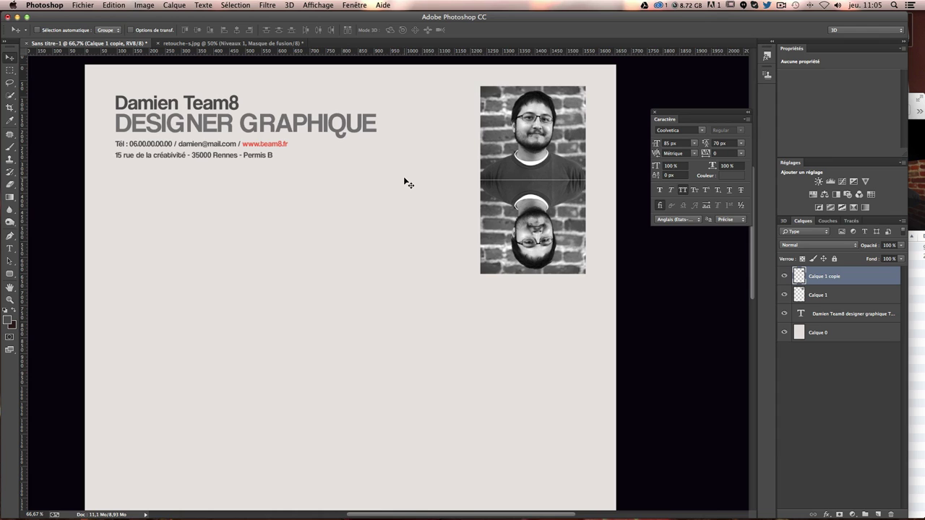
pyautogui.press('Right')
# Mask Calque 1 copie with a white-to-black gradient fading the reflection toward its bottom.
pyautogui.moveTo(474, 197); pyautogui.dragTo(499, 200)
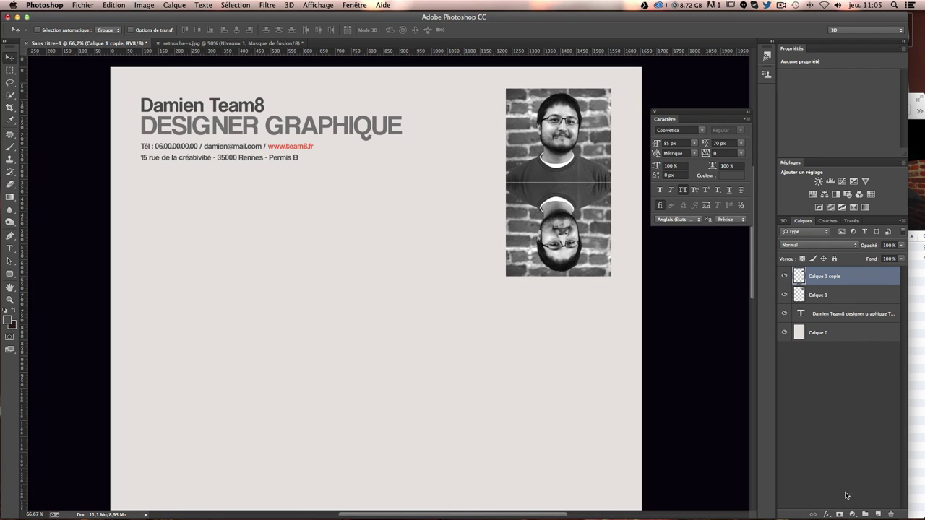
pyautogui.click(839, 514)
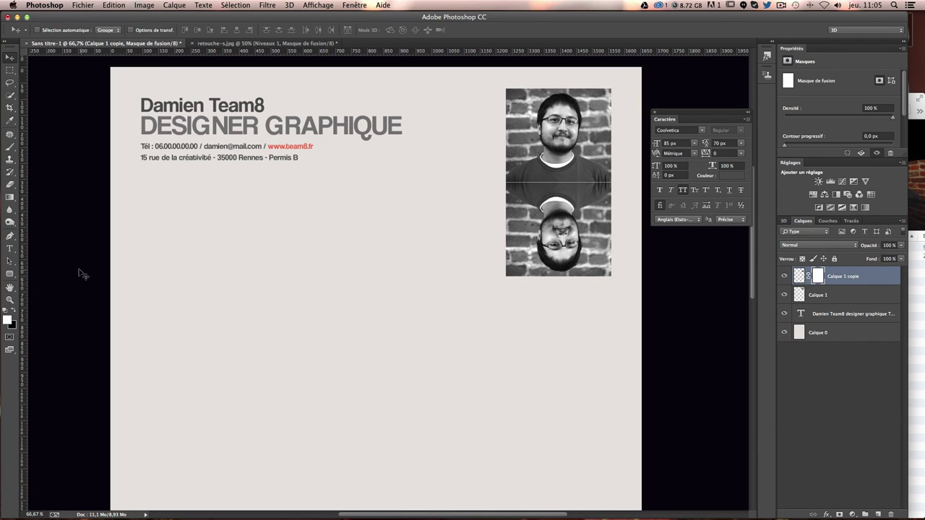
pyautogui.click(10, 198)
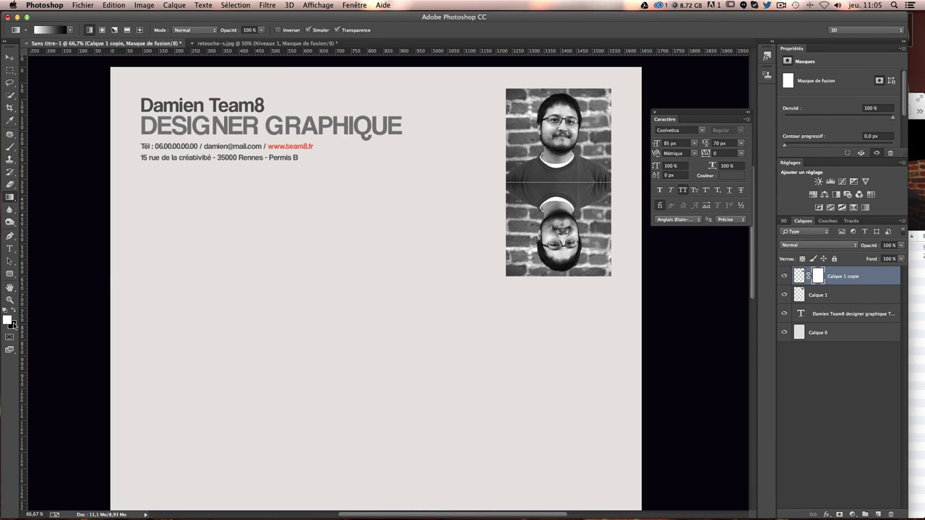
pyautogui.moveTo(561, 193); pyautogui.dragTo(561, 291)
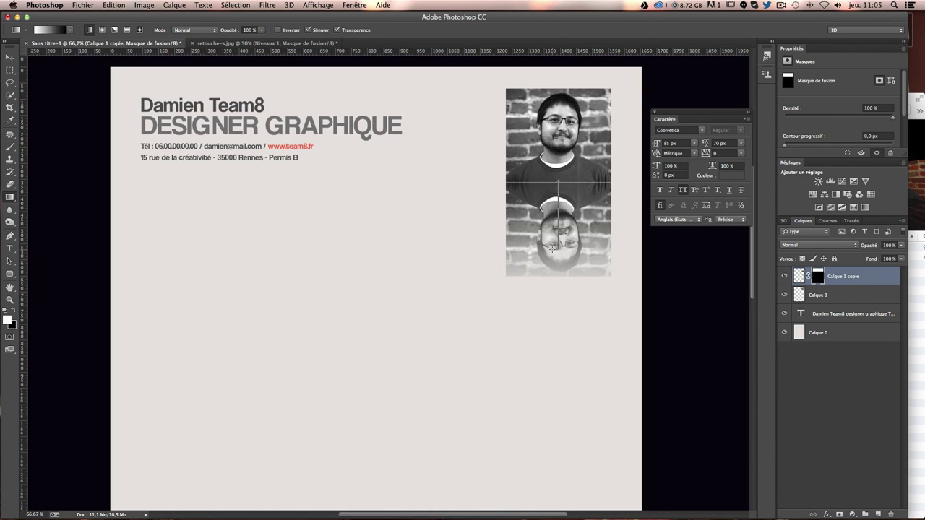
# Redraw the gradient on the reflection's mask so it fades out higher below the photo.
pyautogui.moveTo(552, 248); pyautogui.dragTo(552, 253)
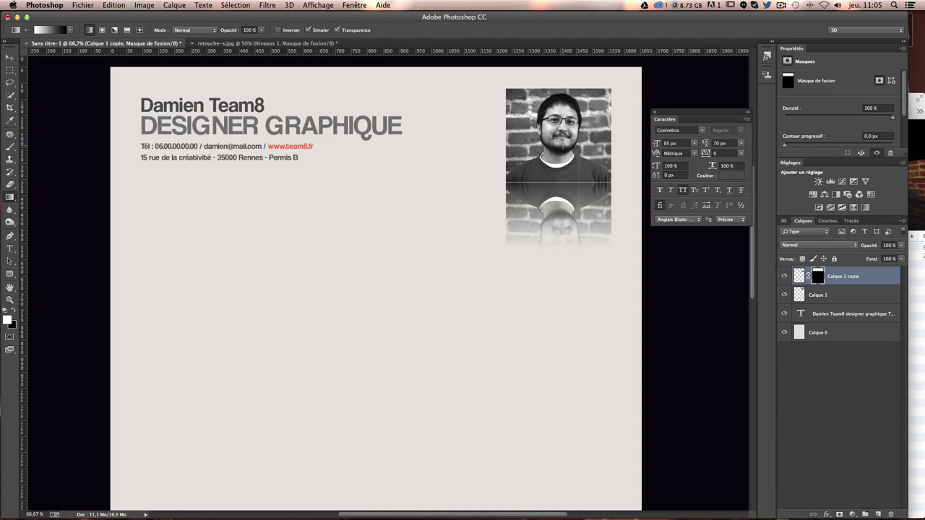
pyautogui.moveTo(561, 145); pyautogui.dragTo(566, 264)
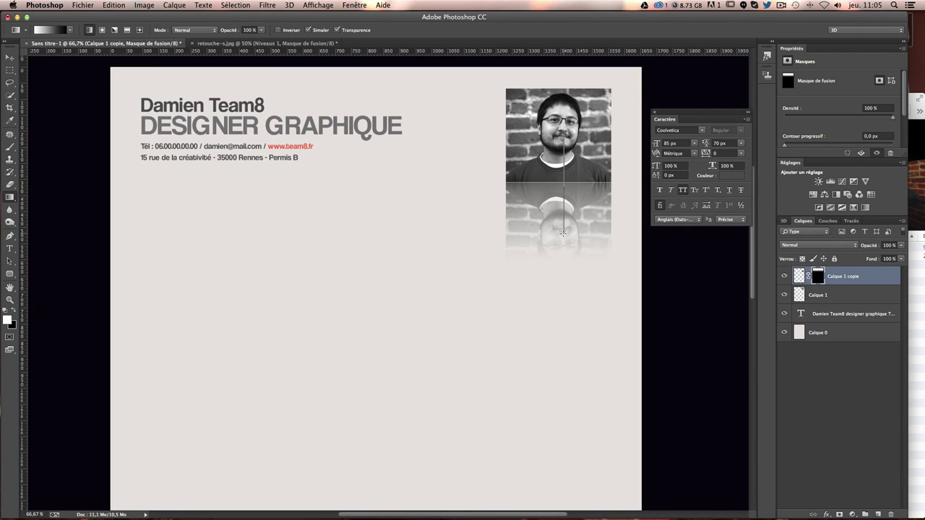
pyautogui.moveTo(563, 233); pyautogui.dragTo(562, 234)
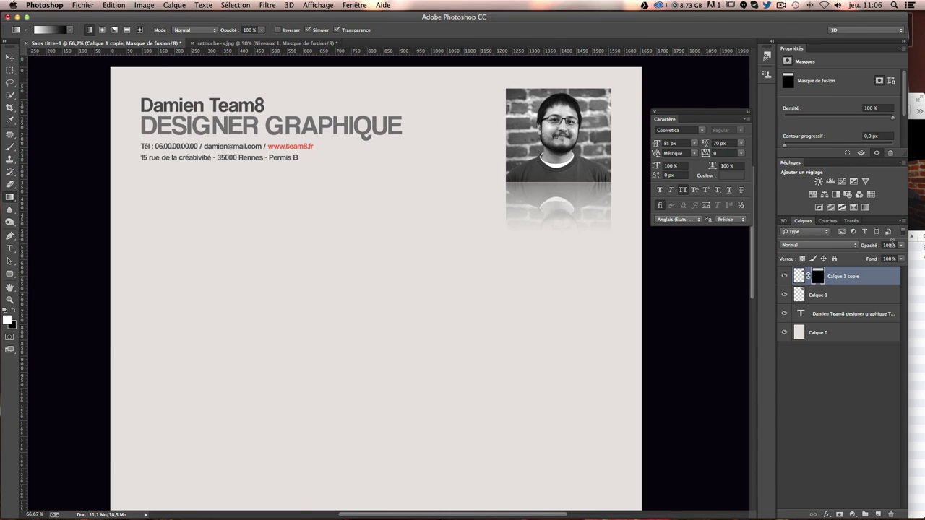
# Set the reflection layer's opacity to 75%.
pyautogui.click(892, 243)
pyautogui.write('75')
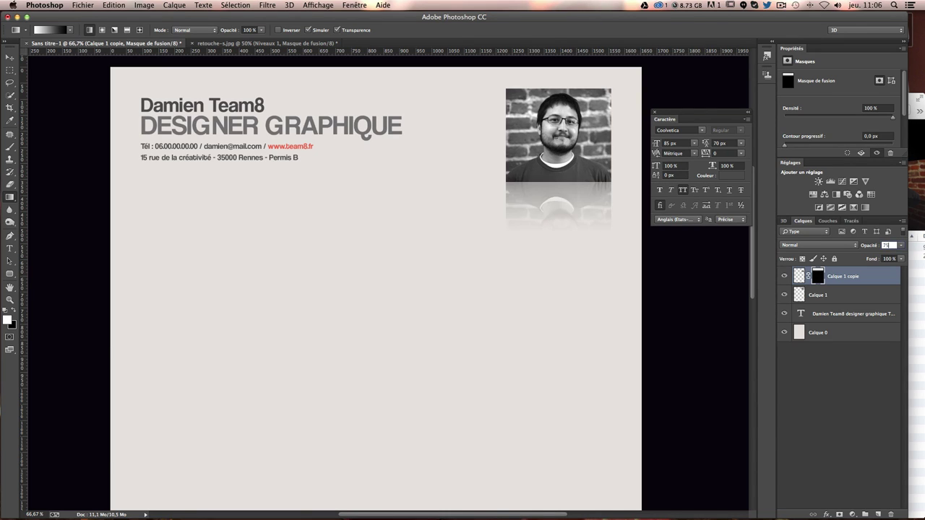
pyautogui.press('Return')
pyautogui.click(10, 57)
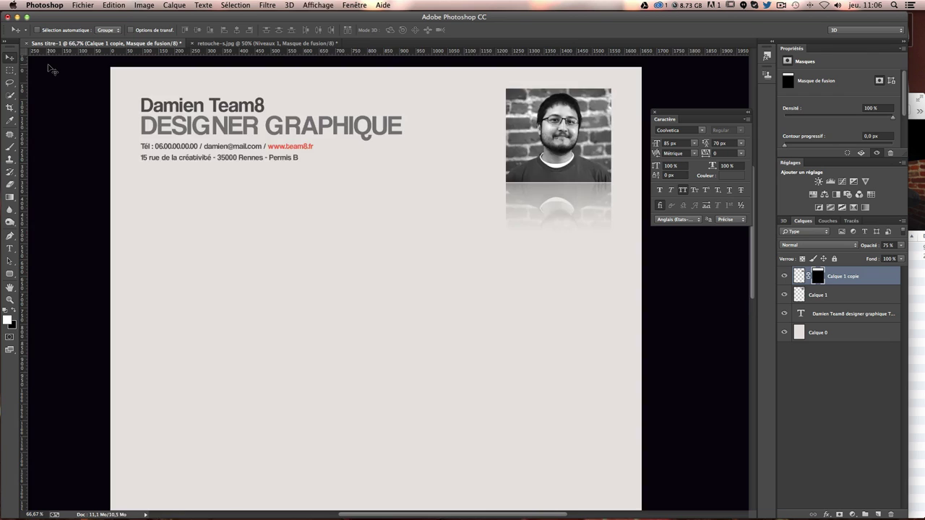
# Select the background layer Calque 0 and show its transform bounds to locate the page centre.
pyautogui.hotkey('ctrl', '-')
pyautogui.hotkey('ctrl', '+')
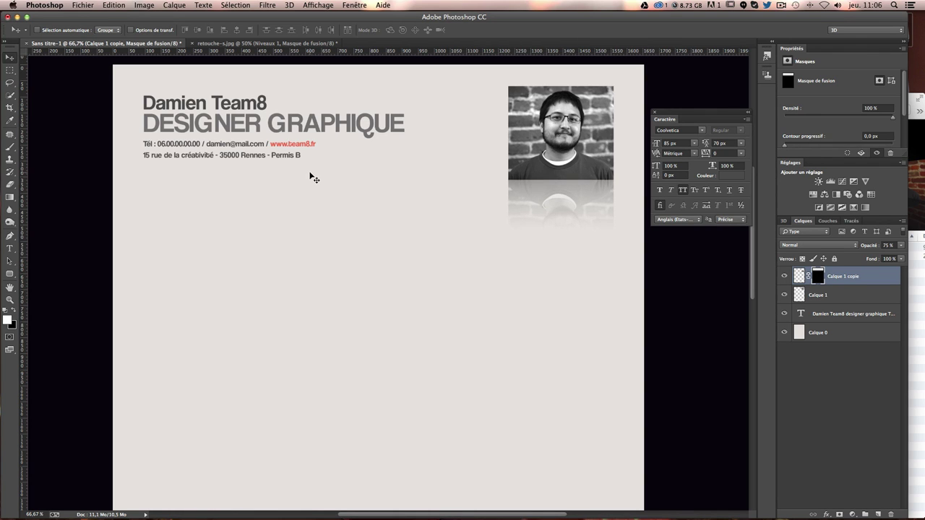
pyautogui.scroll(-1, 313, 178)
pyautogui.scroll(3, 313, 178)
pyautogui.scroll(-2, 313, 177)
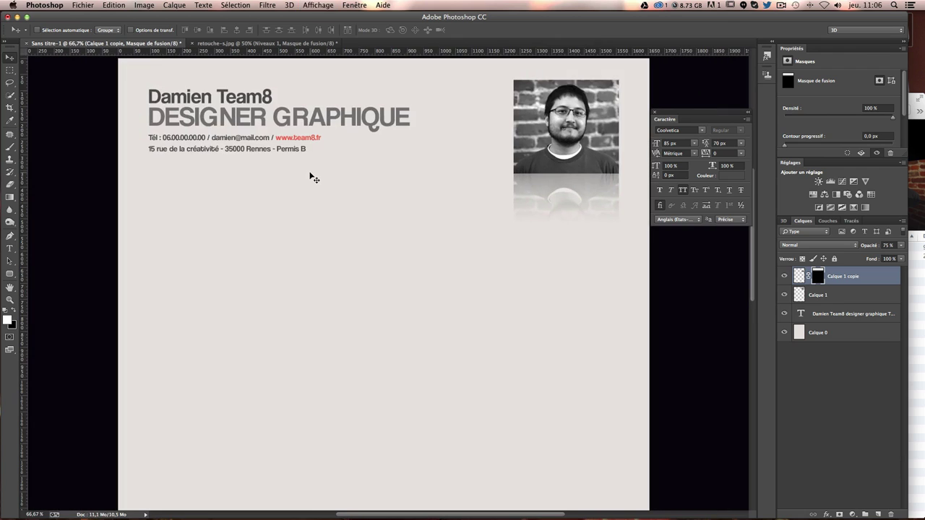
pyautogui.scroll(-1, 313, 178)
pyautogui.scroll(1, 310, 175)
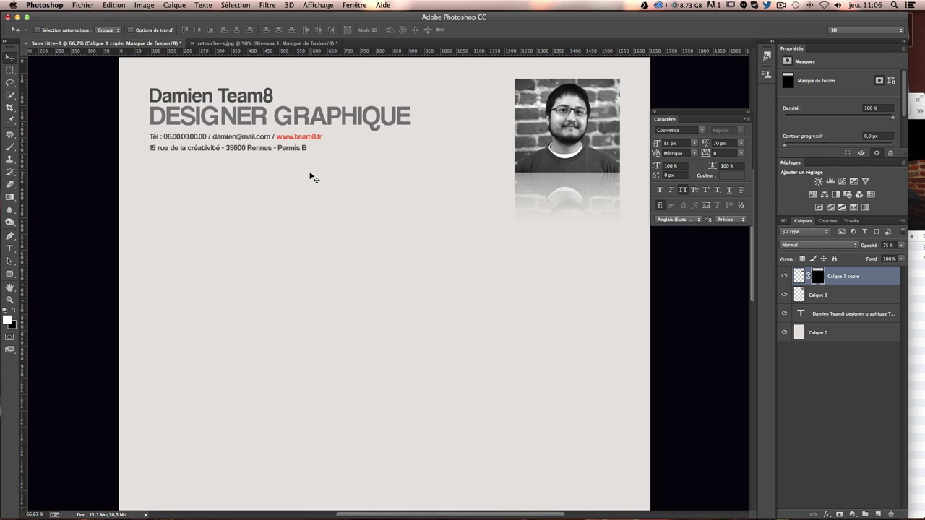
pyautogui.click(841, 334)
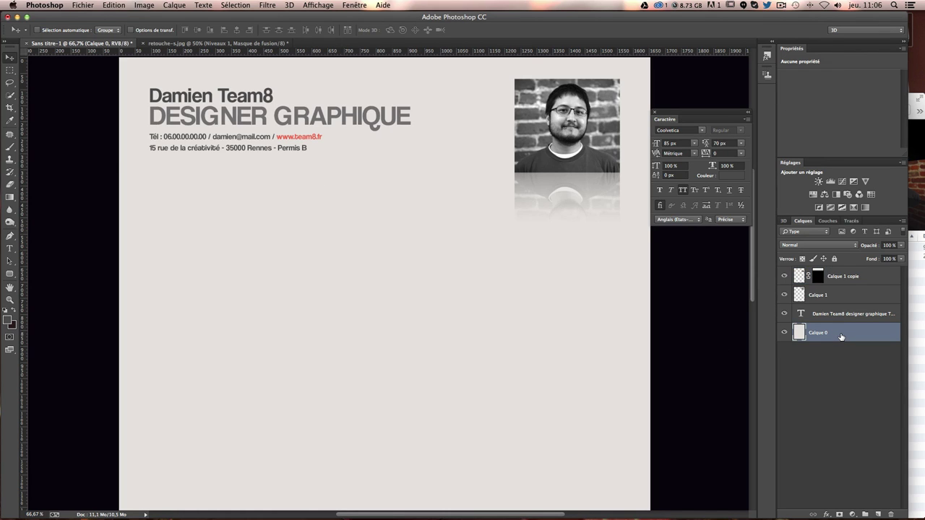
pyautogui.hotkey('ctrl', 't')
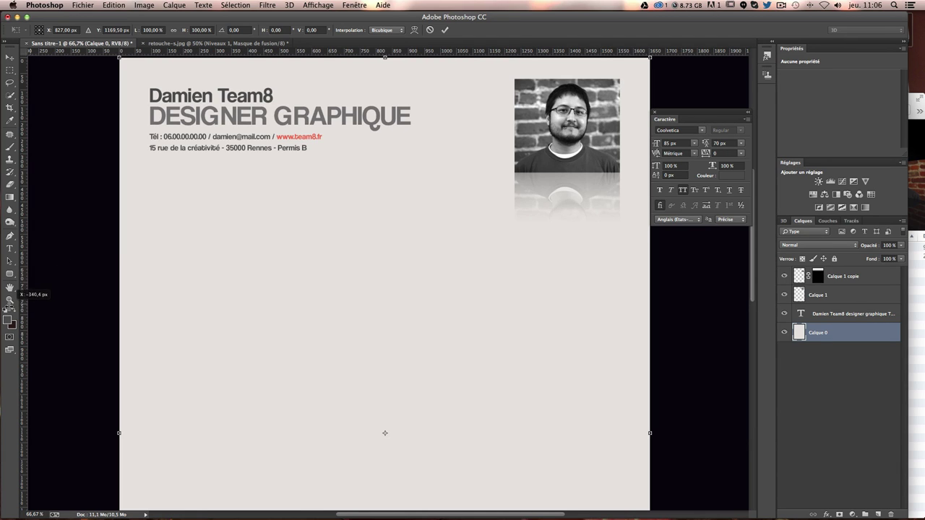
# Place a vertical guide at the 827 px page centre, commit the transform, and show the guides.
pyautogui.moveTo(22, 305)
pyautogui.mouseDown()
pyautogui.moveTo(277, 279)
pyautogui.moveTo(385, 68)
pyautogui.mouseUp()
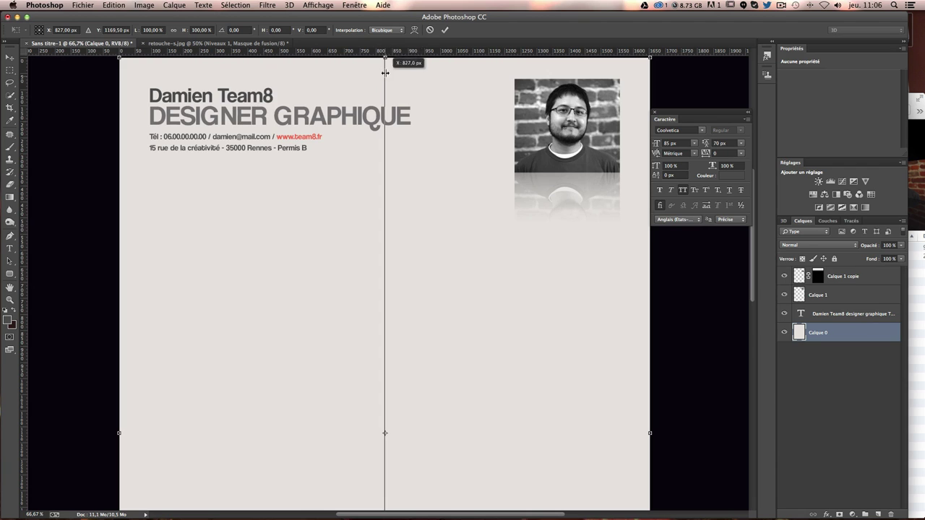
pyautogui.moveTo(385, 68)
pyautogui.mouseDown()
pyautogui.moveTo(367, 66)
pyautogui.moveTo(651, 63)
pyautogui.mouseUp()
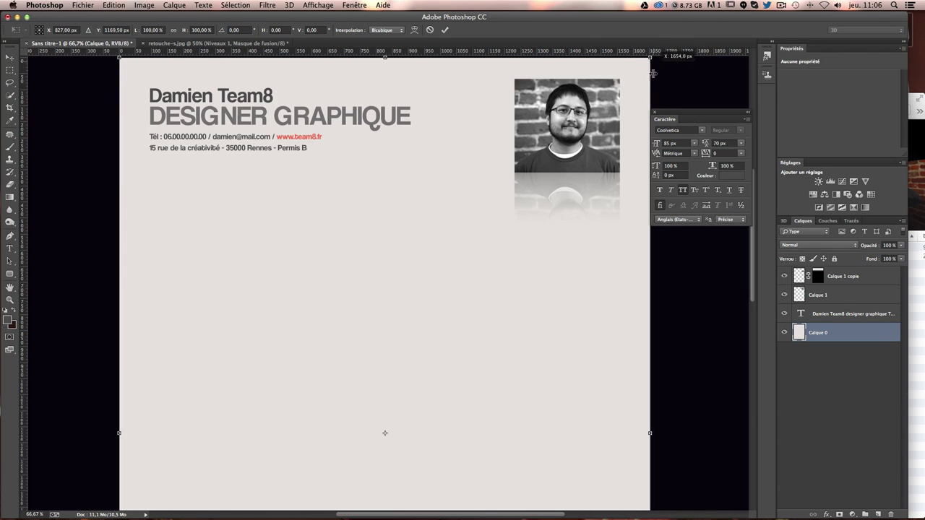
pyautogui.moveTo(651, 63)
pyautogui.mouseDown()
pyautogui.moveTo(286, 416)
pyautogui.moveTo(410, 2)
pyautogui.mouseUp()
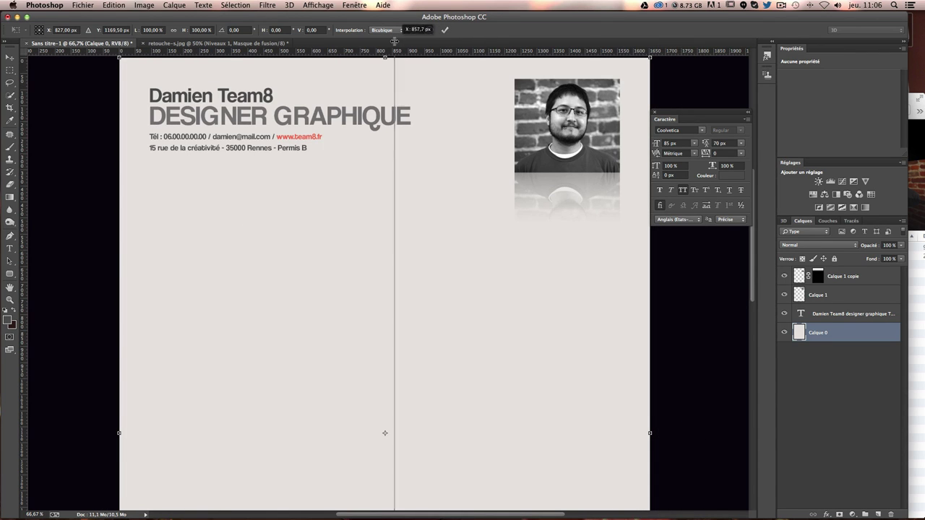
pyautogui.moveTo(410, 2)
pyautogui.mouseDown()
pyautogui.moveTo(395, 62)
pyautogui.moveTo(385, 63)
pyautogui.mouseUp()
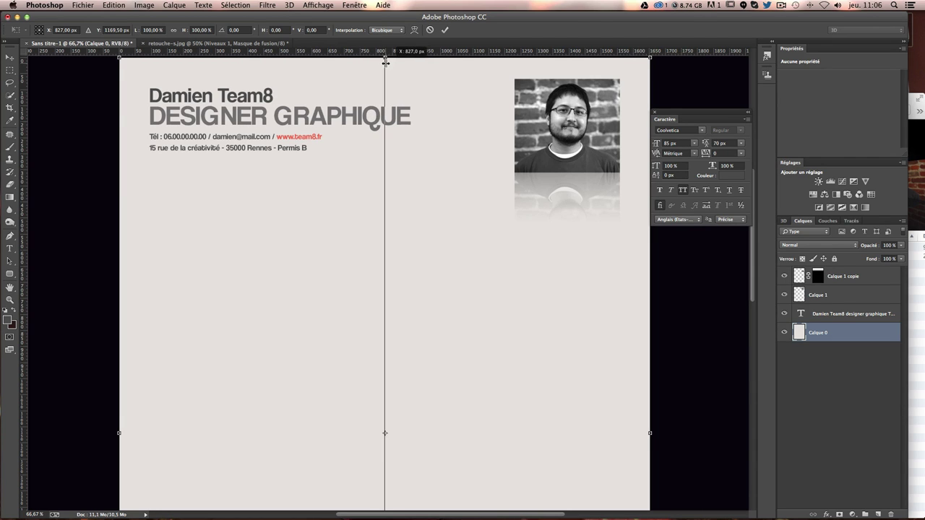
pyautogui.press('Return')
pyautogui.press('v')
pyautogui.hotkey('ctrl', ';')
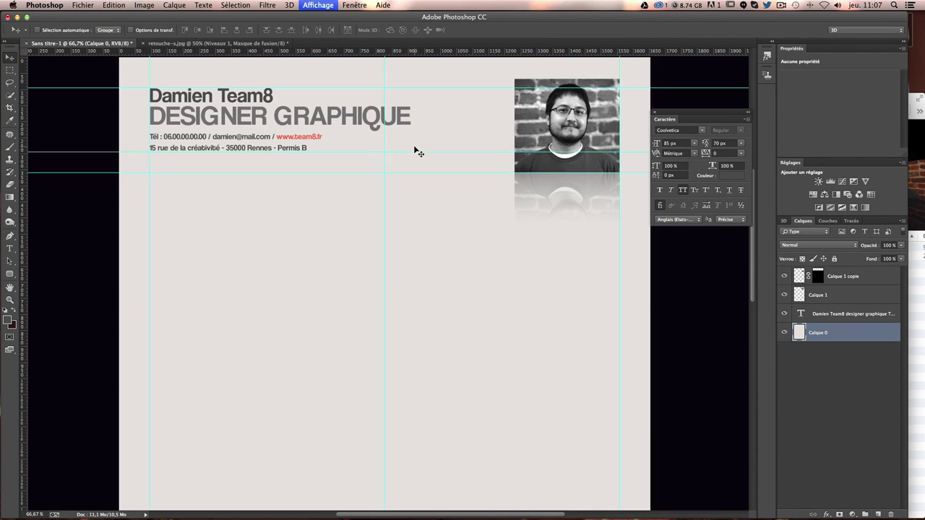
pyautogui.hotkey('ctrl', ';')
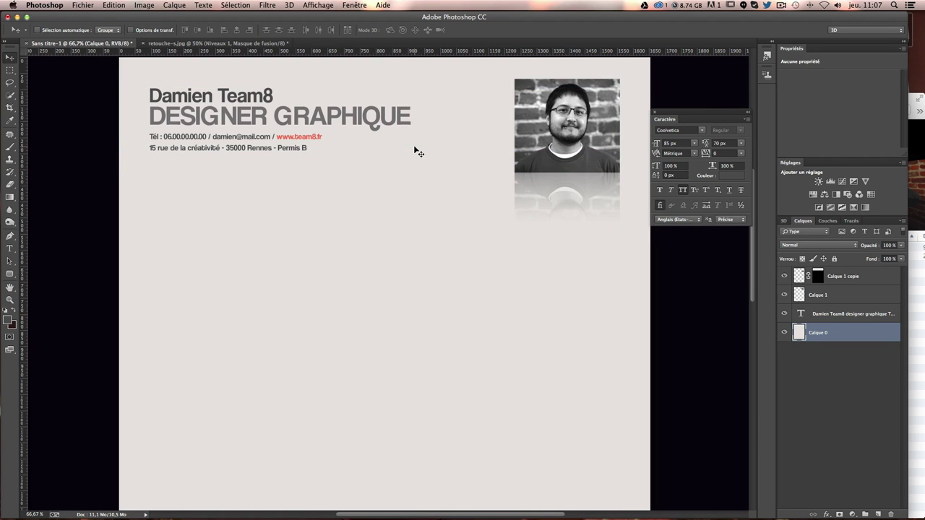
pyautogui.hotkey('ctrl', ';')
pyautogui.hotkey('ctrl', ';')
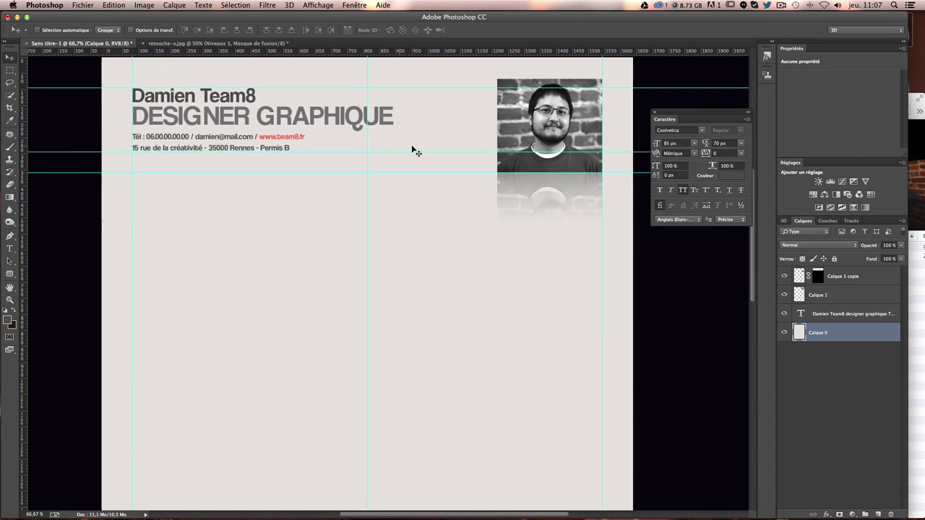
# Put the reflection layer Calque 1 copie into a new layer group.
pyautogui.scroll(3, 417, 152)
pyautogui.scroll(-1, 469, 272)
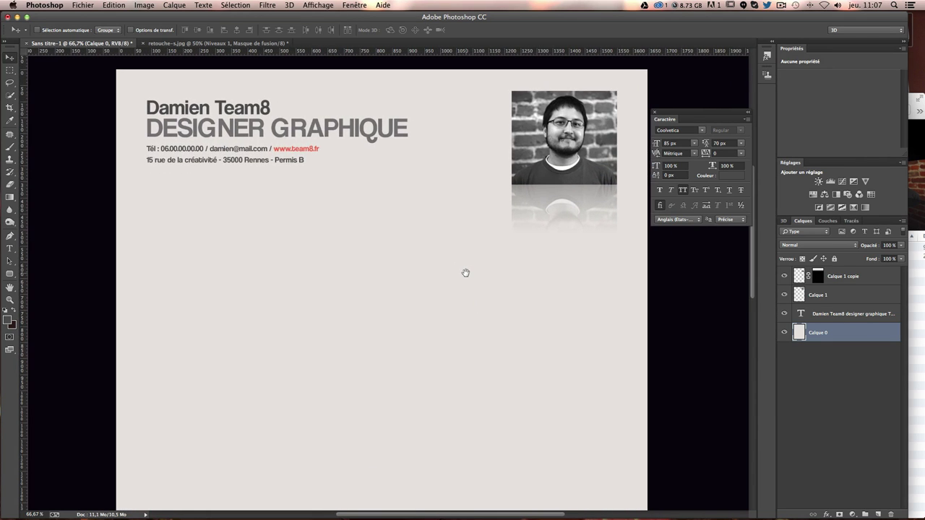
pyautogui.hotkey('ctrl', ';')
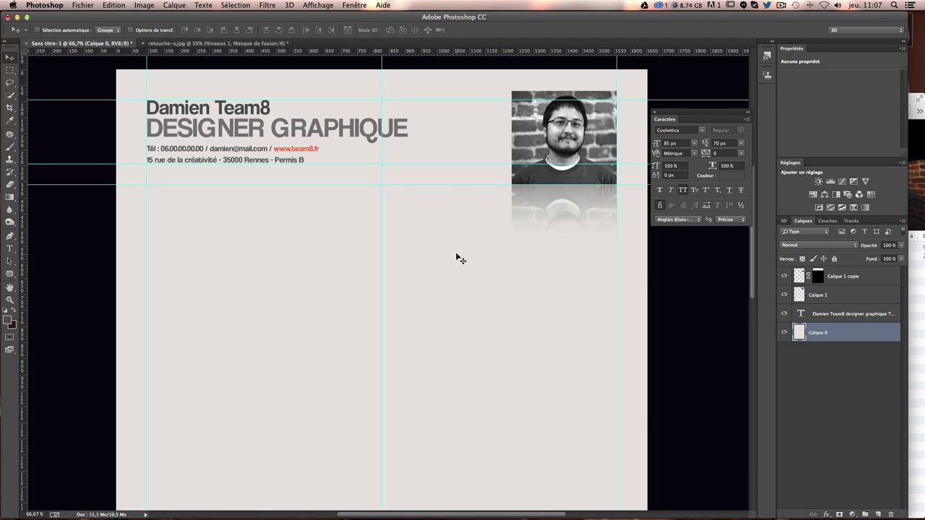
pyautogui.scroll(-2, 496, 268)
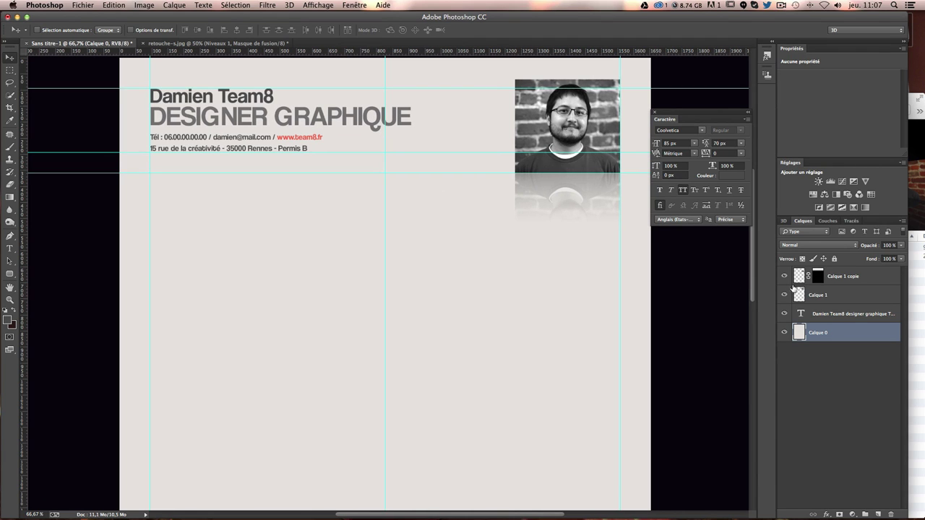
pyautogui.click(851, 277)
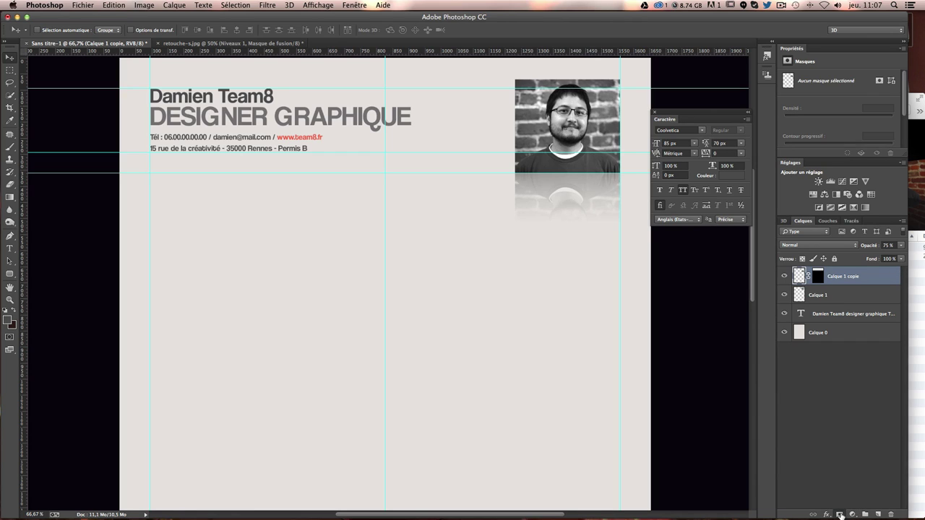
pyautogui.click(866, 516)
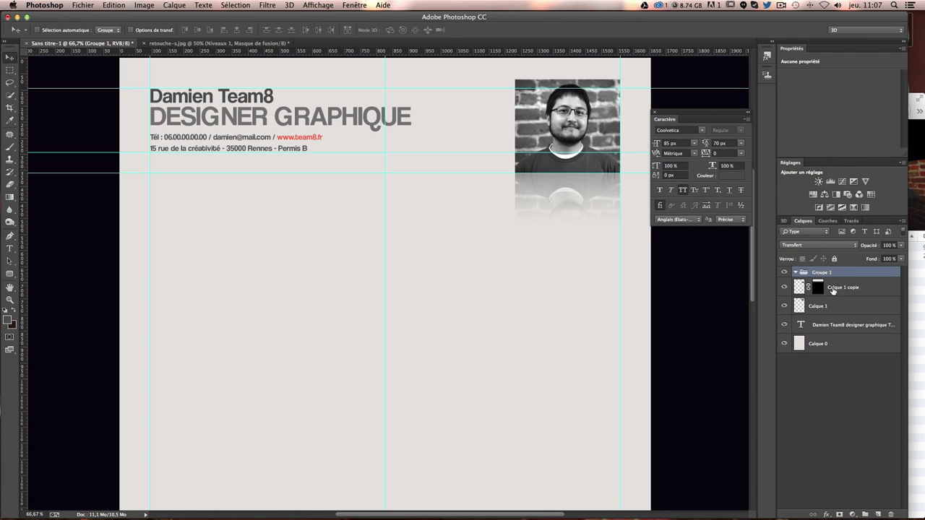
# Rename Calque 1 to 'photo' and the reflection layer to 'photo ombre'.
pyautogui.doubleClick(820, 305)
pyautogui.write('f')
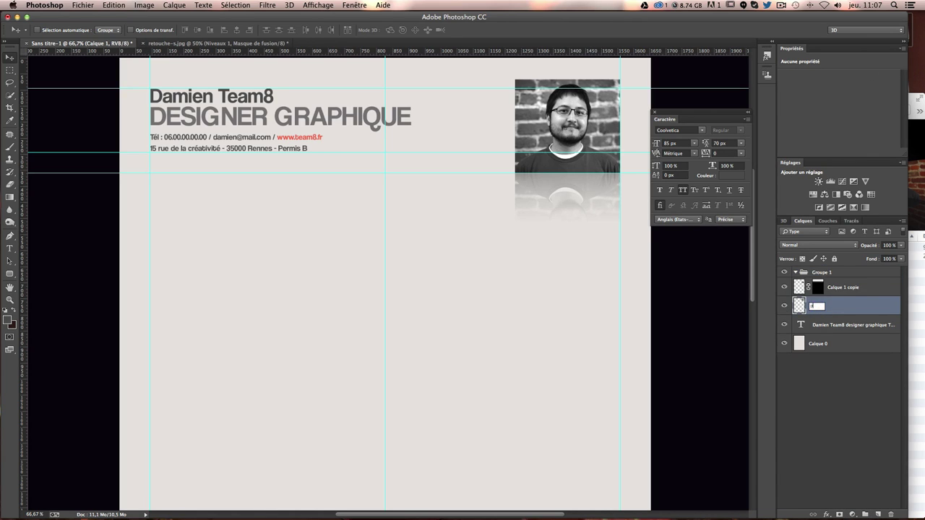
pyautogui.press('Return')
pyautogui.doubleClick(855, 288)
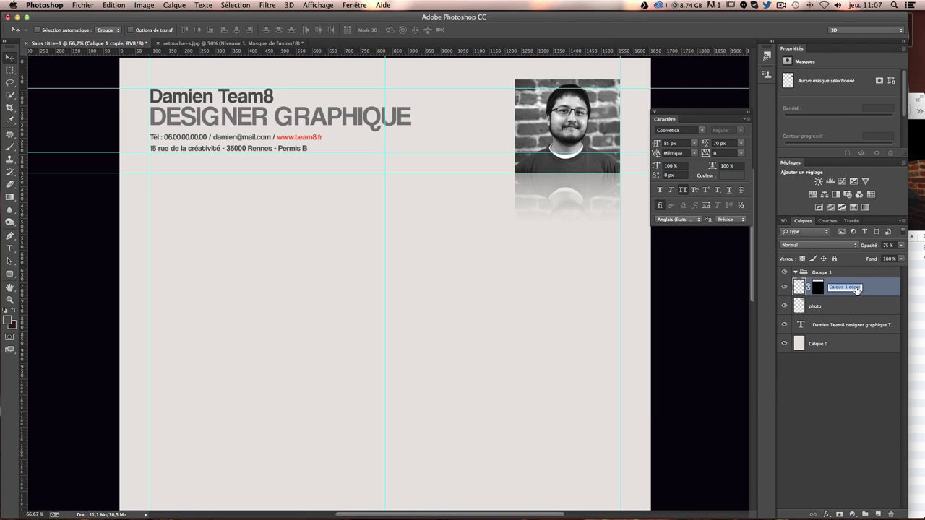
pyautogui.write('photo om')
pyautogui.write('bre')
pyautogui.press('Return')
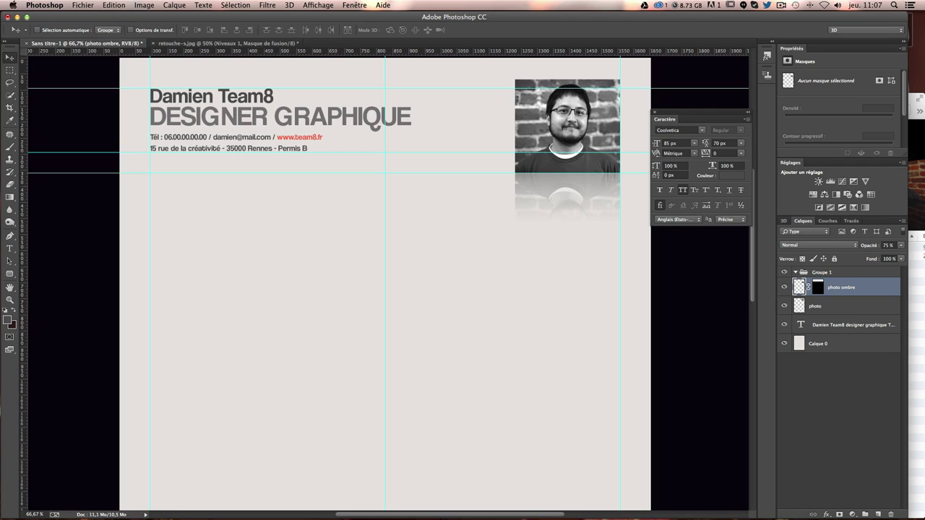
# Move the header text, photo and photo ombre layers into the group, name it 'entete' and collapse it.
pyautogui.click(847, 304)
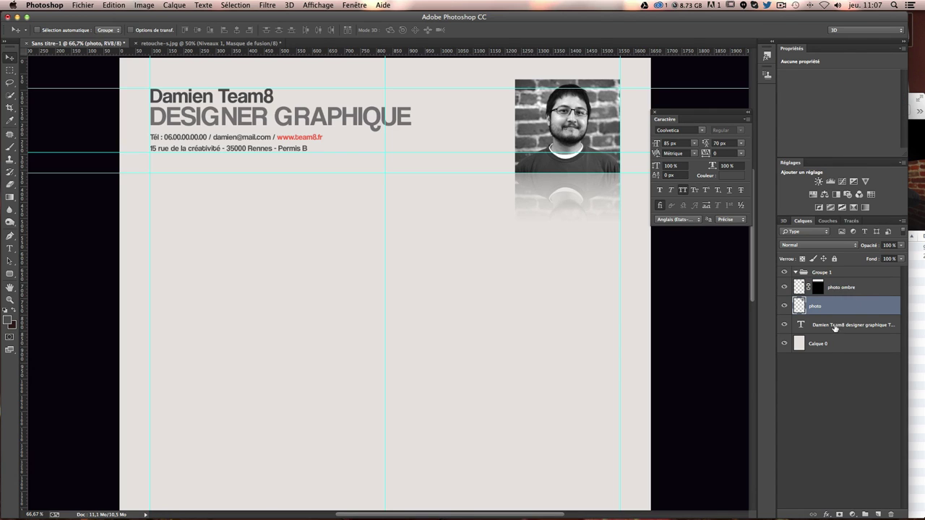
pyautogui.click(837, 326)
pyautogui.keyDown('shift'); pyautogui.click(840, 287); pyautogui.keyUp('shift')
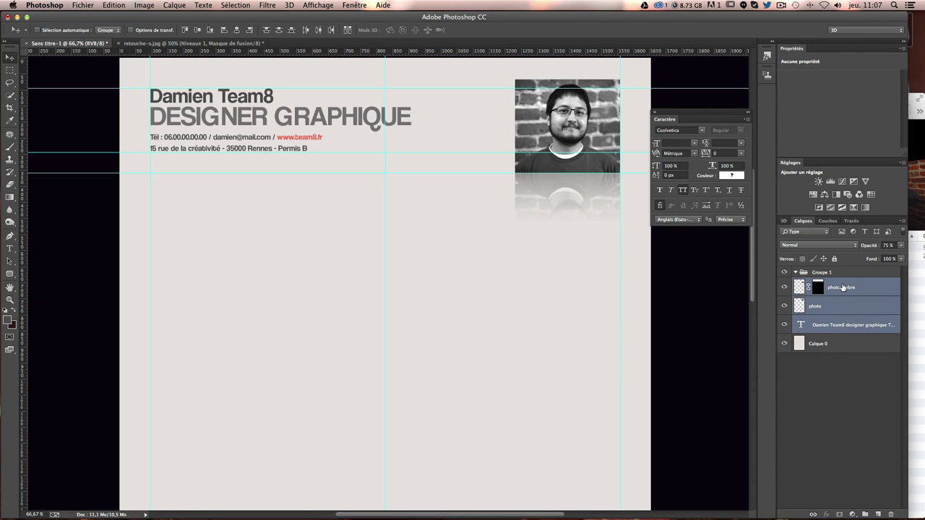
pyautogui.click(821, 326)
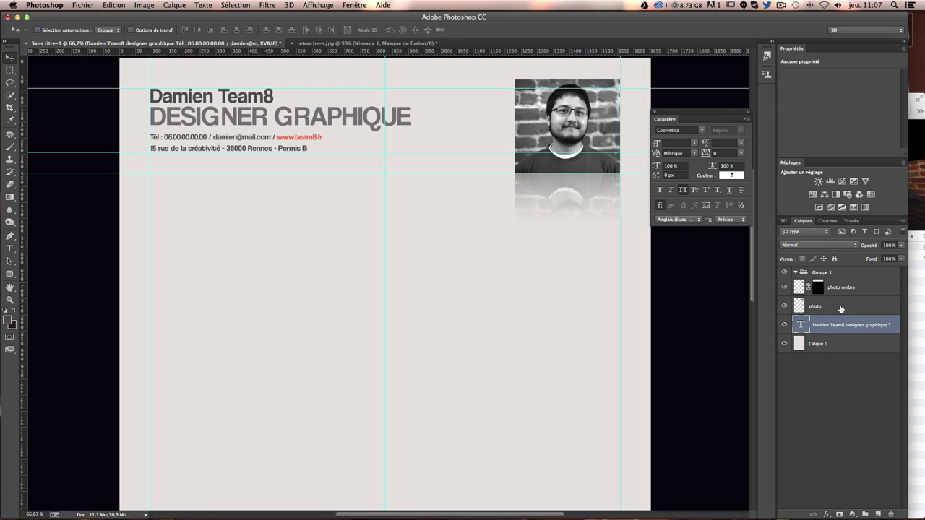
pyautogui.keyDown('shift'); pyautogui.click(839, 289); pyautogui.keyUp('shift')
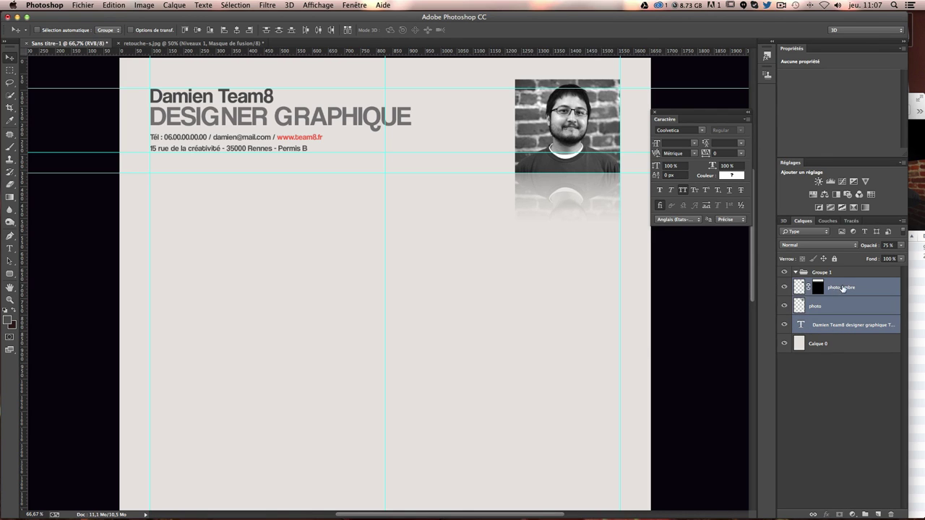
pyautogui.moveTo(839, 291); pyautogui.dragTo(821, 275)
pyautogui.doubleClick(824, 273)
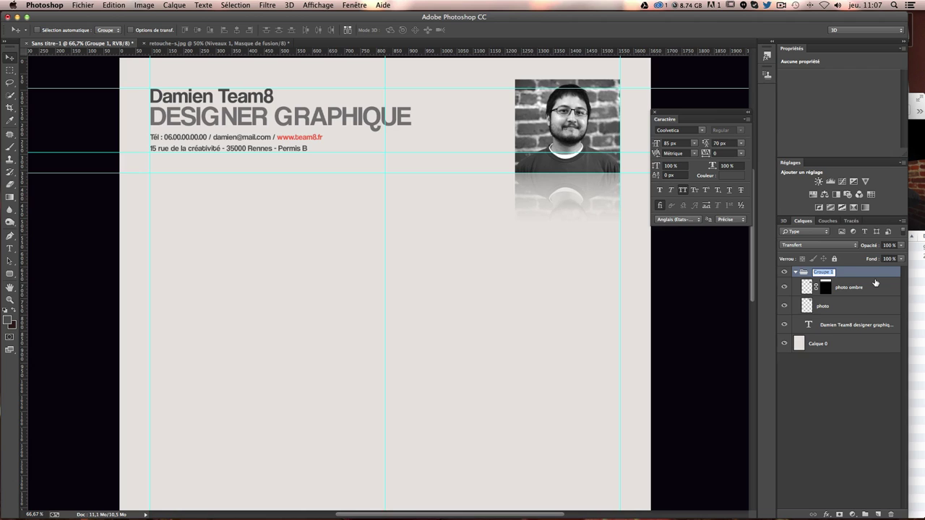
pyautogui.write('tete')
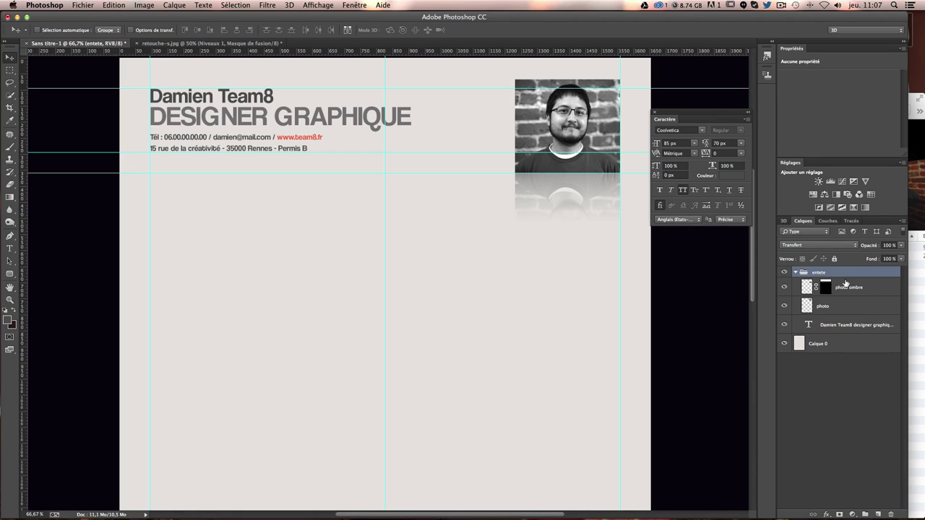
pyautogui.click(796, 272)
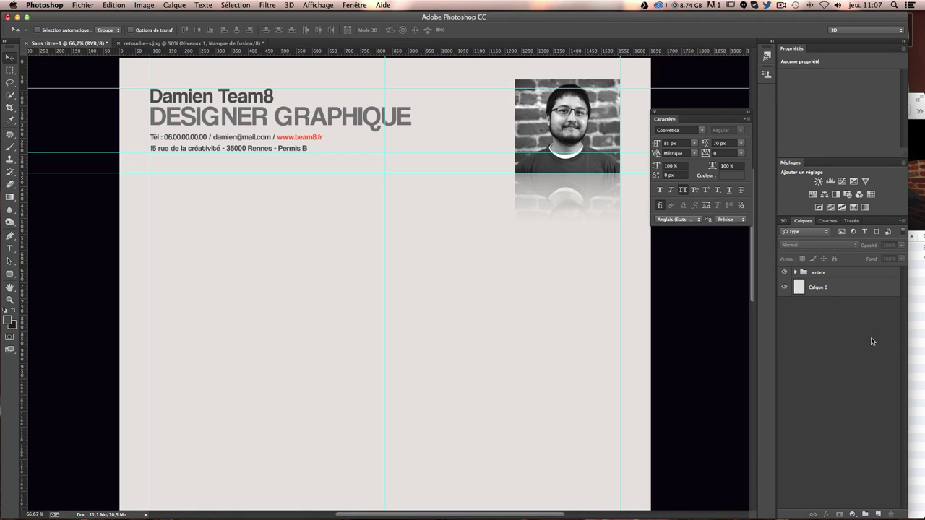
# Create a new empty layer group named 'timeline'.
pyautogui.click(865, 515)
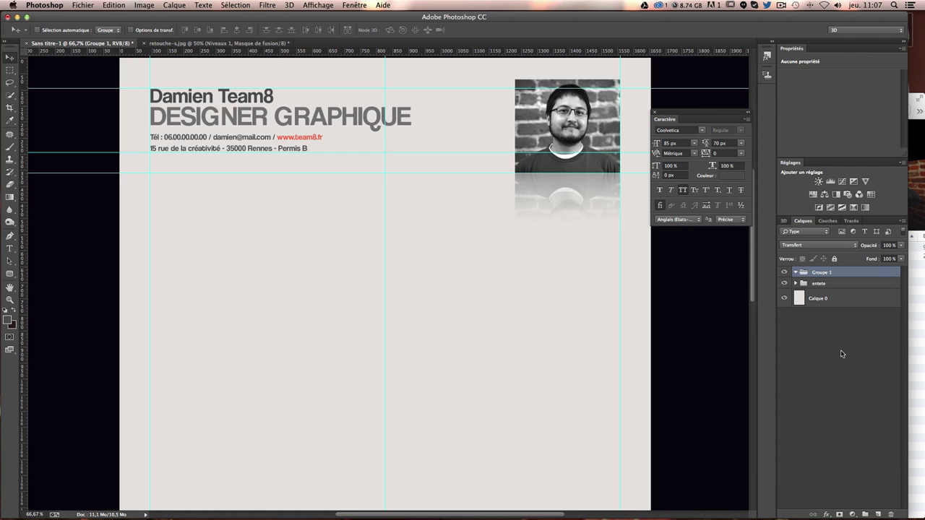
pyautogui.doubleClick(821, 272)
pyautogui.write('c')
pyautogui.press('Return')
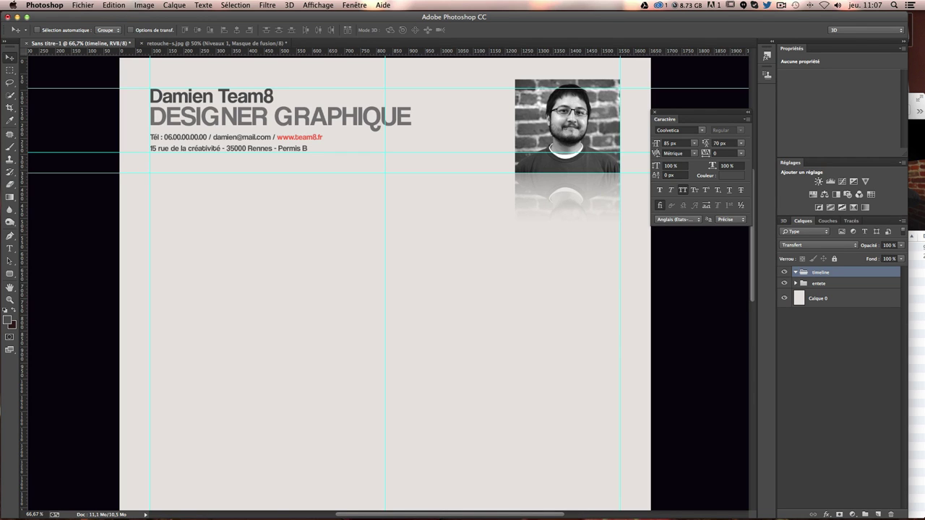
pyautogui.scroll(-4, 685, 249)
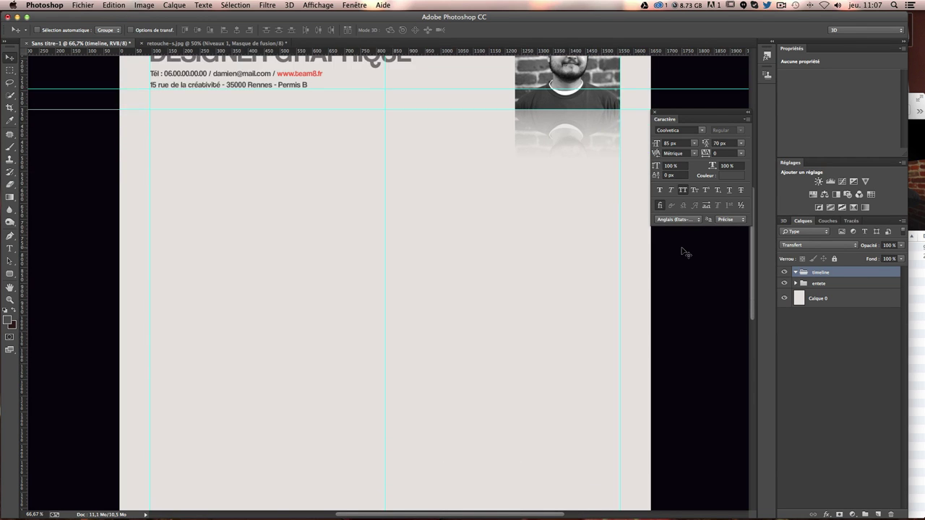
pyautogui.scroll(3, 685, 252)
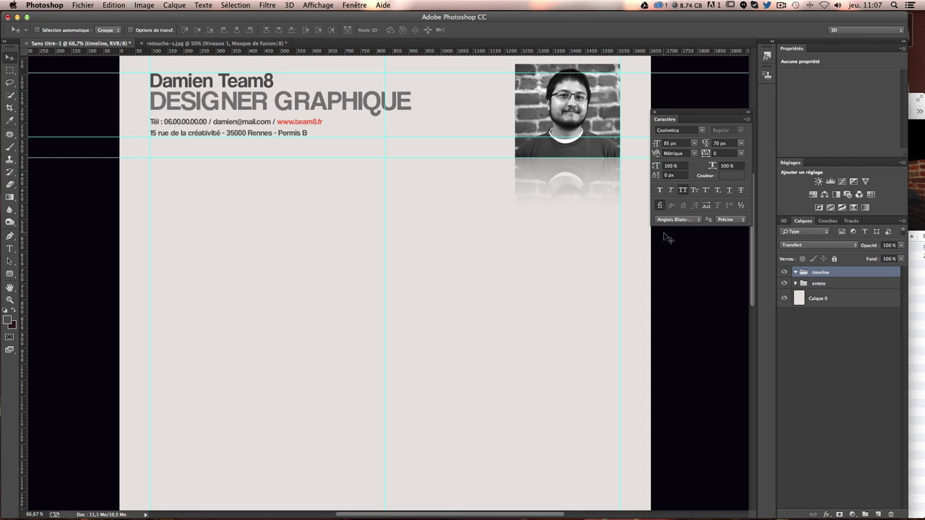
pyautogui.scroll(-2, 412, 163)
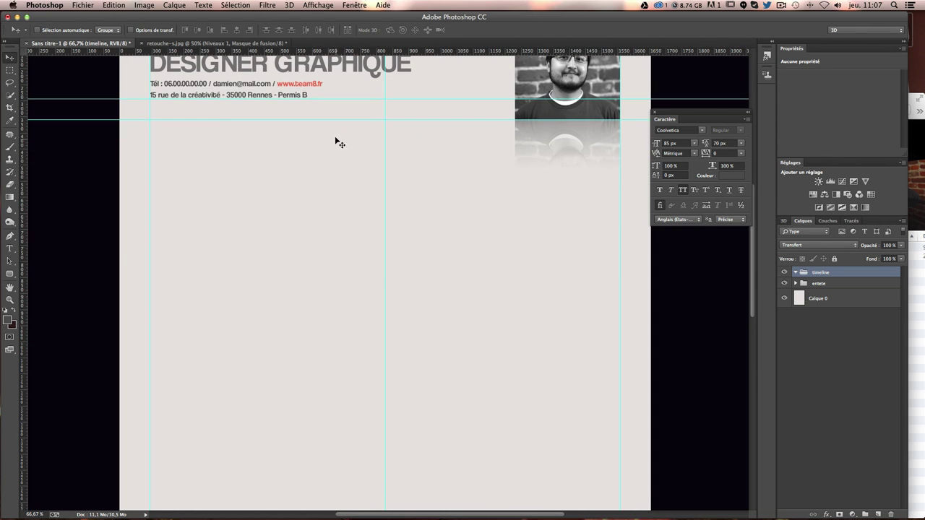
pyautogui.scroll(1, 335, 140)
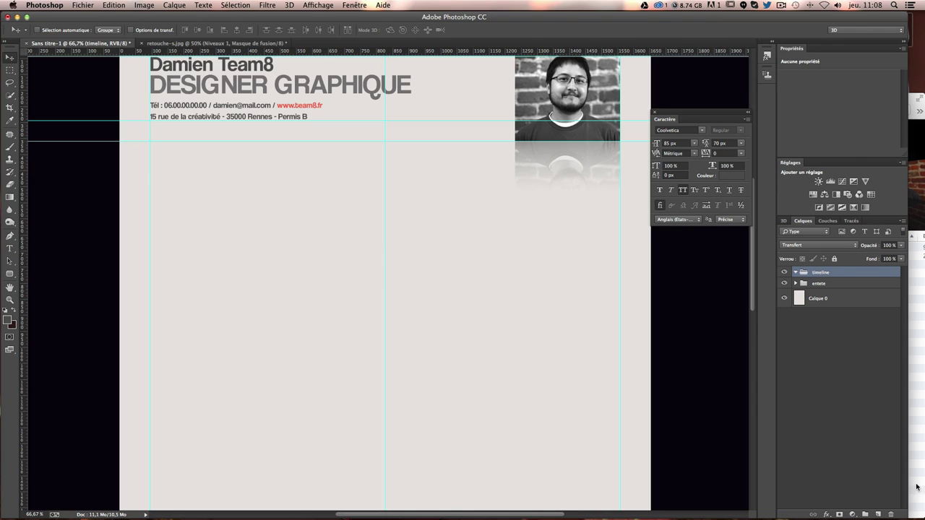
# Add an empty layer named 'timeline' inside the timeline group.
pyautogui.click(878, 515)
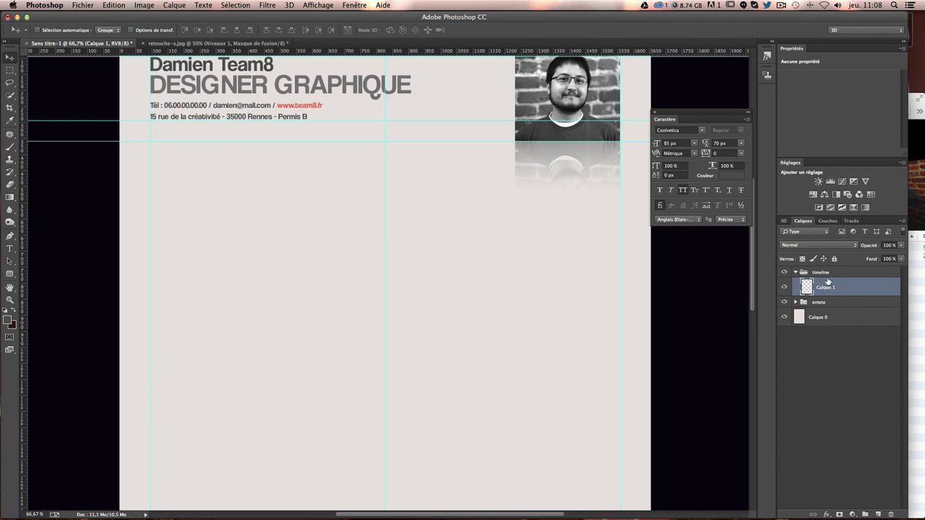
pyautogui.doubleClick(839, 292)
pyautogui.press('Escape')
pyautogui.doubleClick(827, 288)
pyautogui.write('t')
pyautogui.write('ne')
pyautogui.press('Return')
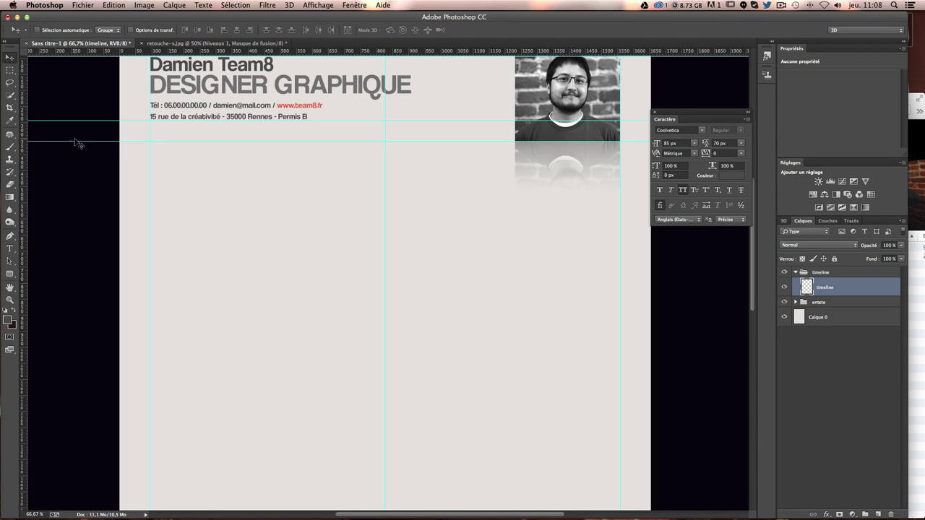
pyautogui.click(9, 71)
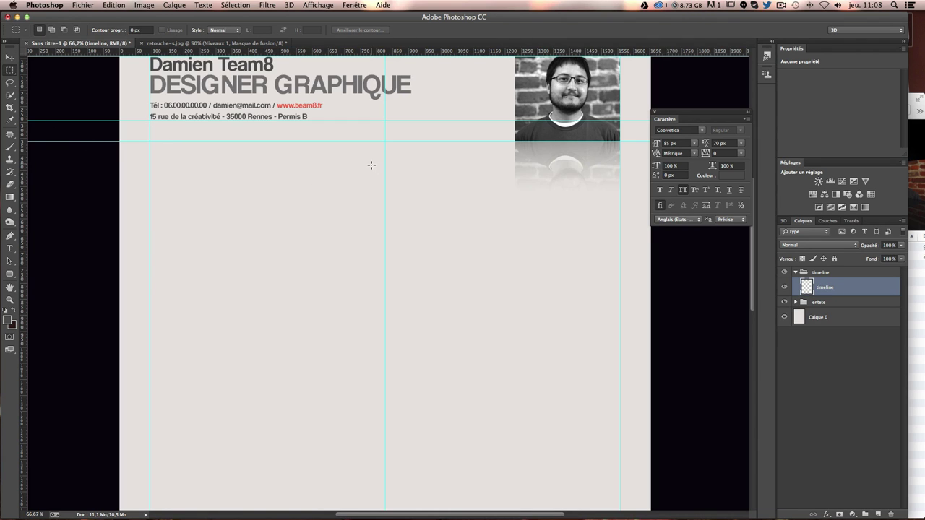
# Draw a thin, about 15 px wide, vertical selection from below the header down the centre guide.
pyautogui.moveTo(376, 141)
pyautogui.mouseDown()
pyautogui.moveTo(327, 509)
pyautogui.moveTo(384, 517)
pyautogui.moveTo(371, 476)
pyautogui.mouseUp()
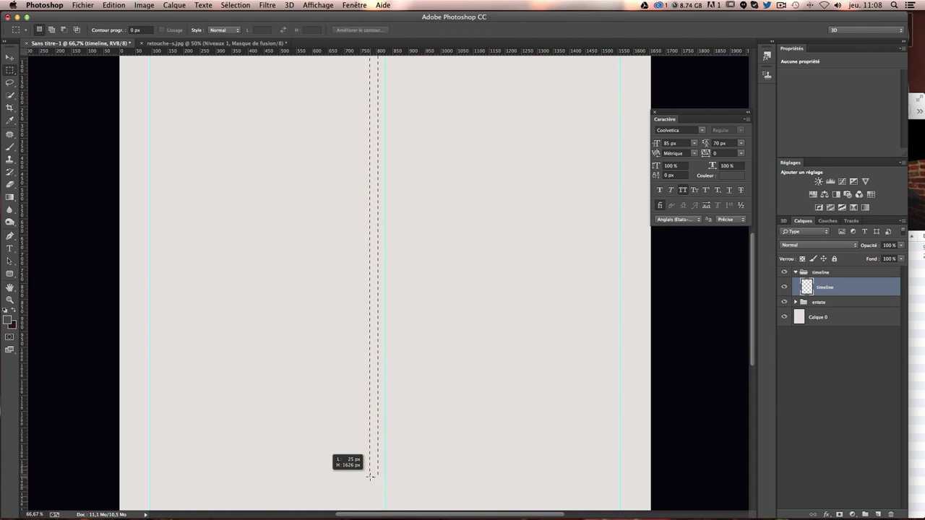
pyautogui.moveTo(371, 476); pyautogui.dragTo(373, 465)
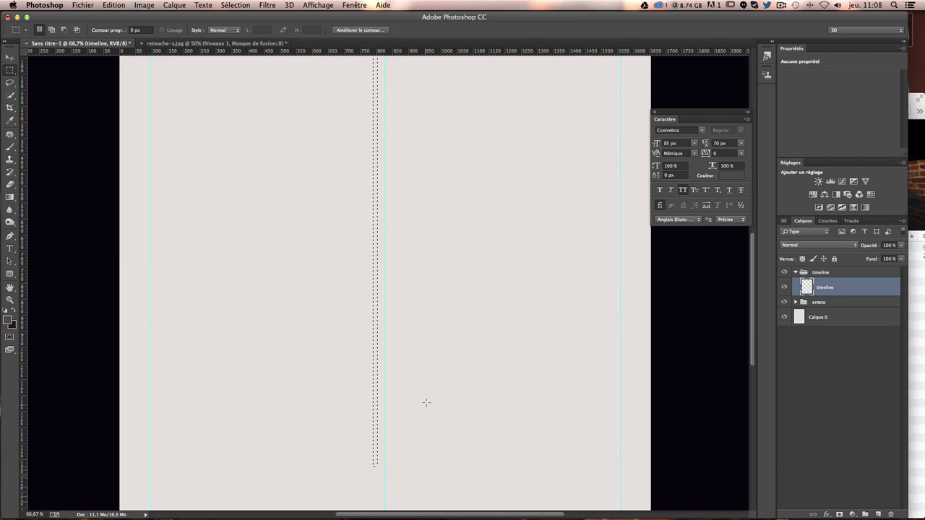
pyautogui.scroll(5, 428, 388)
pyautogui.scroll(-3, 434, 388)
pyautogui.scroll(-2, 435, 390)
pyautogui.scroll(-3, 436, 391)
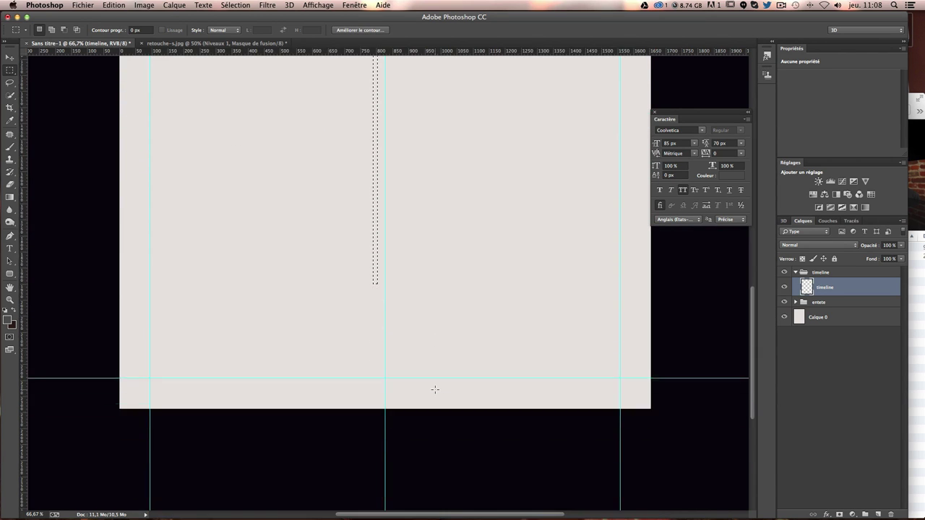
pyautogui.scroll(4, 435, 390)
pyautogui.scroll(3, 435, 390)
pyautogui.scroll(1, 436, 390)
pyautogui.scroll(-3, 435, 390)
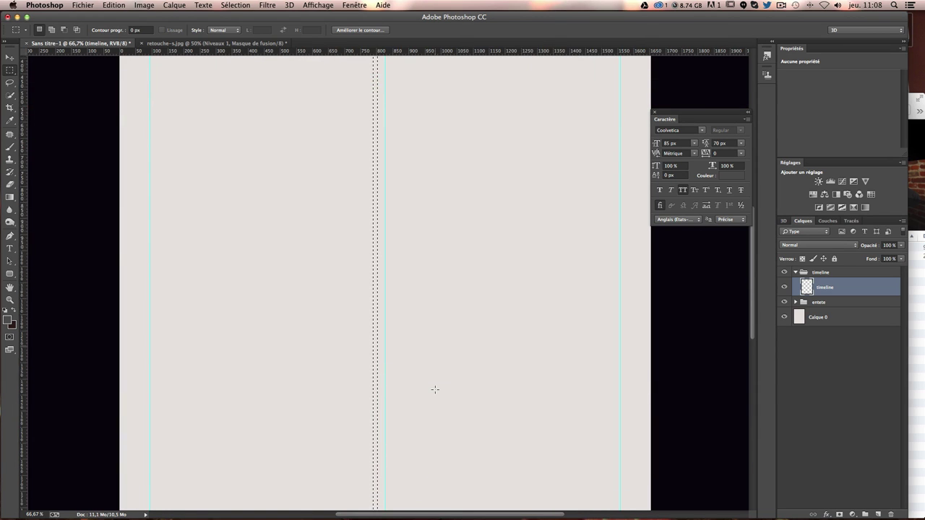
pyautogui.scroll(4, 434, 391)
pyautogui.scroll(-1, 434, 390)
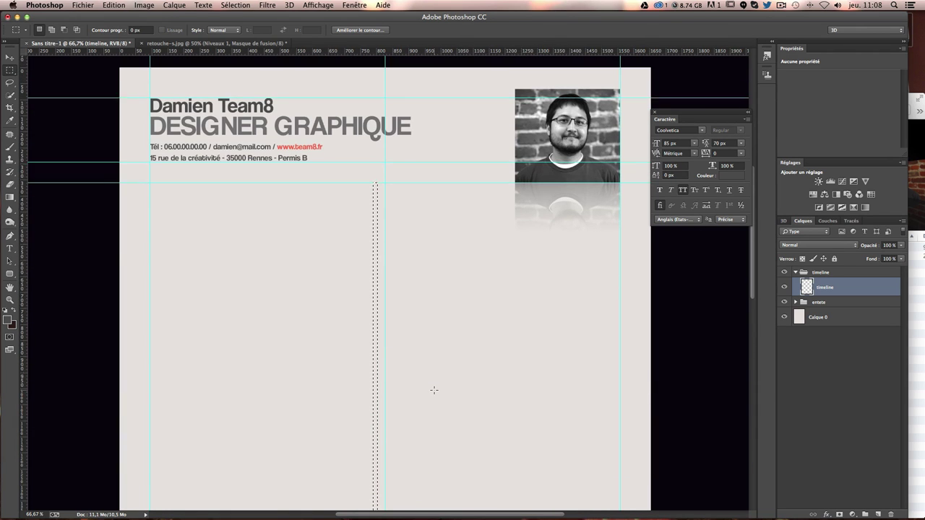
pyautogui.scroll(2, 435, 390)
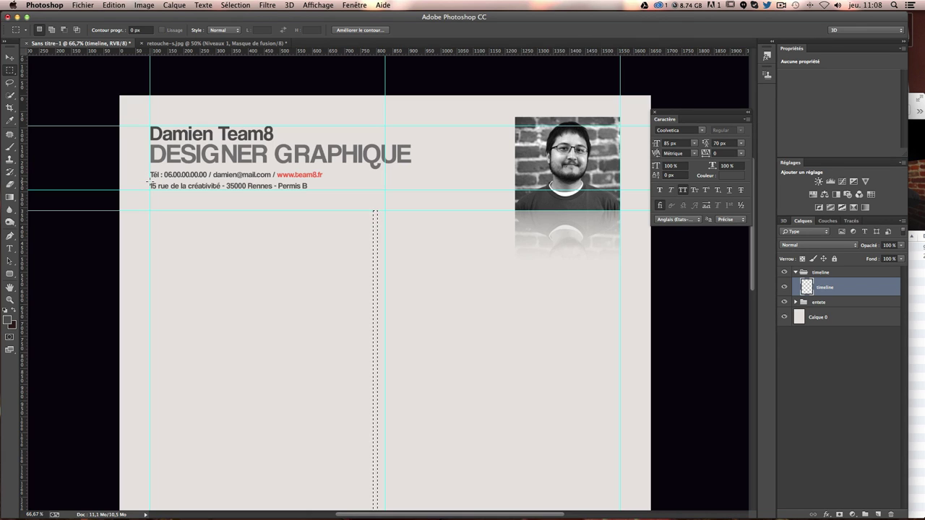
# Set the foreground colour to light grey #d0cbc5.
pyautogui.click(8, 321)
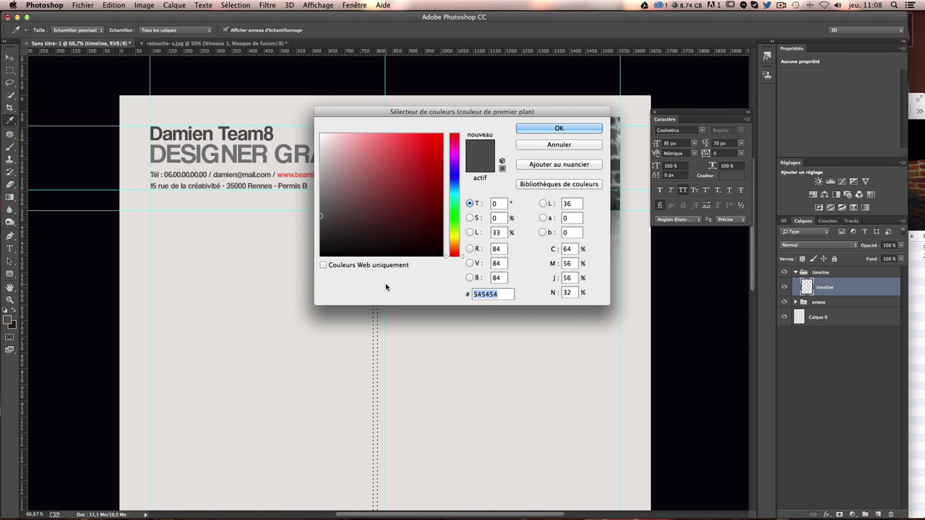
pyautogui.write('d')
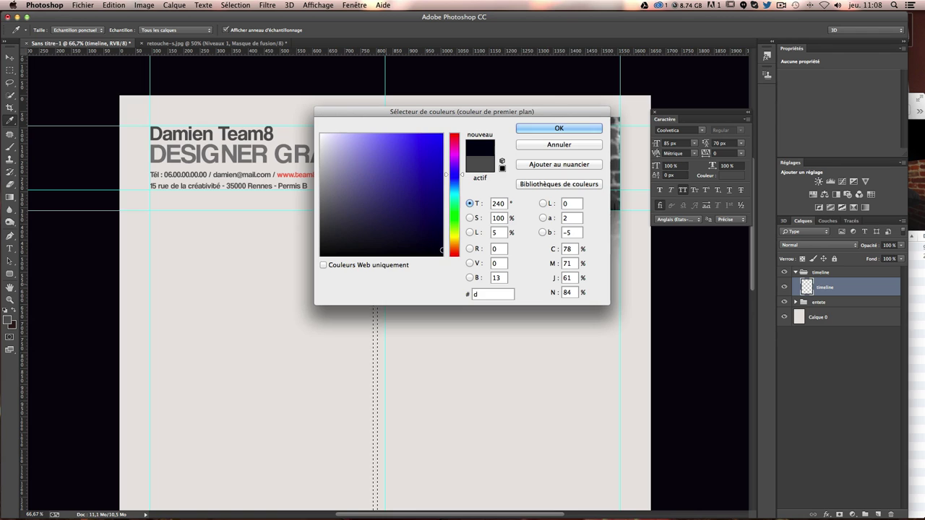
pyautogui.write('0c')
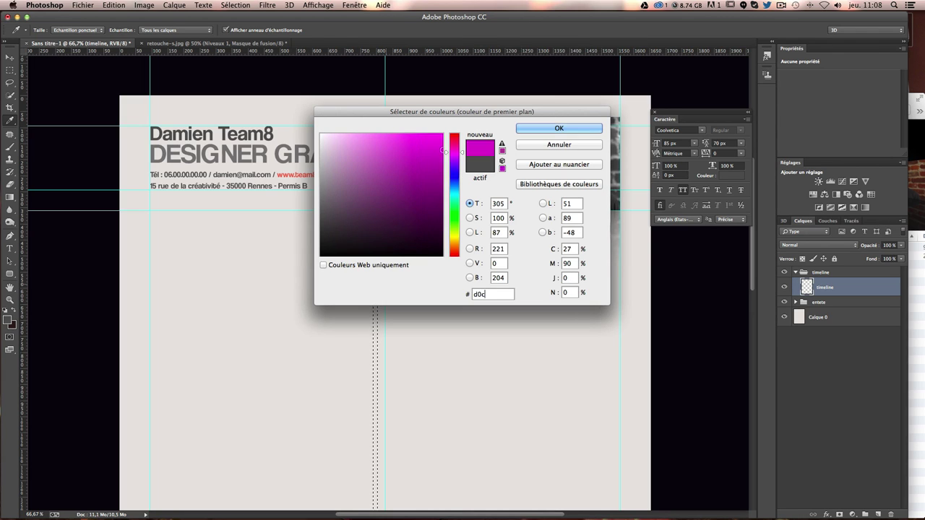
pyautogui.write('b')
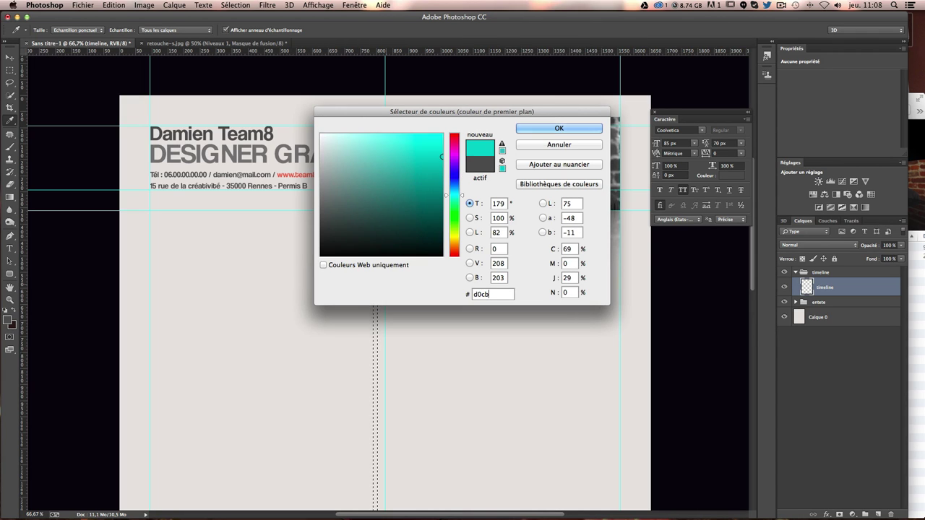
pyautogui.write('5')
pyautogui.press('BackSpace')
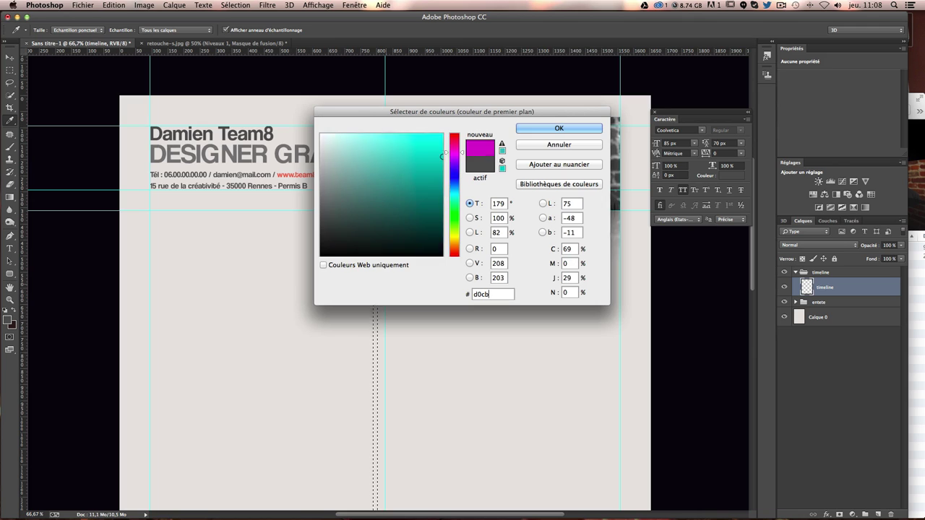
pyautogui.press('BackSpace')
pyautogui.press('BackSpace')
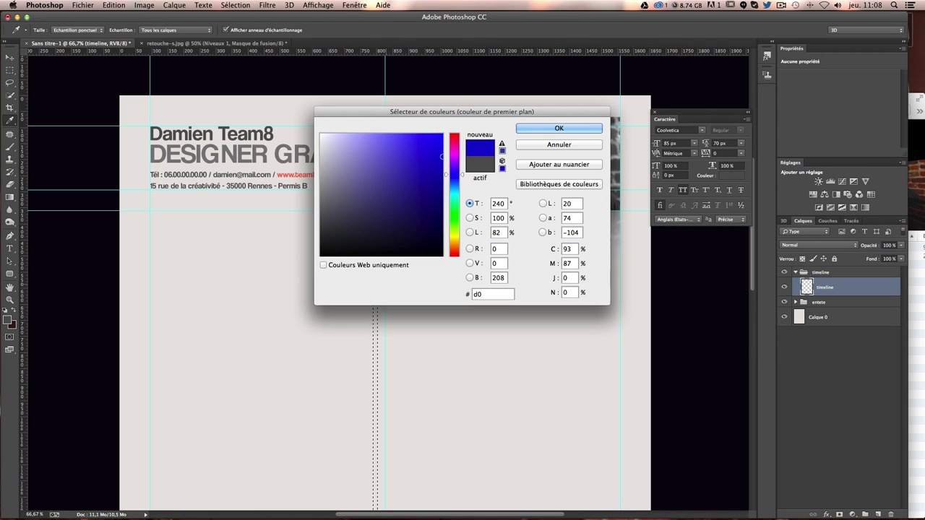
pyautogui.write('cbc')
pyautogui.write('5')
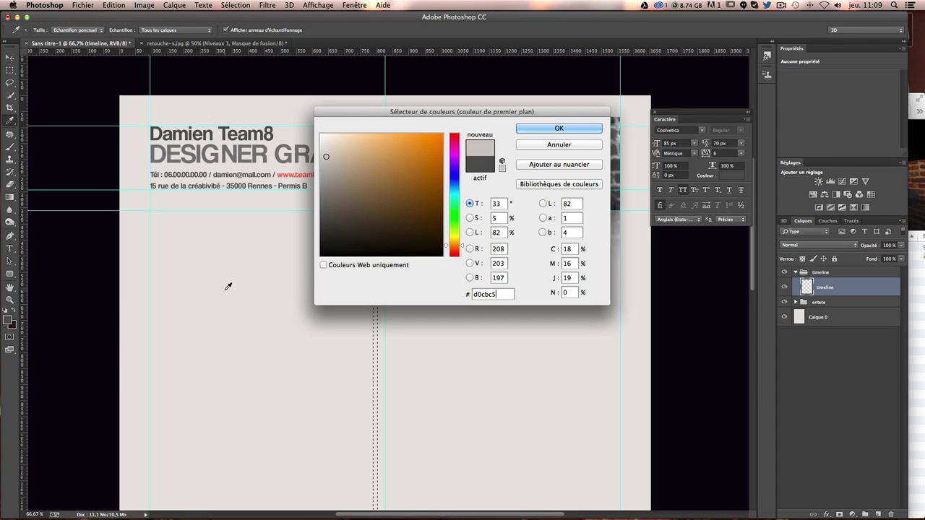
pyautogui.press('Return')
pyautogui.press('m')
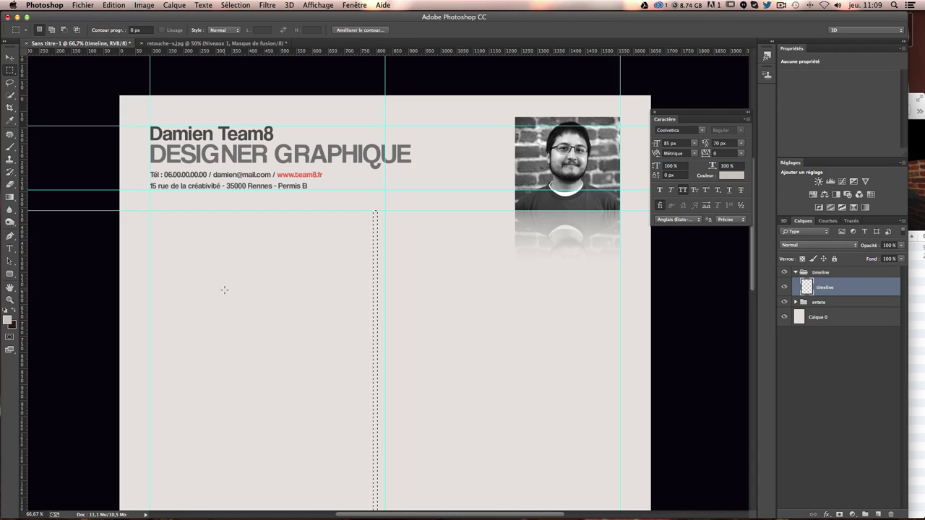
# Fill the strip with the foreground grey and deselect it.
pyautogui.hotkey('shift', 'F5')
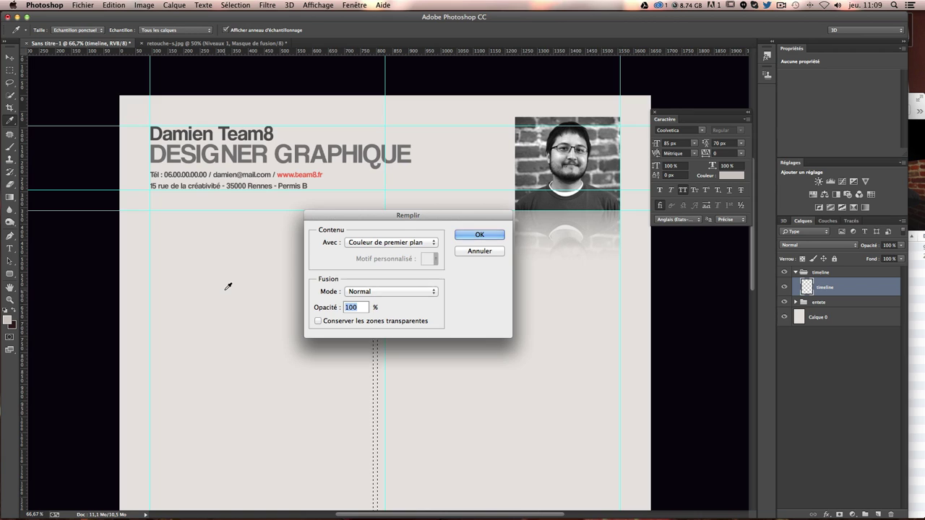
pyautogui.press('Return')
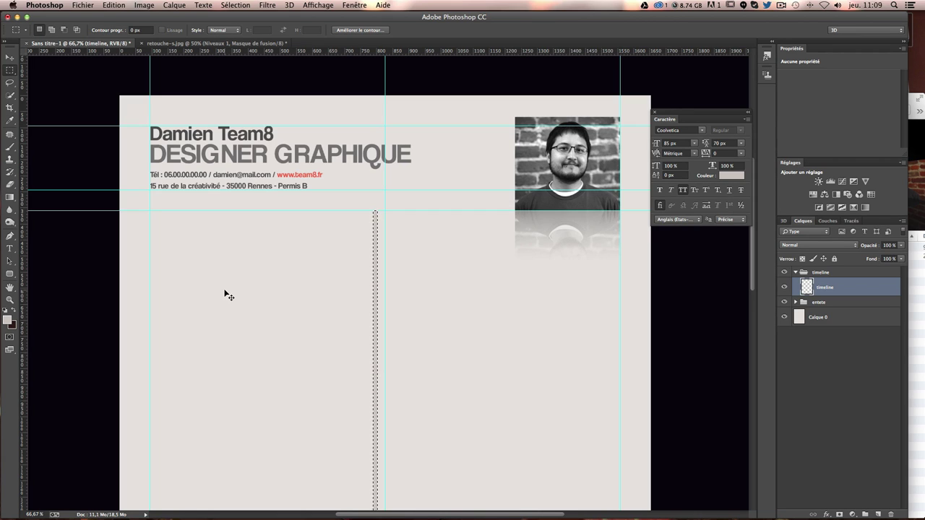
pyautogui.hotkey('ctrl', 'd')
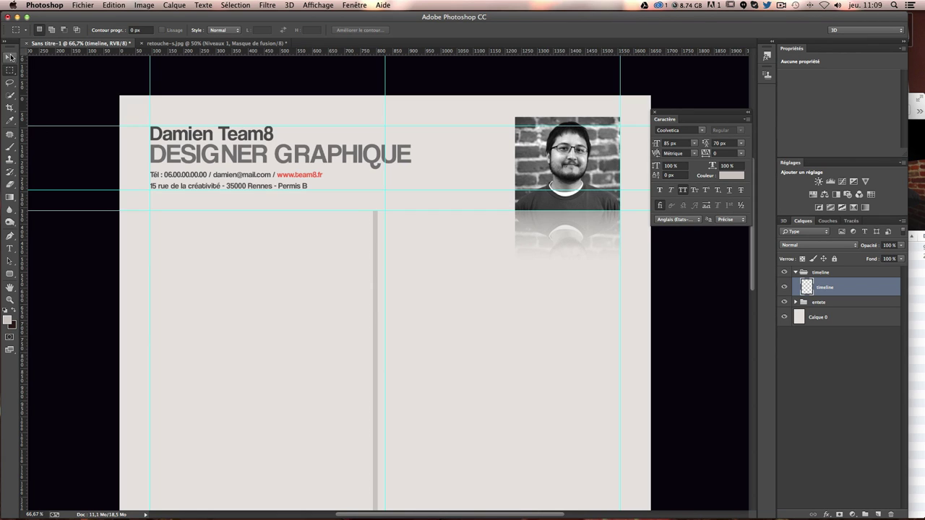
# Shift the grey bar slightly right, then nudge it 1 px left into place.
pyautogui.click(9, 57)
pyautogui.moveTo(439, 262); pyautogui.dragTo(447, 257)
pyautogui.hotkey('ctrl', 't')
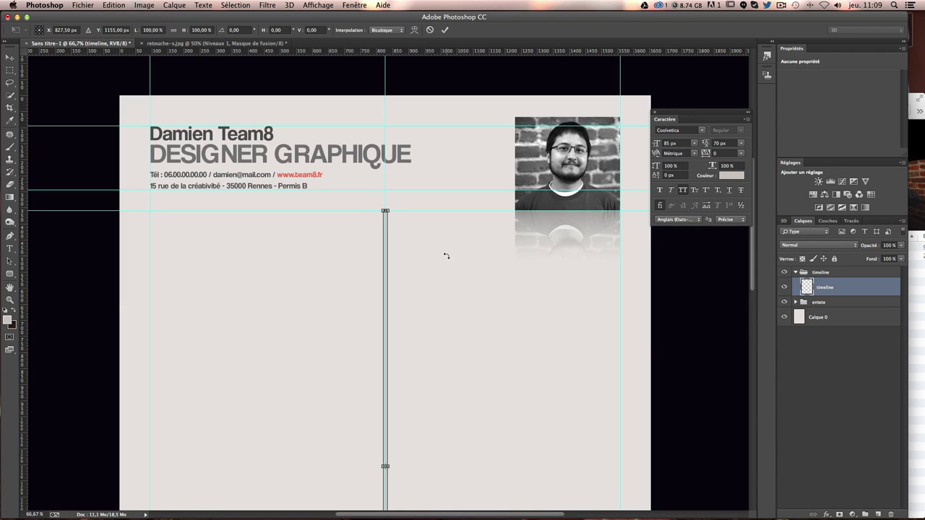
pyautogui.press('Left')
pyautogui.press('Return')
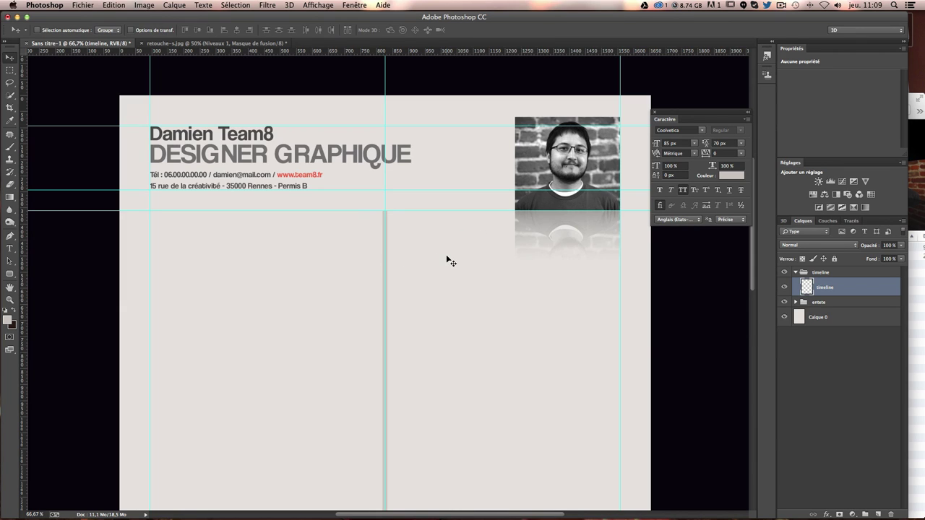
# Hide the cyan guides and pan to show the header, photo and timeline bar.
pyautogui.hotkey('ctrl', ';')
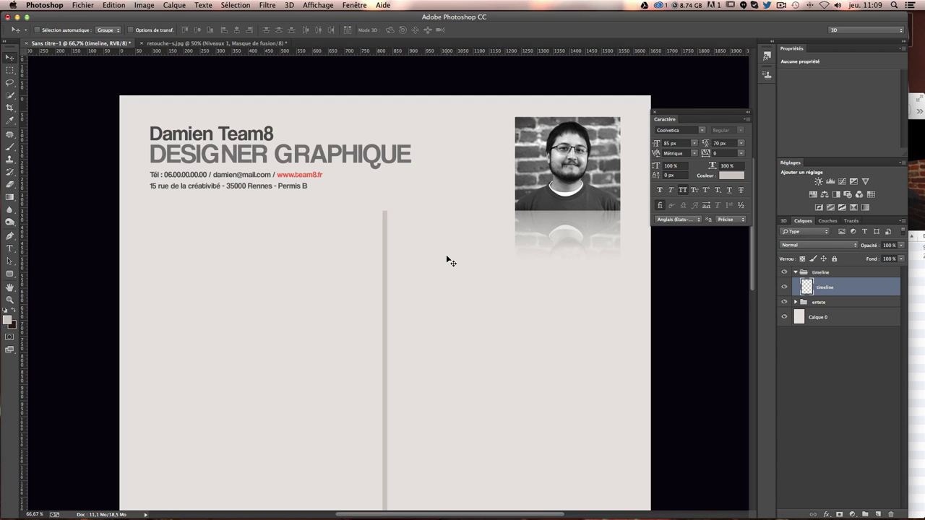
pyautogui.scroll(2, 443, 239)
pyautogui.hotkey('ctrl', ';')
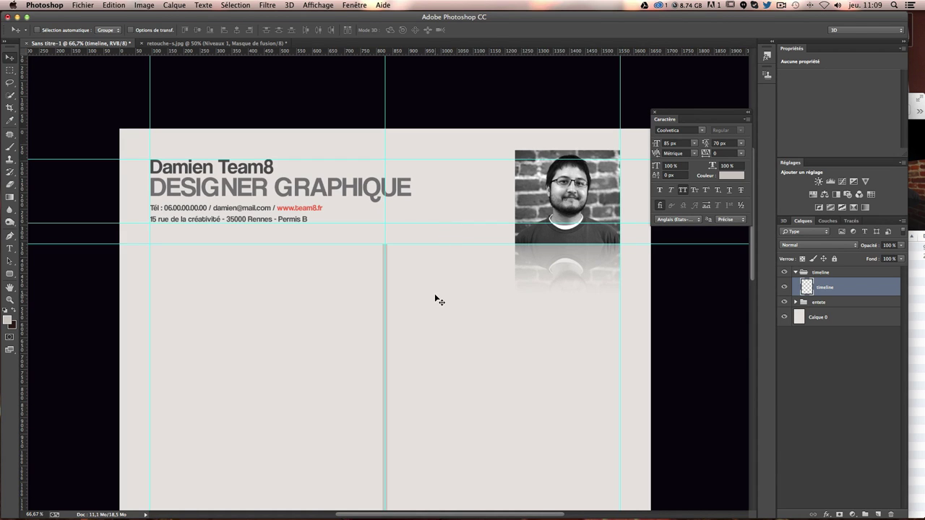
pyautogui.hotkey('ctrl', ';')
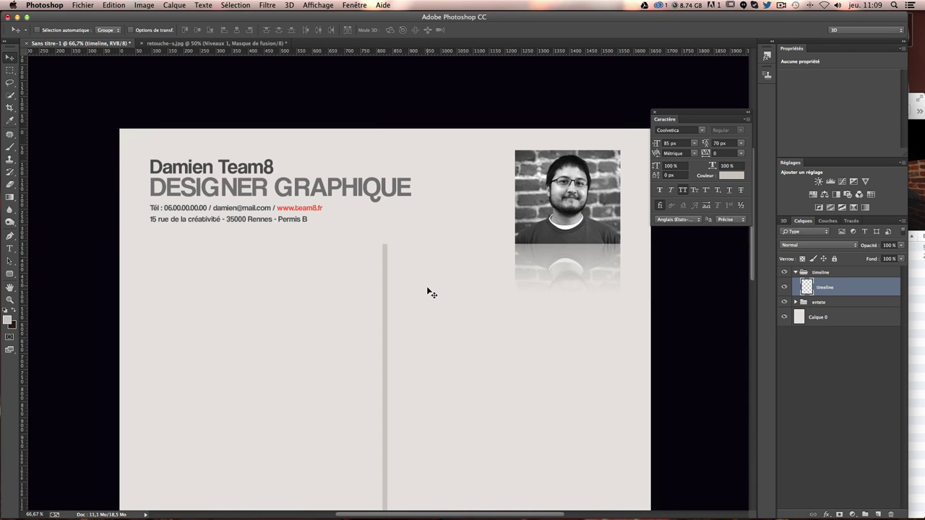
pyautogui.moveTo(424, 373); pyautogui.dragTo(438, 134)
pyautogui.scroll(5, 447, 371)
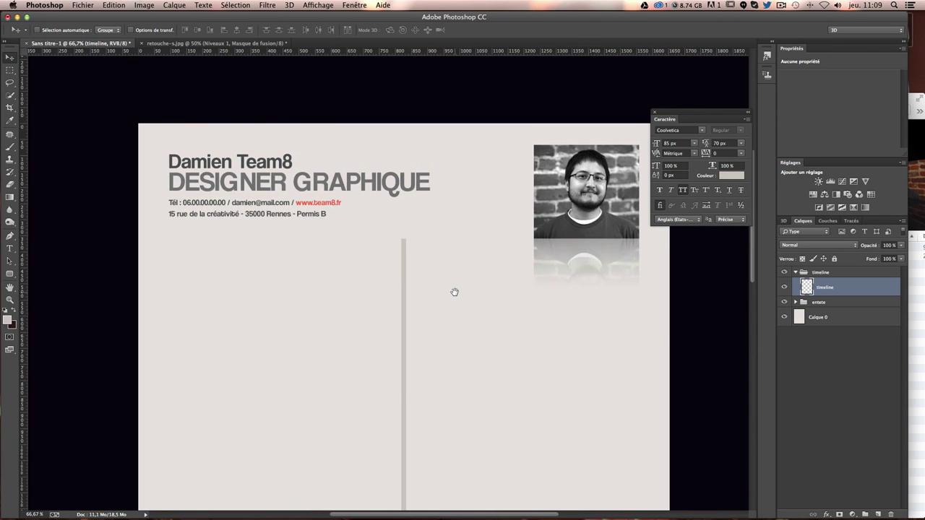
pyautogui.moveTo(456, 271)
pyautogui.mouseDown()
pyautogui.moveTo(440, 282)
pyautogui.moveTo(433, 256)
pyautogui.mouseUp()
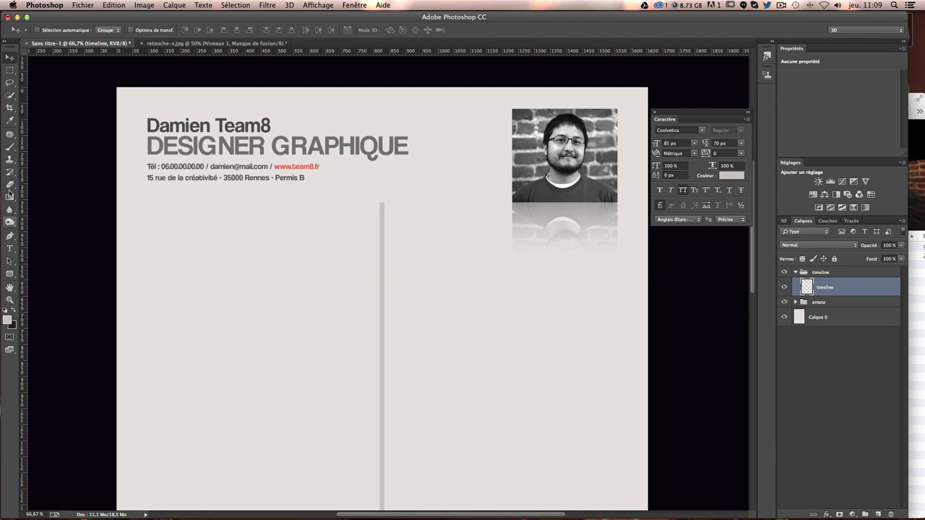
# Create a 375 × 75 px rounded rectangle with 5 px corners beside the timeline bar.
pyautogui.click(10, 276)
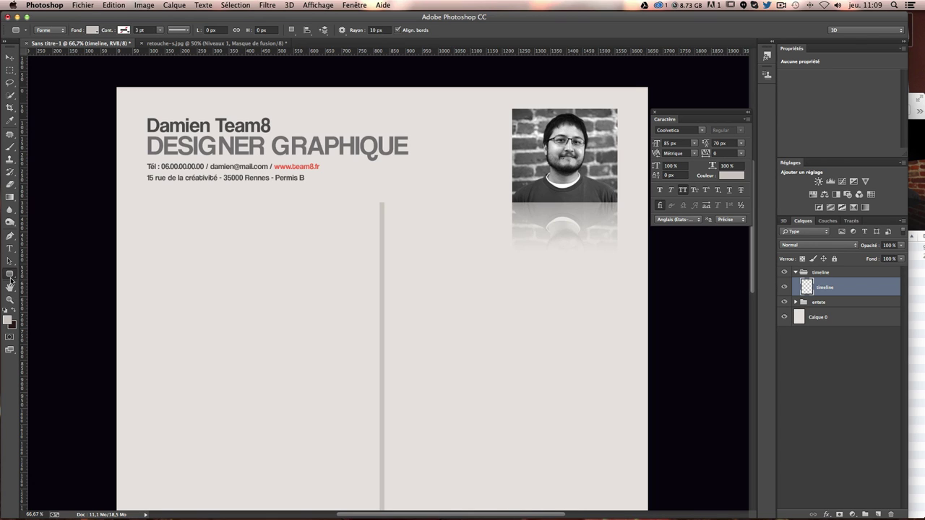
pyautogui.rightClick(10, 276)
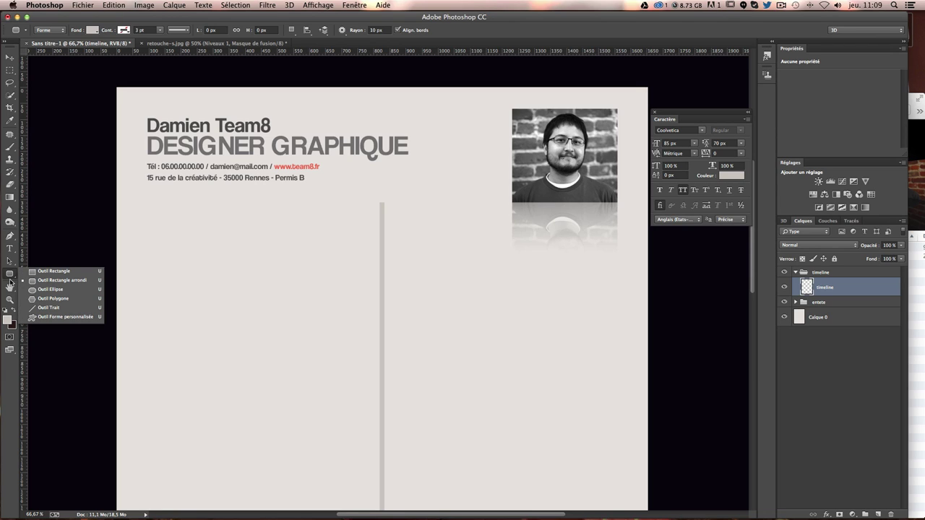
pyautogui.click(55, 285)
pyautogui.click(246, 295)
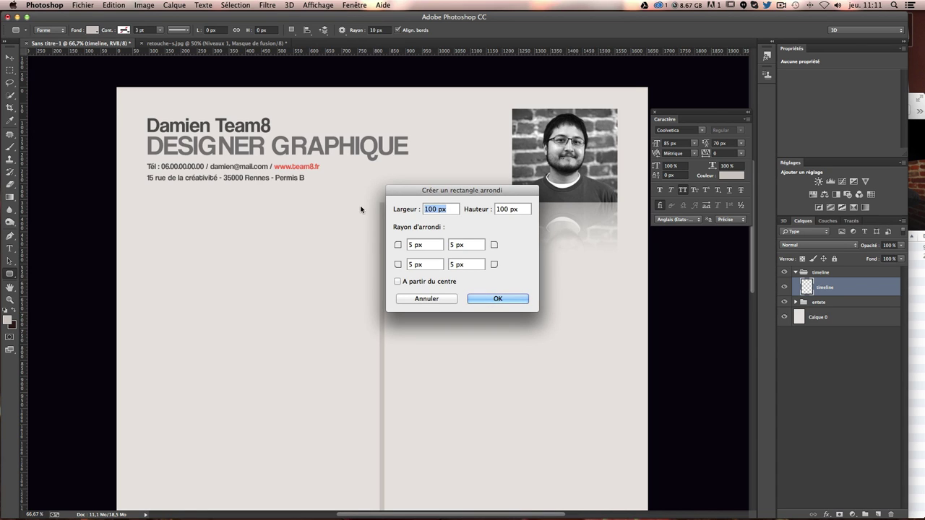
pyautogui.write('375')
pyautogui.press('Tab')
pyautogui.write('75')
pyautogui.click(487, 299)
pyautogui.click(10, 57)
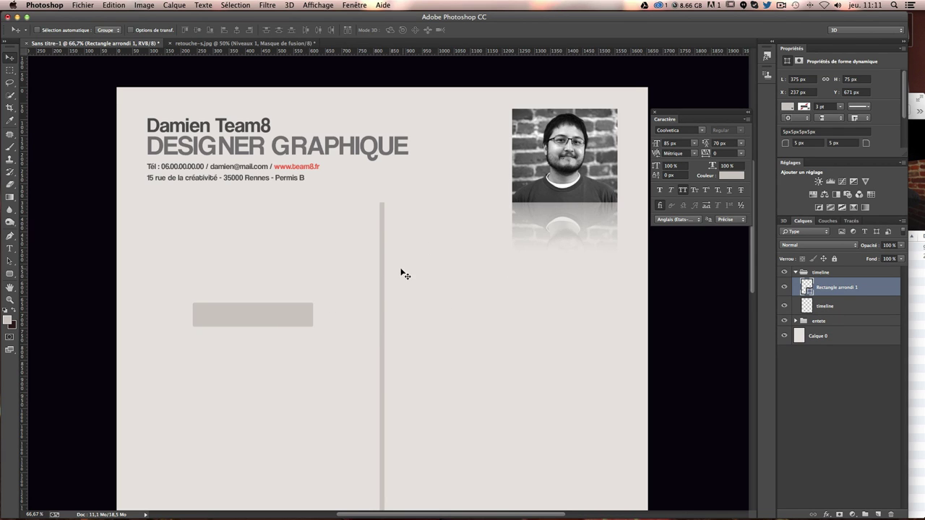
# Undo a trial move and set the rectangle's corner radius to 10 px.
pyautogui.moveTo(337, 326); pyautogui.dragTo(487, 235)
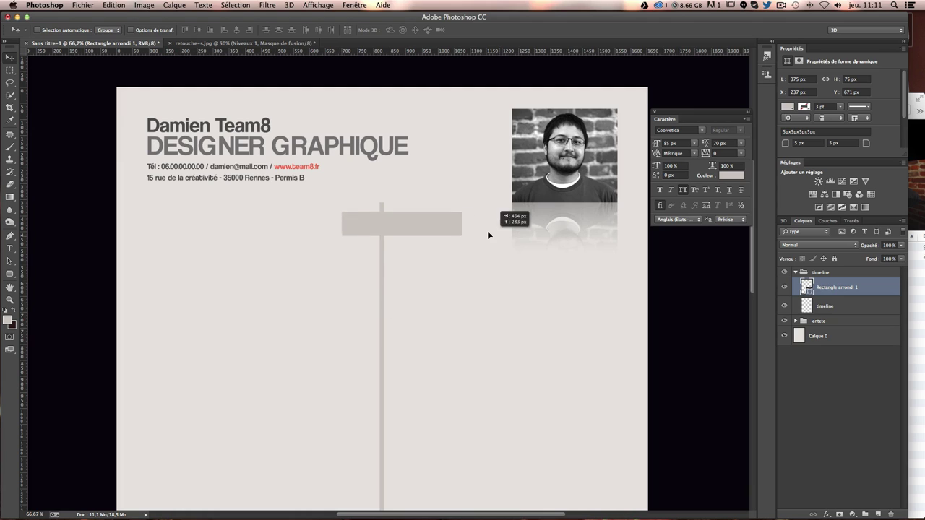
pyautogui.hotkey('ctrl', 'z')
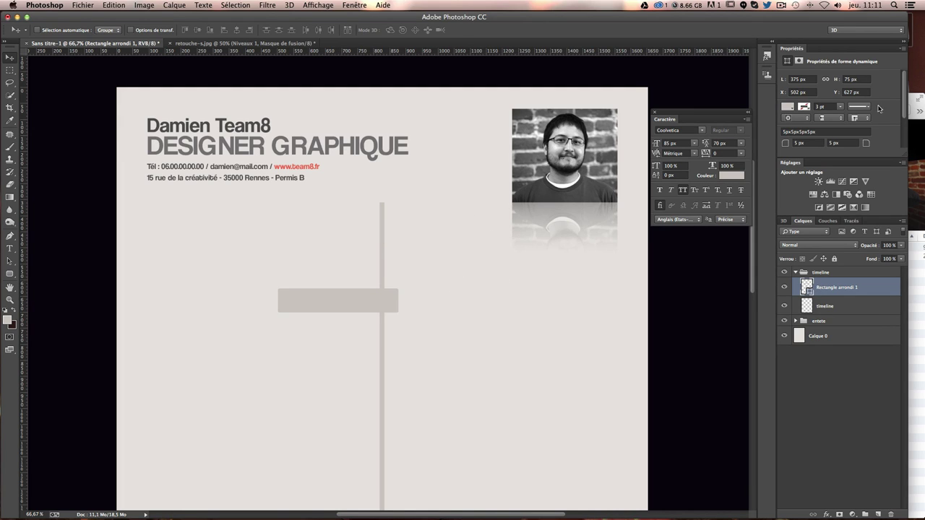
pyautogui.click(812, 142)
pyautogui.doubleClick(810, 142)
pyautogui.write('5')
pyautogui.press('Return')
# Change the rectangle's fill to grey-brown #989383.
pyautogui.click(788, 109)
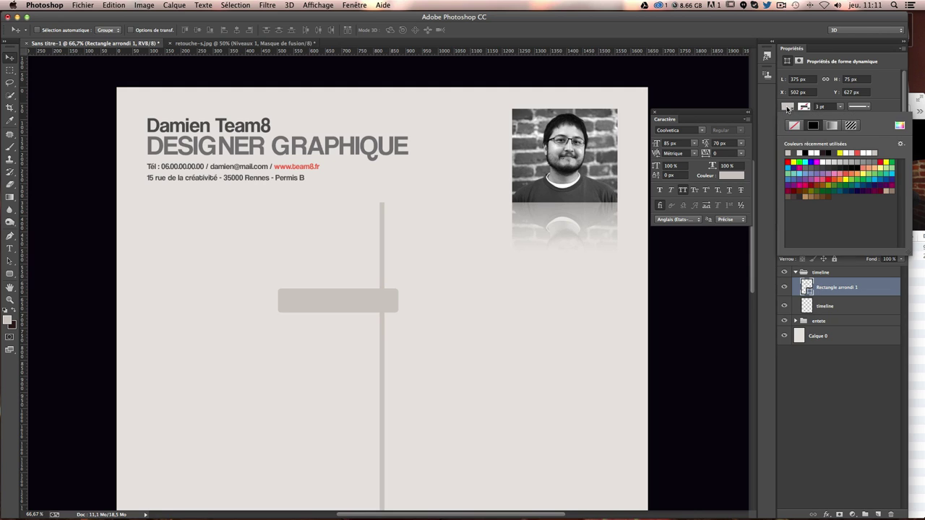
pyautogui.click(900, 127)
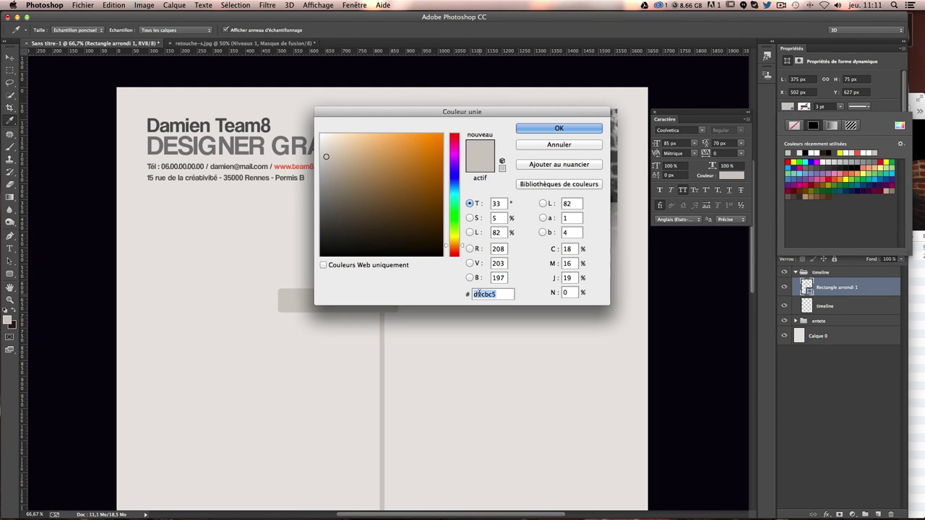
pyautogui.write('989')
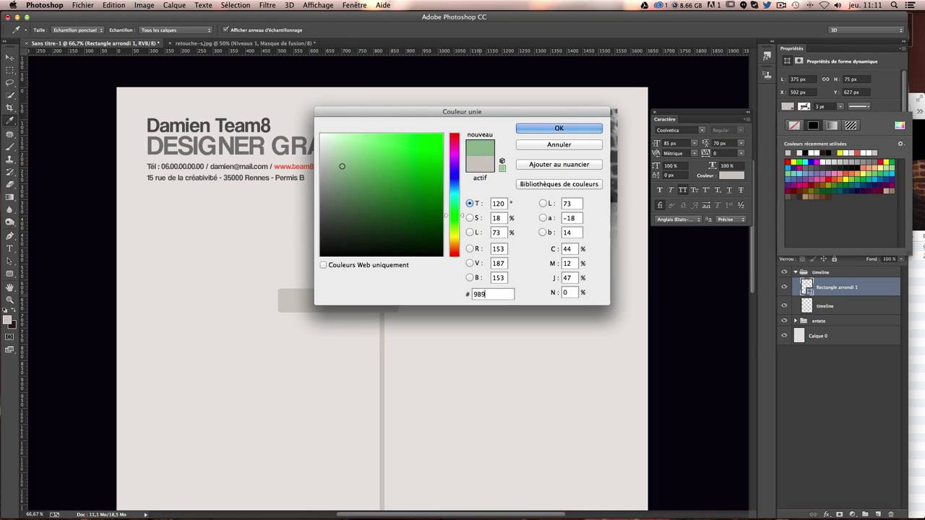
pyautogui.press('BackSpace')
pyautogui.press('BackSpace')
pyautogui.write('B938')
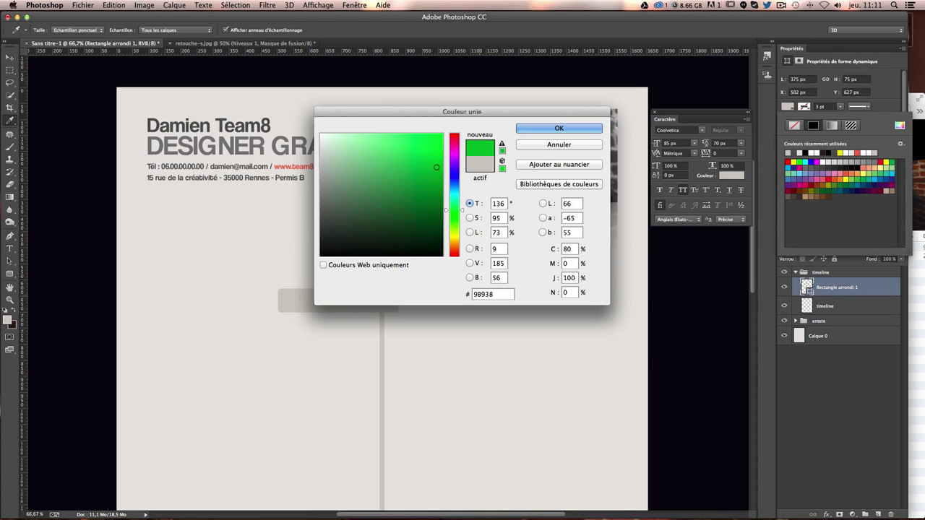
pyautogui.write('3')
pyautogui.press('Return')
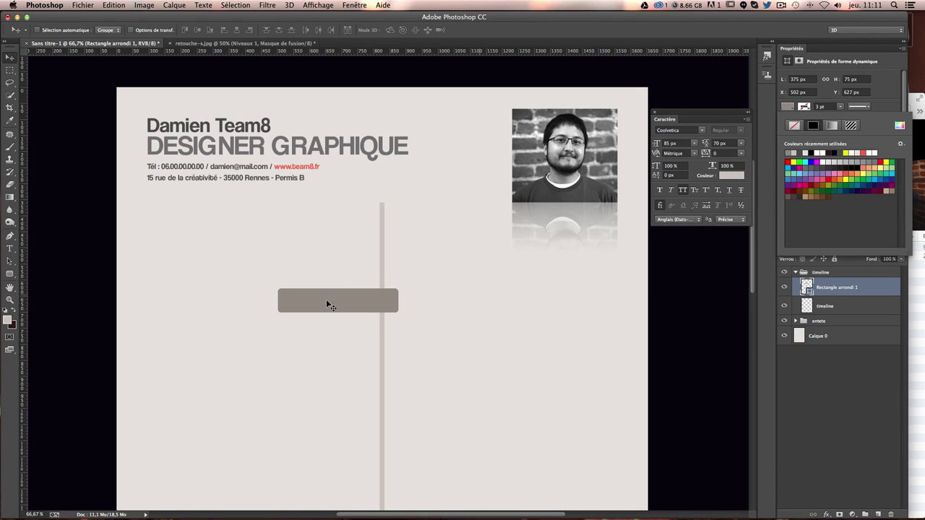
# Move the rounded rectangle onto the top end of the timeline bar and align it.
pyautogui.click(397, 313)
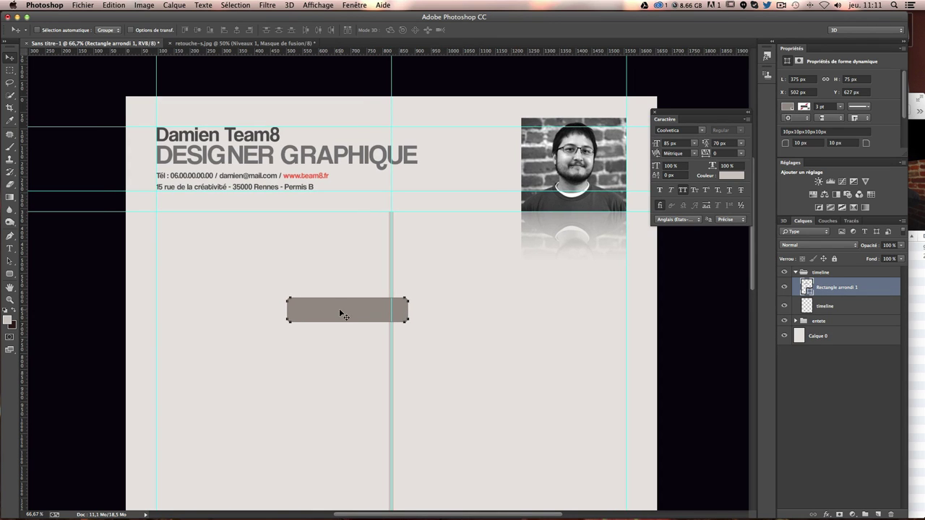
pyautogui.moveTo(341, 318); pyautogui.dragTo(387, 250)
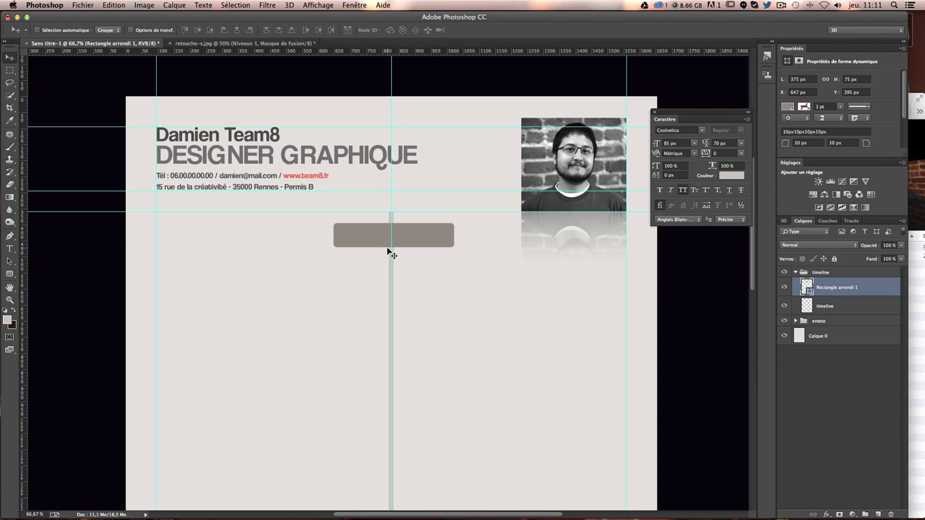
pyautogui.hotkey('ctrl', 't')
pyautogui.moveTo(369, 235); pyautogui.dragTo(367, 224)
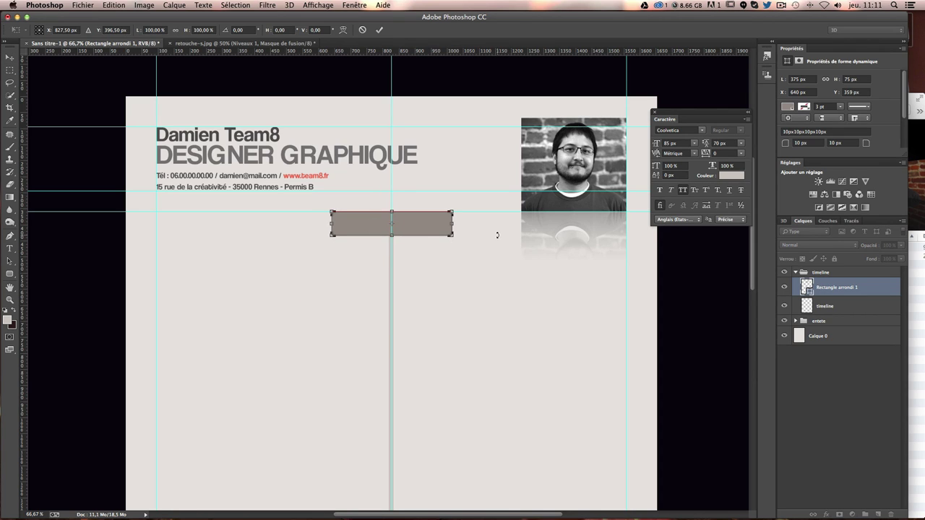
pyautogui.press('Return')
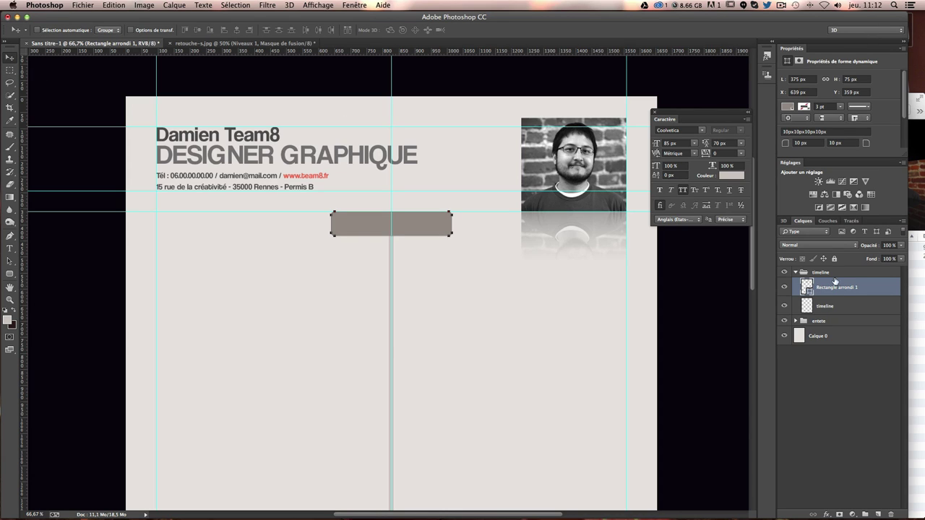
# Shift the timeline line layer down slightly and hide the guides.
pyautogui.click(832, 307)
pyautogui.moveTo(492, 161)
pyautogui.mouseDown()
pyautogui.moveTo(491, 201)
pyautogui.moveTo(496, 185)
pyautogui.mouseUp()
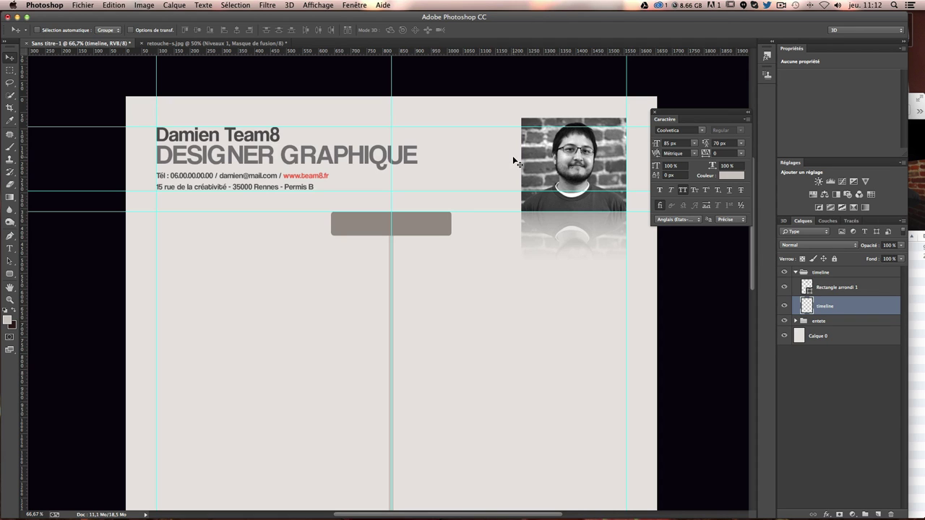
pyautogui.hotkey('ctrl', ';')
pyautogui.scroll(-5, 517, 308)
# Type EXPÉRIENCES on the grey rounded rectangle, fixing the mistyped É.
pyautogui.scroll(3, 521, 310)
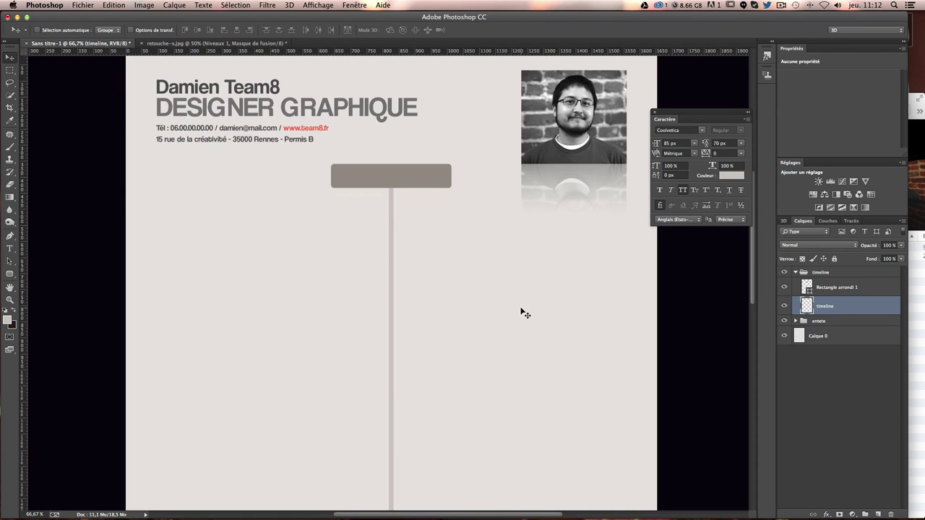
pyautogui.scroll(1, 521, 311)
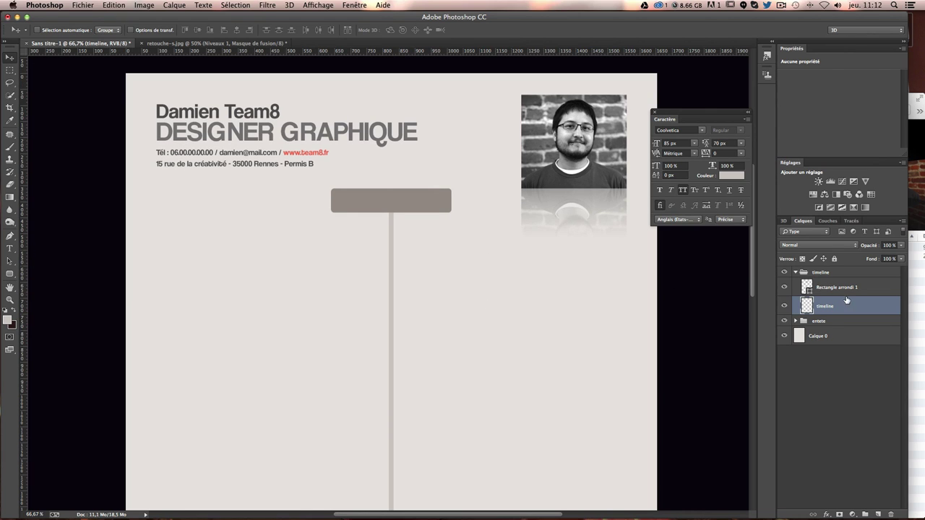
pyautogui.click(842, 290)
pyautogui.click(9, 249)
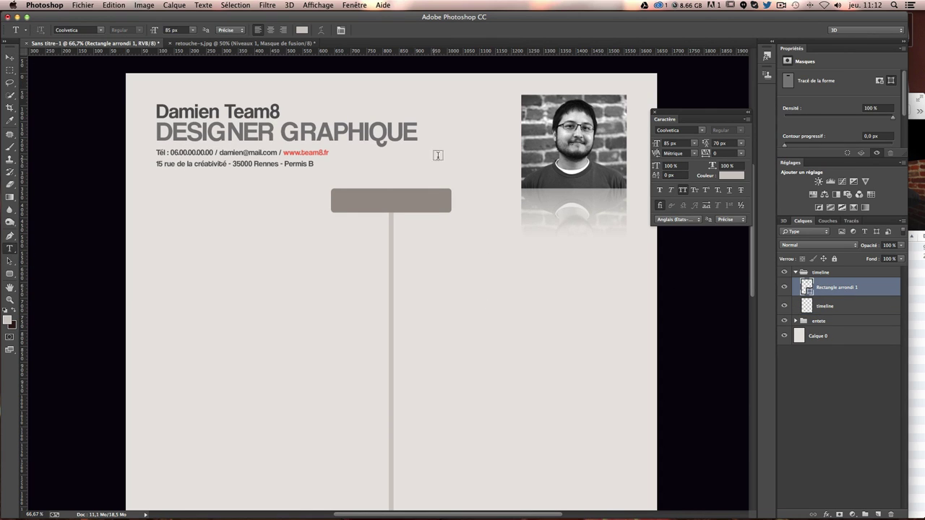
pyautogui.click(414, 204)
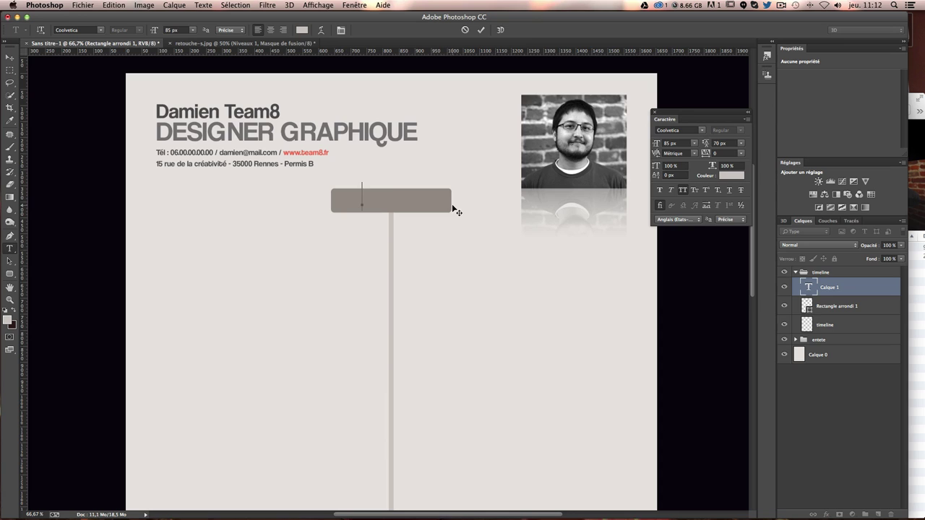
pyautogui.write('EXP')
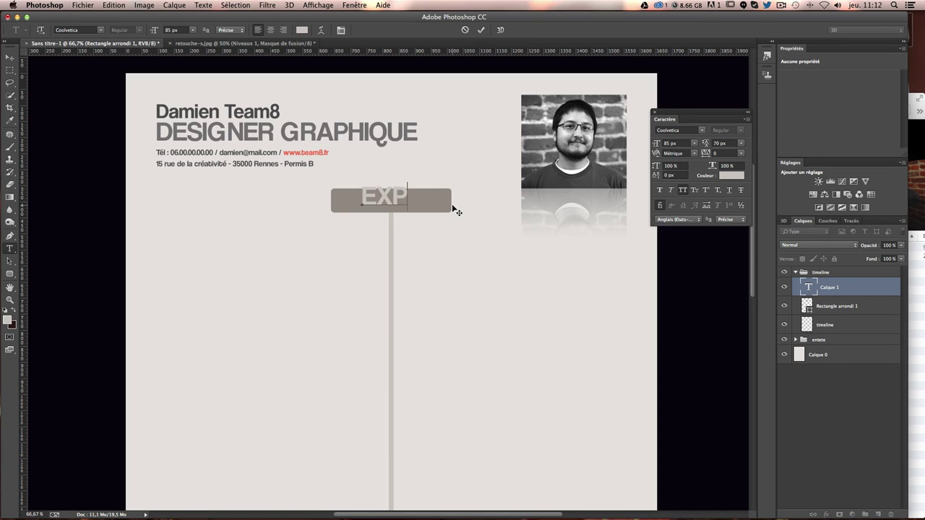
pyautogui.write('2RIENCES')
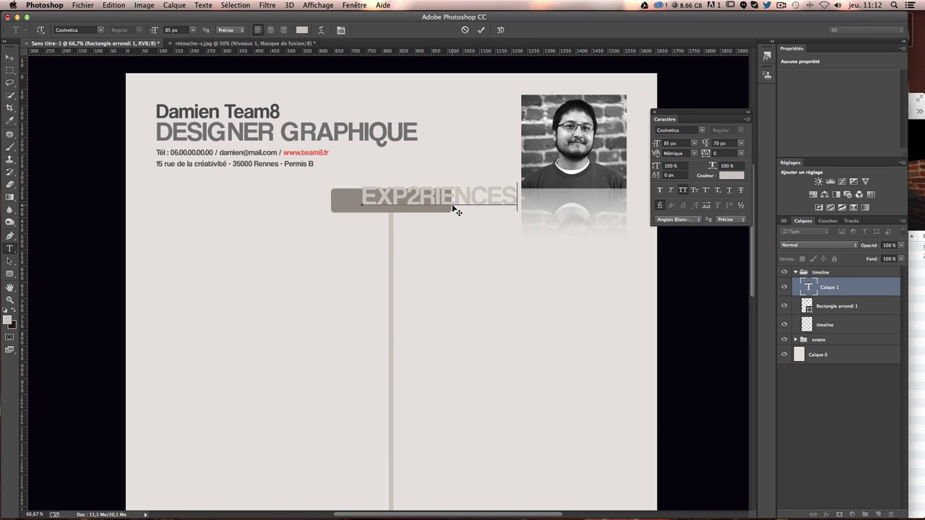
pyautogui.doubleClick(457, 203)
pyautogui.click(419, 197)
pyautogui.press('BackSpace')
pyautogui.write('É')
pyautogui.doubleClick(401, 196)
# Make the label text white #ffffff, turn off all caps, and retype it as 'Expériences'.
pyautogui.click(731, 175)
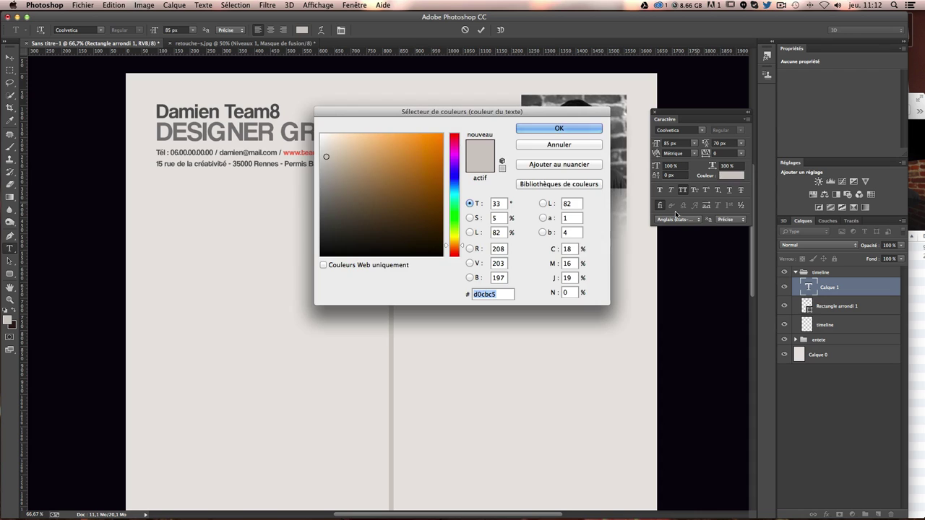
pyautogui.write('ffffff')
pyautogui.click(568, 128)
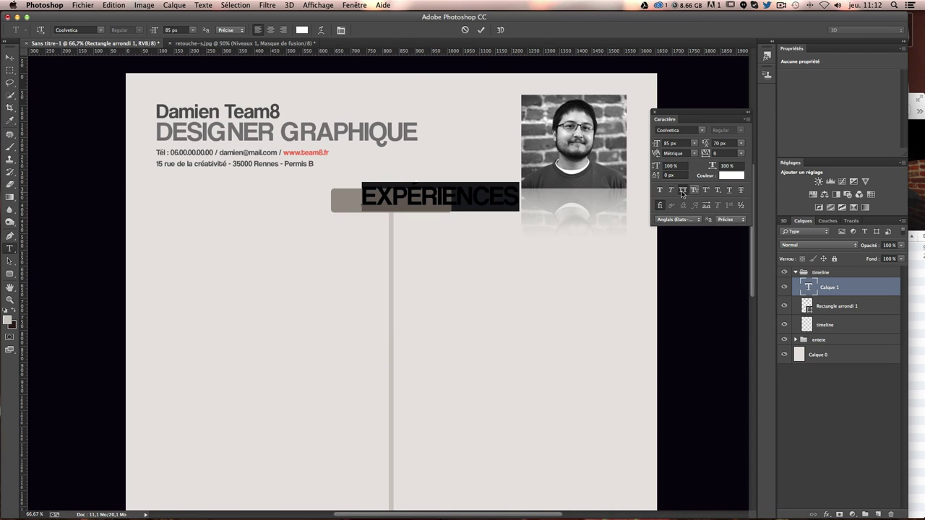
pyautogui.click(694, 191)
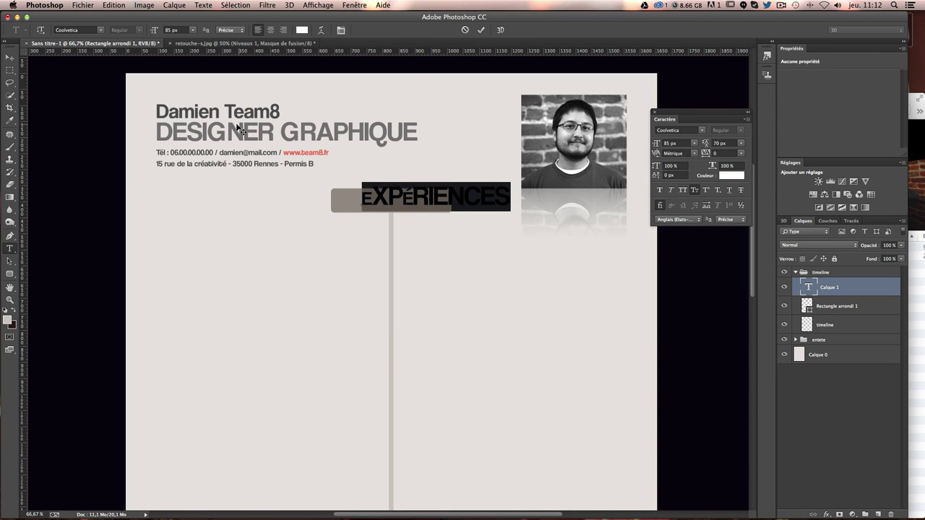
pyautogui.click(695, 191)
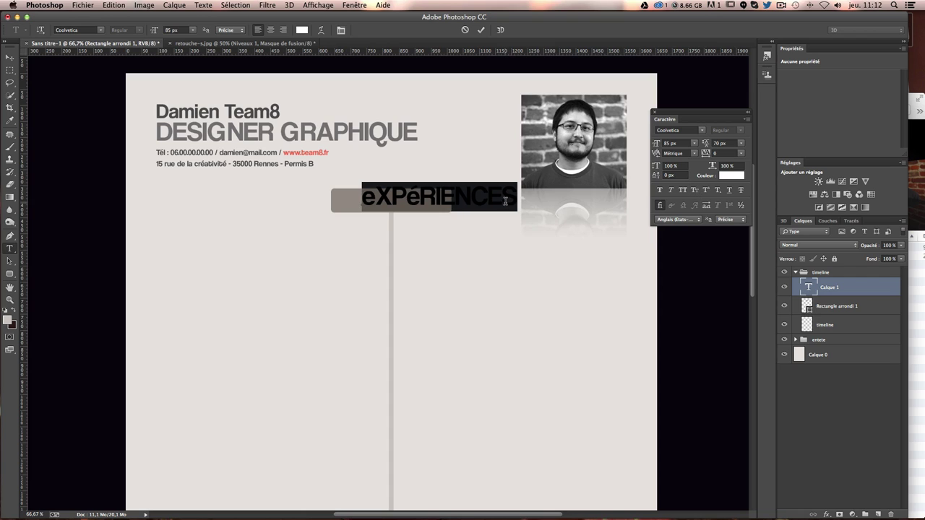
pyautogui.hotkey('ctrl', 'h')
pyautogui.doubleClick(473, 199)
pyautogui.write('E')
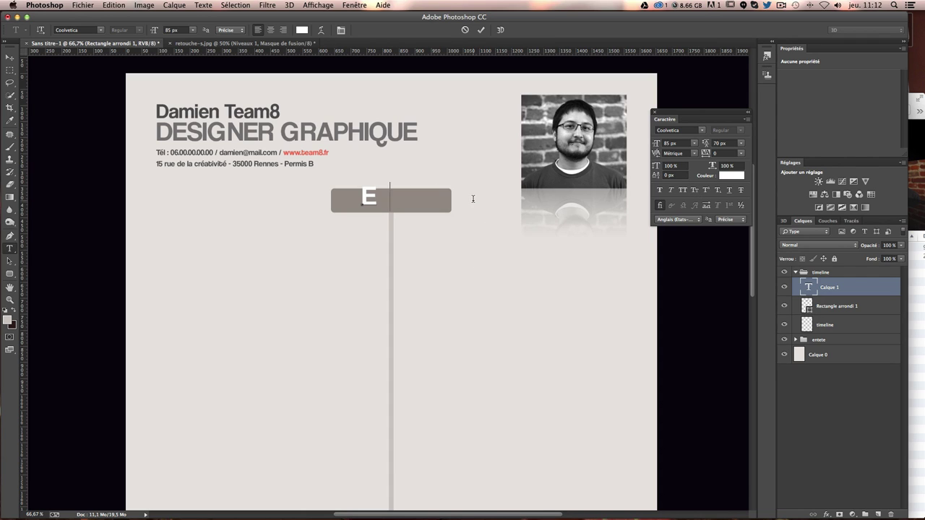
pyautogui.write('xpér')
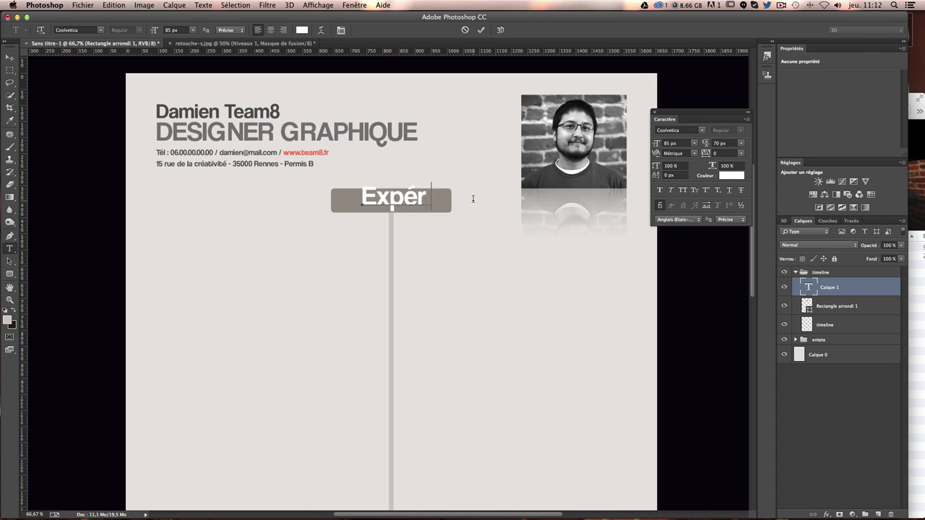
pyautogui.write('iences')
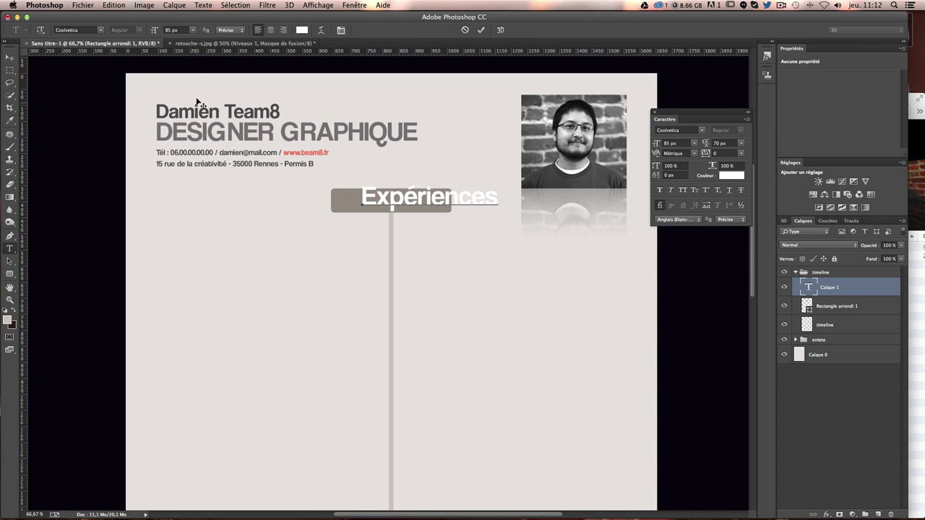
pyautogui.click(9, 57)
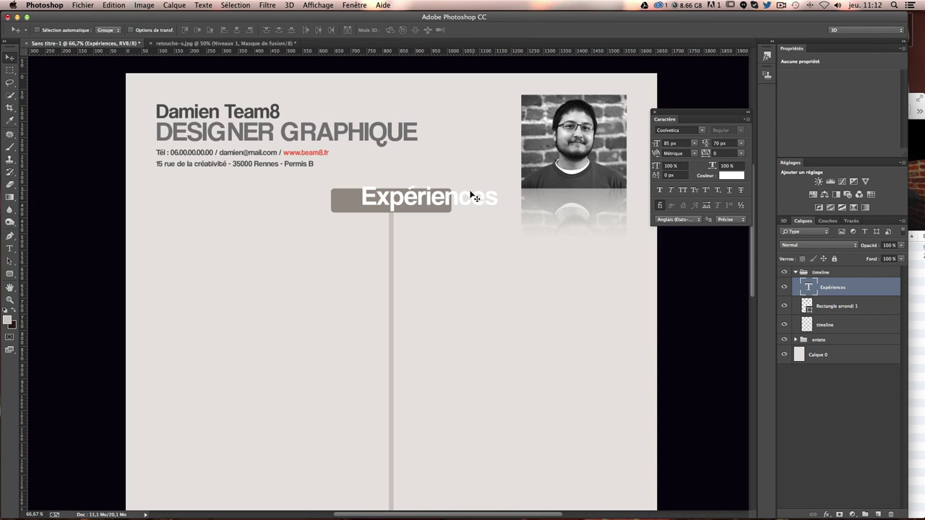
# Set the Expériences text size to 40 px.
pyautogui.click(678, 143)
pyautogui.write('40')
pyautogui.press('Return')
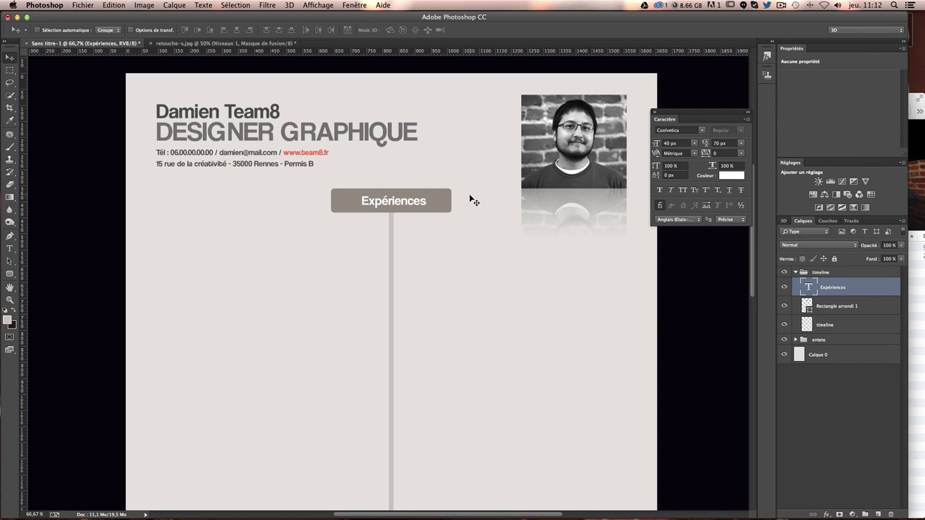
# Centre the text in the grey label by dragging it and nudging it right and down.
pyautogui.moveTo(471, 197); pyautogui.dragTo(465, 197)
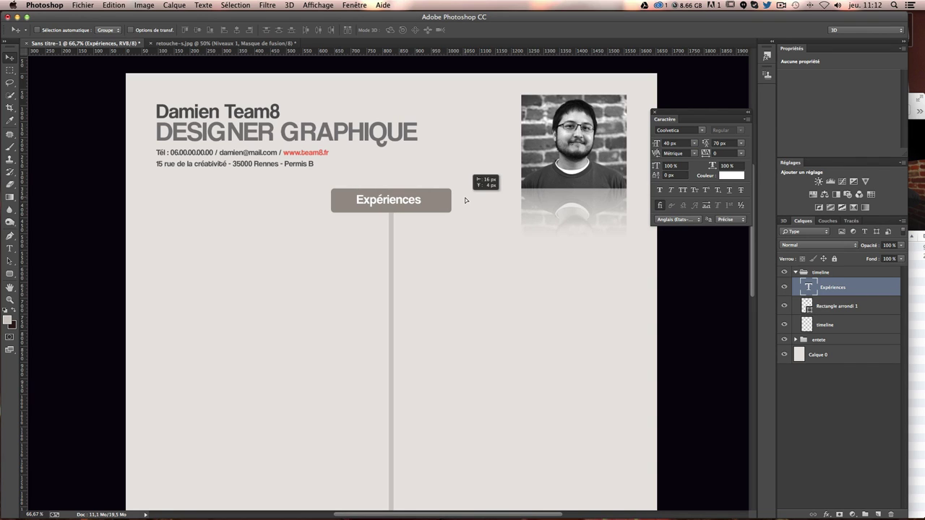
pyautogui.hotkey('ctrl', ';')
pyautogui.hotkey('ctrl', 't')
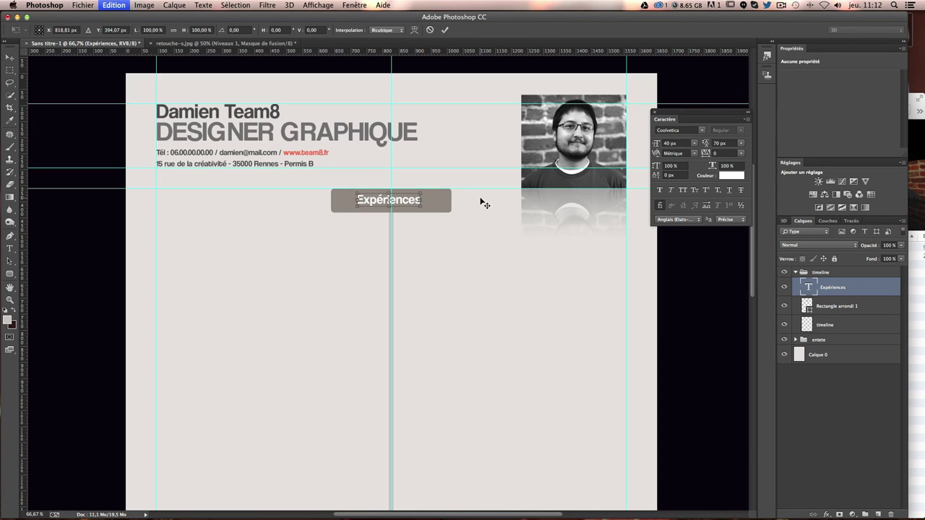
pyautogui.press('Right')
pyautogui.press('Right')
pyautogui.press('Right')
pyautogui.press('Right')
pyautogui.press('Return')
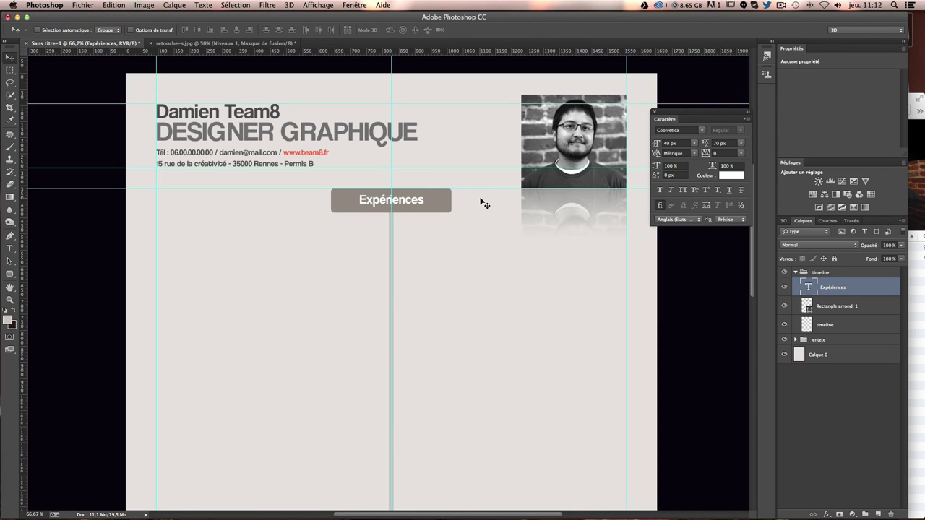
pyautogui.hotkey('ctrl', ';')
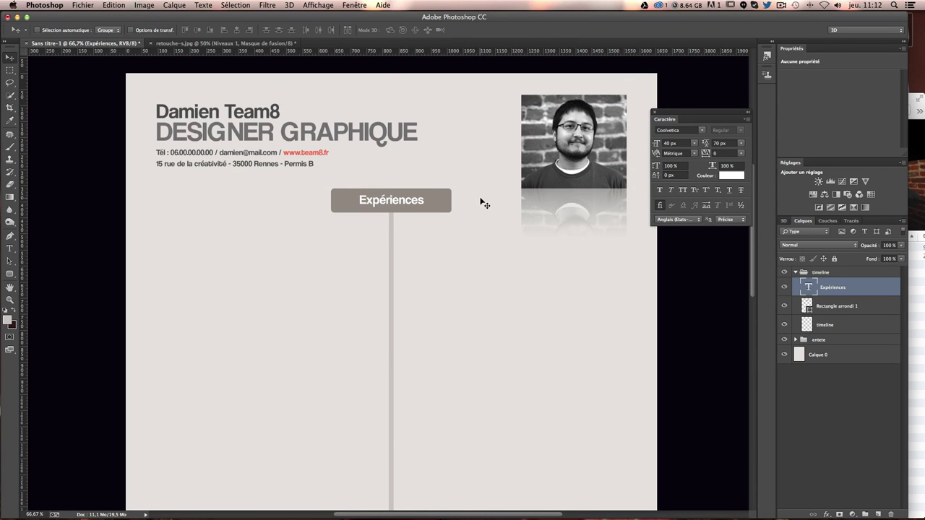
pyautogui.press('Down')
# Create a new empty layer named 'puce' in the timeline group.
pyautogui.click(861, 494)
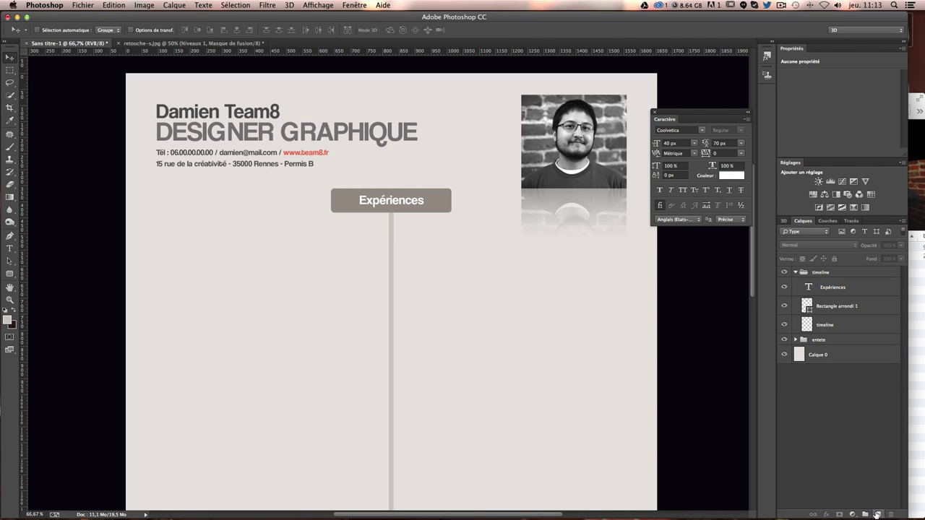
pyautogui.click(878, 515)
pyautogui.doubleClick(828, 287)
pyautogui.write('puce')
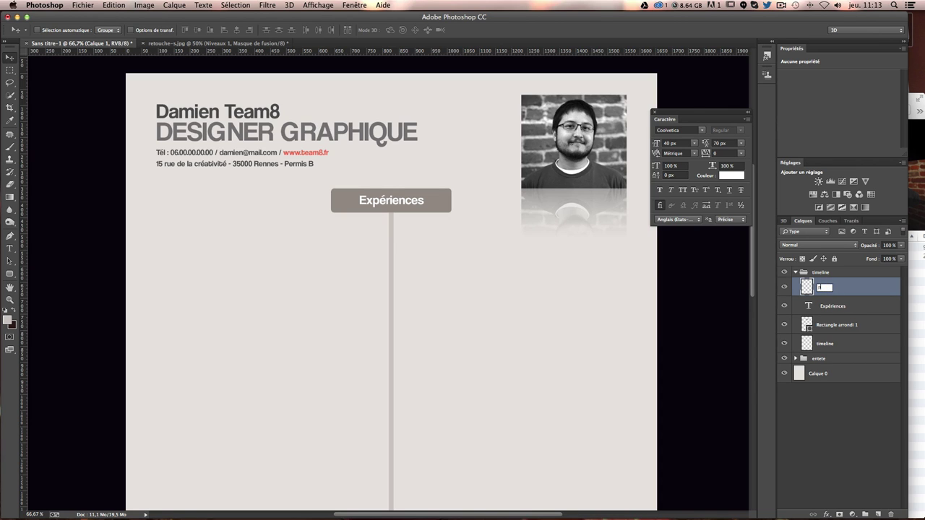
pyautogui.press('Return')
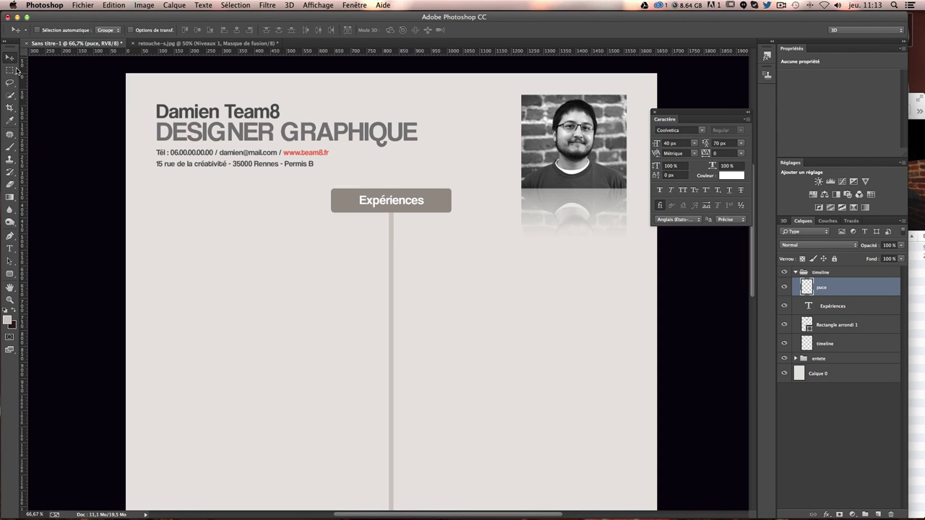
# Draw a 36 px circular elliptical selection on the timeline.
pyautogui.moveTo(9, 70); pyautogui.dragTo(51, 78)
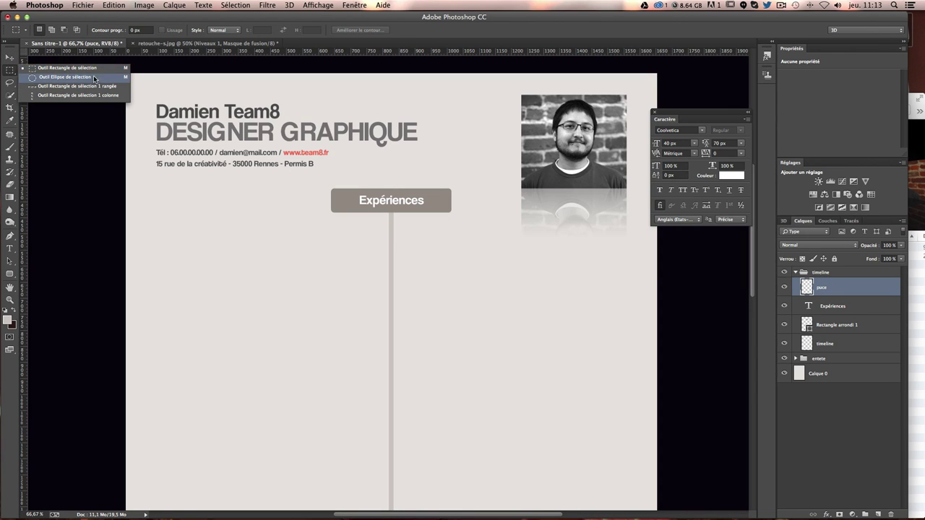
pyautogui.click(63, 76)
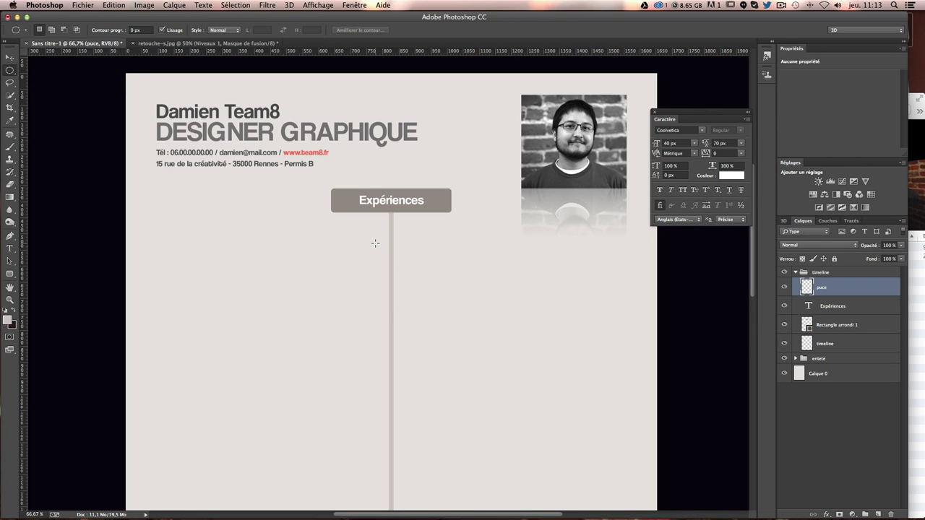
pyautogui.moveTo(382, 243); pyautogui.dragTo(396, 254)
pyautogui.moveTo(396, 254); pyautogui.dragTo(396, 253)
pyautogui.hscroll(-2, 55, 301)
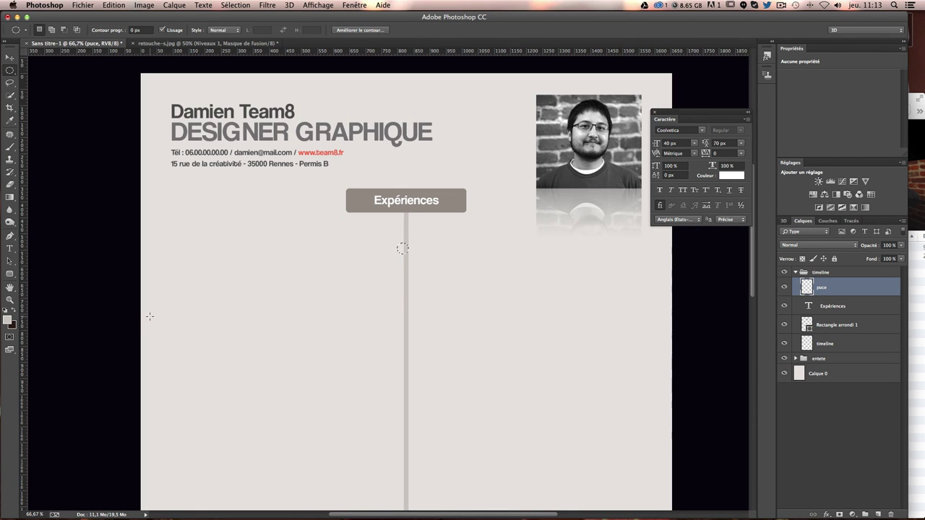
# Fill the circle with cyan #30C3E1, deselect, and move the dot onto the timeline line.
pyautogui.click(8, 321)
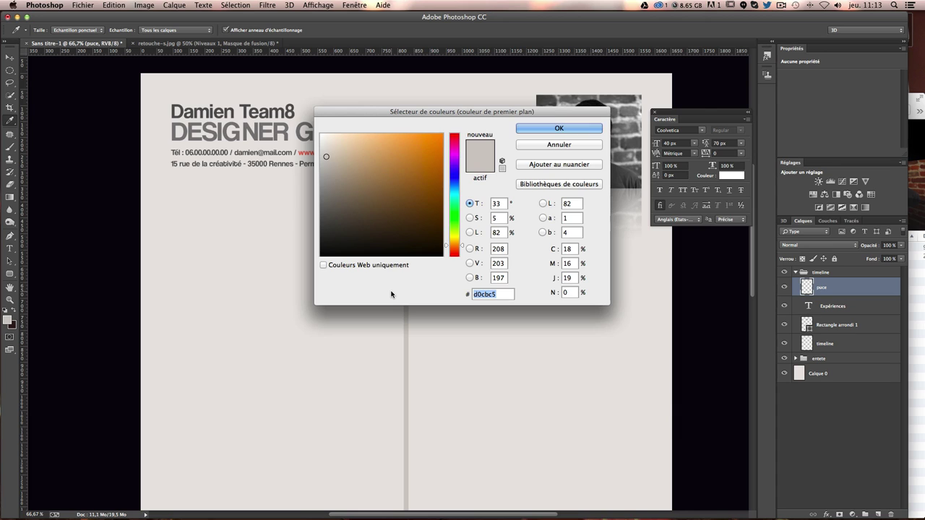
pyautogui.write('30')
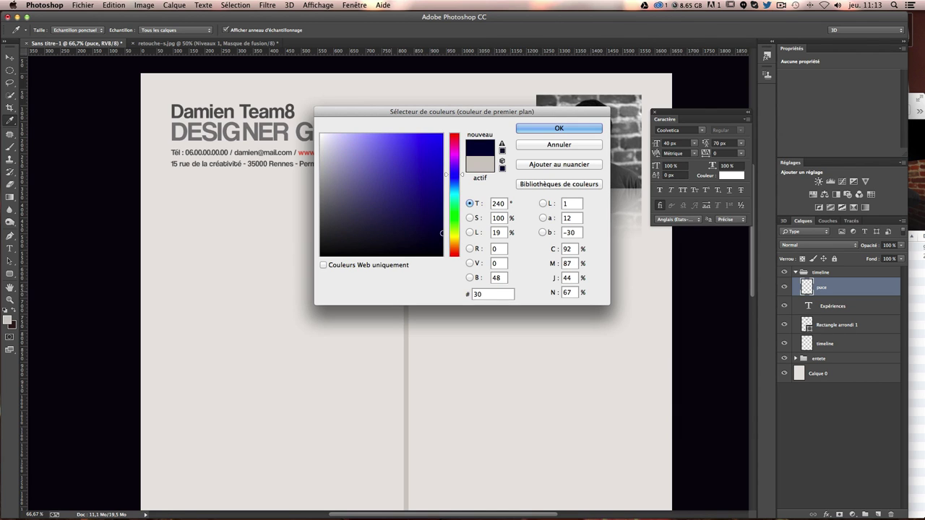
pyautogui.write('C3E1')
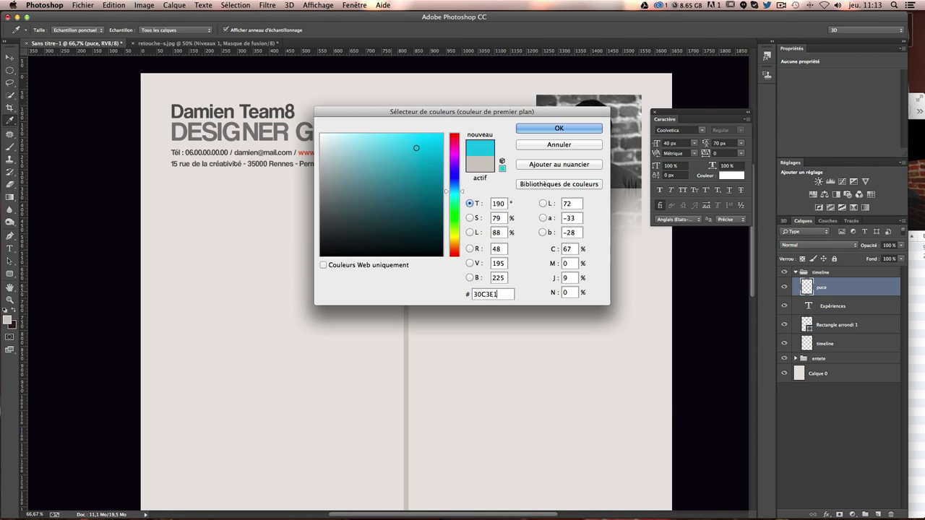
pyautogui.press('Return')
pyautogui.hotkey('shift', 'F5')
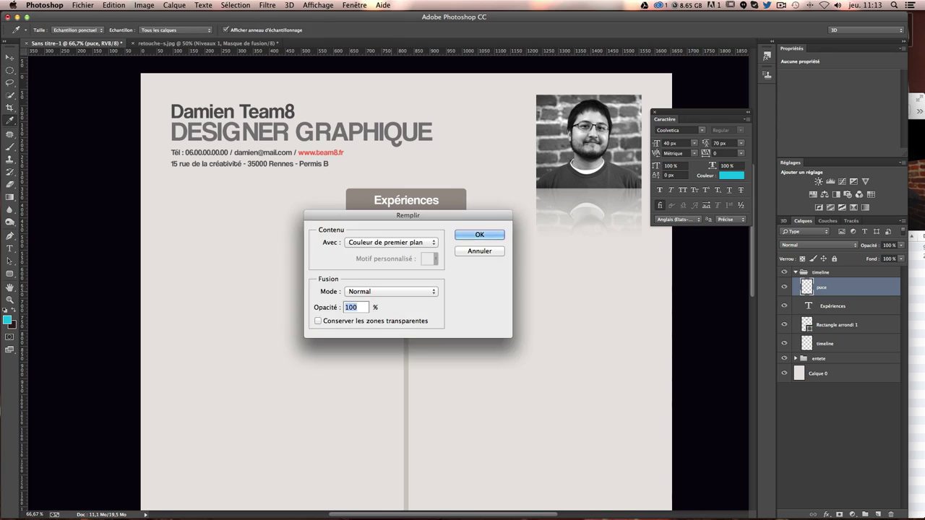
pyautogui.press('Return')
pyautogui.hotkey('ctrl', 'd')
pyautogui.click(9, 58)
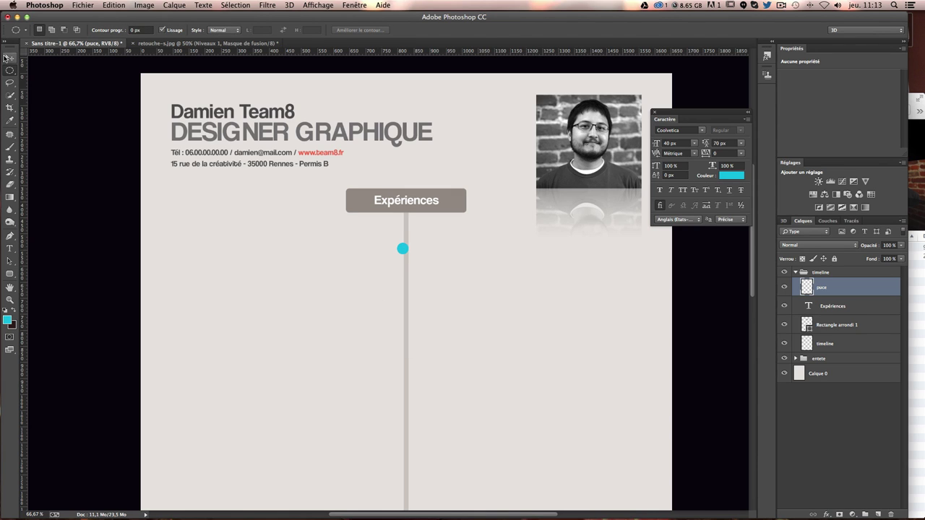
pyautogui.moveTo(428, 304); pyautogui.dragTo(431, 301)
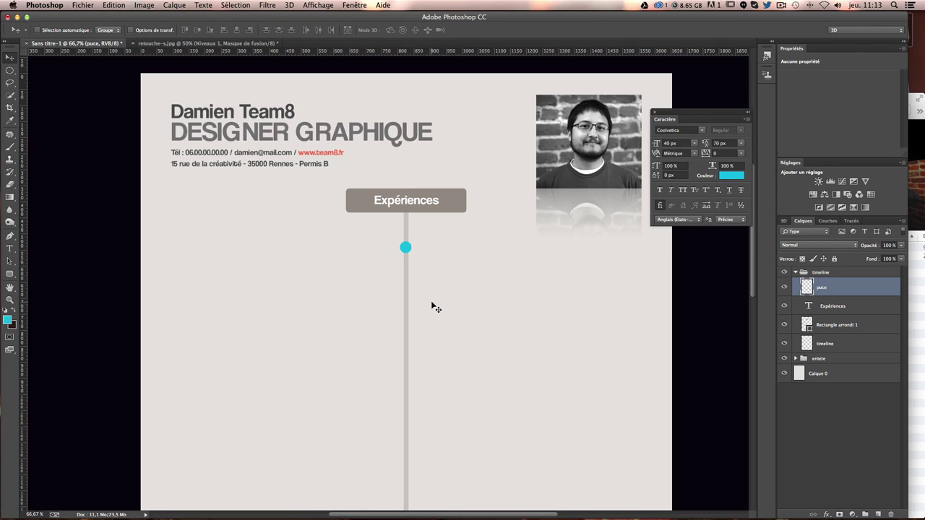
# Give the puce dot a 6 px stroke in the timeline's grey #d0cbc5.
pyautogui.press('Up')
pyautogui.press('Up')
pyautogui.press('Up')
pyautogui.press('Up')
pyautogui.press('Up')
pyautogui.press('Up')
pyautogui.press('Up')
pyautogui.press('Up')
pyautogui.press('Up')
pyautogui.press('Up')
pyautogui.press('Up')
pyautogui.press('Up')
pyautogui.press('Up')
pyautogui.press('Up')
pyautogui.press('Up')
pyautogui.press('Up')
pyautogui.press('Up')
pyautogui.doubleClick(866, 290)
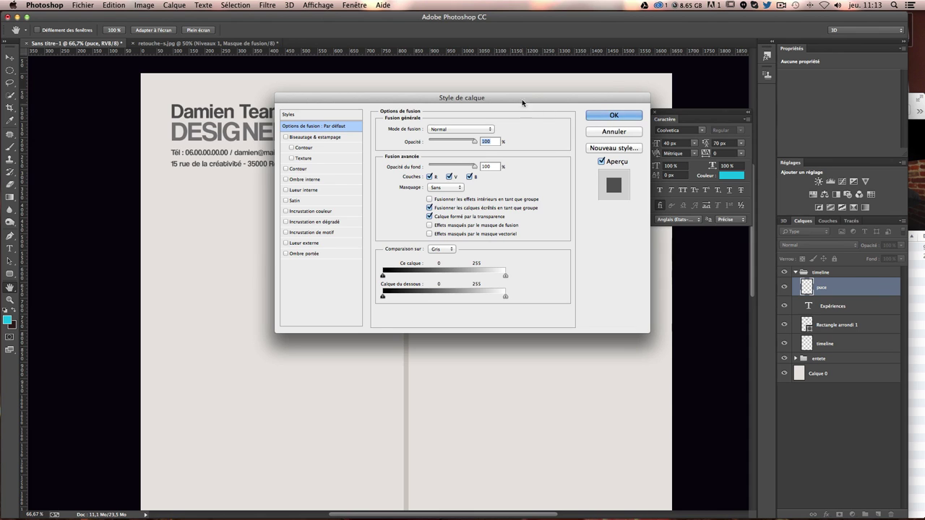
pyautogui.moveTo(522, 102); pyautogui.dragTo(626, 265)
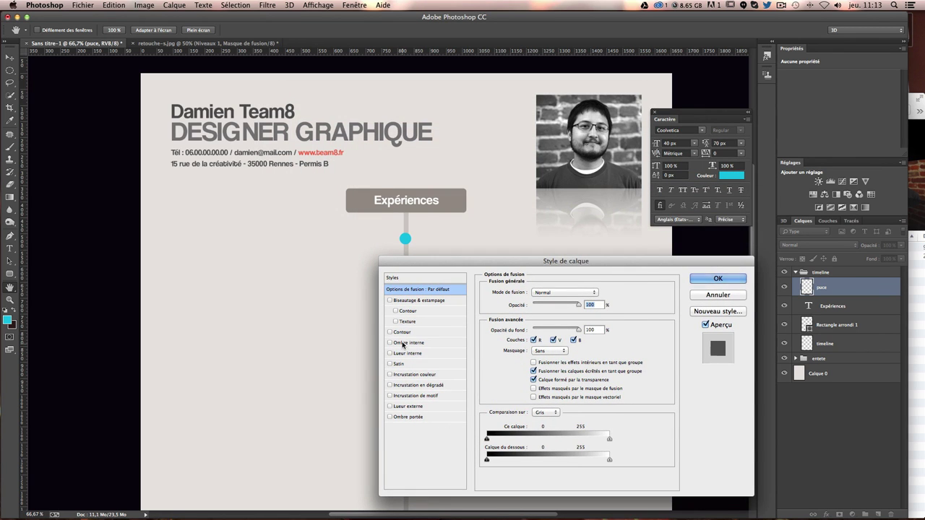
pyautogui.click(402, 332)
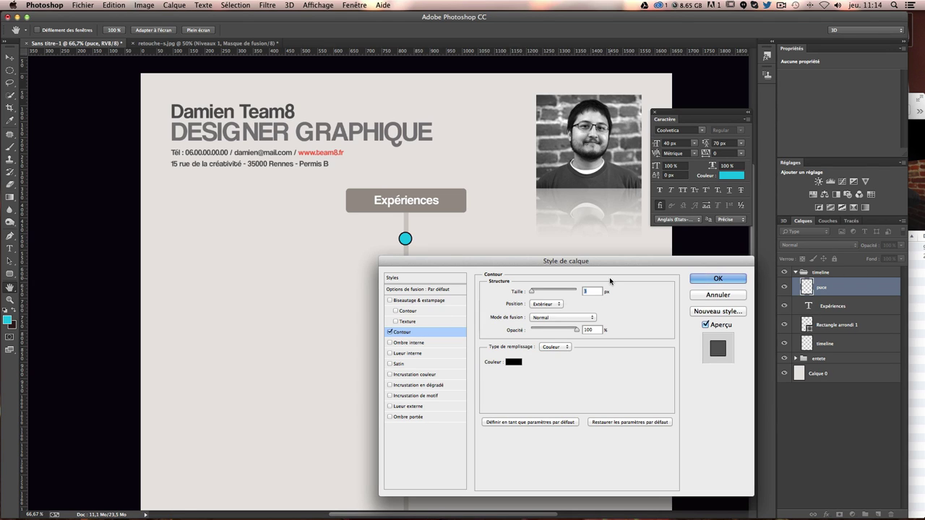
pyautogui.write('4')
pyautogui.click(517, 365)
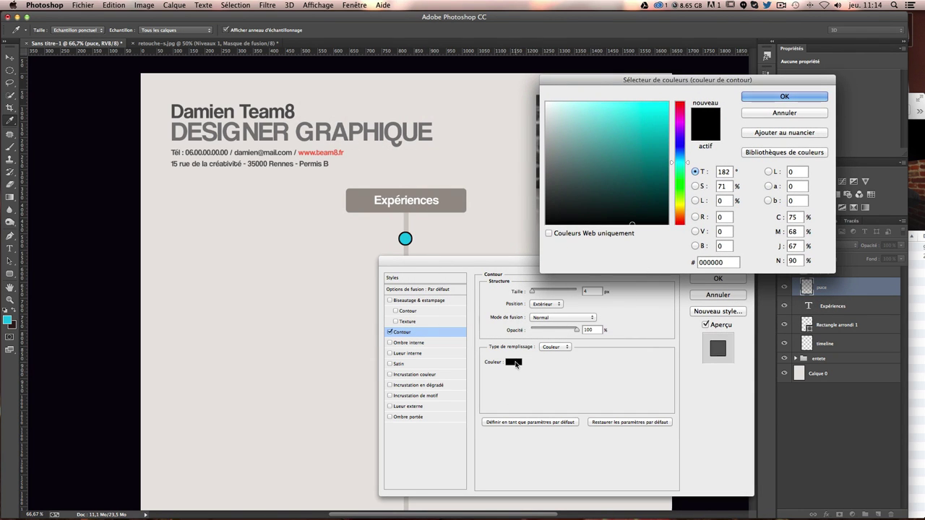
pyautogui.click(336, 253)
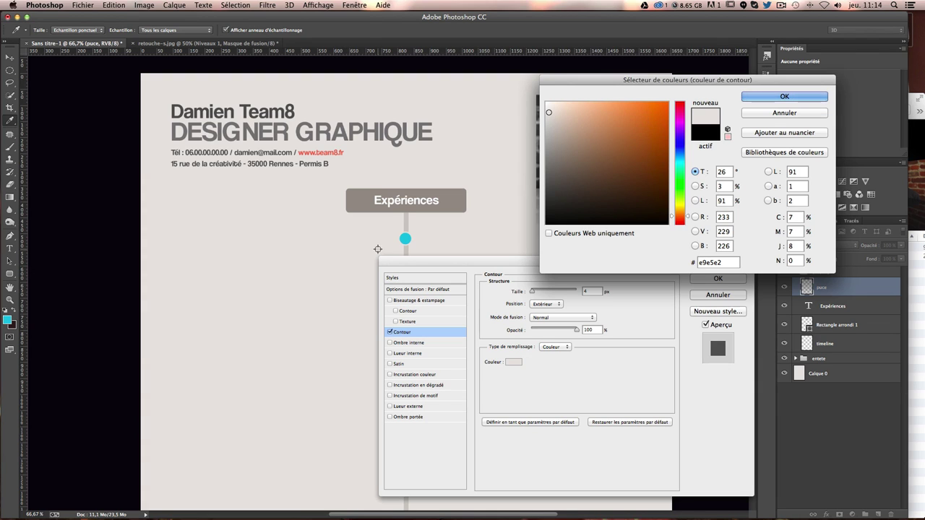
pyautogui.click(407, 224)
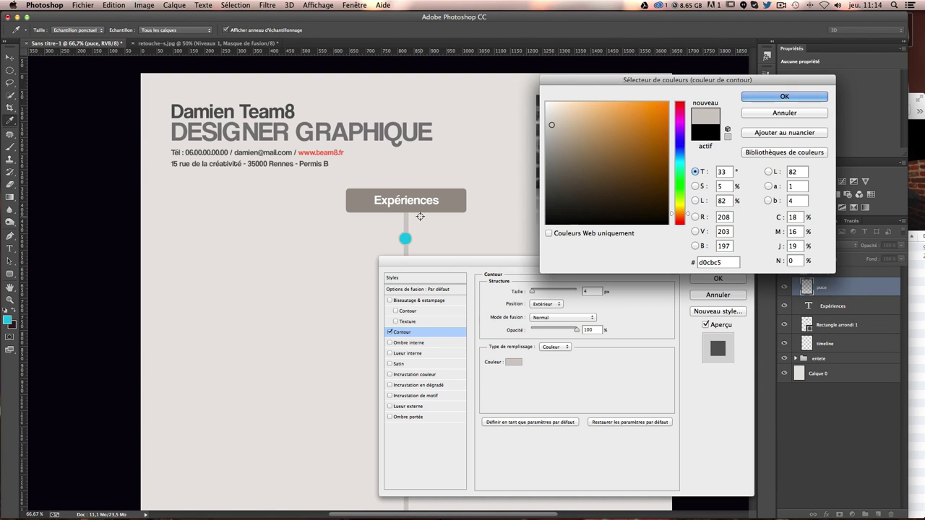
pyautogui.press('Return')
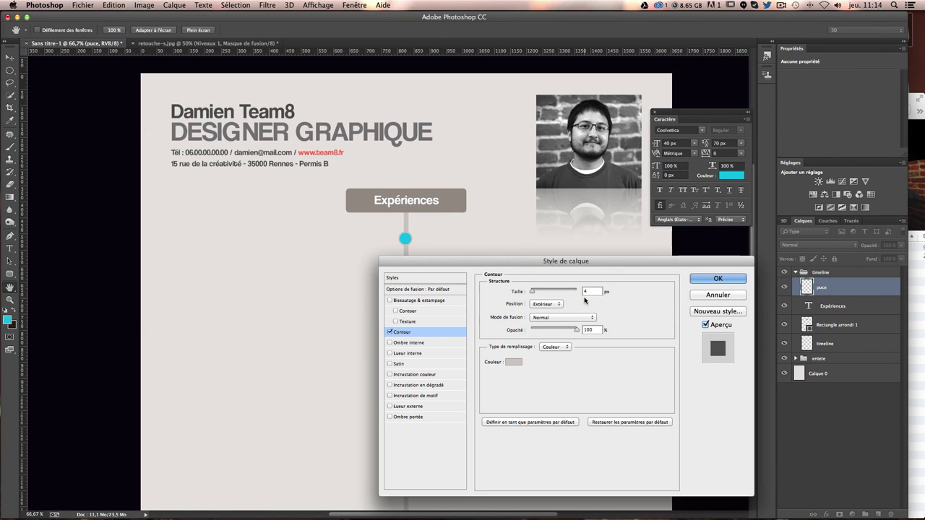
pyautogui.press('Up')
pyautogui.press('Up')
pyautogui.press('Return')
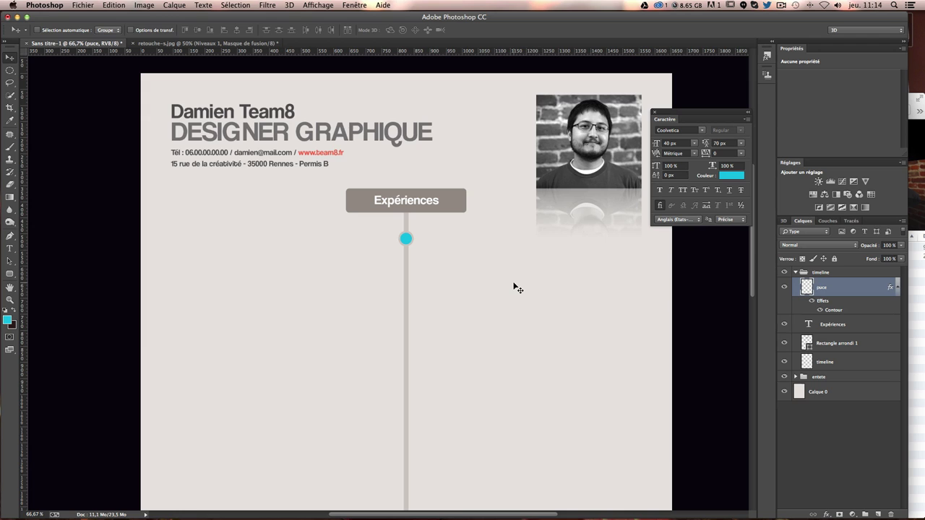
# Select the timeline group and Expériences layer, then open Layer Style for the timeline bar.
pyautogui.press('super+minus')
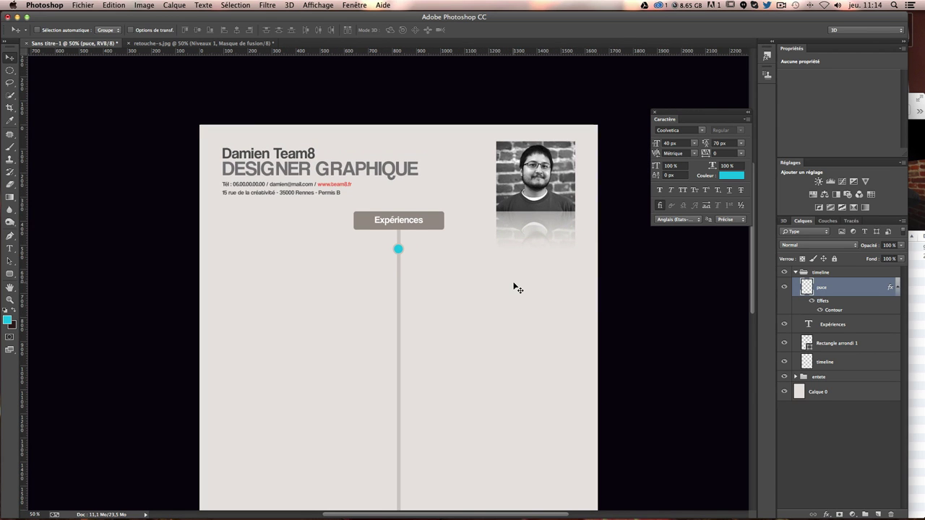
pyautogui.press('super+plus')
pyautogui.scroll(-5, 514, 289)
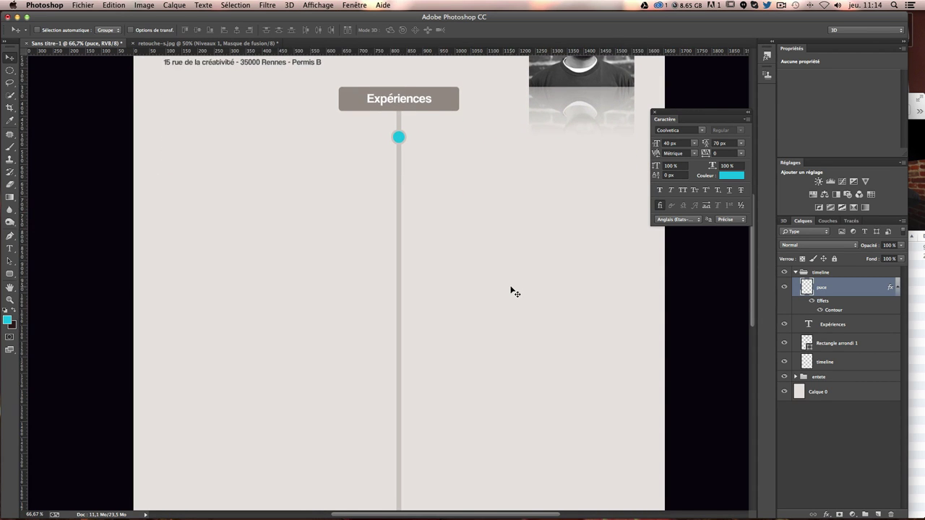
pyautogui.scroll(-2, 470, 326)
pyautogui.scroll(-3, 436, 361)
pyautogui.press('super+minus')
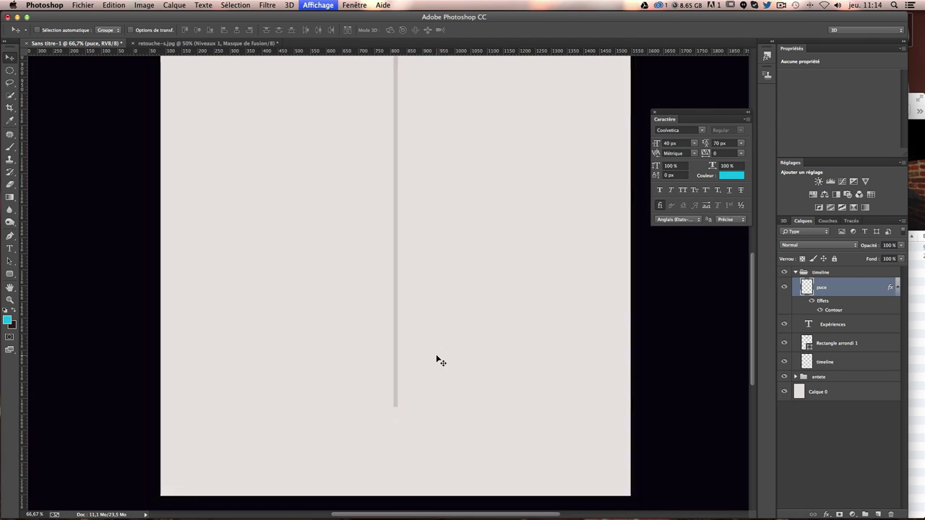
pyautogui.keyDown('super'); pyautogui.click(393, 273); pyautogui.keyUp('super')
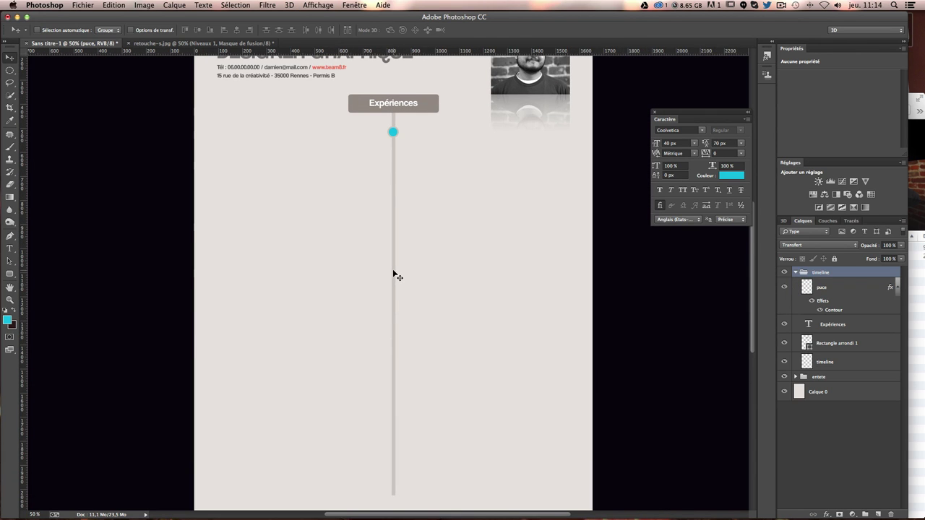
pyautogui.click(861, 331)
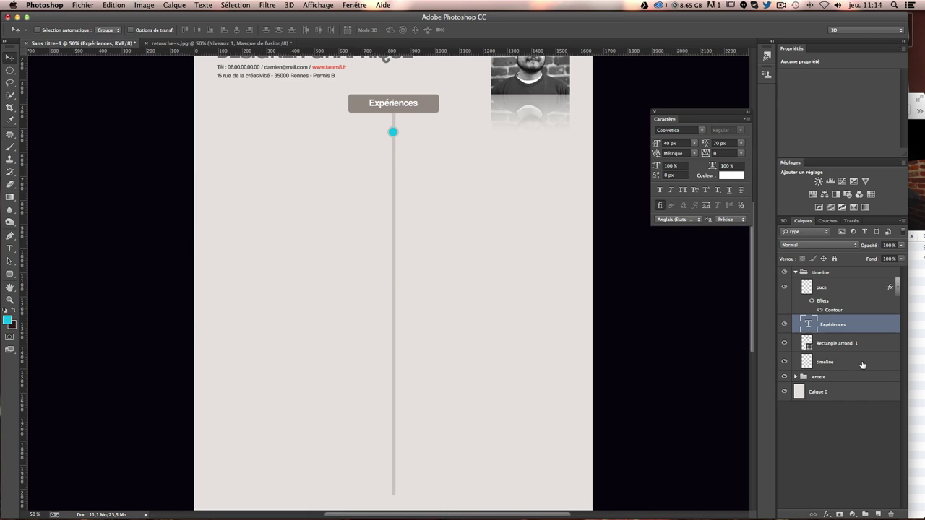
pyautogui.doubleClick(860, 364)
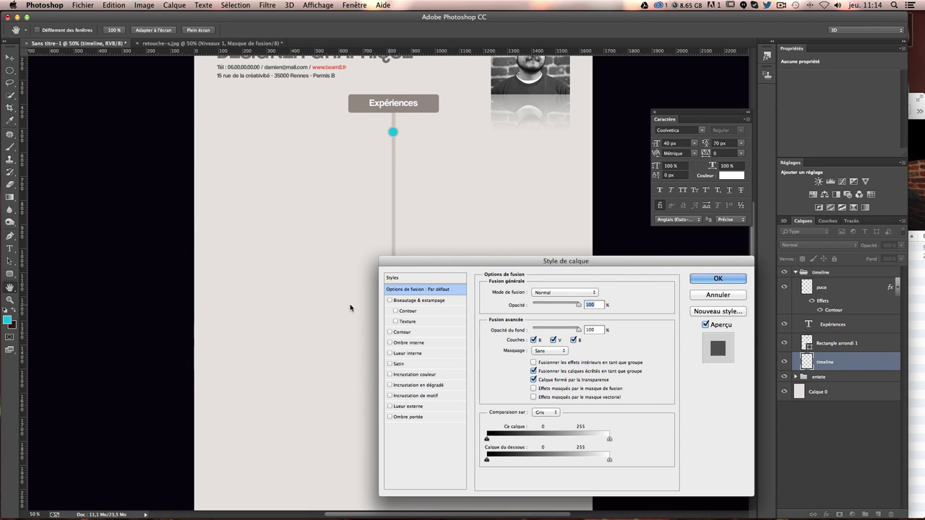
# Add a gradient overlay to the timeline bar at a -90° angle.
pyautogui.click(417, 385)
pyautogui.moveTo(538, 341); pyautogui.dragTo(530, 361)
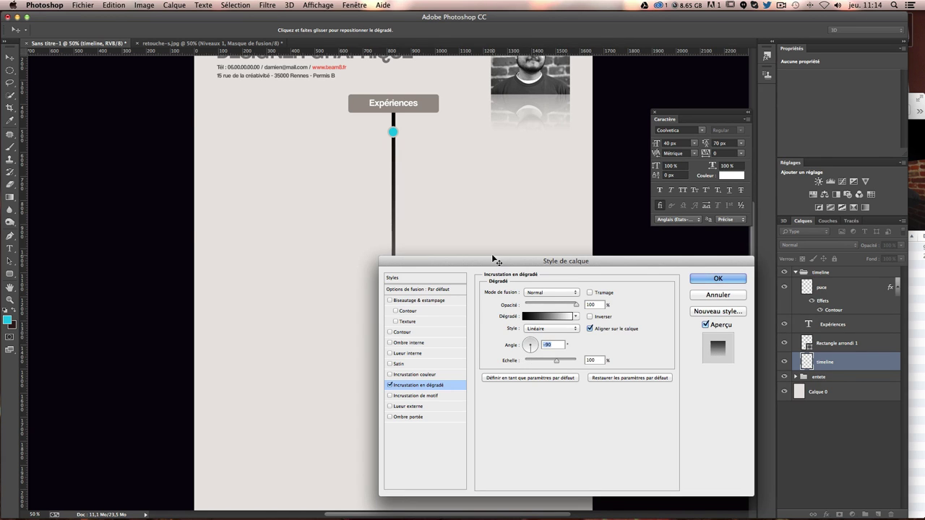
pyautogui.moveTo(493, 258)
pyautogui.mouseDown()
pyautogui.moveTo(610, 188)
pyautogui.moveTo(621, 145)
pyautogui.mouseUp()
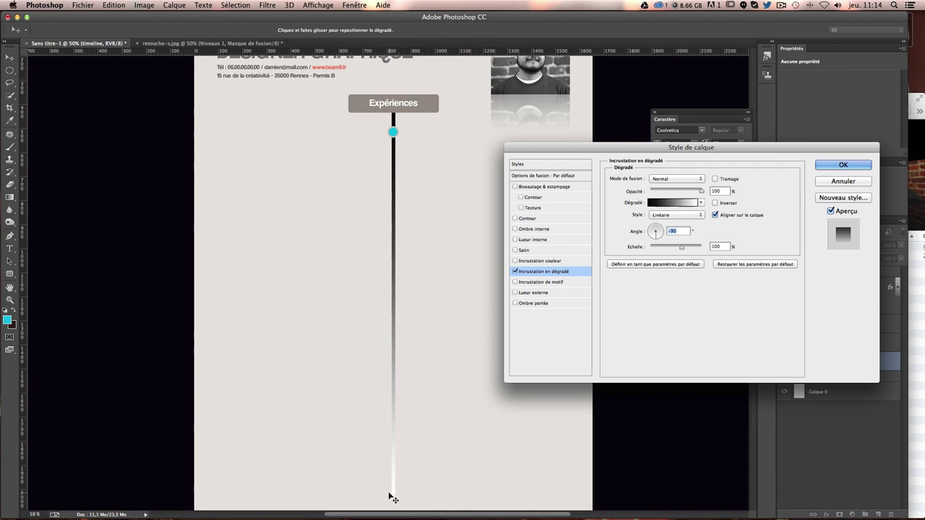
# Set the gradient's left stop to the light canvas grey sampled from the page.
pyautogui.click(663, 203)
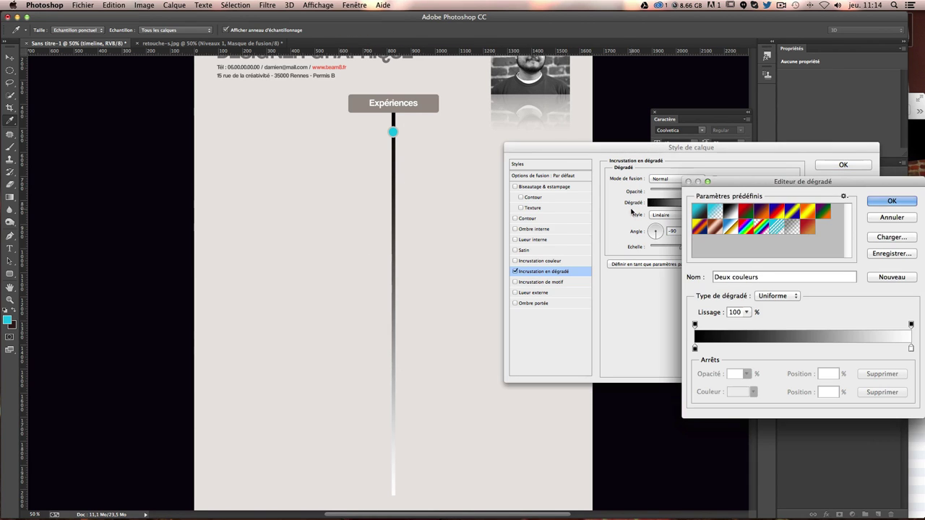
pyautogui.moveTo(720, 189); pyautogui.dragTo(679, 228)
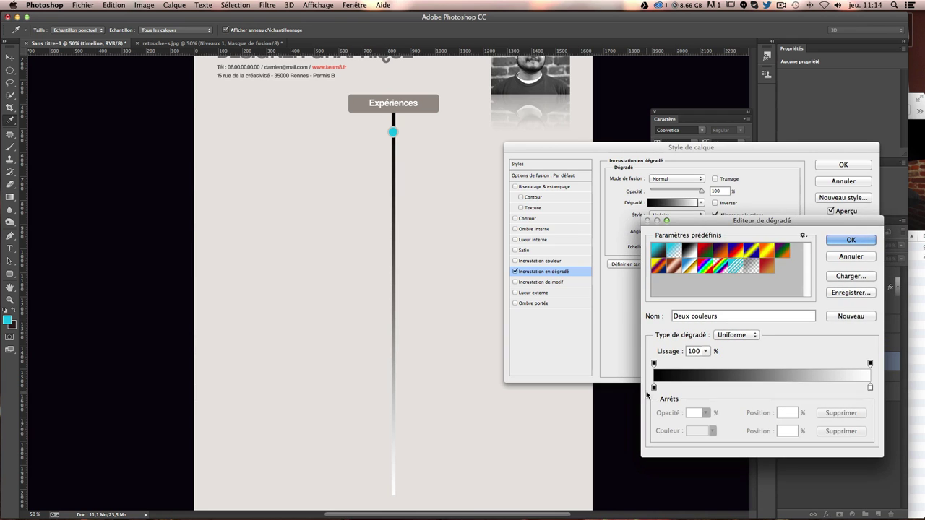
pyautogui.doubleClick(654, 389)
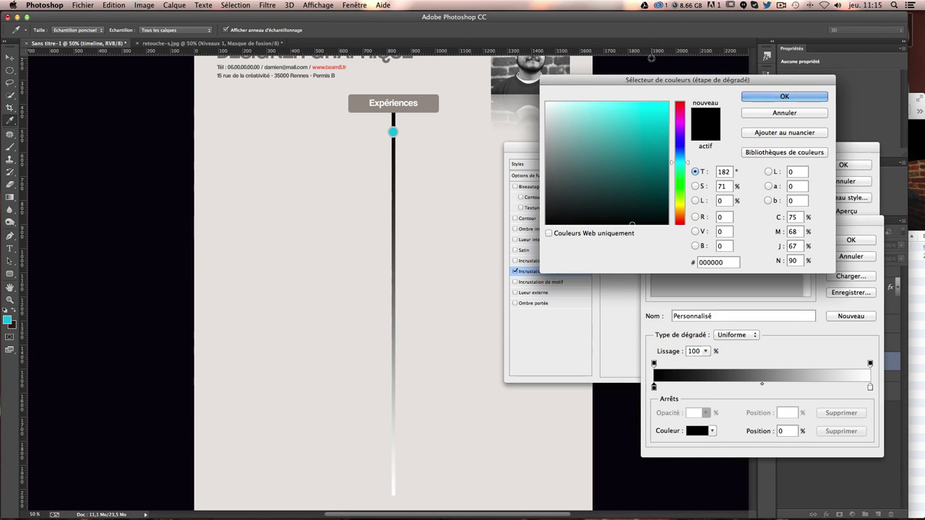
pyautogui.moveTo(660, 79); pyautogui.dragTo(733, 57)
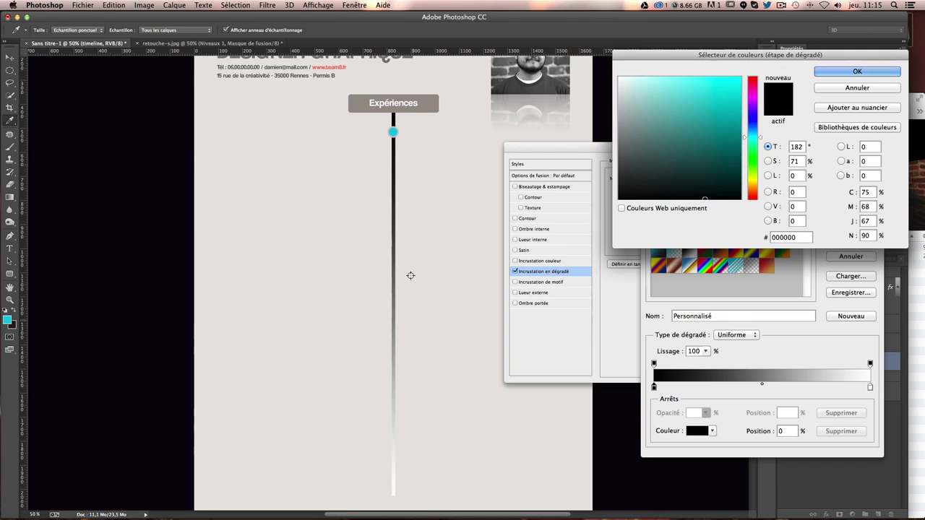
pyautogui.click(400, 125)
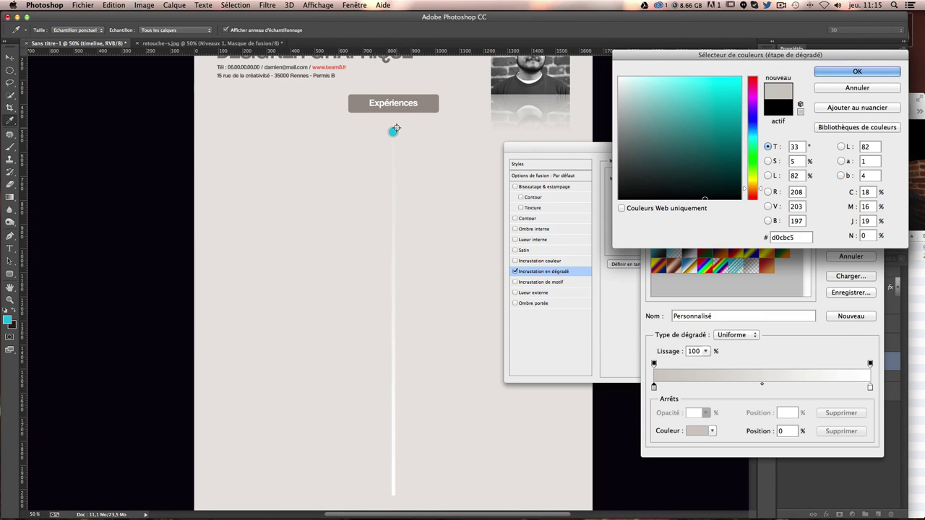
pyautogui.click(394, 130)
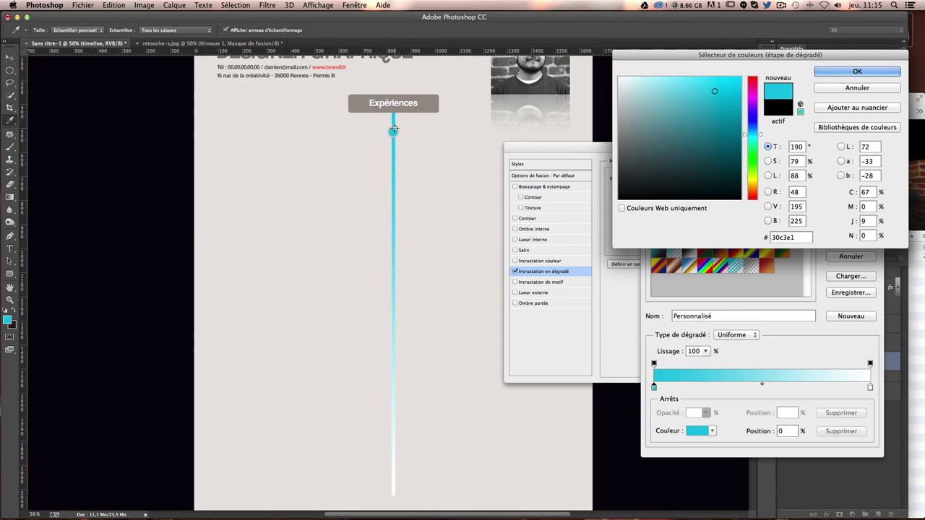
pyautogui.click(395, 127)
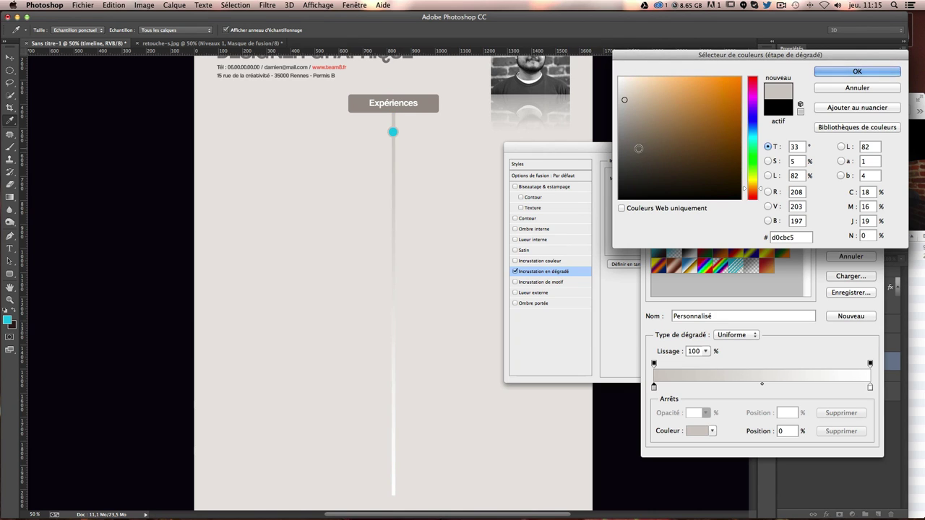
pyautogui.click(847, 85)
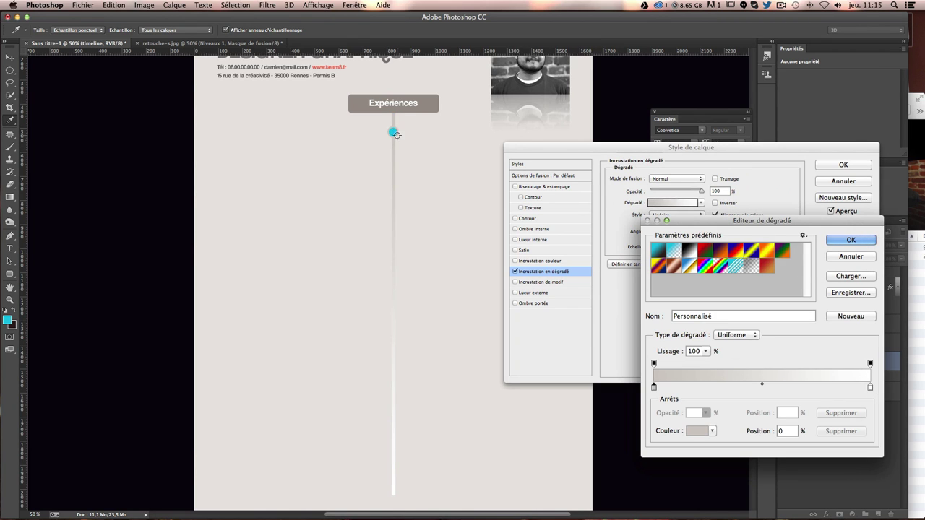
# Set the right stop to the red link colour #f26a54 and lower the gradient scale.
pyautogui.doubleClick(870, 388)
pyautogui.scroll(2, 333, 188)
pyautogui.click(333, 110)
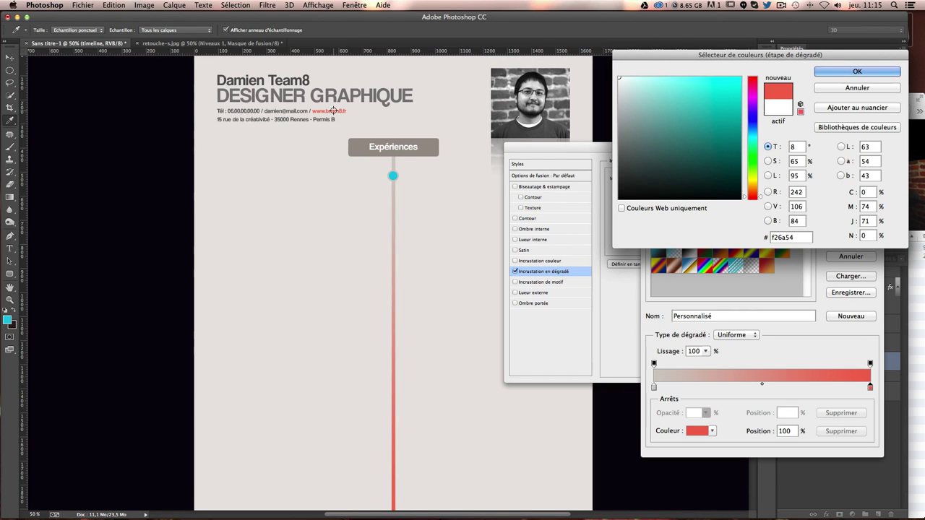
pyautogui.press('Return')
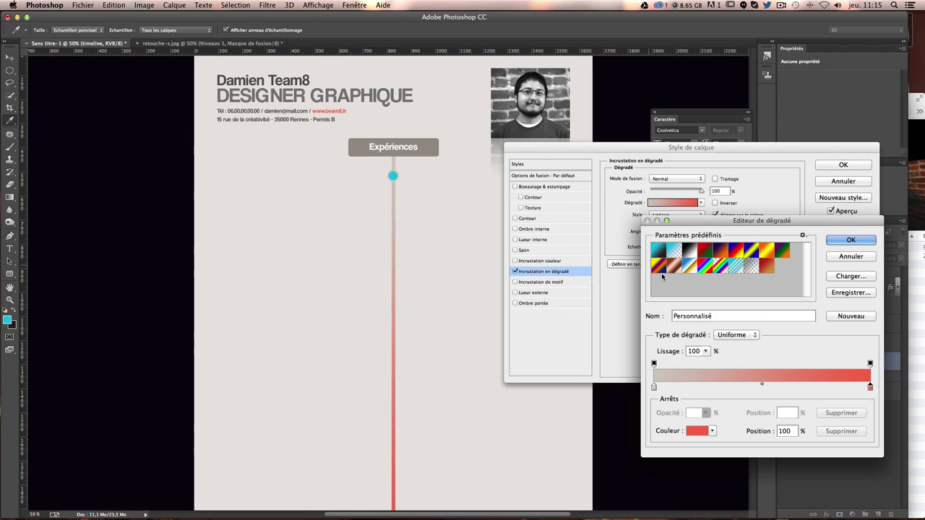
pyautogui.press('Return')
pyautogui.moveTo(682, 247)
pyautogui.mouseDown()
pyautogui.moveTo(649, 250)
pyautogui.moveTo(672, 248)
pyautogui.mouseUp()
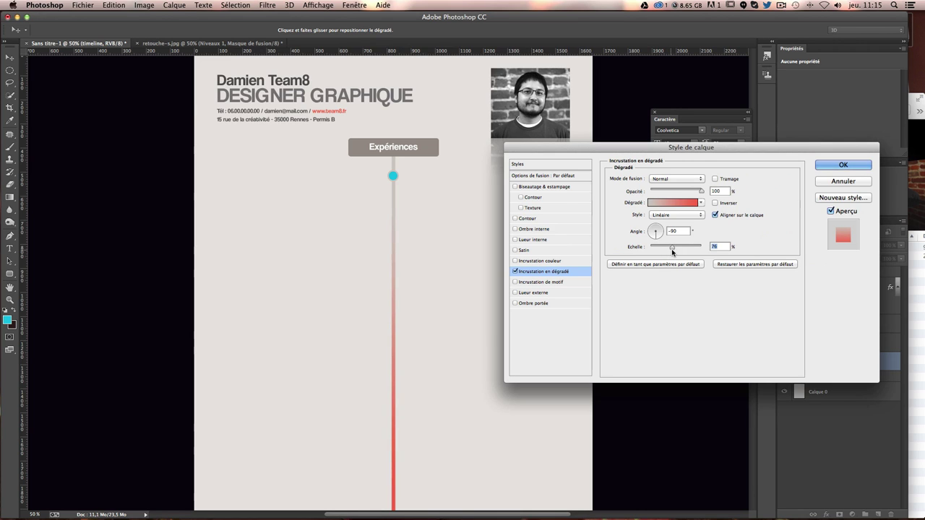
pyautogui.press('Return')
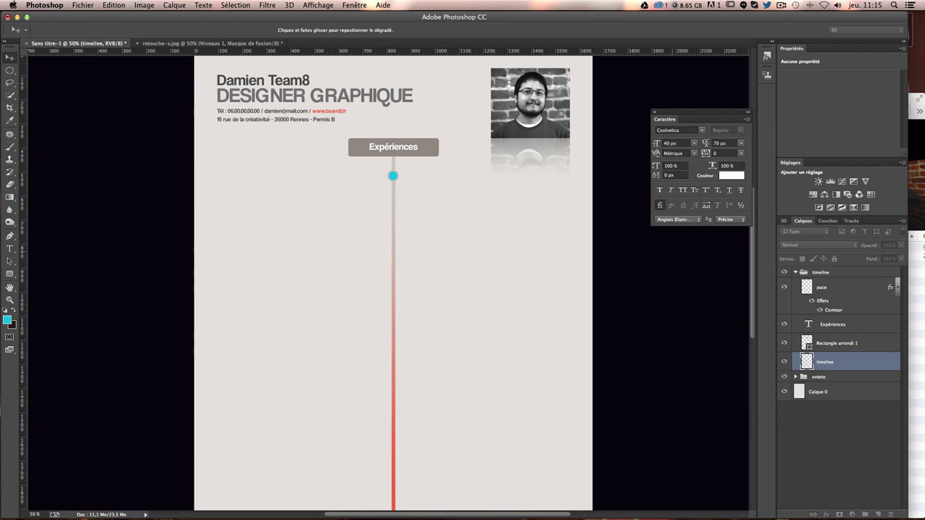
pyautogui.scroll(-2, 582, 265)
pyautogui.scroll(-3, 582, 264)
pyautogui.scroll(3, 582, 265)
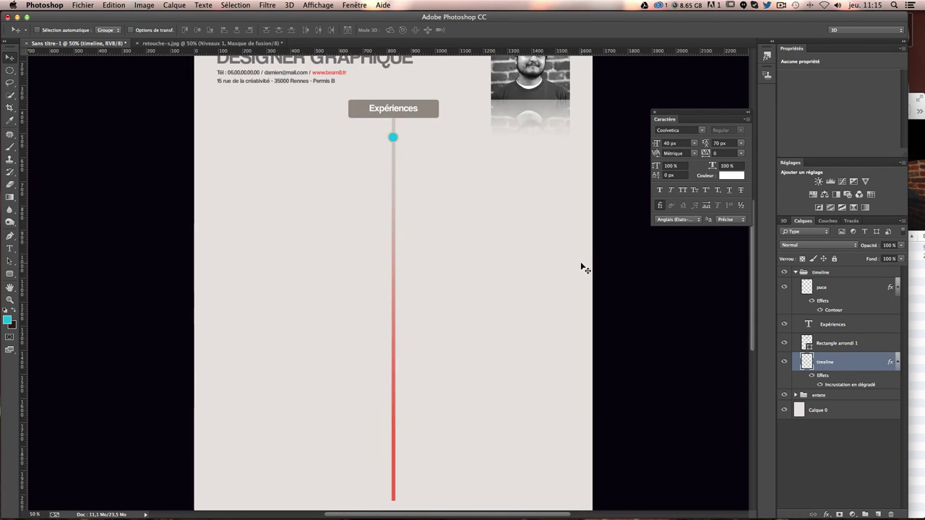
pyautogui.scroll(3, 581, 265)
pyautogui.scroll(-2, 326, 149)
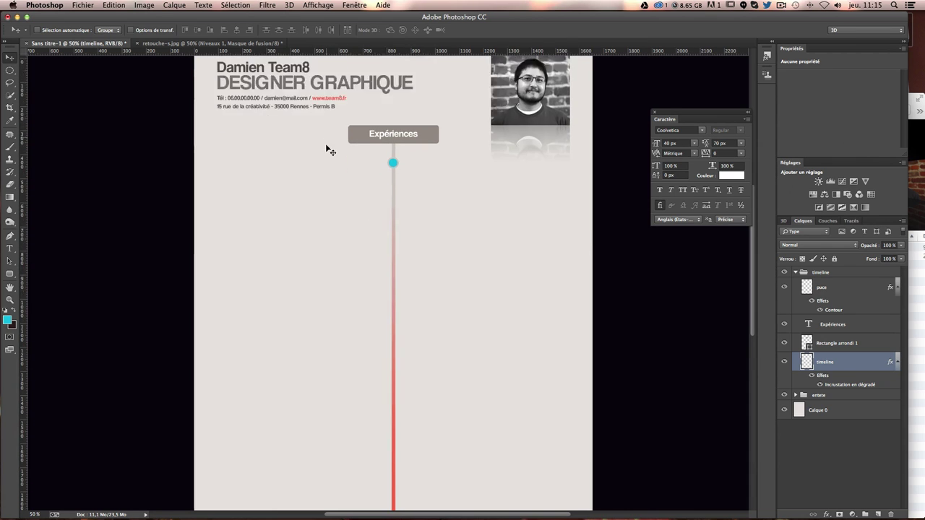
pyautogui.scroll(-3, 352, 294)
pyautogui.scroll(4, 355, 283)
pyautogui.hscroll(-2, 354, 282)
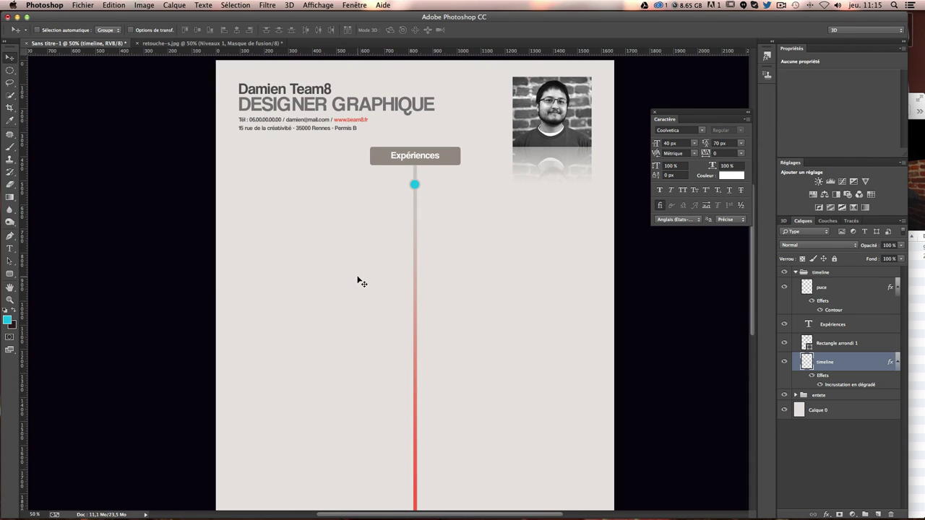
# Save As with Cmd+Shift+S into the CVv2 folder under the file name CV.
pyautogui.press('super+s')
pyautogui.scroll(-3, 423, 200)
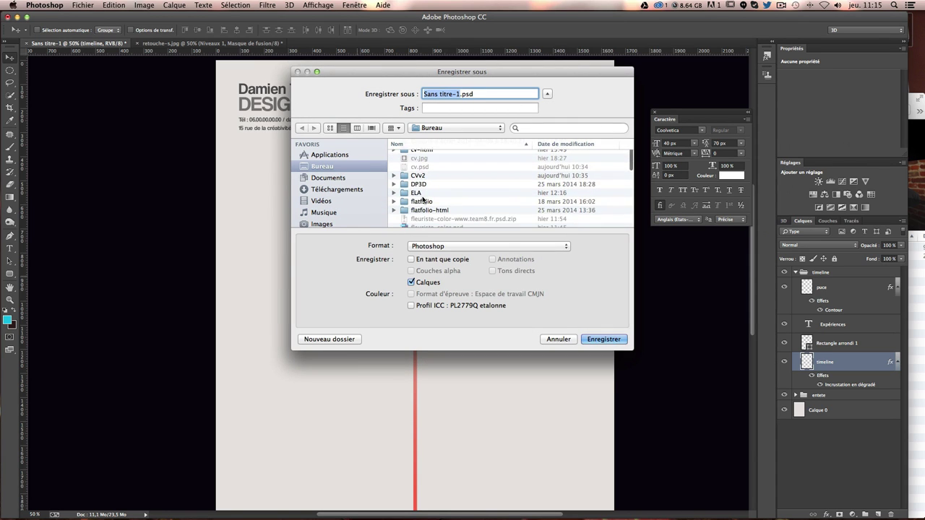
pyautogui.scroll(-3, 423, 199)
pyautogui.scroll(-3, 423, 199)
pyautogui.scroll(-3, 423, 199)
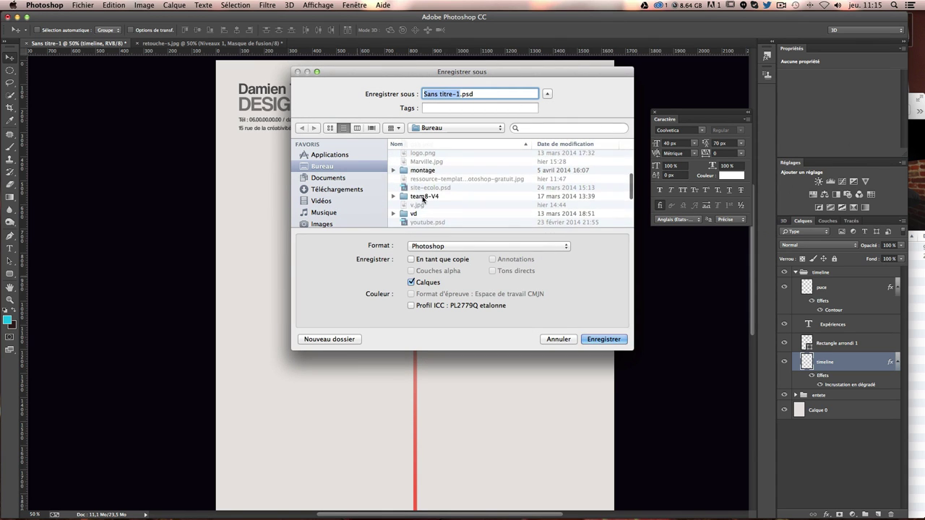
pyautogui.scroll(5, 424, 198)
pyautogui.scroll(3, 427, 186)
pyautogui.scroll(3, 430, 180)
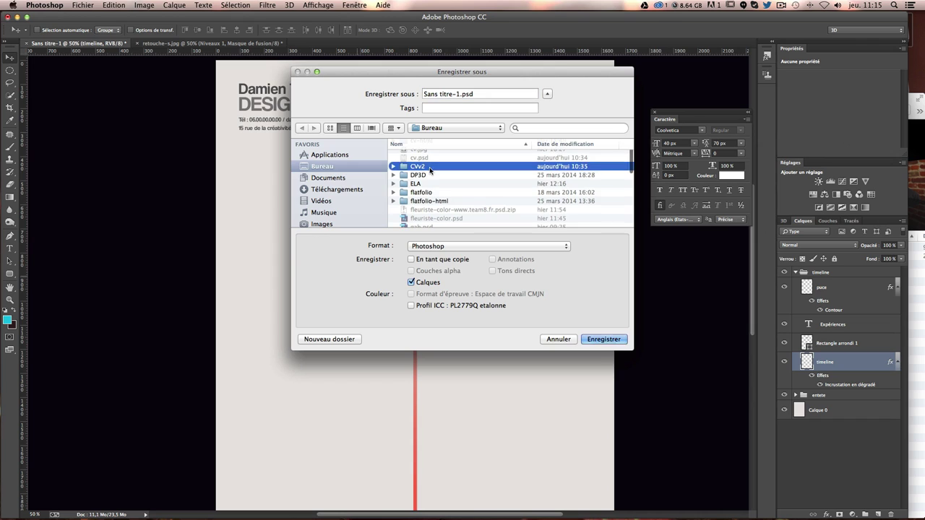
pyautogui.doubleClick(426, 167)
pyautogui.click(460, 94)
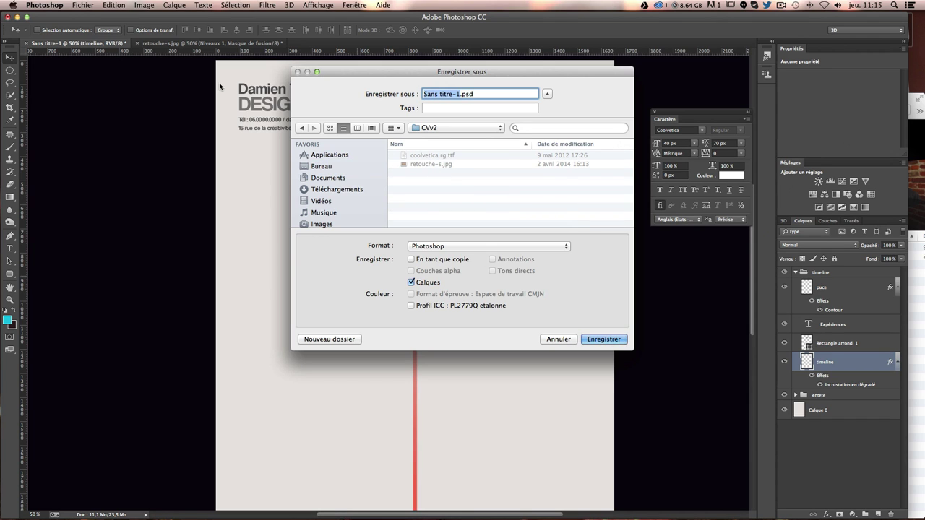
pyautogui.write('CV')
pyautogui.press('Return')
pyautogui.press('Return')
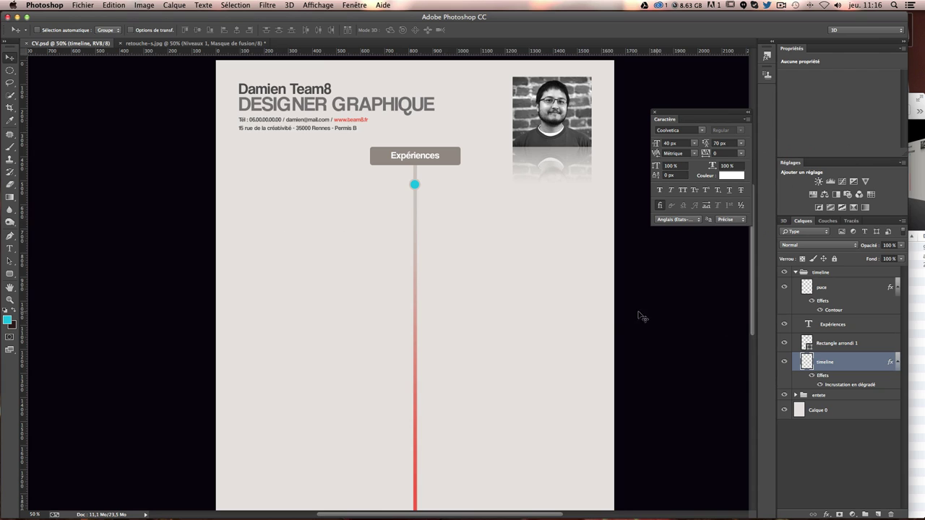
# Measure a 110 px square from the guide intersection and add a vertical guide left of the timeline.
pyautogui.hotkey('ctrl', ';')
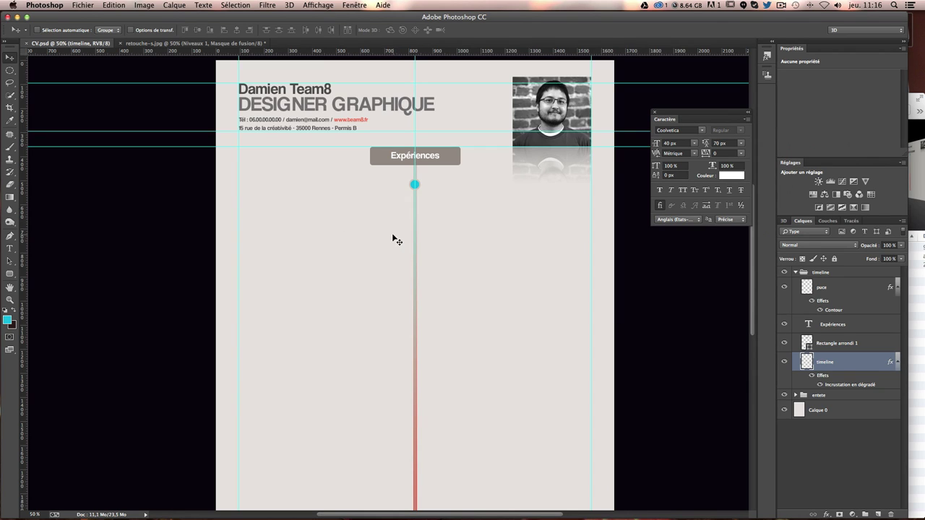
pyautogui.click(9, 71)
pyautogui.click(72, 68)
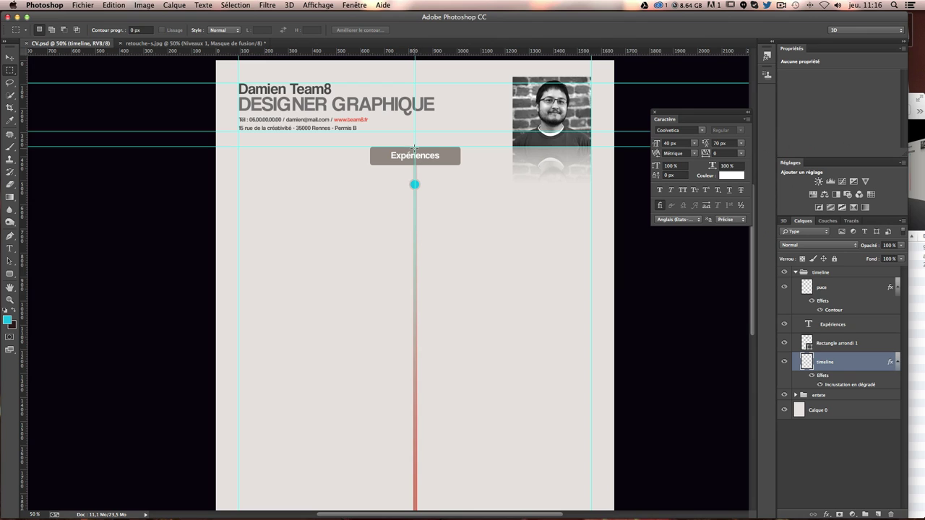
pyautogui.moveTo(414, 146); pyautogui.dragTo(390, 172)
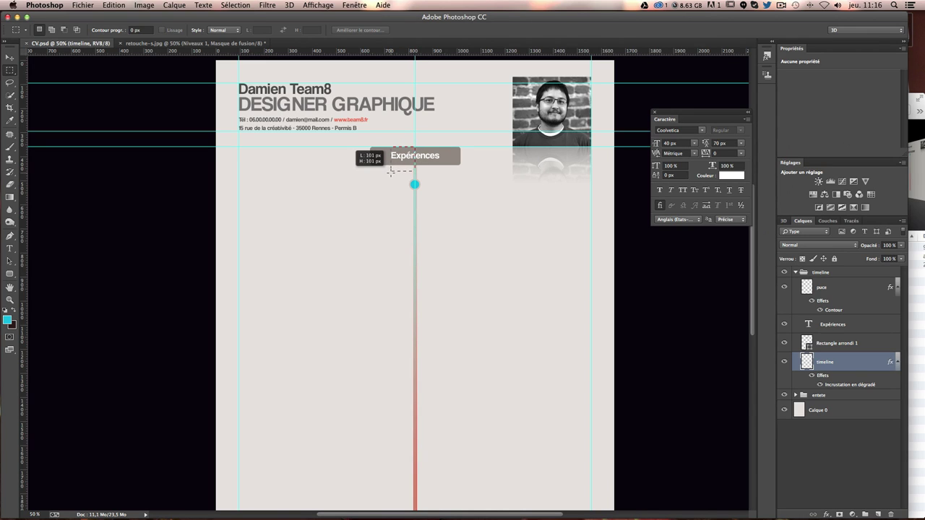
pyautogui.moveTo(391, 172); pyautogui.dragTo(387, 172)
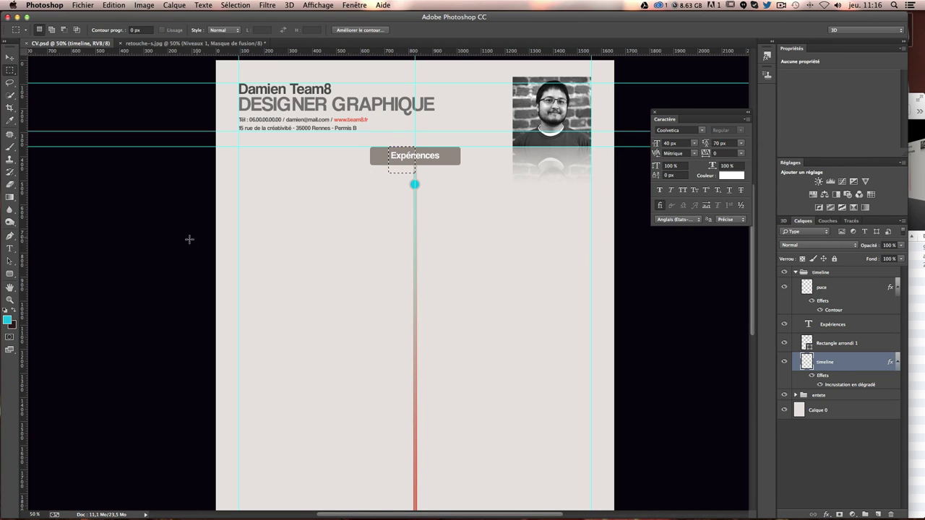
pyautogui.moveTo(27, 260); pyautogui.dragTo(388, 247)
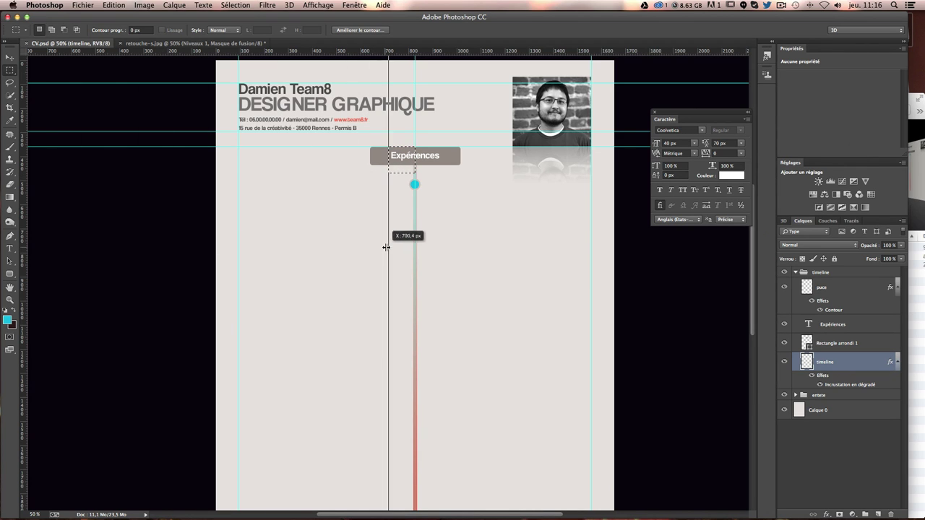
pyautogui.click(419, 162)
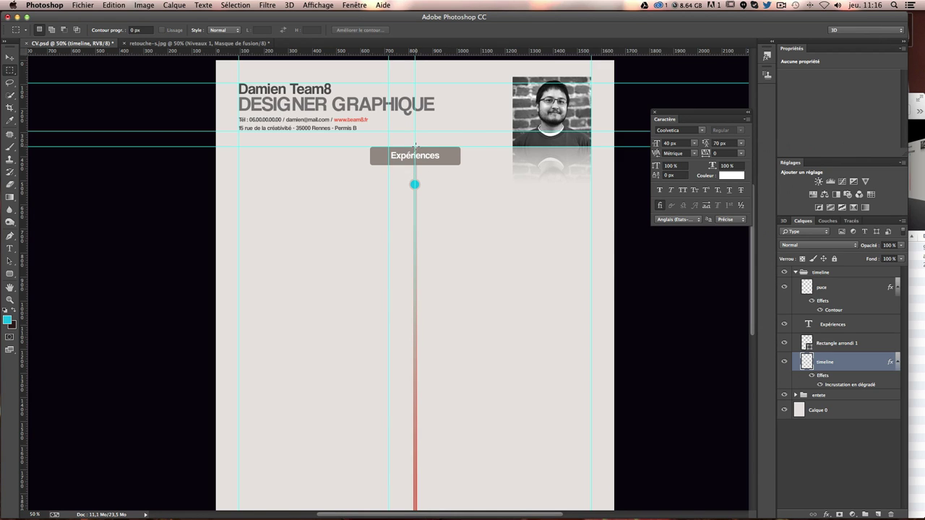
# Measure a ~106 px square beside the timeline and add a vertical guide at 937 px.
pyautogui.moveTo(415, 147); pyautogui.dragTo(451, 172)
pyautogui.press('super+plus')
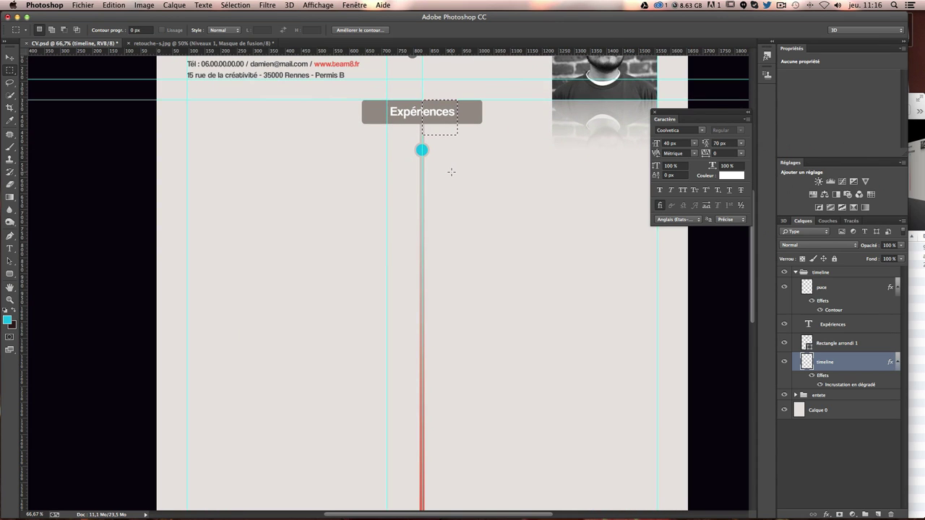
pyautogui.press('super+plus')
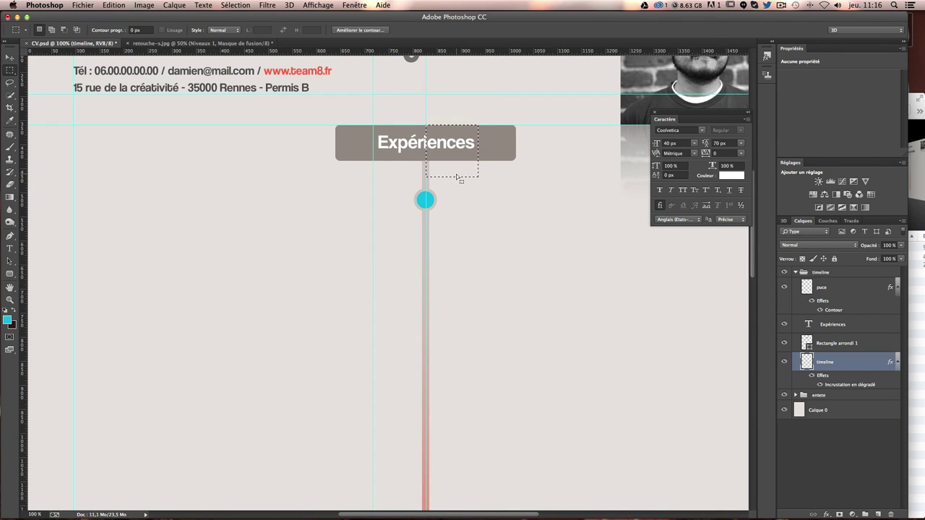
pyautogui.moveTo(427, 130); pyautogui.dragTo(484, 171)
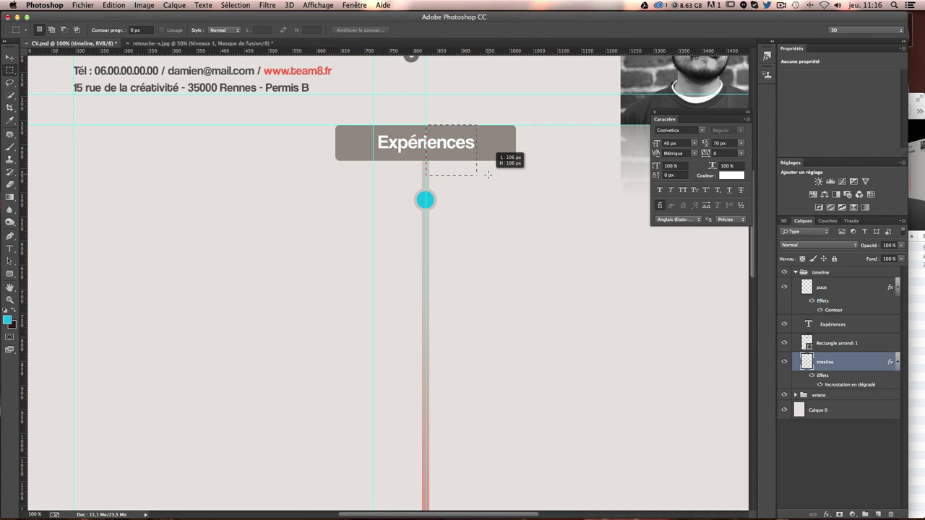
pyautogui.moveTo(483, 171); pyautogui.dragTo(491, 176)
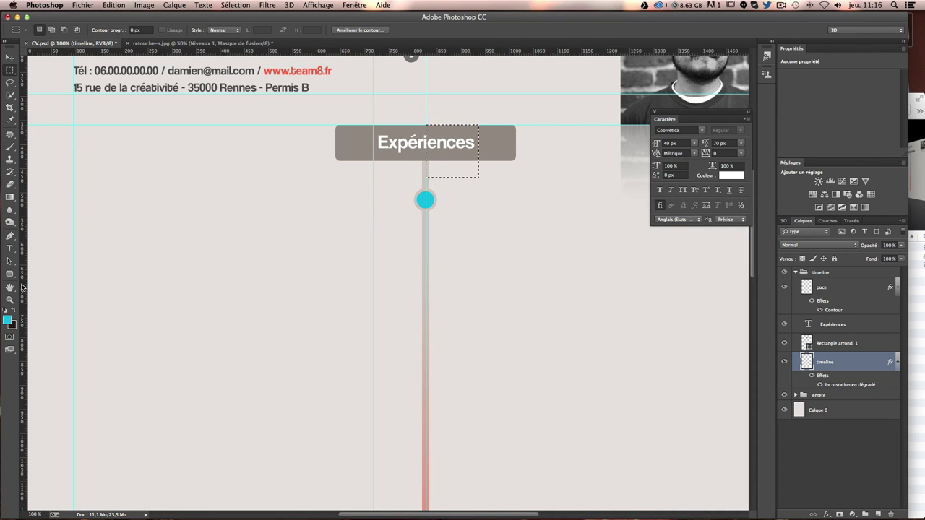
pyautogui.moveTo(24, 288)
pyautogui.mouseDown()
pyautogui.moveTo(338, 273)
pyautogui.moveTo(511, 210)
pyautogui.moveTo(478, 209)
pyautogui.mouseUp()
pyautogui.hotkey('ctrl', 'd')
pyautogui.hotkey('ctrl', '-')
pyautogui.hotkey('ctrl', '-')
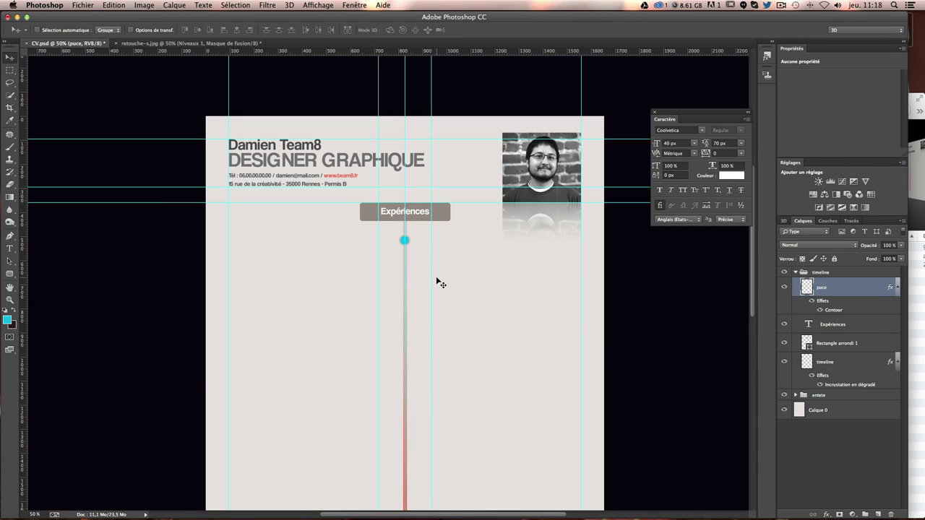
# Draw a white #ffffff 622 × 230 px rounded rectangle left of the timeline, below the label.
pyautogui.scroll(-1, 455, 338)
pyautogui.scroll(-1, 456, 337)
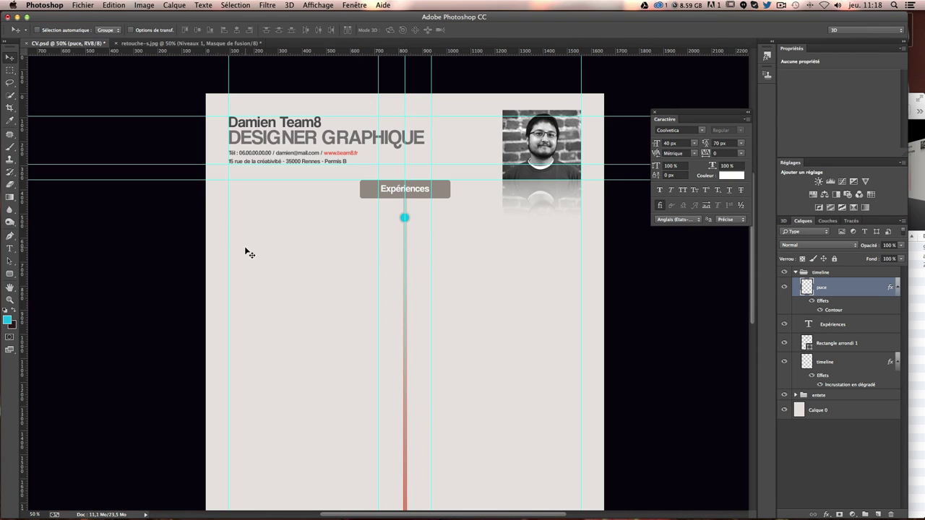
pyautogui.click(11, 274)
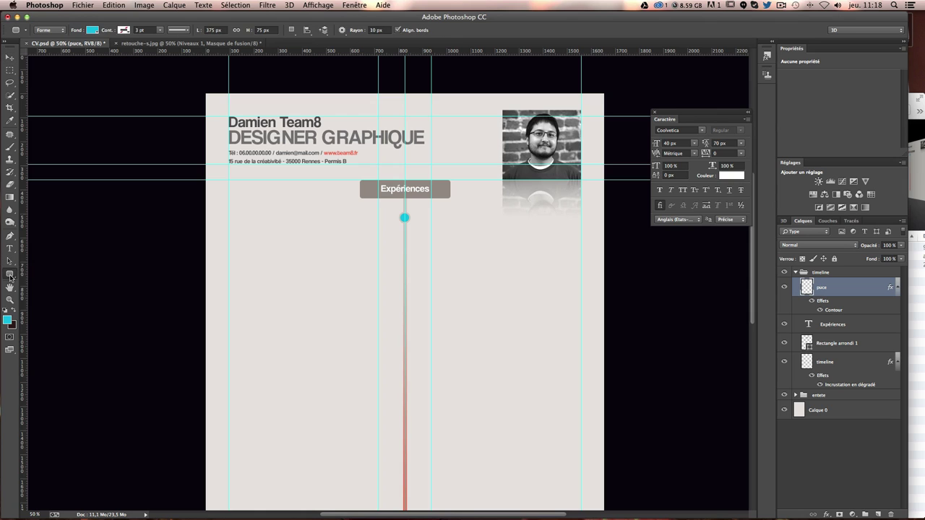
pyautogui.click(8, 320)
pyautogui.write('ffffff')
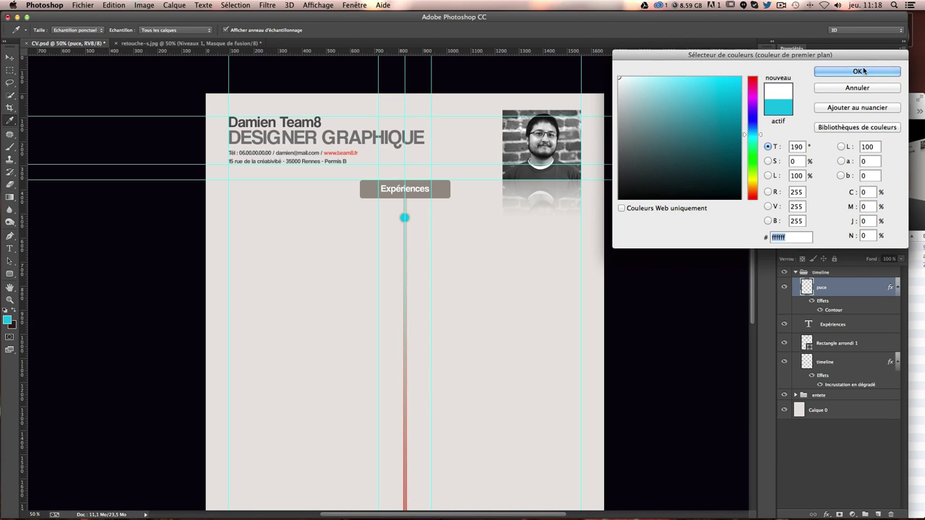
pyautogui.press('Return')
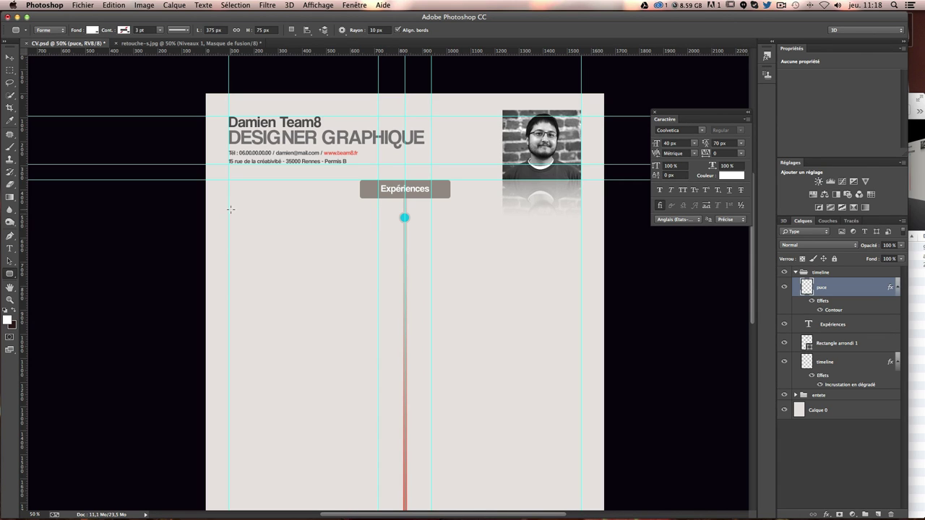
pyautogui.moveTo(230, 209); pyautogui.dragTo(365, 275)
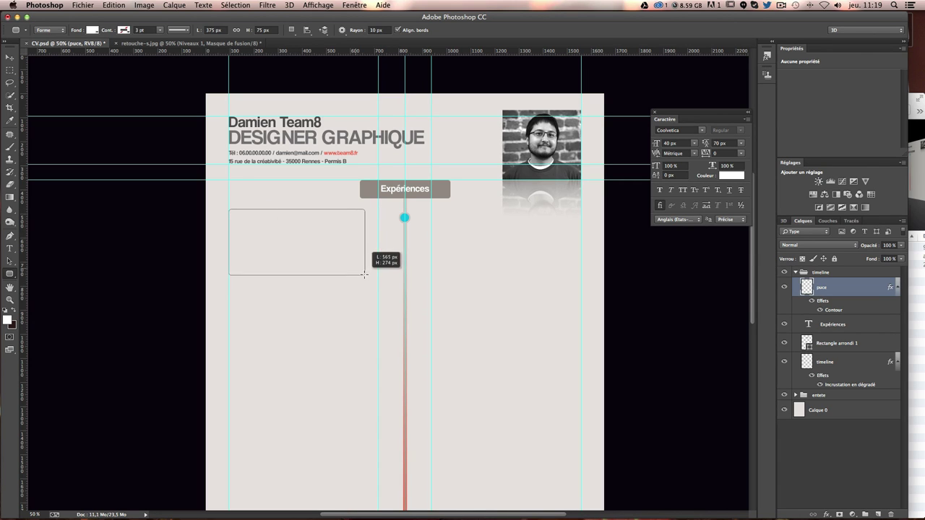
pyautogui.moveTo(365, 275)
pyautogui.mouseDown()
pyautogui.moveTo(378, 208)
pyautogui.moveTo(379, 271)
pyautogui.moveTo(380, 264)
pyautogui.mouseUp()
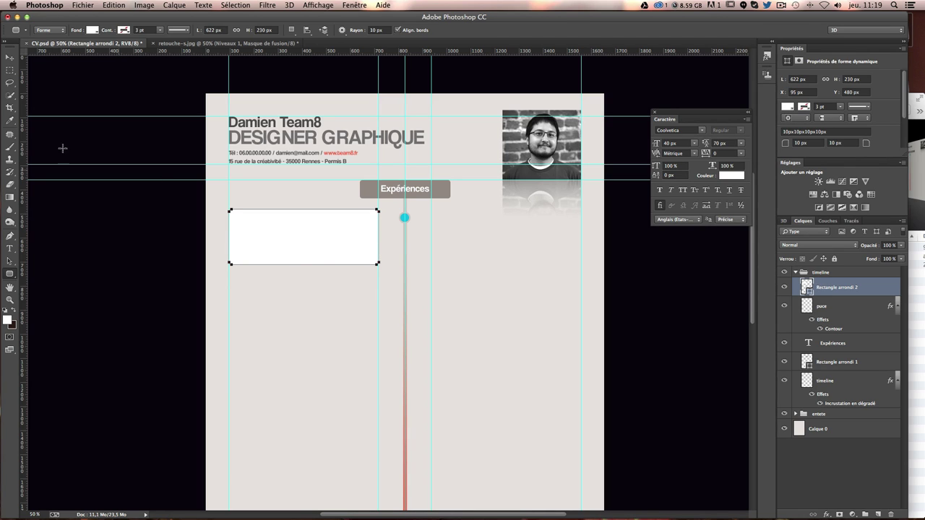
pyautogui.click(8, 54)
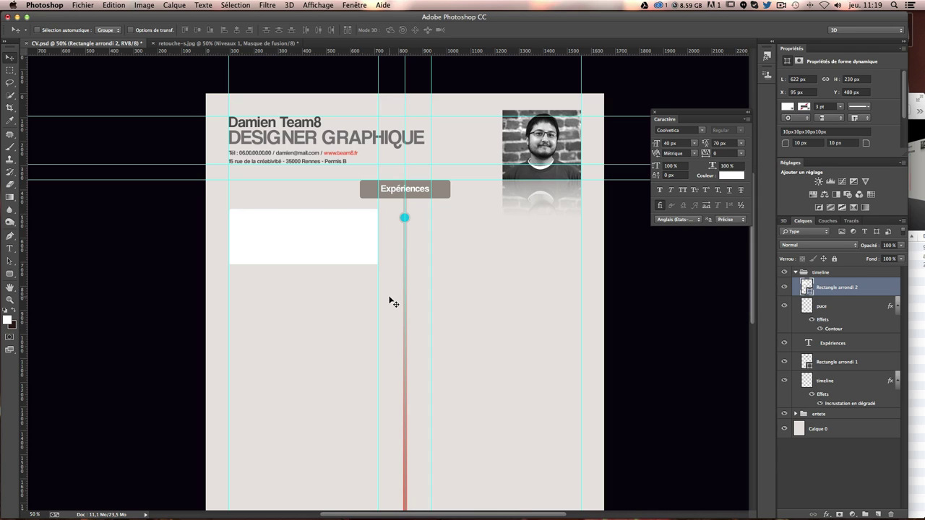
pyautogui.hotkey('ctrl', ';')
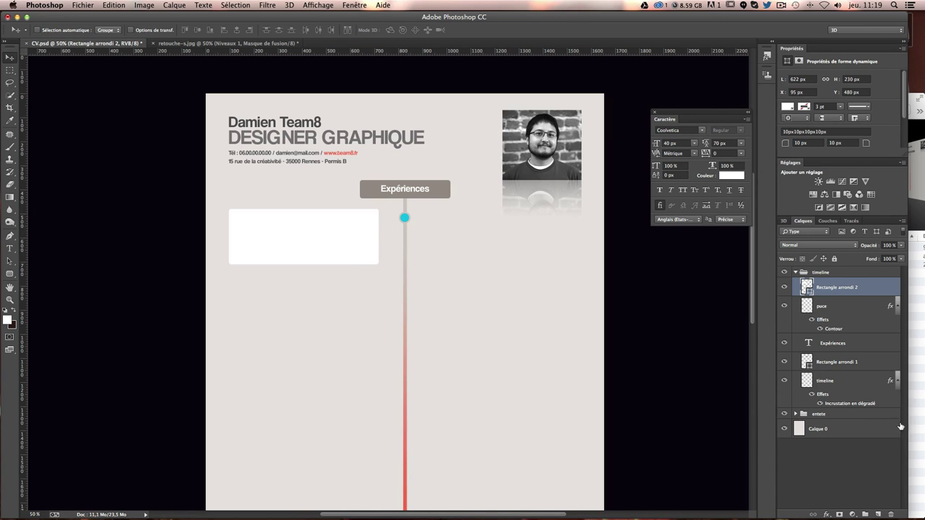
# Create an empty layer named 'pointe' atop the timeline group and zoom to 100%.
pyautogui.click(878, 514)
pyautogui.doubleClick(827, 288)
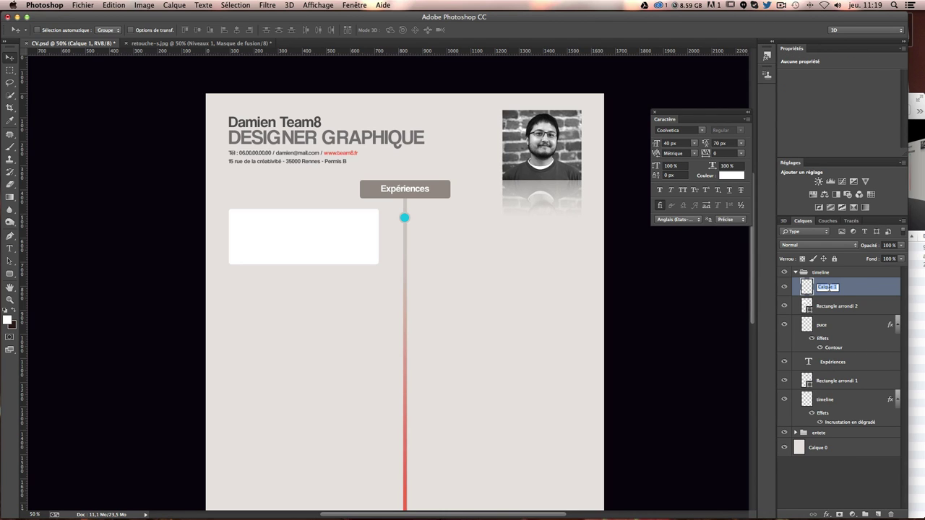
pyautogui.write('pu')
pyautogui.press('Return')
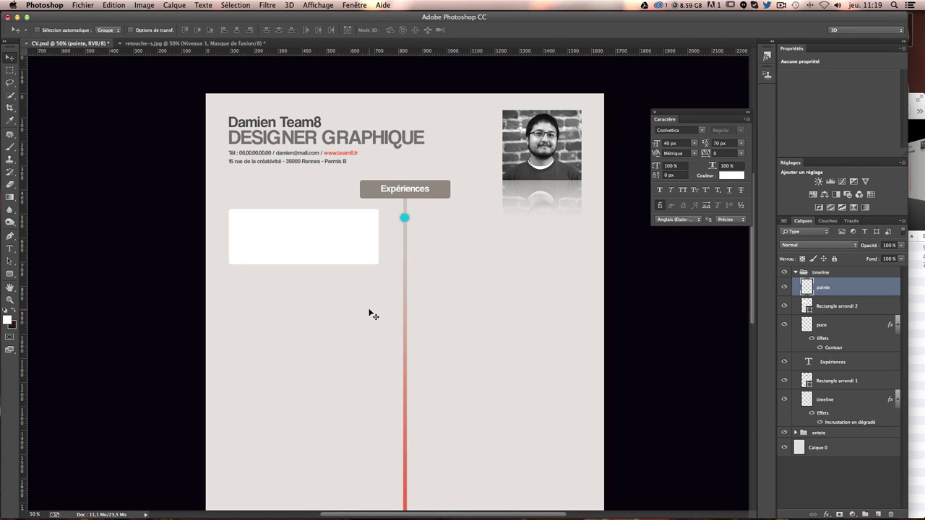
pyautogui.click(9, 71)
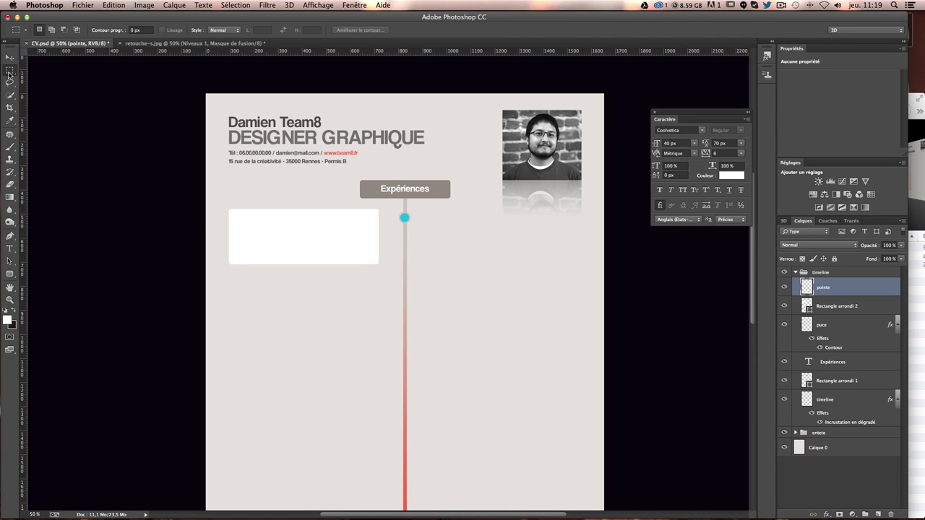
pyautogui.click(11, 82)
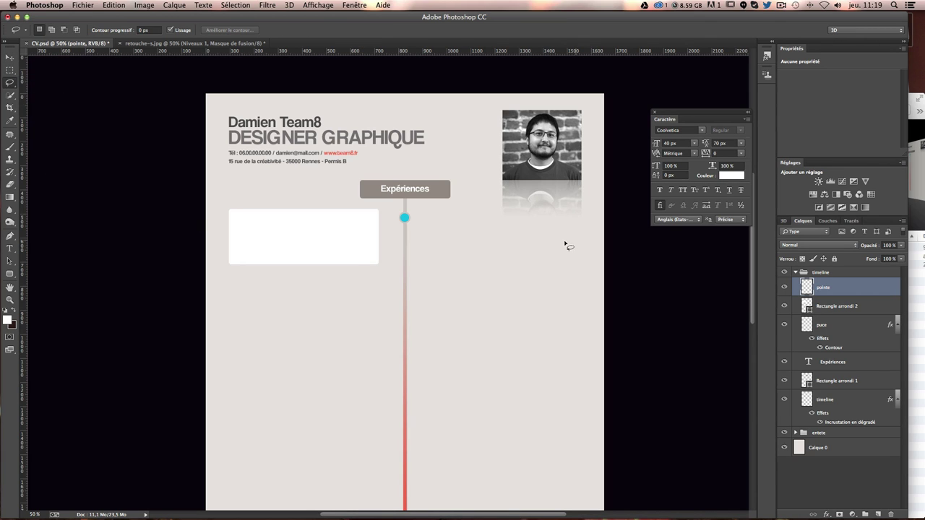
pyautogui.press('super+plus')
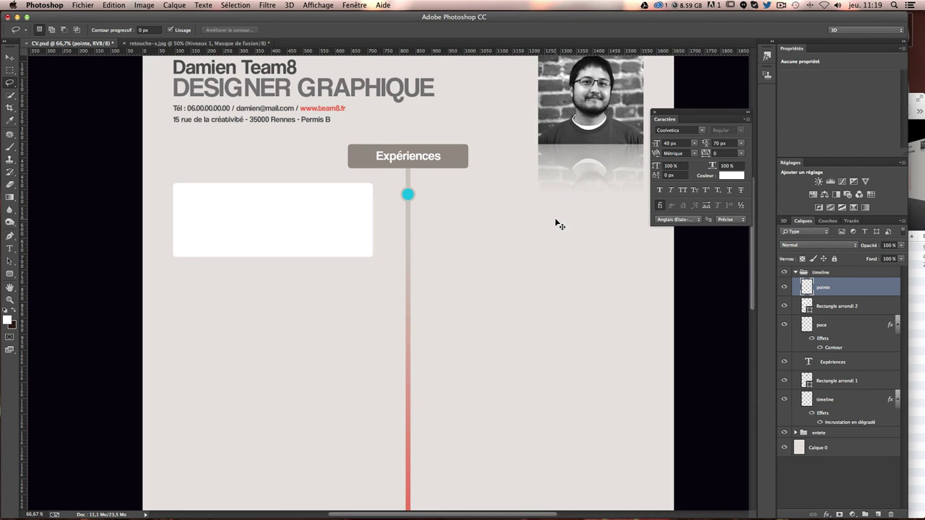
pyautogui.press('super+plus')
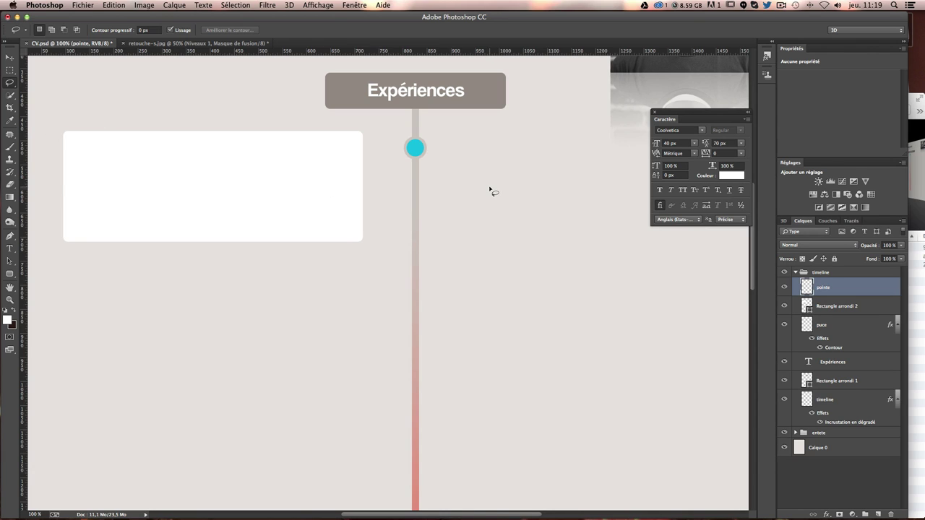
# Draw a 120 px square selection below the cyan bullet and fill it white.
pyautogui.click(9, 71)
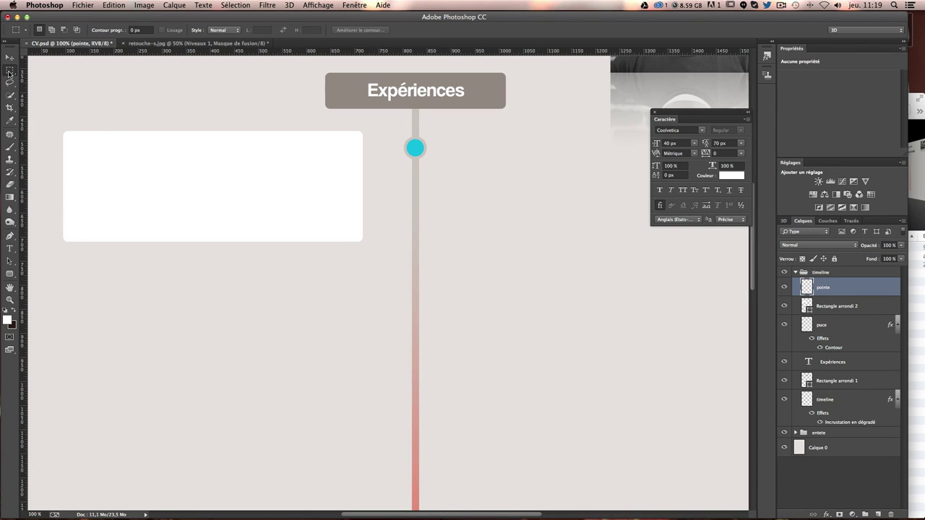
pyautogui.click(58, 68)
pyautogui.moveTo(390, 175); pyautogui.dragTo(449, 227)
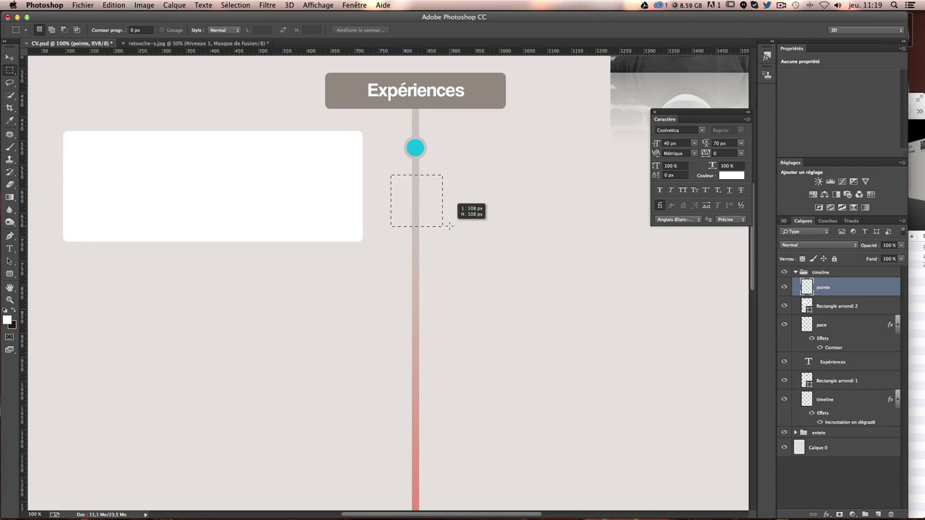
pyautogui.moveTo(449, 227); pyautogui.dragTo(457, 232)
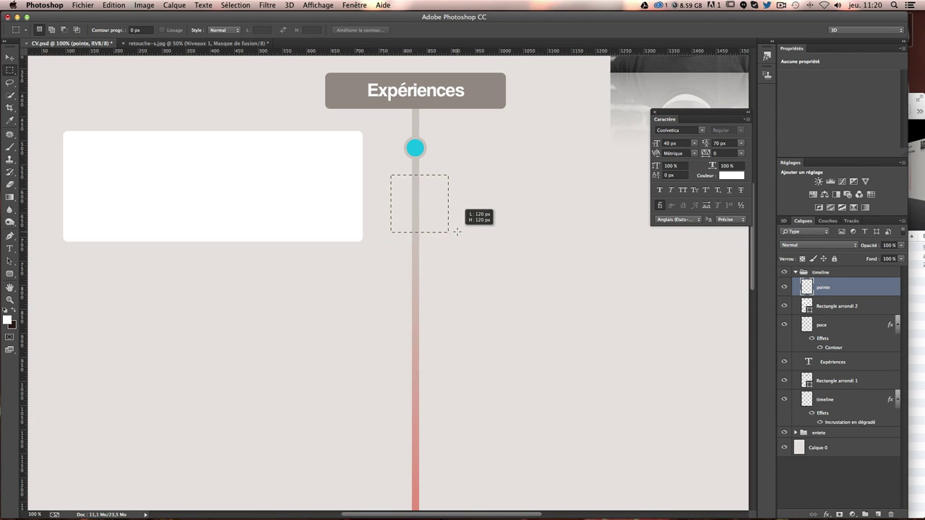
pyautogui.moveTo(457, 232); pyautogui.dragTo(458, 231)
pyautogui.hotkey('shift', 'BackSpace')
pyautogui.press('Return')
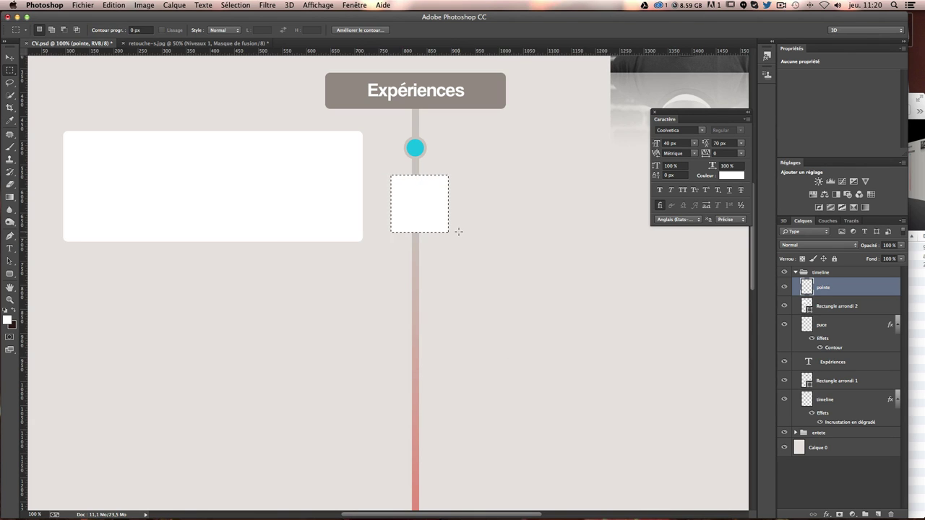
pyautogui.hotkey('ctrl', 'd')
# Show the guides and nudge the white square left onto the timeline with Free Transform.
pyautogui.hotkey('ctrl', ';')
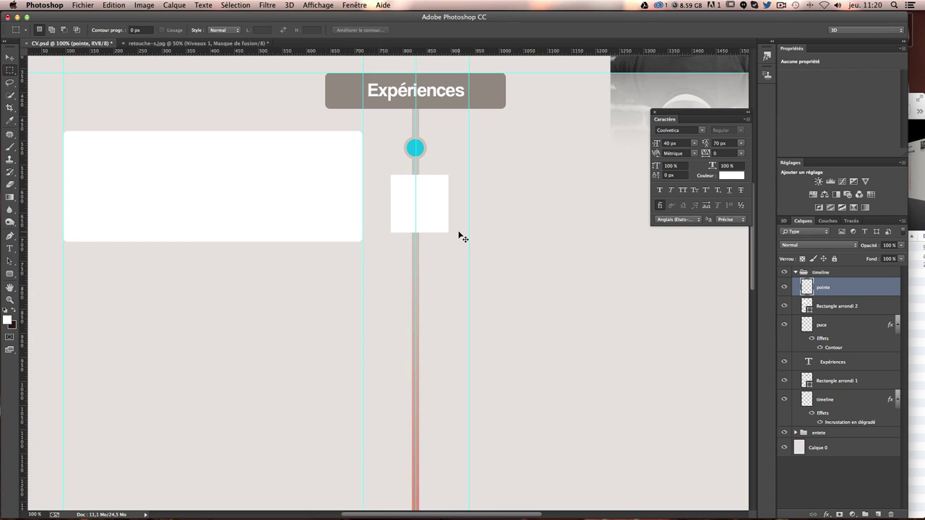
pyautogui.hotkey('ctrl', 't')
pyautogui.press('Left')
pyautogui.press('Left')
pyautogui.press('Left')
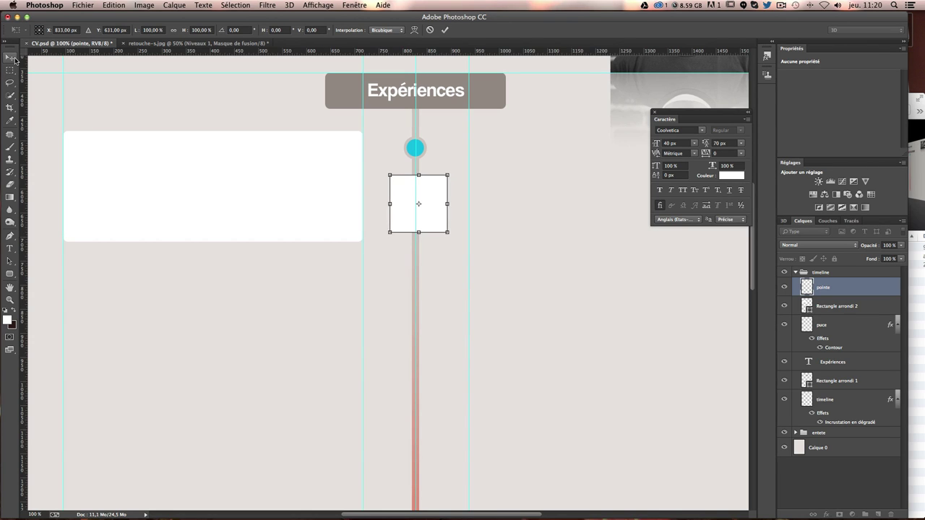
pyautogui.press('Left')
pyautogui.press('Left')
pyautogui.press('Left')
pyautogui.press('Left')
pyautogui.press('Left')
pyautogui.press('Left')
pyautogui.press('Left')
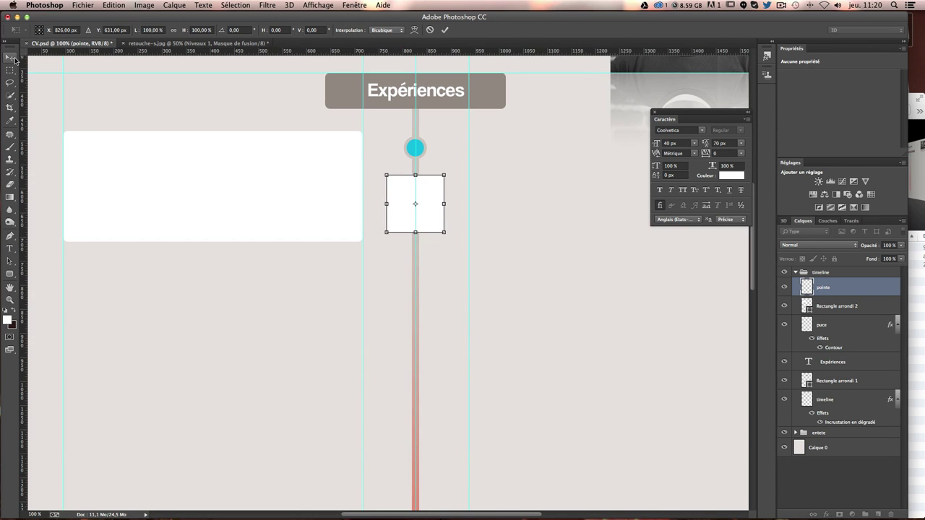
pyautogui.press('Return')
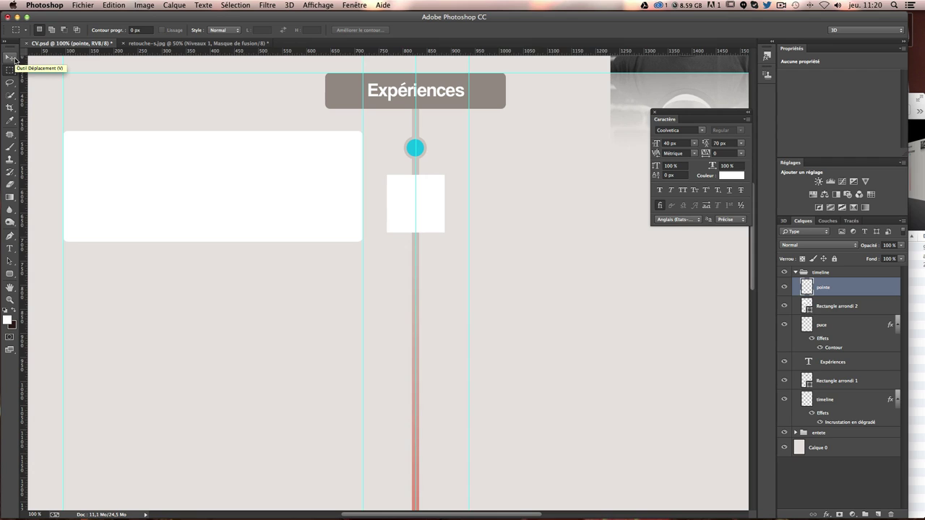
# Cut away the square's left corner with the Polygonal Lasso.
pyautogui.click(10, 81)
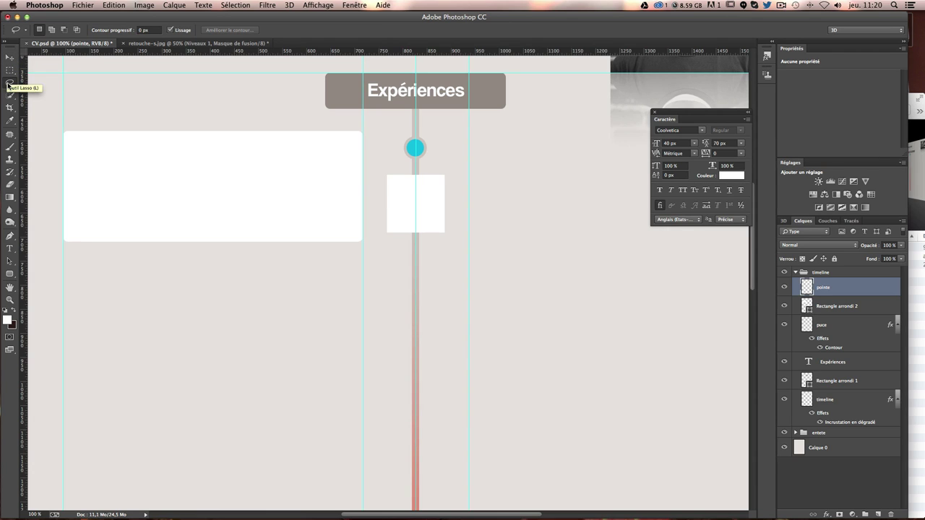
pyautogui.click(416, 174)
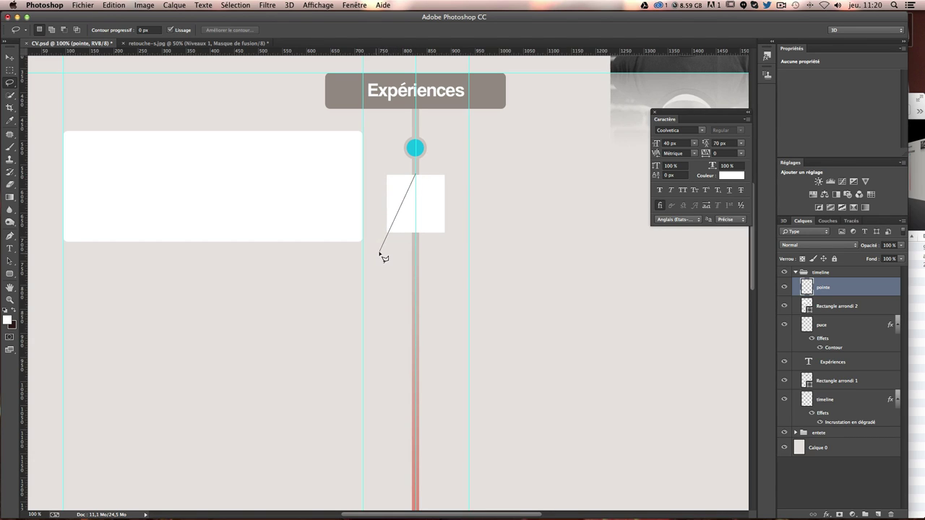
pyautogui.click(378, 252)
pyautogui.click(379, 150)
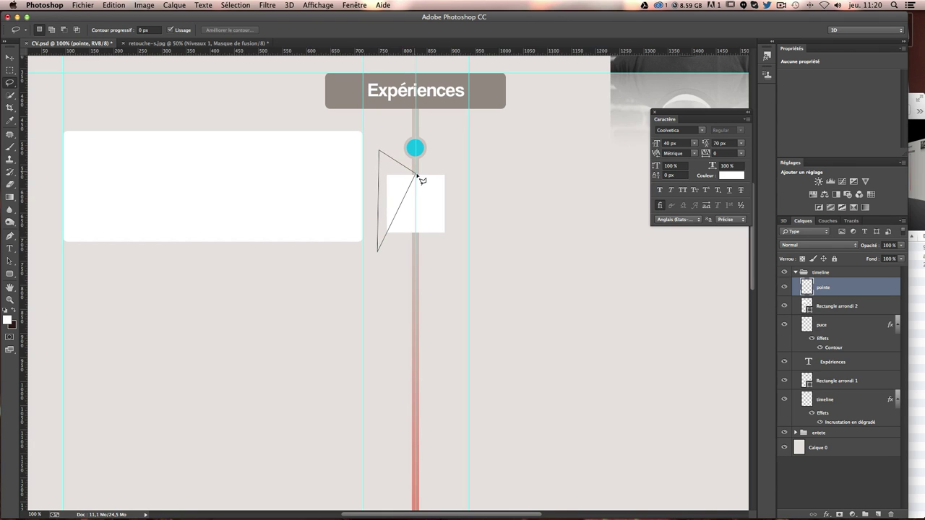
pyautogui.click(418, 175)
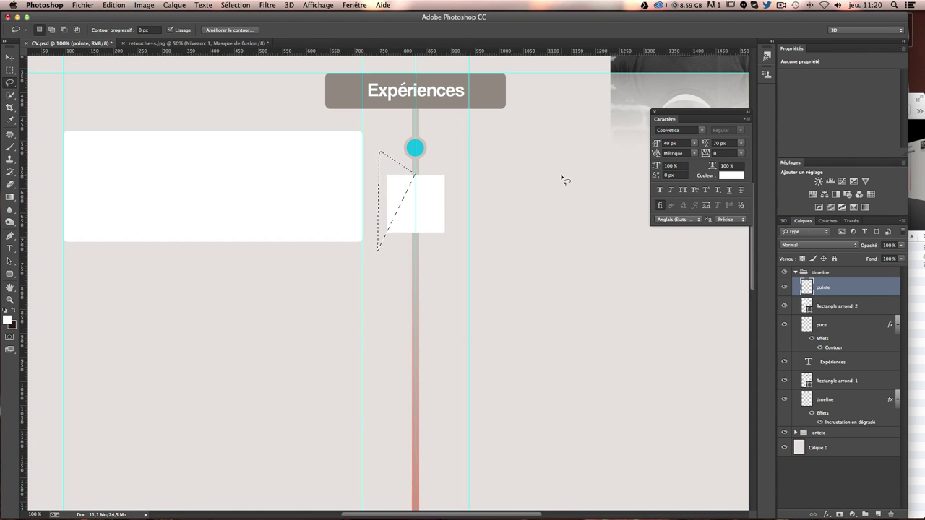
pyautogui.press('Delete')
pyautogui.hotkey('ctrl', 'd')
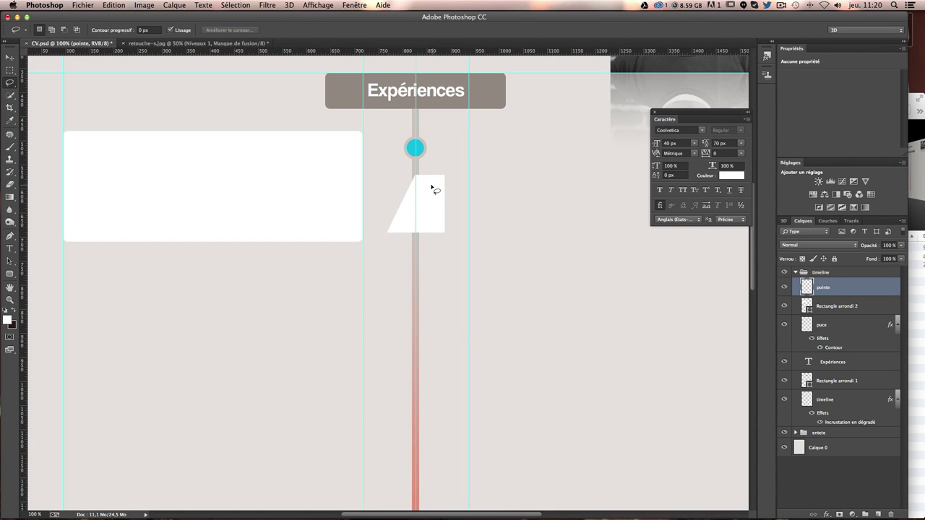
# Outline the square's right corner with the Polygonal Lasso to finish the upward triangle.
pyautogui.click(416, 176)
pyautogui.click(448, 240)
pyautogui.click(468, 161)
pyautogui.click(441, 132)
pyautogui.doubleClick(410, 138)
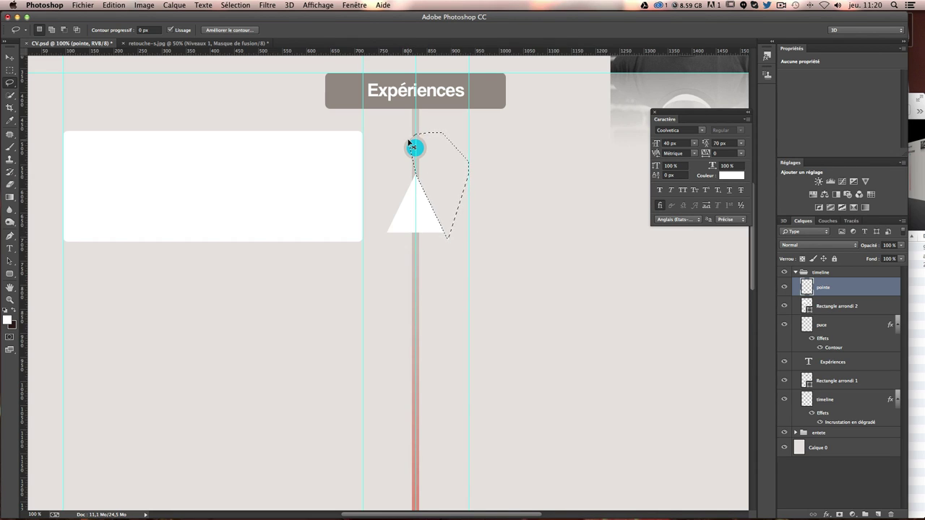
pyautogui.click(409, 142)
pyautogui.click(10, 57)
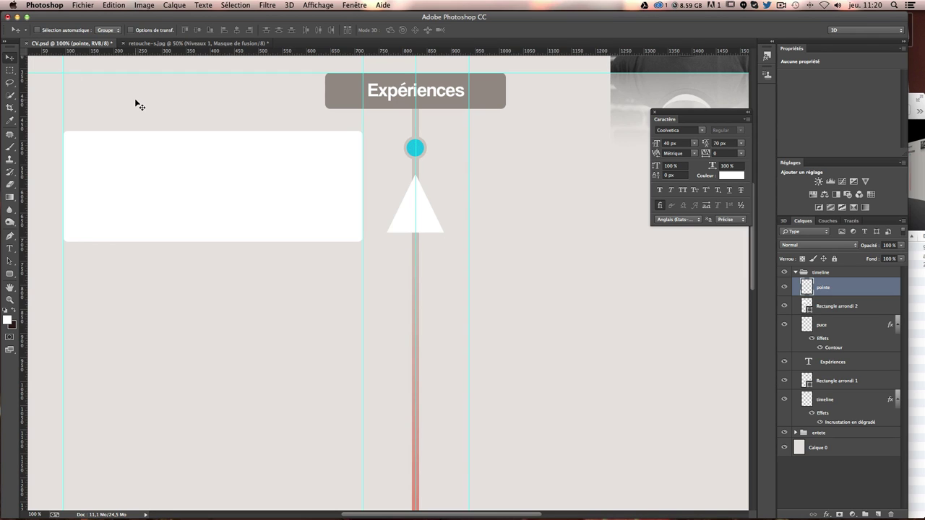
# Rotate the triangle 90° to point right, scale it to about 65%, and place it beside the white box.
pyautogui.hotkey('ctrl', ';')
pyautogui.hotkey('ctrl', 't')
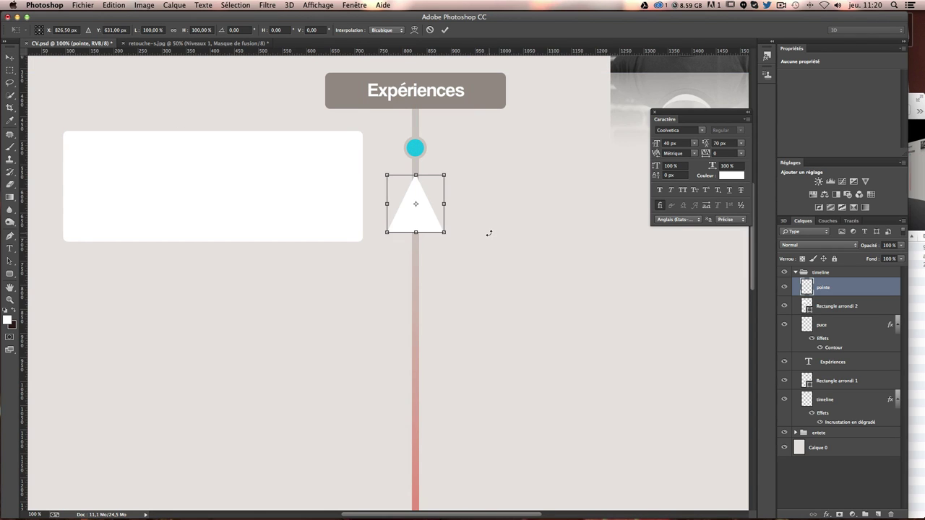
pyautogui.moveTo(494, 227); pyautogui.dragTo(402, 227)
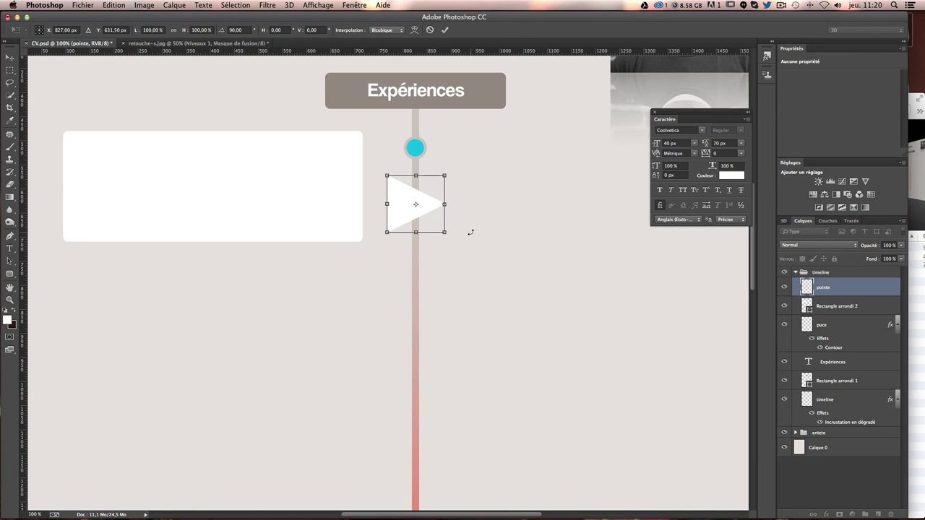
pyautogui.moveTo(471, 235)
pyautogui.mouseDown()
pyautogui.moveTo(415, 256)
pyautogui.moveTo(461, 227)
pyautogui.mouseUp()
pyautogui.moveTo(380, 177); pyautogui.dragTo(348, 145)
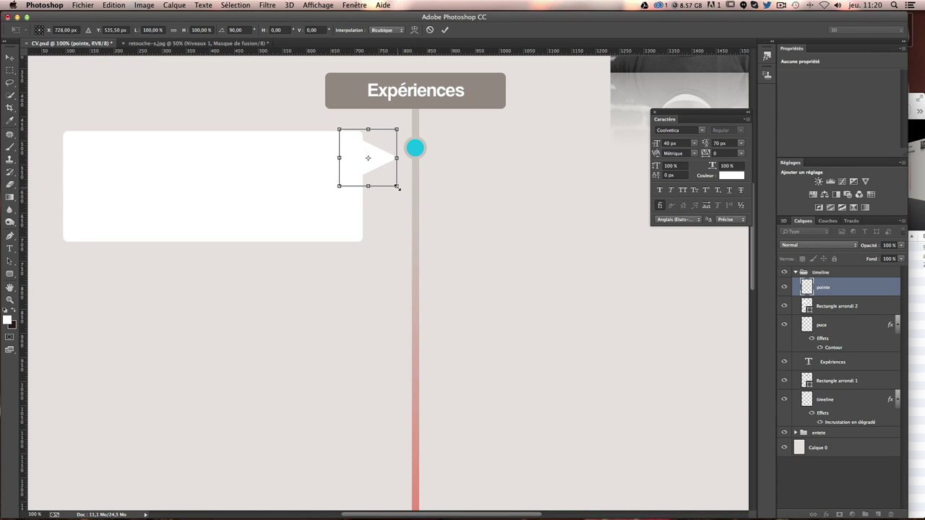
pyautogui.moveTo(397, 187)
pyautogui.mouseDown()
pyautogui.moveTo(366, 165)
pyautogui.moveTo(368, 143)
pyautogui.moveTo(378, 150)
pyautogui.moveTo(375, 171)
pyautogui.mouseUp()
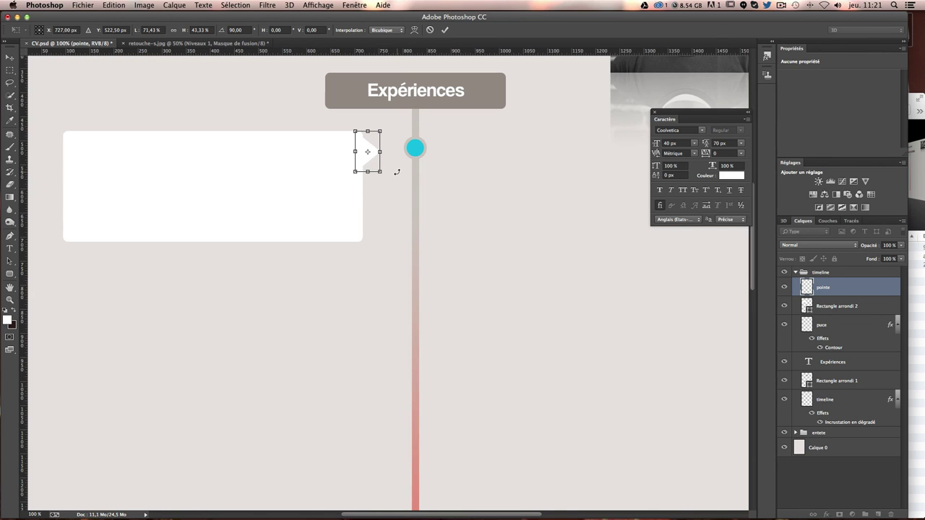
pyautogui.press('Return')
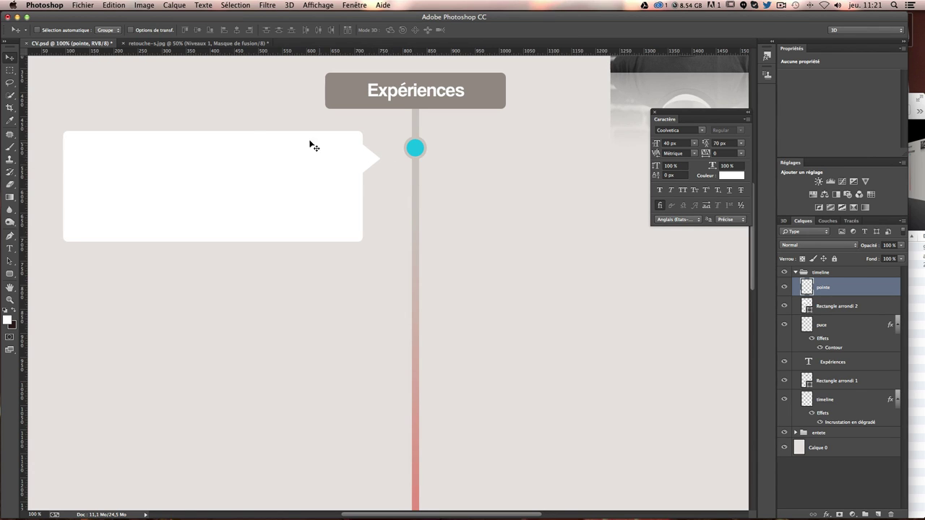
# Nudge the cyan bullet on the puce layer down to align with the tail.
pyautogui.click(420, 149)
pyautogui.press('Down')
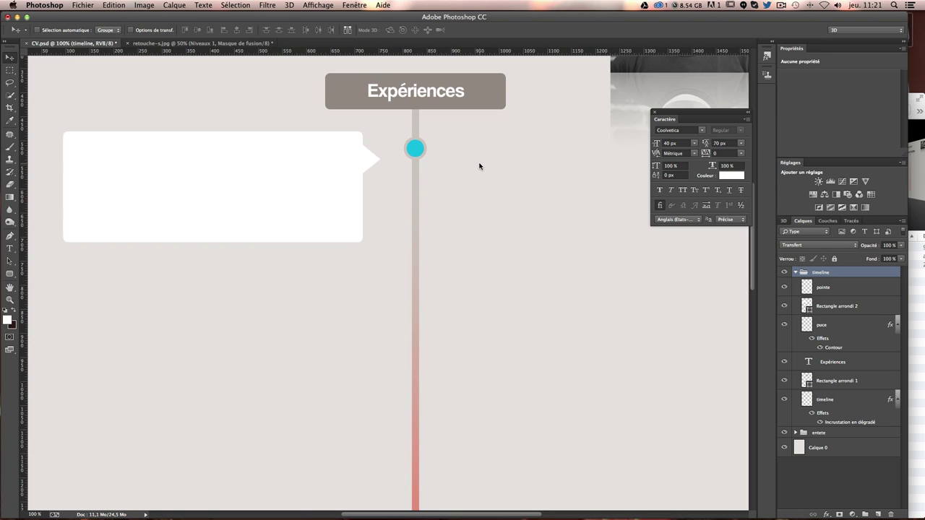
pyautogui.press('Up')
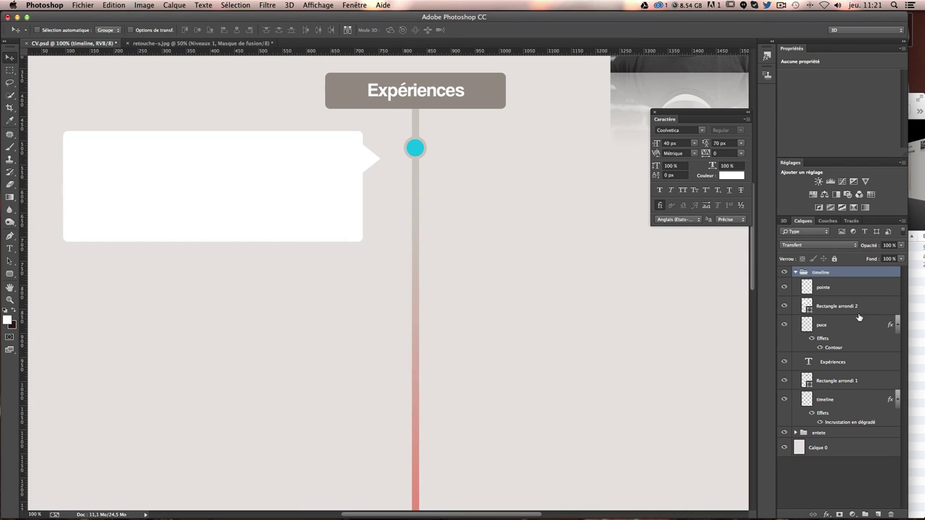
pyautogui.click(846, 331)
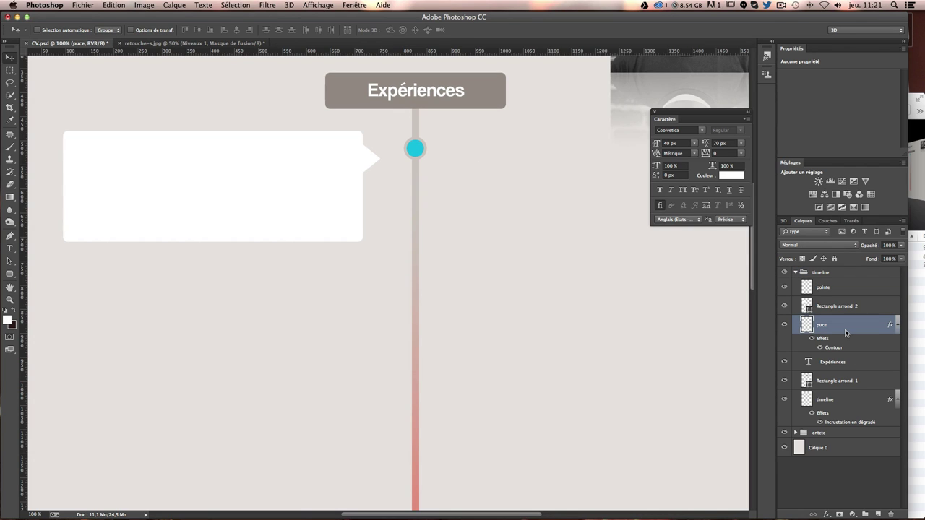
pyautogui.press('Down')
pyautogui.press('Down')
pyautogui.press('Down')
pyautogui.press('Down')
pyautogui.press('Down')
pyautogui.press('Down')
pyautogui.press('Down')
pyautogui.press('Down')
pyautogui.press('Down')
pyautogui.press('Down')
pyautogui.press('Down')
pyautogui.press('Down')
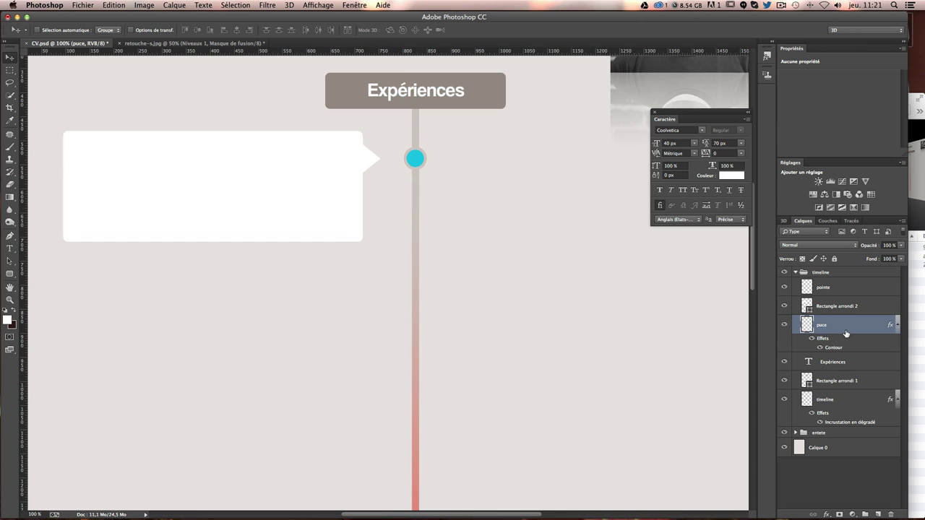
pyautogui.press('Down')
pyautogui.press('Down')
pyautogui.press('Down')
# Zoom out to see the header and timeline, and select the pointe layer.
pyautogui.hotkey('ctrl', '-')
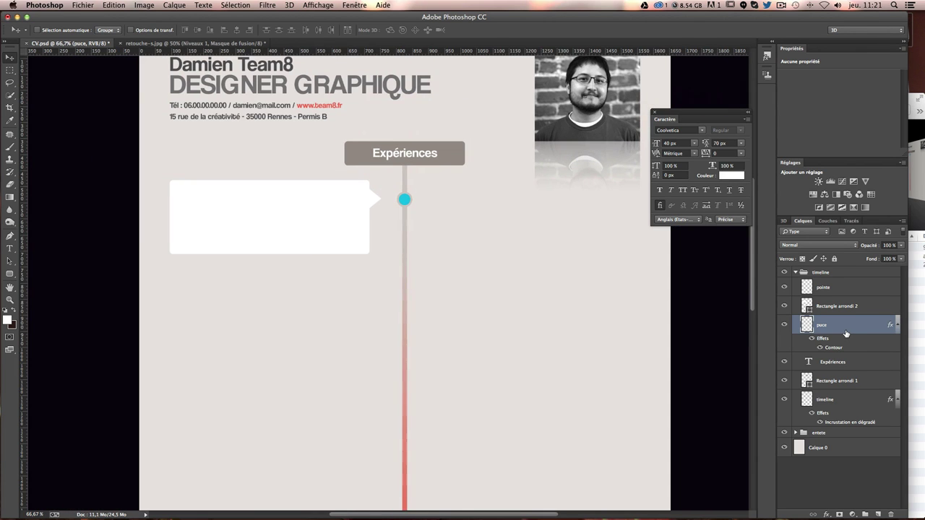
pyautogui.scroll(2, 506, 297)
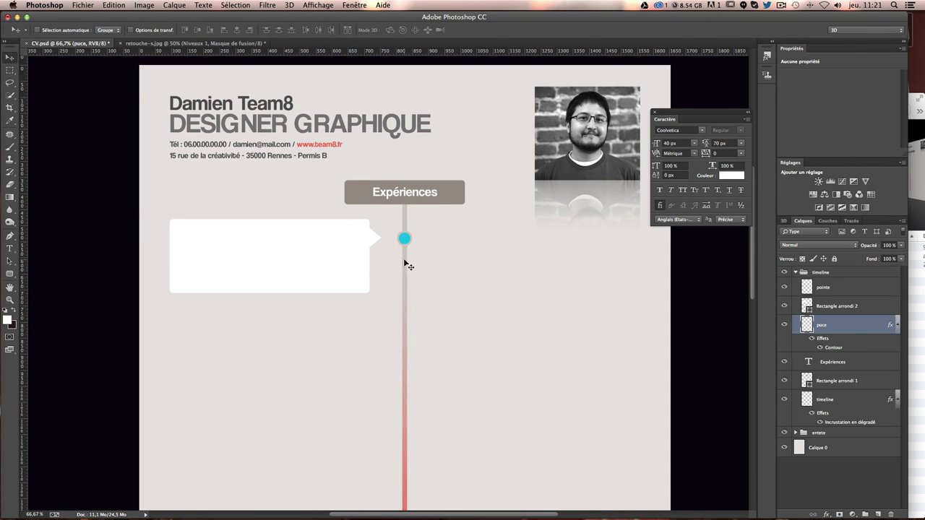
pyautogui.click(835, 289)
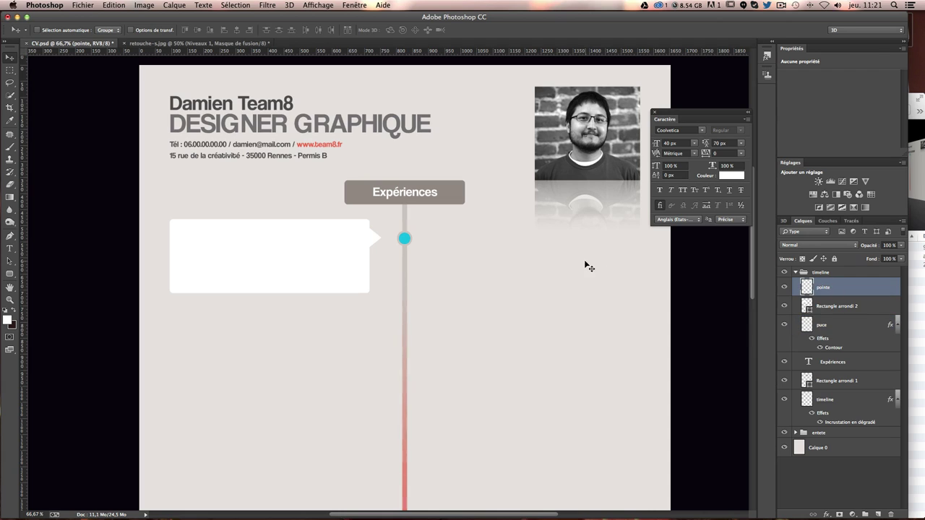
pyautogui.click(10, 249)
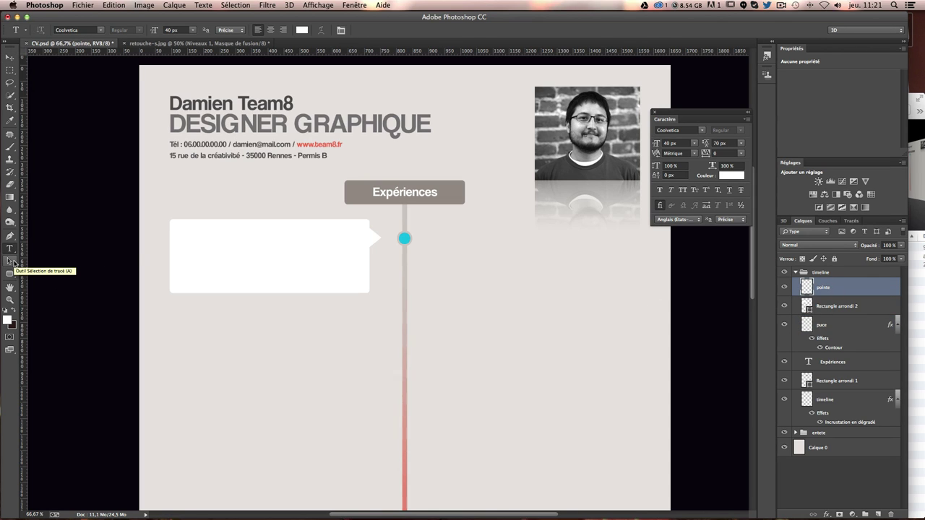
# Set the foreground to #545454 and type 'Nom de l'entreprise' in a paragraph box inside the white box.
pyautogui.click(7, 320)
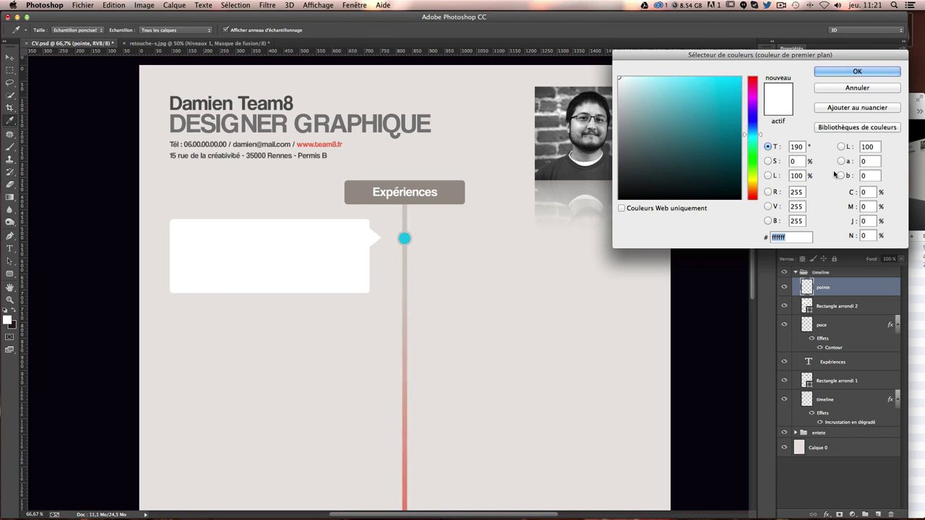
pyautogui.write('545454')
pyautogui.press('Return')
pyautogui.press('t')
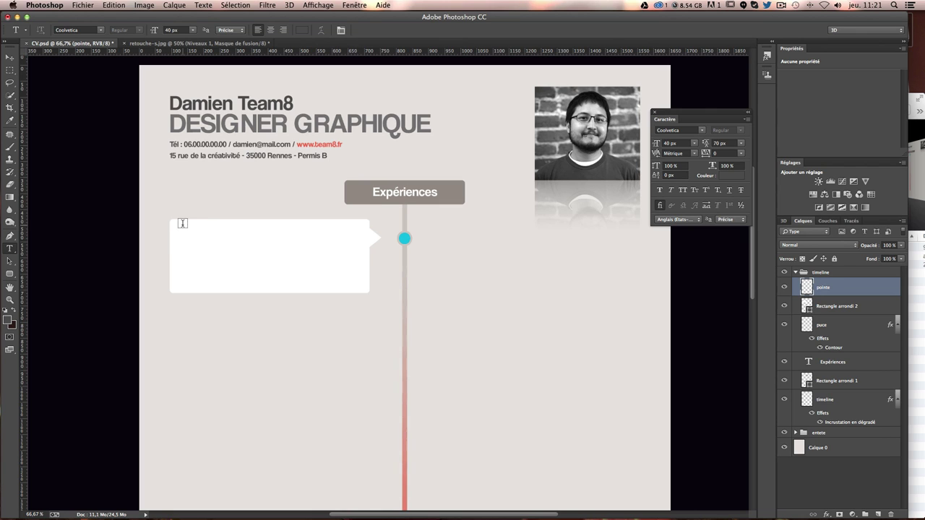
pyautogui.moveTo(175, 222)
pyautogui.mouseDown()
pyautogui.moveTo(218, 247)
pyautogui.moveTo(362, 286)
pyautogui.mouseUp()
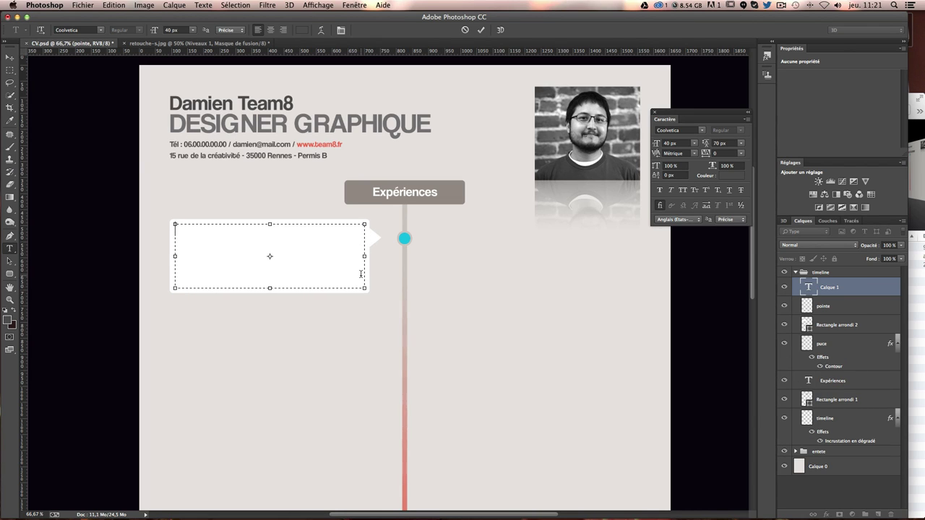
pyautogui.write('No ')
pyautogui.write(" de l'en")
pyautogui.write('treprise')
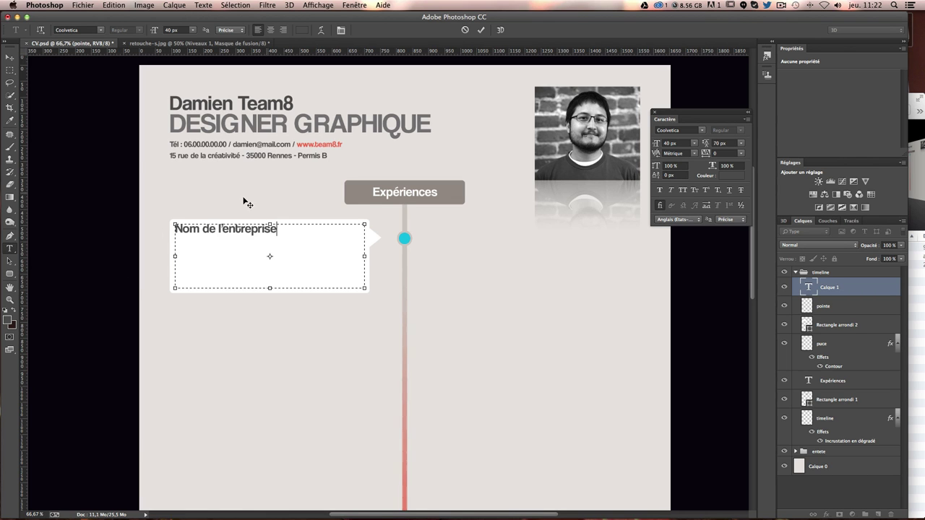
# Copy the Morbi sed sapien paragraph from lipsum.com in Chrome, then return to Photoshop.
pyautogui.moveTo(318, 517)
pyautogui.click(296, 485)
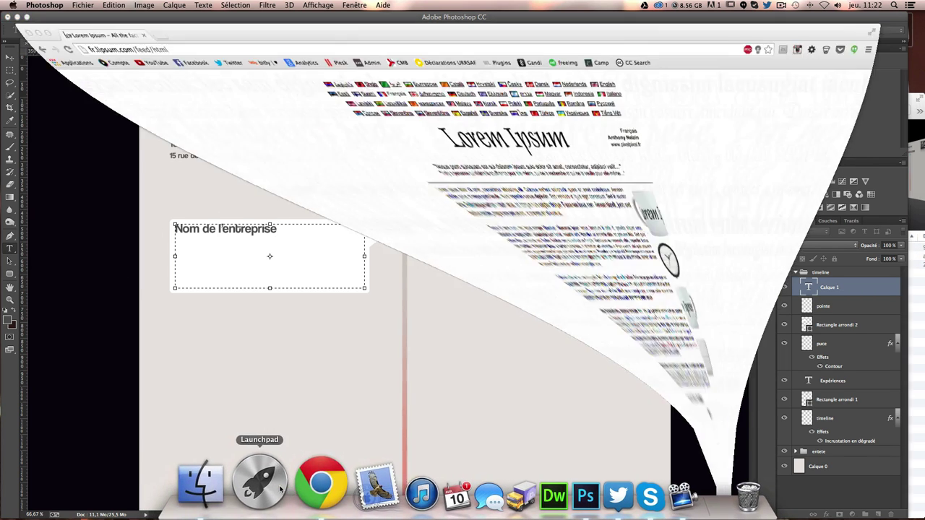
pyautogui.moveTo(284, 262); pyautogui.dragTo(417, 277)
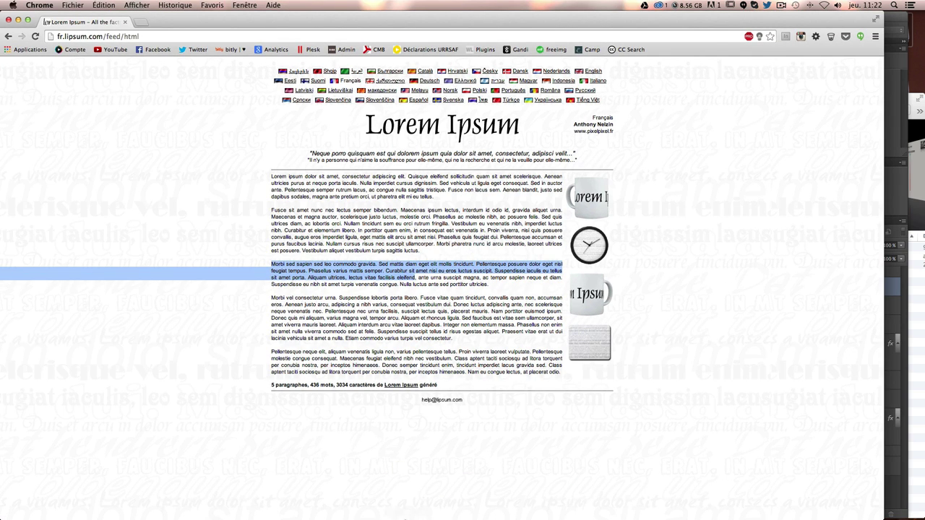
pyautogui.click(542, 486)
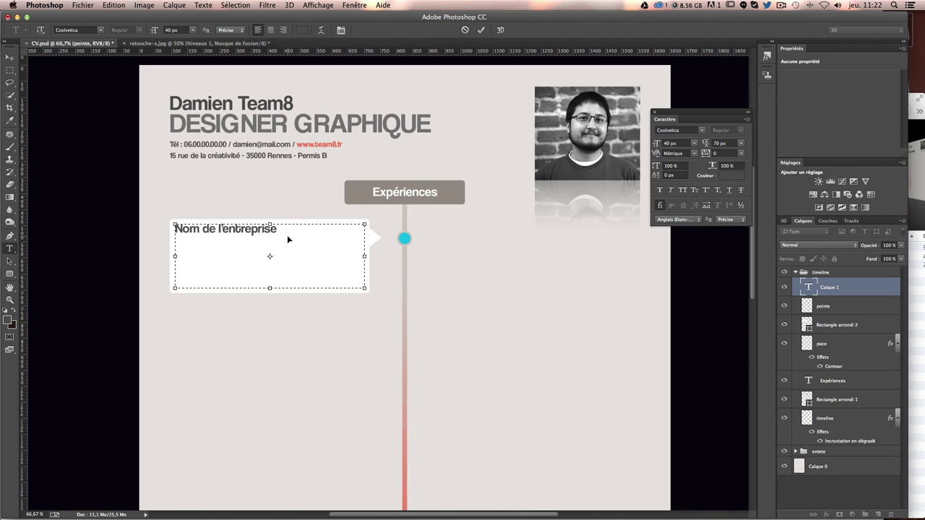
# Paste the paragraph below the company name and enlarge the text box.
pyautogui.press('Return')
pyautogui.press('super+v')
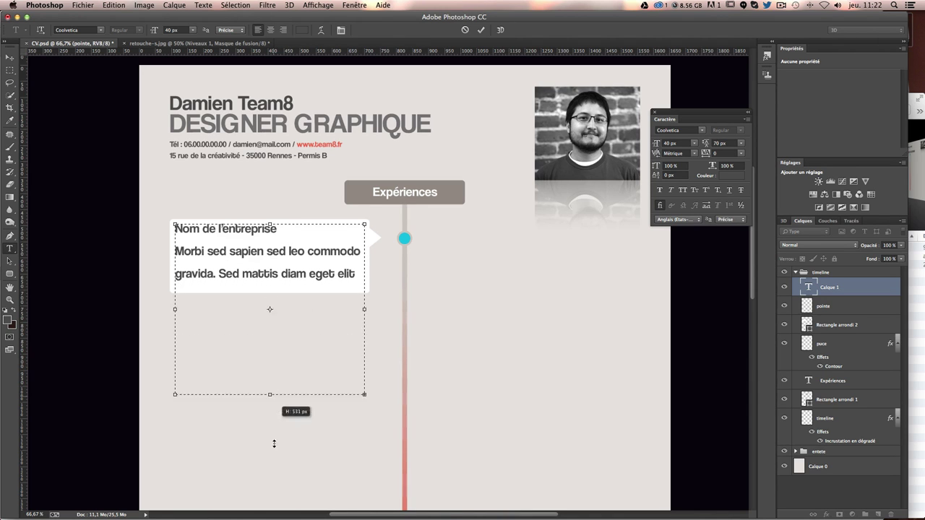
pyautogui.moveTo(271, 290); pyautogui.dragTo(274, 506)
pyautogui.moveTo(250, 456); pyautogui.dragTo(114, 246)
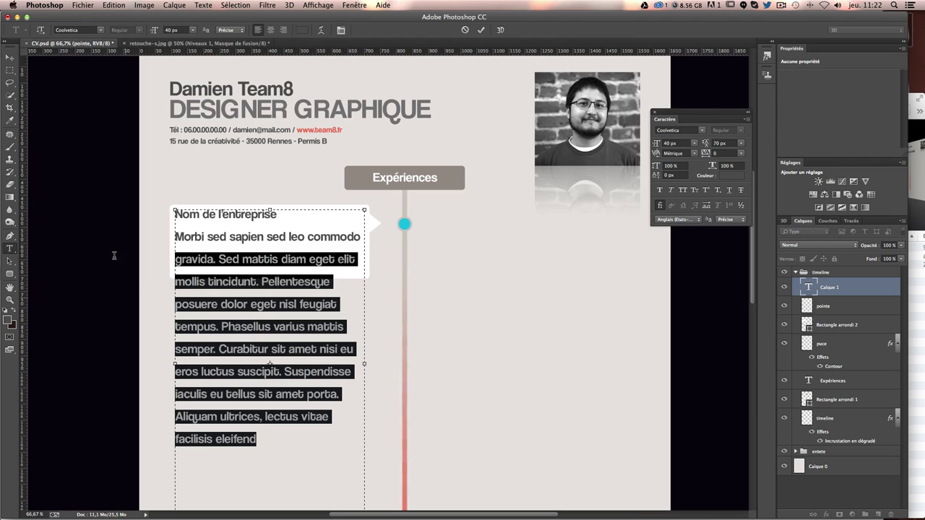
# Set the pasted paragraph to 25 px size with 33 px leading.
pyautogui.click(680, 142)
pyautogui.write('25')
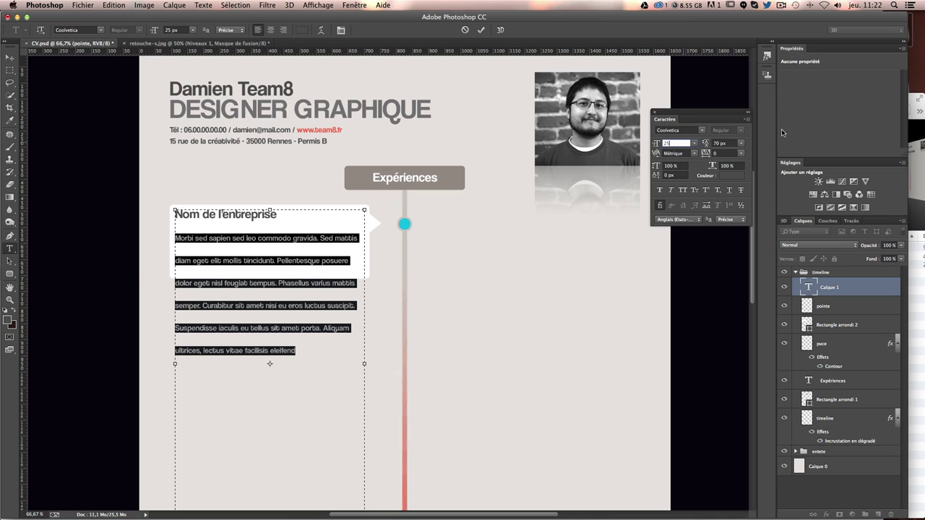
pyautogui.press('Tab')
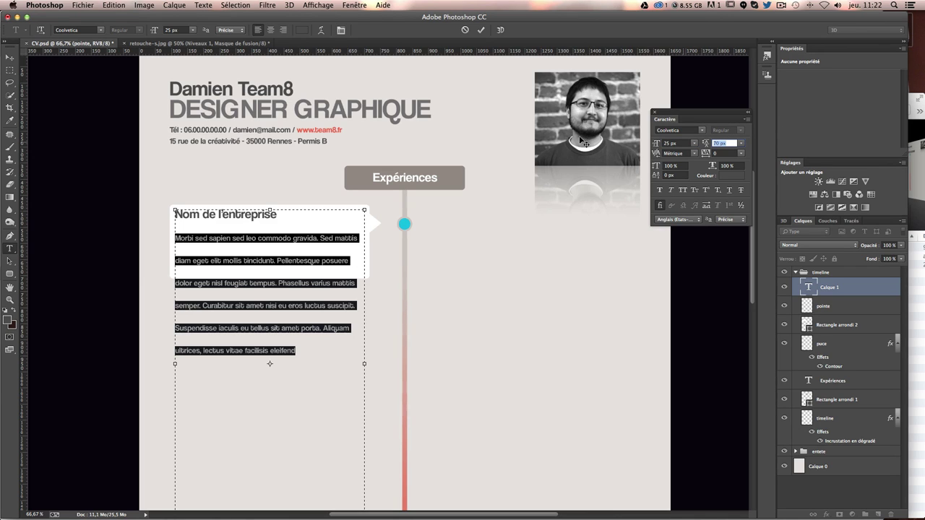
pyautogui.write('30')
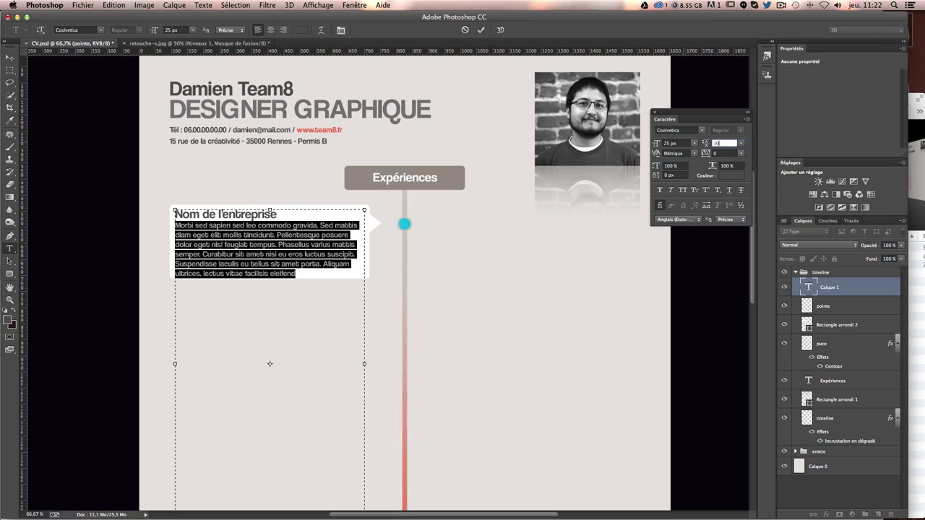
pyautogui.press('Up')
pyautogui.press('Up')
pyautogui.press('Up')
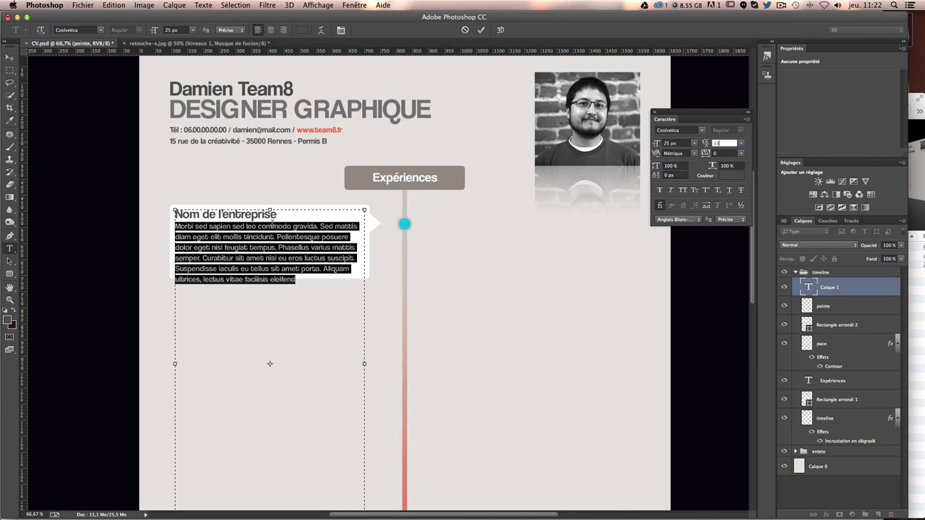
pyautogui.click(274, 225)
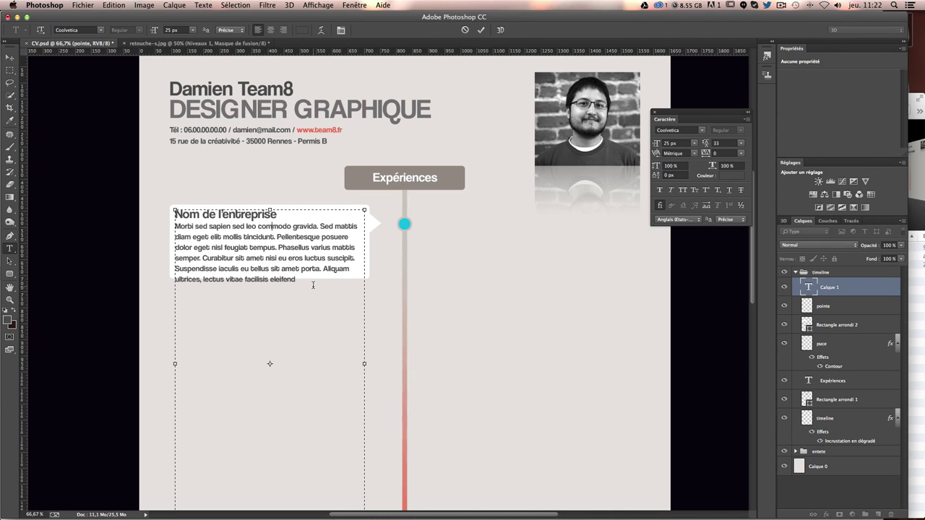
pyautogui.moveTo(309, 283); pyautogui.dragTo(125, 231)
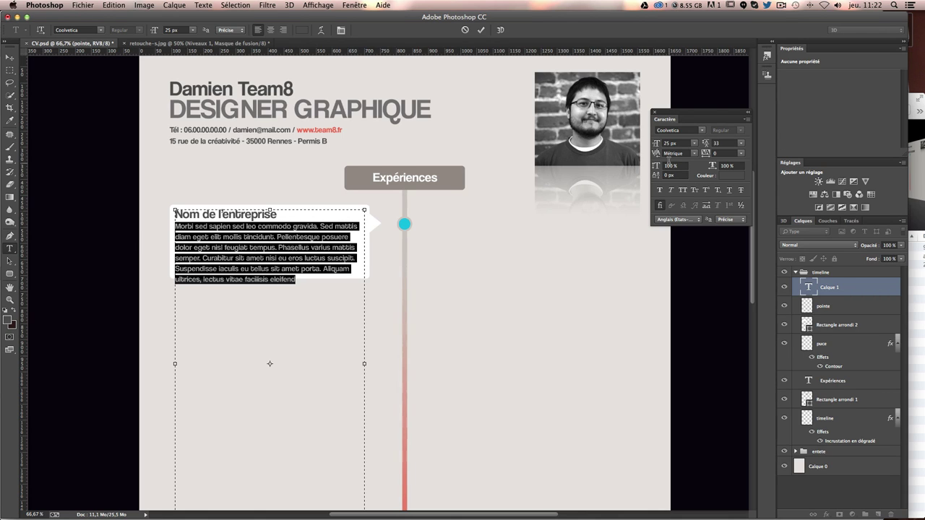
pyautogui.scroll(2, 389, 186)
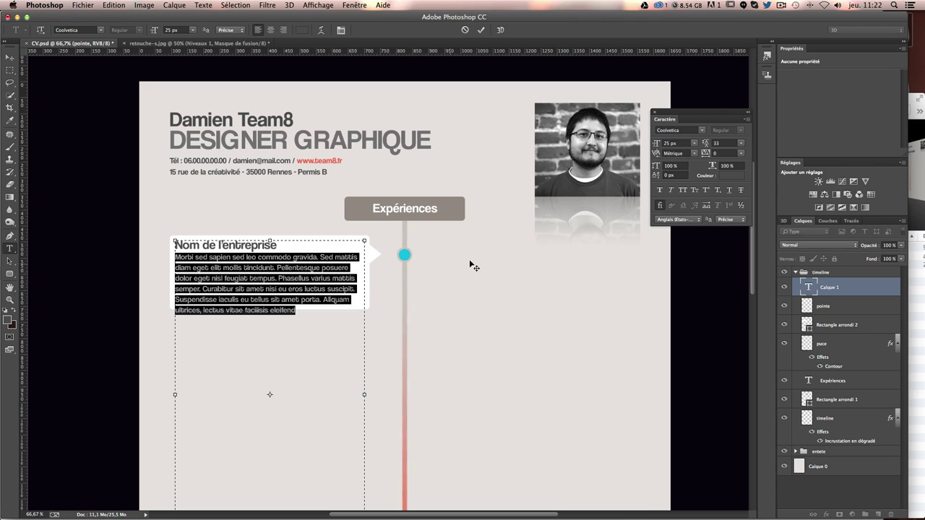
pyautogui.click(691, 130)
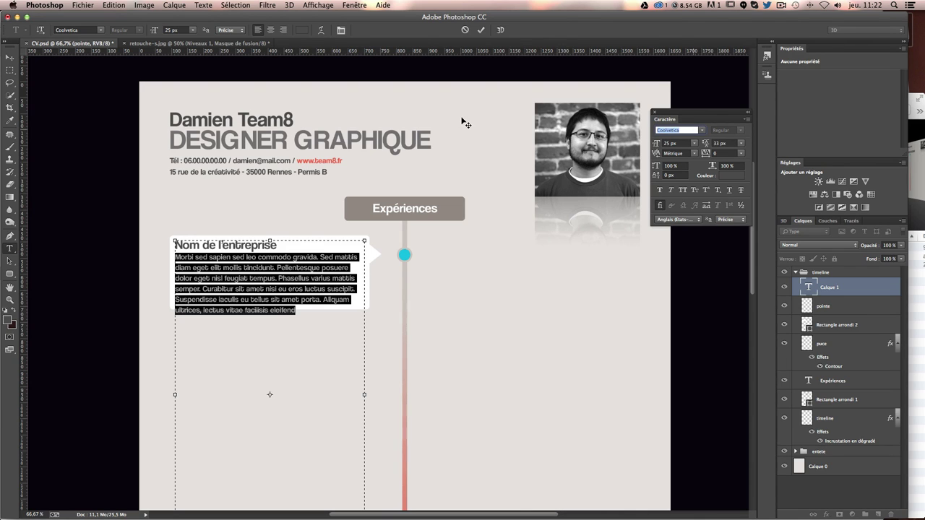
# Set the font to Helvetica and delete the text from 'Curabitur' to 'eleifend'.
pyautogui.write('He')
pyautogui.press('Return')
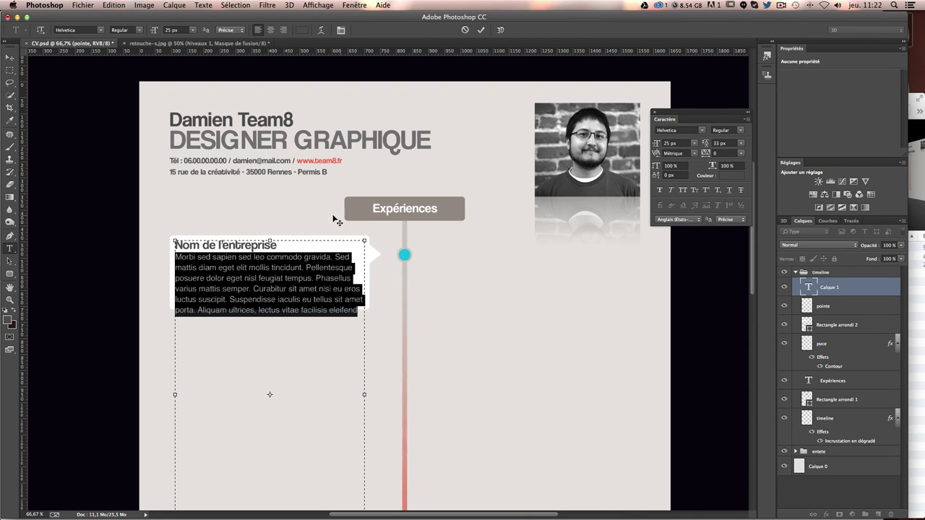
pyautogui.click(302, 277)
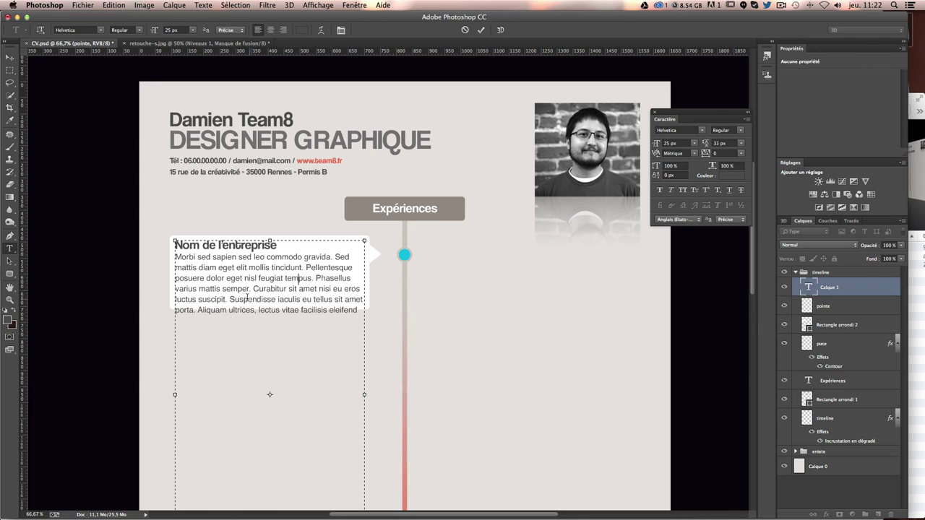
pyautogui.moveTo(318, 301); pyautogui.dragTo(394, 339)
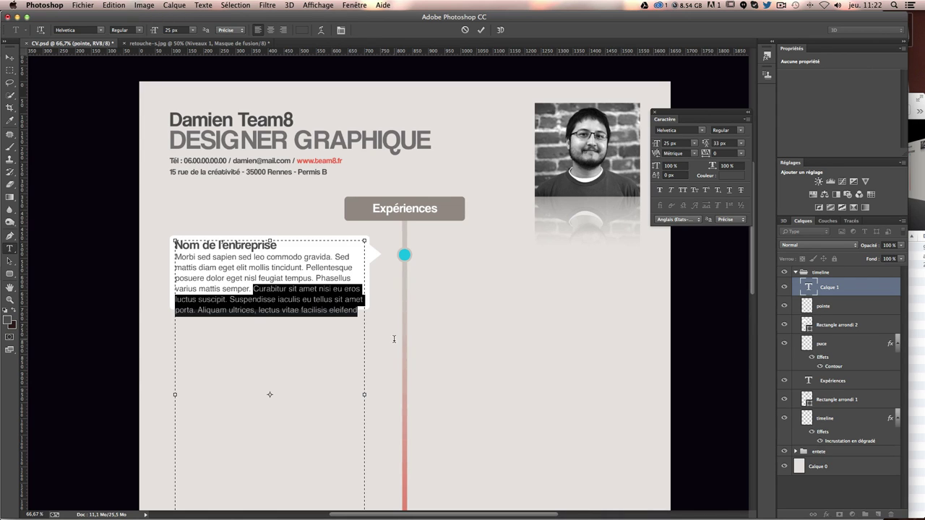
pyautogui.click(324, 312)
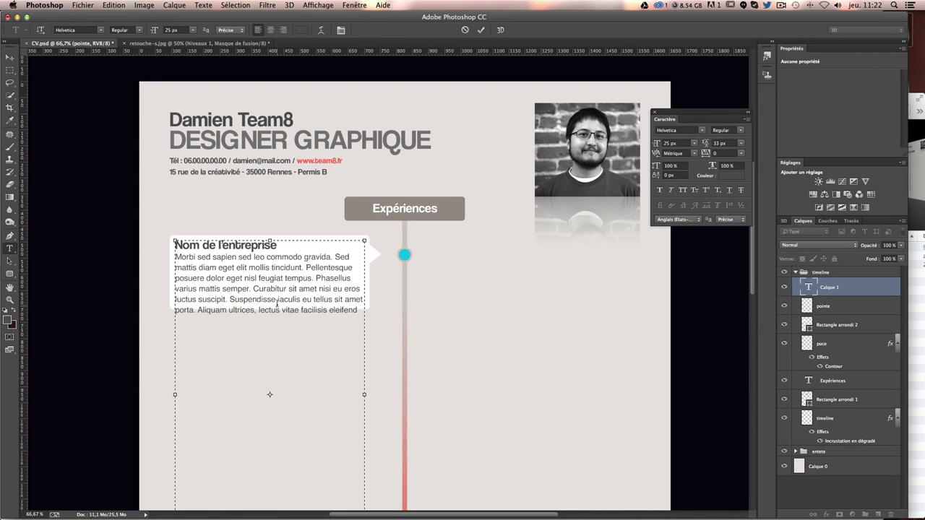
pyautogui.moveTo(253, 289); pyautogui.dragTo(434, 348)
pyautogui.press('BackSpace')
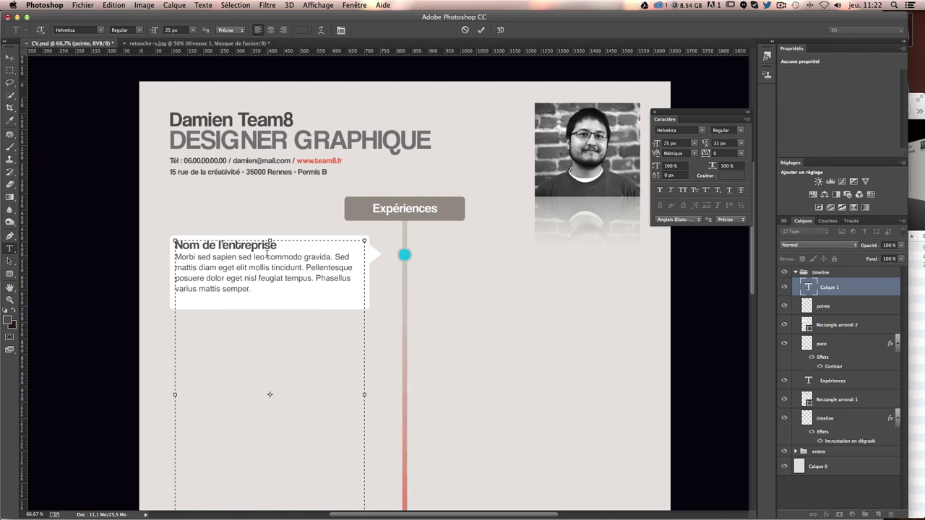
# Add and then remove a line break after the company name title.
pyautogui.click(284, 246)
pyautogui.press('Return')
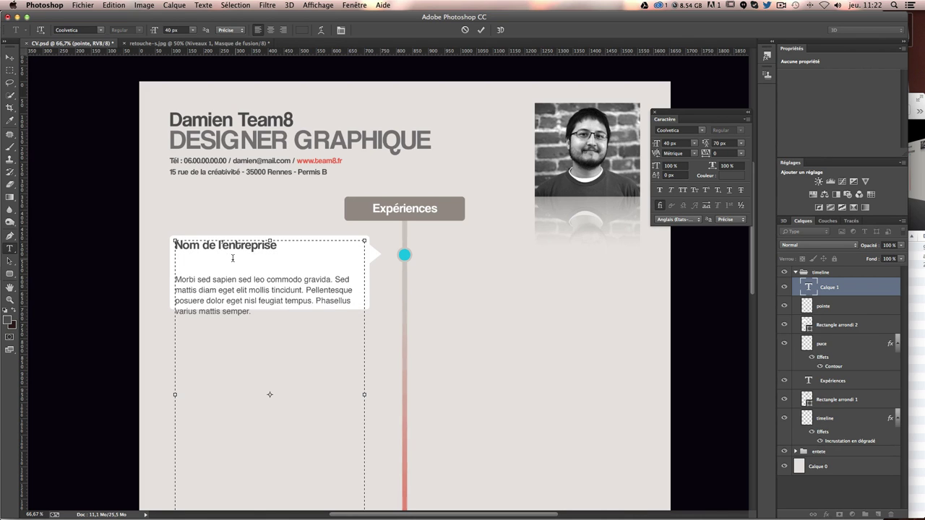
pyautogui.press('BackSpace')
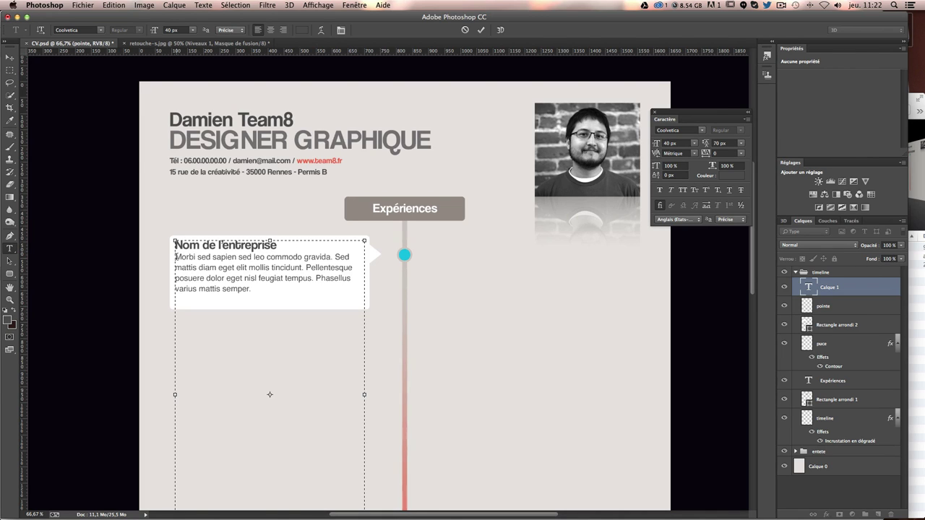
# Set 45 px leading on the body's first line and shrink the text frame to 215 px.
pyautogui.moveTo(175, 257); pyautogui.dragTo(352, 258)
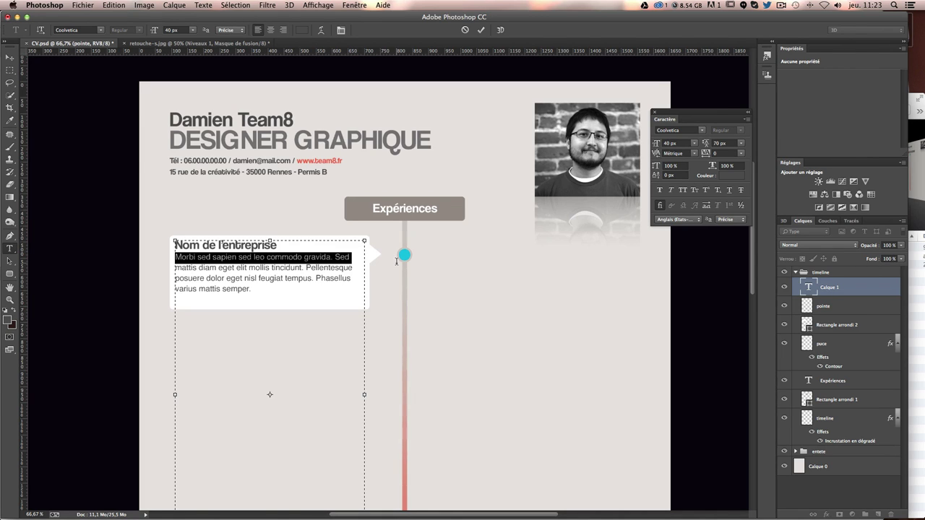
pyautogui.click(723, 142)
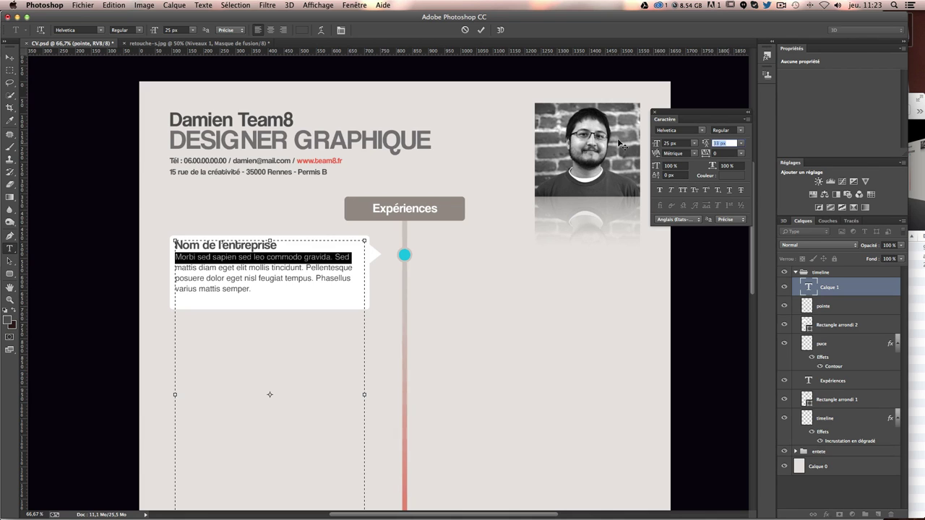
pyautogui.write('50')
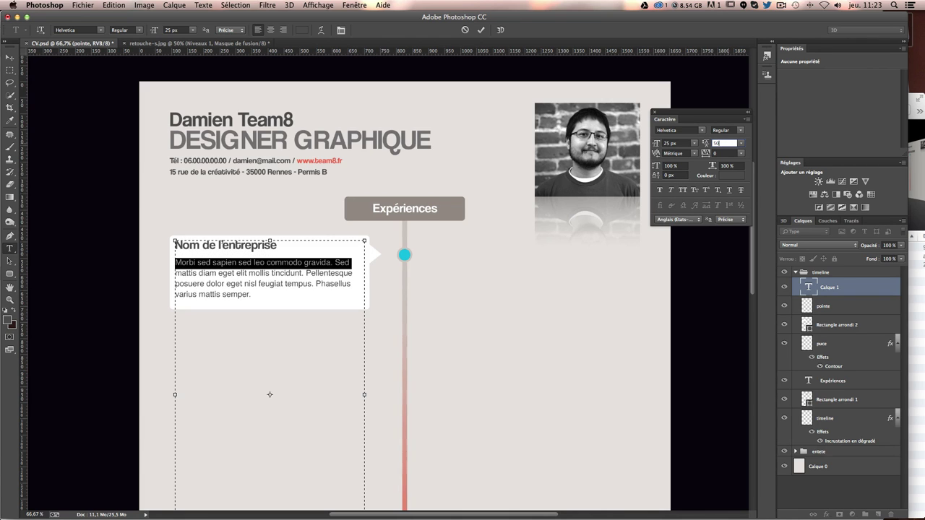
pyautogui.write('4')
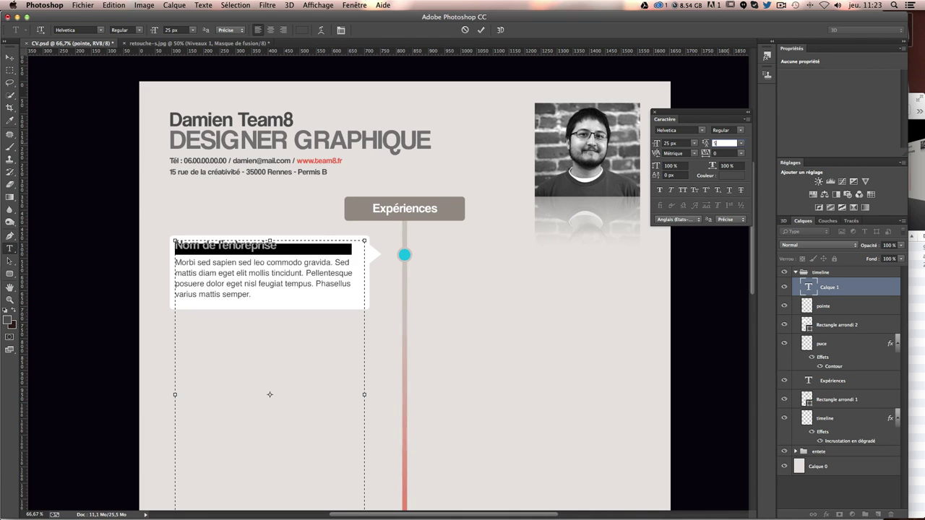
pyautogui.write('5')
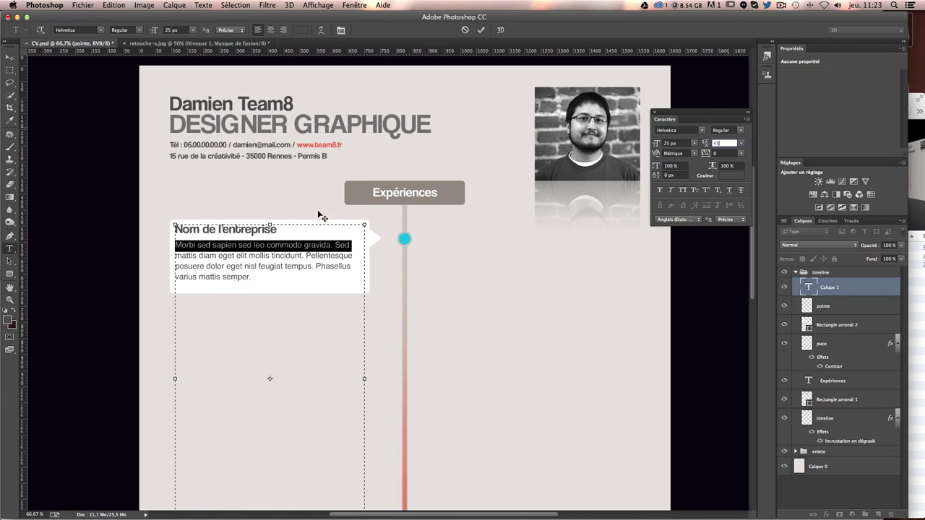
pyautogui.scroll(-2, 322, 217)
pyautogui.scroll(-5, 333, 279)
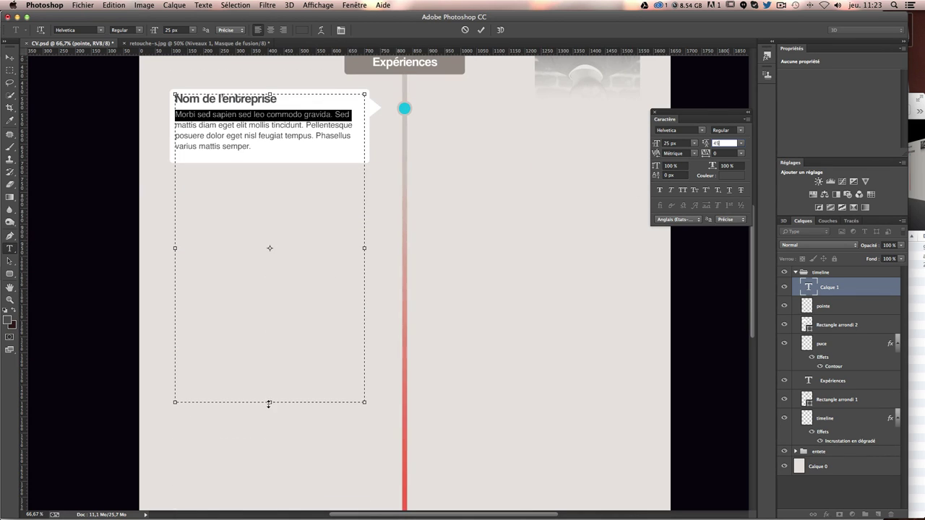
pyautogui.moveTo(270, 402); pyautogui.dragTo(284, 165)
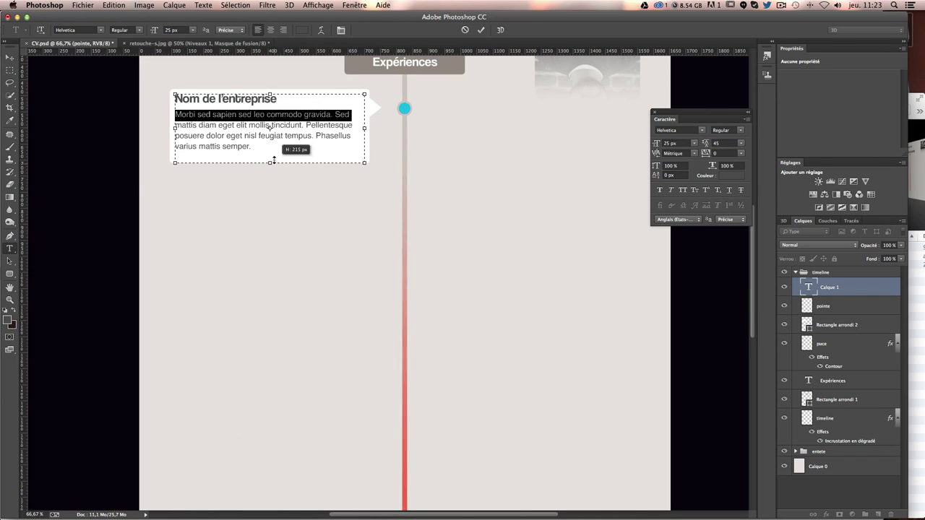
pyautogui.click(9, 57)
# Nudge the company text block one step right and two steps down.
pyautogui.scroll(3, 483, 226)
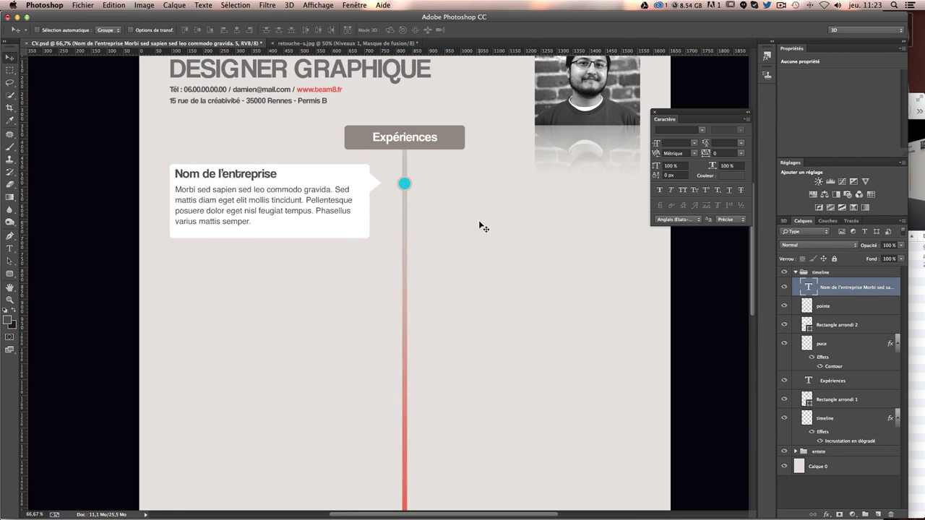
pyautogui.press('Down')
pyautogui.press('Down')
pyautogui.press('Down')
pyautogui.press('Down')
pyautogui.press('Down')
pyautogui.press('Down')
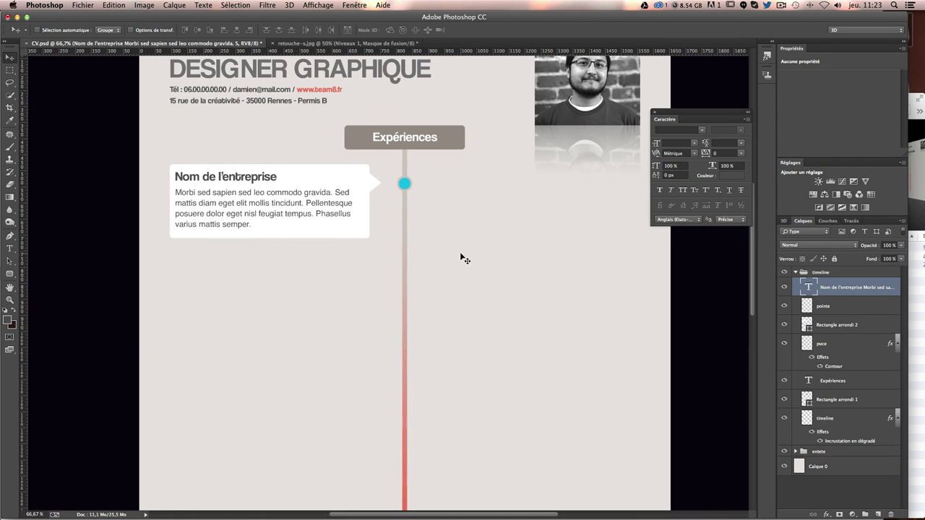
pyautogui.press('Right')
pyautogui.press('Right')
pyautogui.press('Right')
pyautogui.press('Right')
pyautogui.press('Right')
pyautogui.press('Right')
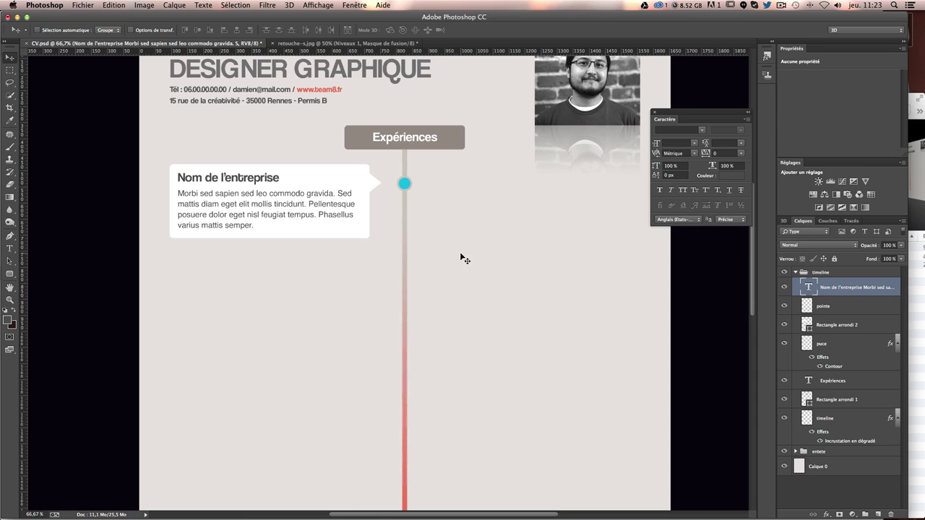
pyautogui.press('Down')
pyautogui.press('Down')
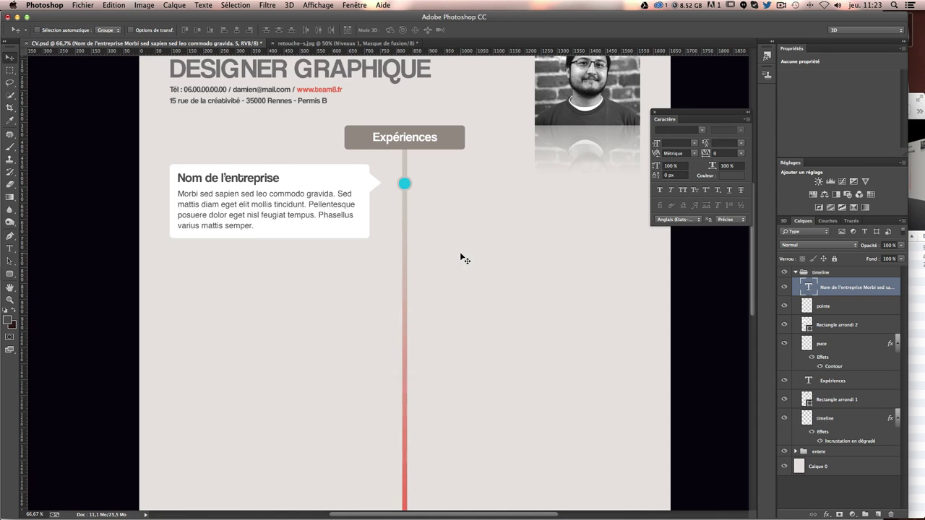
pyautogui.scroll(2, 463, 259)
pyautogui.scroll(3, 463, 261)
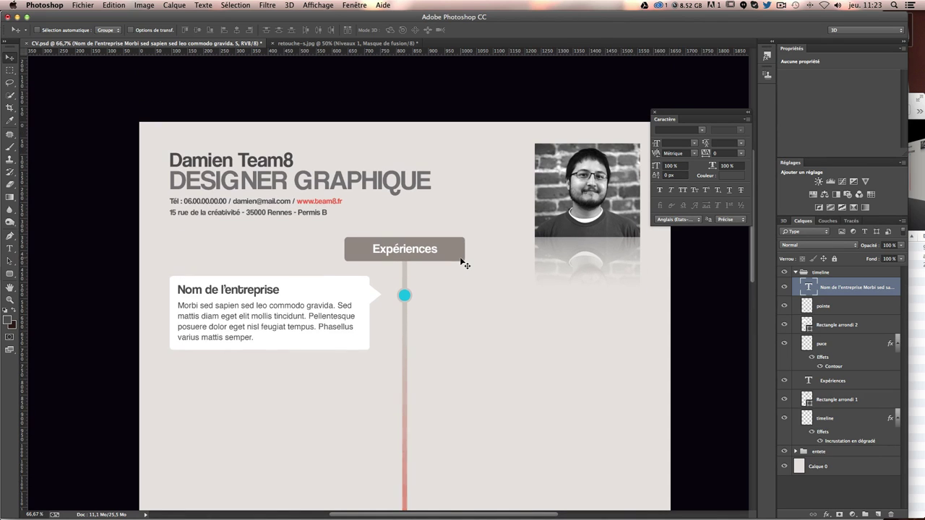
pyautogui.scroll(-3, 463, 267)
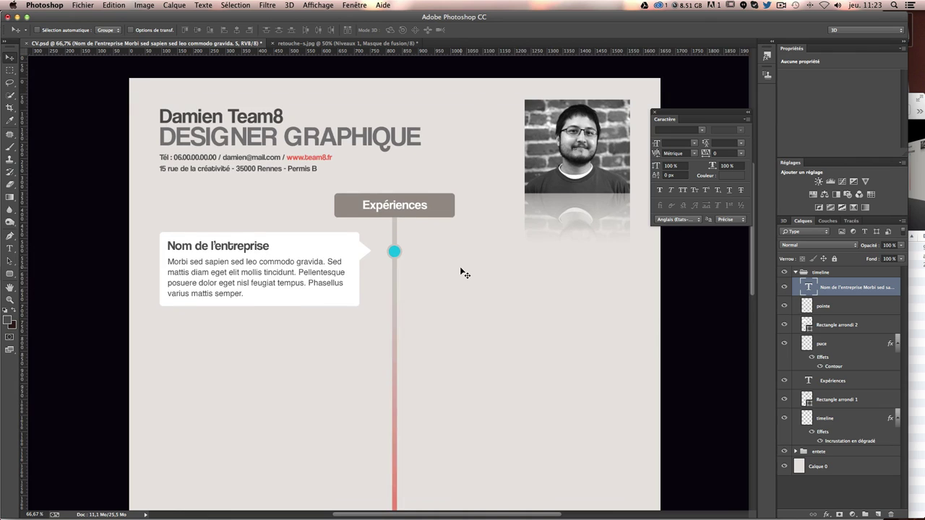
pyautogui.scroll(2, 499, 273)
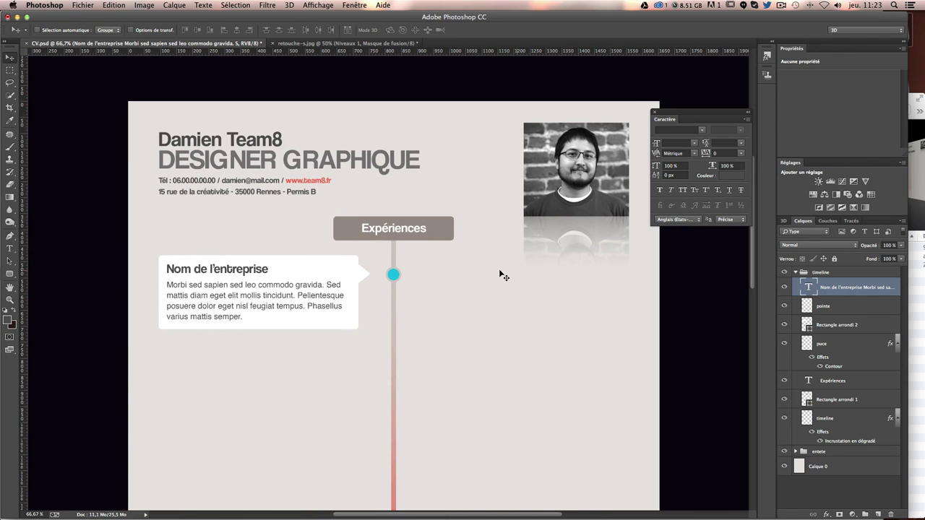
# Select the whole body paragraph with the Type tool and commit the edit.
pyautogui.click(10, 248)
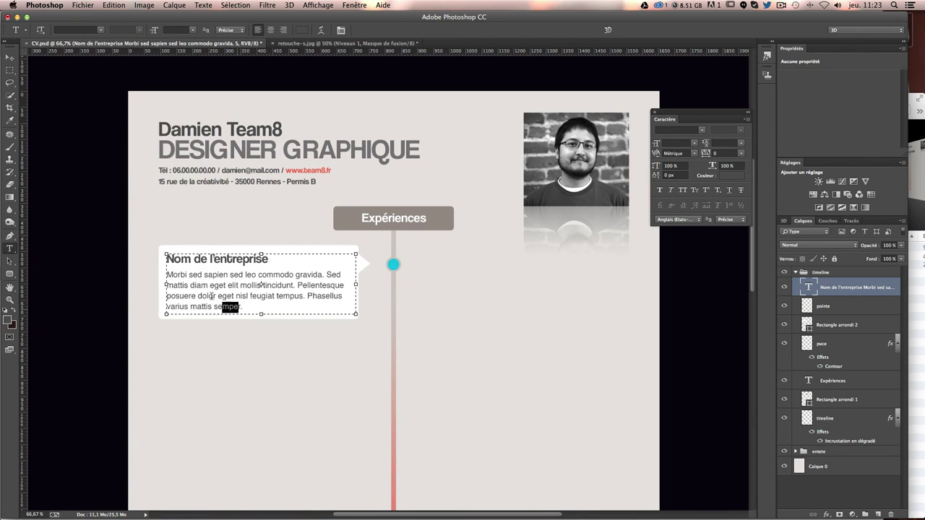
pyautogui.moveTo(239, 307); pyautogui.dragTo(172, 275)
pyautogui.click(251, 308)
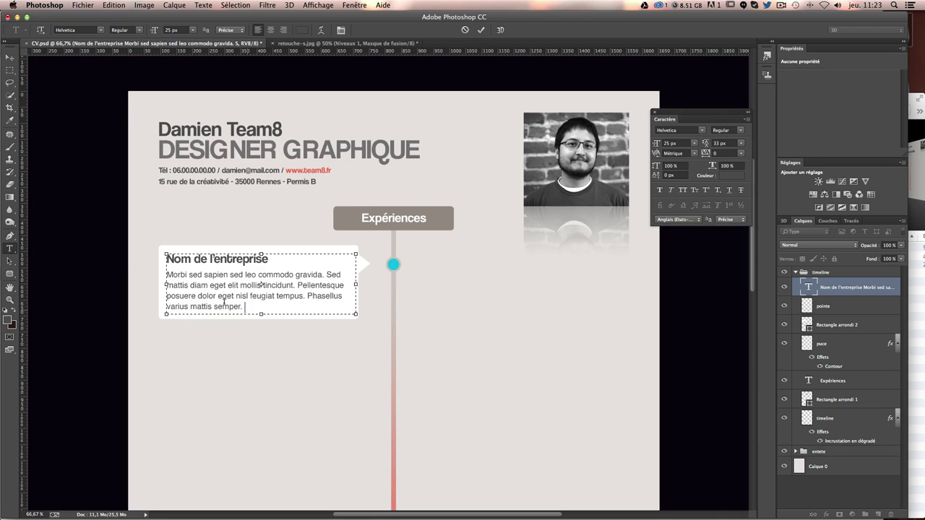
pyautogui.moveTo(251, 308); pyautogui.dragTo(133, 272)
pyautogui.click(398, 315)
pyautogui.scroll(-1, 425, 317)
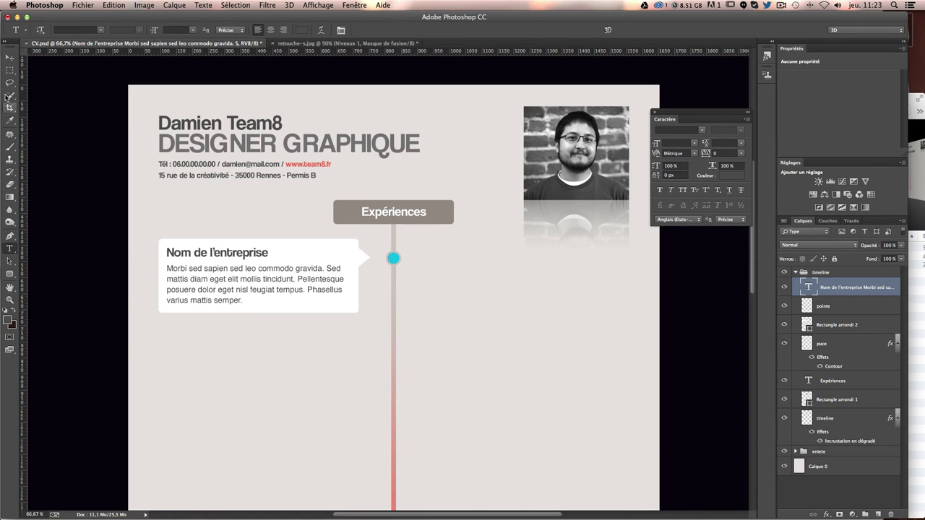
# Start a new text layer, 'Calque 1', right of the timeline bar.
pyautogui.click(9, 57)
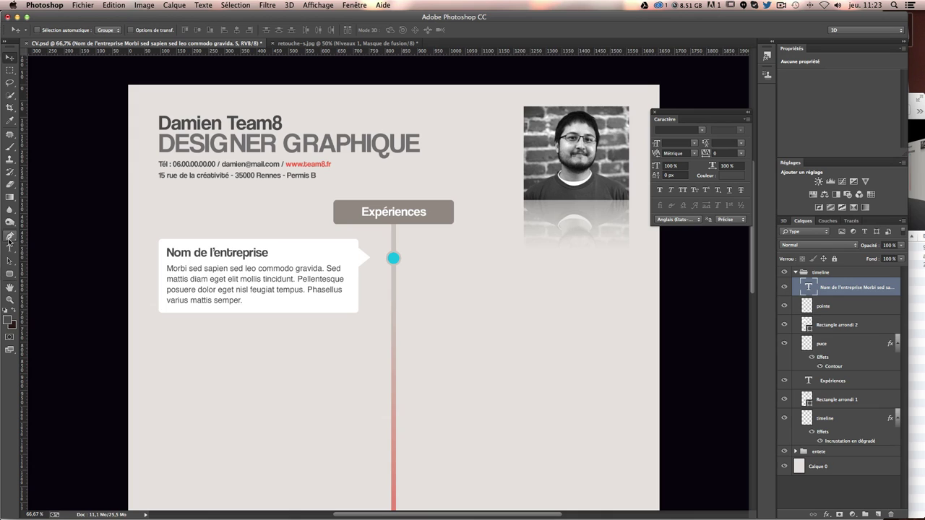
pyautogui.click(9, 247)
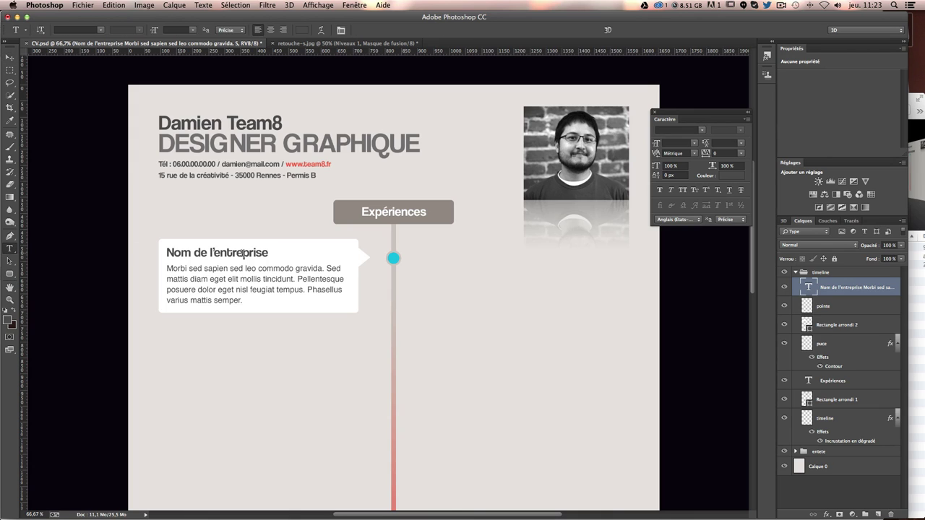
pyautogui.click(420, 259)
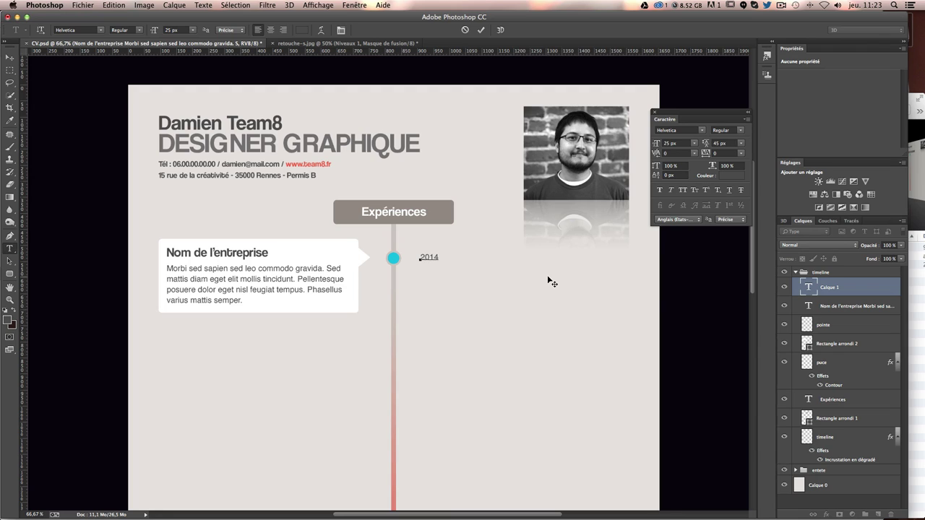
# Add a 'Designer graphique' line under 2014, set in Coolvetica at 40 px.
pyautogui.press('Return')
pyautogui.write('Designer')
pyautogui.write(' graphique')
pyautogui.doubleClick(430, 273)
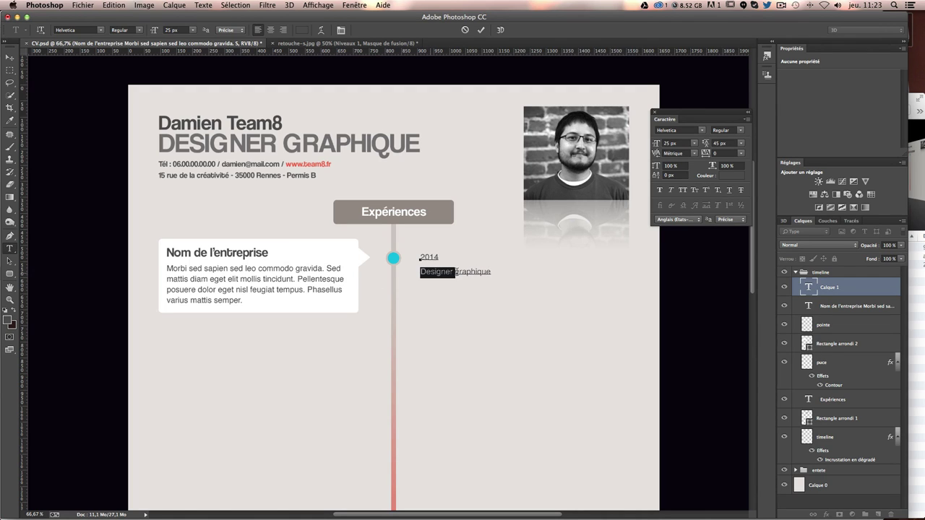
pyautogui.moveTo(456, 272); pyautogui.dragTo(503, 271)
pyautogui.click(683, 143)
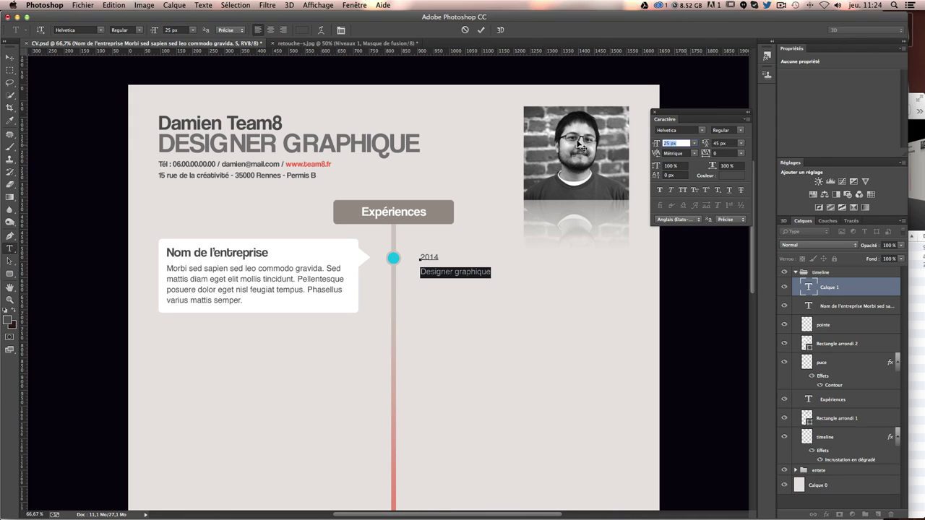
pyautogui.write('40')
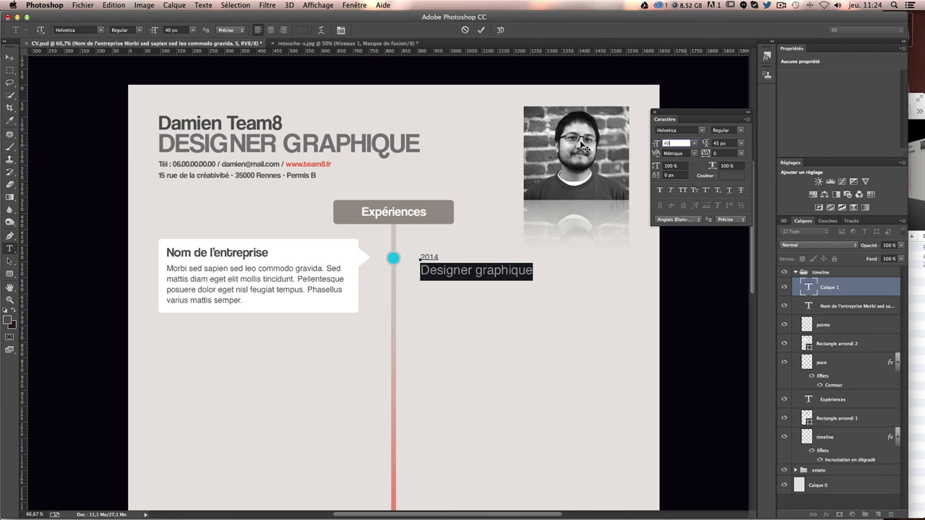
pyautogui.click(677, 130)
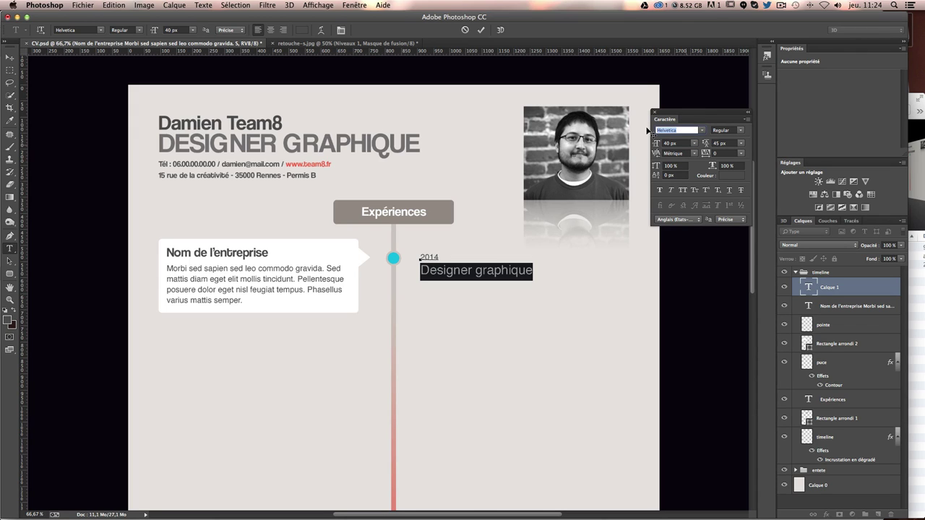
pyautogui.write('Coolvetica')
pyautogui.press('Return')
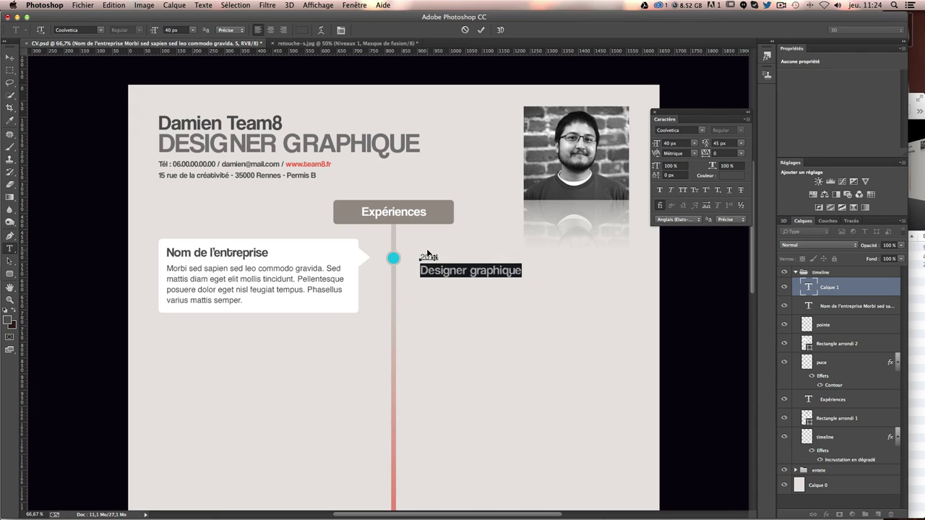
# Check the 2014 text settings, then reselect the whole Designer graphique line.
pyautogui.doubleClick(431, 257)
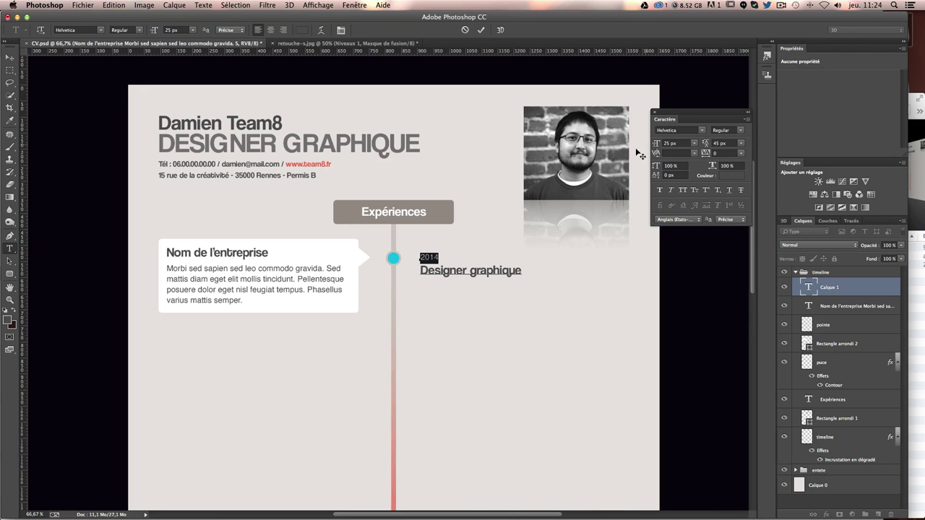
pyautogui.click(438, 250)
pyautogui.doubleClick(429, 257)
pyautogui.tripleClick(444, 269)
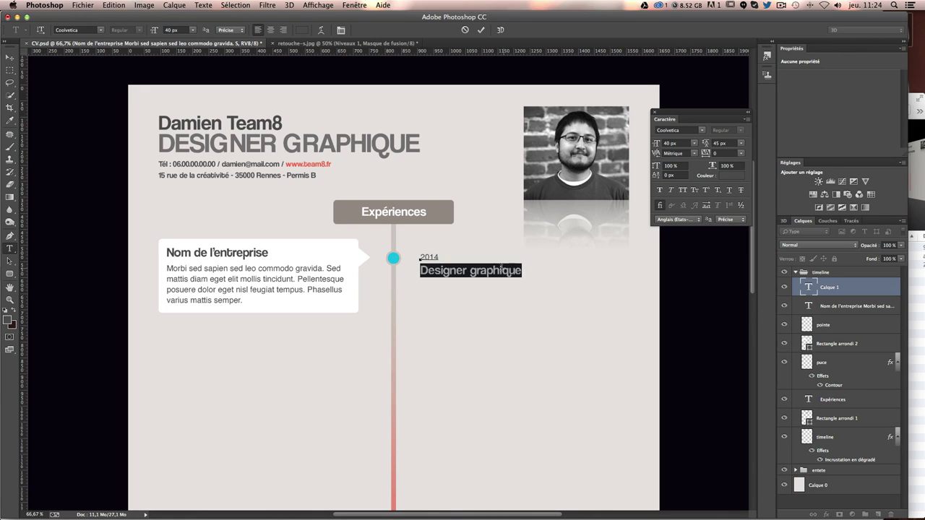
pyautogui.doubleClick(447, 272)
pyautogui.tripleClick(448, 269)
# Colour Designer graphique cyan (#30c3e1), sampled from the timeline dot.
pyautogui.click(736, 177)
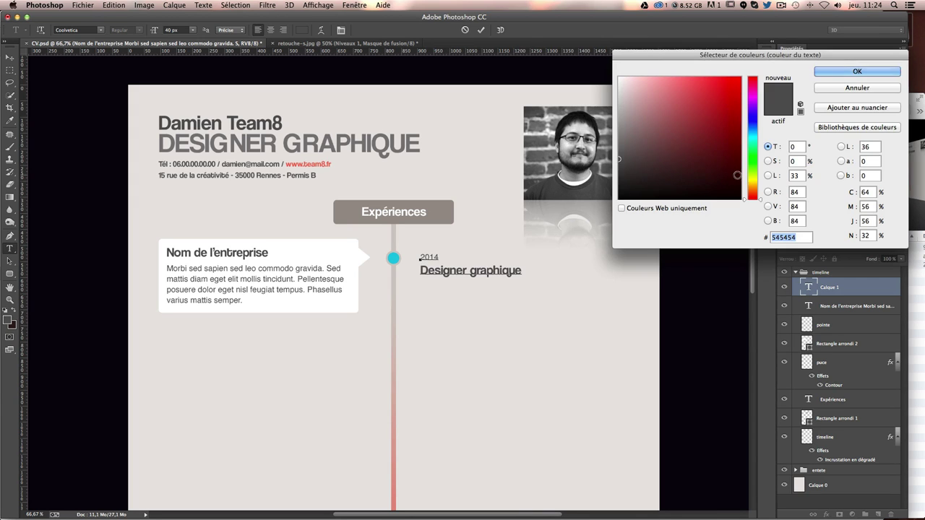
pyautogui.click(393, 258)
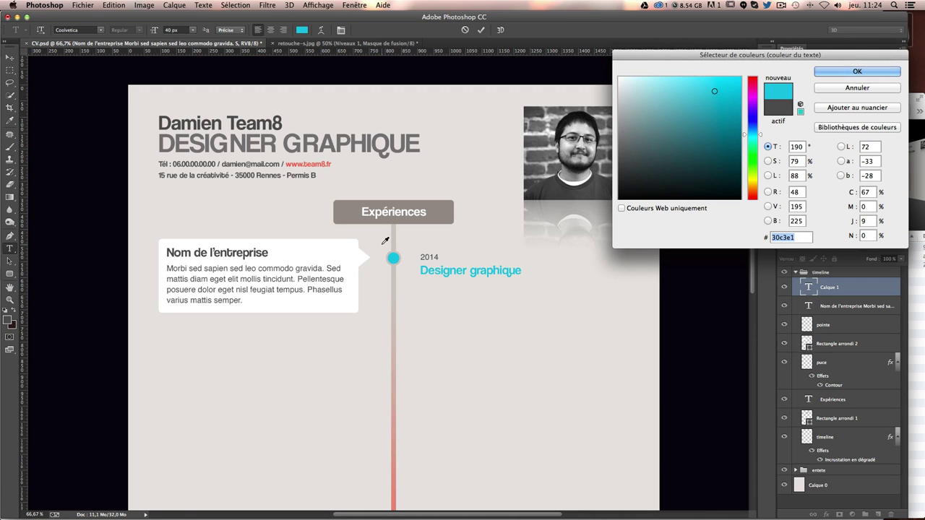
pyautogui.press('Return')
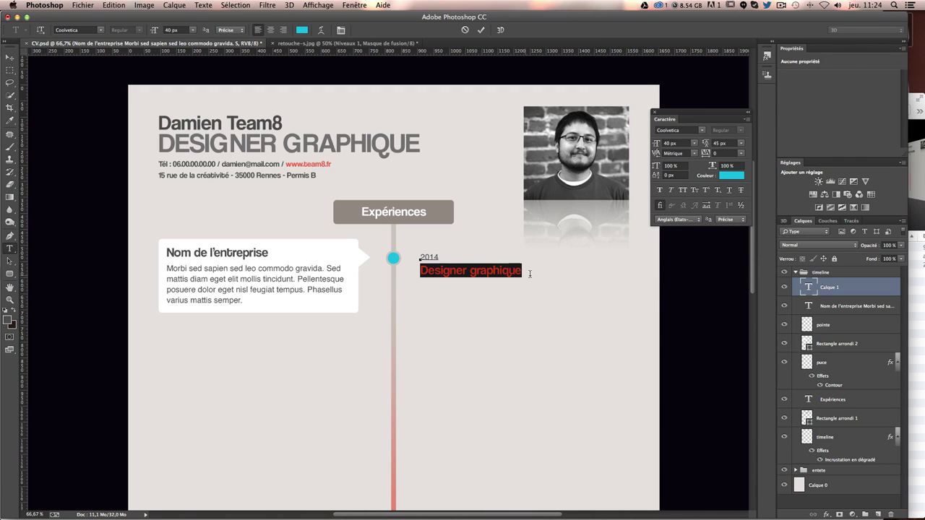
# Tighten the leading between 2014 and Designer graphique to 40 and commit the text.
pyautogui.moveTo(515, 273); pyautogui.dragTo(399, 253)
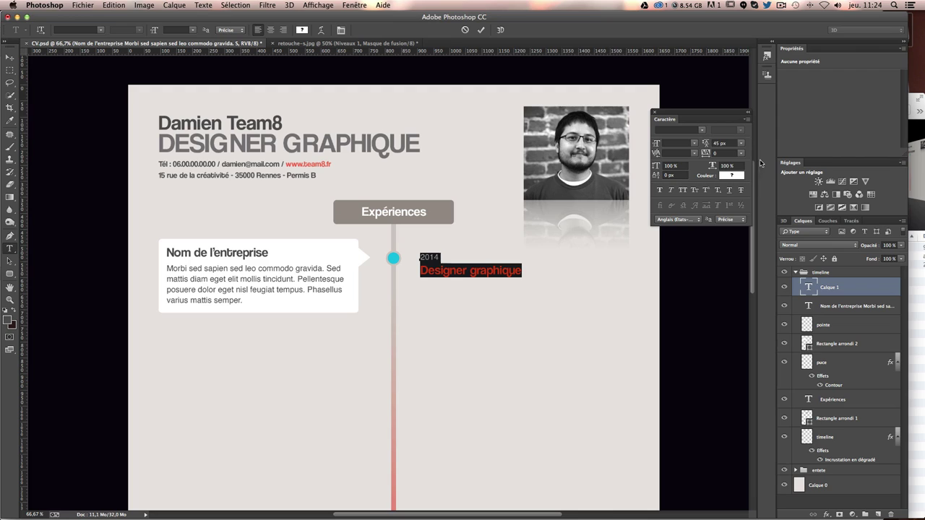
pyautogui.write('30')
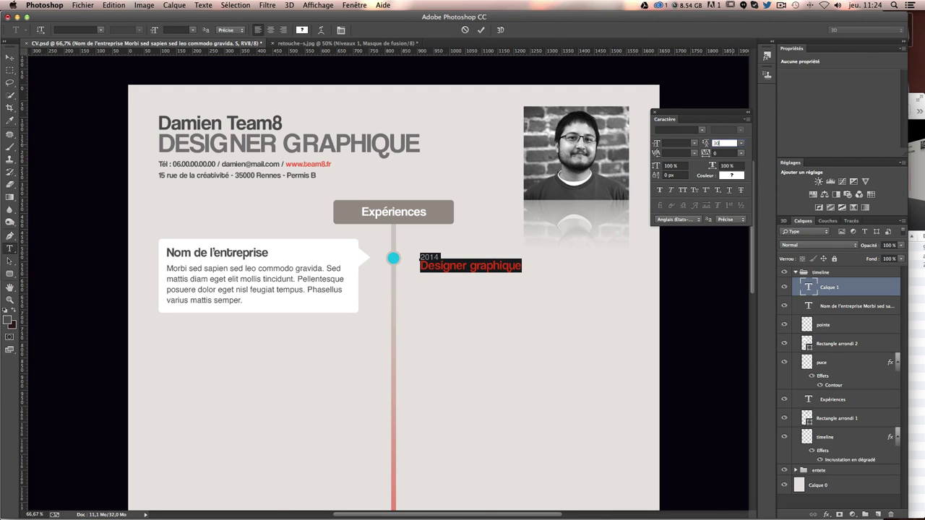
pyautogui.press('BackSpace')
pyautogui.write('5')
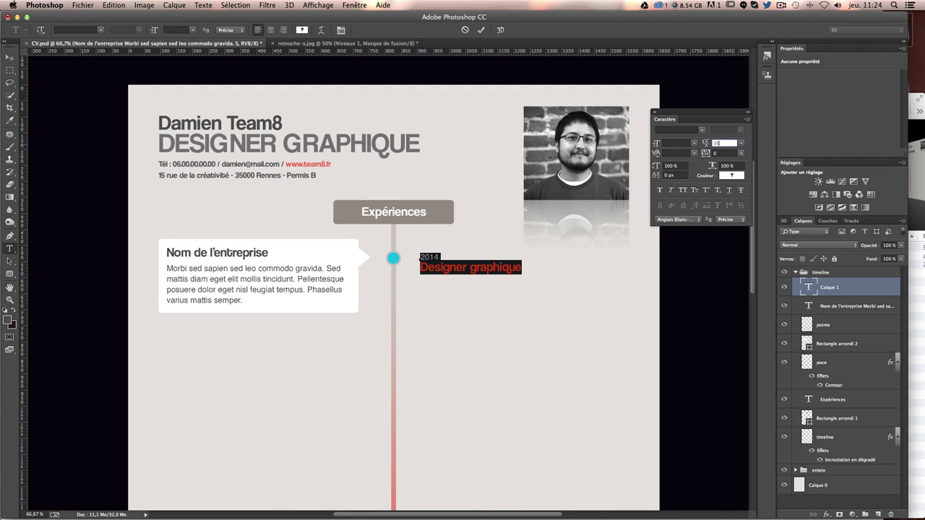
pyautogui.write('4')
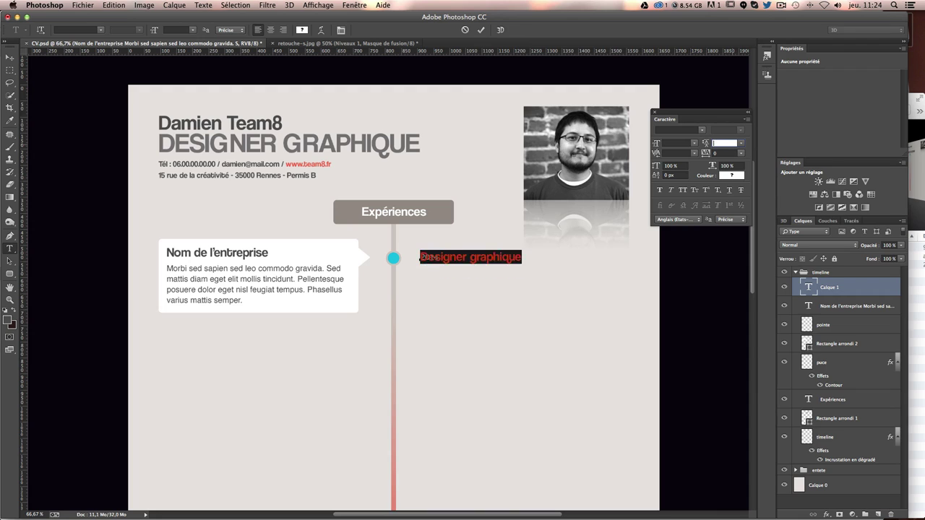
pyautogui.write('0')
pyautogui.click(10, 57)
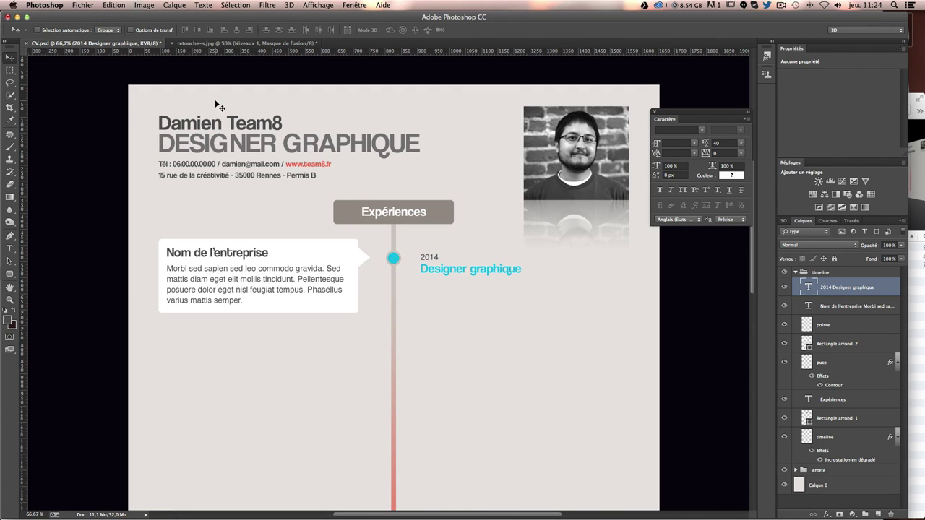
# Show the guides and nudge the 2014 / Designer graphique block into line beside the cyan dot.
pyautogui.hotkey('ctrl', ';')
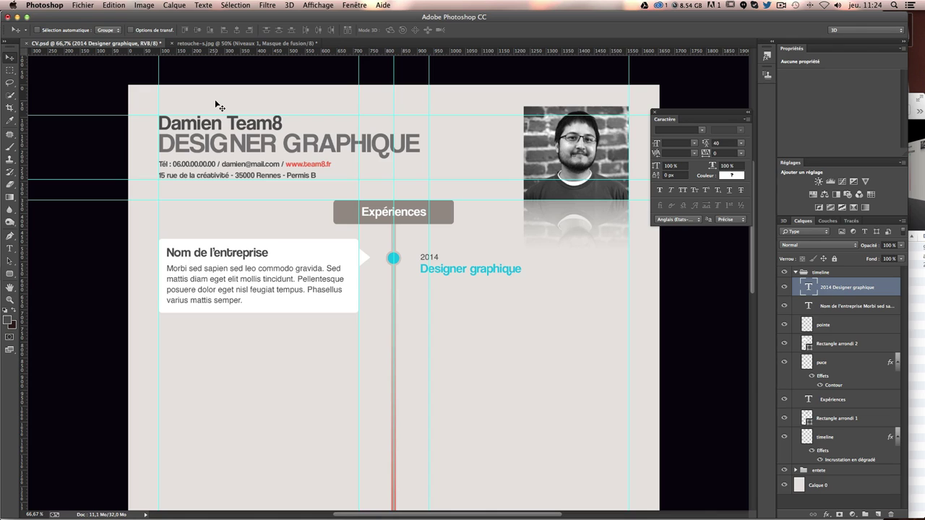
pyautogui.press('Left')
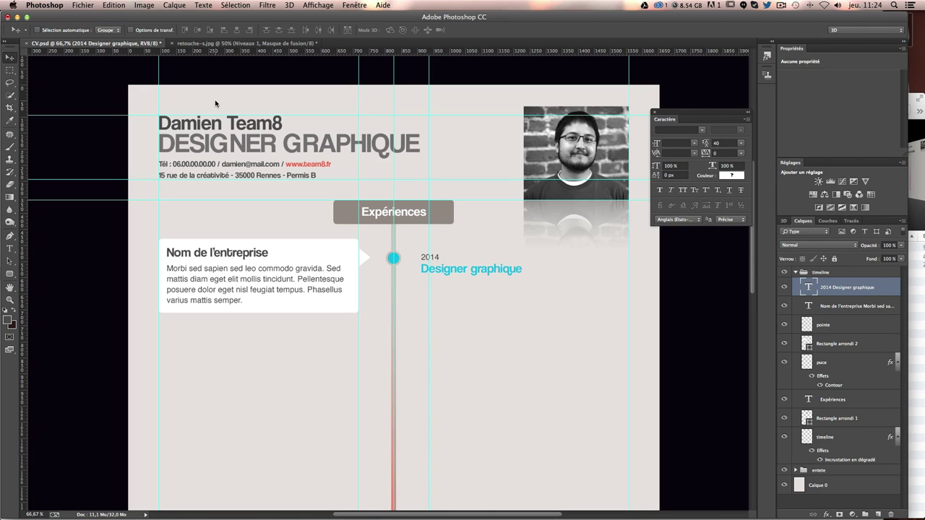
pyautogui.press('Left')
pyautogui.press('Left')
pyautogui.press('Left')
pyautogui.press('Down')
pyautogui.press('Down')
pyautogui.press('Down')
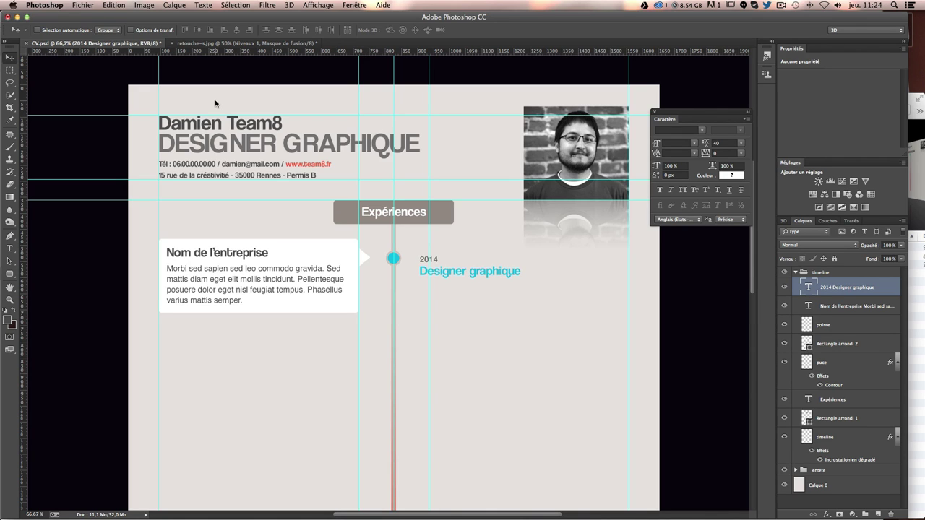
pyautogui.press('Down')
pyautogui.press('Down')
pyautogui.press('Down')
pyautogui.press('Down')
pyautogui.press('Down')
pyautogui.press('Down')
pyautogui.press('Down')
pyautogui.press('Down')
pyautogui.press('Down')
pyautogui.press('Up')
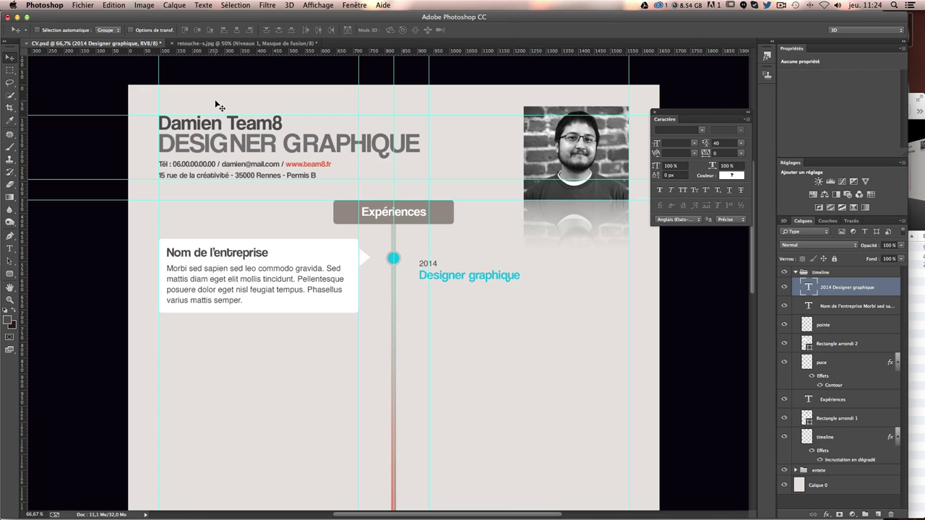
pyautogui.press('Up')
pyautogui.press('Up')
pyautogui.press('Up')
pyautogui.press('Up')
pyautogui.press('Up')
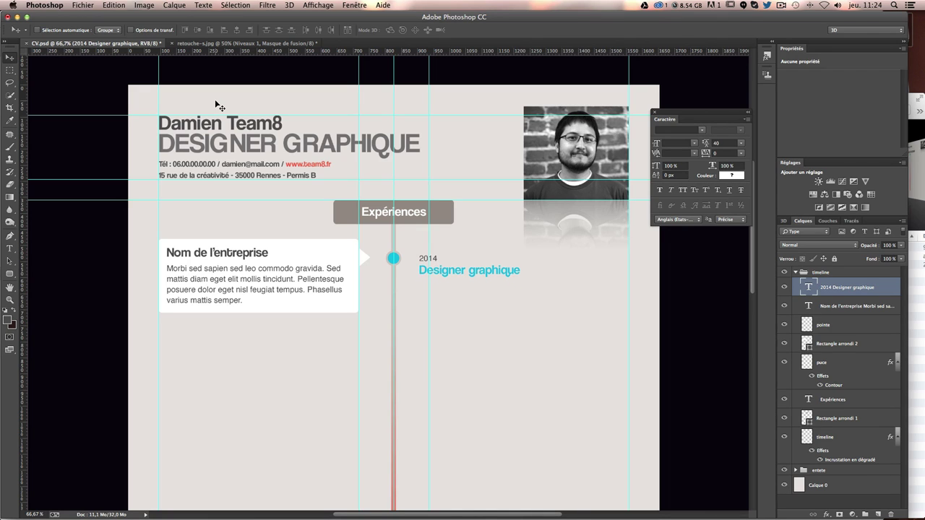
pyautogui.moveTo(514, 250); pyautogui.dragTo(529, 250)
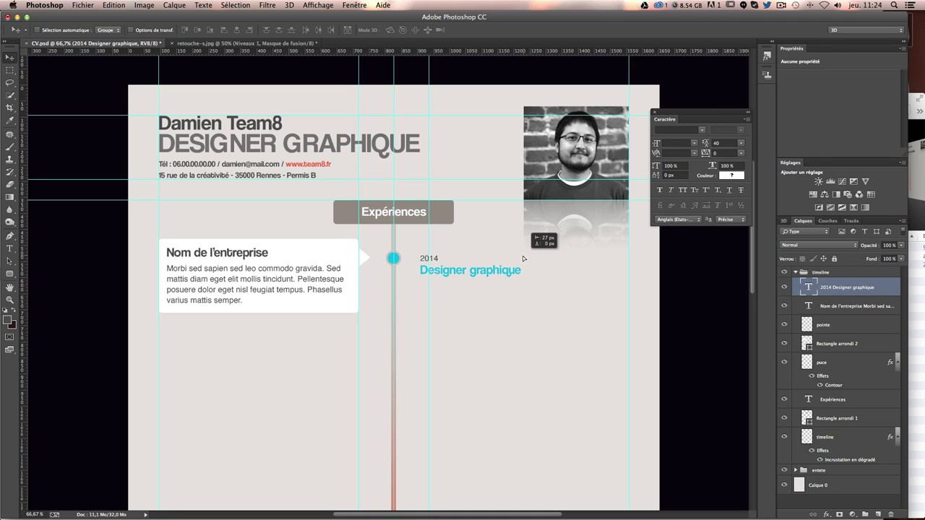
pyautogui.moveTo(529, 250); pyautogui.dragTo(524, 258)
pyautogui.press('Left')
pyautogui.press('Left')
pyautogui.press('Left')
pyautogui.press('Left')
pyautogui.press('Left')
pyautogui.press('Left')
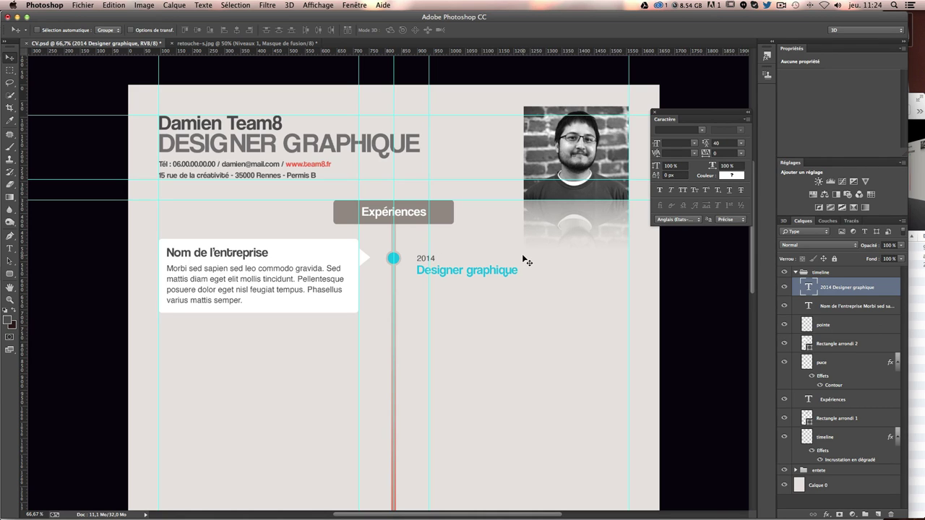
pyautogui.press('Left')
pyautogui.press('Left')
pyautogui.press('Left')
pyautogui.press('Right')
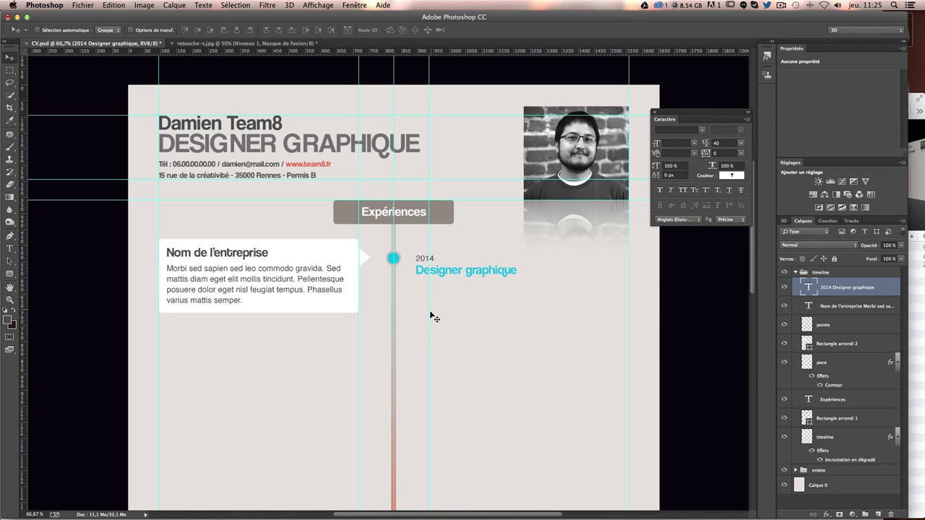
# Paste the company description text on a new line under Designer graphique.
pyautogui.click(10, 249)
pyautogui.moveTo(168, 266); pyautogui.dragTo(298, 280)
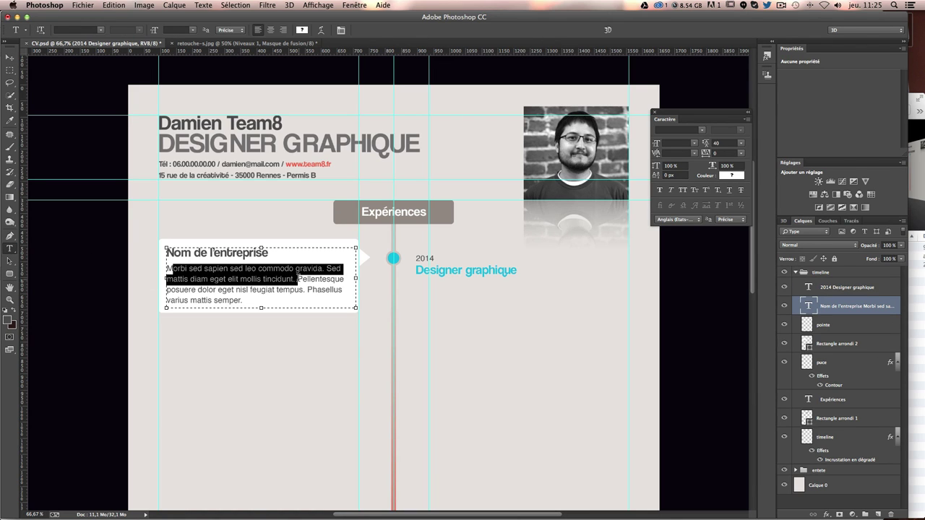
pyautogui.click(365, 289)
pyautogui.click(518, 271)
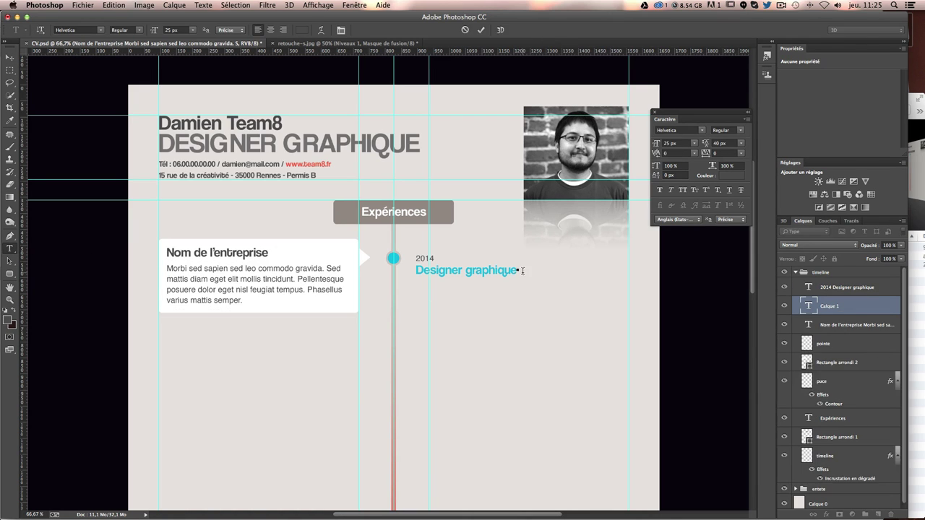
pyautogui.click(517, 271)
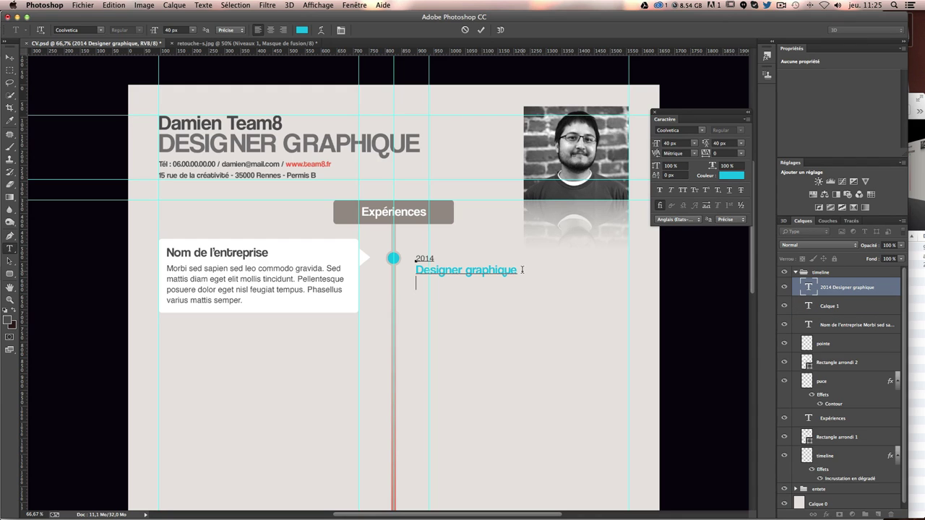
pyautogui.hotkey('ctrl', 'v')
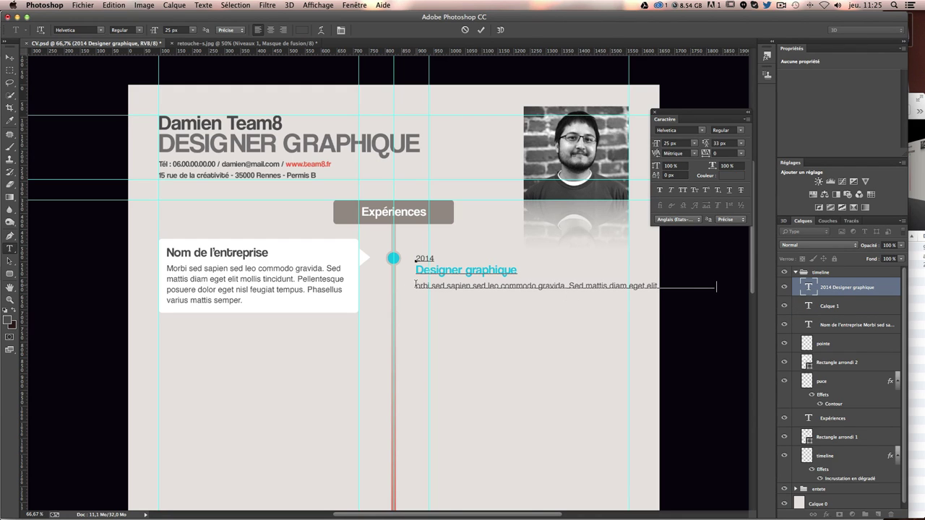
# Capitalise the description's first letter to M, wrap it before 'diam', and commit.
pyautogui.moveTo(417, 284); pyautogui.dragTo(394, 285)
pyautogui.write('M')
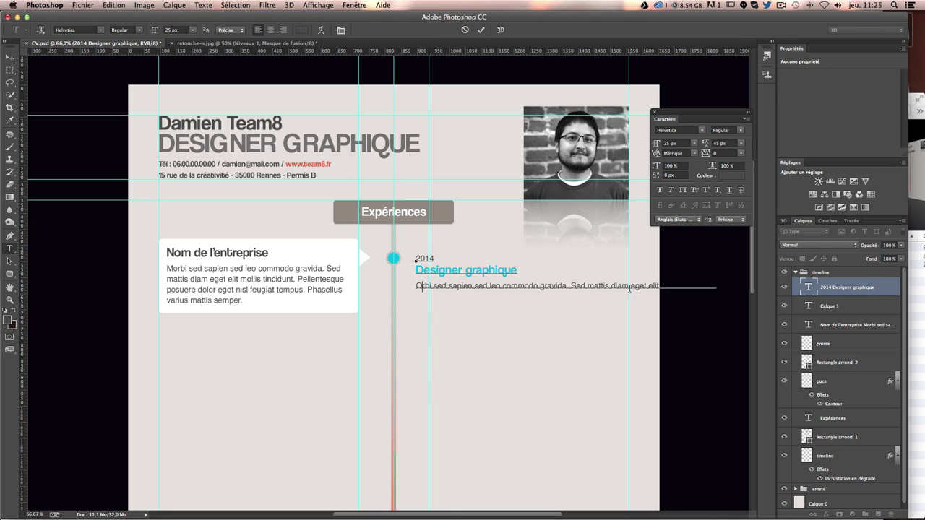
pyautogui.press('Return')
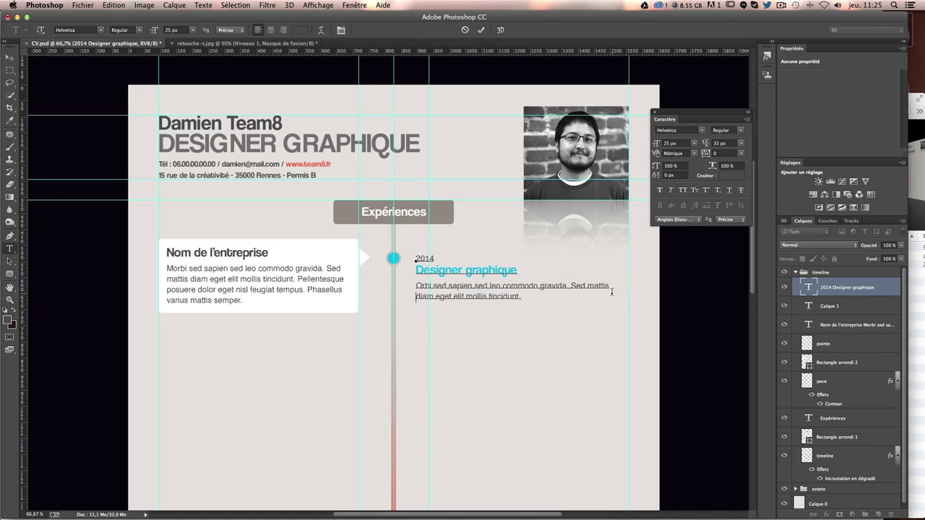
pyautogui.moveTo(546, 297); pyautogui.dragTo(407, 284)
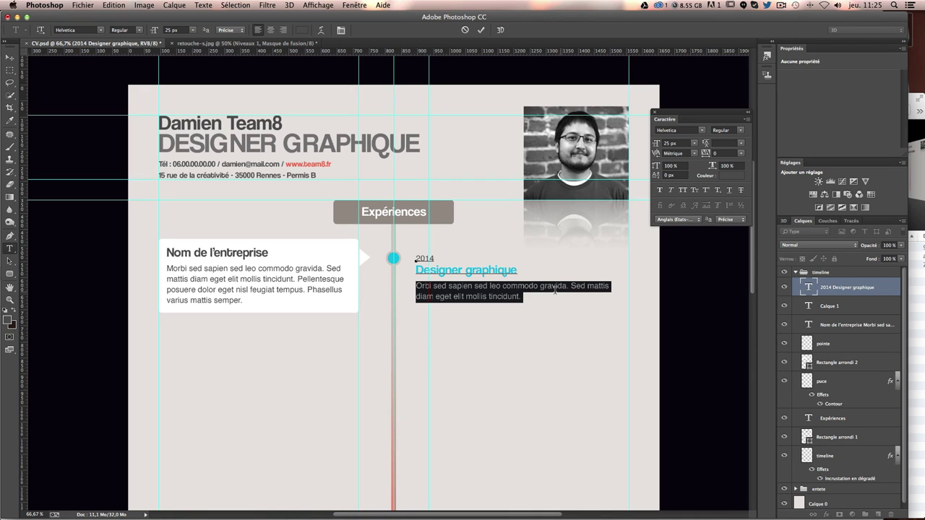
pyautogui.click(517, 286)
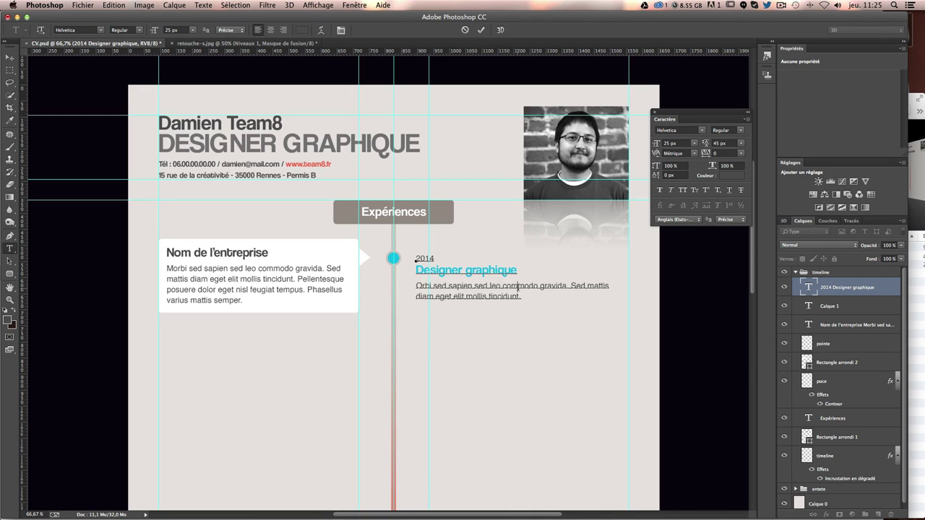
pyautogui.click(10, 58)
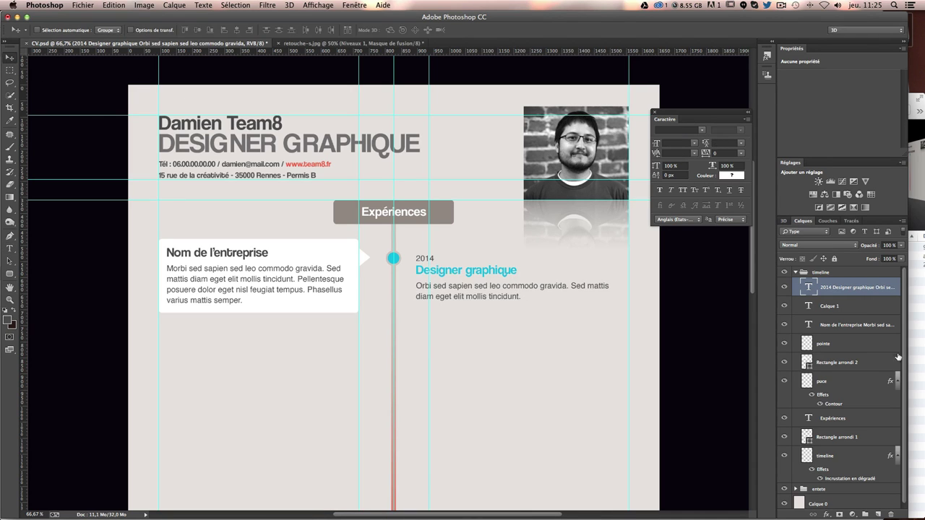
# Delete the empty Calque 1 layer and zoom to show the page at 50%.
pyautogui.moveTo(857, 307)
pyautogui.mouseDown()
pyautogui.moveTo(909, 393)
pyautogui.moveTo(890, 515)
pyautogui.mouseUp()
pyautogui.click(853, 288)
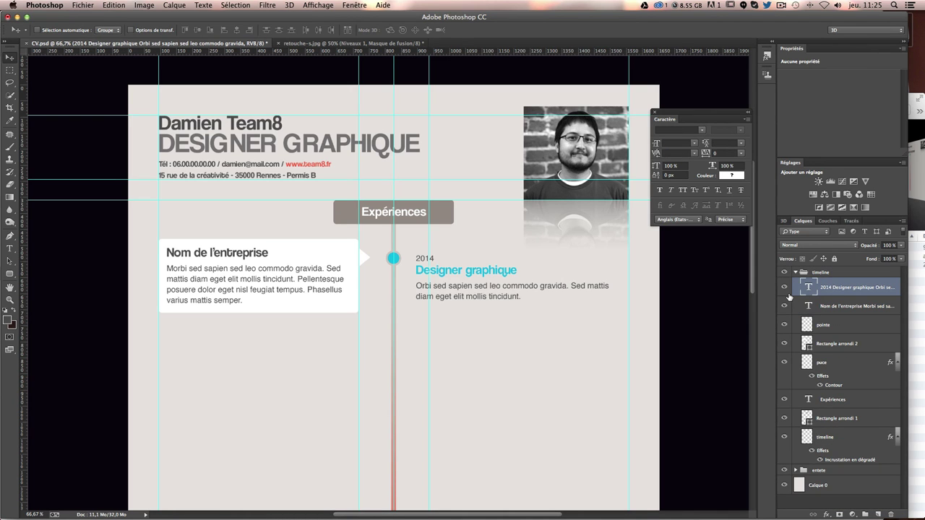
pyautogui.hotkey('ctrl', '-')
pyautogui.hotkey('ctrl', '-')
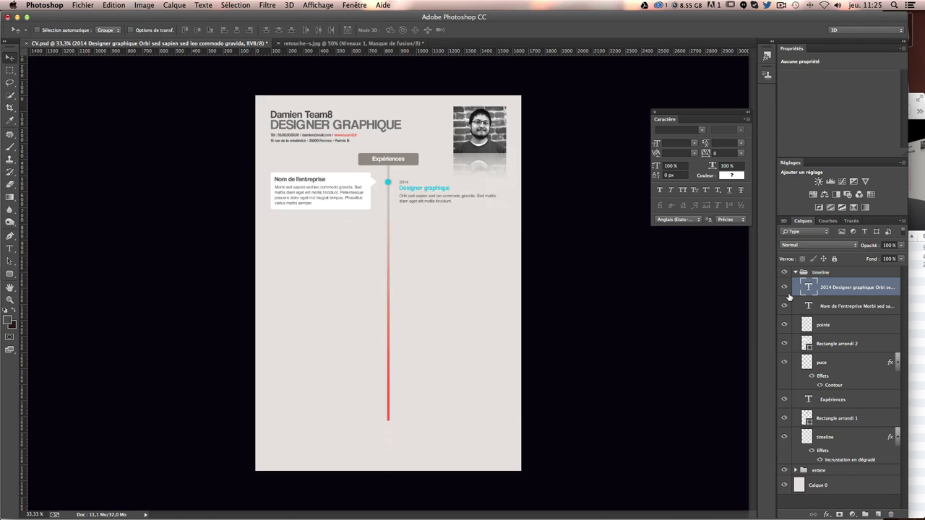
pyautogui.hotkey('ctrl', '+')
pyautogui.scroll(3, 514, 323)
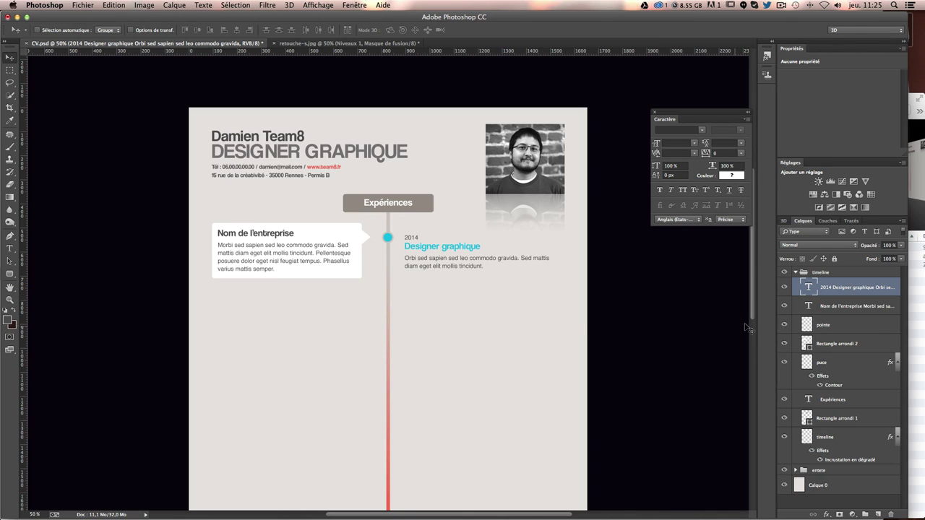
pyautogui.click(830, 272)
# Create a new layer group named exp1 inside the timeline group.
pyautogui.click(797, 273)
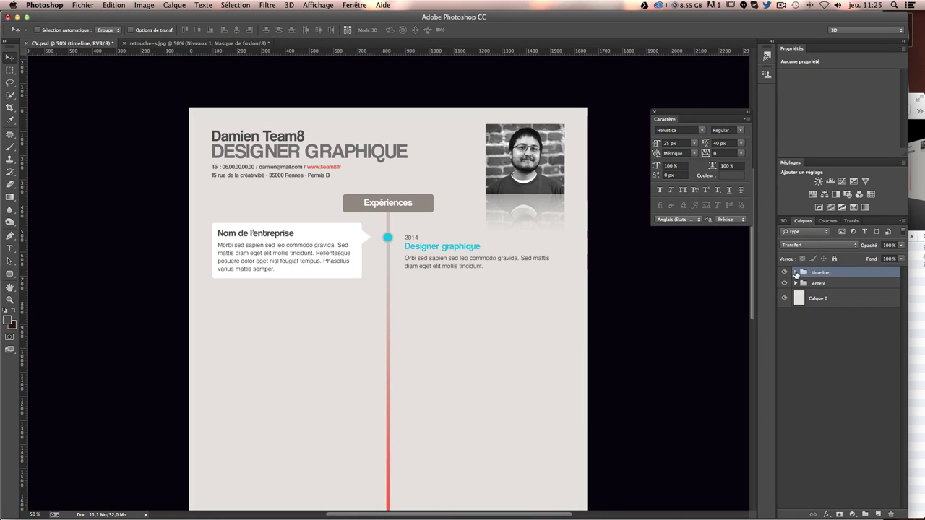
pyautogui.click(797, 273)
pyautogui.click(843, 287)
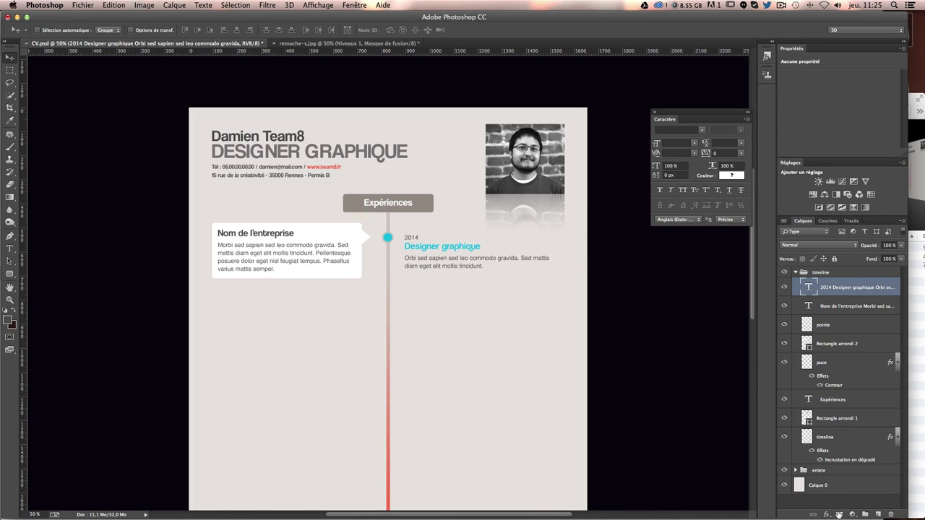
pyautogui.click(865, 514)
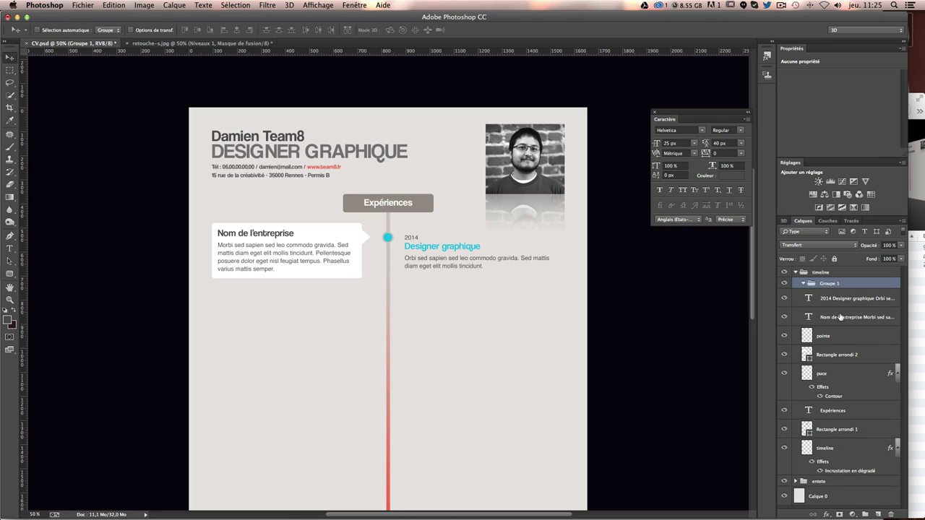
pyautogui.doubleClick(835, 284)
pyautogui.write('exp')
pyautogui.write('1')
pyautogui.press('Return')
# Move the date text, Nom de l'entreprise, pointe, Rectangle arrondi 2 and puce layers into exp1.
pyautogui.click(856, 299)
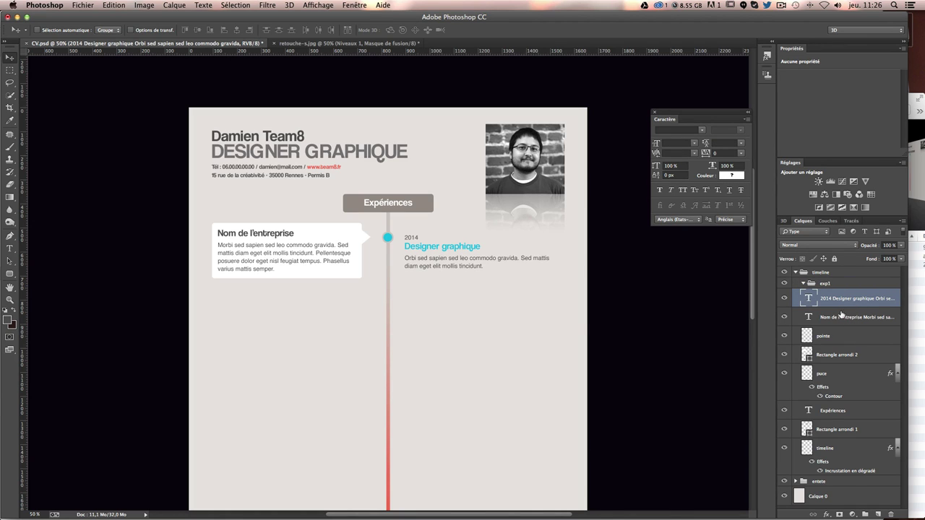
pyautogui.keyDown('shift'); pyautogui.click(817, 318); pyautogui.keyUp('shift')
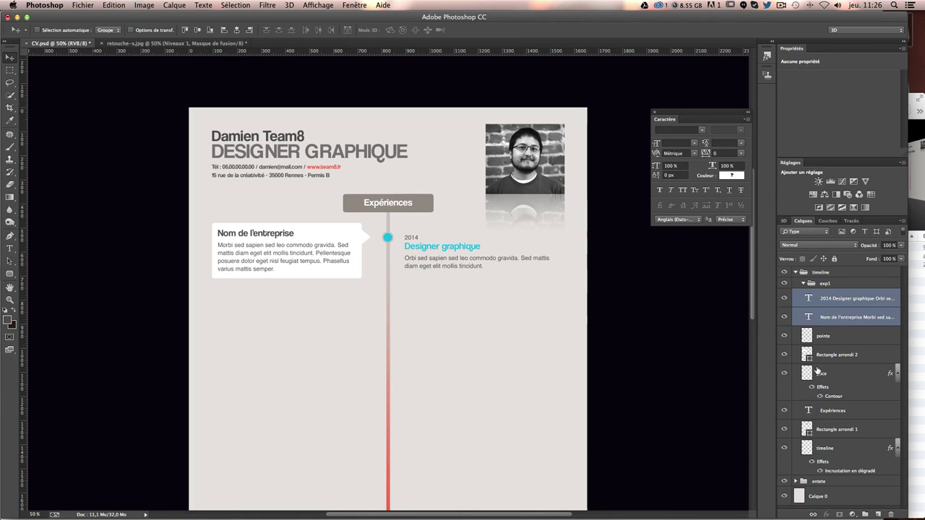
pyautogui.keyDown('shift'); pyautogui.click(837, 338); pyautogui.keyUp('shift')
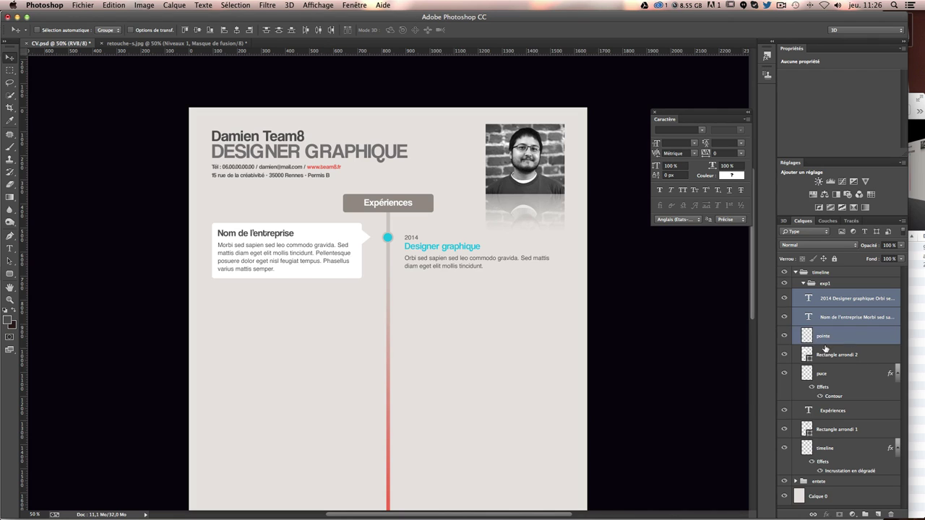
pyautogui.keyDown('shift'); pyautogui.click(847, 355); pyautogui.keyUp('shift')
pyautogui.keyDown('shift'); pyautogui.click(860, 374); pyautogui.keyUp('shift')
pyautogui.moveTo(514, 325); pyautogui.dragTo(524, 392)
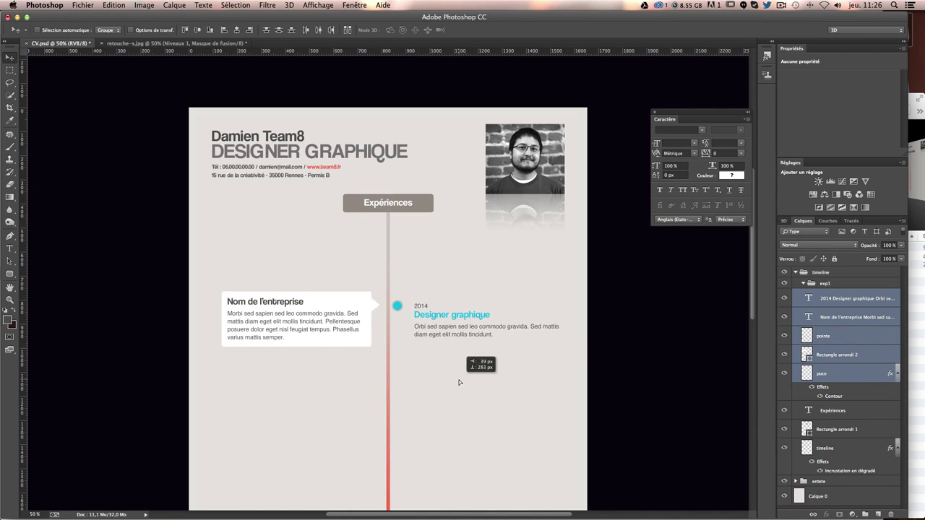
pyautogui.hotkey('ctrl', 'z')
pyautogui.moveTo(831, 299); pyautogui.dragTo(812, 288)
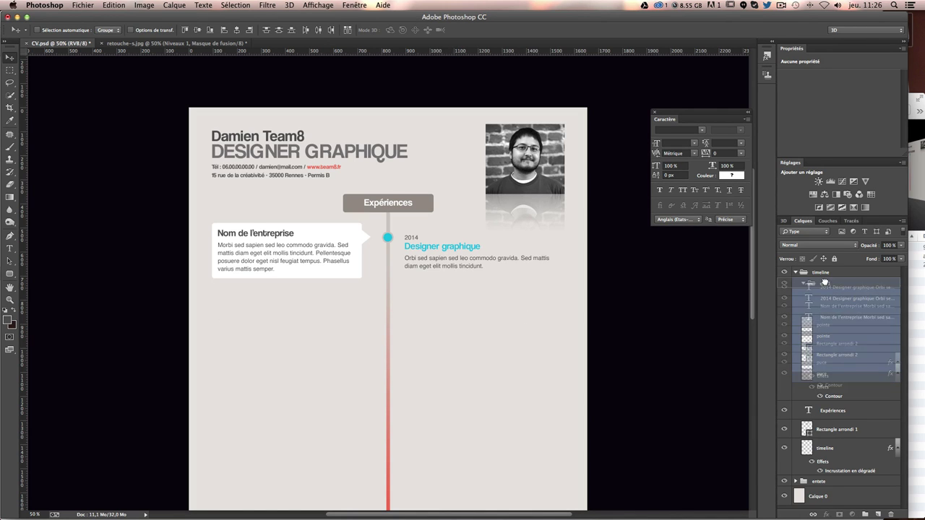
pyautogui.click(804, 284)
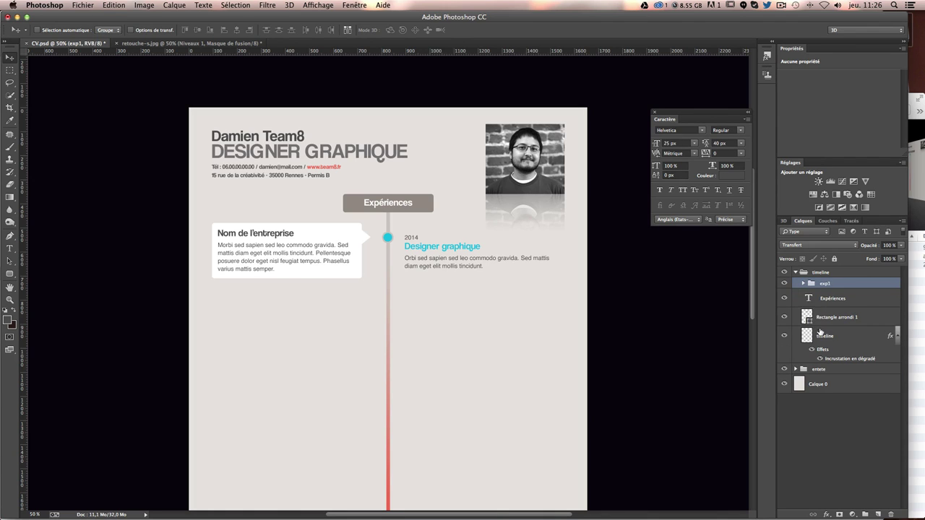
# Duplicate exp1 as exp2 and move the copy 388 px down the timeline.
pyautogui.click(803, 284)
pyautogui.press('super+j')
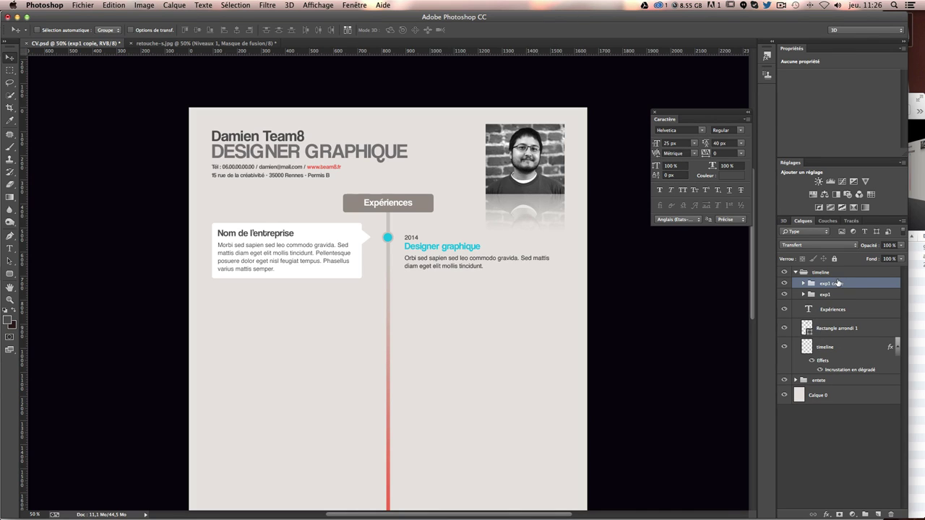
pyautogui.doubleClick(837, 283)
pyautogui.write('exp2')
pyautogui.press('Return')
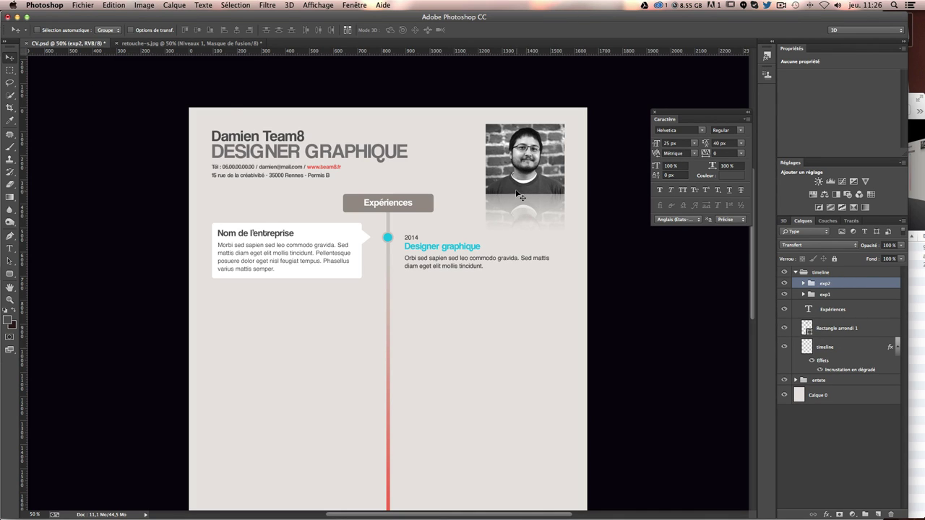
pyautogui.moveTo(485, 158)
pyautogui.mouseDown()
pyautogui.moveTo(484, 241)
pyautogui.moveTo(488, 213)
pyautogui.mouseUp()
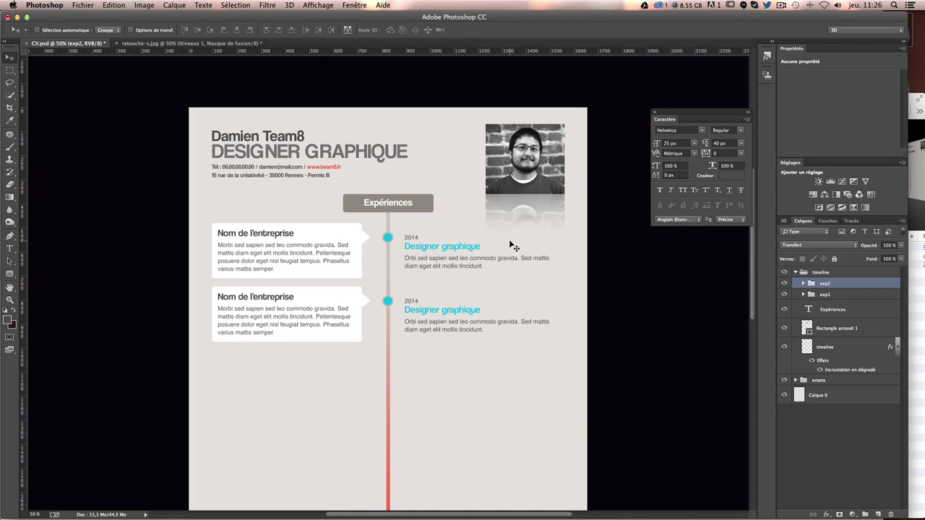
# Move the second entry's date and title to the left of the timeline.
pyautogui.click(803, 284)
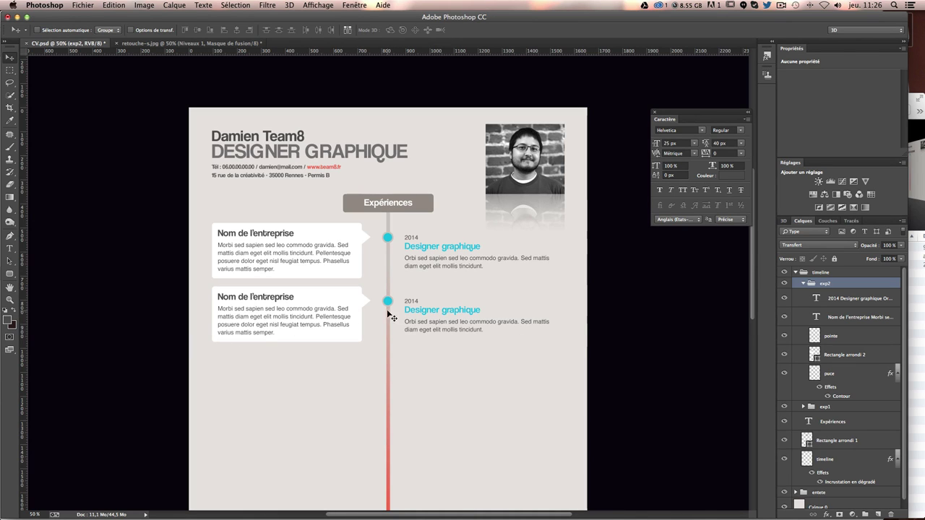
pyautogui.click(848, 306)
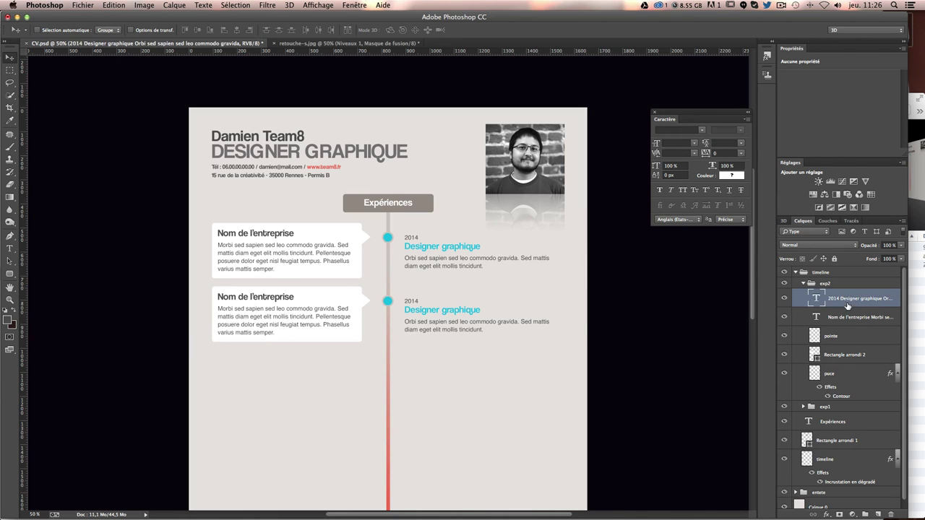
pyautogui.click(788, 302)
pyautogui.moveTo(501, 304); pyautogui.dragTo(306, 284)
# Move the second entry's company card to the right of the timeline, aligned to the guides.
pyautogui.click(837, 318)
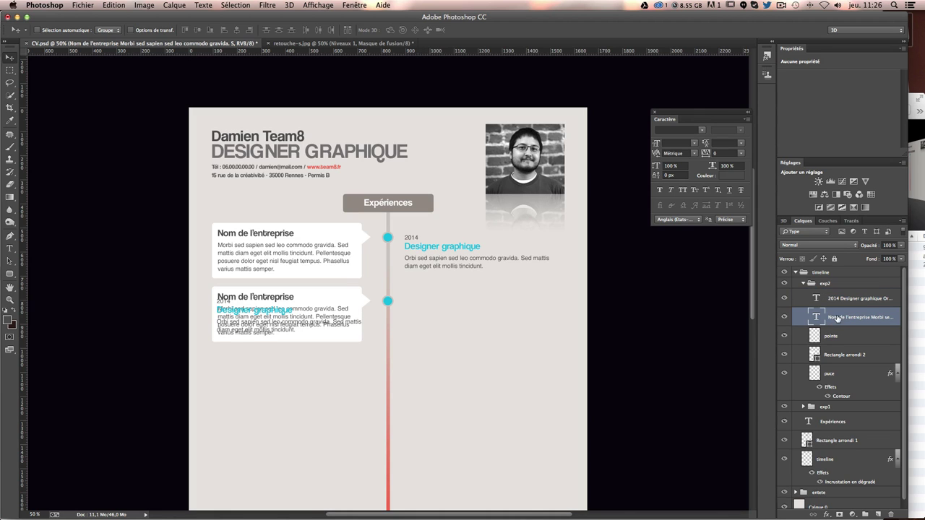
pyautogui.keyDown('shift'); pyautogui.click(835, 374); pyautogui.keyUp('shift')
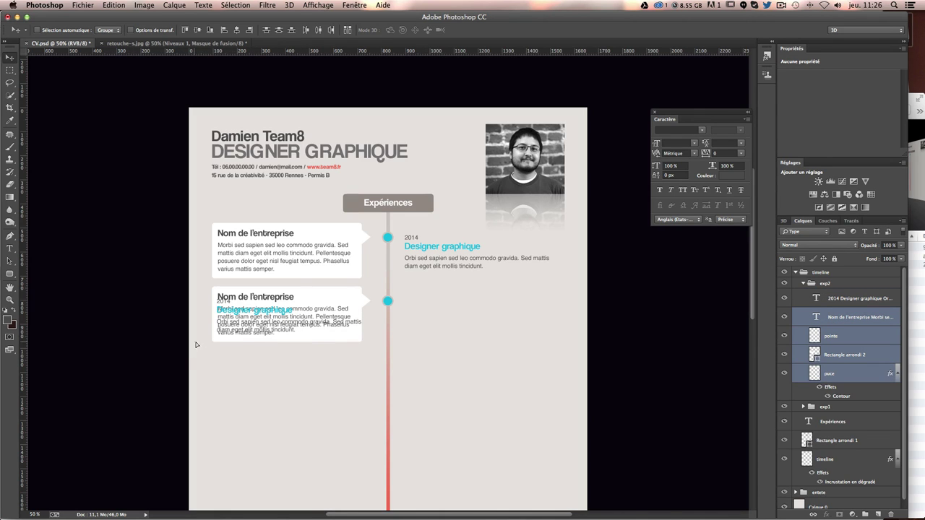
pyautogui.moveTo(274, 343); pyautogui.dragTo(277, 345)
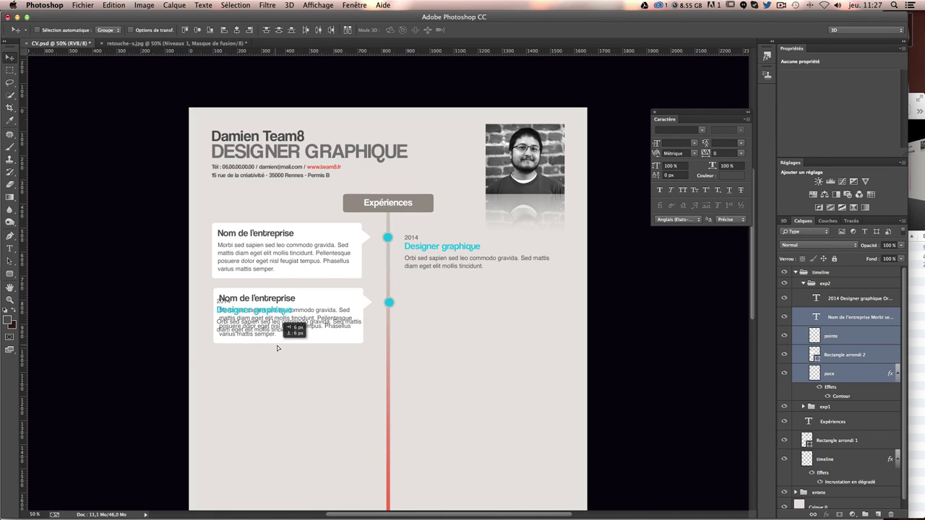
pyautogui.keyDown('ctrl'); pyautogui.click(842, 375); pyautogui.keyUp('ctrl')
pyautogui.hotkey('ctrl', 'z')
pyautogui.moveTo(187, 358); pyautogui.dragTo(278, 358)
pyautogui.hotkey('ctrl', 'z')
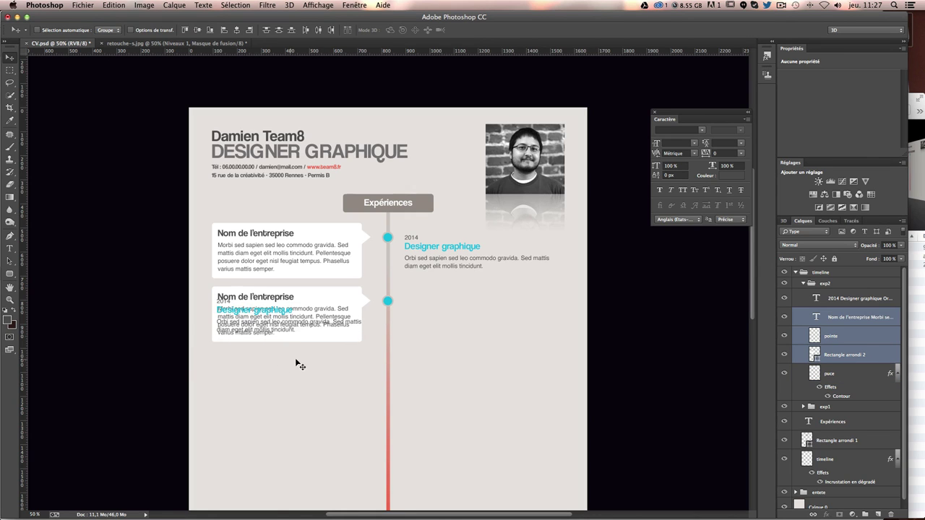
pyautogui.moveTo(347, 340); pyautogui.dragTo(529, 337)
pyautogui.hotkey('ctrl', ';')
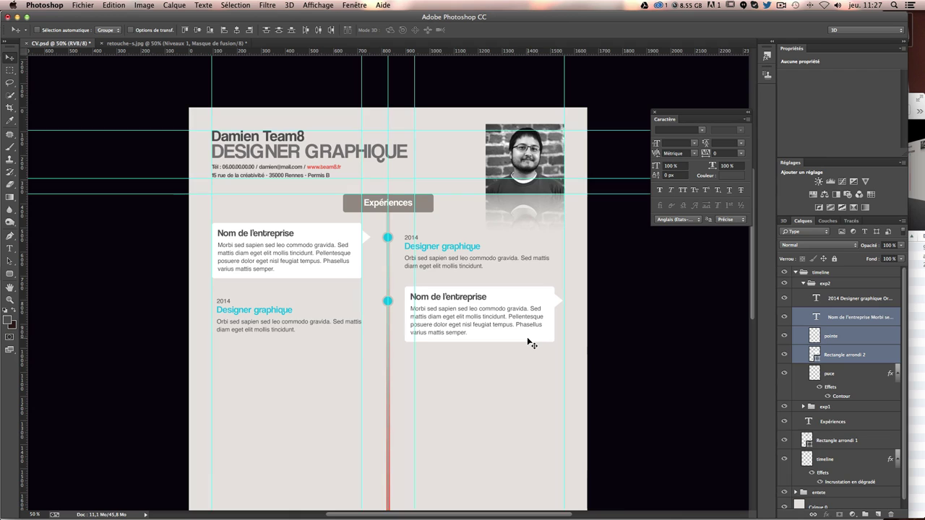
pyautogui.moveTo(476, 327); pyautogui.dragTo(485, 325)
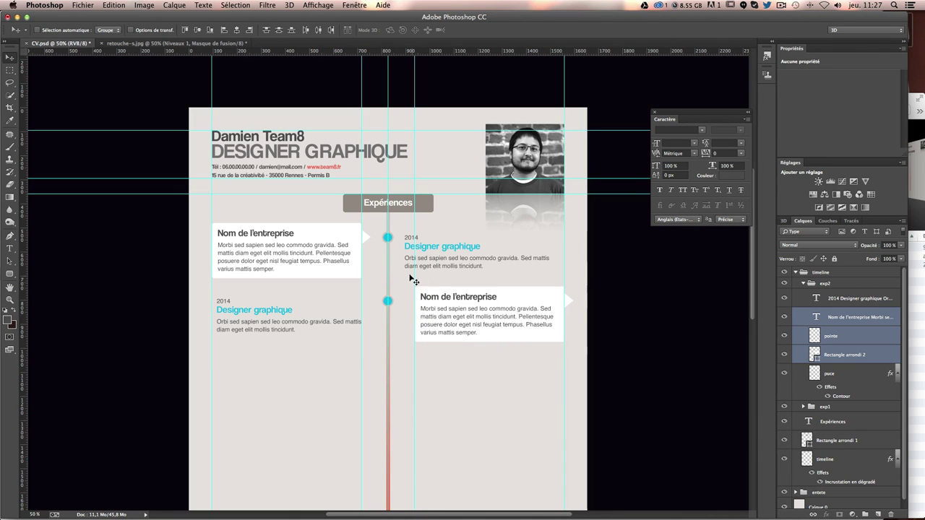
# Flip the pointe triangle horizontally and place it at the card's left edge, facing the timeline.
pyautogui.click(846, 335)
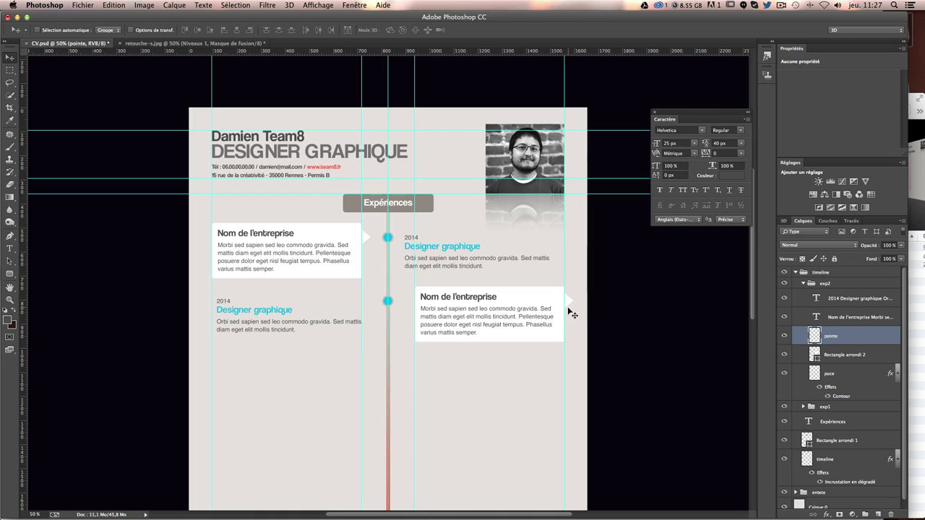
pyautogui.hotkey('ctrl', 't')
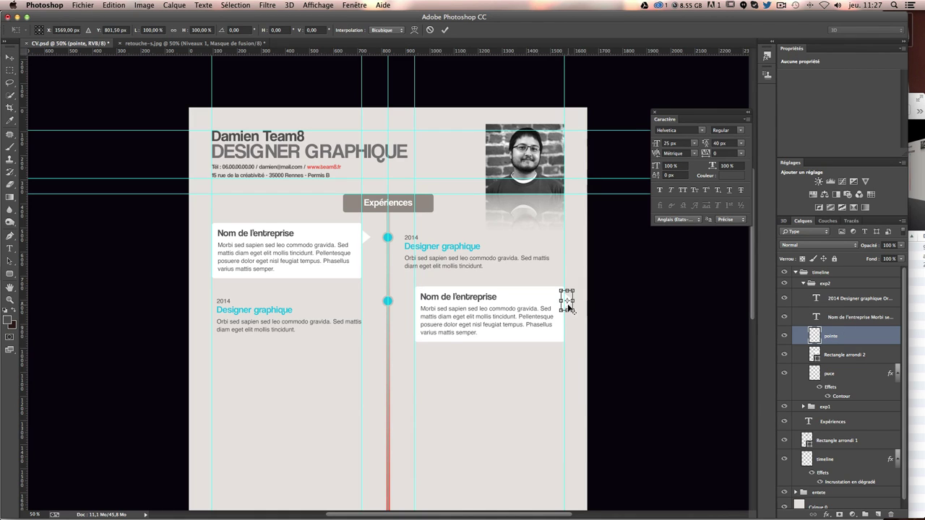
pyautogui.rightClick(569, 308)
pyautogui.click(624, 429)
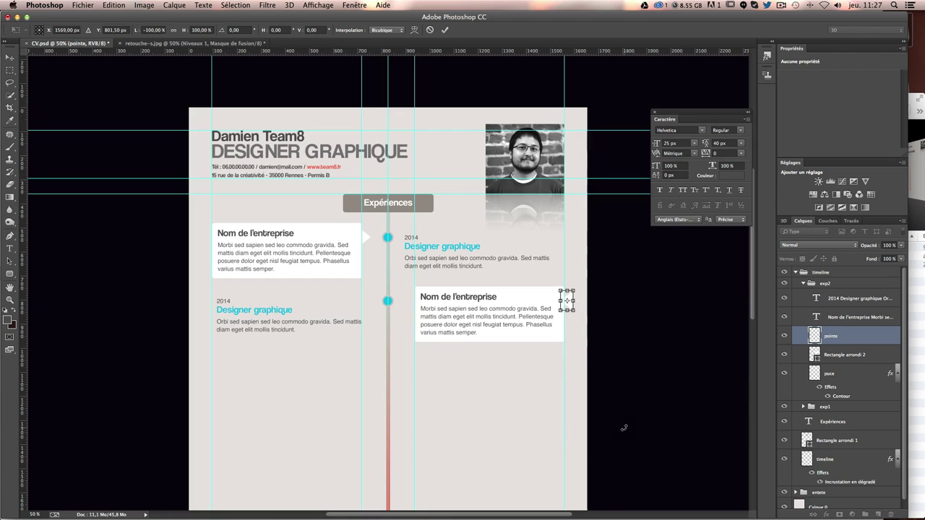
pyautogui.press('Return')
pyautogui.moveTo(582, 351); pyautogui.dragTo(426, 342)
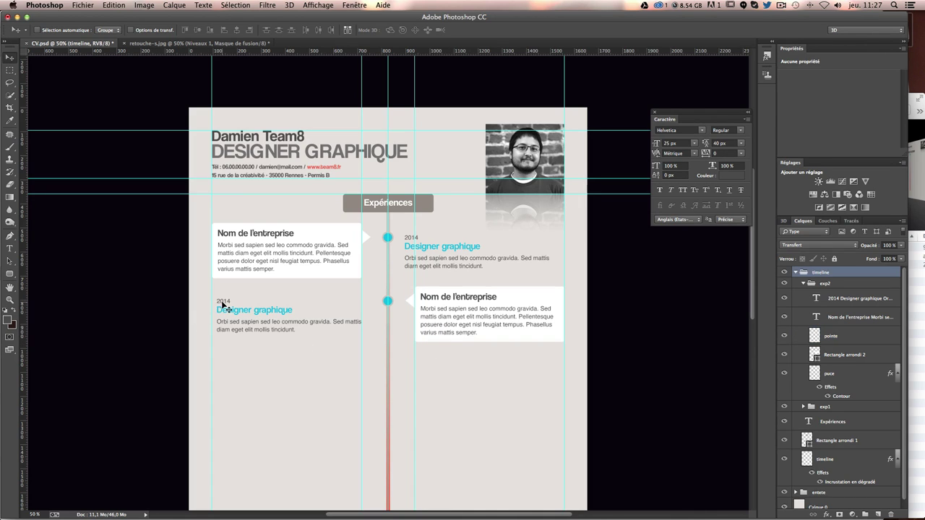
# Right-align the second entry's date, title and description text via the Paragraphe panel.
pyautogui.click(794, 299)
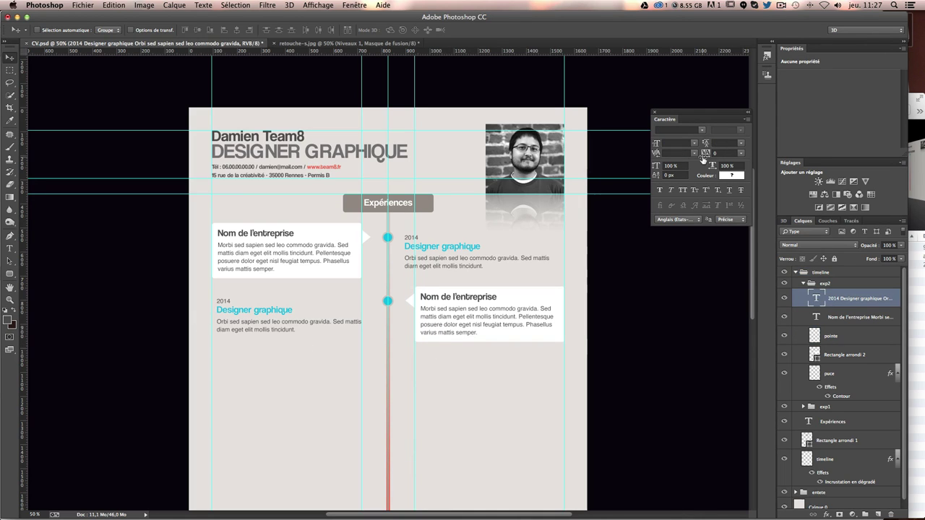
pyautogui.doubleClick(816, 298)
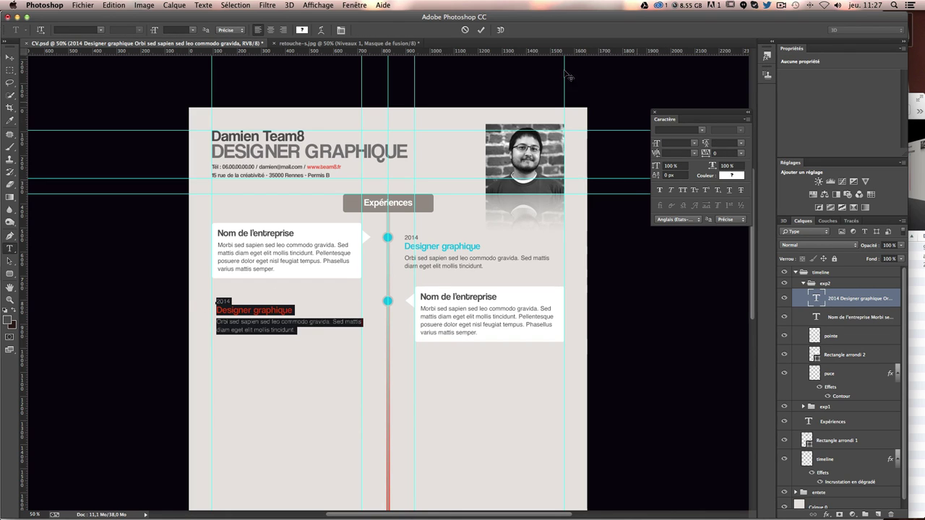
pyautogui.click(355, 6)
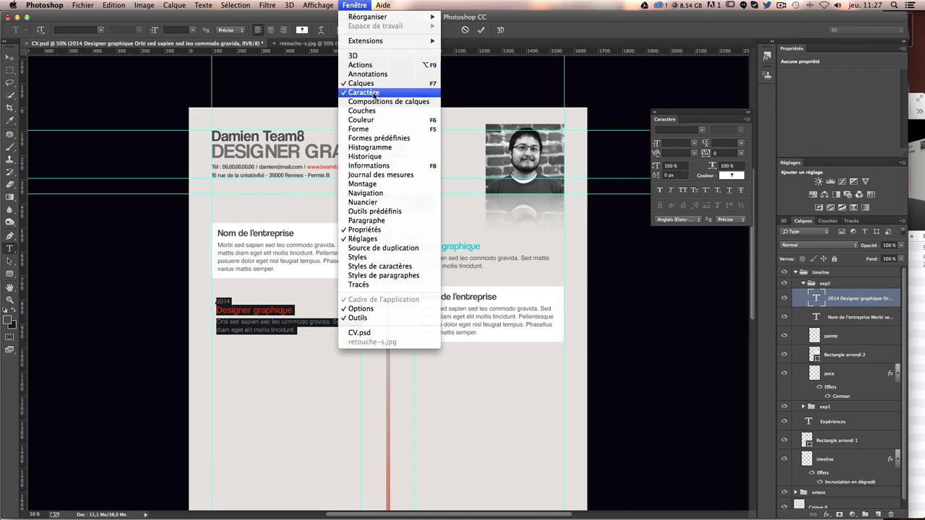
pyautogui.click(390, 222)
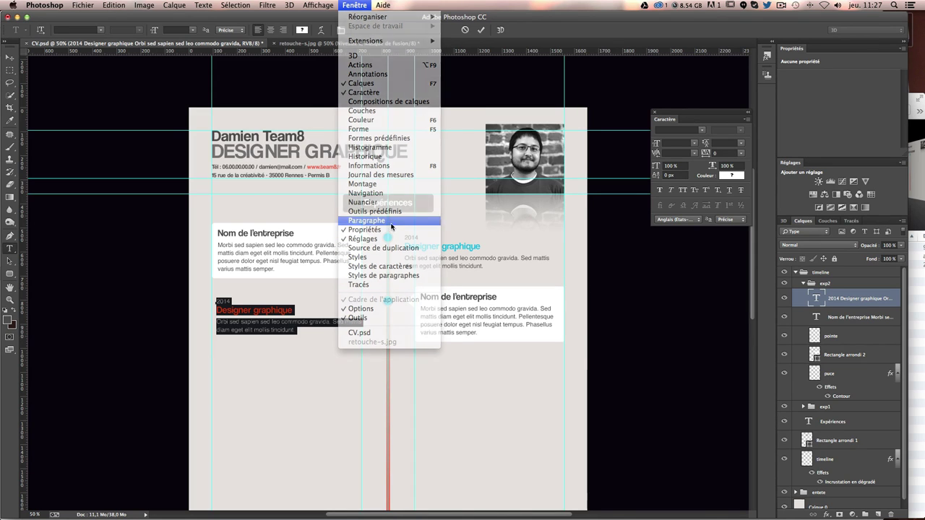
pyautogui.click(689, 101)
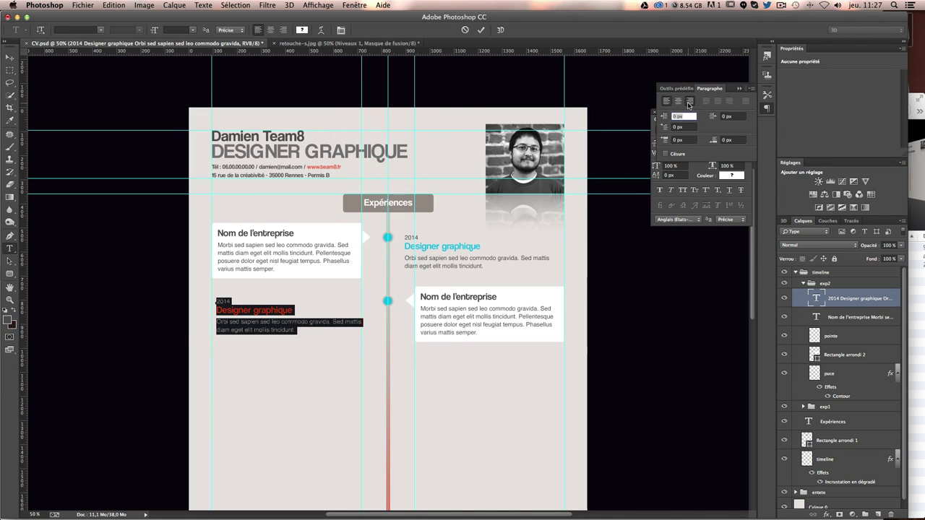
pyautogui.click(9, 57)
# Place the right-aligned text block just left of the timeline and hide the guides.
pyautogui.moveTo(247, 312); pyautogui.dragTo(384, 319)
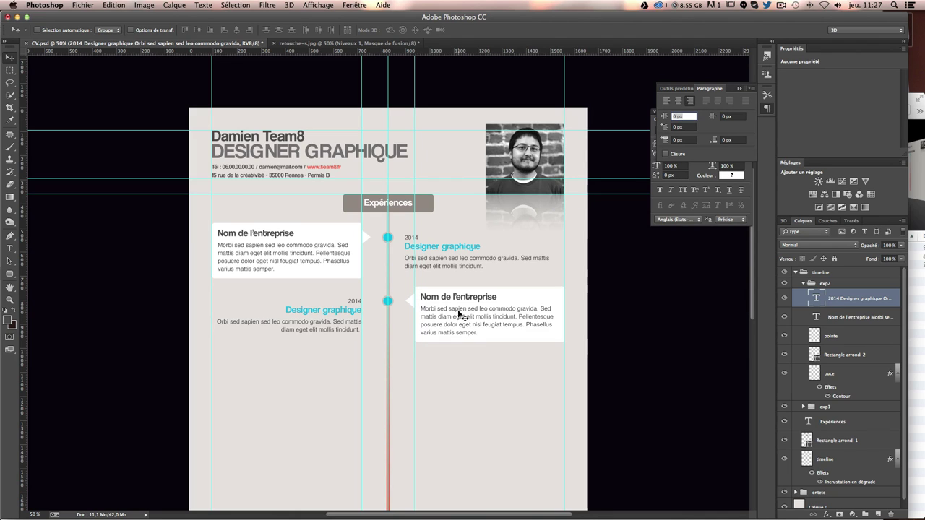
pyautogui.press('super+semicolon')
pyautogui.scroll(2, 466, 367)
pyautogui.scroll(-4, 466, 366)
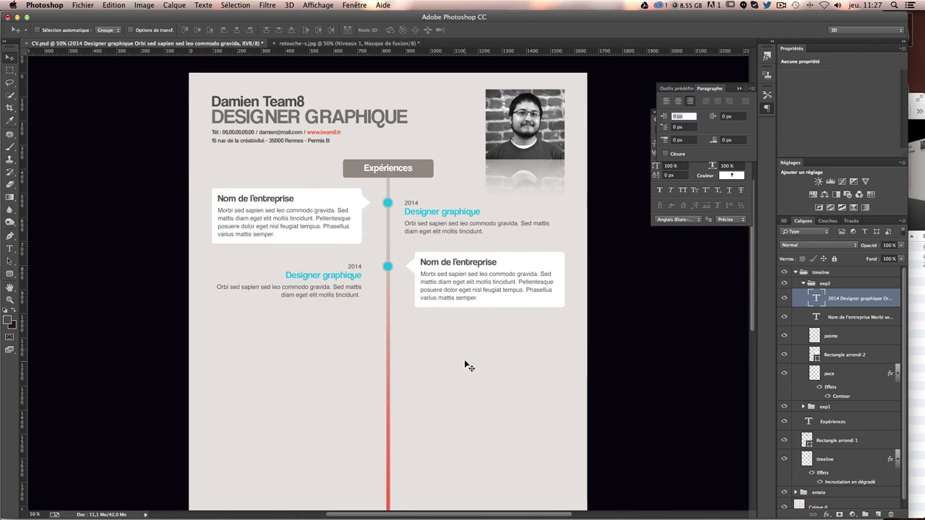
# Colour the second entry's text red (#f26a54), sampled from the timeline's red end, and commit.
pyautogui.click(9, 248)
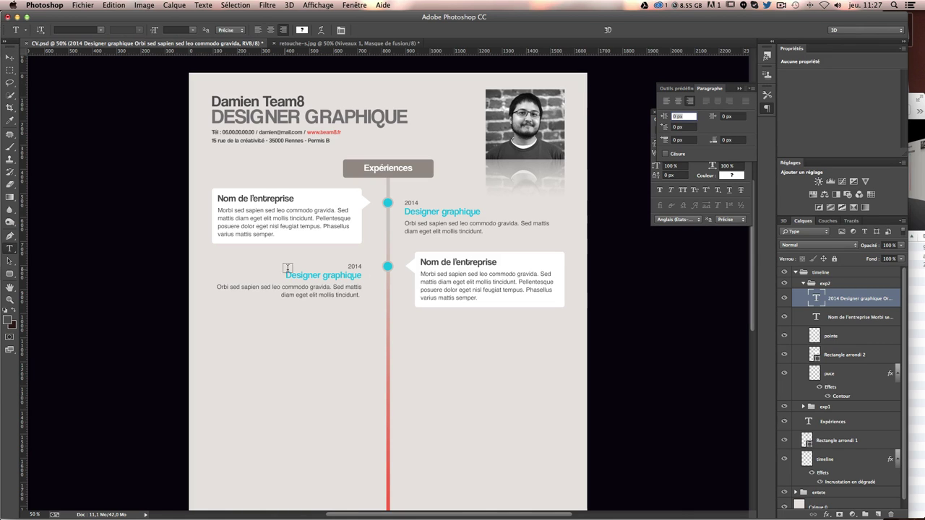
pyautogui.click(347, 269)
pyautogui.press('super+a')
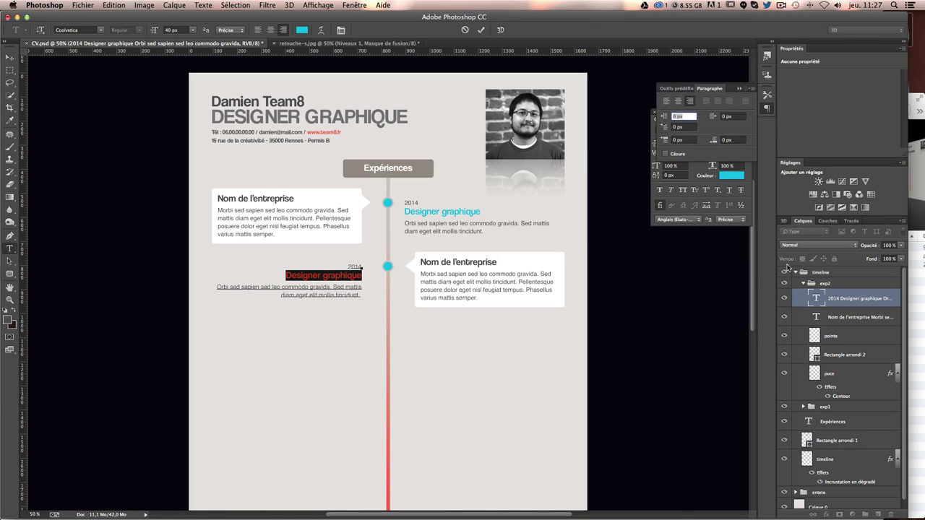
pyautogui.click(731, 175)
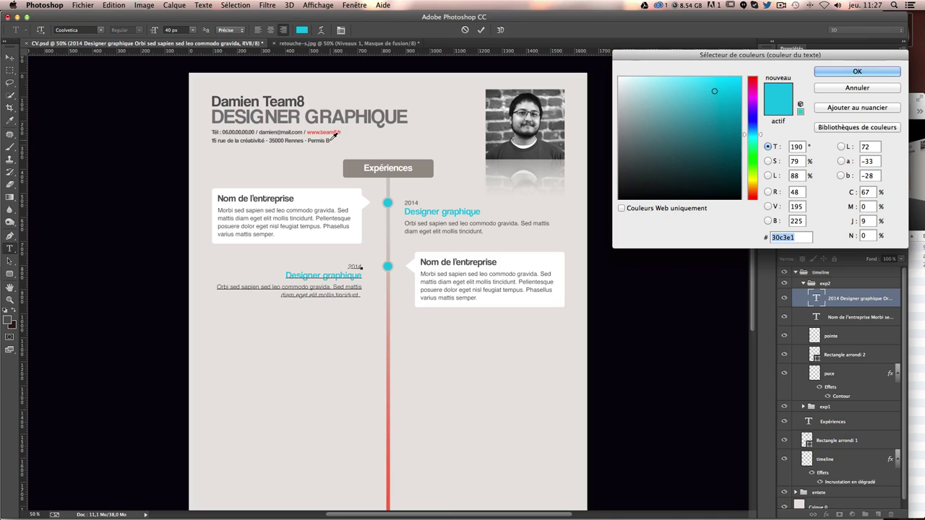
pyautogui.scroll(-5, 405, 437)
pyautogui.scroll(-2, 405, 423)
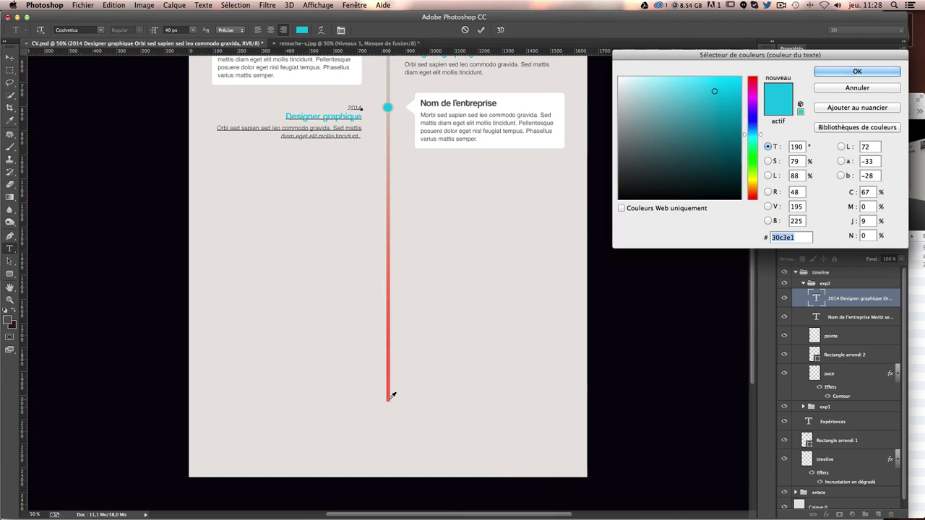
pyautogui.click(389, 398)
pyautogui.scroll(3, 430, 410)
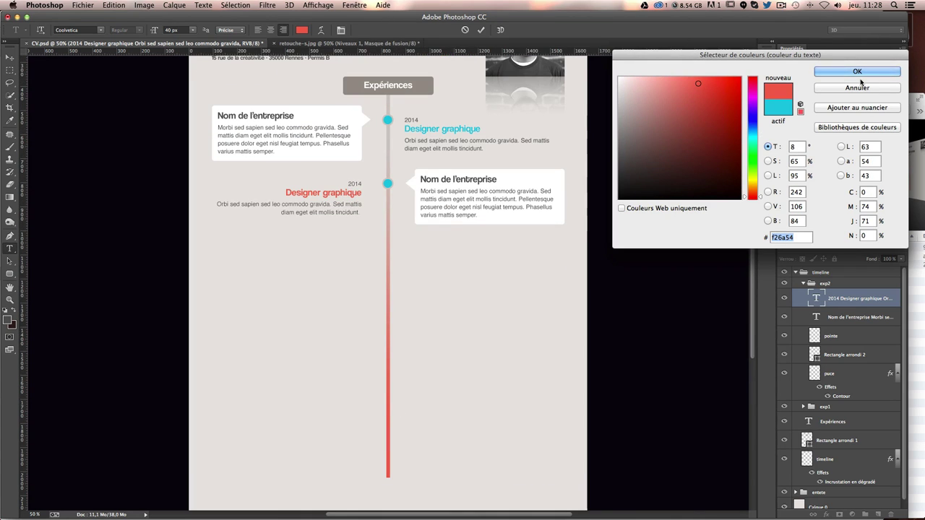
pyautogui.click(857, 72)
pyautogui.scroll(3, 463, 355)
pyautogui.click(11, 58)
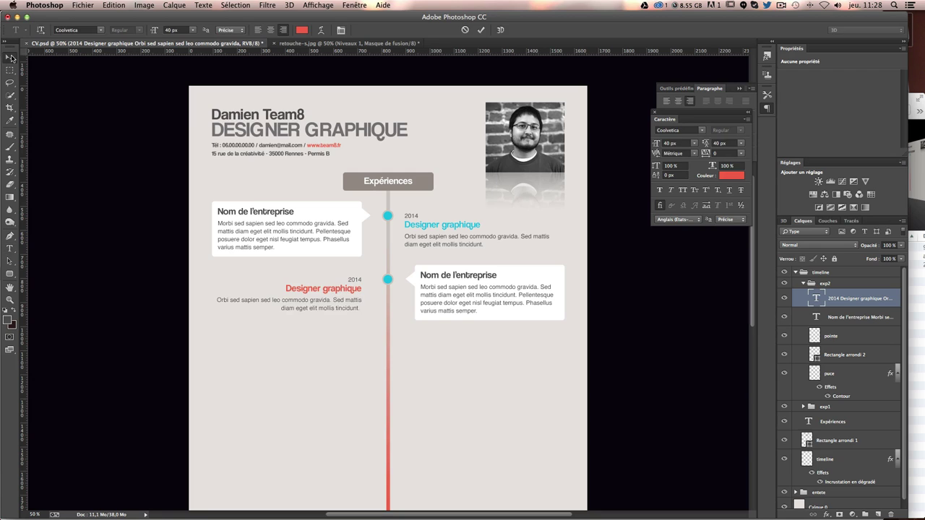
# Give the exp2 puce dot a beige (e9e5e2) colour overlay sampled from the page background.
pyautogui.doubleClick(863, 376)
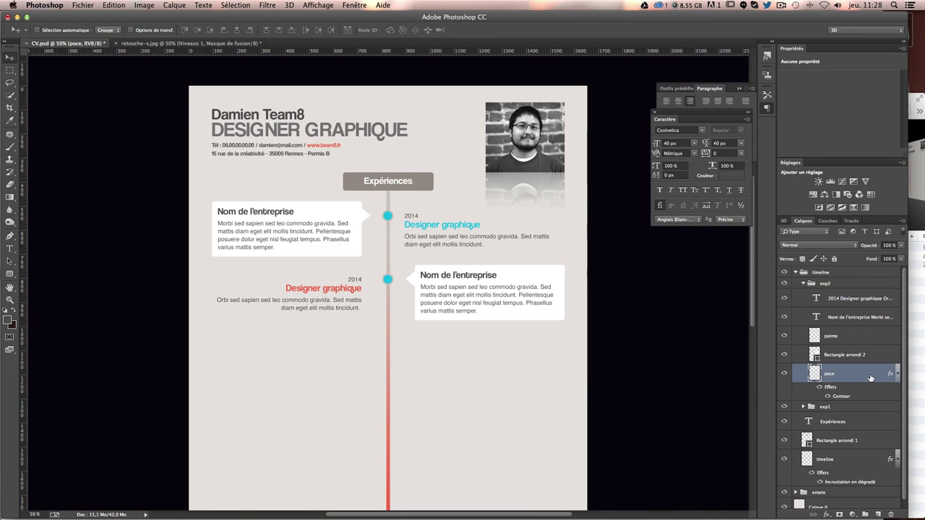
pyautogui.click(528, 219)
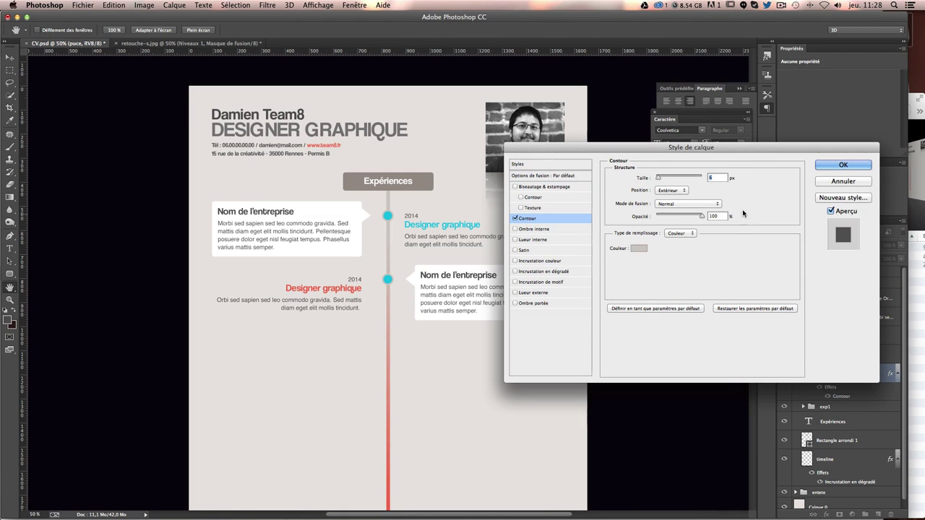
pyautogui.click(539, 262)
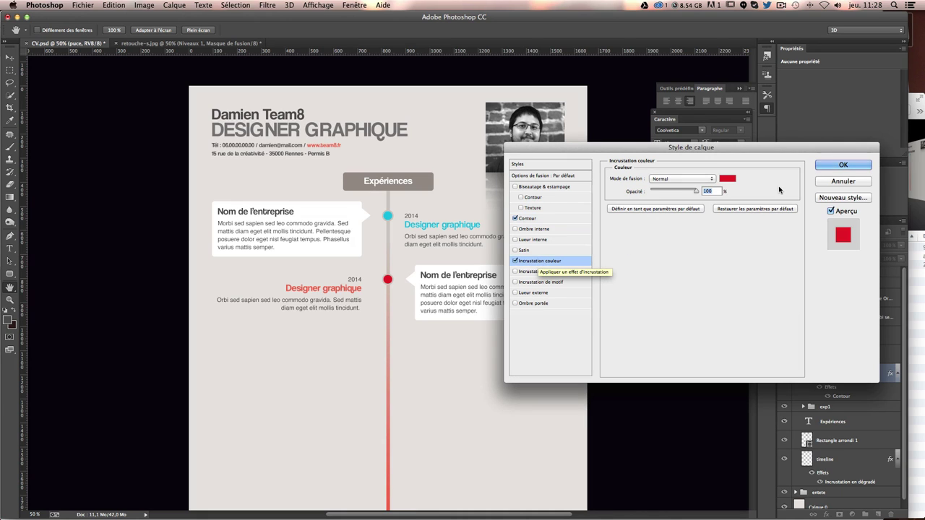
pyautogui.click(728, 181)
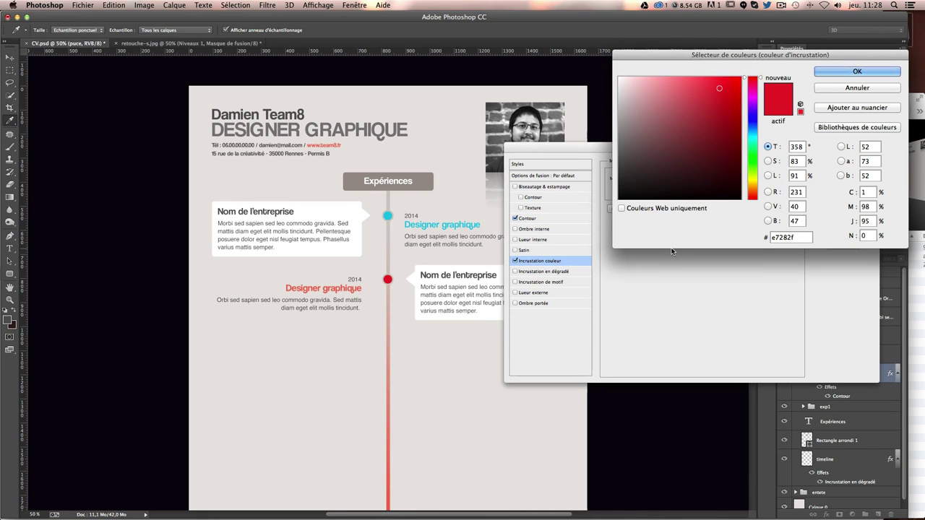
pyautogui.click(416, 407)
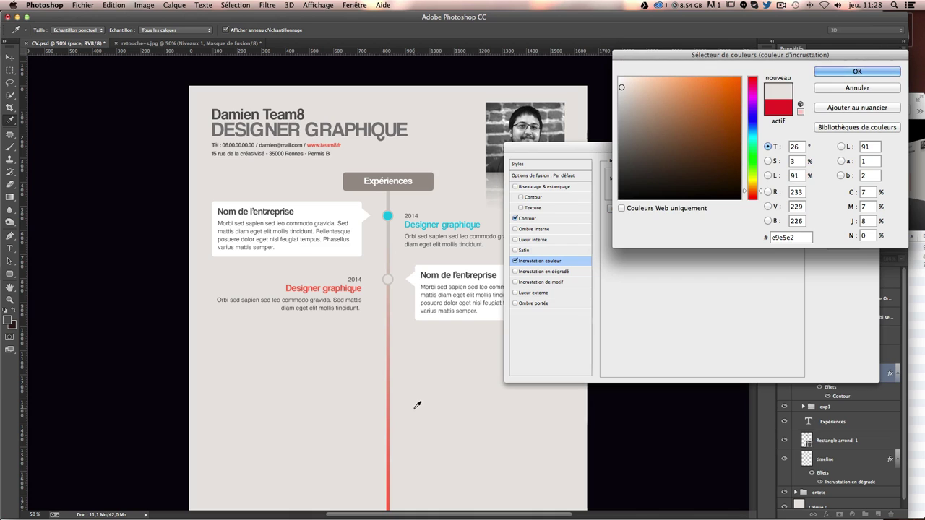
pyautogui.press('Return')
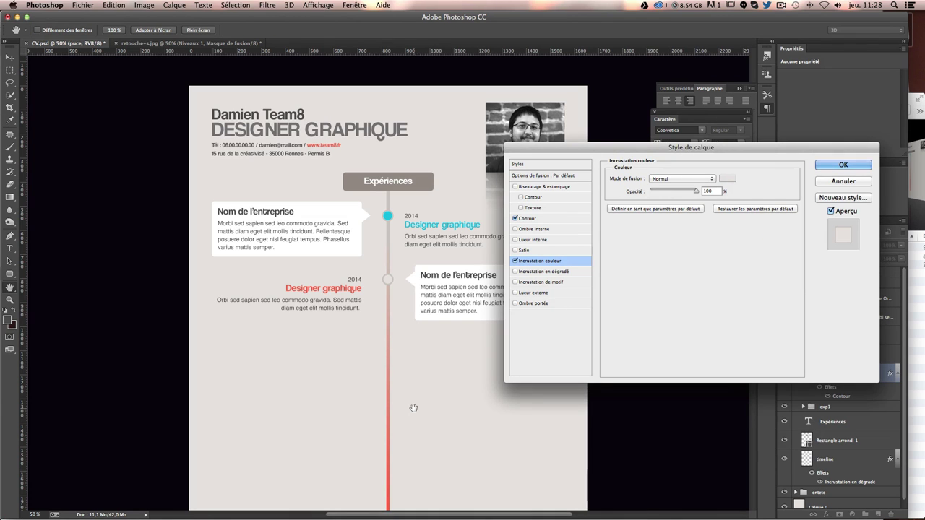
pyautogui.press('Return')
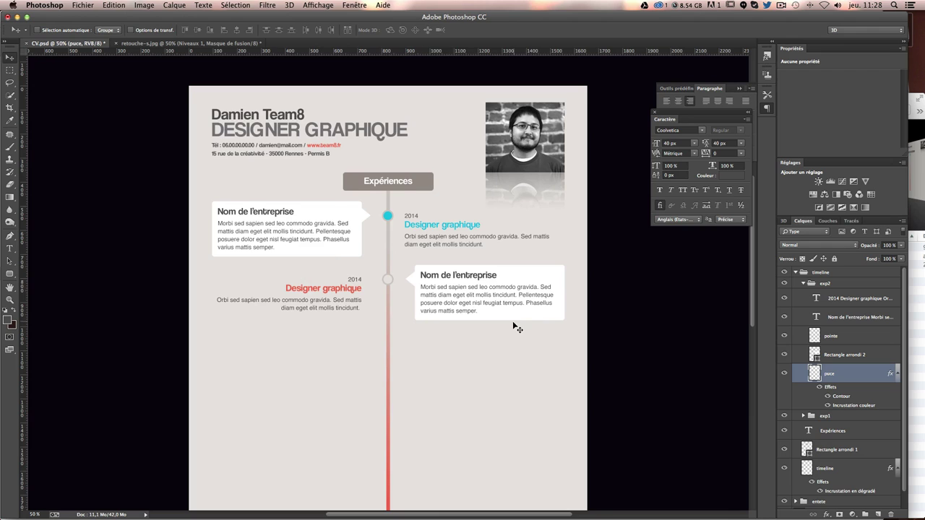
pyautogui.scroll(-3, 513, 324)
# Change the left entry's year from 2014 to 2013.
pyautogui.scroll(3, 506, 329)
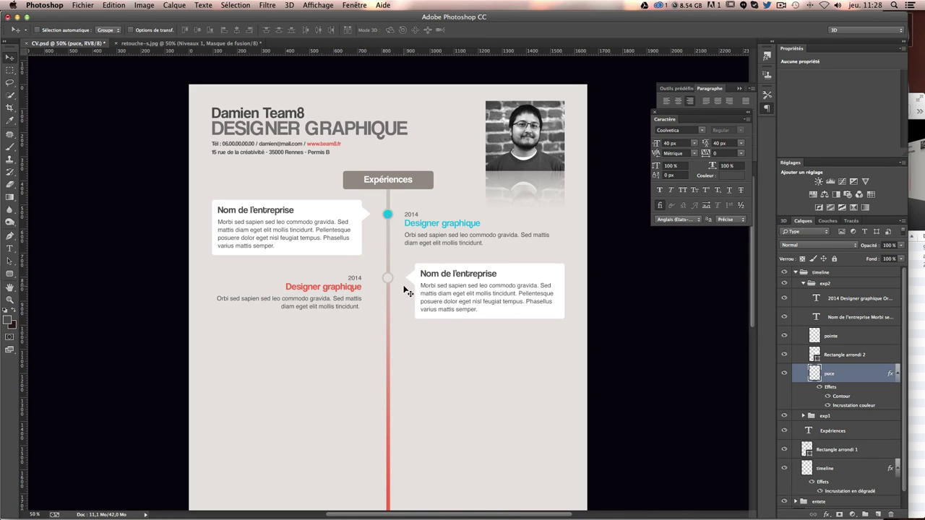
pyautogui.scroll(-2, 408, 293)
pyautogui.scroll(4, 409, 295)
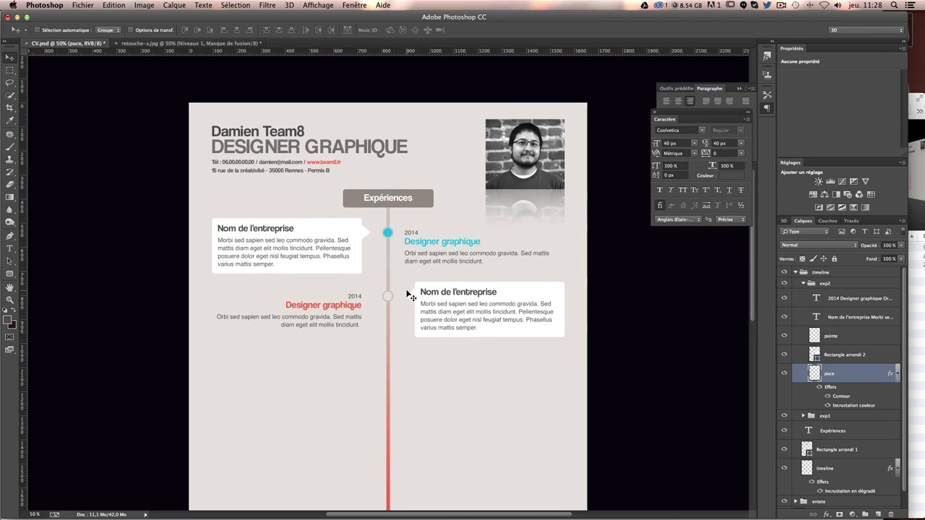
pyautogui.scroll(-2, 418, 300)
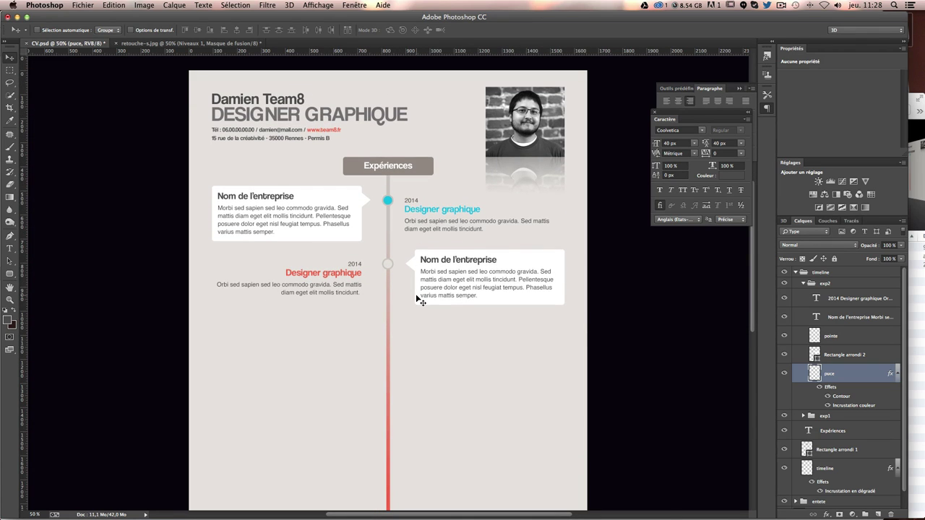
pyautogui.scroll(-1, 418, 301)
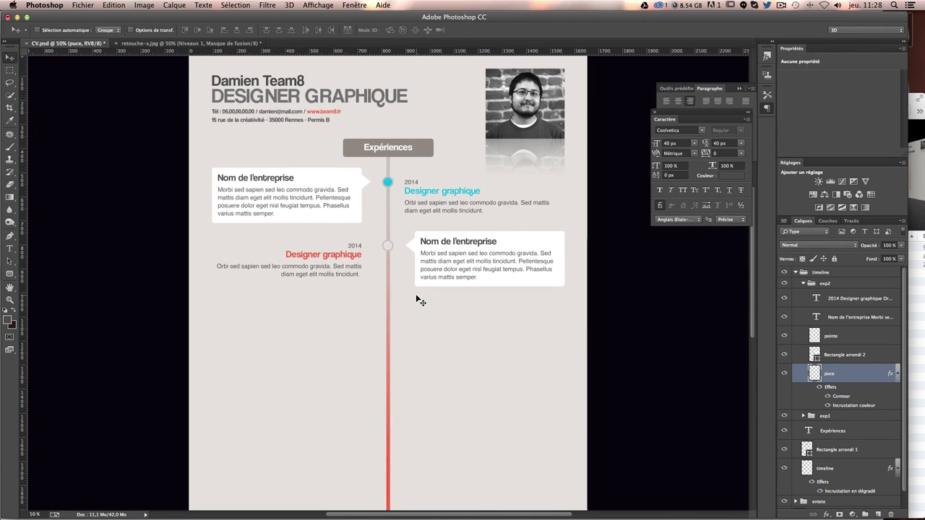
pyautogui.click(9, 248)
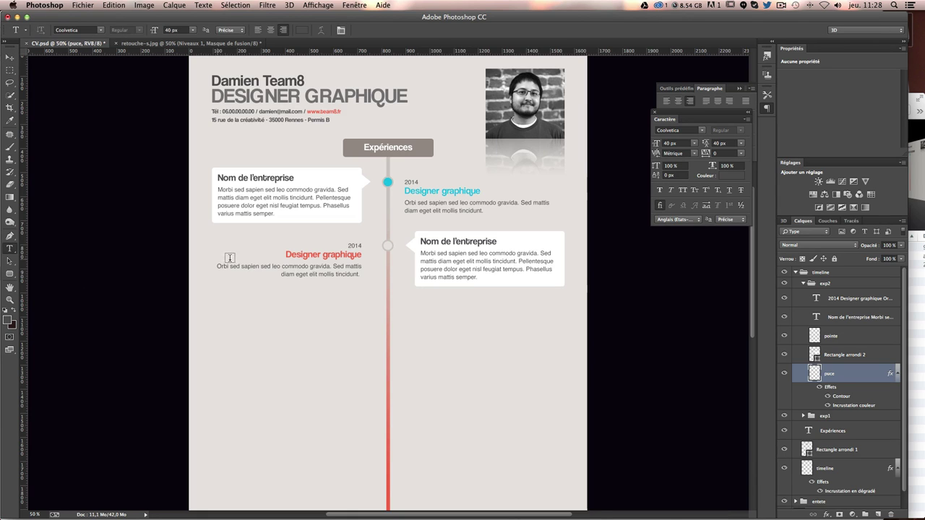
pyautogui.click(358, 246)
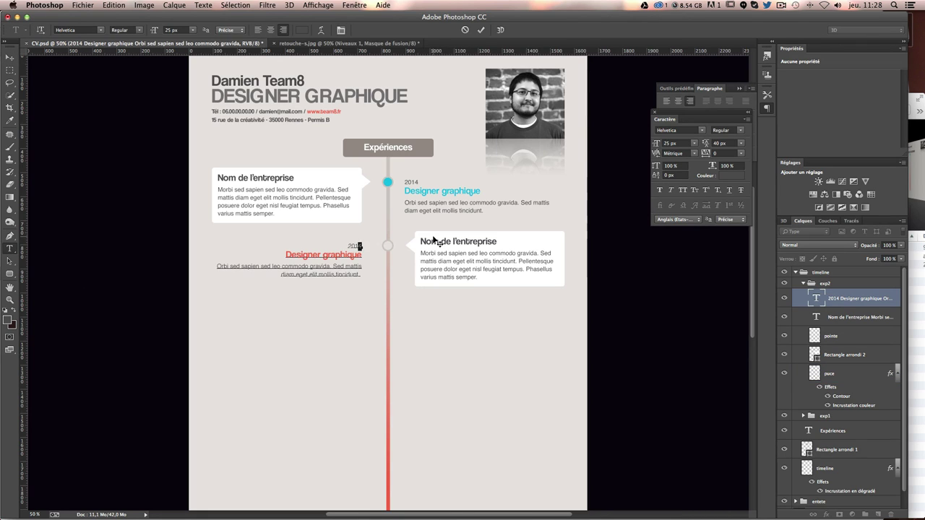
pyautogui.click(10, 58)
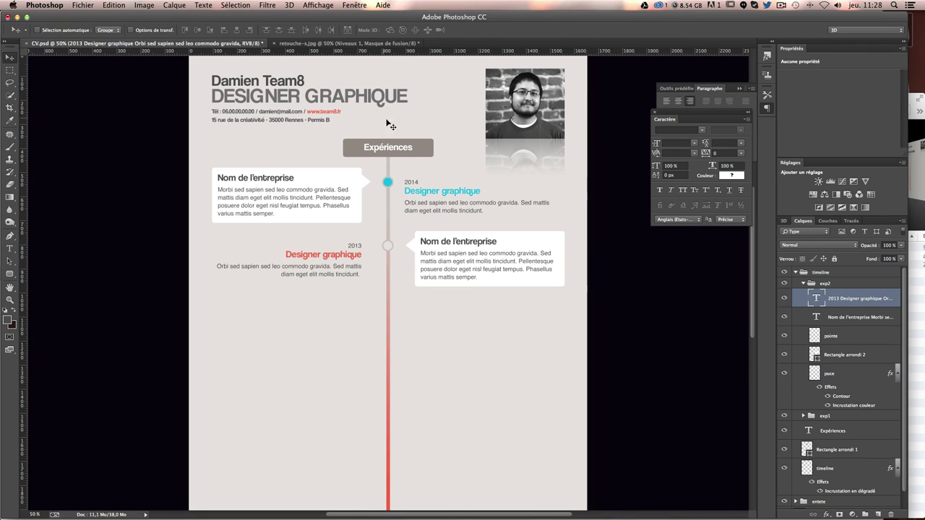
# Collapse exp2 and select the Expériences title and Rectangle arrondi 1 layers together.
pyautogui.click(803, 284)
pyautogui.click(833, 311)
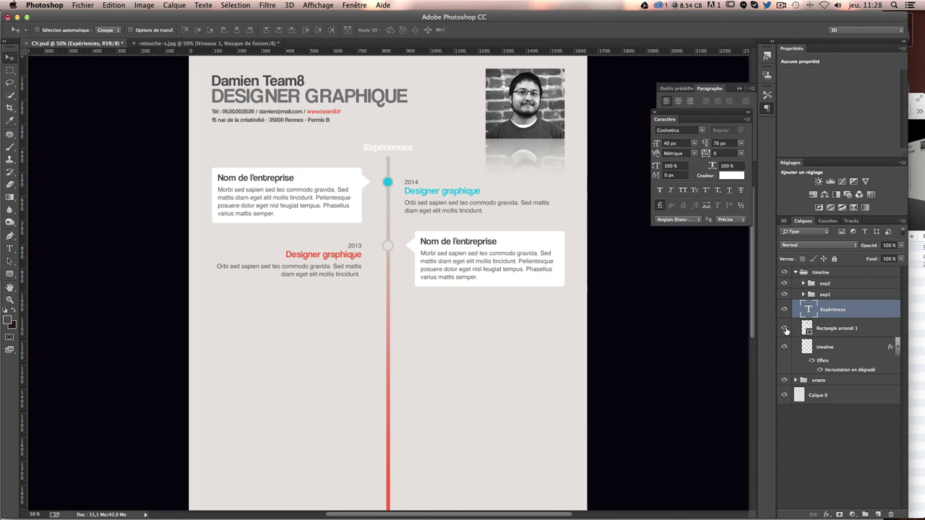
pyautogui.click(837, 355)
pyautogui.click(831, 328)
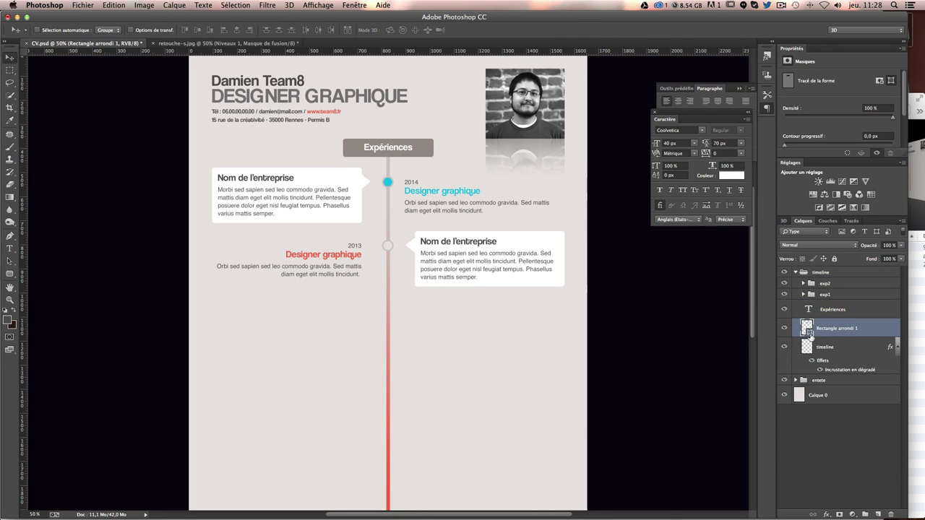
pyautogui.keyDown('shift'); pyautogui.click(848, 310); pyautogui.keyUp('shift')
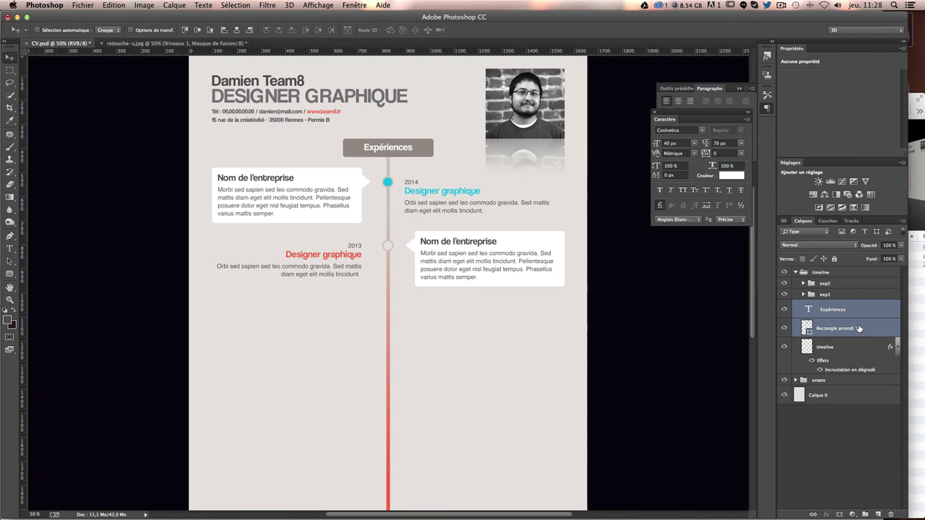
# Link the Expériences title with its rounded rectangle and duplicate them lower on the timeline.
pyautogui.rightClick(859, 328)
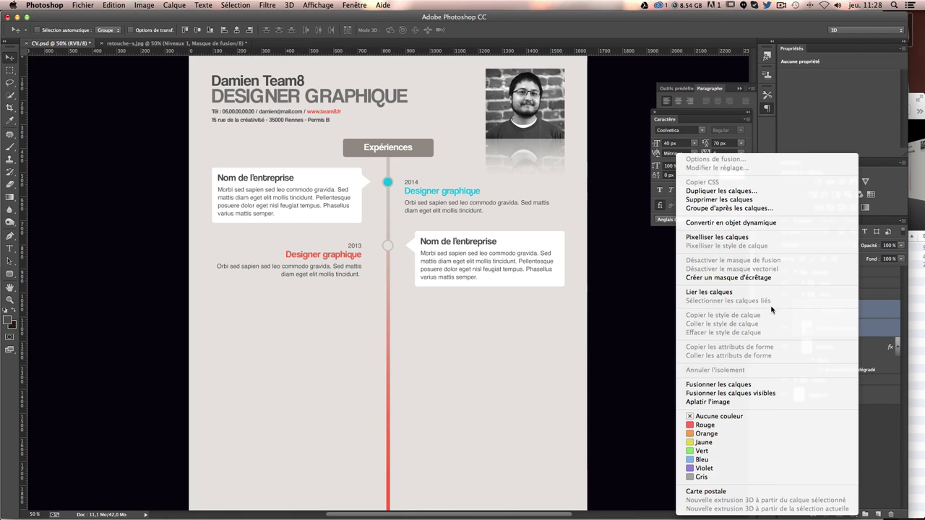
pyautogui.click(723, 294)
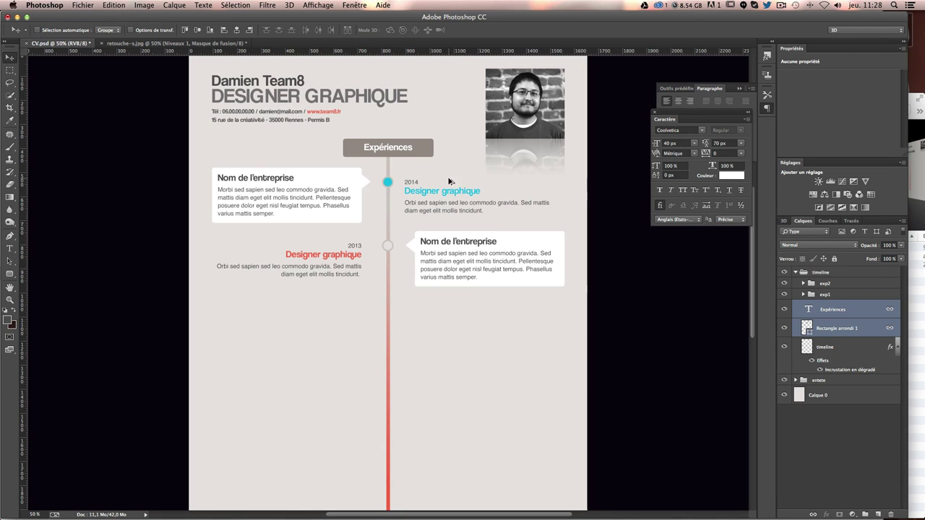
pyautogui.moveTo(460, 187)
pyautogui.mouseDown()
pyautogui.moveTo(465, 356)
pyautogui.moveTo(470, 350)
pyautogui.mouseUp()
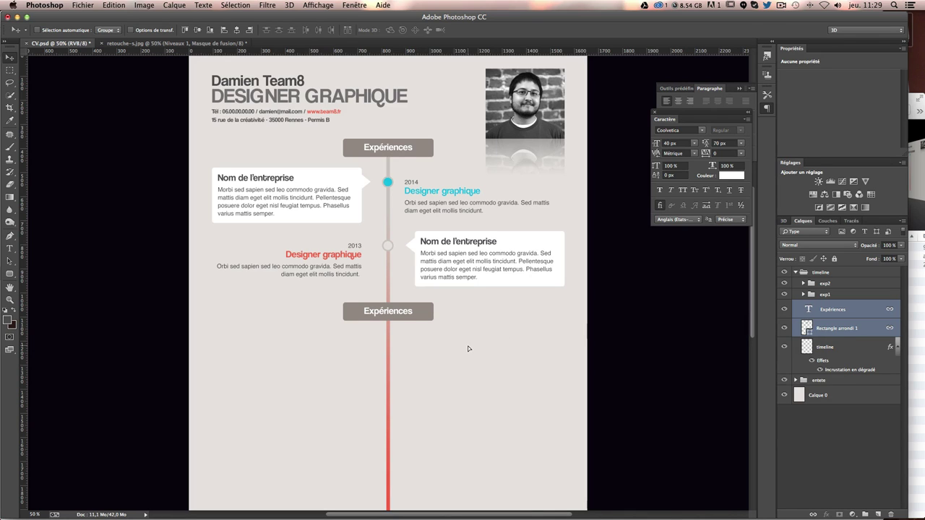
# Retitle the copied label 'Formations' and realign it using Free Transform and guides.
pyautogui.doubleClick(805, 309)
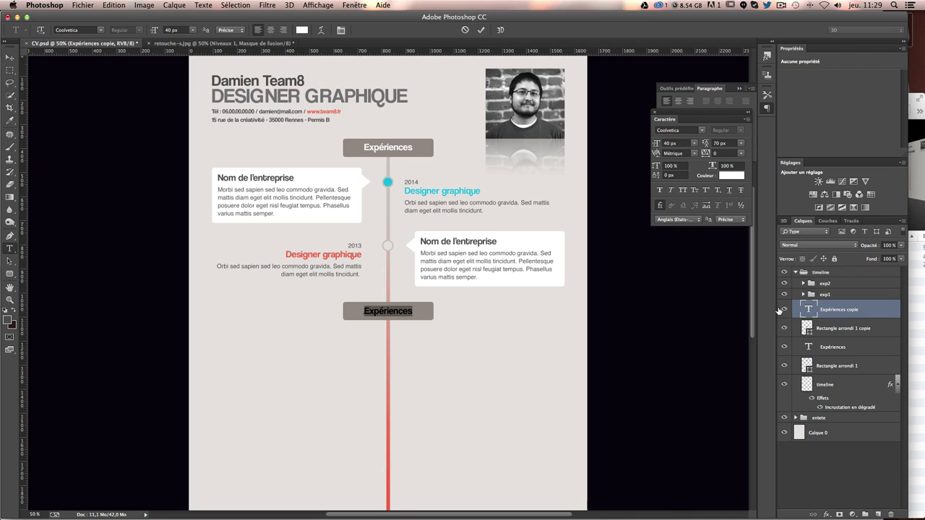
pyautogui.write('Formations')
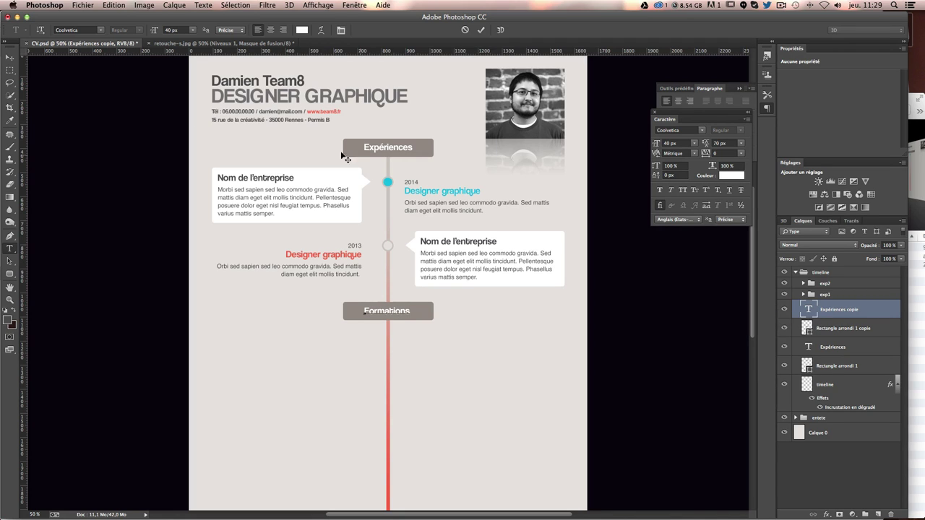
pyautogui.click(10, 57)
pyautogui.hotkey('ctrl', 't')
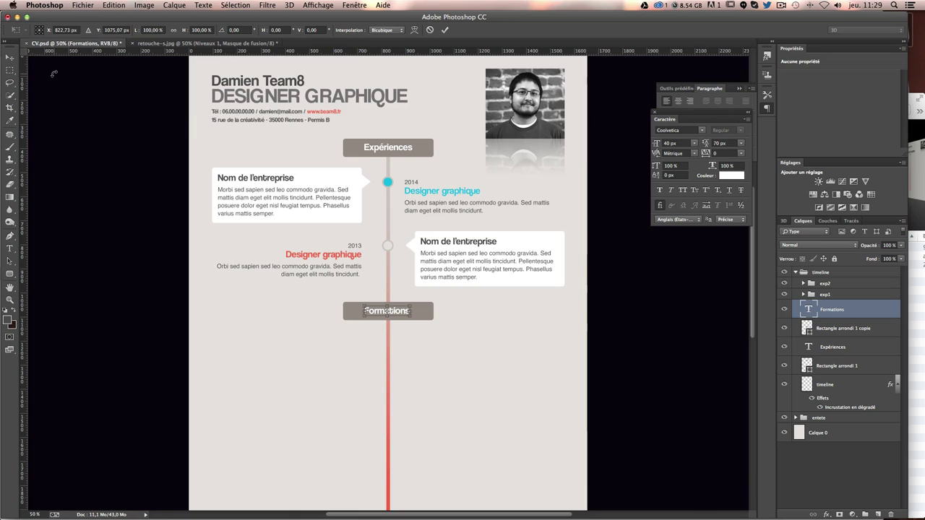
pyautogui.hotkey('ctrl', ';')
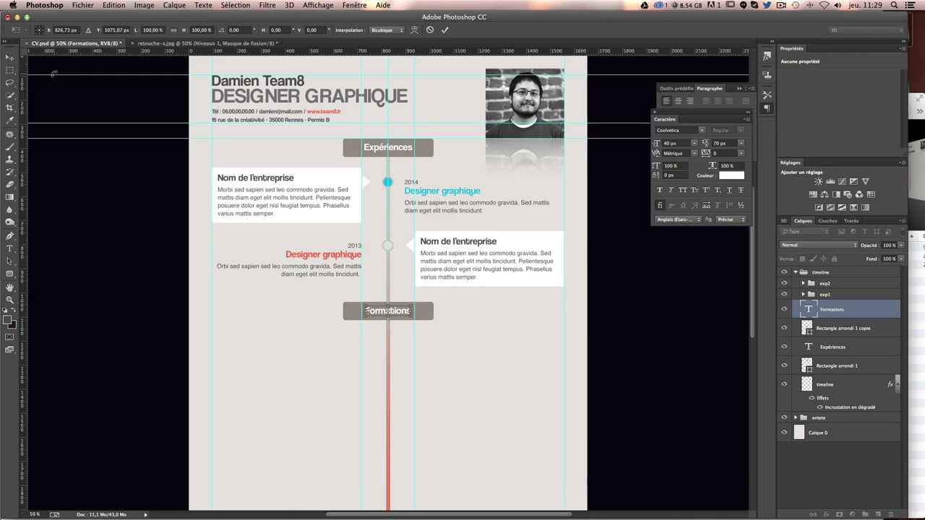
pyautogui.press('Return')
pyautogui.hotkey('ctrl', ';')
pyautogui.scroll(-1, 244, 211)
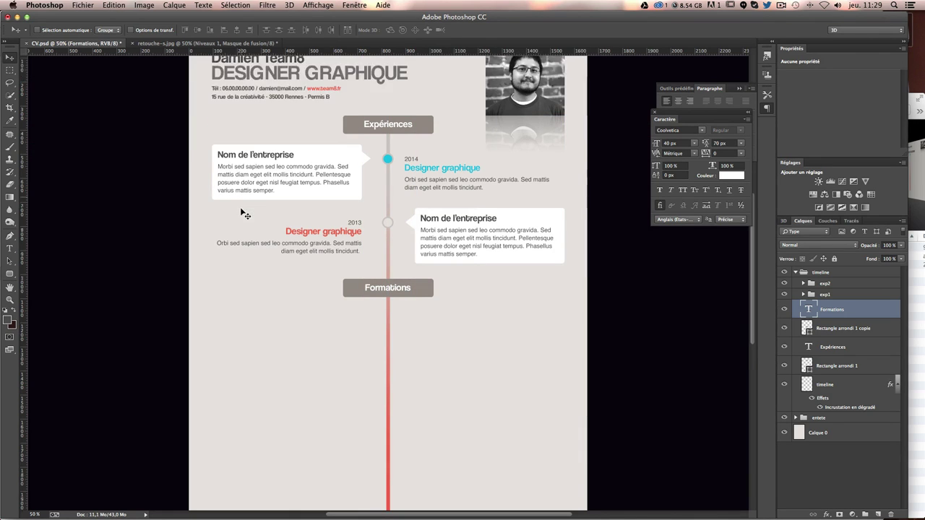
pyautogui.scroll(-2, 244, 210)
pyautogui.scroll(2, 246, 213)
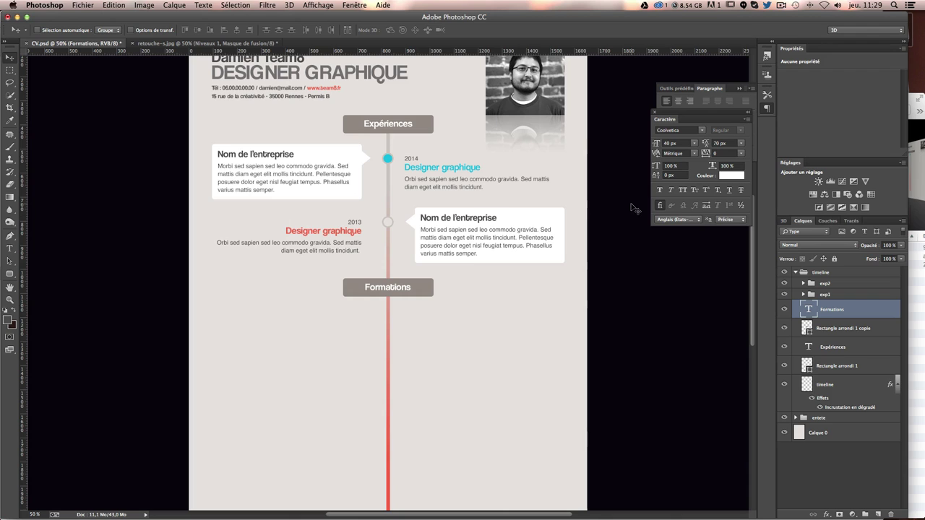
# Duplicate the exp1 entry group below Formations as 'exp1 copie' and expand it.
pyautogui.click(858, 285)
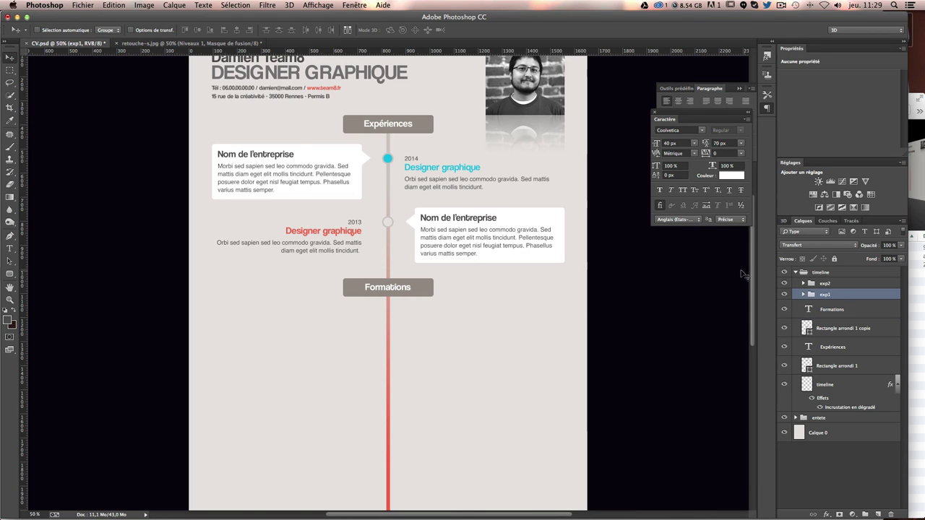
pyautogui.scroll(-1, 611, 177)
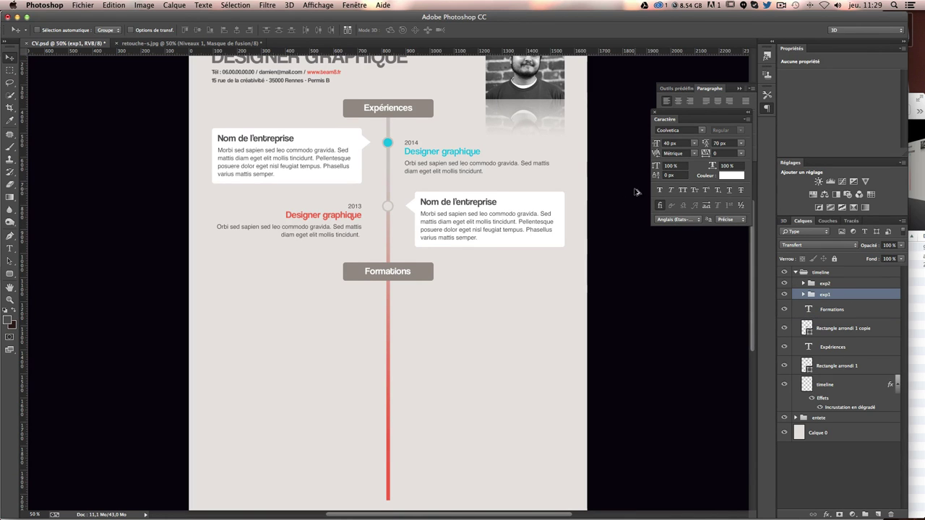
pyautogui.moveTo(506, 162); pyautogui.dragTo(504, 321)
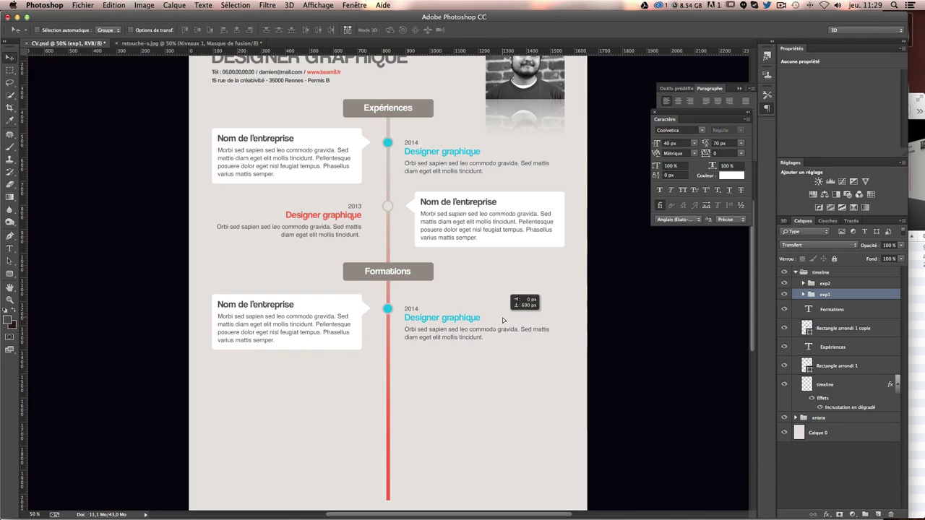
pyautogui.scroll(3, 539, 344)
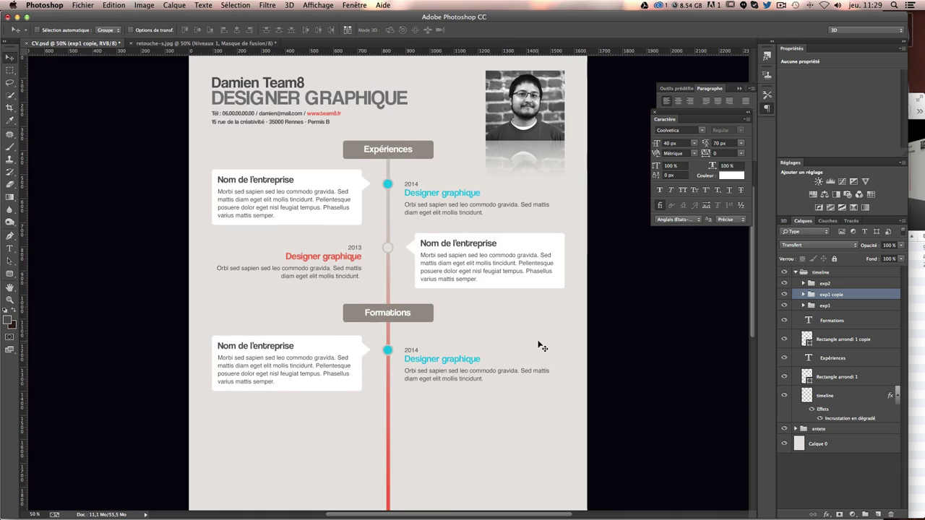
pyautogui.scroll(-2, 441, 289)
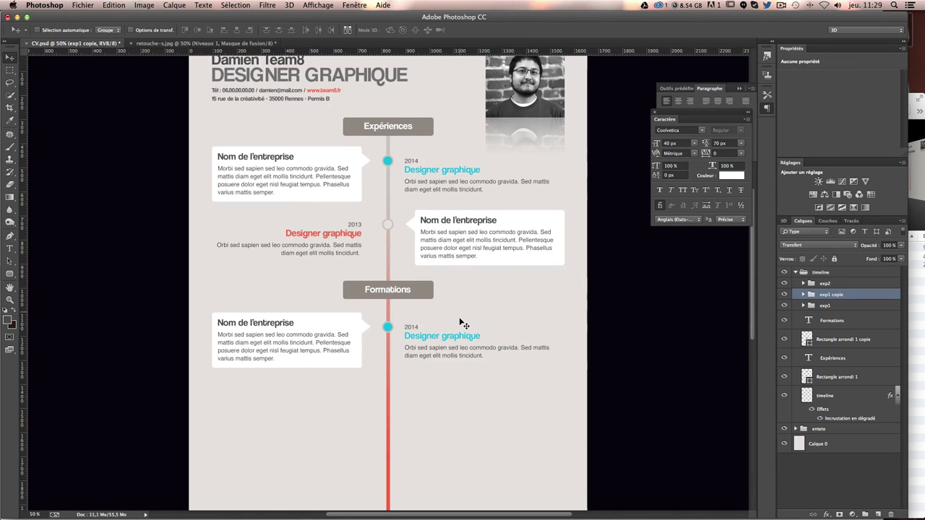
pyautogui.scroll(-2, 483, 324)
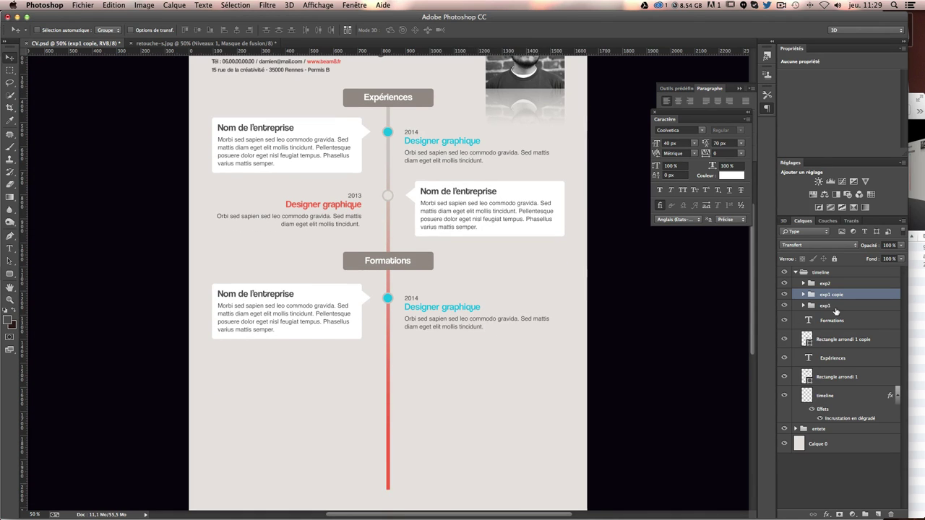
pyautogui.click(803, 295)
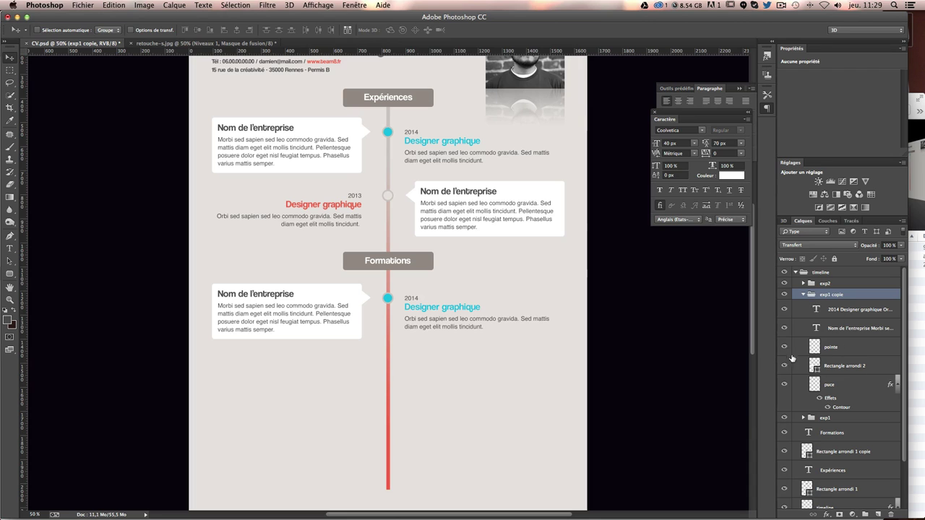
# Give the copied entry's dot a red (#f26a54) colour overlay sampled from the timeline line.
pyautogui.doubleClick(856, 389)
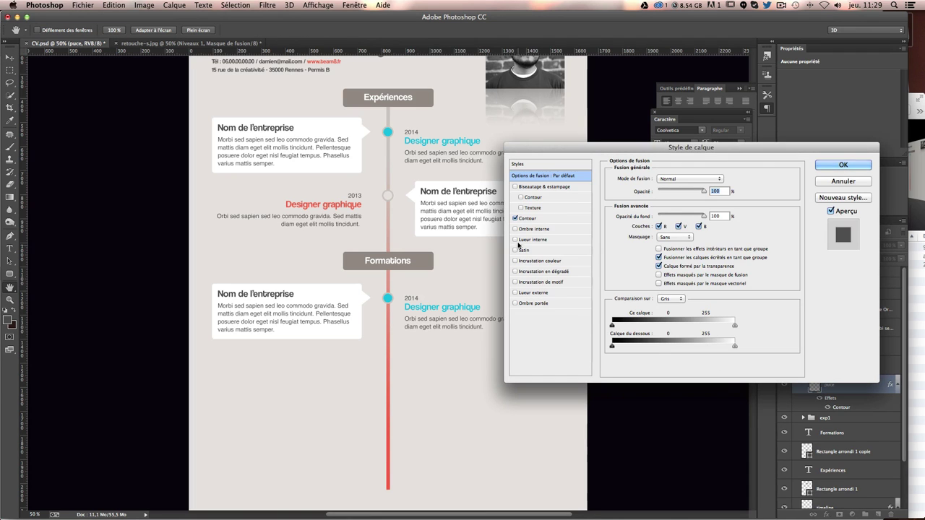
pyautogui.click(562, 259)
pyautogui.click(730, 179)
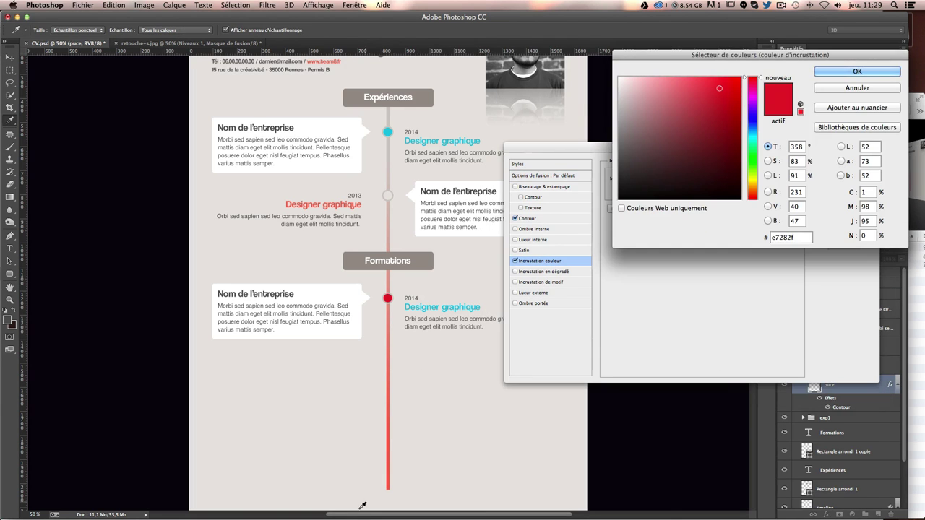
pyautogui.click(388, 484)
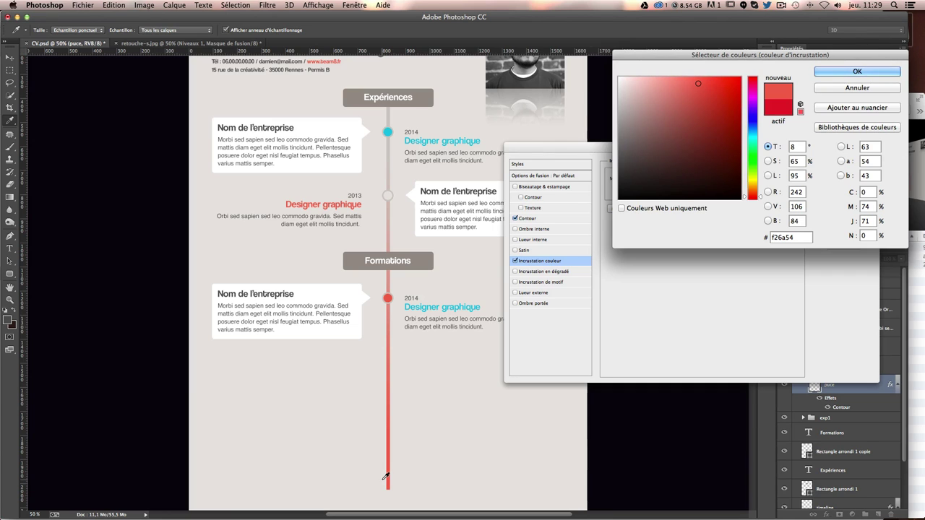
pyautogui.press('Return')
pyautogui.press('Return')
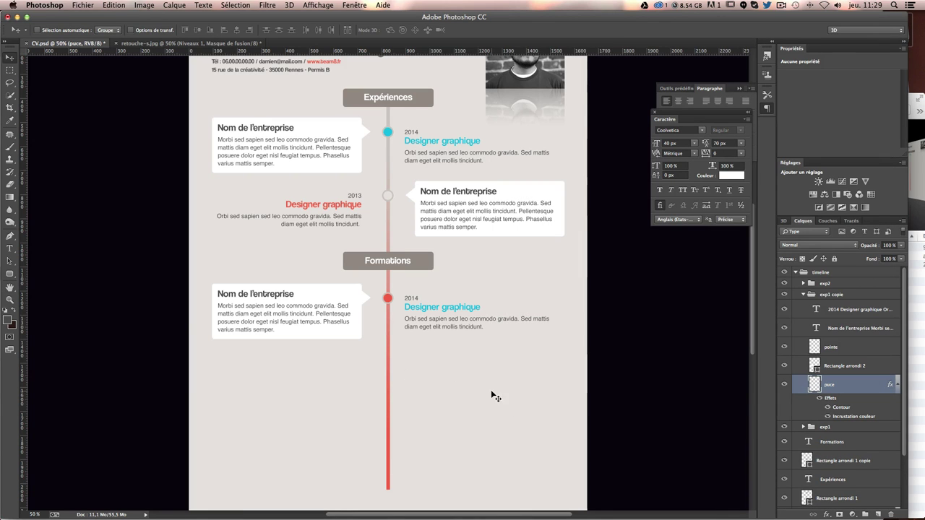
# Rename the entry title to a red 'Ecole de Multimédia' and change the year to 2012.
pyautogui.click(9, 248)
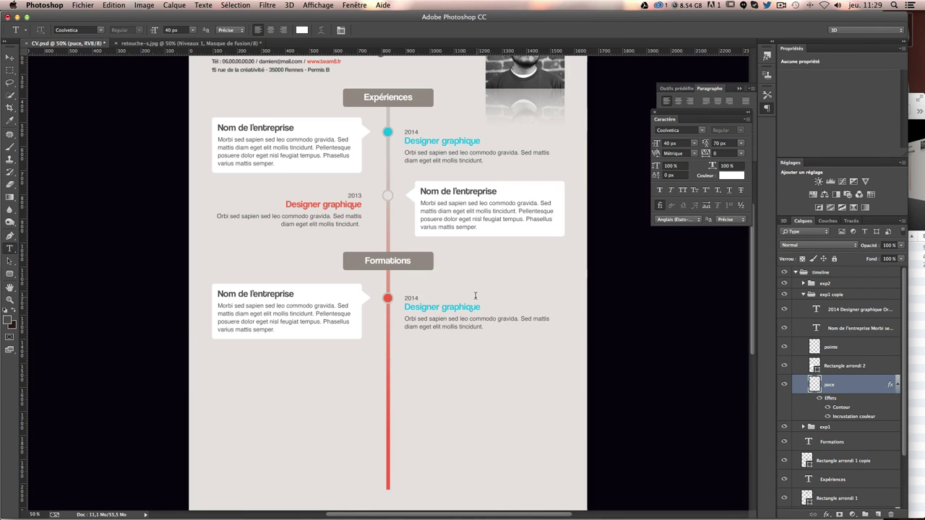
pyautogui.tripleClick(421, 307)
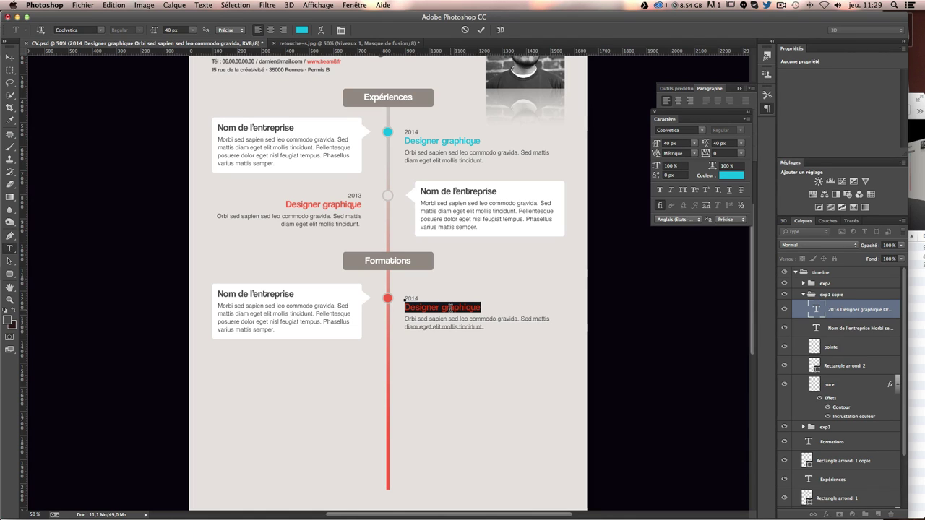
pyautogui.write('Ecole de M')
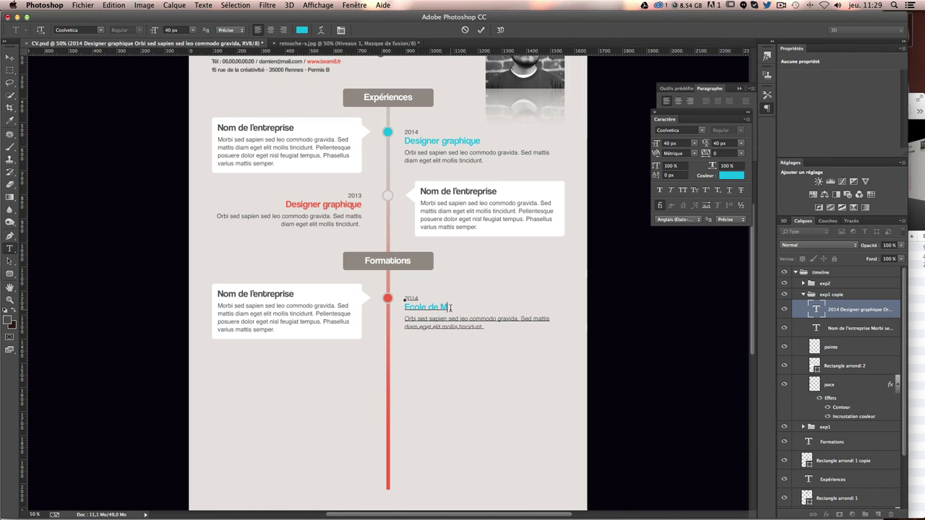
pyautogui.write('imé')
pyautogui.moveTo(483, 308); pyautogui.dragTo(408, 304)
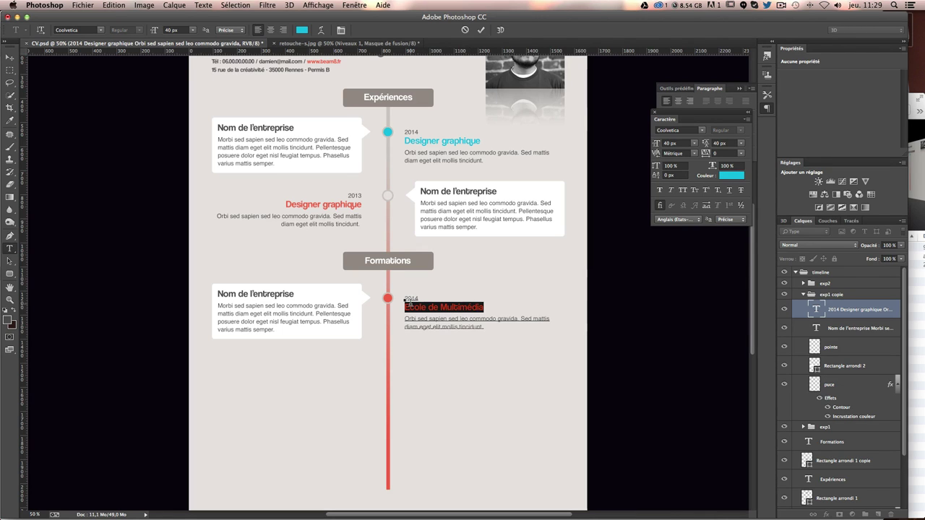
pyautogui.click(736, 178)
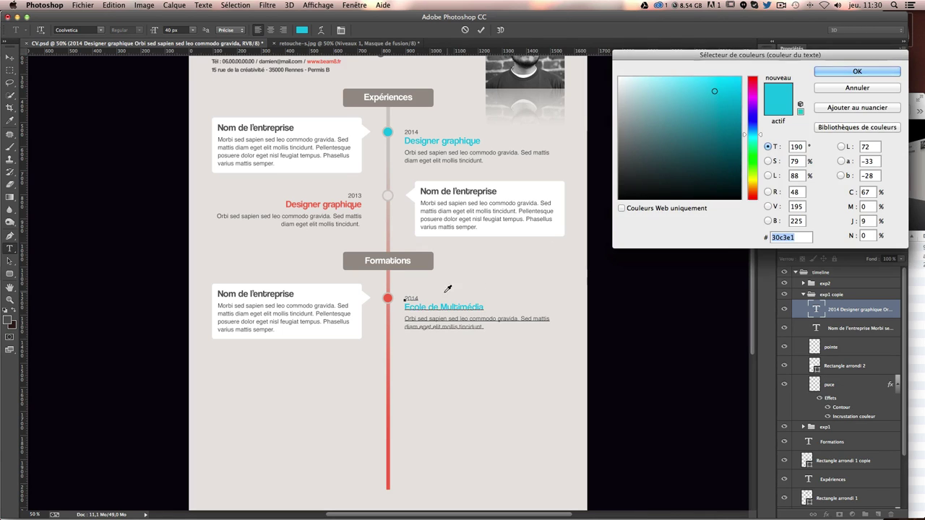
pyautogui.click(385, 296)
pyautogui.press('Return')
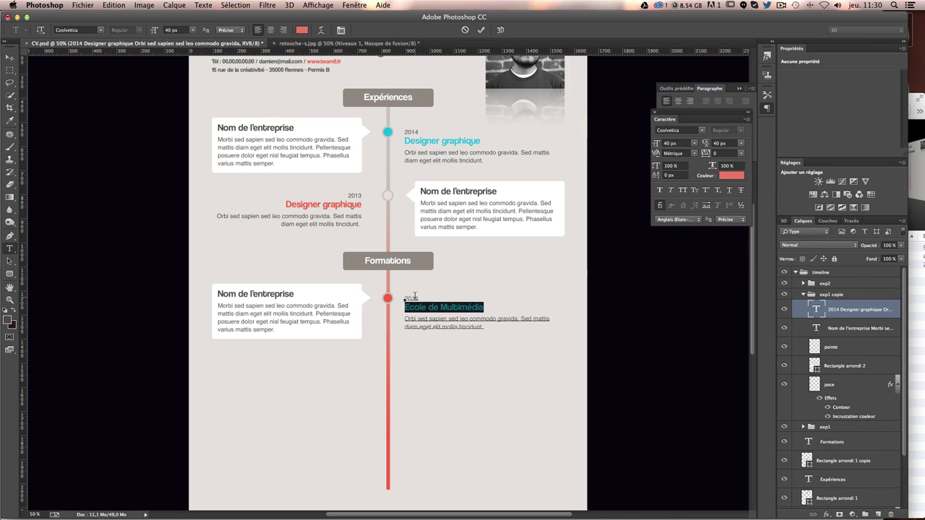
pyautogui.moveTo(415, 297); pyautogui.dragTo(419, 298)
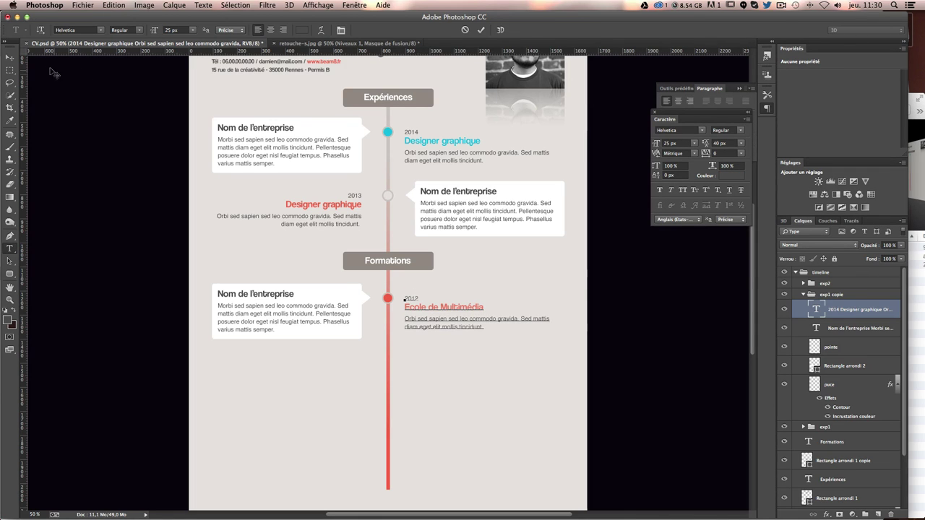
pyautogui.click(9, 56)
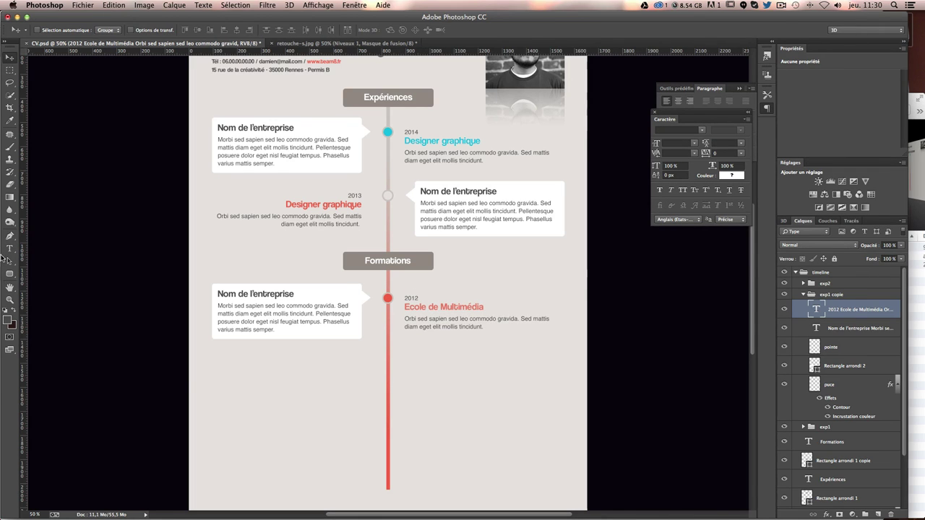
# Retitle the card 'Nom de la formation'.
pyautogui.click(9, 248)
pyautogui.doubleClick(273, 295)
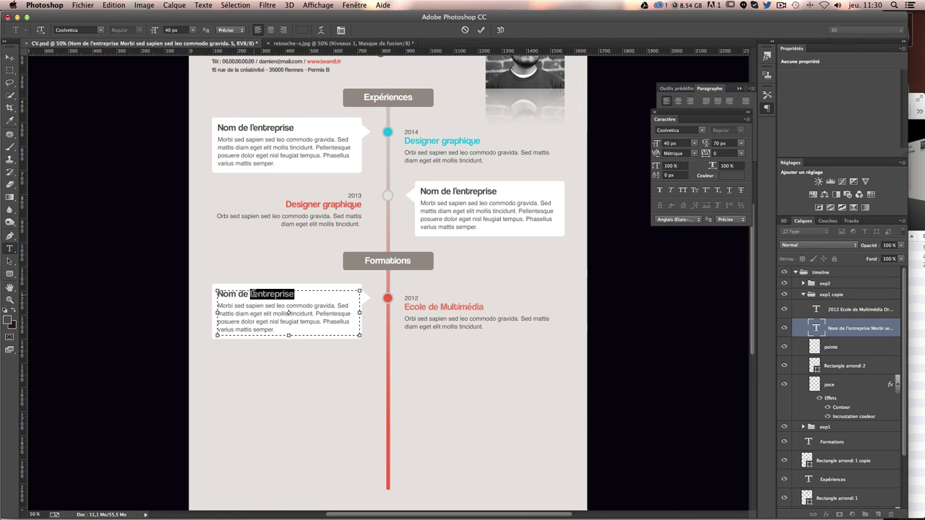
pyautogui.write('la formation')
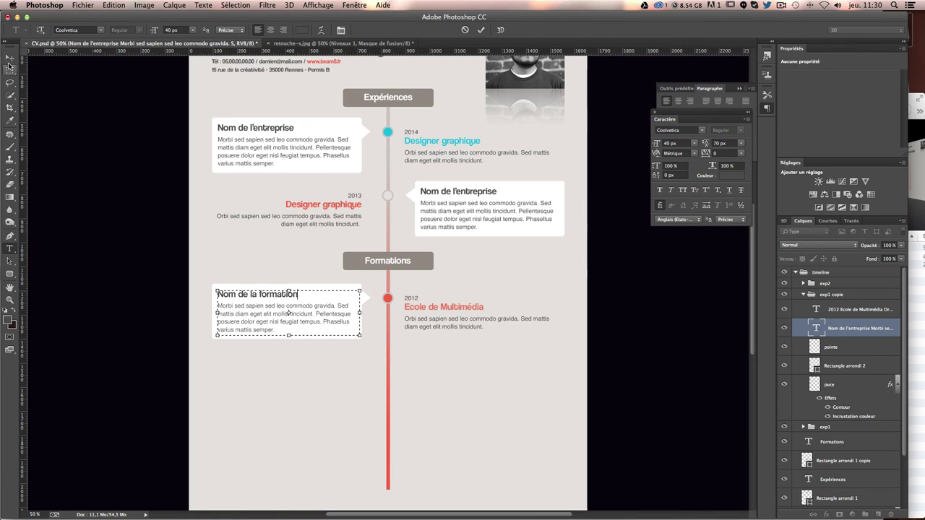
pyautogui.click(10, 57)
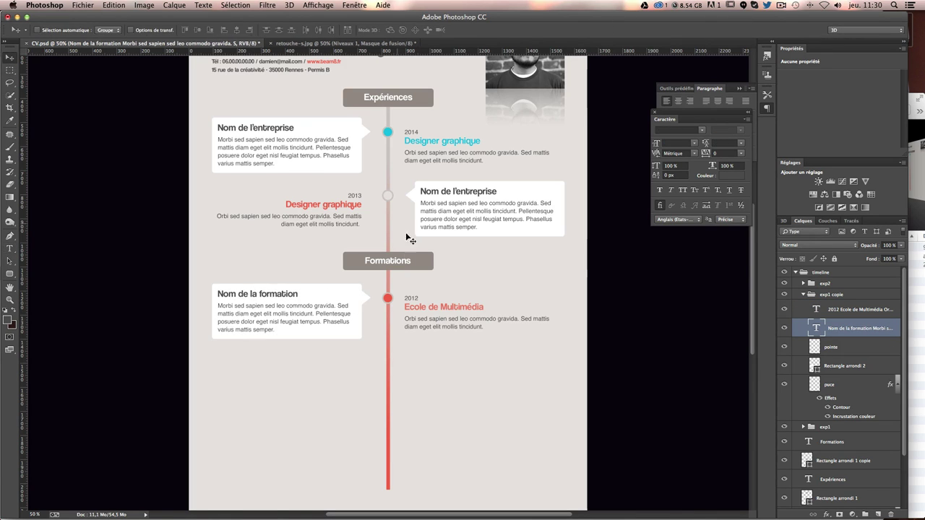
# Collapse exp1 copie and select the exp2 group holding the 2013 entry.
pyautogui.scroll(-5, 497, 355)
pyautogui.scroll(2, 497, 355)
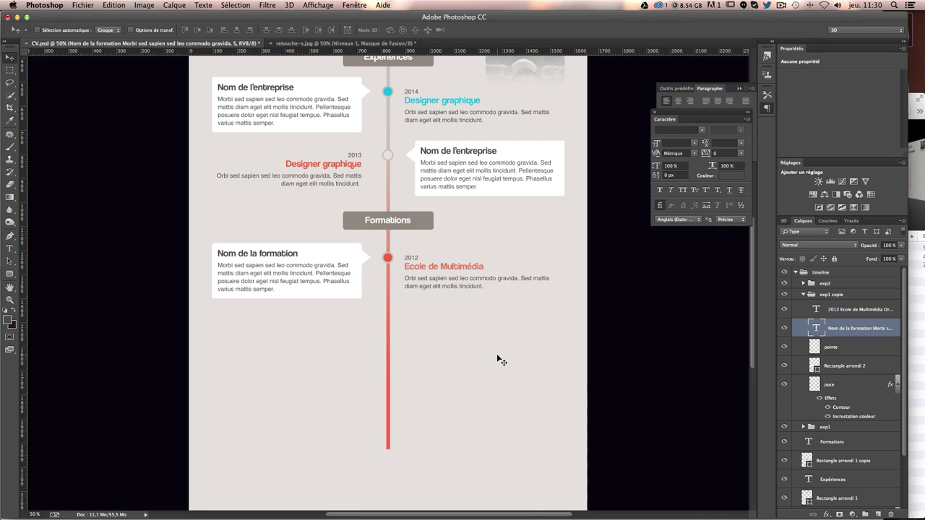
pyautogui.scroll(-1, 497, 356)
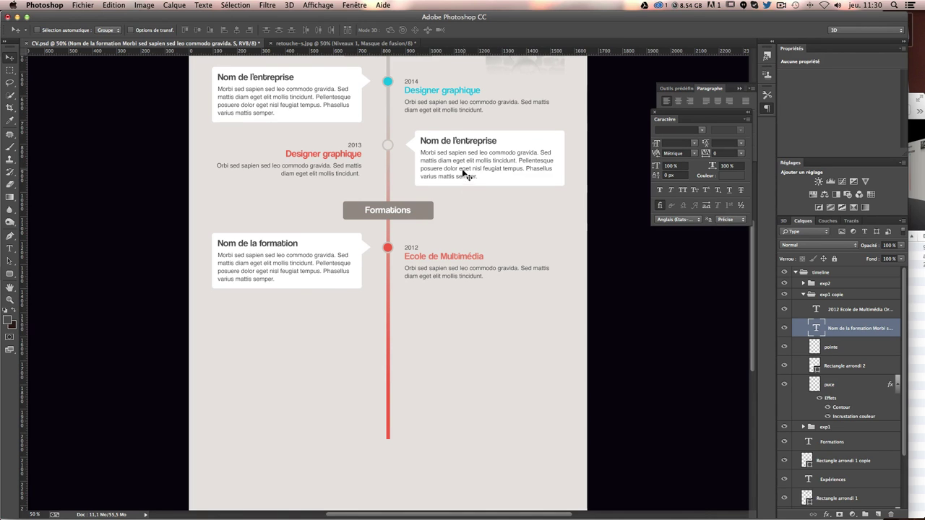
pyautogui.click(489, 176)
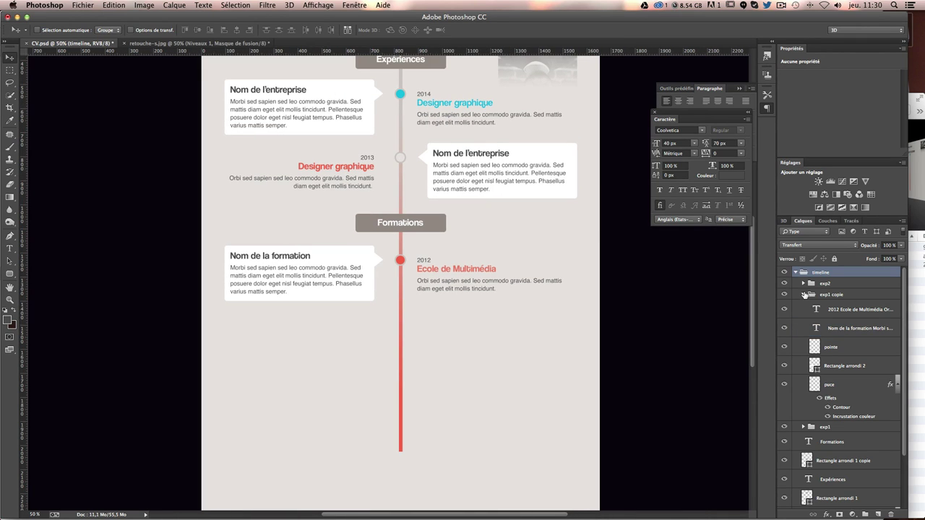
pyautogui.click(805, 295)
pyautogui.click(784, 273)
pyautogui.click(784, 272)
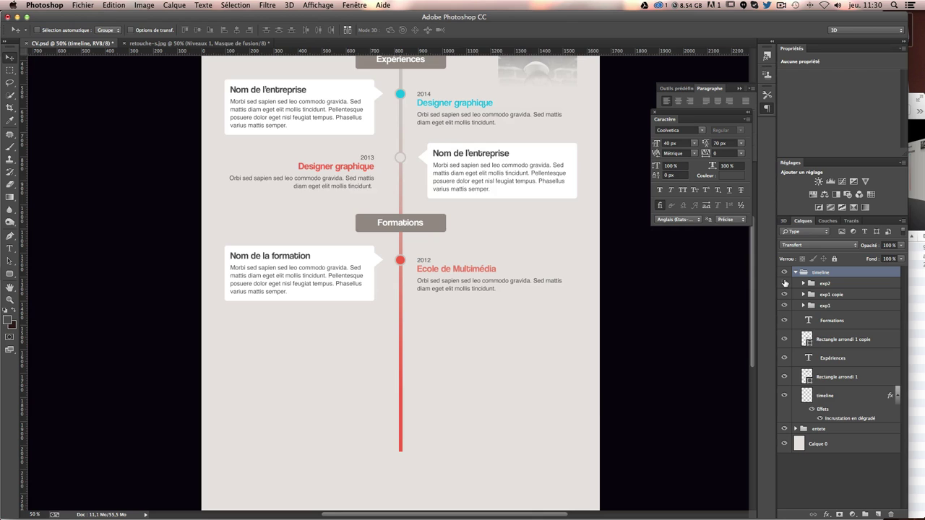
pyautogui.click(784, 283)
pyautogui.click(784, 284)
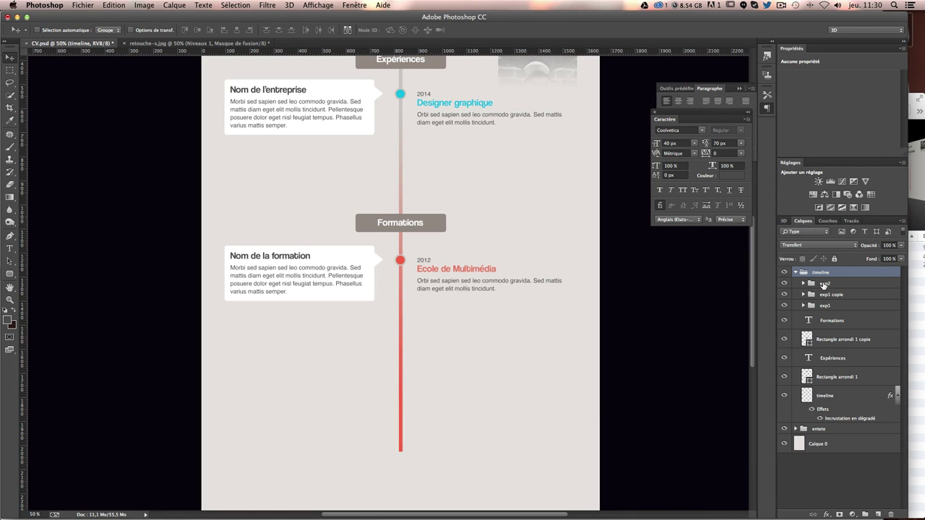
pyautogui.click(826, 285)
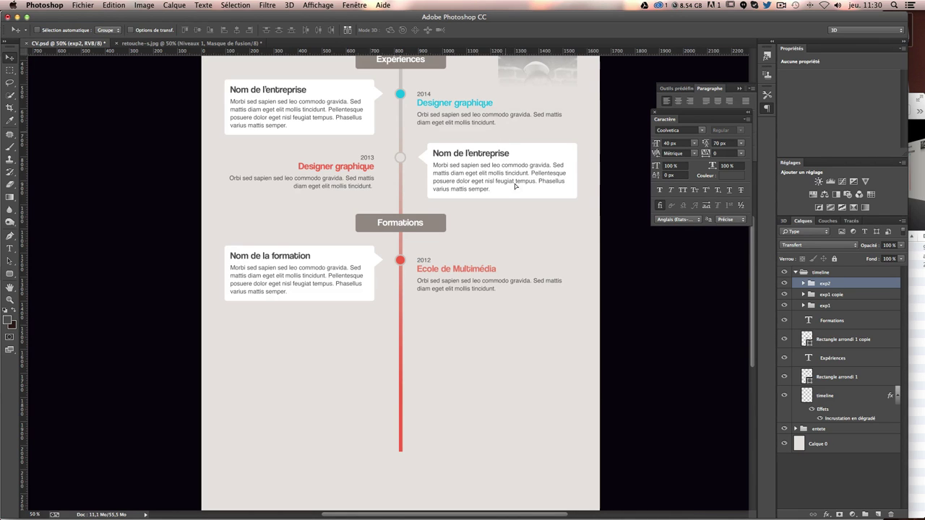
# Alt-drag a copy of the 2013 entry below Ecole de Multimédia as 'exp2 copie'.
pyautogui.moveTo(517, 145); pyautogui.dragTo(520, 298)
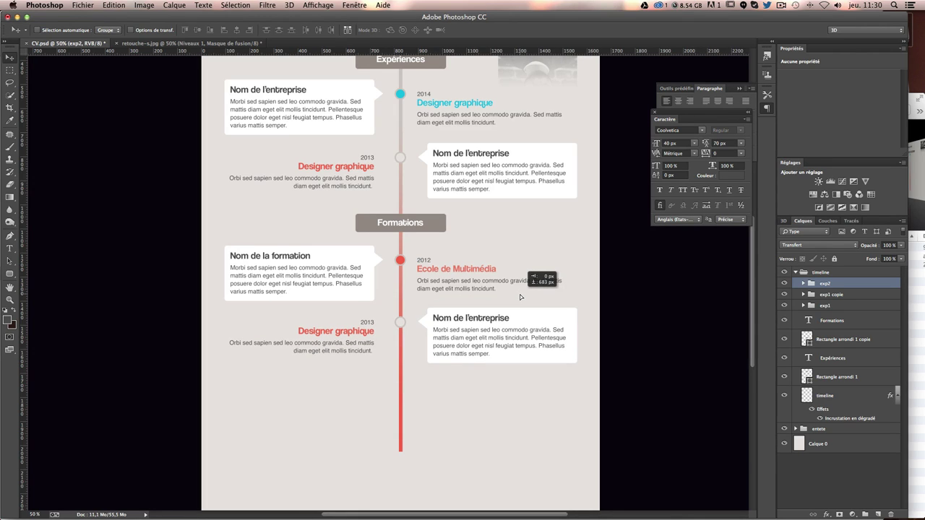
pyautogui.moveTo(520, 294); pyautogui.dragTo(520, 294)
pyautogui.scroll(3, 620, 324)
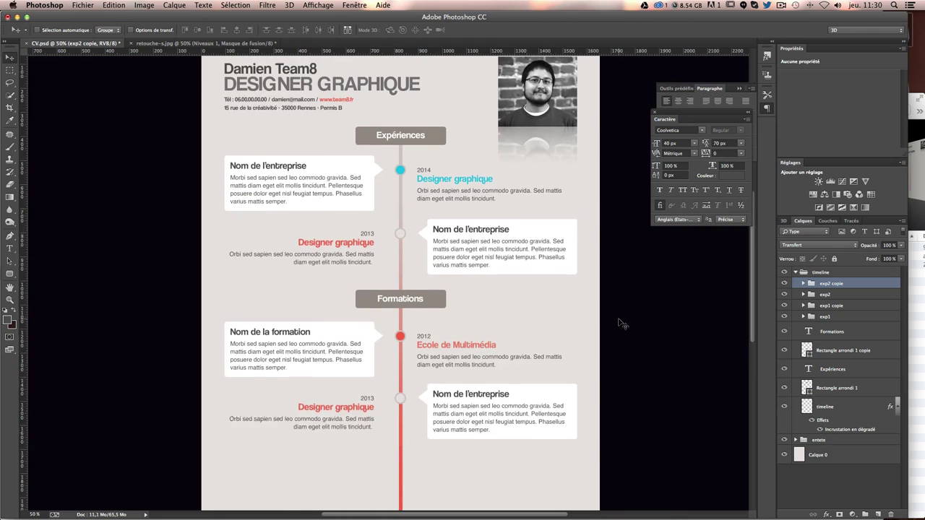
pyautogui.scroll(-3, 620, 324)
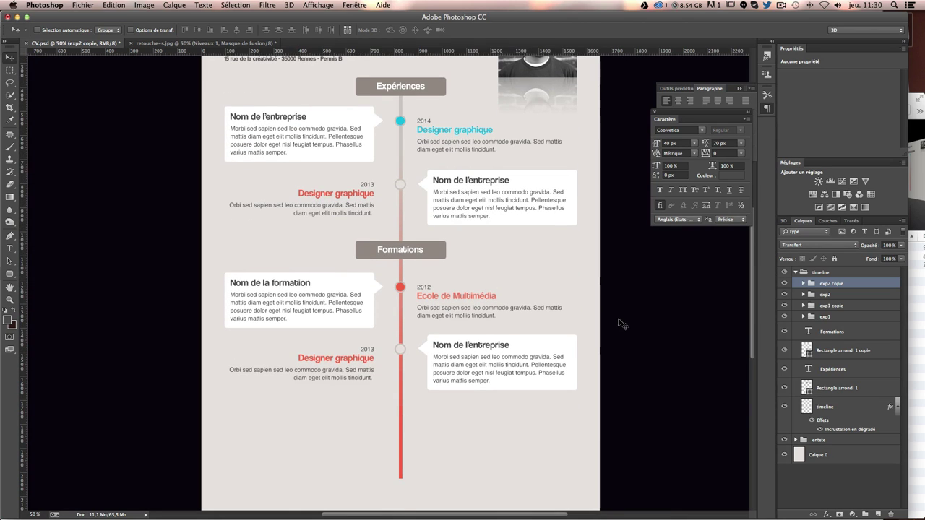
pyautogui.hotkey('ctrl', 'z')
pyautogui.hotkey('ctrl', 'z')
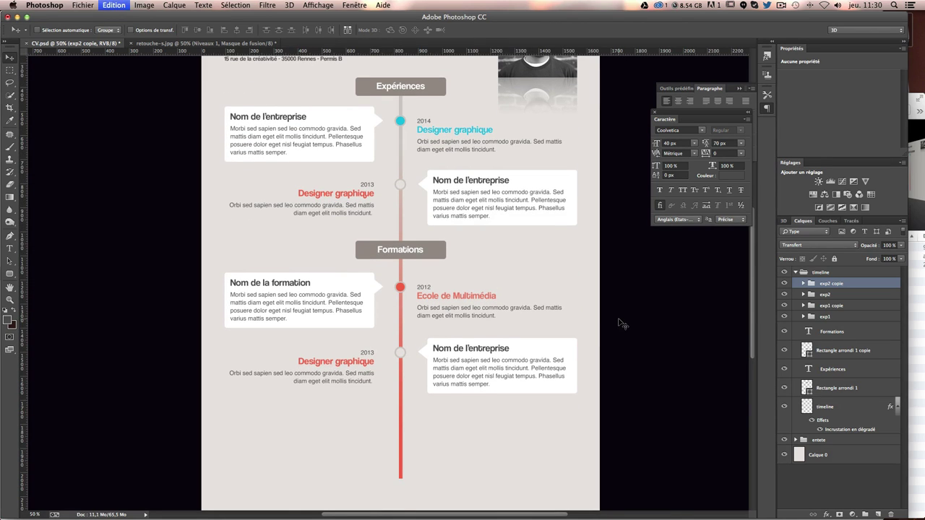
pyautogui.moveTo(516, 369); pyautogui.dragTo(517, 379)
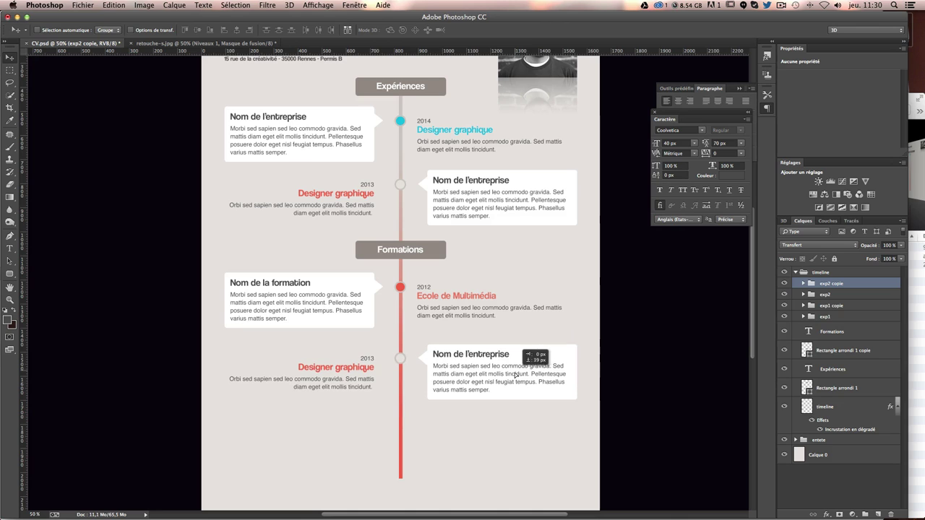
pyautogui.scroll(-1, 626, 379)
pyautogui.scroll(-1, 626, 379)
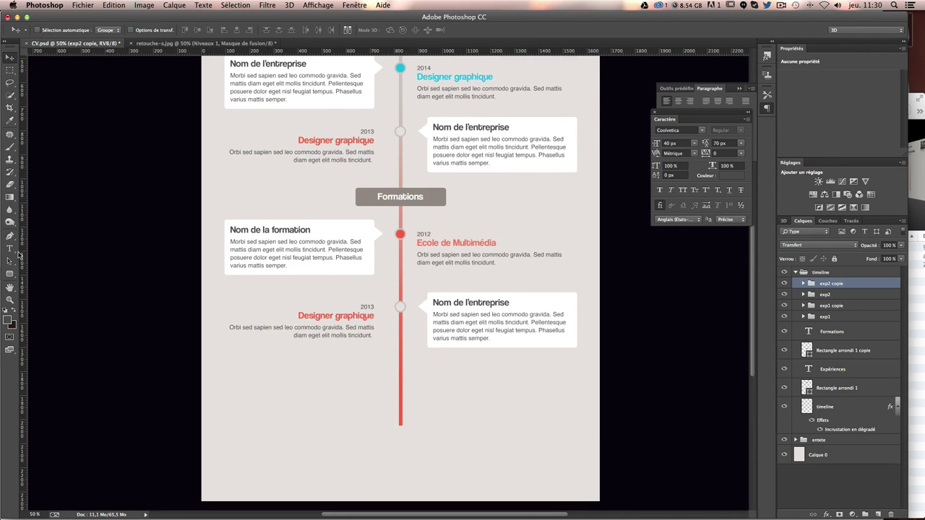
pyautogui.click(10, 248)
pyautogui.click(496, 304)
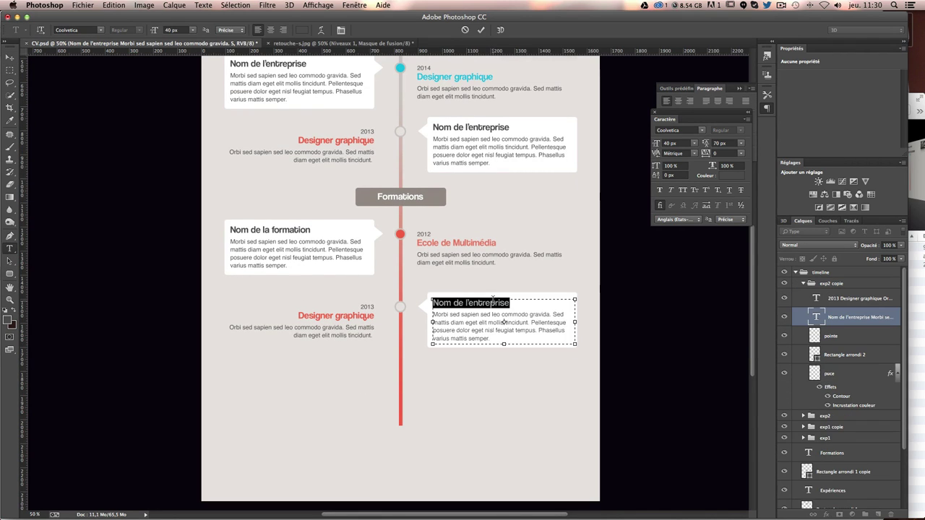
# Retitle the copied box 'Nom de la formation'.
pyautogui.moveTo(468, 303); pyautogui.dragTo(653, 306)
pyautogui.write('a formation')
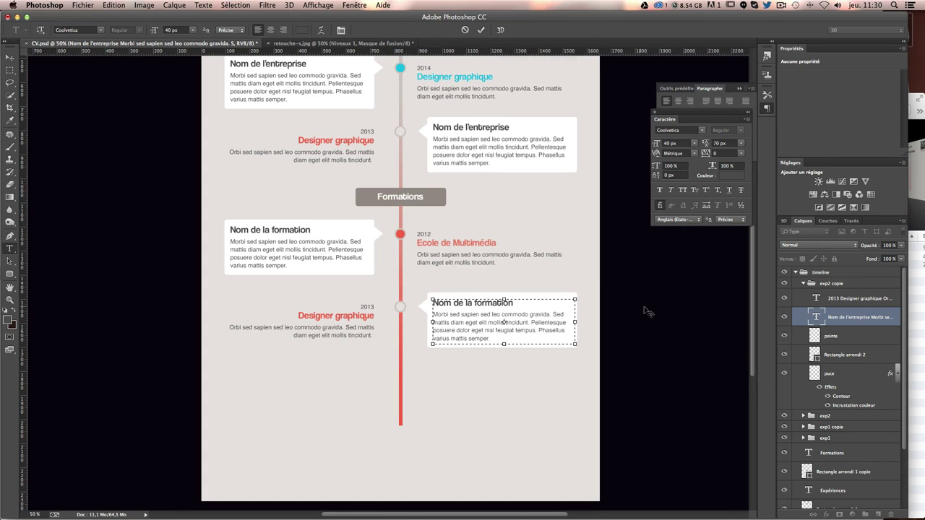
pyautogui.click(10, 259)
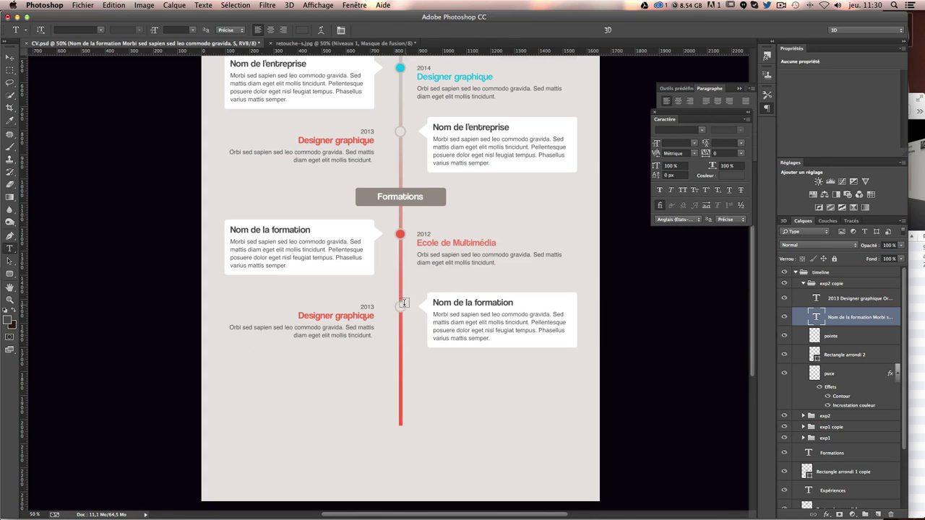
# Replace the Designer graphique heading with 'BAC Pro industrie graphique'.
pyautogui.click(370, 307)
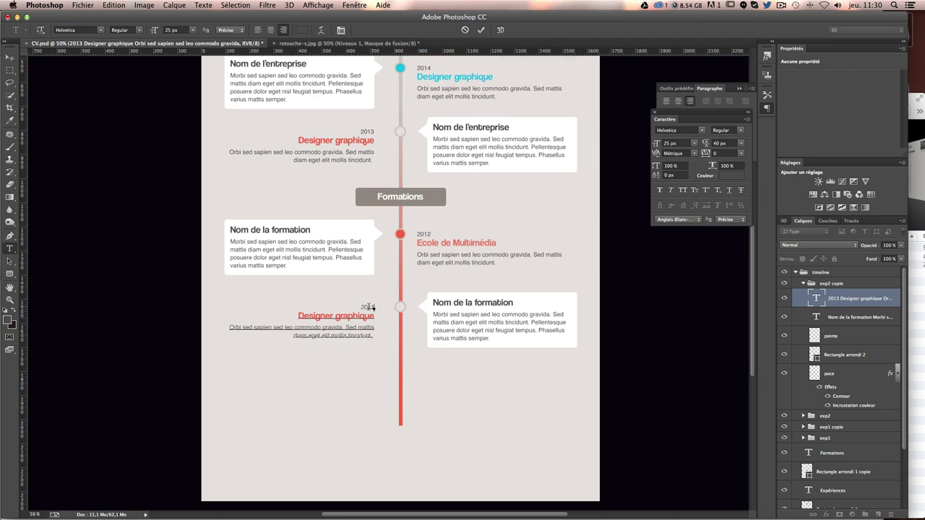
pyautogui.tripleClick(353, 316)
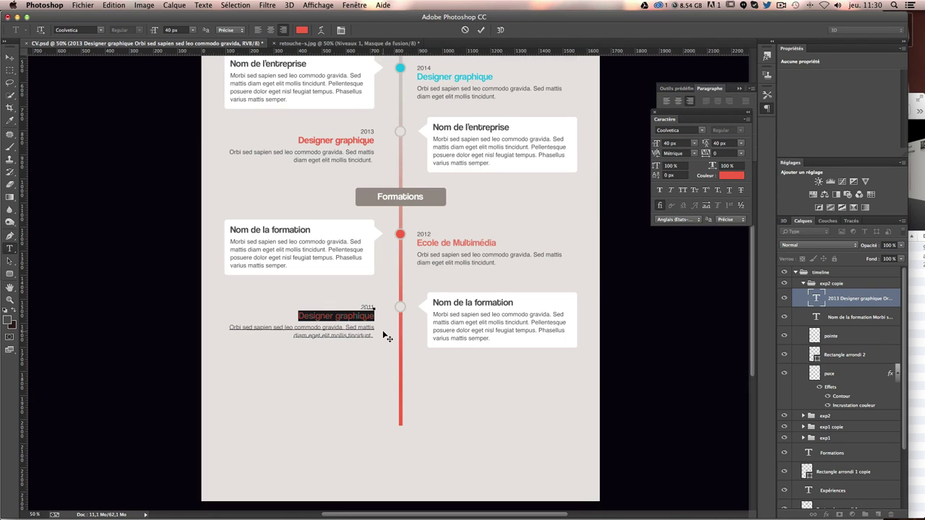
pyautogui.write('Ec')
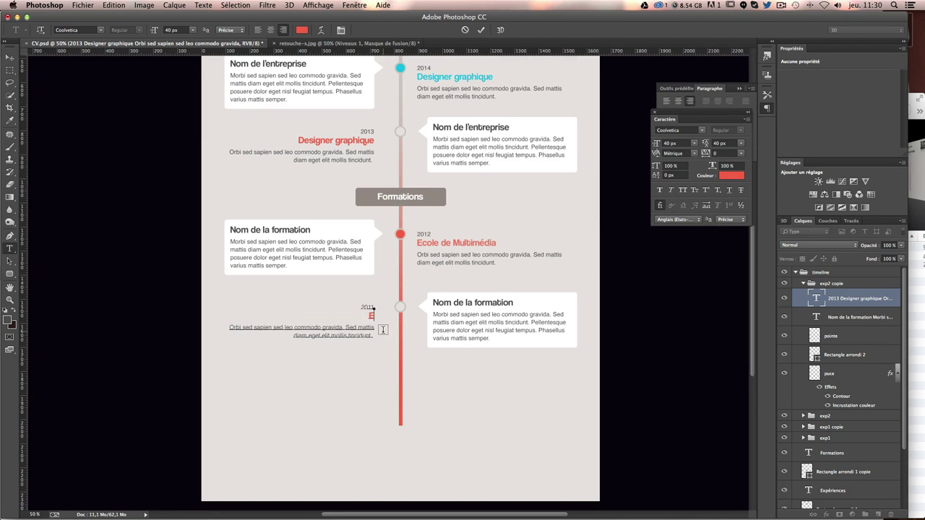
pyautogui.write('o')
pyautogui.press('BackSpace')
pyautogui.write('Pro co')
pyautogui.press('BackSpace')
pyautogui.press('BackSpace')
pyautogui.write('industrie')
pyautogui.write(' graphique')
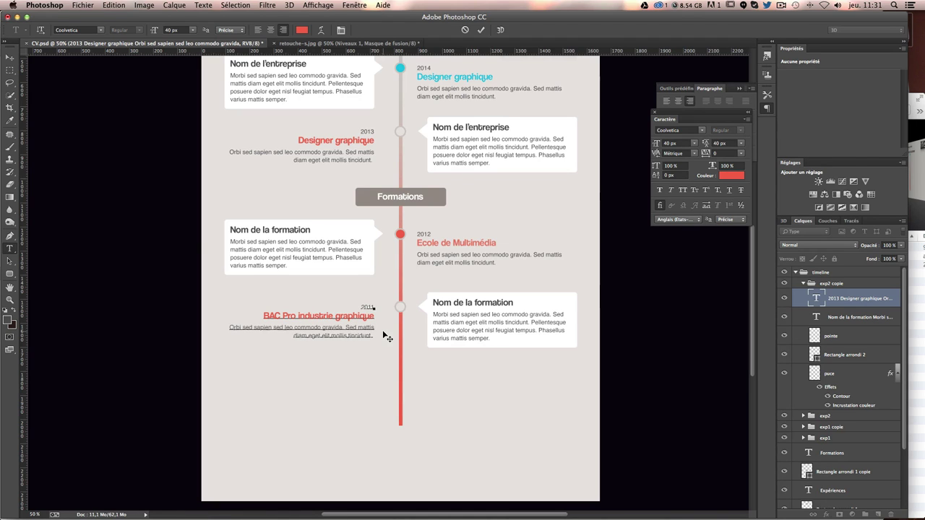
pyautogui.hotkey('ctrl', 'Return')
# Commit the BAC Pro edit and select the exp1 copie group.
pyautogui.press('v')
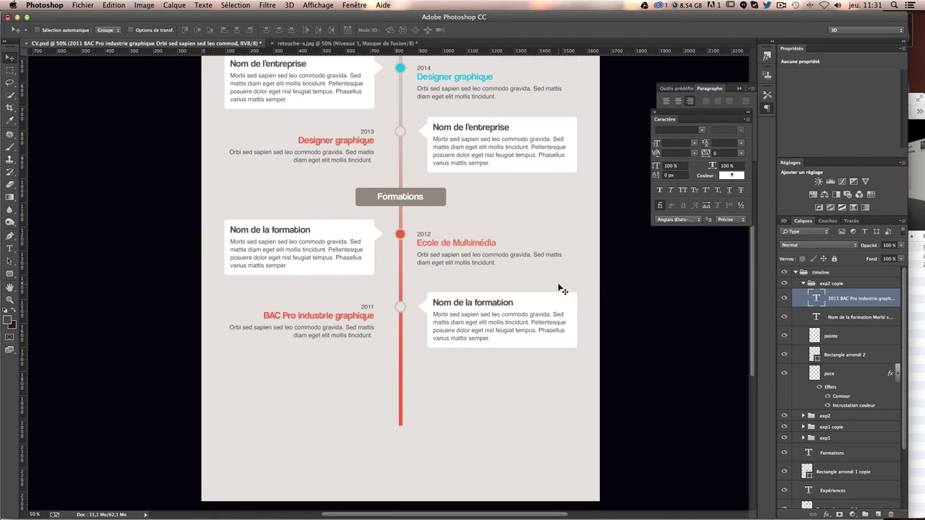
pyautogui.scroll(1, 562, 290)
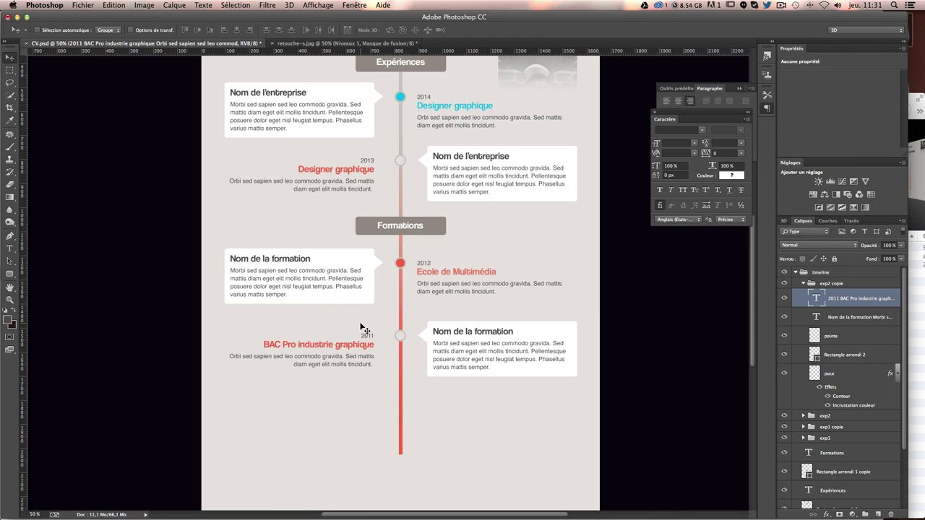
pyautogui.rightClick(359, 295)
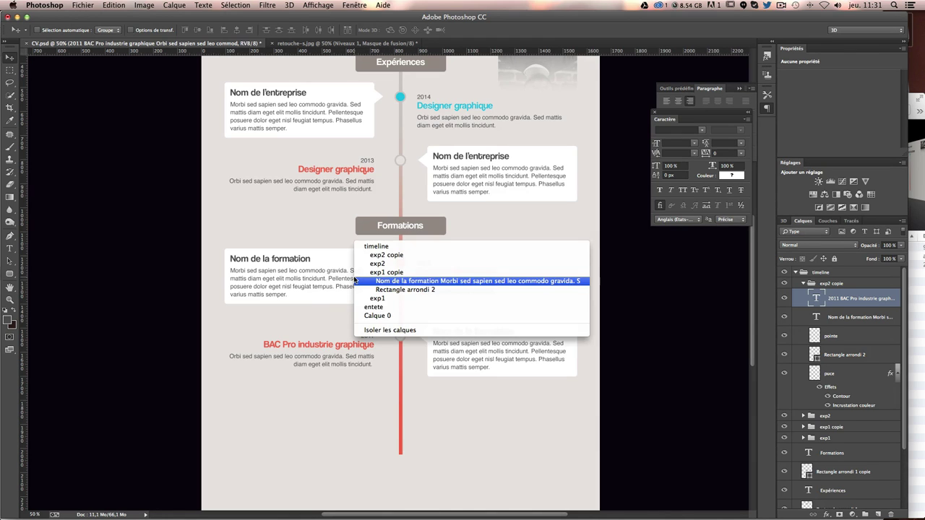
pyautogui.click(433, 280)
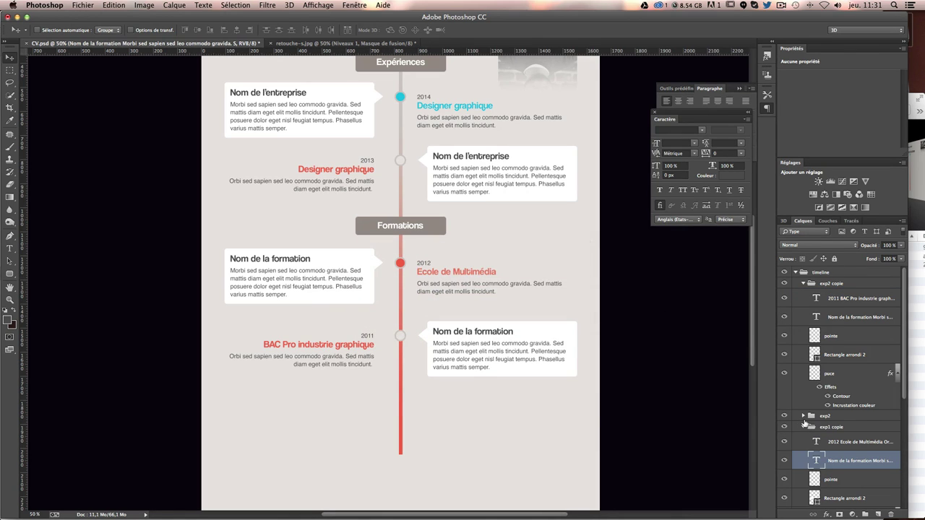
pyautogui.click(804, 427)
pyautogui.click(785, 427)
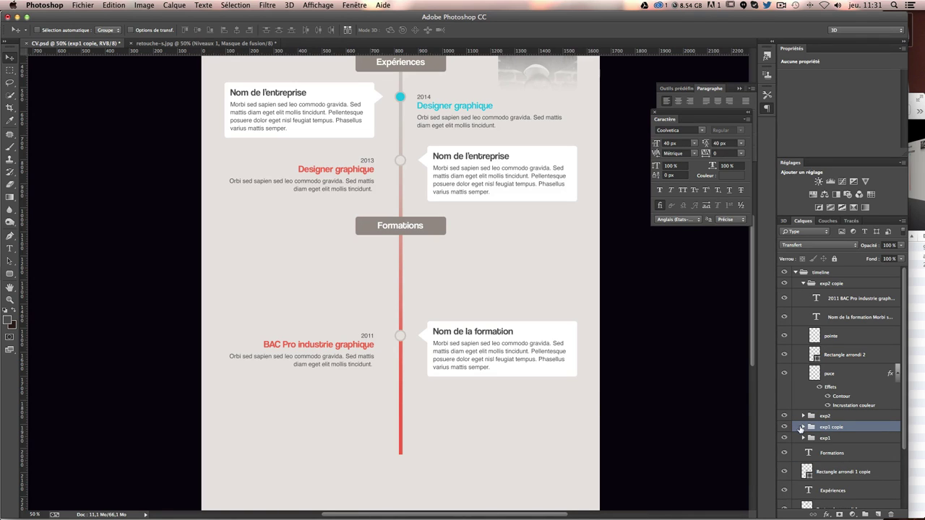
# Duplicate the 2012 Ecole de Multimédia entry further down the timeline.
pyautogui.moveTo(321, 273); pyautogui.dragTo(320, 367)
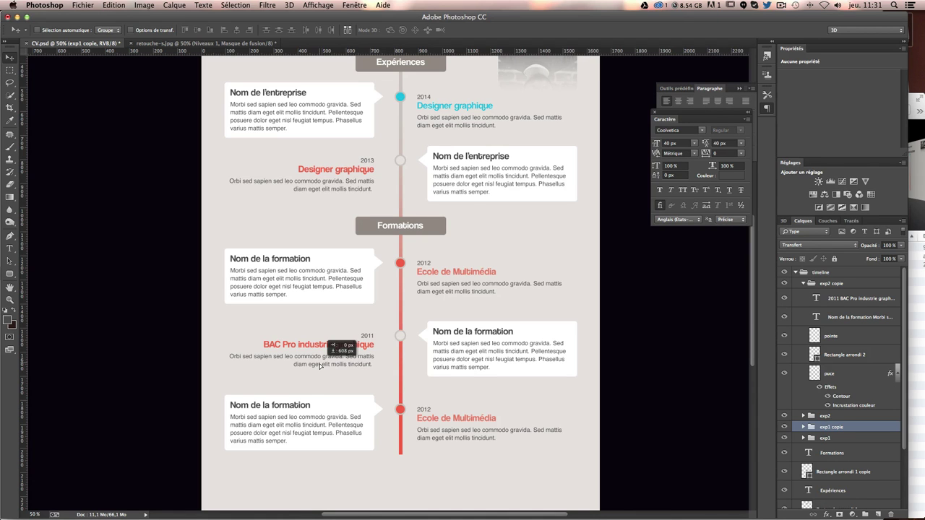
pyautogui.moveTo(320, 366); pyautogui.dragTo(320, 367)
pyautogui.scroll(-2, 505, 378)
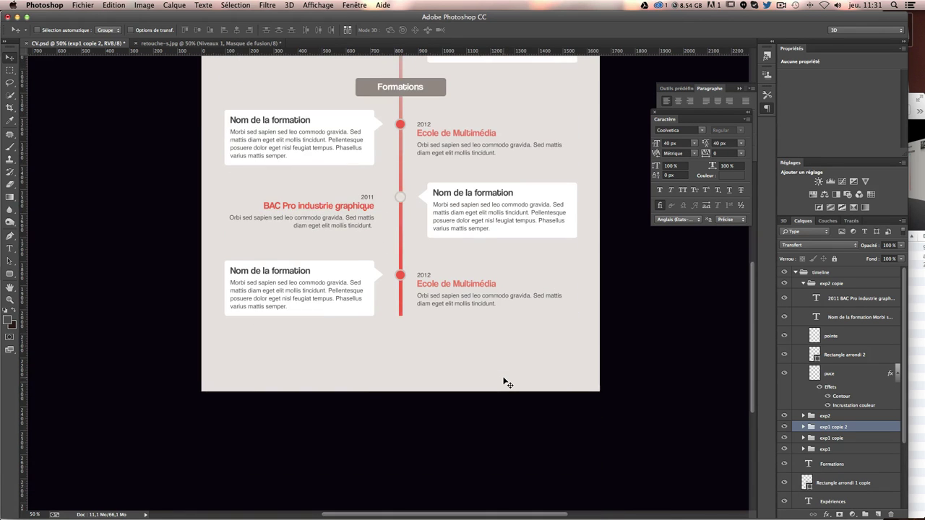
pyautogui.scroll(3, 506, 382)
pyautogui.scroll(-1, 509, 384)
pyautogui.scroll(-4, 508, 383)
pyautogui.scroll(3, 508, 384)
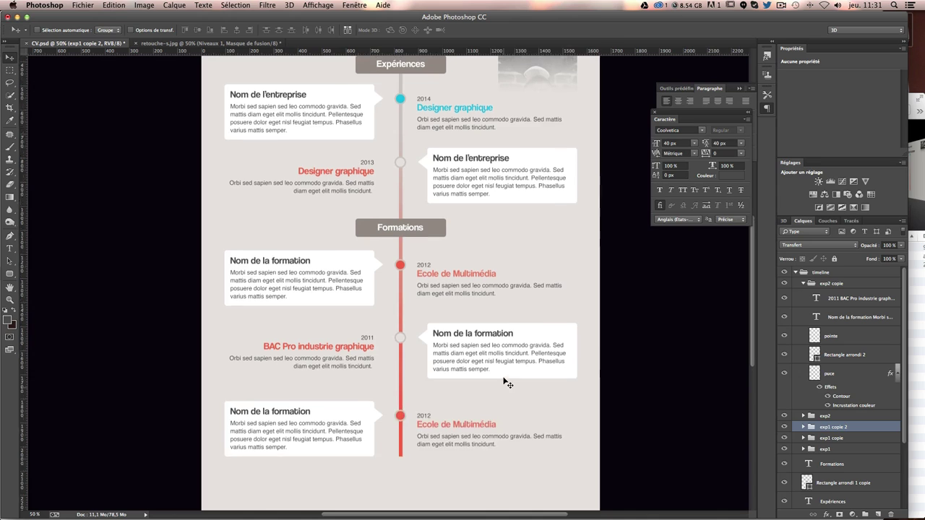
pyautogui.scroll(-1, 508, 384)
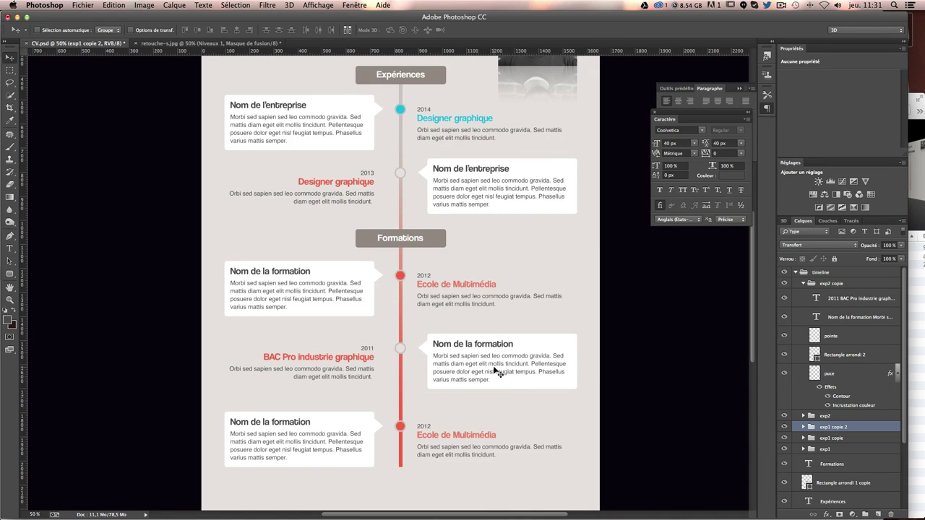
# Change the new copy's year to 2010 and collapse its exp1 copie 2 group.
pyautogui.click(10, 248)
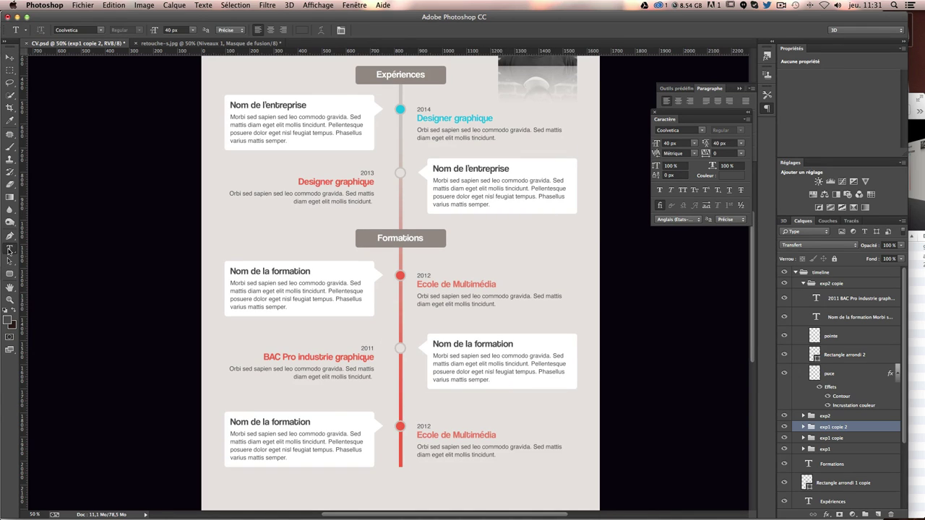
pyautogui.click(428, 425)
pyautogui.write('2010')
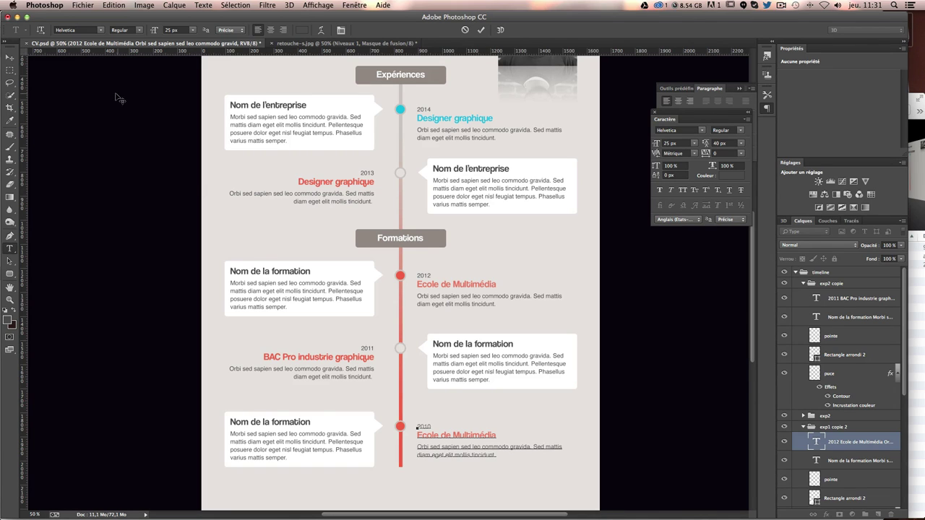
pyautogui.click(10, 57)
pyautogui.scroll(2, 479, 322)
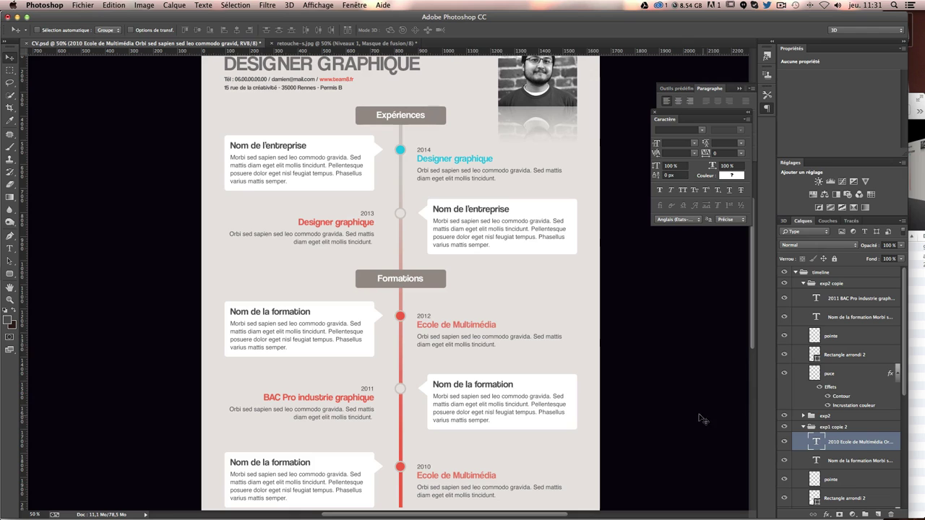
pyautogui.click(800, 428)
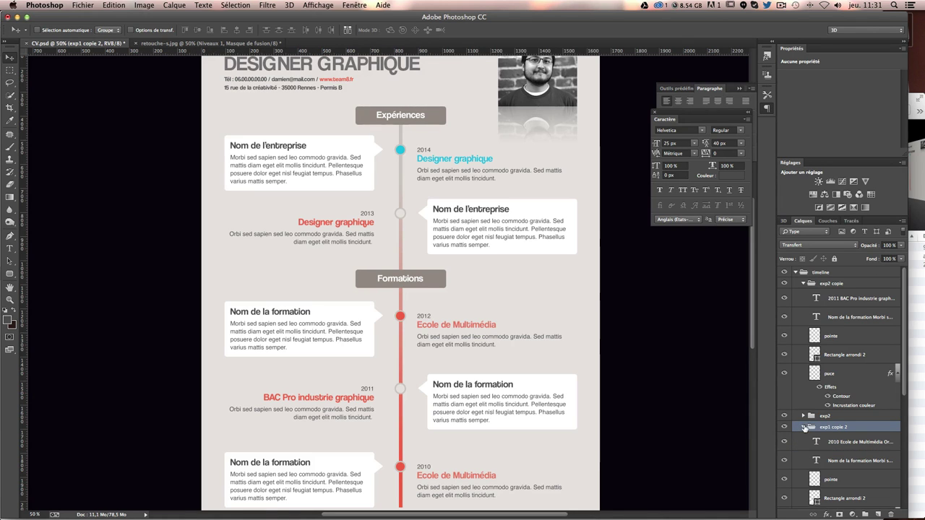
pyautogui.click(803, 427)
pyautogui.scroll(-3, 622, 449)
pyautogui.scroll(3, 622, 450)
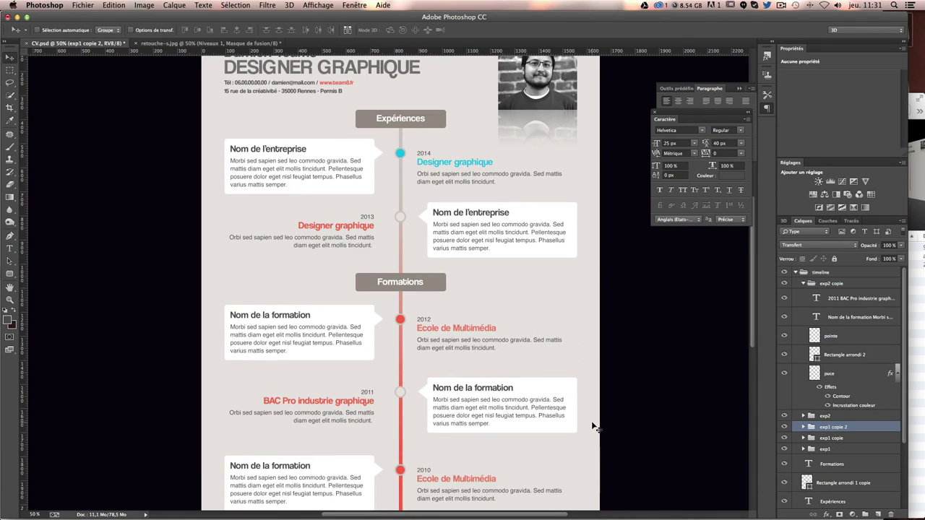
# Select the exp2 group and nudge the 2013 experience card slightly up.
pyautogui.rightClick(474, 217)
pyautogui.click(479, 218)
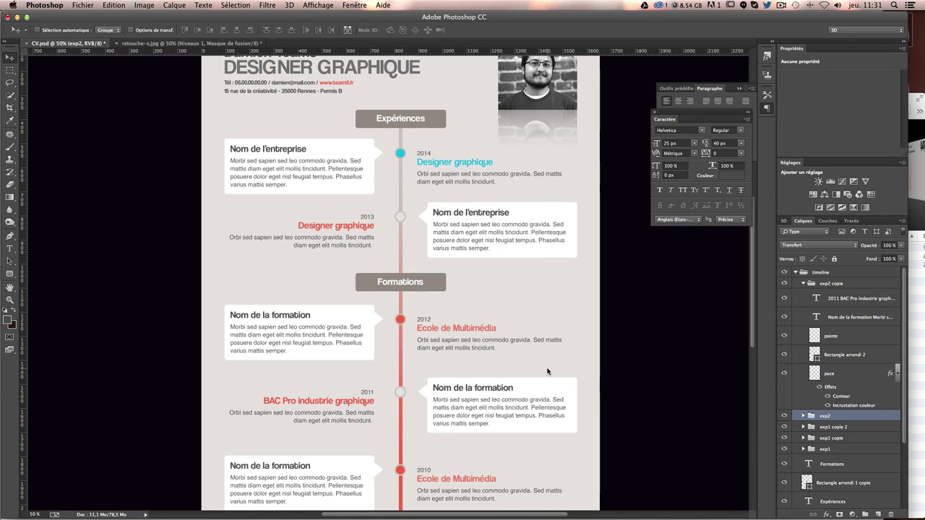
pyautogui.hotkey('shift', 'Up')
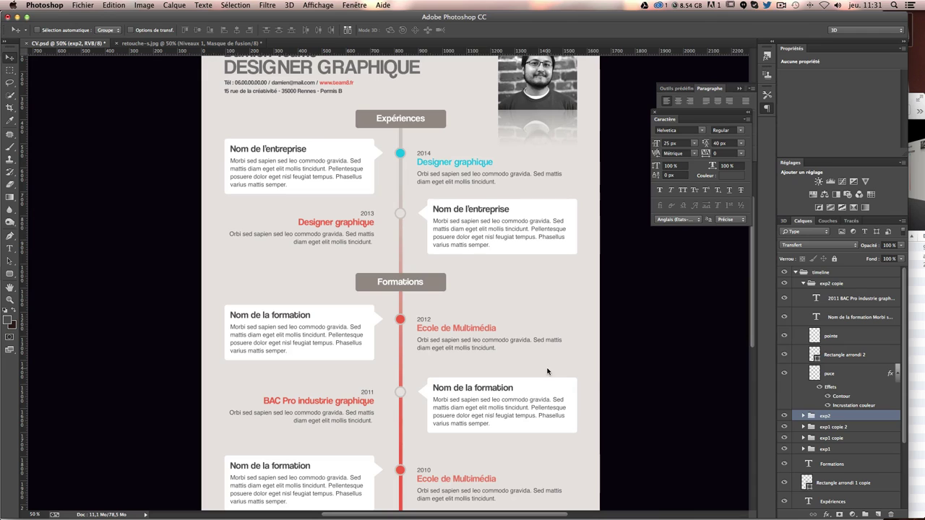
pyautogui.press('Down')
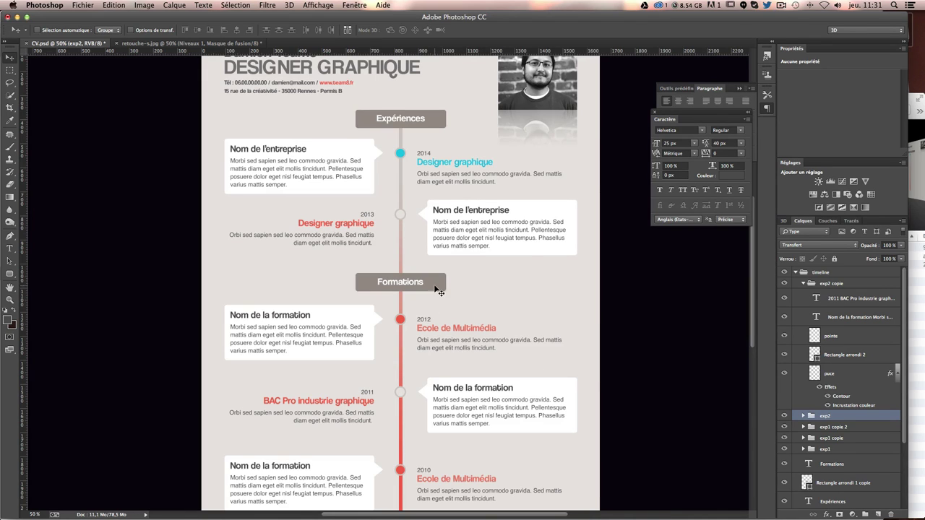
# Select the Formations text and its box and nudge them up two pixels.
pyautogui.rightClick(430, 284)
pyautogui.click(437, 285)
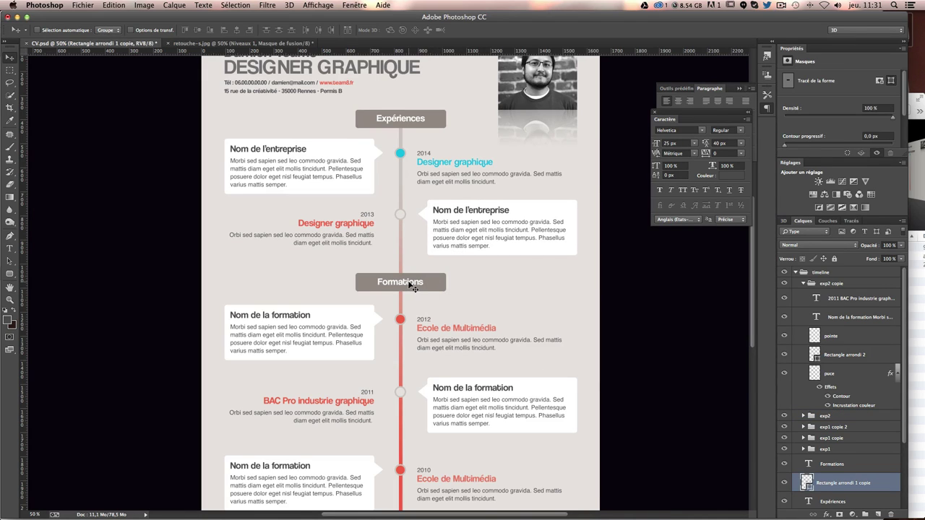
pyautogui.click(407, 286)
pyautogui.click(838, 465)
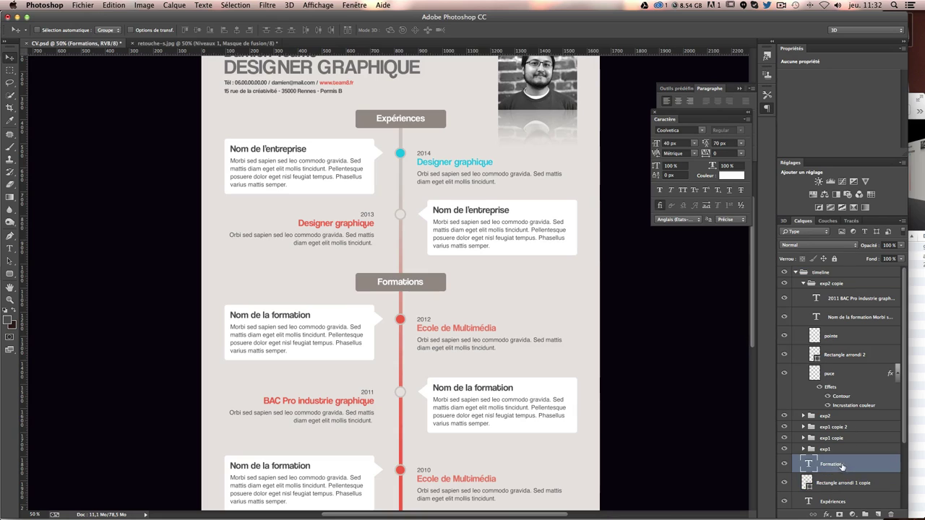
pyautogui.keyDown('shift'); pyautogui.click(860, 485); pyautogui.keyUp('shift')
pyautogui.press('Up')
pyautogui.press('Up')
pyautogui.press('Up')
pyautogui.press('Up')
pyautogui.press('Up')
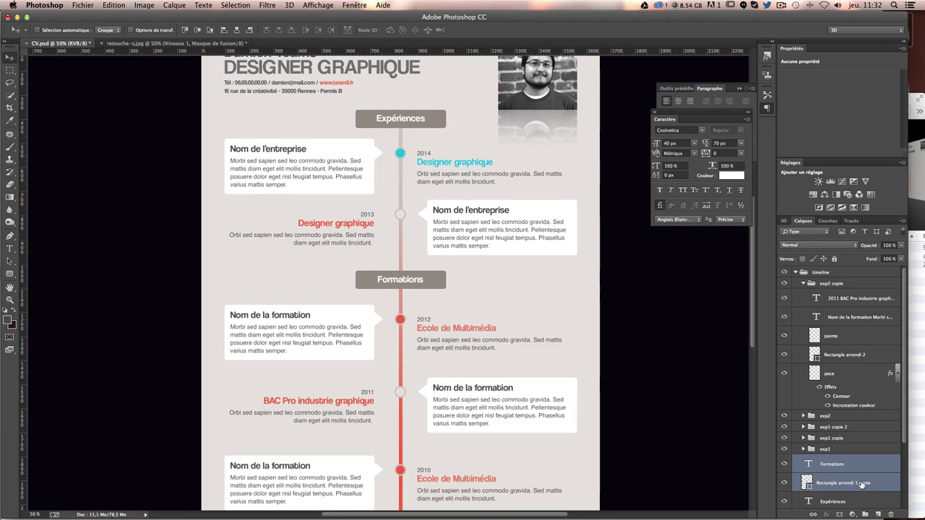
pyautogui.press('Up')
pyautogui.press('Up')
pyautogui.press('Up')
pyautogui.press('Up')
pyautogui.press('Up')
pyautogui.press('Up')
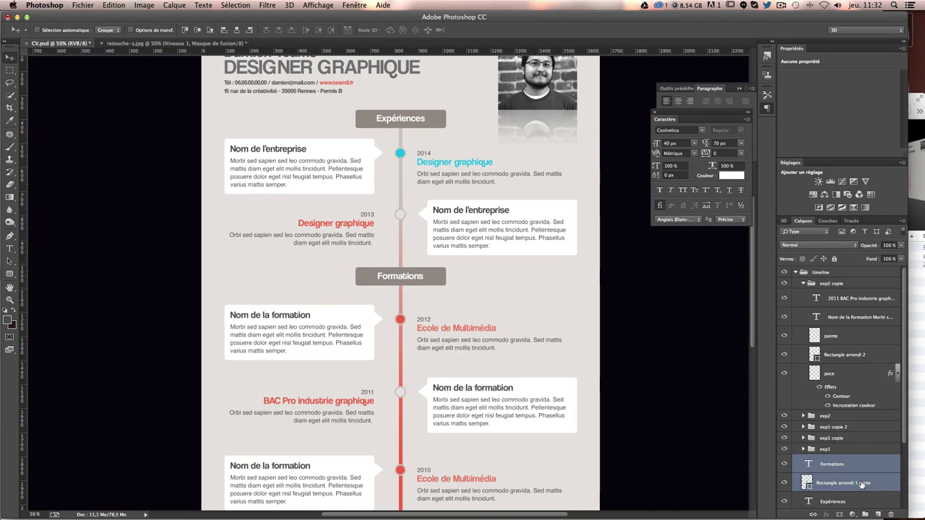
pyautogui.press('Up')
pyautogui.press('Up')
pyautogui.press('Down')
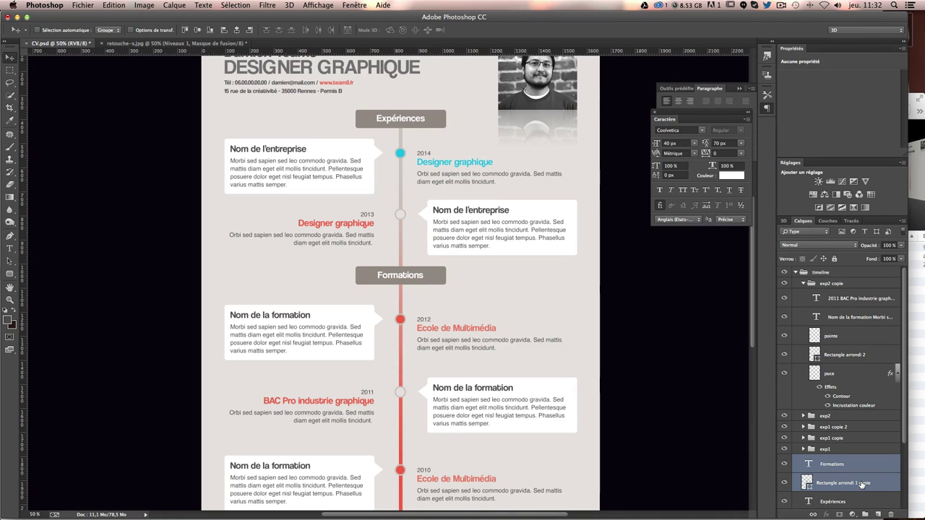
# Select the exp1 copie group and nudge the 2012 formation entry up four pixels.
pyautogui.rightClick(327, 308)
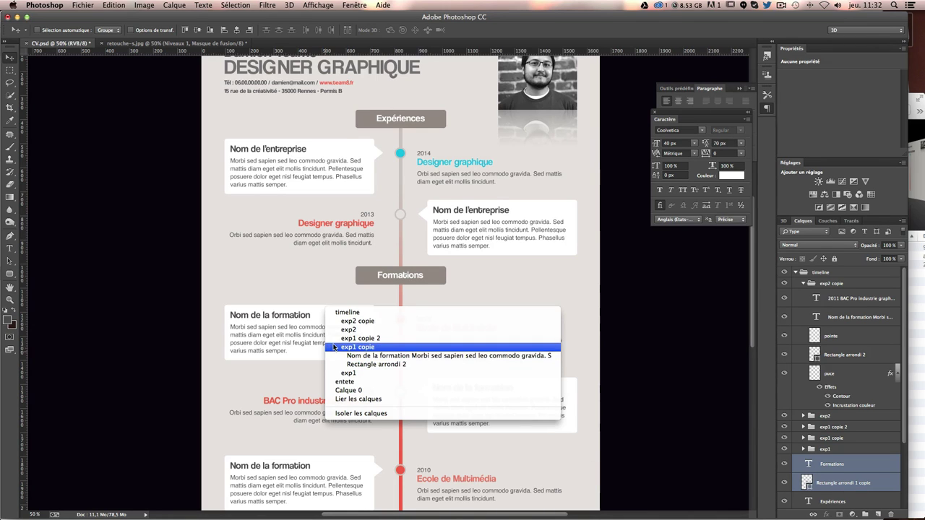
pyautogui.click(340, 347)
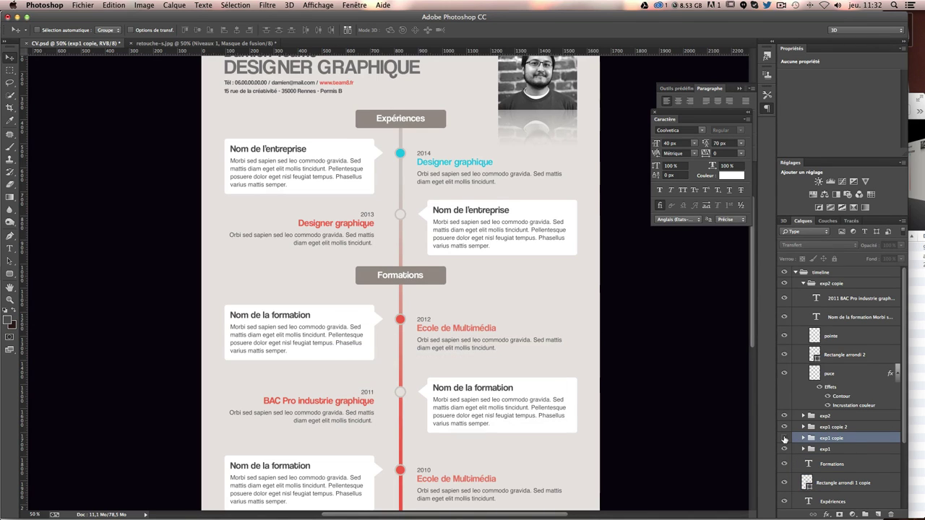
pyautogui.click(784, 439)
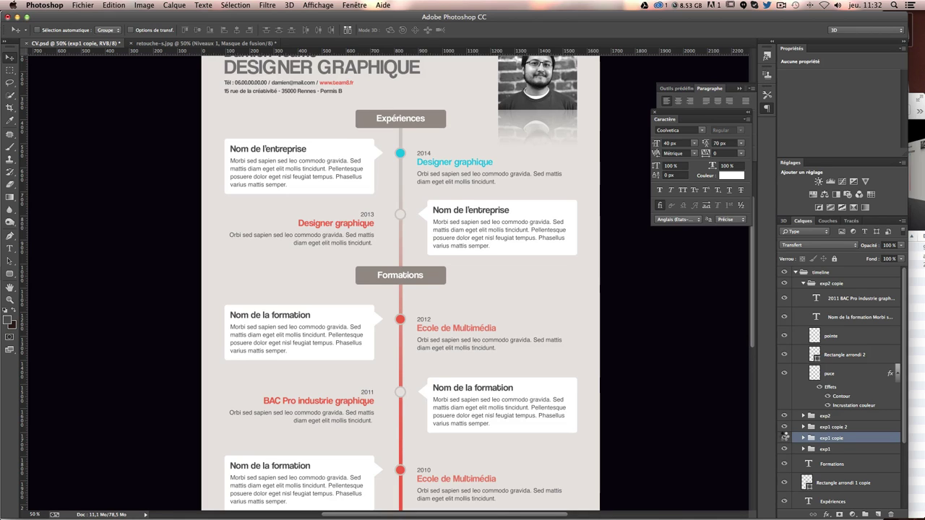
pyautogui.press('Up')
pyautogui.press('Up')
pyautogui.press('Up')
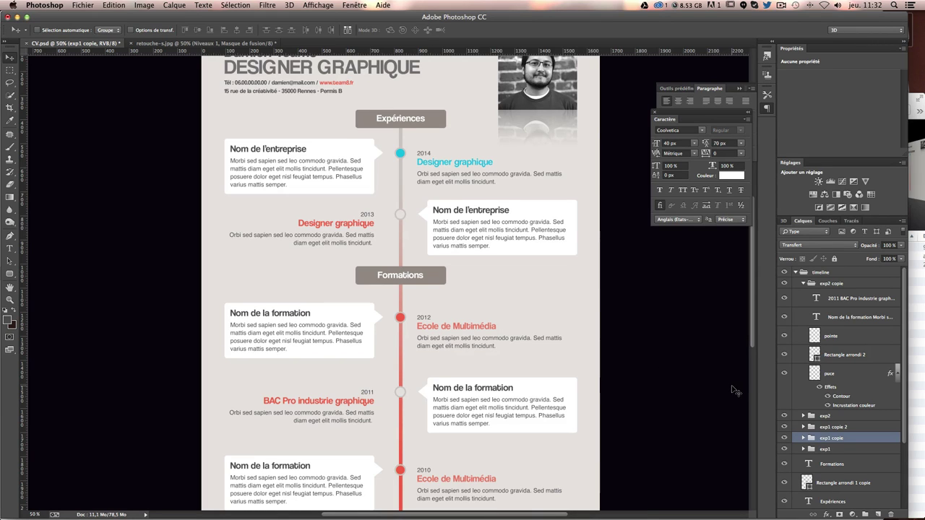
pyautogui.press('Up')
pyautogui.press('Up')
pyautogui.press('Up')
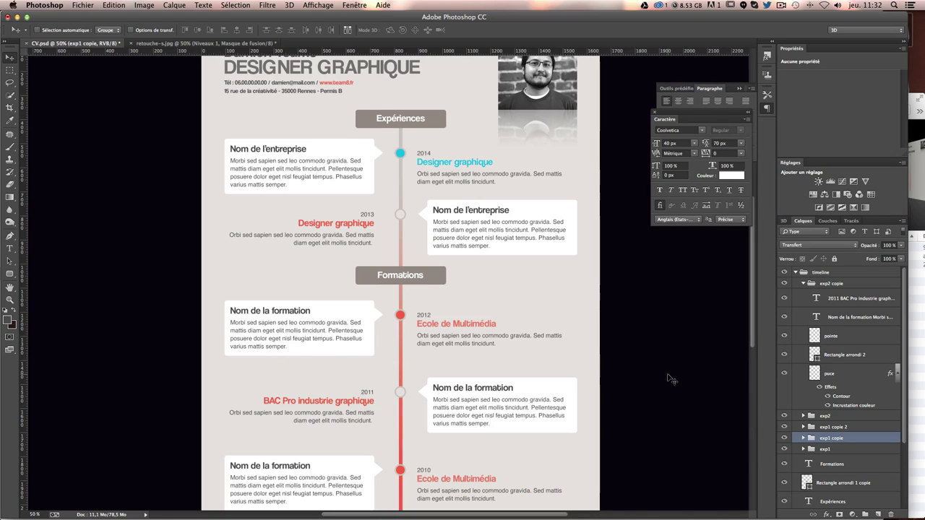
pyautogui.press('Up')
pyautogui.press('Up')
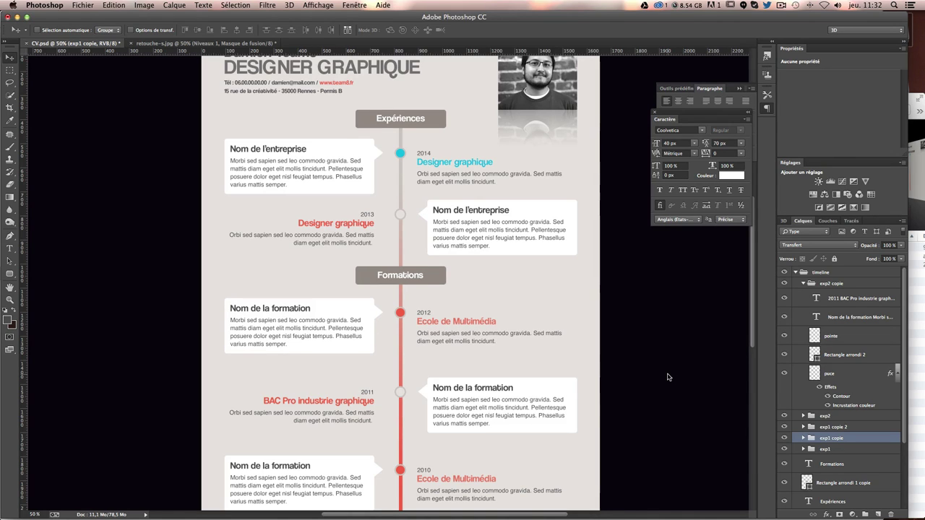
pyautogui.press('Up')
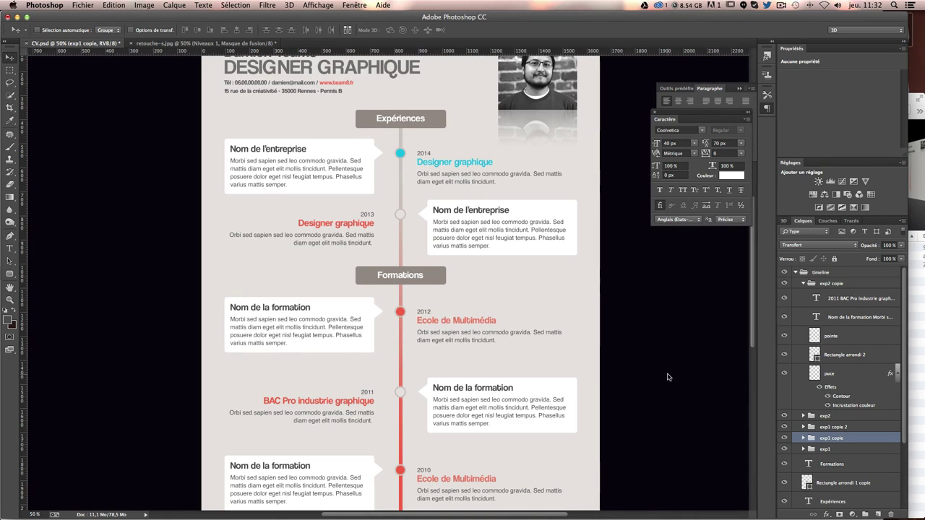
# Select the exp2 copie group and close its layer style dialog unchanged.
pyautogui.rightClick(490, 403)
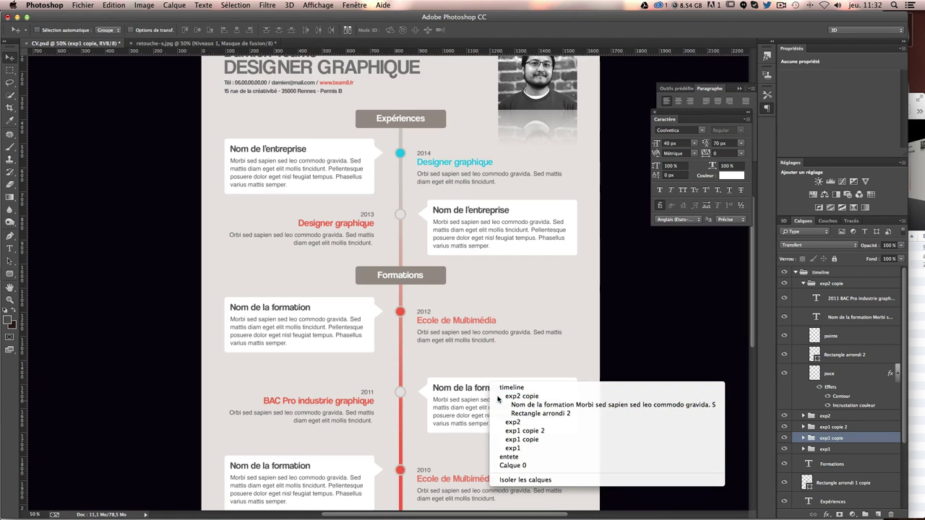
pyautogui.click(522, 397)
pyautogui.doubleClick(798, 284)
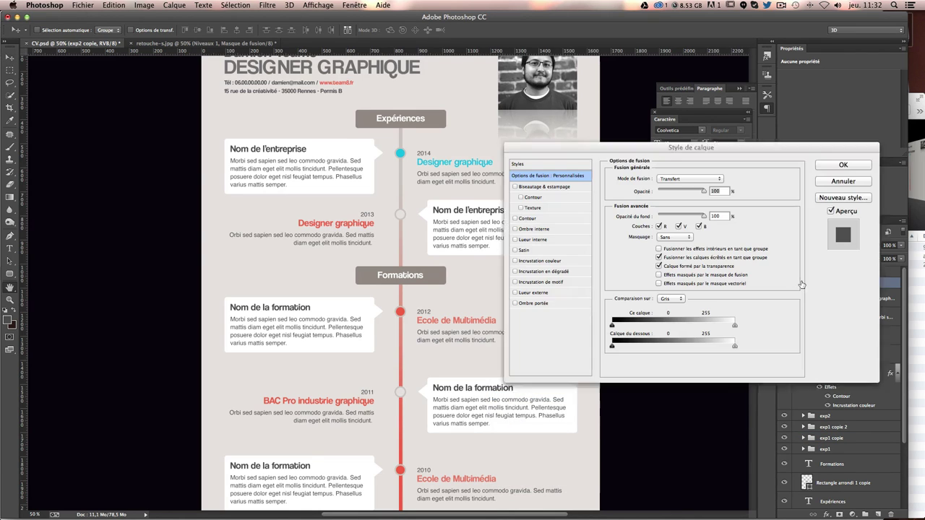
pyautogui.press('Escape')
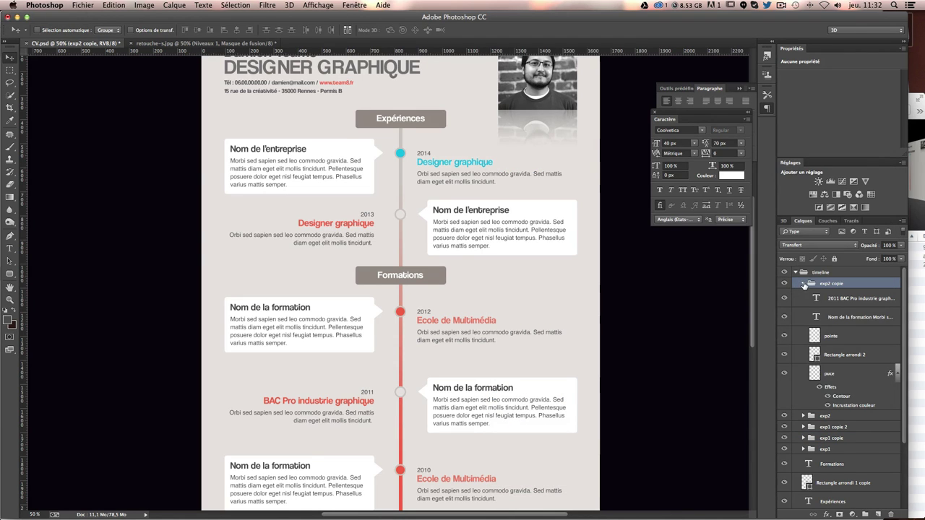
# Raise the 2011 formation entry, checking its spacing against horizontal guides.
pyautogui.click(802, 284)
pyautogui.moveTo(481, 383); pyautogui.dragTo(484, 368)
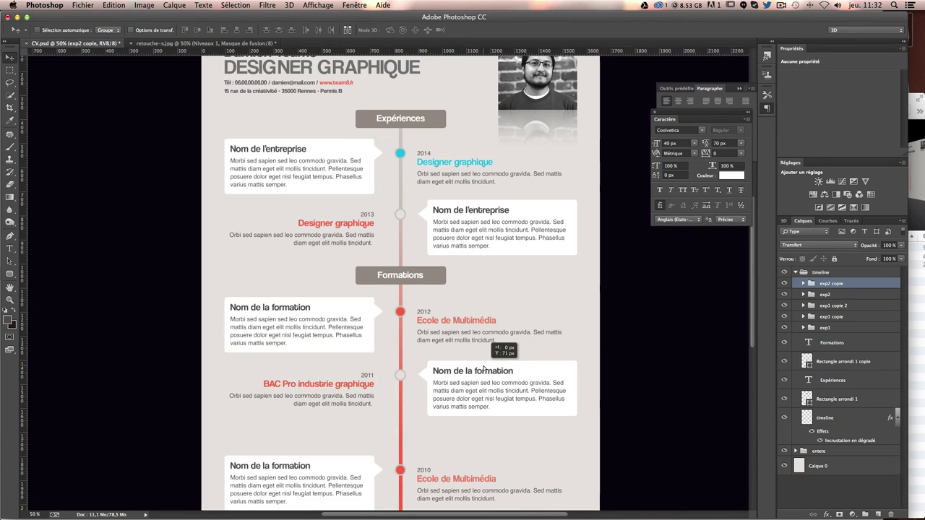
pyautogui.moveTo(448, 50); pyautogui.dragTo(472, 199)
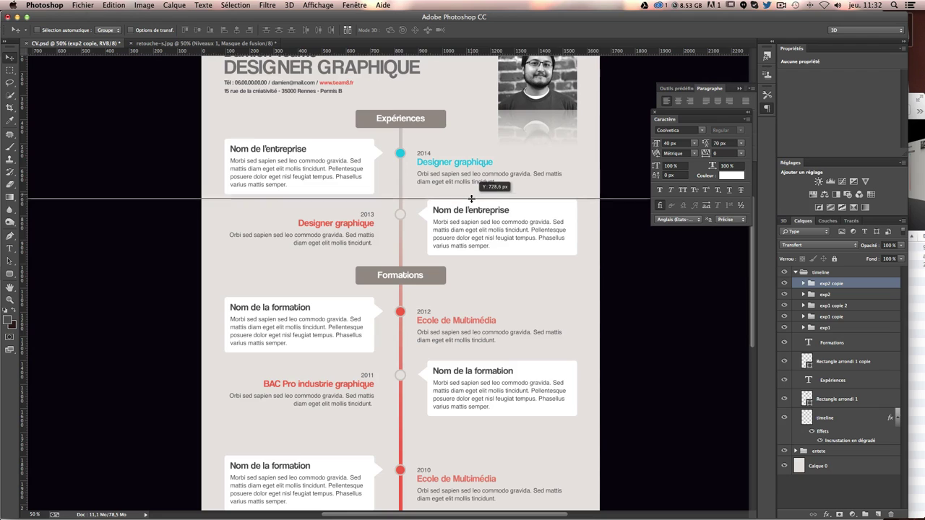
pyautogui.moveTo(471, 199)
pyautogui.mouseDown()
pyautogui.moveTo(466, 49)
pyautogui.moveTo(477, 355)
pyautogui.mouseUp()
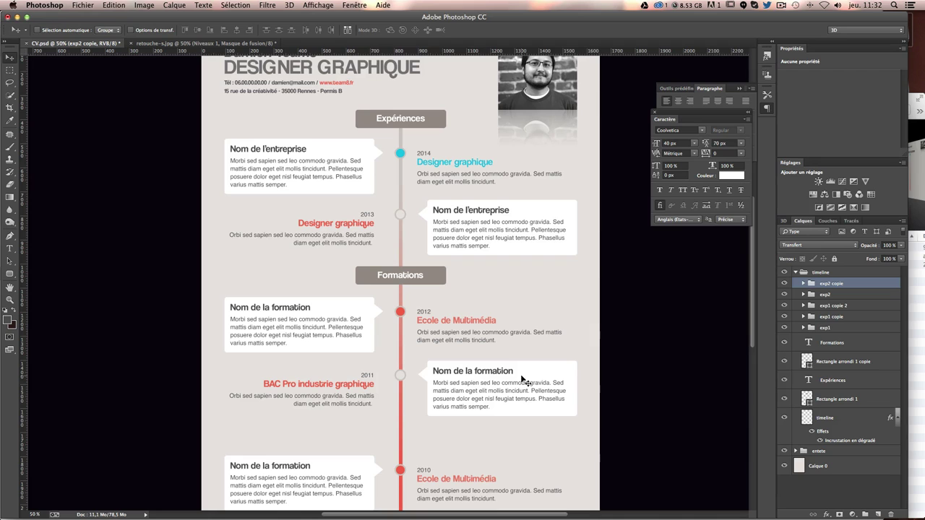
pyautogui.moveTo(522, 379); pyautogui.dragTo(522, 376)
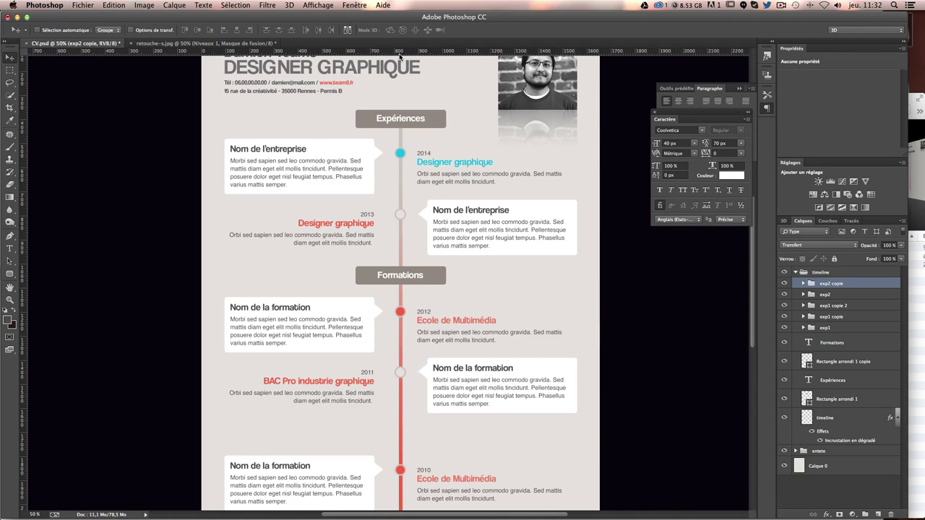
pyautogui.moveTo(399, 54)
pyautogui.mouseDown()
pyautogui.moveTo(461, 352)
pyautogui.moveTo(461, 331)
pyautogui.mouseUp()
# Move the 2010 formation entry (exp1 copie 2) up closer to 2011, aligned to a guide.
pyautogui.scroll(-3, 318, 283)
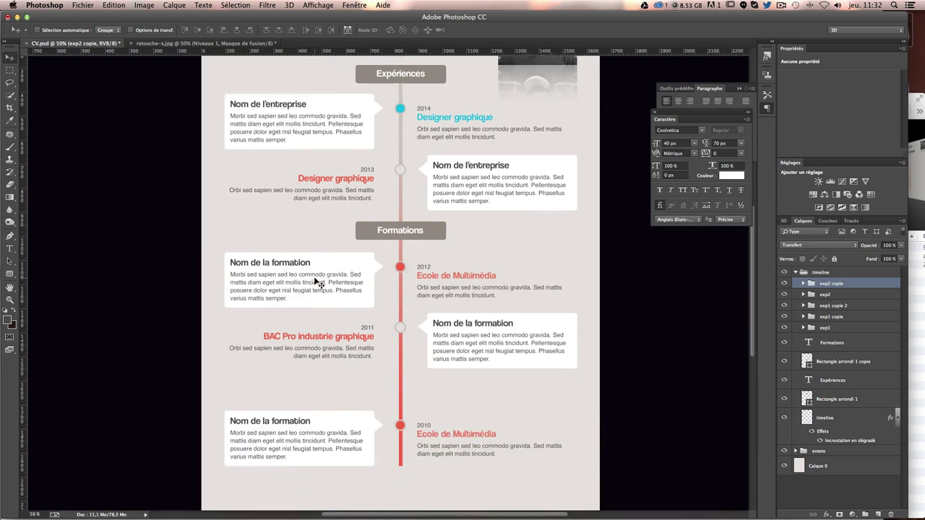
pyautogui.scroll(-3, 318, 283)
pyautogui.rightClick(335, 386)
pyautogui.click(340, 377)
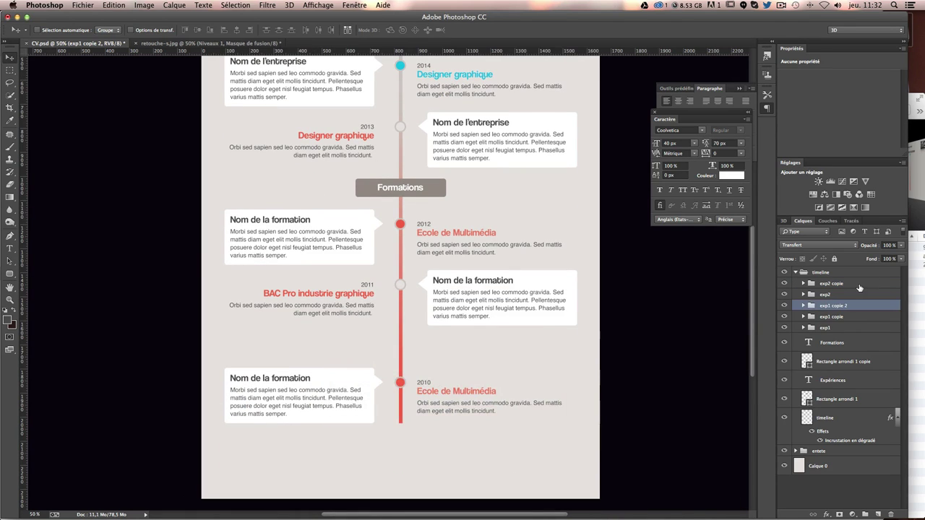
pyautogui.moveTo(521, 378); pyautogui.dragTo(524, 340)
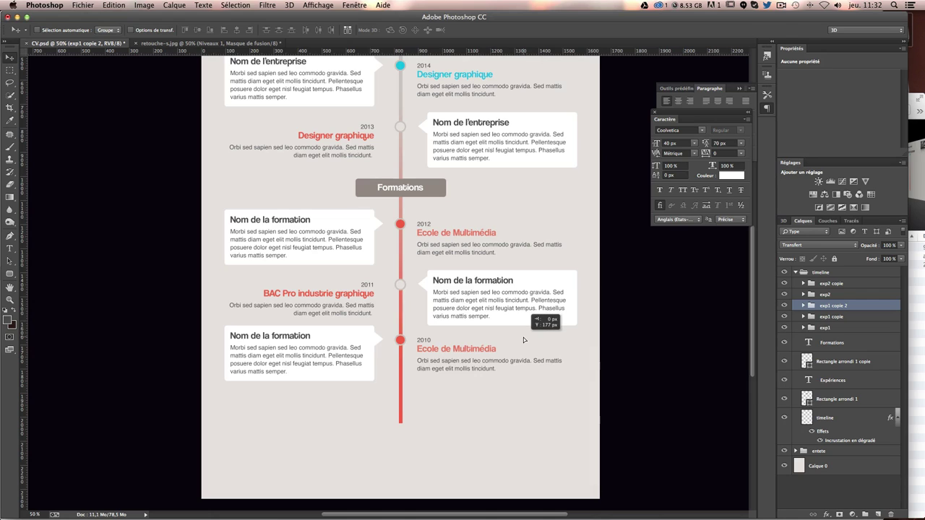
pyautogui.moveTo(523, 341); pyautogui.dragTo(527, 347)
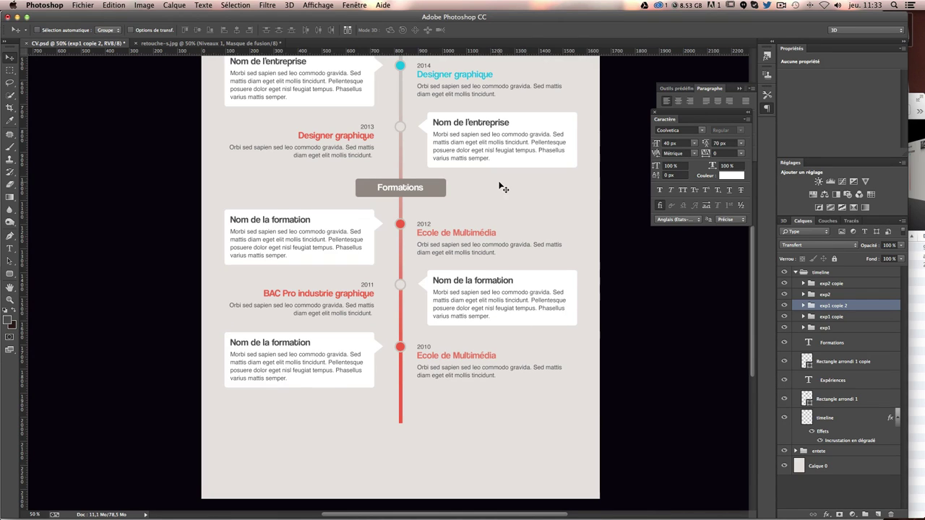
pyautogui.moveTo(467, 50)
pyautogui.mouseDown()
pyautogui.moveTo(489, 325)
pyautogui.moveTo(498, 3)
pyautogui.mouseUp()
pyautogui.scroll(3, 487, 312)
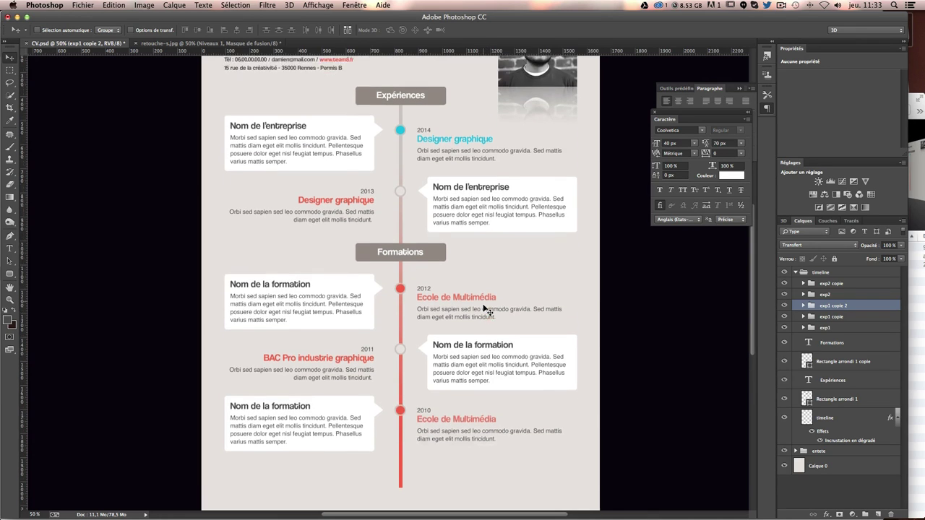
pyautogui.rightClick(405, 462)
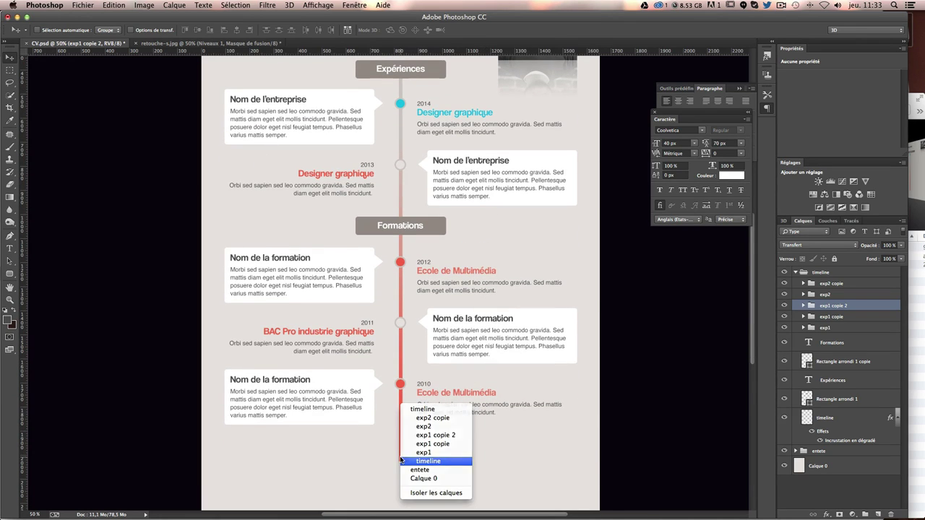
# Shorten the red timeline line so it ends just below the 2010 entry.
pyautogui.click(417, 461)
pyautogui.hotkey('ctrl', 't')
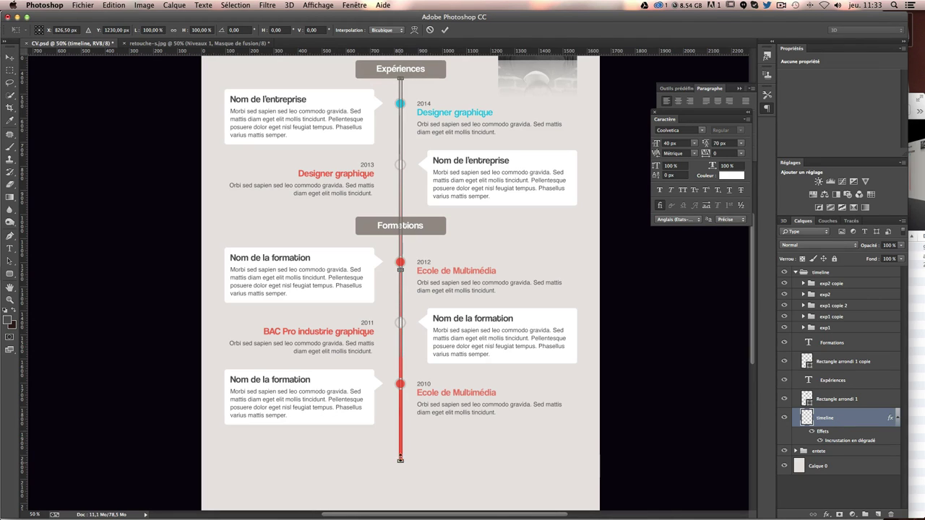
pyautogui.moveTo(401, 458); pyautogui.dragTo(403, 433)
pyautogui.press('Return')
pyautogui.scroll(-1, 687, 443)
pyautogui.scroll(-4, 687, 444)
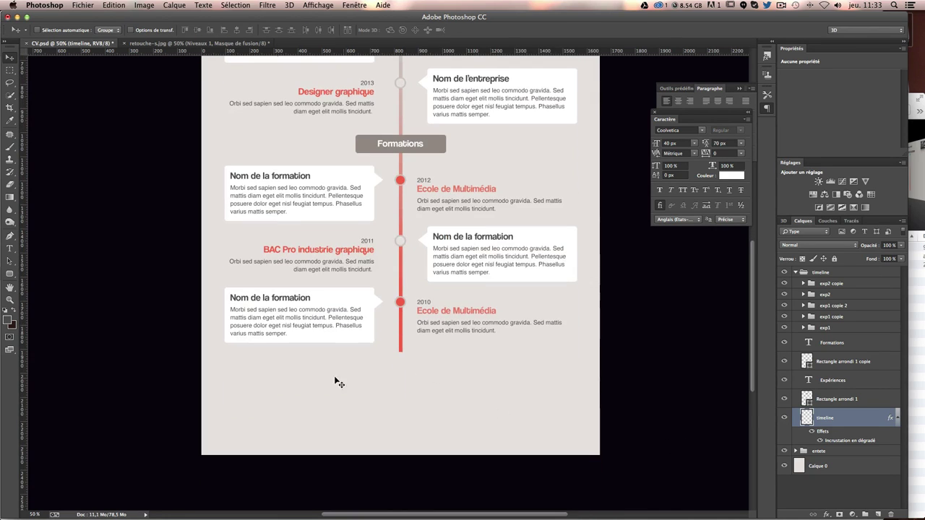
# Show the guides and zoom out, then back to 50%, to check the whole CV.
pyautogui.press('super+semicolon')
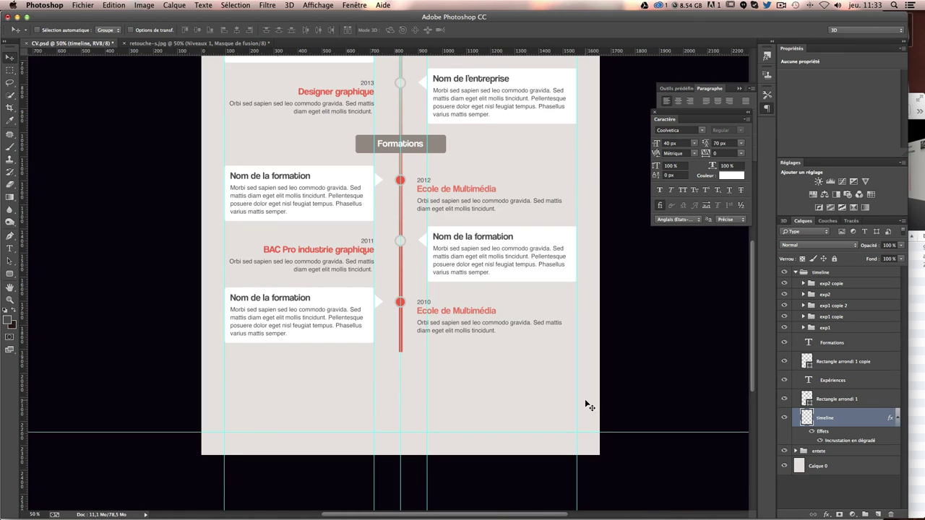
pyautogui.scroll(3, 574, 414)
pyautogui.scroll(4, 571, 417)
pyautogui.scroll(2, 571, 413)
pyautogui.scroll(-4, 566, 417)
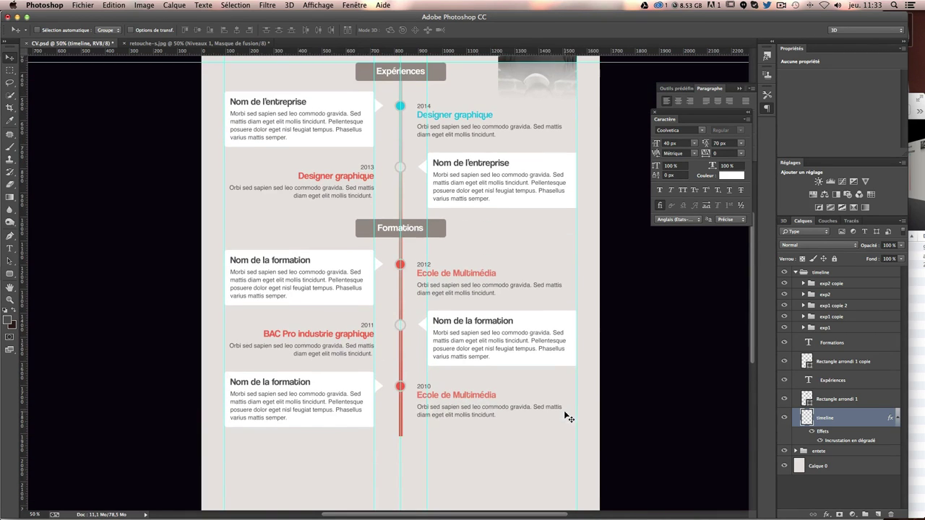
pyautogui.hotkey('ctrl', '-')
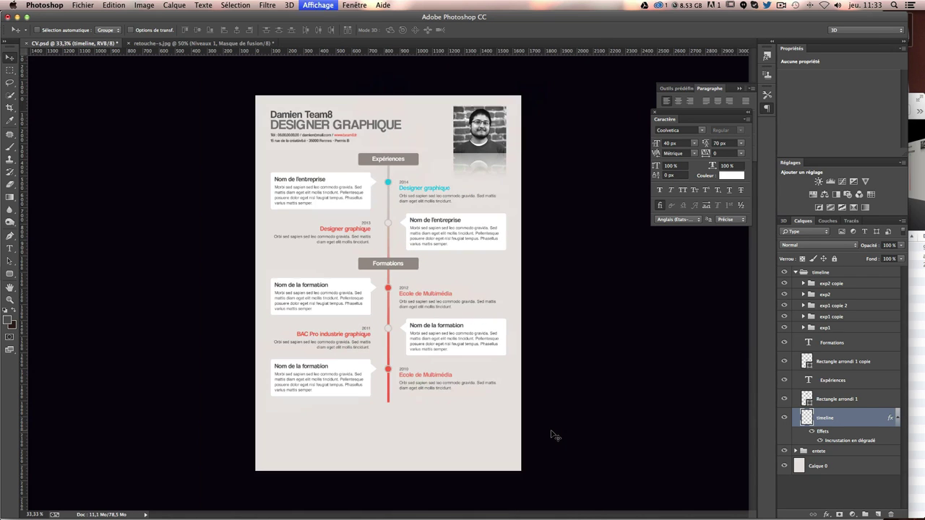
pyautogui.hotkey('ctrl', ';')
pyautogui.hotkey('ctrl', '+')
pyautogui.scroll(3, 542, 430)
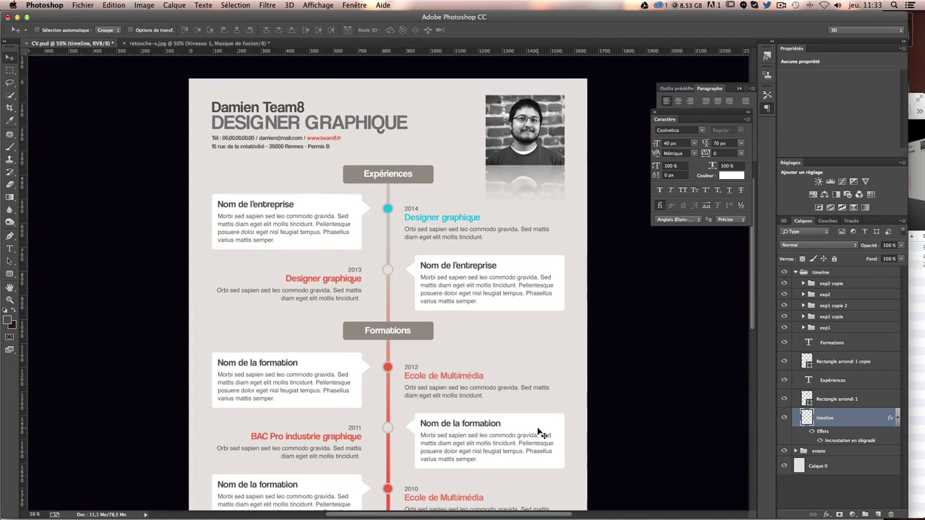
pyautogui.scroll(-3, 542, 434)
pyautogui.scroll(-2, 541, 434)
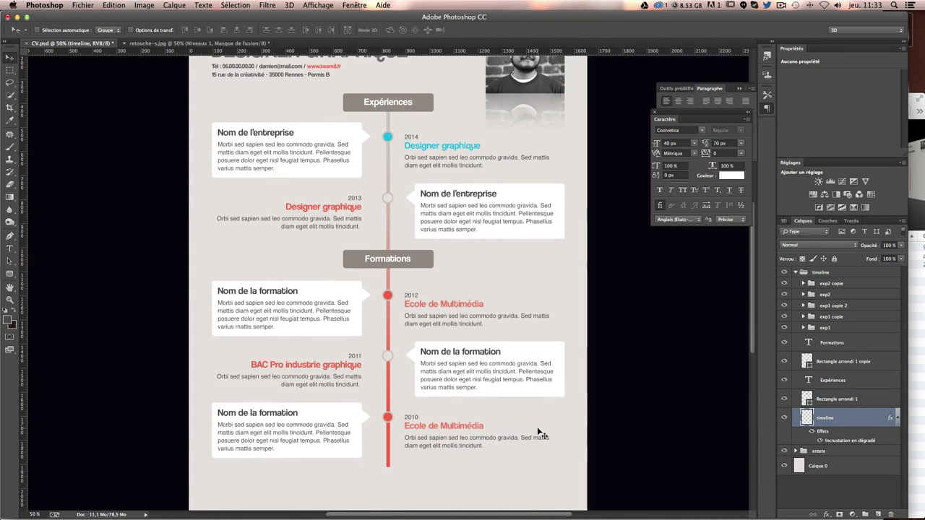
pyautogui.scroll(-2, 541, 429)
pyautogui.scroll(2, 541, 430)
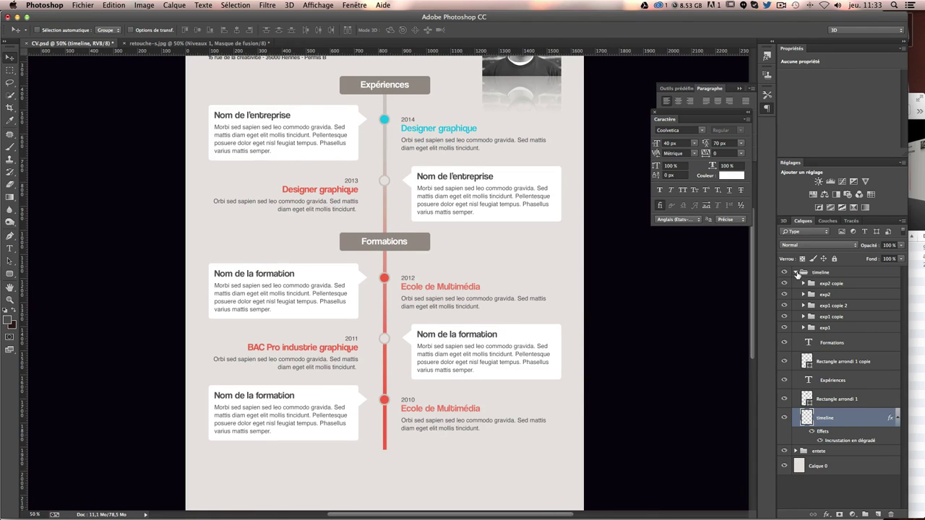
# Collapse the timeline group and add a new group named 'competences' above it.
pyautogui.click(796, 273)
pyautogui.click(873, 351)
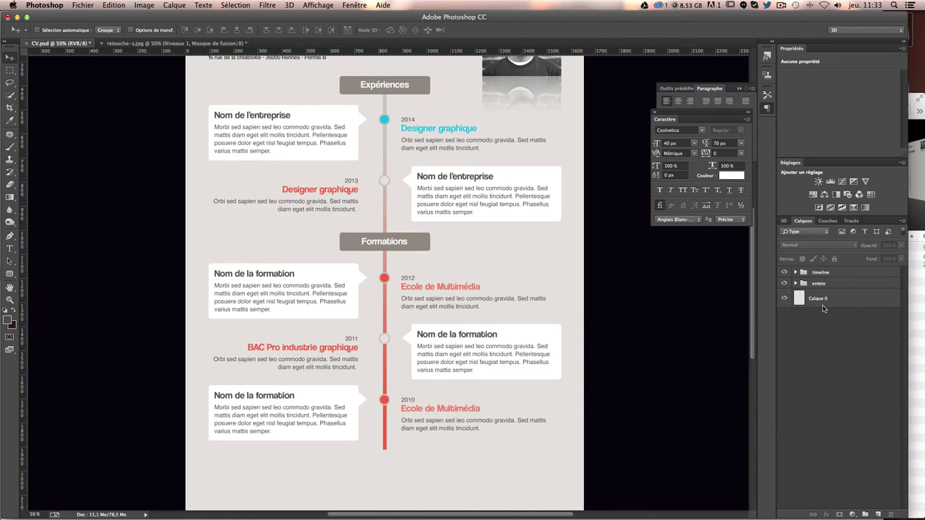
pyautogui.click(865, 515)
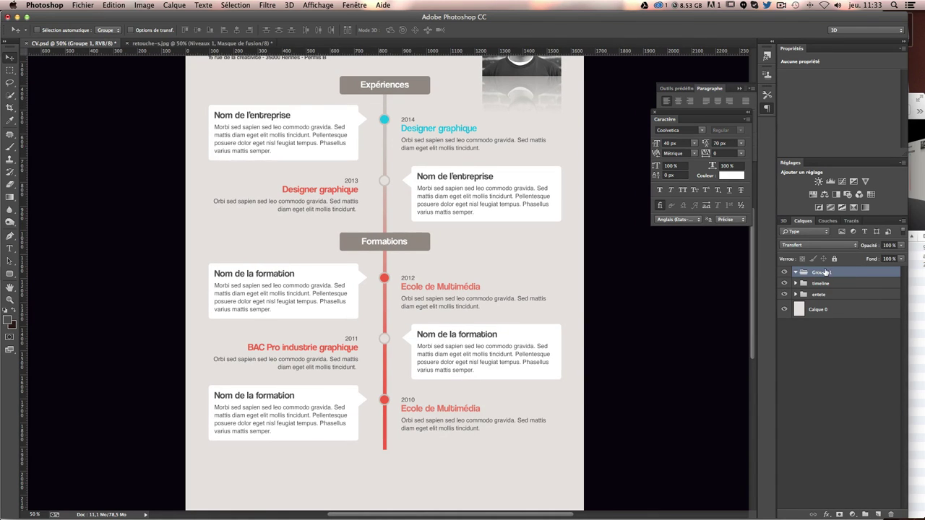
pyautogui.doubleClick(824, 273)
pyautogui.write('etence')
pyautogui.write('s')
pyautogui.press('Return')
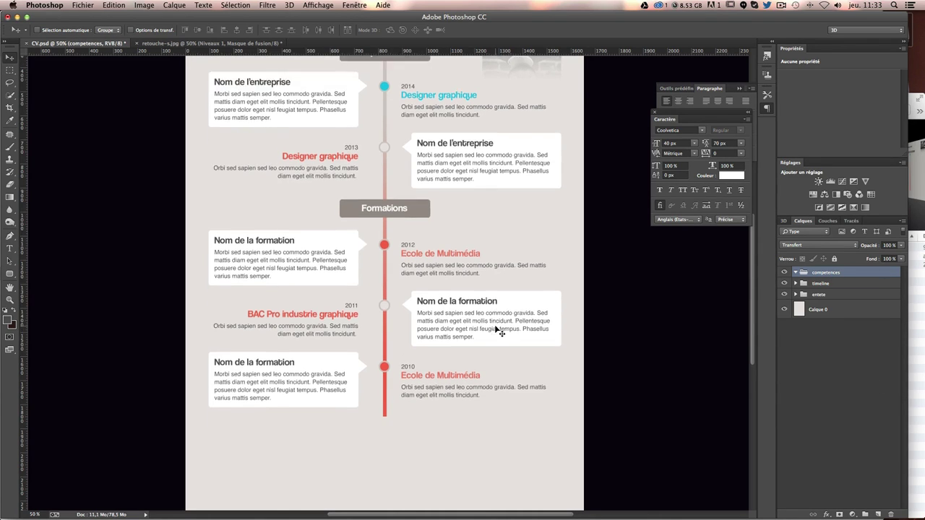
pyautogui.scroll(-1, 500, 332)
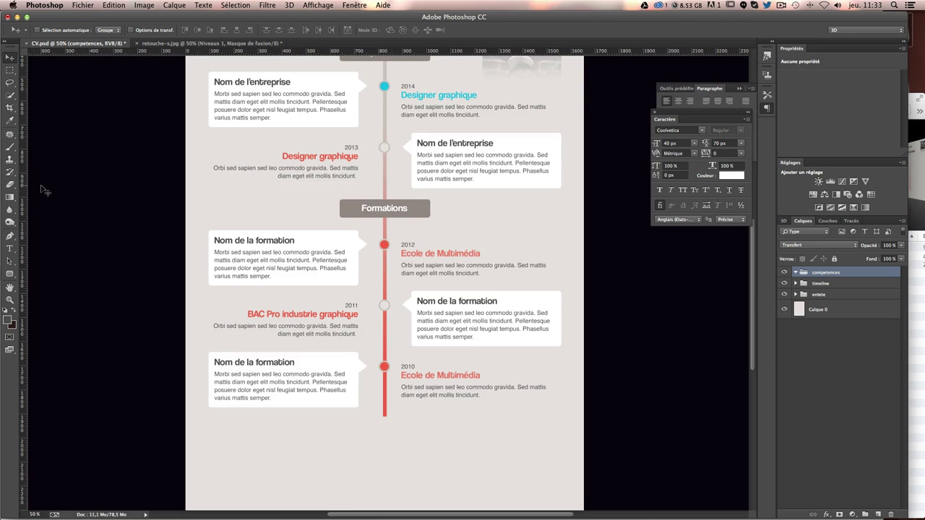
pyautogui.scroll(-2, 254, 307)
pyautogui.press('super+semicolon')
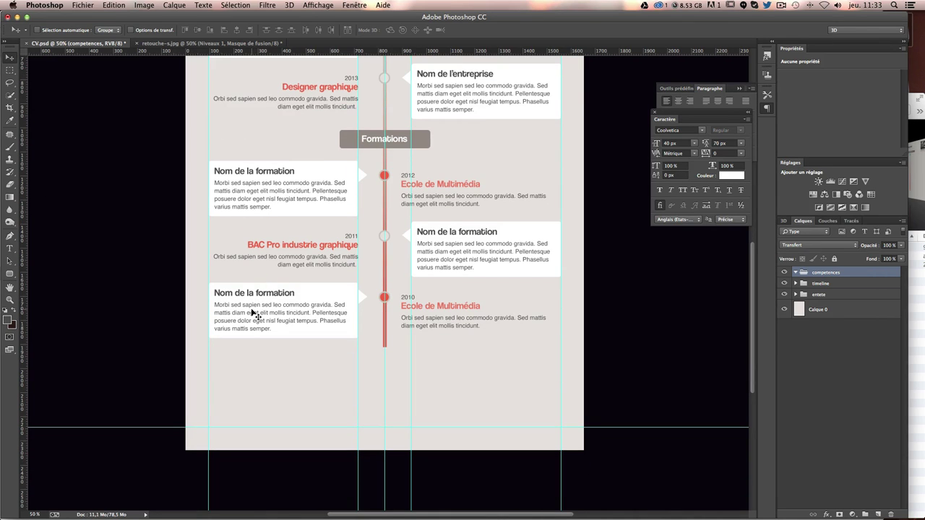
pyautogui.click(10, 273)
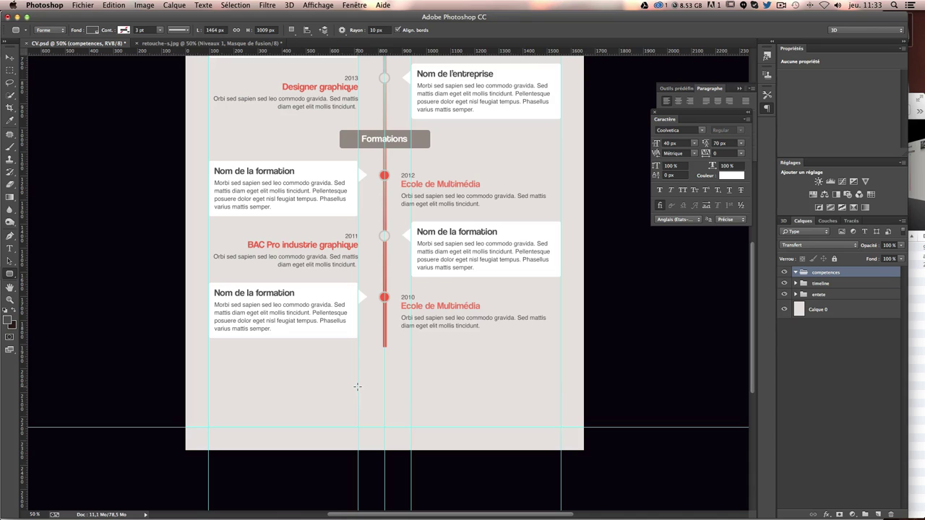
# Draw a thin 425 × 15 px rounded bar coloured #c8c3be below the Formations timeline.
pyautogui.moveTo(357, 387)
pyautogui.mouseDown()
pyautogui.moveTo(248, 387)
pyautogui.moveTo(255, 384)
pyautogui.mouseUp()
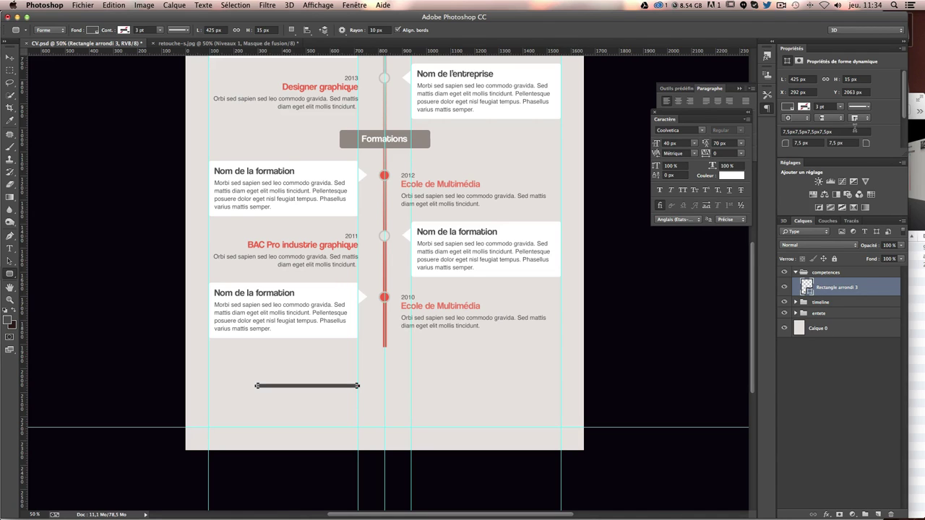
pyautogui.click(802, 108)
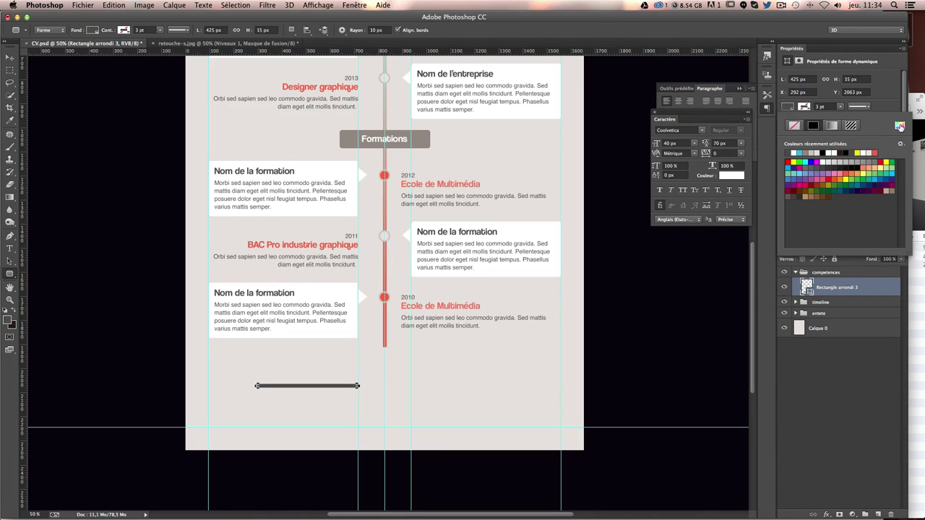
pyautogui.click(899, 127)
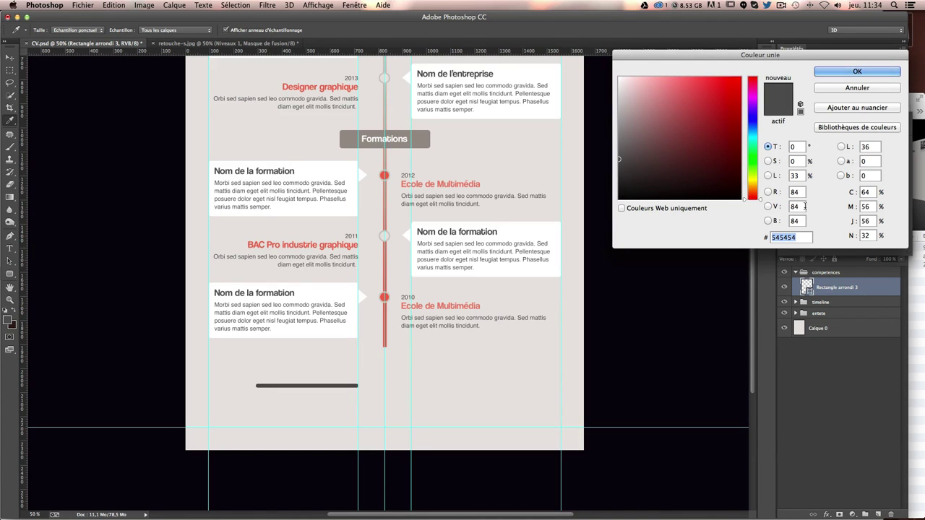
pyautogui.write('c8')
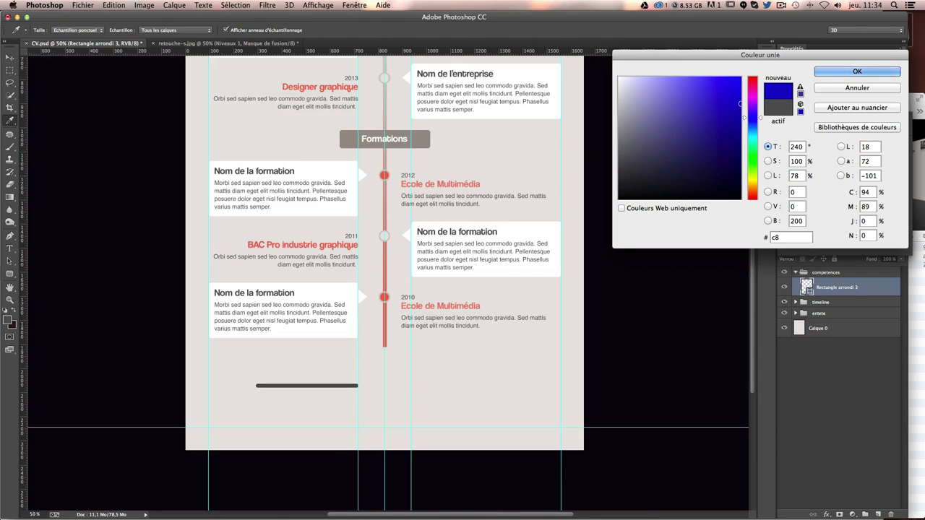
pyautogui.write('c3')
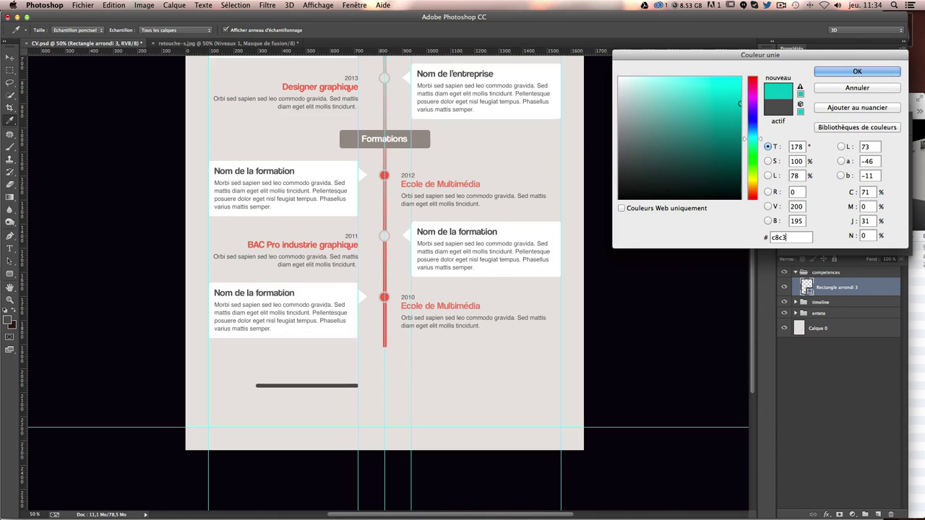
pyautogui.write('be')
pyautogui.press('Return')
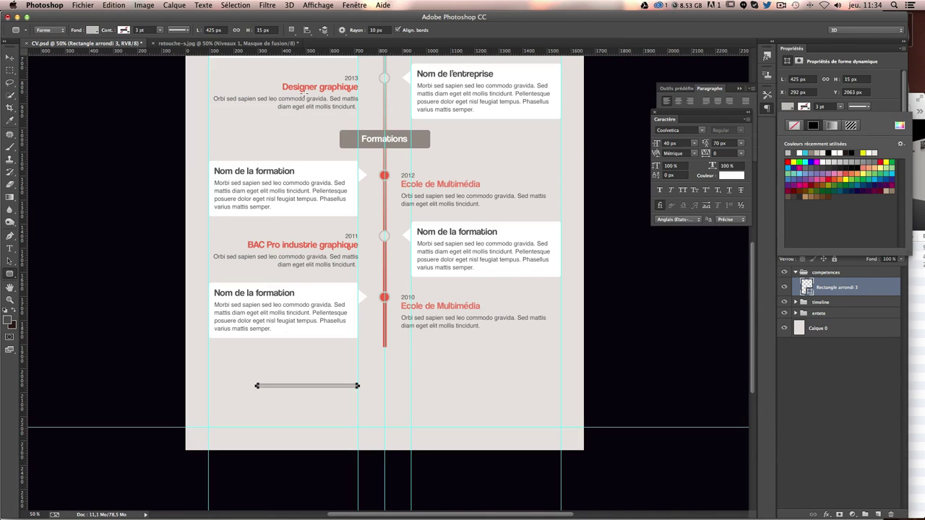
pyautogui.click(9, 58)
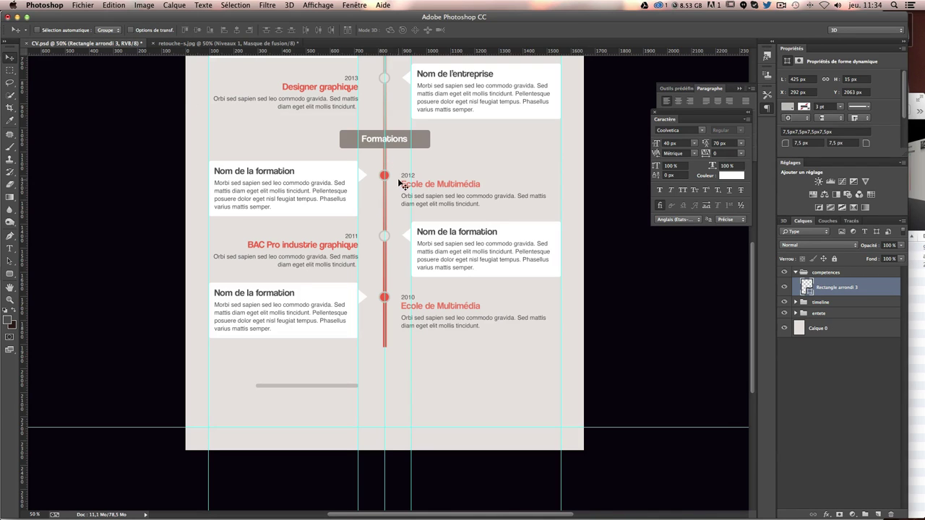
# Nudge the grey bar slightly lower and type the 'Compétences' heading above it.
pyautogui.scroll(3, 460, 284)
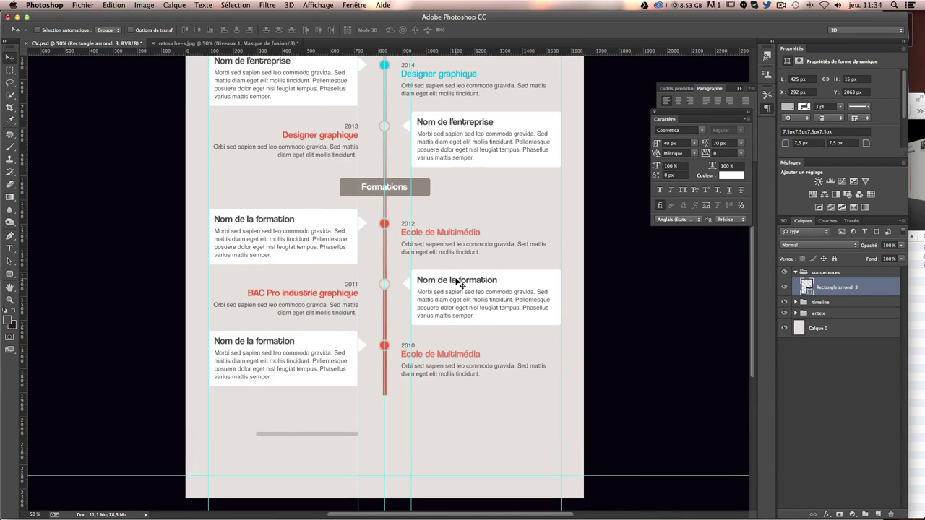
pyautogui.scroll(2, 401, 274)
pyautogui.scroll(-4, 453, 347)
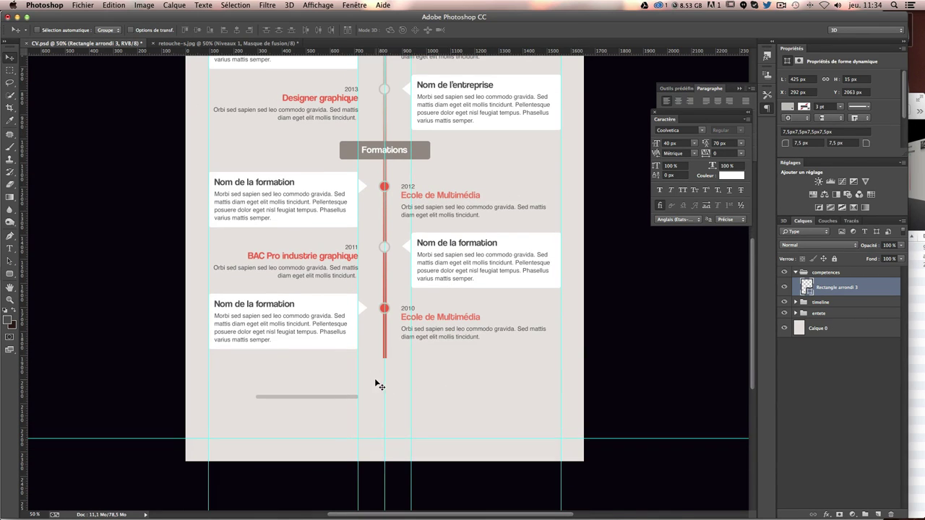
pyautogui.hotkey('shift', 'Down')
pyautogui.hotkey('shift', 'Down')
pyautogui.hotkey('shift', 'Down')
pyautogui.scroll(2, 418, 375)
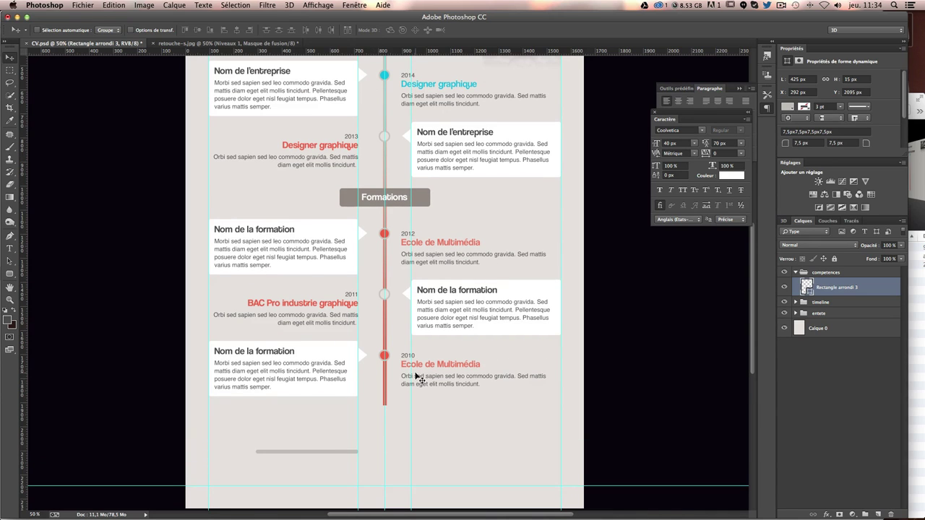
pyautogui.click(9, 236)
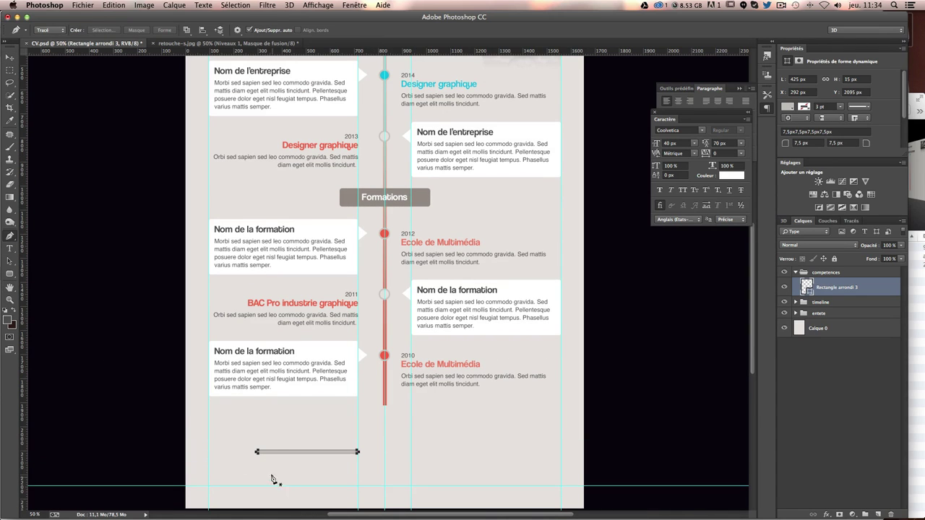
pyautogui.click(9, 248)
pyautogui.scroll(-3, 181, 325)
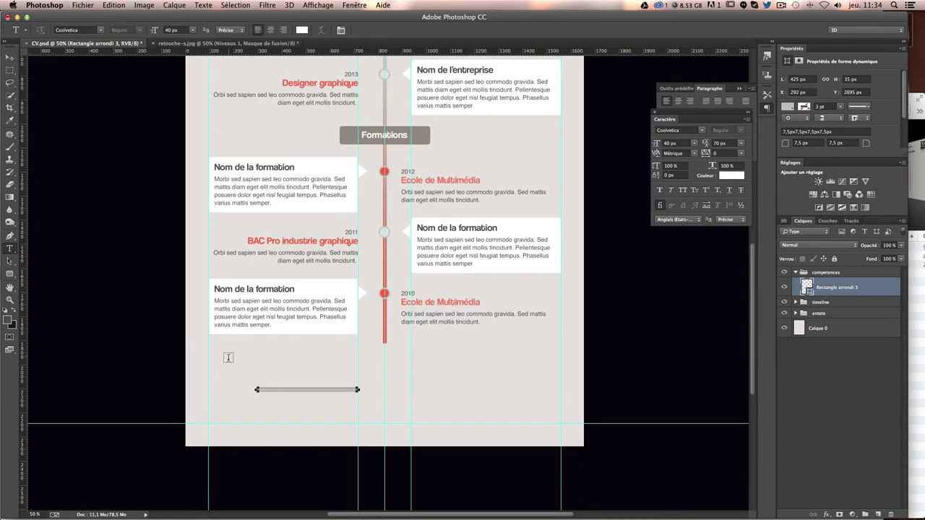
pyautogui.click(218, 355)
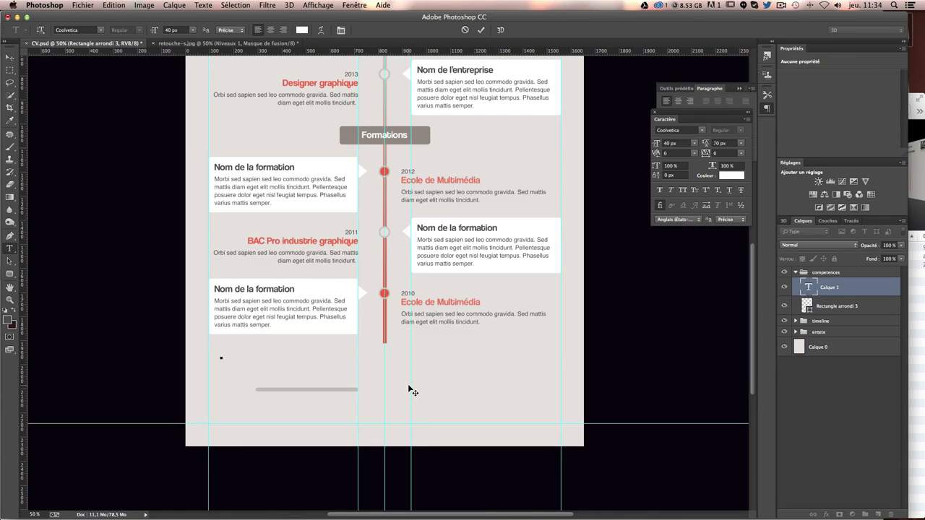
pyautogui.scroll(7, 410, 390)
pyautogui.scroll(1, 410, 390)
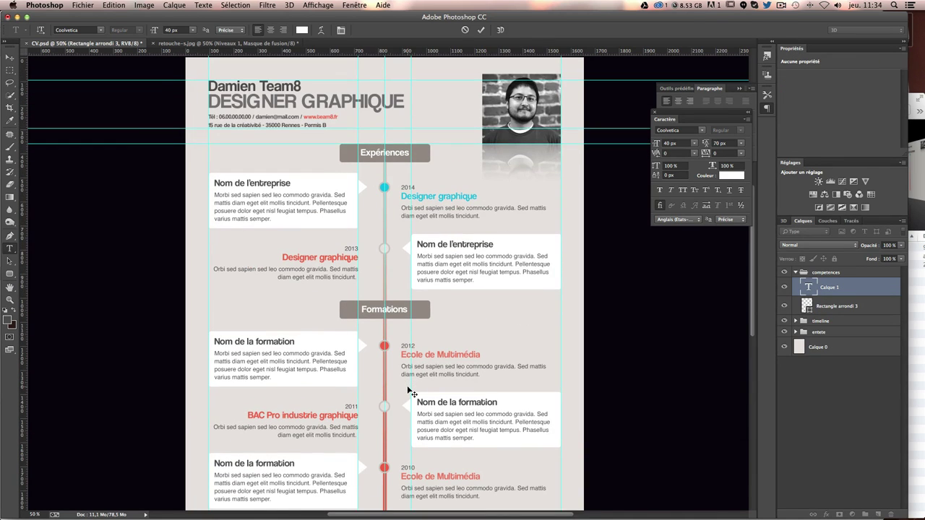
pyautogui.scroll(-1, 417, 372)
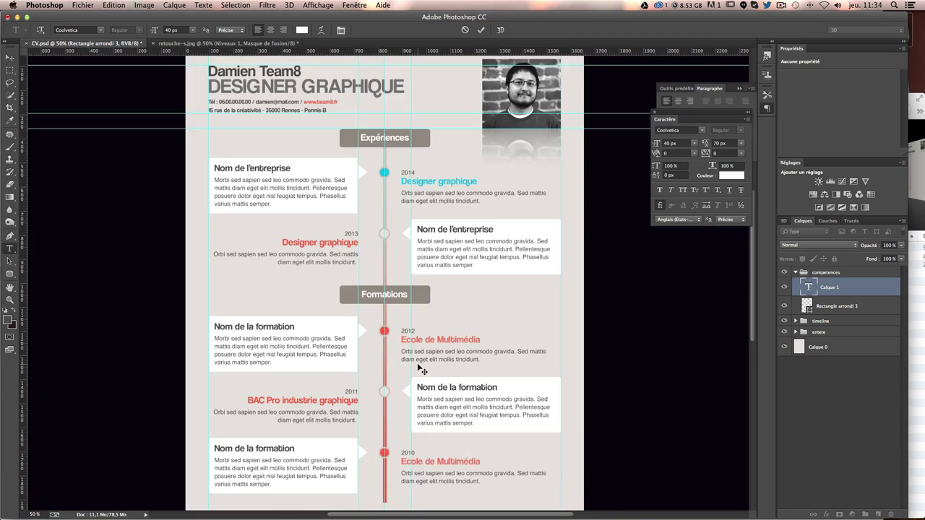
pyautogui.scroll(-5, 418, 370)
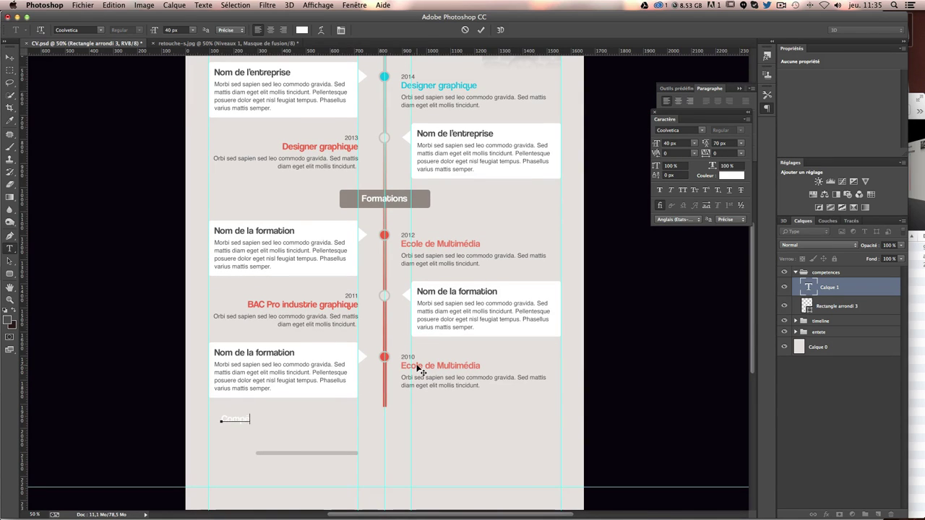
pyautogui.write('tencess')
# Set the Compétences heading to 60 px in the CV's dark grey text colour.
pyautogui.hotkey('ctrl', 'a')
pyautogui.click(671, 143)
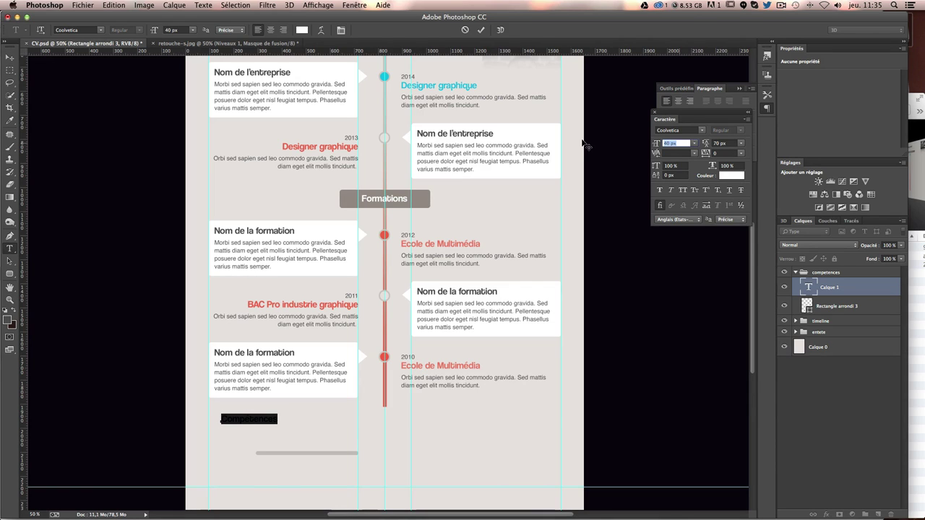
pyautogui.write('60')
pyautogui.press('Return')
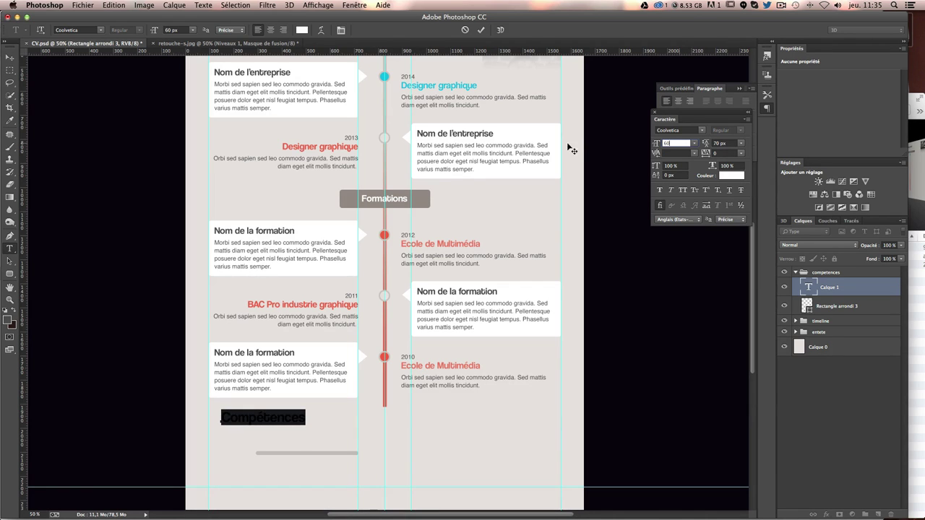
pyautogui.scroll(1, 466, 209)
pyautogui.scroll(5, 467, 209)
pyautogui.click(722, 174)
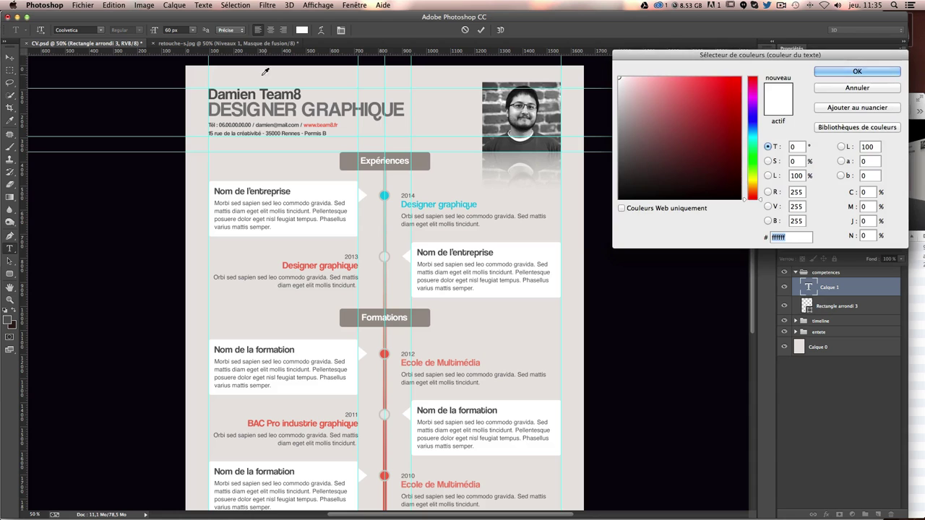
pyautogui.click(221, 92)
pyautogui.press('Return')
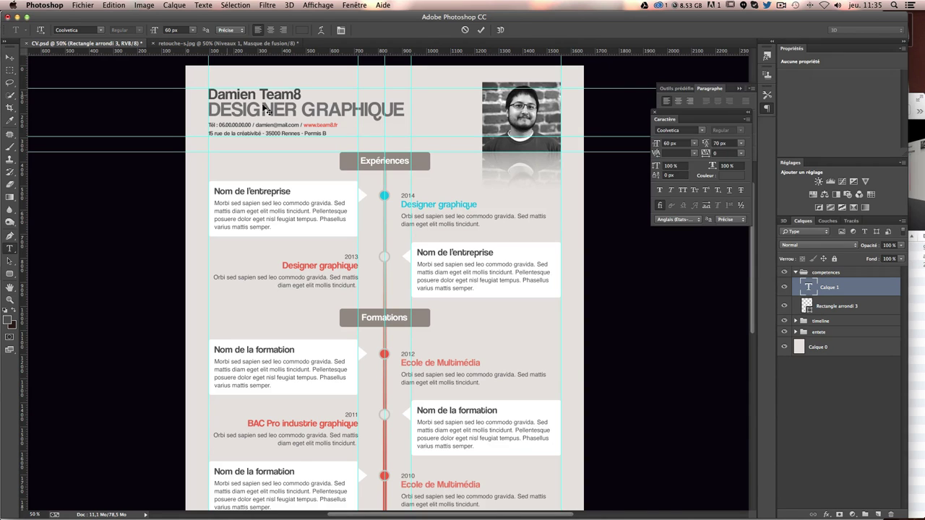
pyautogui.scroll(-5, 427, 210)
pyautogui.scroll(-2, 426, 211)
# Shift the Compétences heading slightly to the left.
pyautogui.click(10, 58)
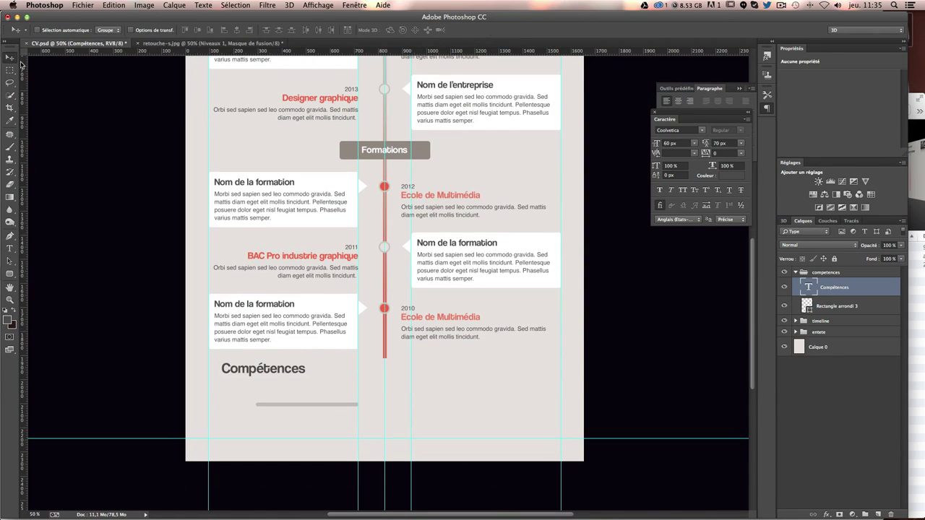
pyautogui.moveTo(289, 377); pyautogui.dragTo(275, 381)
pyautogui.scroll(1, 360, 376)
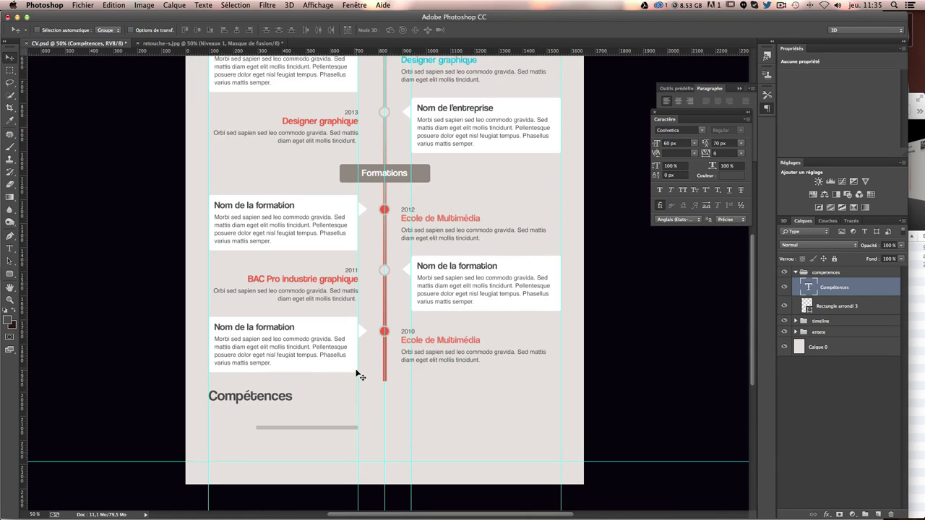
pyautogui.scroll(3, 359, 377)
pyautogui.scroll(-2, 359, 376)
pyautogui.scroll(-4, 361, 373)
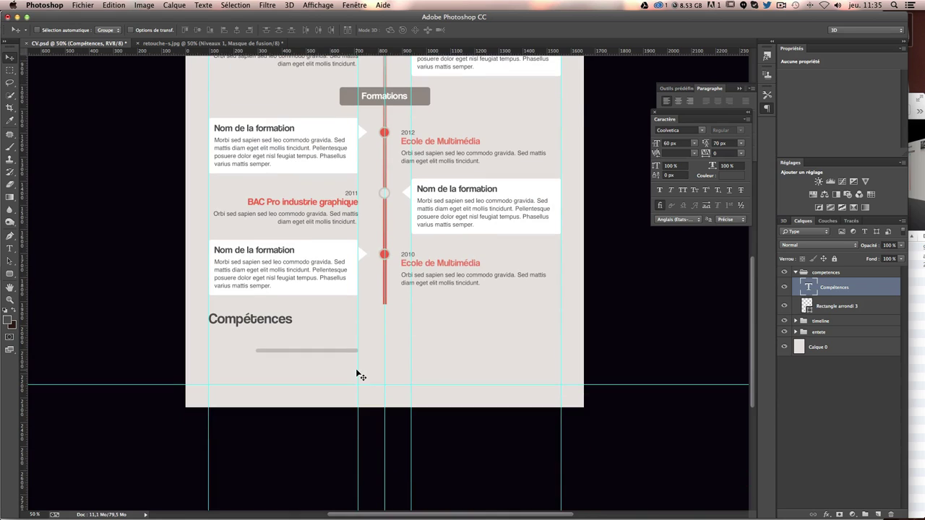
# Type Photoshop, Dreamweaver, After Effects and Illustrator on separate 25 px lines.
pyautogui.click(10, 248)
pyautogui.click(213, 340)
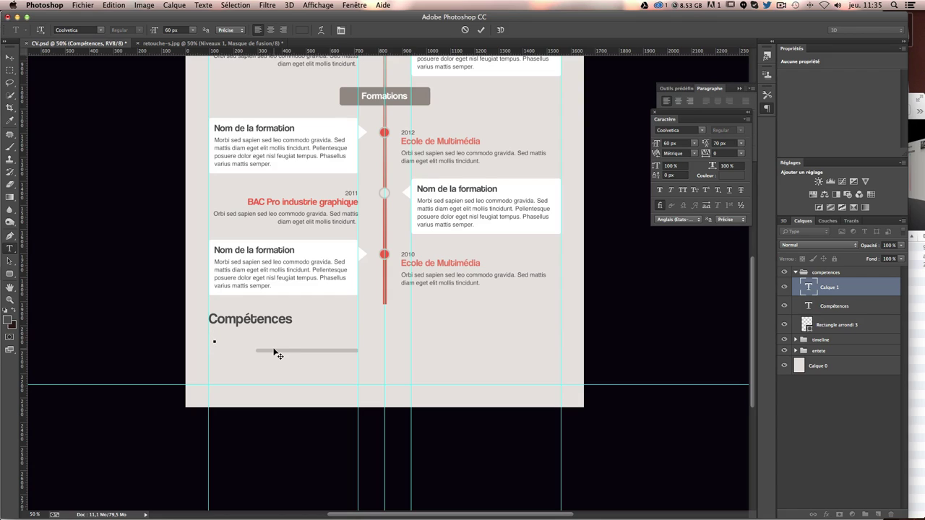
pyautogui.write('Photo')
pyautogui.write('shop')
pyautogui.hotkey('ctrl', 'a')
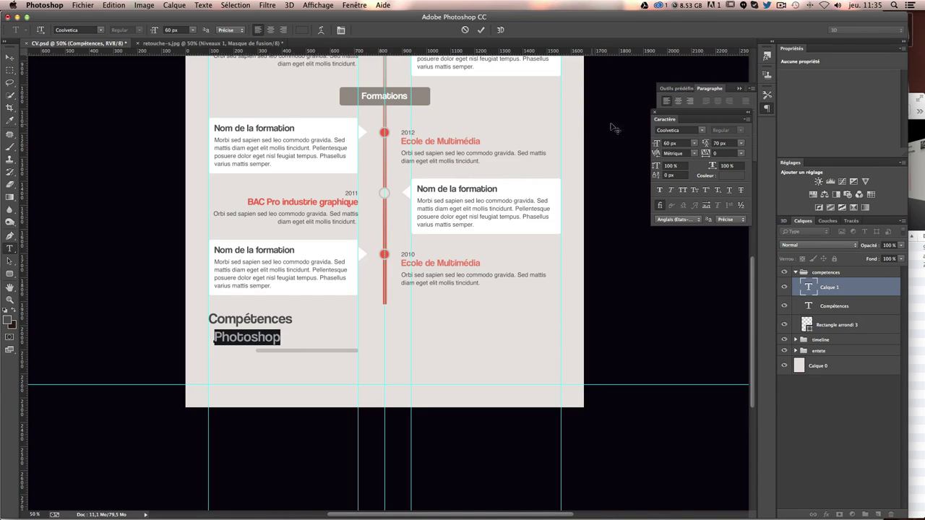
pyautogui.click(678, 144)
pyautogui.write('2')
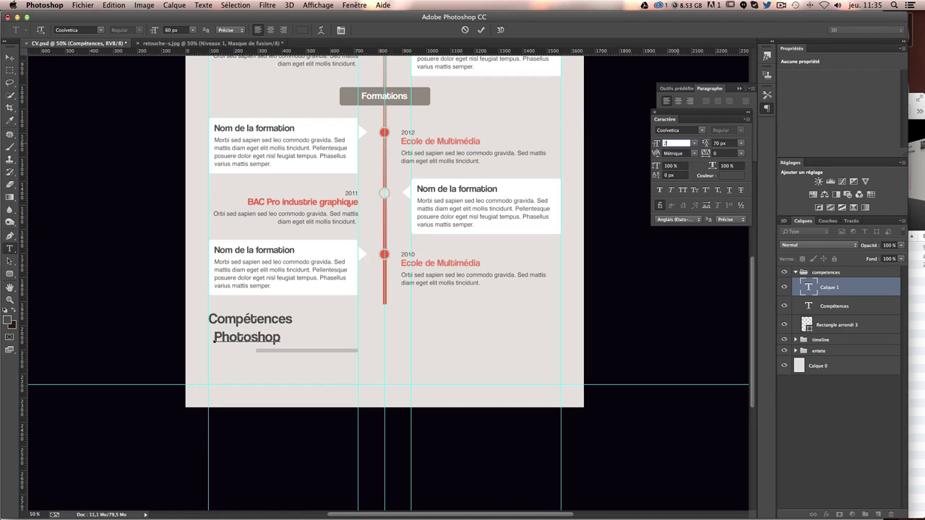
pyautogui.write('5')
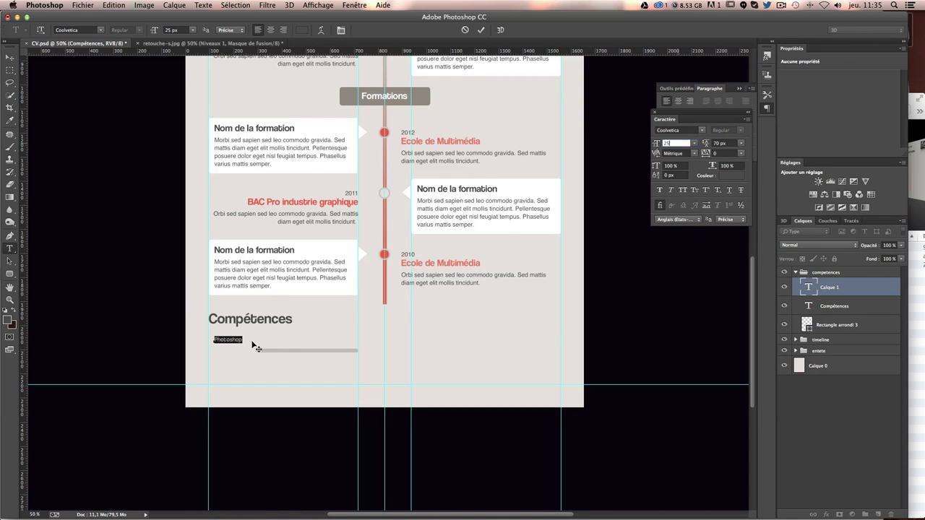
pyautogui.press('Return')
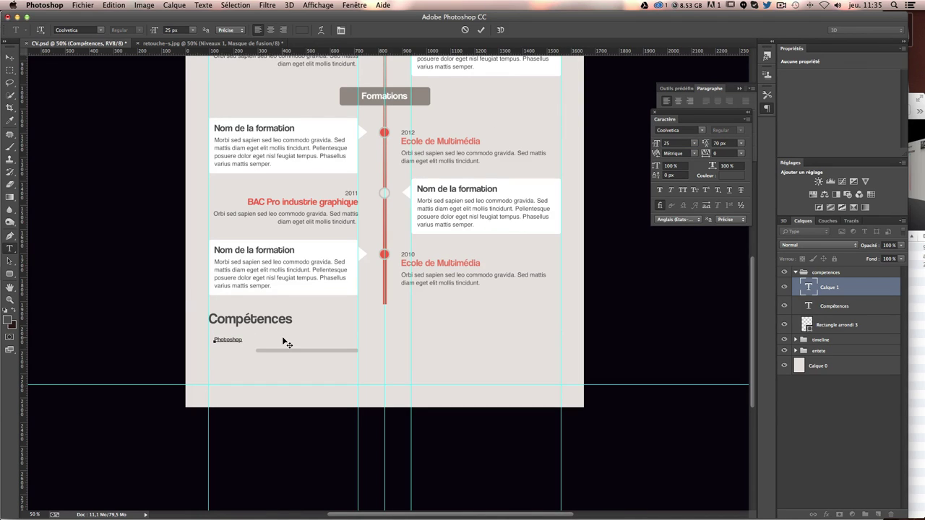
pyautogui.press('Return')
pyautogui.write('Dream')
pyautogui.write('weaver')
pyautogui.press('Return')
pyautogui.write('Aft')
pyautogui.write('er e')
pyautogui.press('BackSpace')
pyautogui.write('E')
pyautogui.write('ff')
pyautogui.write('ects ')
pyautogui.write('Illu')
pyautogui.write('strato')
pyautogui.write('r')
# Give the skills list 50 px leading and nudge it slightly left and down.
pyautogui.hotkey('ctrl', 'a')
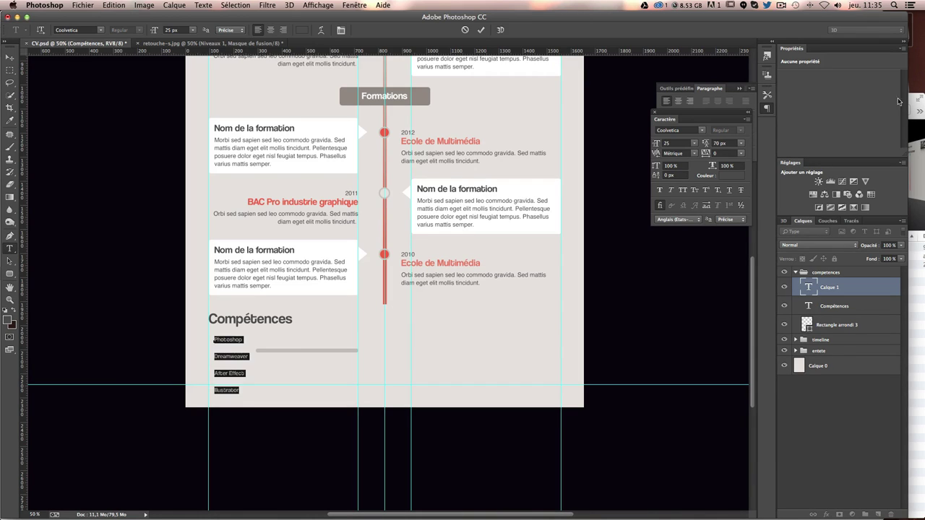
pyautogui.click(723, 142)
pyautogui.write('50')
pyautogui.press('Return')
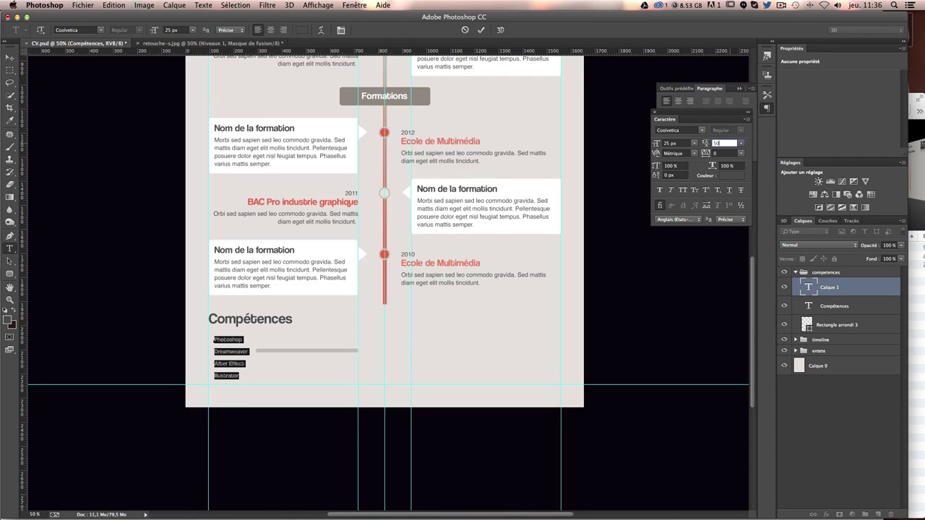
pyautogui.click(9, 57)
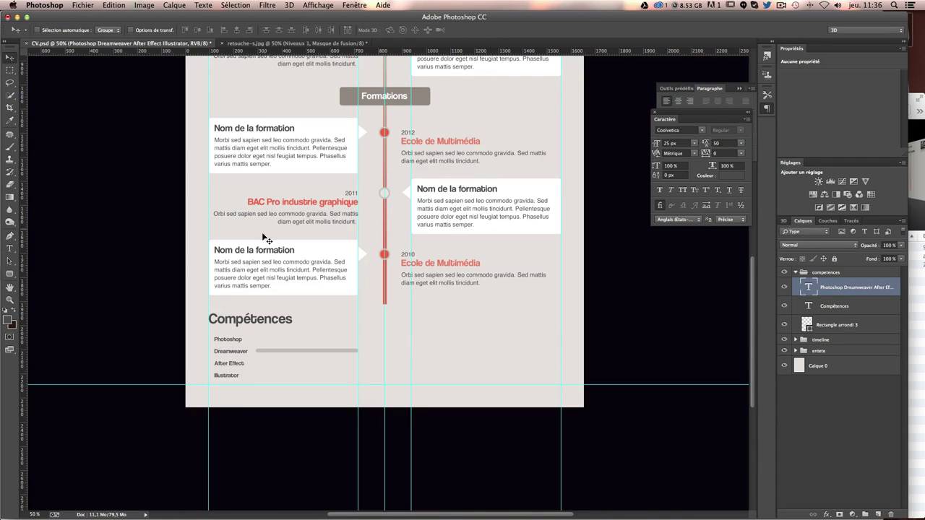
pyautogui.moveTo(242, 306); pyautogui.dragTo(236, 314)
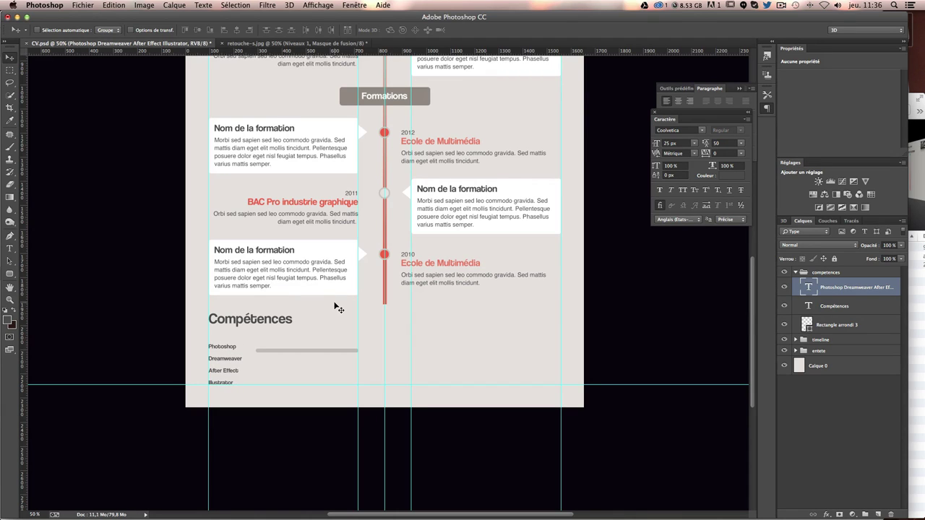
pyautogui.click(7, 249)
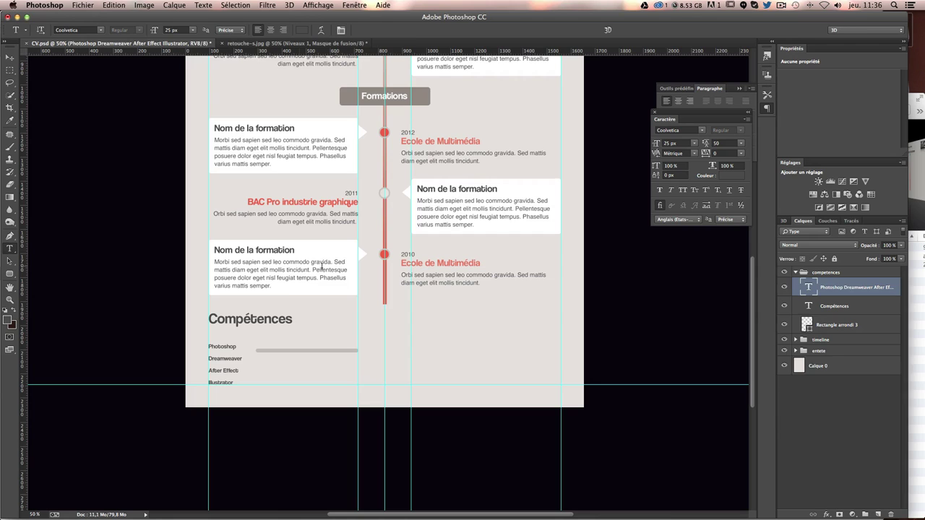
pyautogui.click(297, 270)
pyautogui.press('Escape')
pyautogui.click(221, 347)
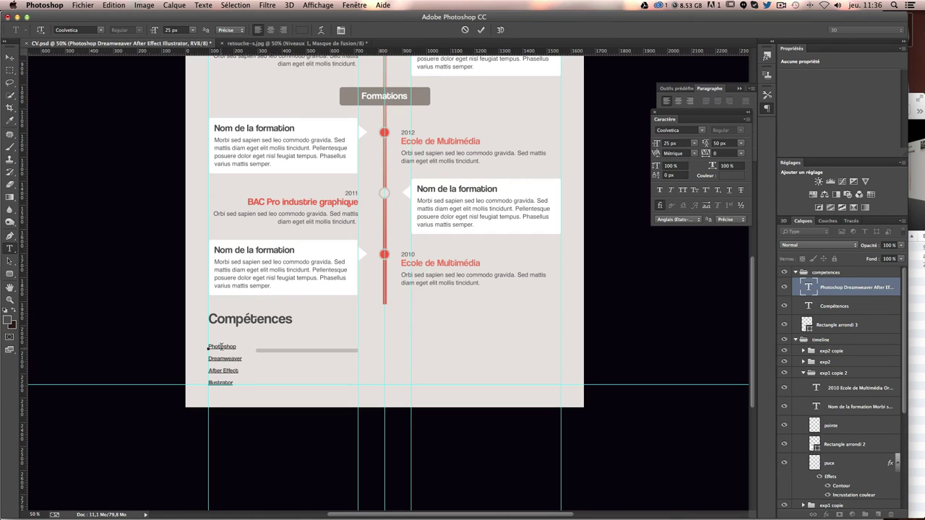
pyautogui.press('Escape')
pyautogui.click(9, 57)
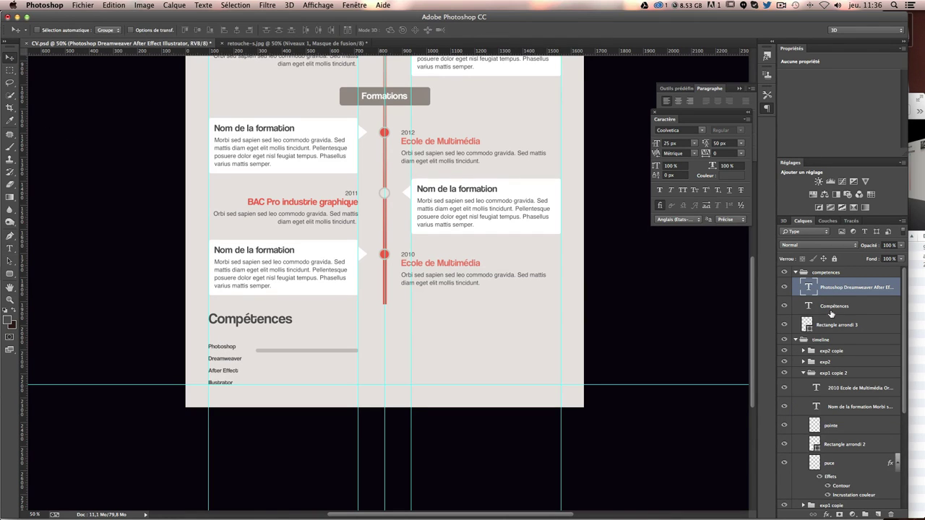
# Nudge the Rectangle arrondi 3 grey bar up to line up beside Photoshop.
pyautogui.click(831, 324)
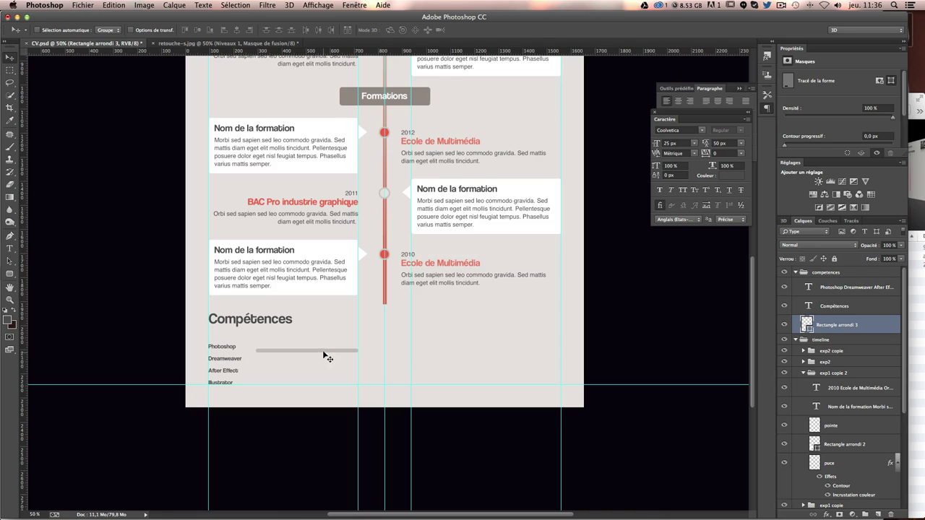
pyautogui.press('Up')
pyautogui.press('Up')
pyautogui.press('Up')
pyautogui.press('Up')
pyautogui.press('Up')
pyautogui.press('Up')
pyautogui.press('Up')
pyautogui.press('Up')
pyautogui.press('Up')
pyautogui.press('Down')
pyautogui.press('Down')
pyautogui.press('Down')
pyautogui.press('Up')
pyautogui.press('super+minus')
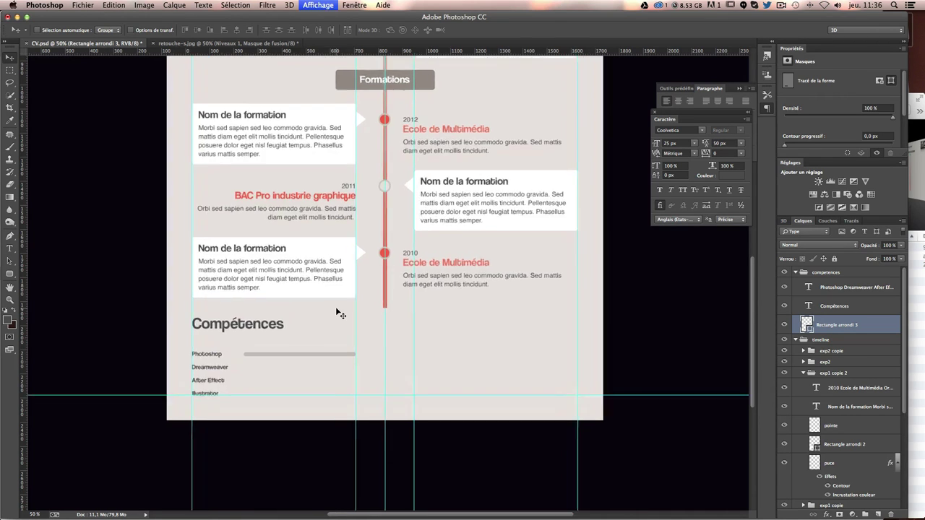
pyautogui.press('super+plus')
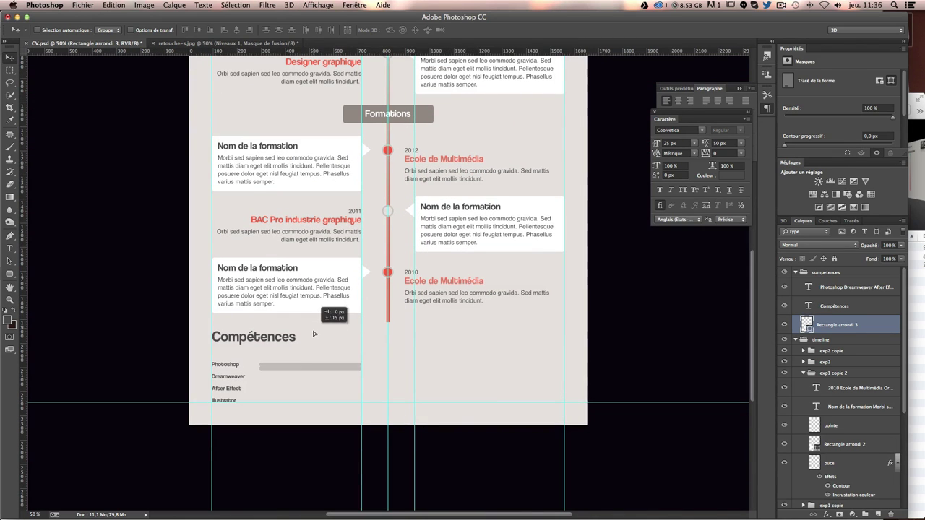
# Alt-drag three copies of the bar beside Dreamweaver, After Effects and Illustrator.
pyautogui.moveTo(316, 323); pyautogui.dragTo(315, 335)
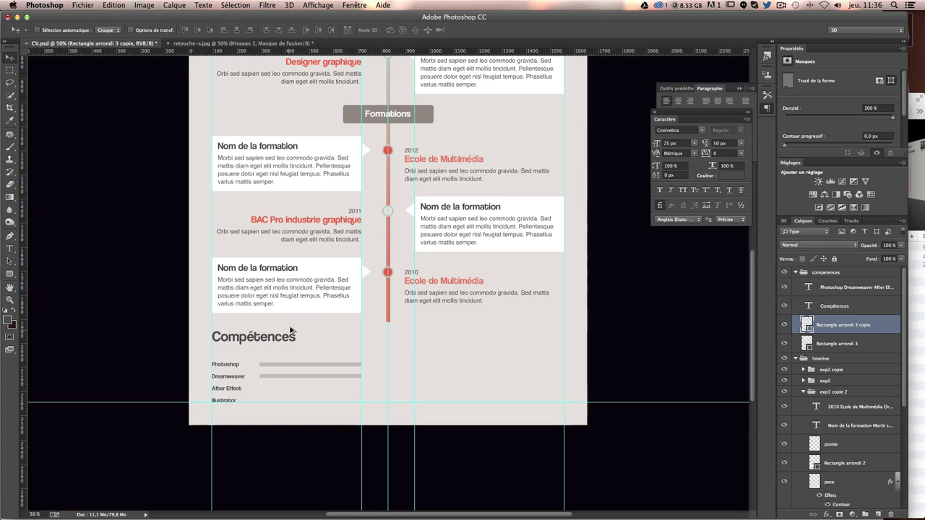
pyautogui.moveTo(289, 312); pyautogui.dragTo(287, 324)
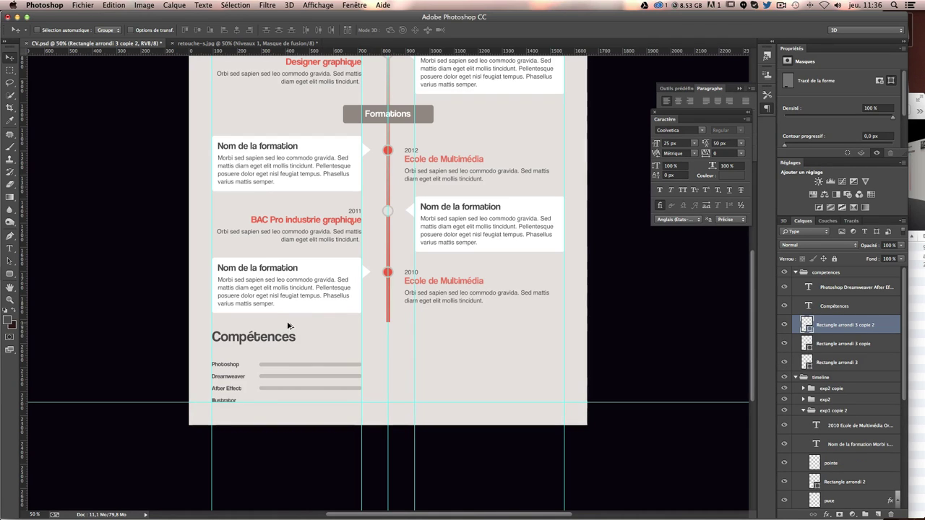
pyautogui.moveTo(288, 326); pyautogui.dragTo(289, 339)
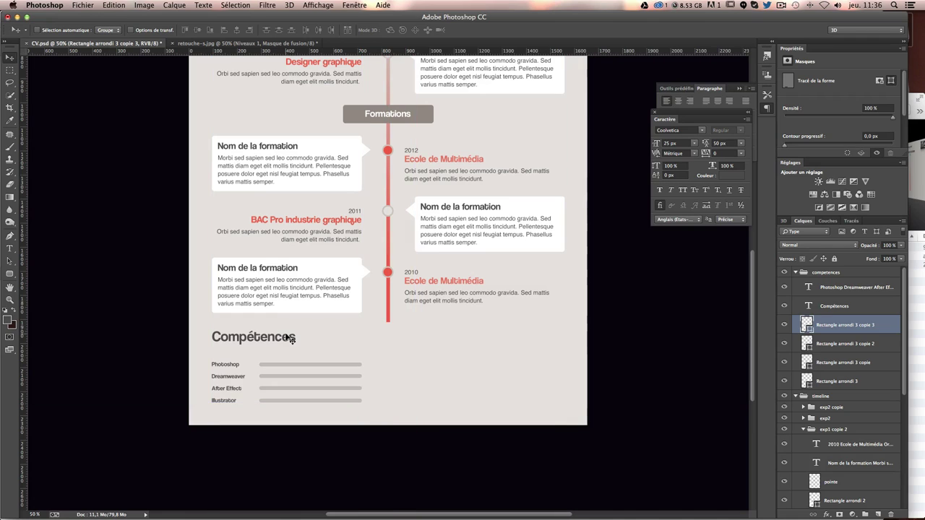
pyautogui.hotkey('ctrl', ';')
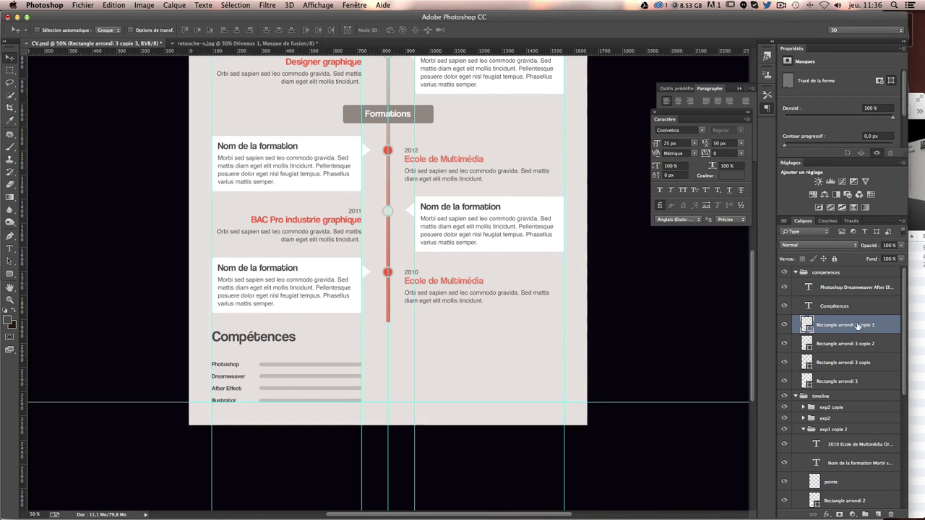
# Duplicate the Photoshop bar layer and give the copy a white Color Overlay.
pyautogui.click(785, 325)
pyautogui.click(324, 373)
pyautogui.click(848, 325)
pyautogui.moveTo(856, 381); pyautogui.dragTo(878, 514)
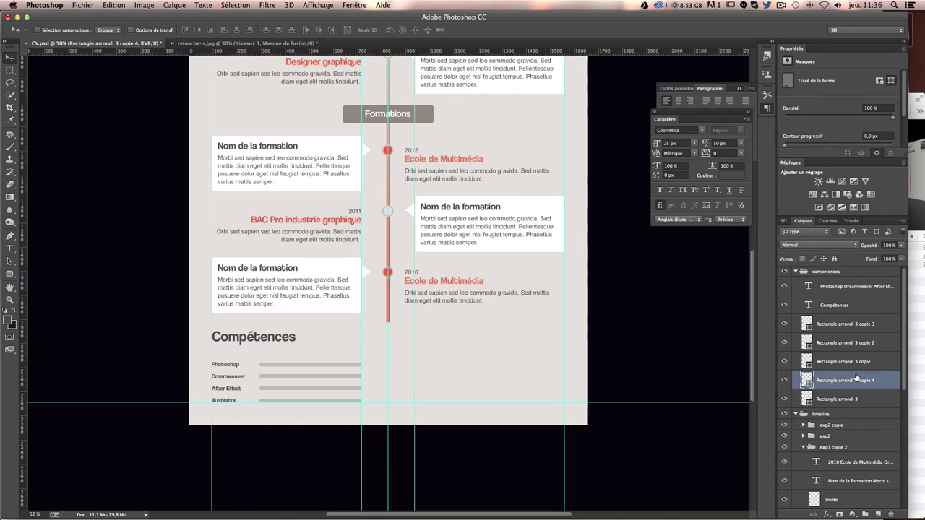
pyautogui.doubleClick(858, 381)
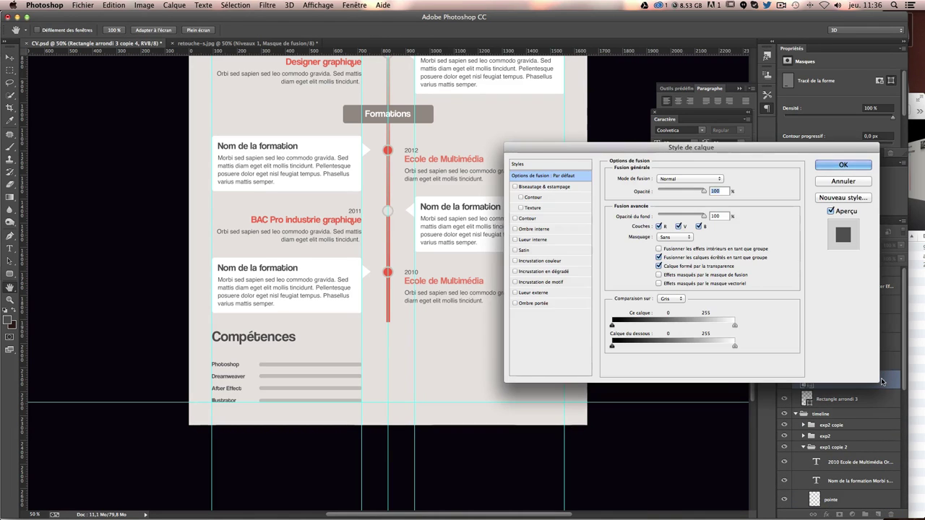
pyautogui.click(540, 261)
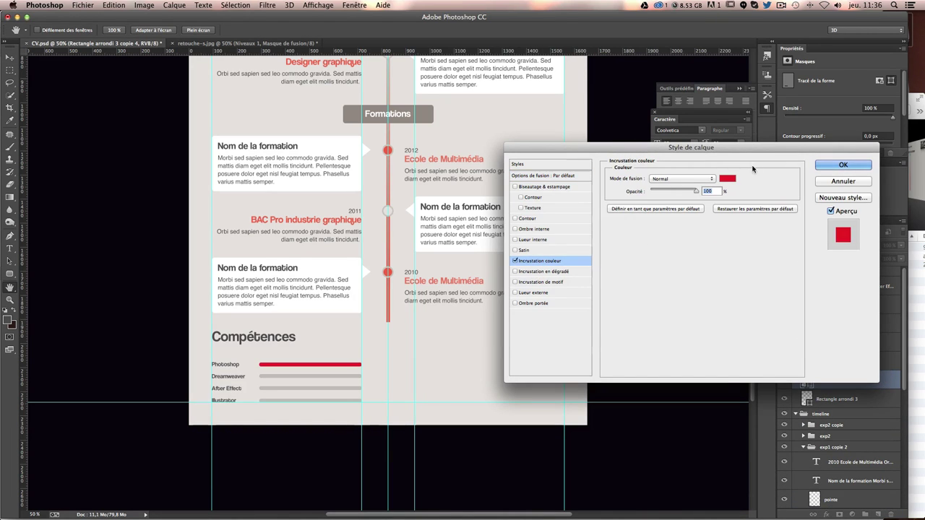
pyautogui.click(731, 179)
pyautogui.click(619, 78)
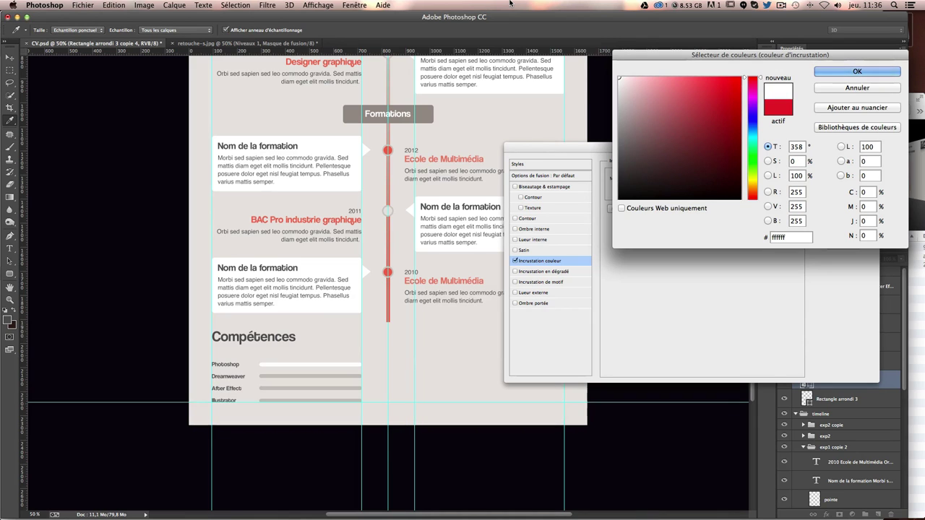
pyautogui.press('Return')
pyautogui.press('Return')
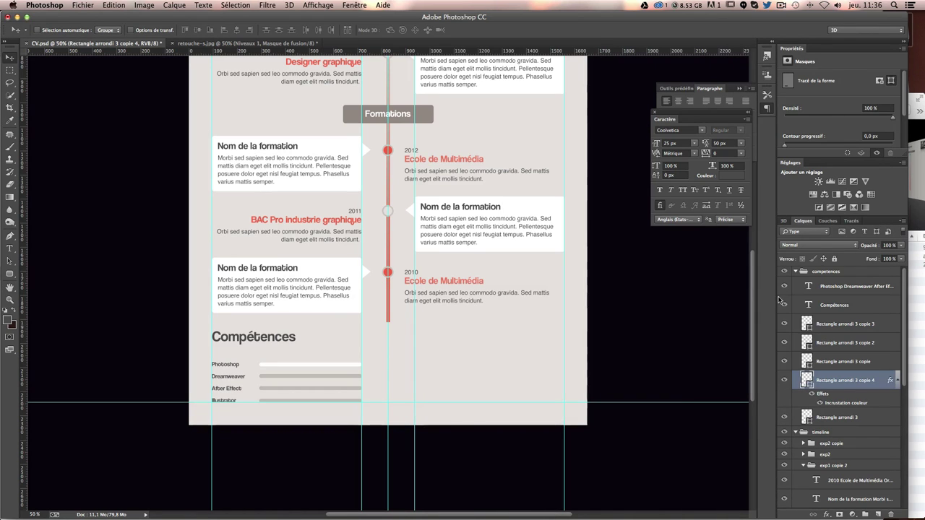
# Place the white fill over the Photoshop row and add a half-length Dreamweaver fill.
pyautogui.moveTo(873, 384); pyautogui.dragTo(846, 327)
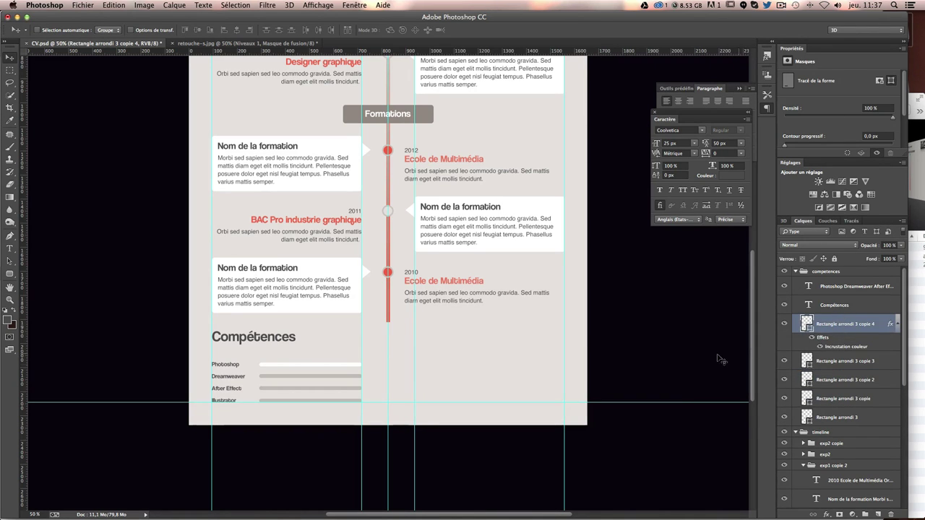
pyautogui.hotkey('ctrl', 't')
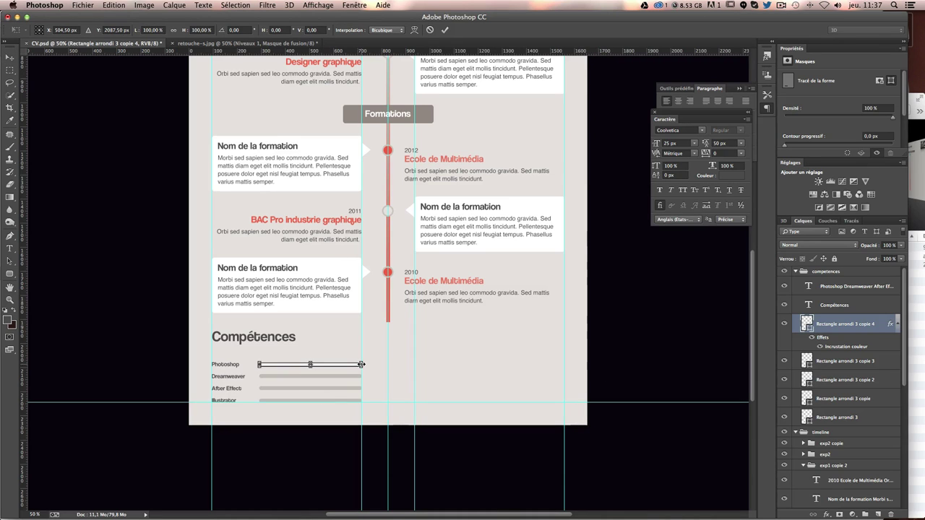
pyautogui.moveTo(361, 364); pyautogui.dragTo(348, 364)
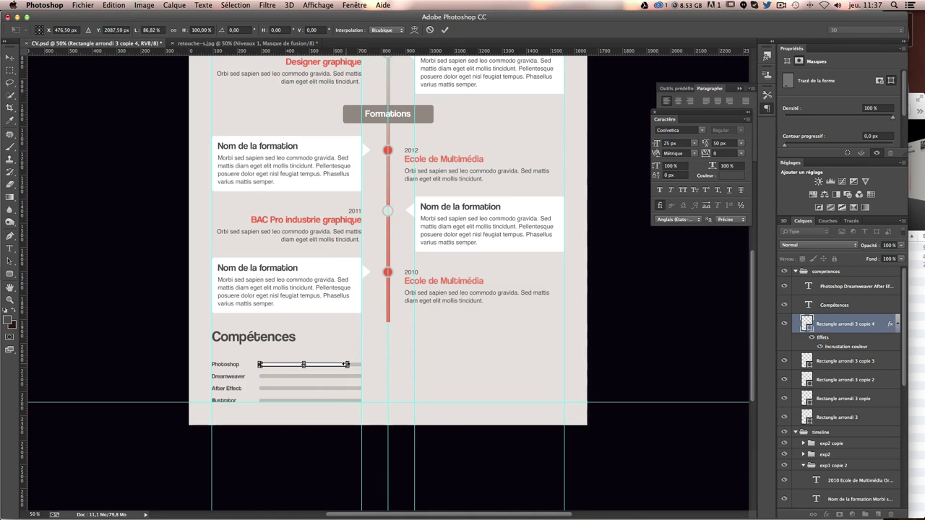
pyautogui.press('Return')
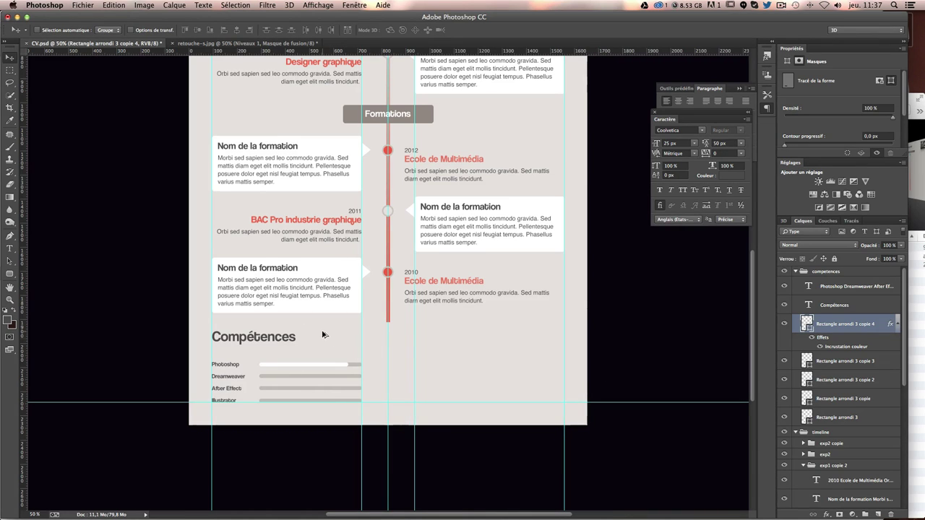
pyautogui.moveTo(316, 325); pyautogui.dragTo(315, 337)
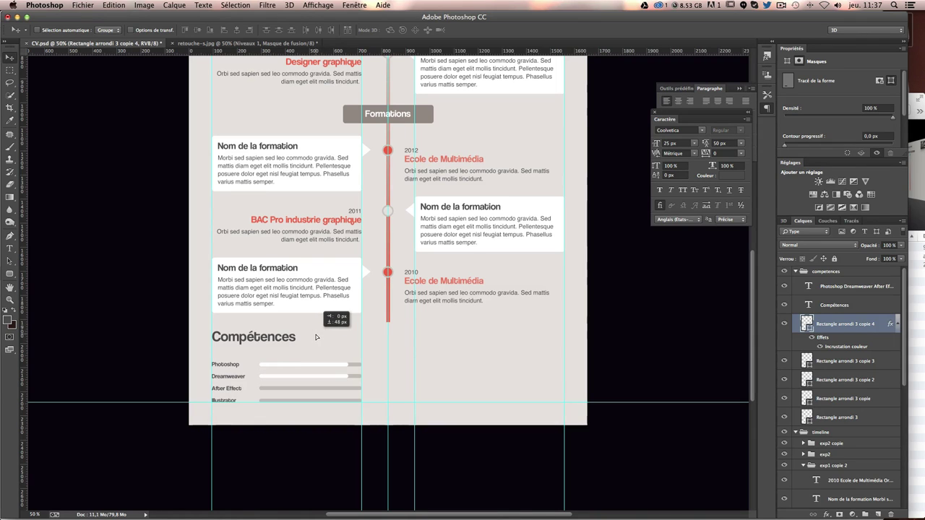
pyautogui.hotkey('ctrl', 't')
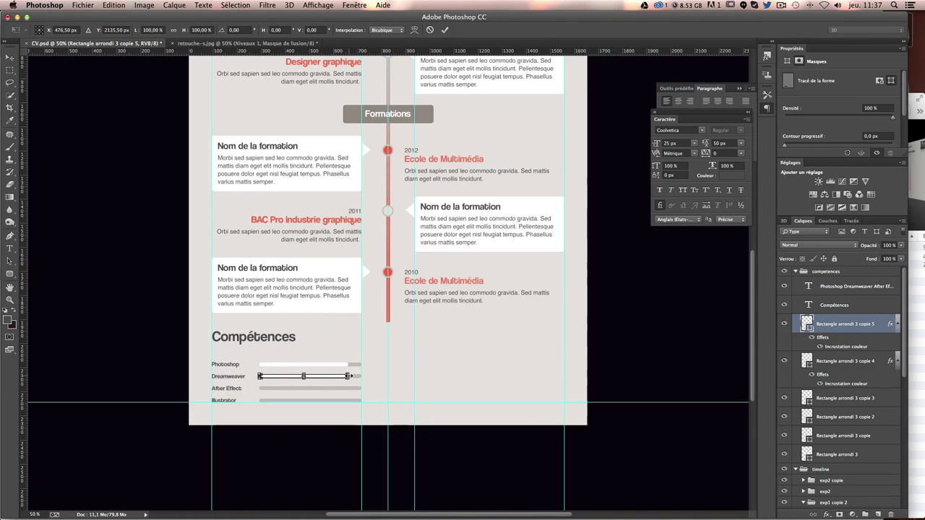
pyautogui.moveTo(350, 376); pyautogui.dragTo(309, 376)
pyautogui.press('Return')
# Add longer white fill bars on the After Effects and Illustrator rows.
pyautogui.moveTo(279, 312); pyautogui.dragTo(279, 324)
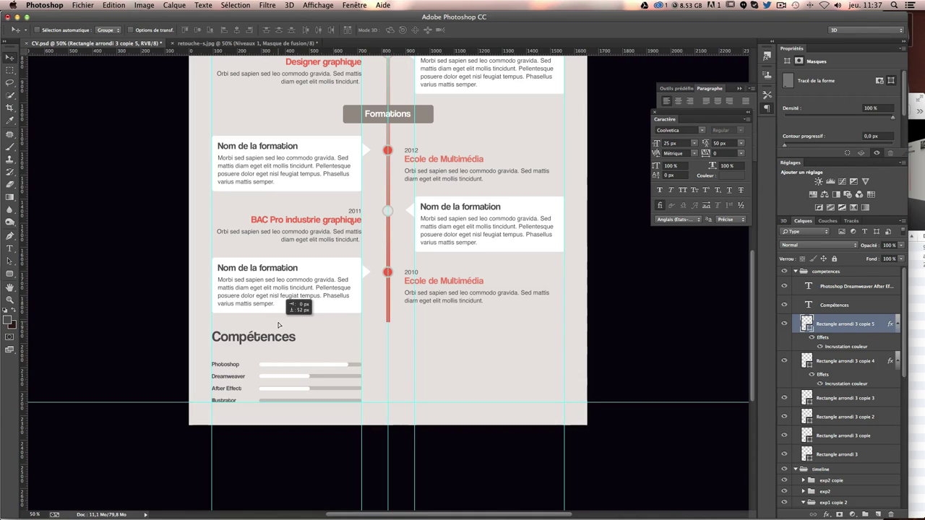
pyautogui.hotkey('ctrl', 't')
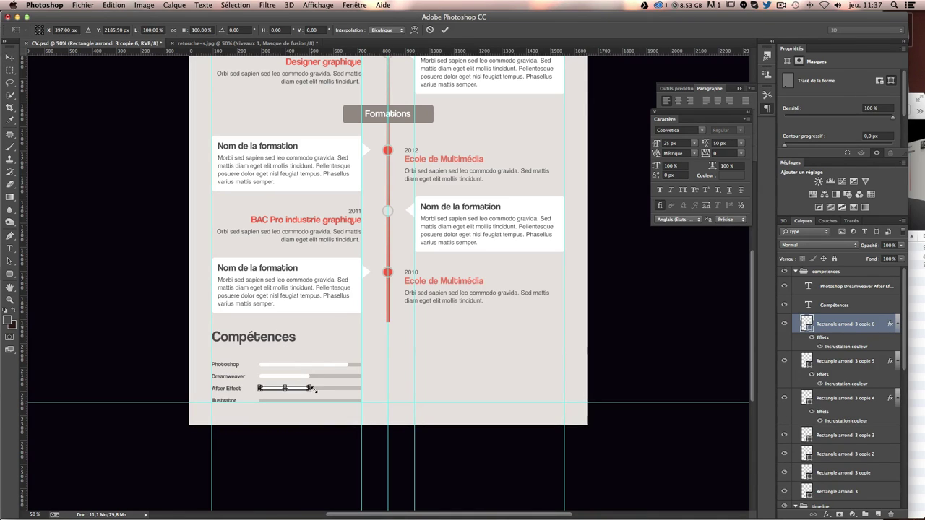
pyautogui.moveTo(309, 388); pyautogui.dragTo(334, 388)
pyautogui.press('Return')
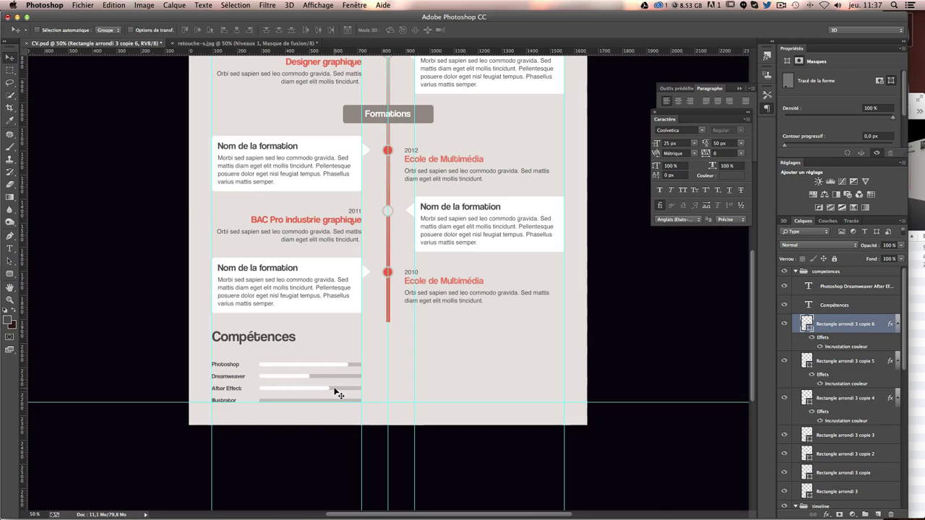
pyautogui.moveTo(313, 327); pyautogui.dragTo(312, 340)
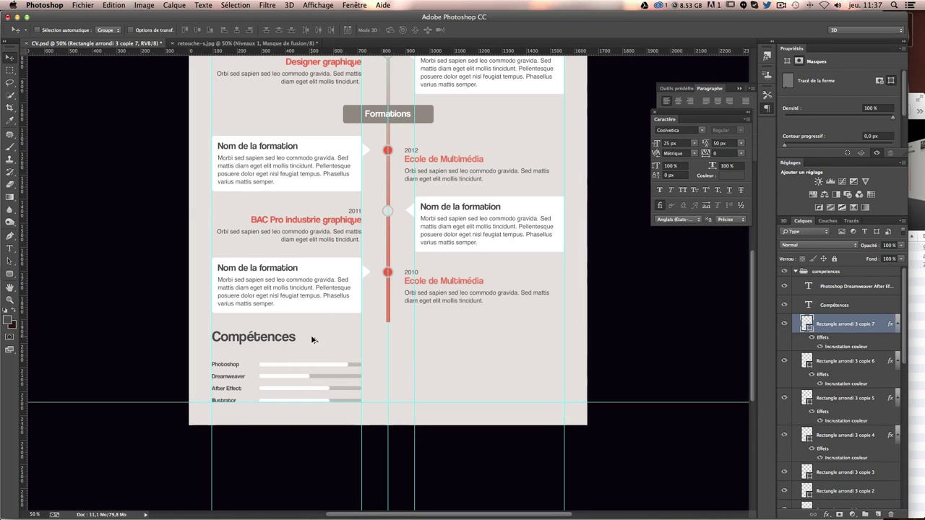
pyautogui.hotkey('ctrl', 't')
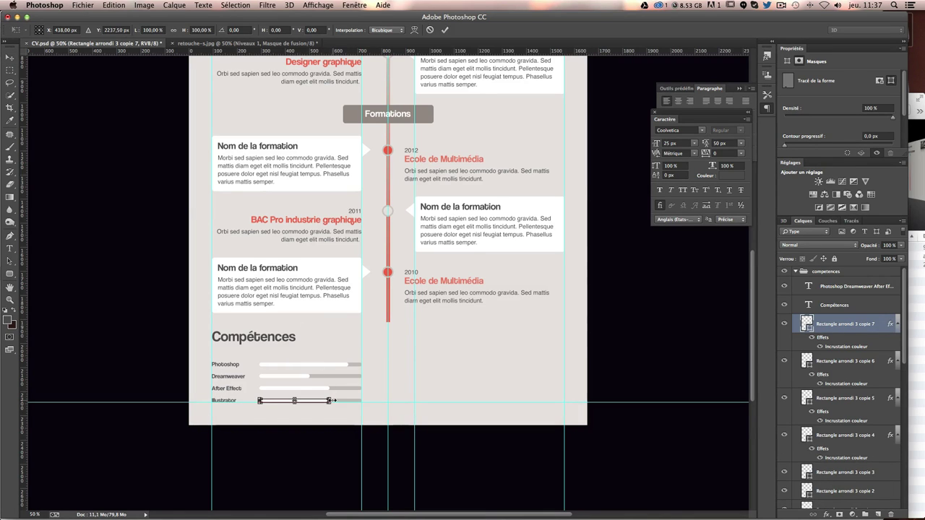
pyautogui.moveTo(329, 401); pyautogui.dragTo(347, 401)
pyautogui.press('Return')
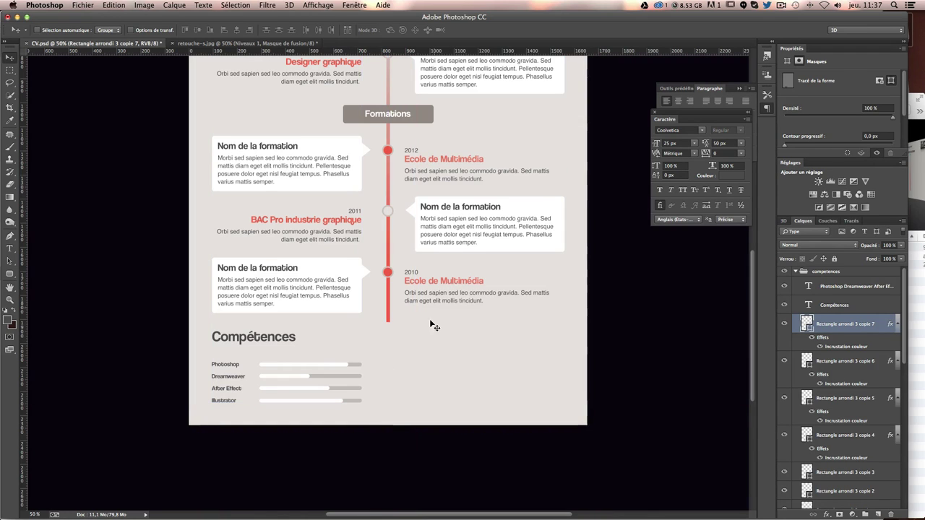
# Create a new empty layer named 'puce comp'.
pyautogui.scroll(2, 484, 391)
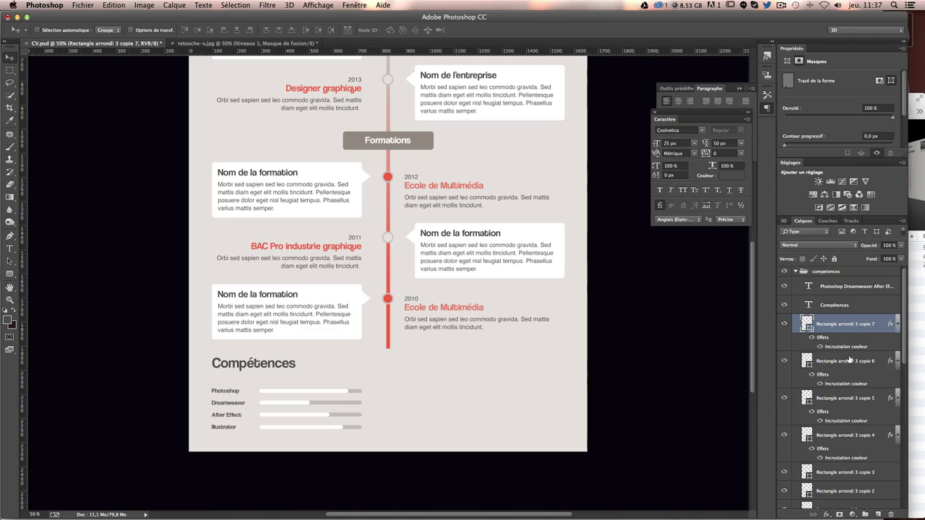
pyautogui.click(879, 515)
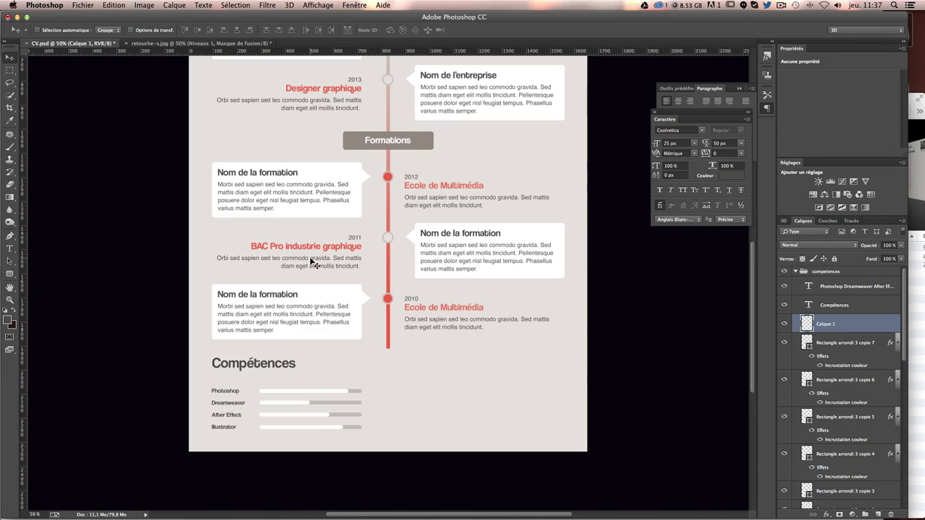
pyautogui.doubleClick(826, 324)
pyautogui.write('puce comp')
pyautogui.press('Return')
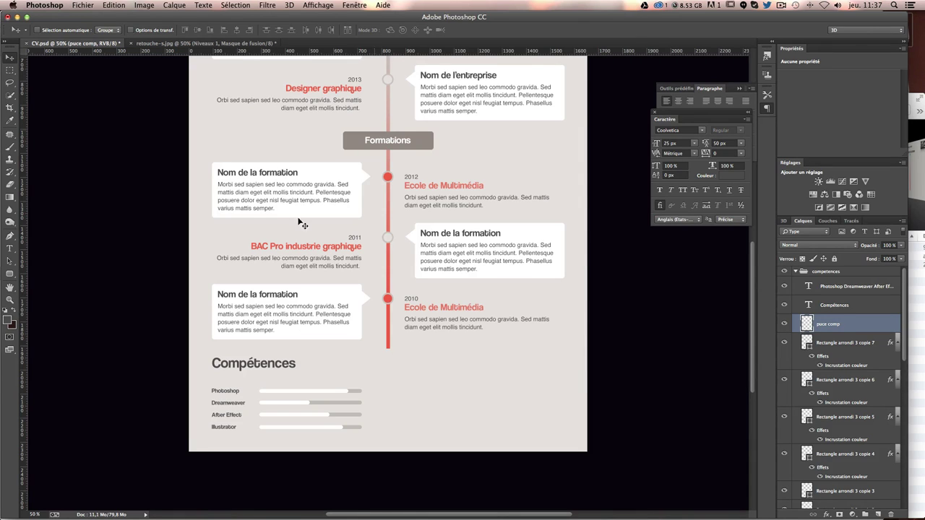
# Fill a 27 px circle at the Photoshop fill's end with blue #4279d3.
pyautogui.moveTo(10, 69); pyautogui.dragTo(43, 79)
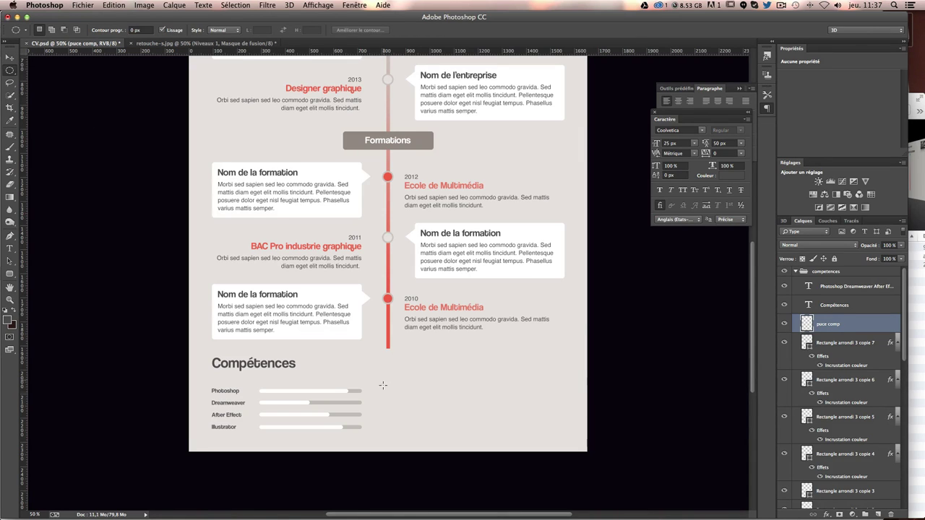
pyautogui.moveTo(342, 389); pyautogui.dragTo(349, 392)
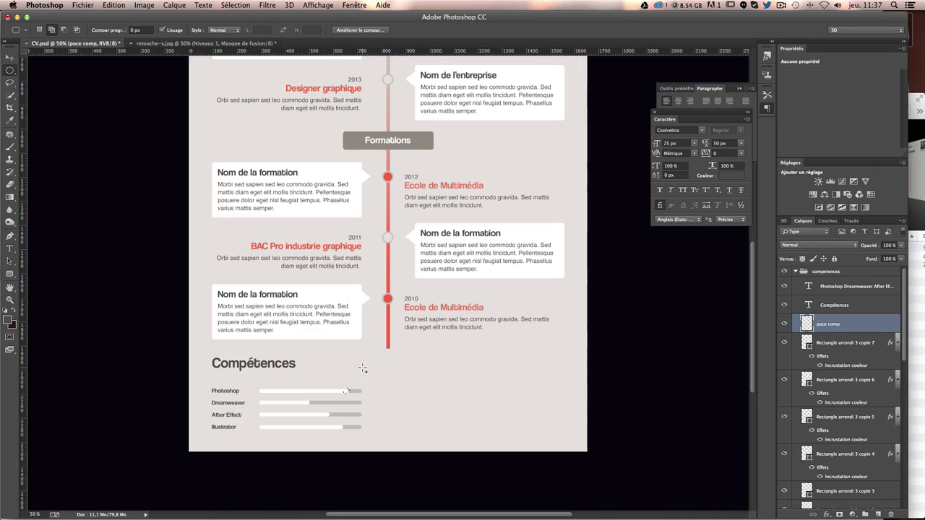
pyautogui.click(8, 322)
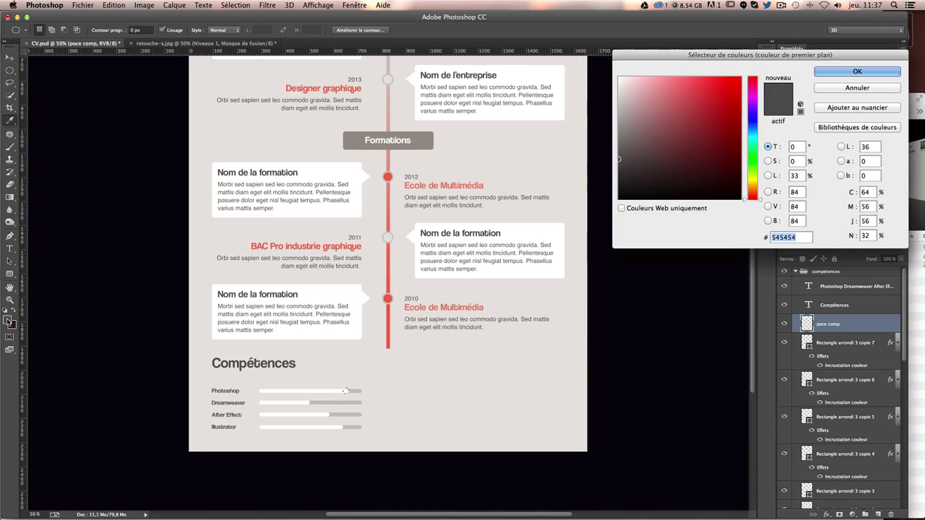
pyautogui.click(751, 128)
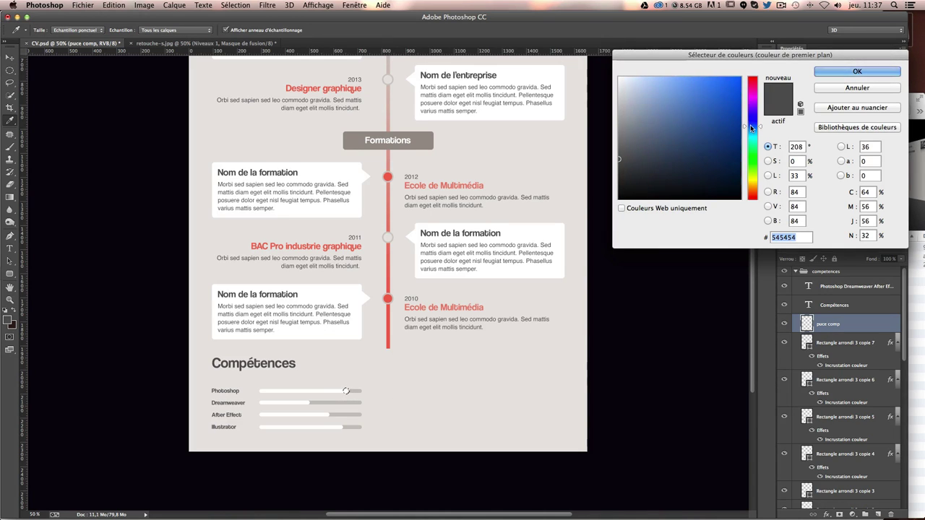
pyautogui.click(703, 98)
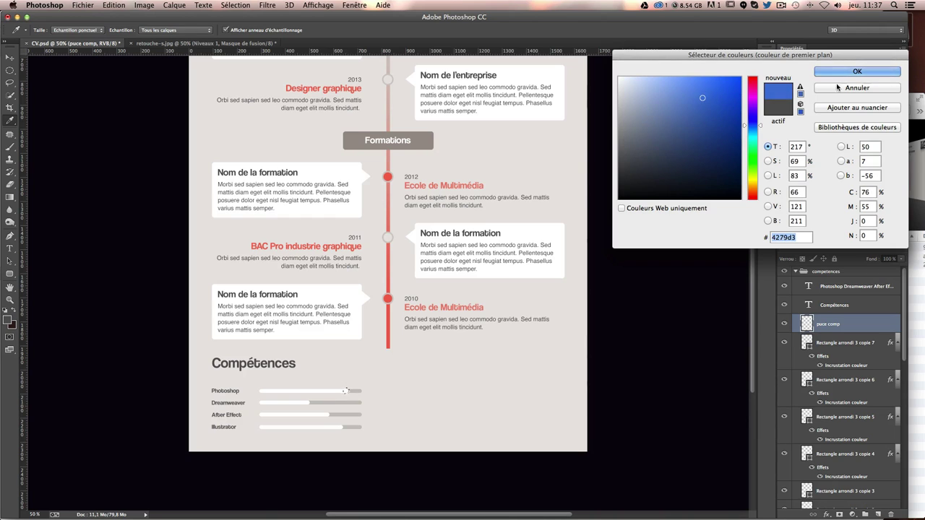
pyautogui.click(848, 72)
pyautogui.hotkey('alt', 'BackSpace')
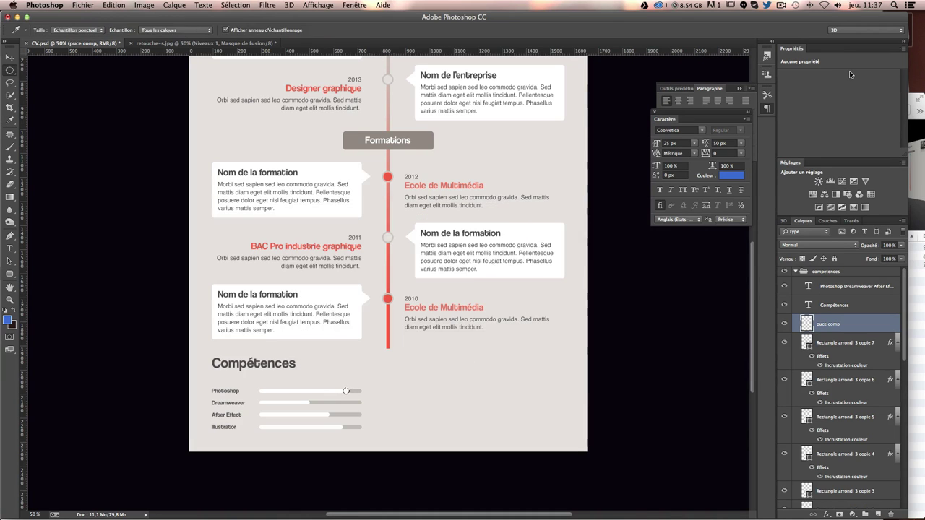
pyautogui.hotkey('ctrl', 'd')
pyautogui.click(9, 57)
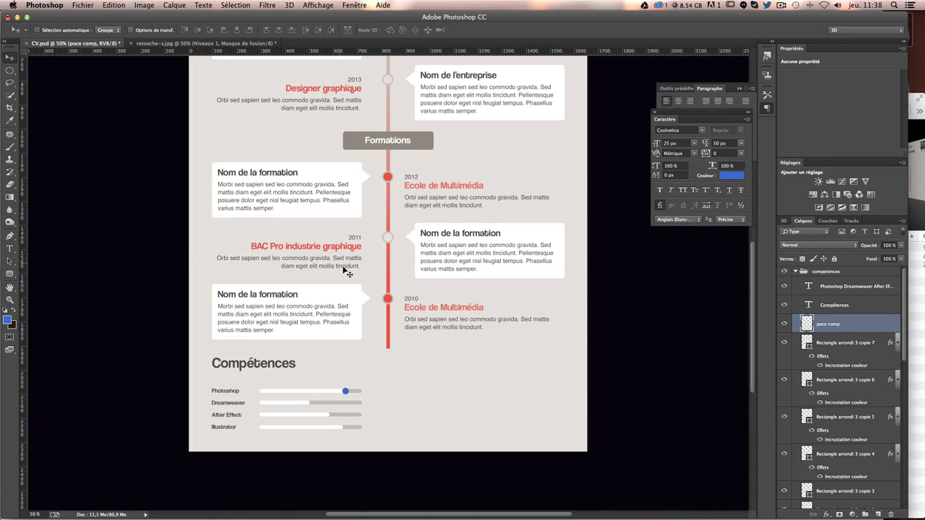
# Alt-copy the blue dot onto the Dreamweaver bar and give it a green #7fb354 Color Overlay.
pyautogui.keyDown('alt'); pyautogui.moveTo(343, 269); pyautogui.dragTo(271, 279); pyautogui.keyUp('alt')
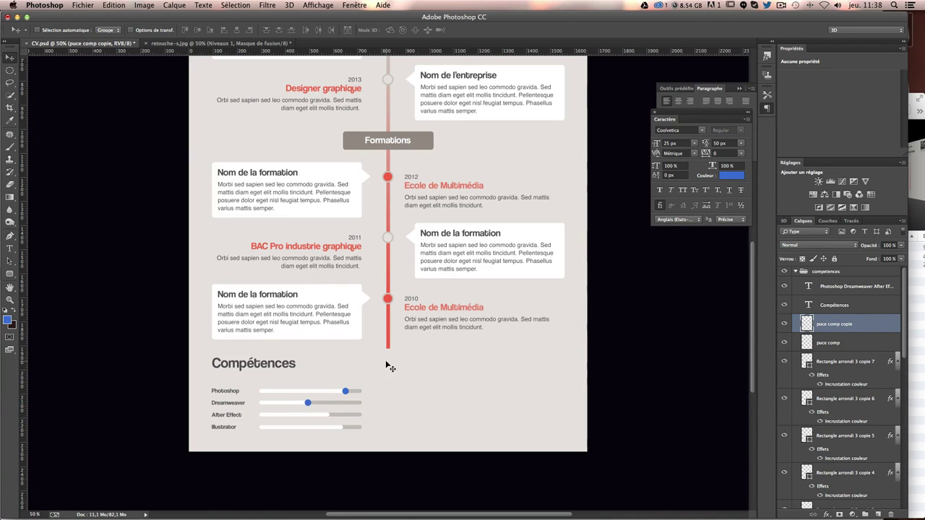
pyautogui.doubleClick(880, 329)
pyautogui.click(553, 261)
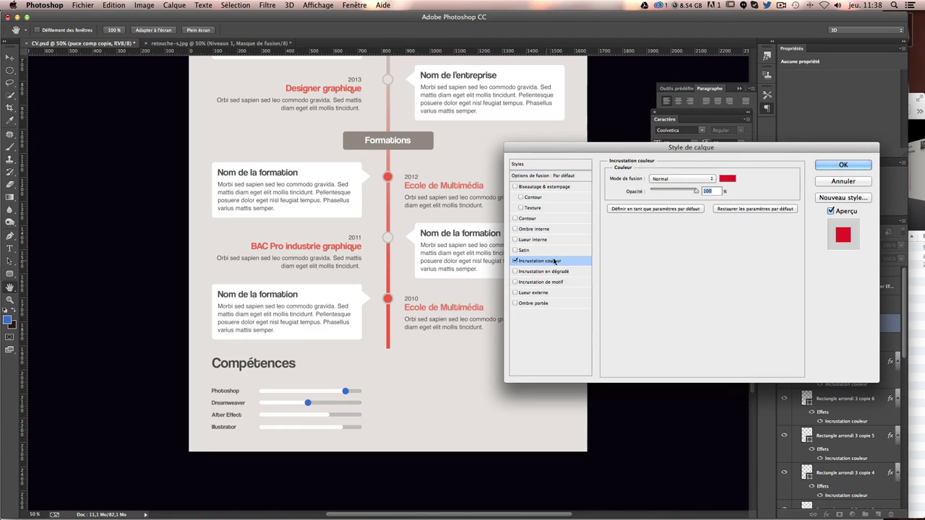
pyautogui.click(727, 178)
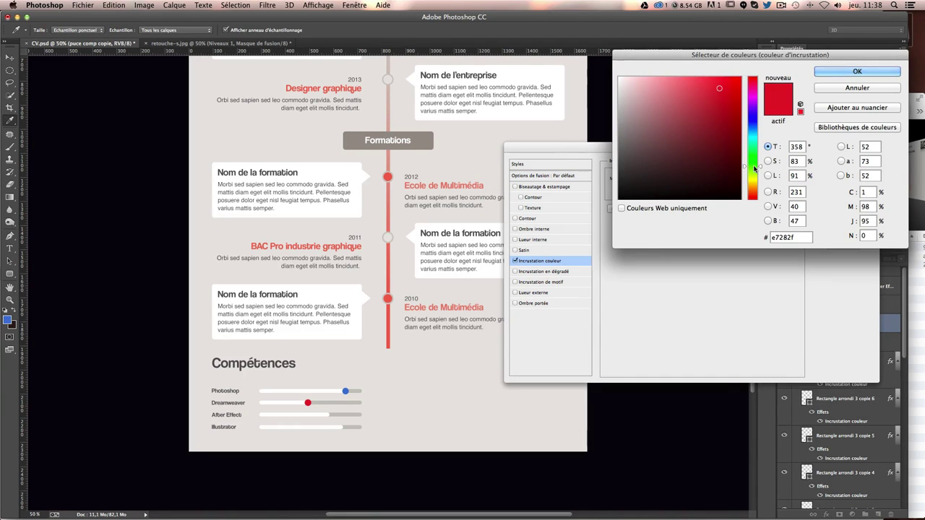
pyautogui.moveTo(754, 168); pyautogui.dragTo(741, 174)
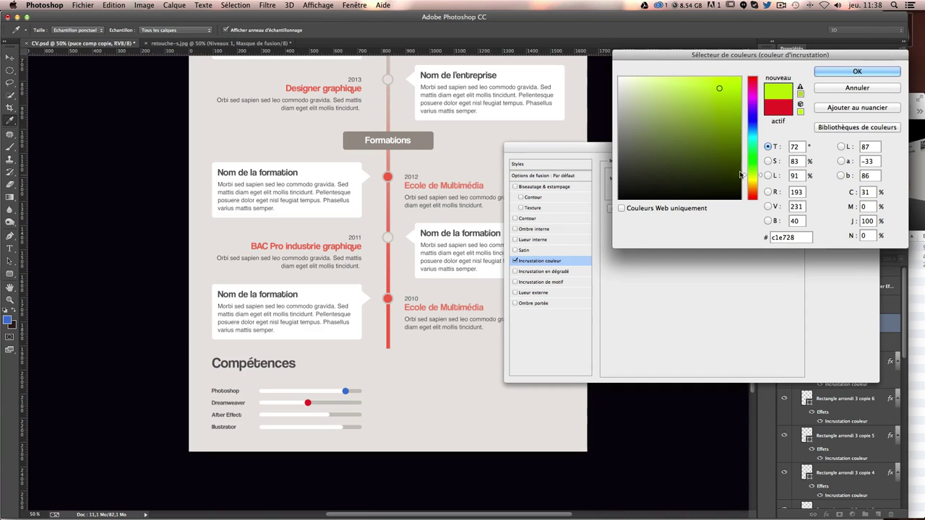
pyautogui.moveTo(694, 99)
pyautogui.mouseDown()
pyautogui.moveTo(701, 105)
pyautogui.moveTo(683, 114)
pyautogui.mouseUp()
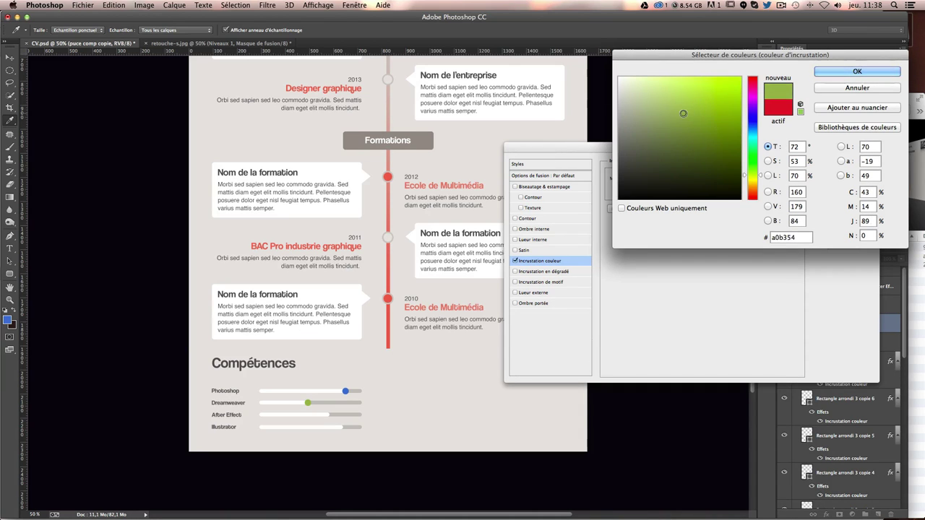
pyautogui.moveTo(752, 176); pyautogui.dragTo(753, 170)
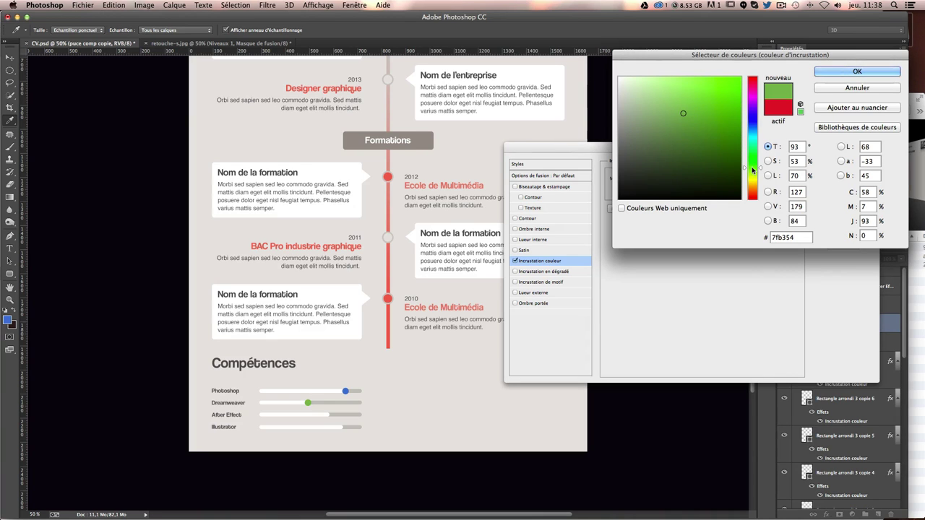
pyautogui.press('Return')
pyautogui.press('Return')
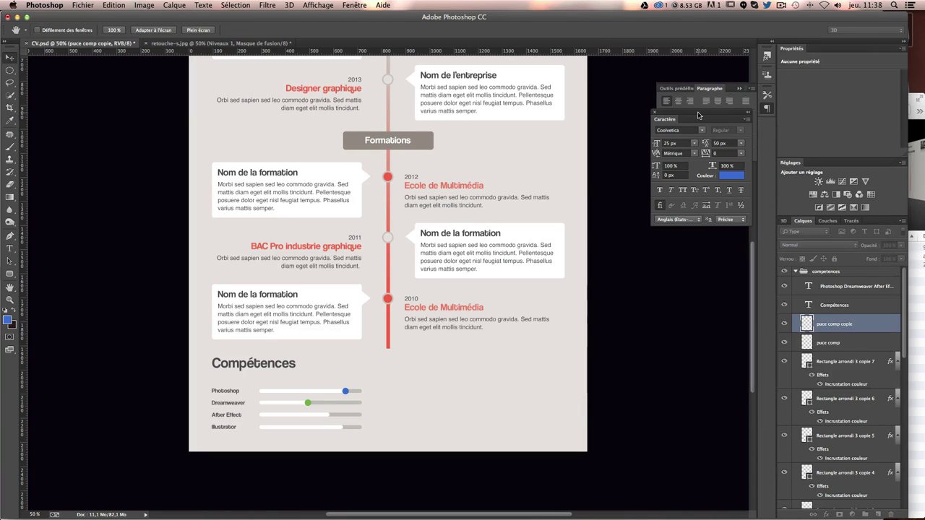
# Copy the dot onto the After Effects bar and set its Color Overlay to purple #6f3cce.
pyautogui.moveTo(365, 249); pyautogui.dragTo(387, 261)
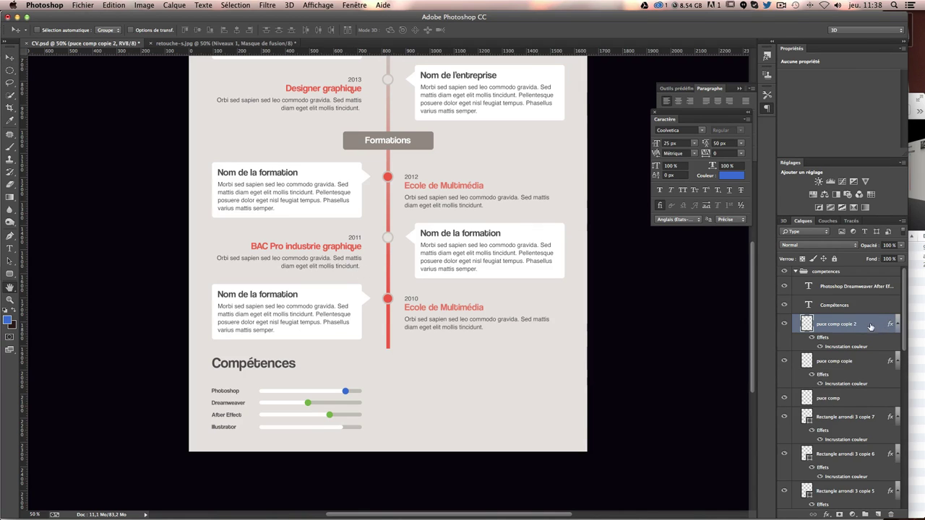
pyautogui.doubleClick(888, 318)
pyautogui.click(516, 261)
pyautogui.click(535, 261)
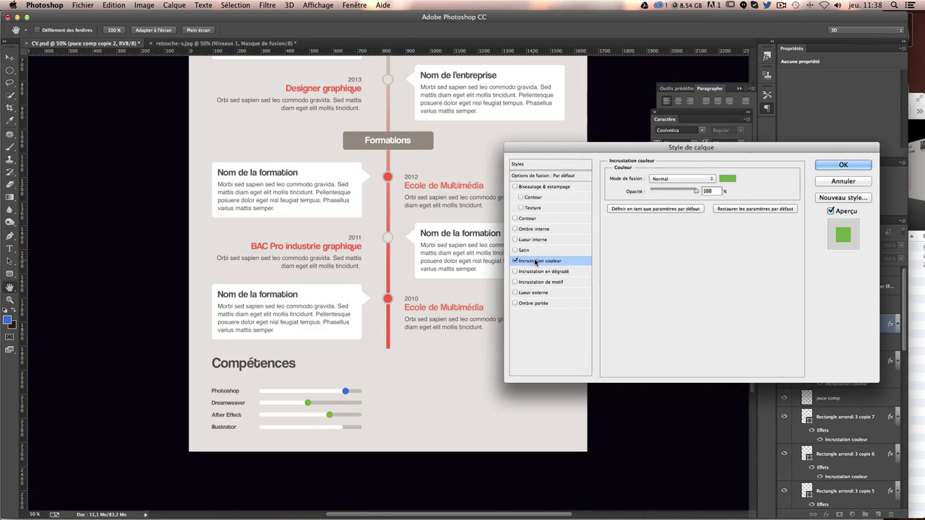
pyautogui.click(736, 168)
pyautogui.moveTo(757, 136); pyautogui.dragTo(752, 109)
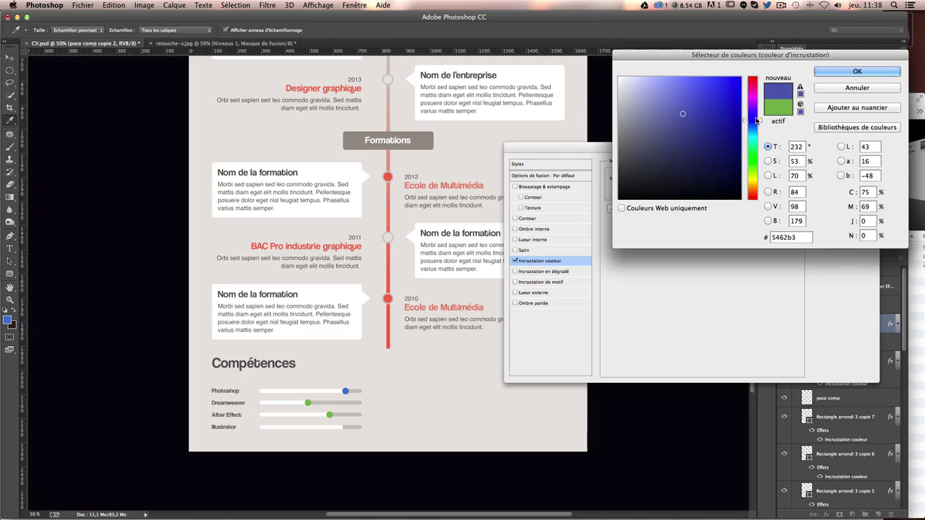
pyautogui.click(699, 98)
pyautogui.moveTo(699, 98); pyautogui.dragTo(705, 101)
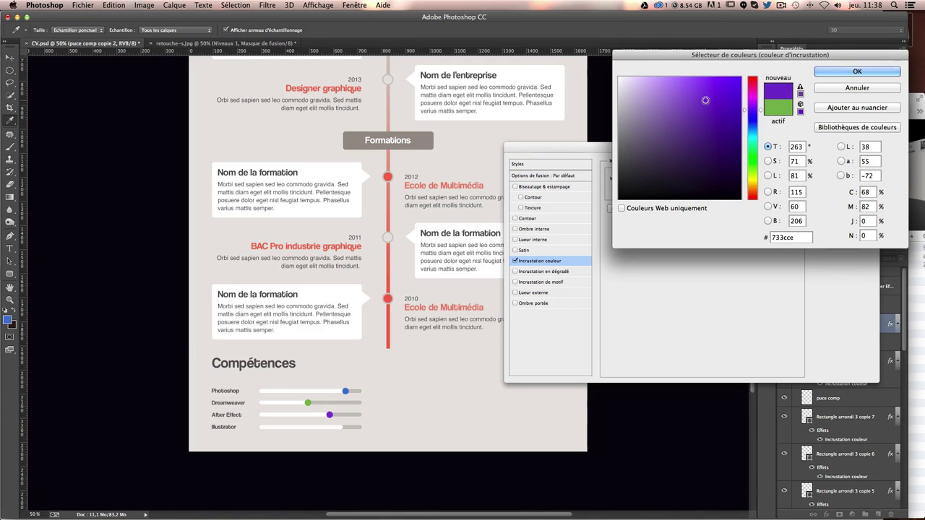
pyautogui.click(753, 116)
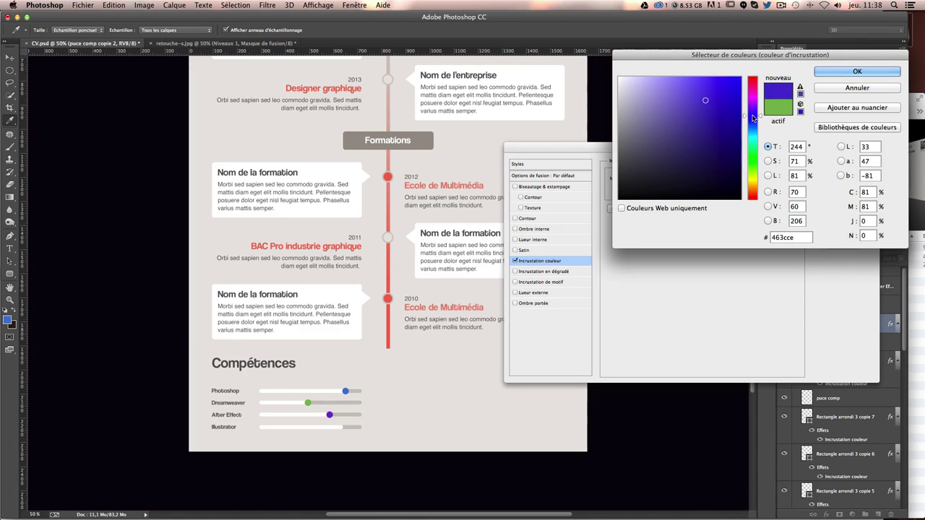
pyautogui.click(755, 111)
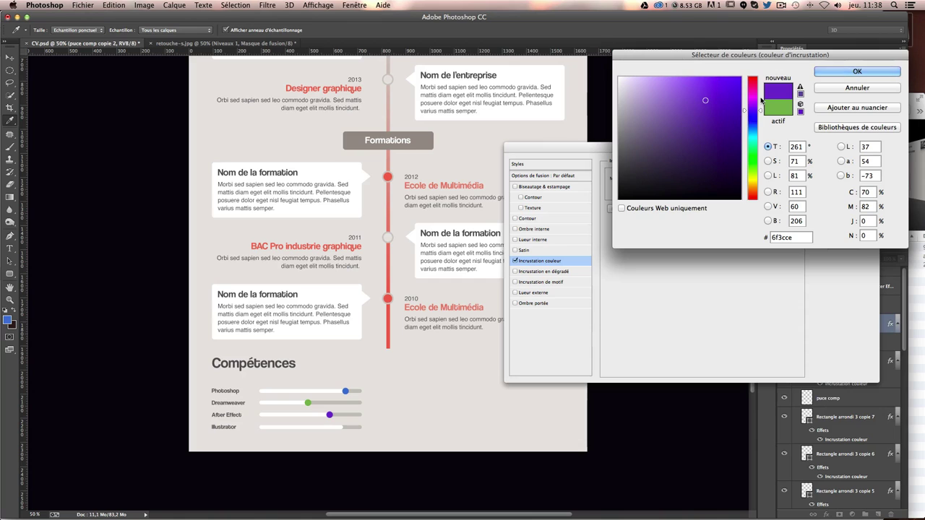
pyautogui.press('Return')
pyautogui.press('Return')
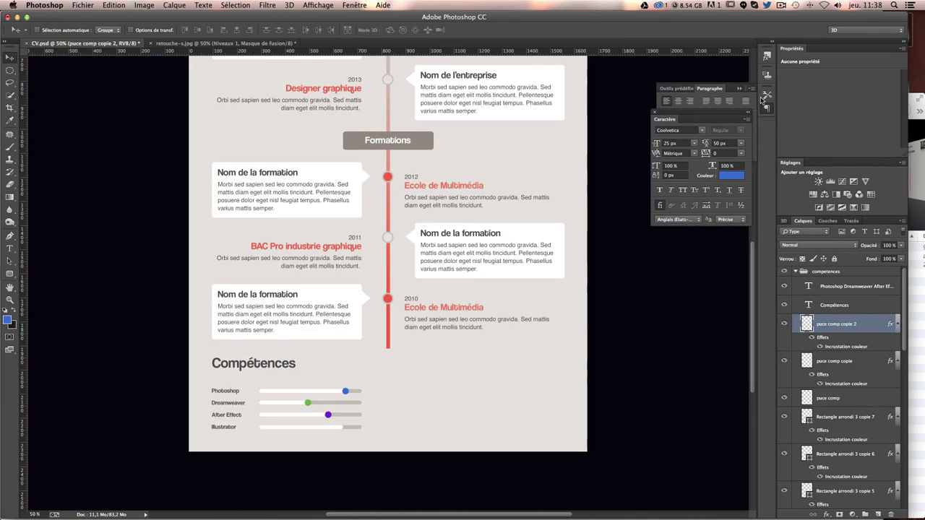
# Copy the purple dot onto the Illustrator bar and set its Color Overlay to orange #ffad1e.
pyautogui.moveTo(327, 326); pyautogui.dragTo(334, 334)
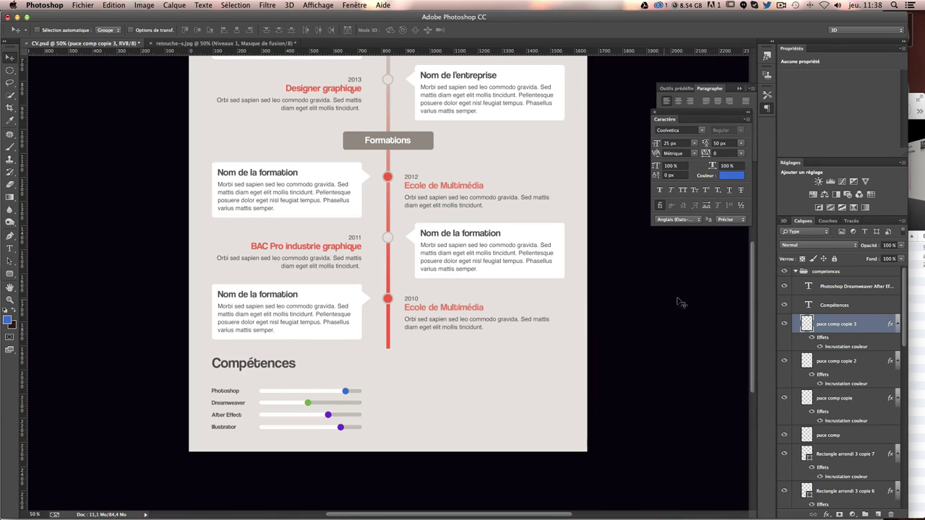
pyautogui.doubleClick(878, 329)
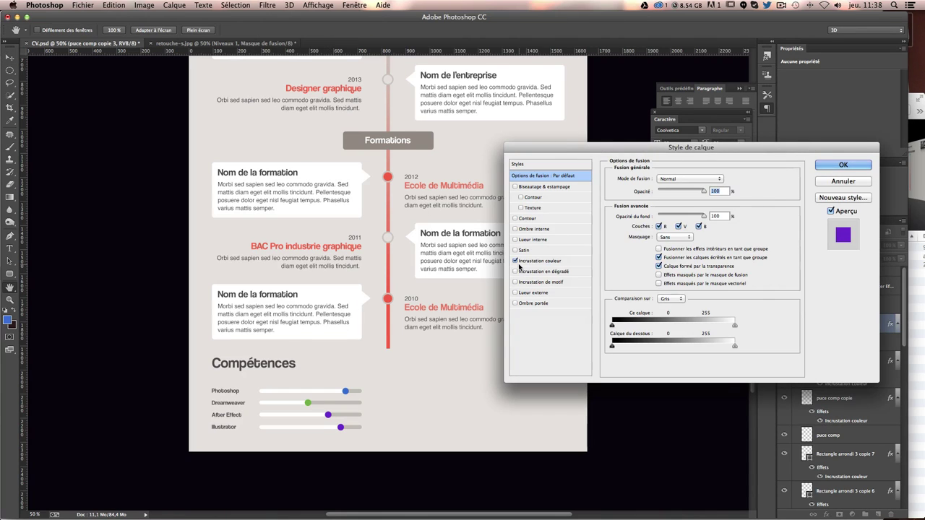
pyautogui.click(522, 261)
pyautogui.click(728, 178)
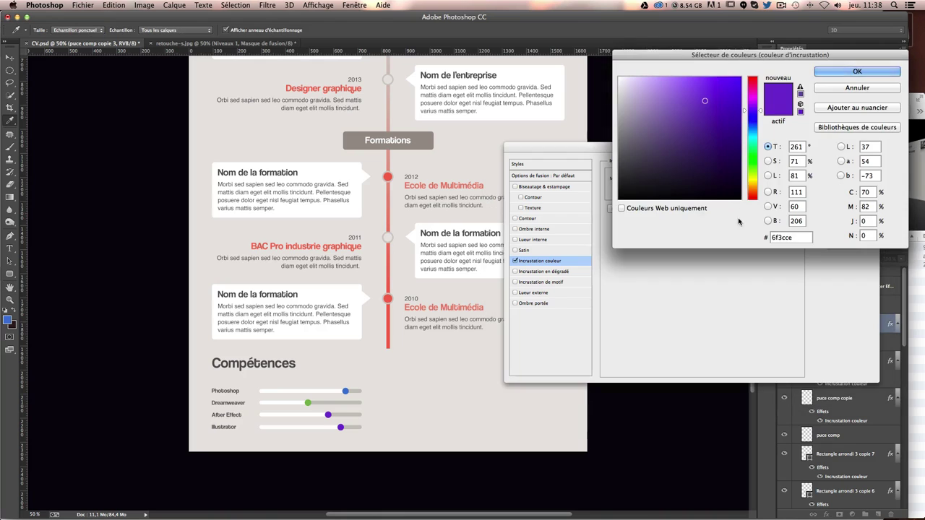
pyautogui.moveTo(752, 90); pyautogui.dragTo(756, 193)
pyautogui.click(705, 100)
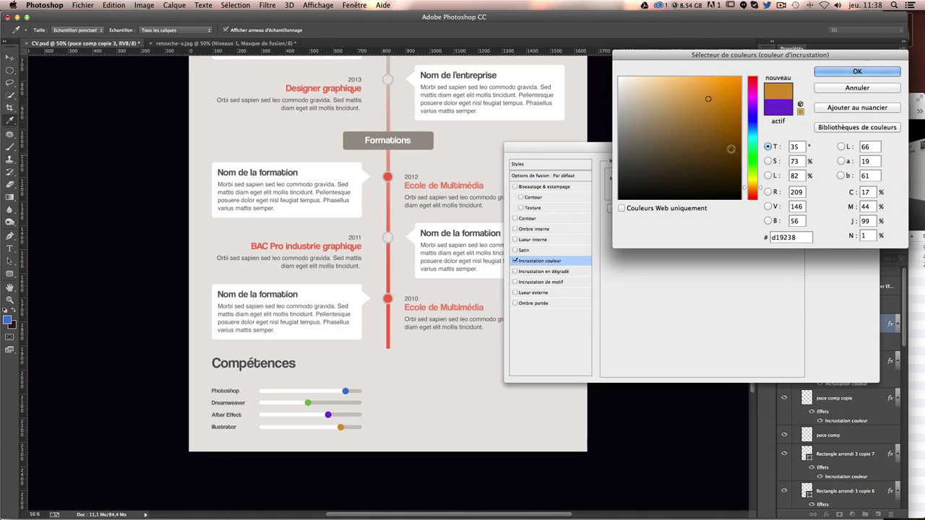
pyautogui.click(725, 78)
pyautogui.moveTo(753, 187); pyautogui.dragTo(754, 190)
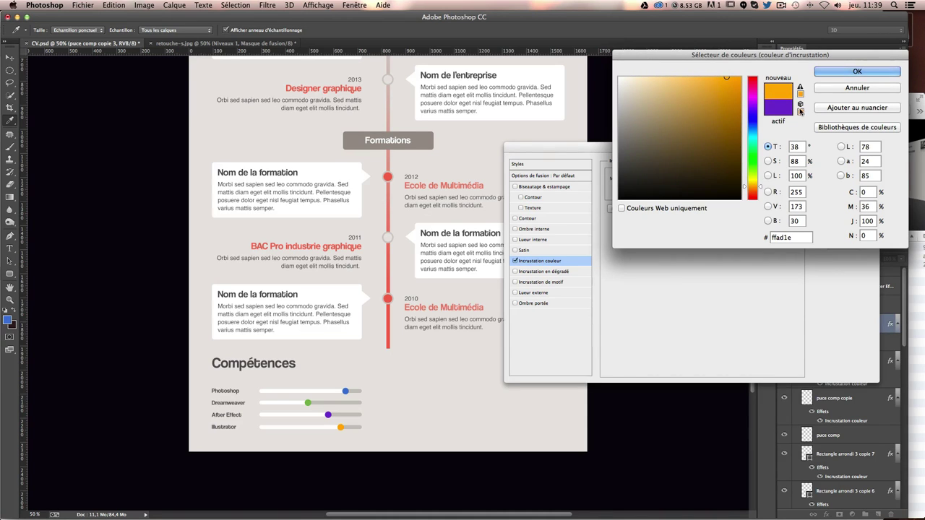
pyautogui.click(831, 72)
pyautogui.click(843, 165)
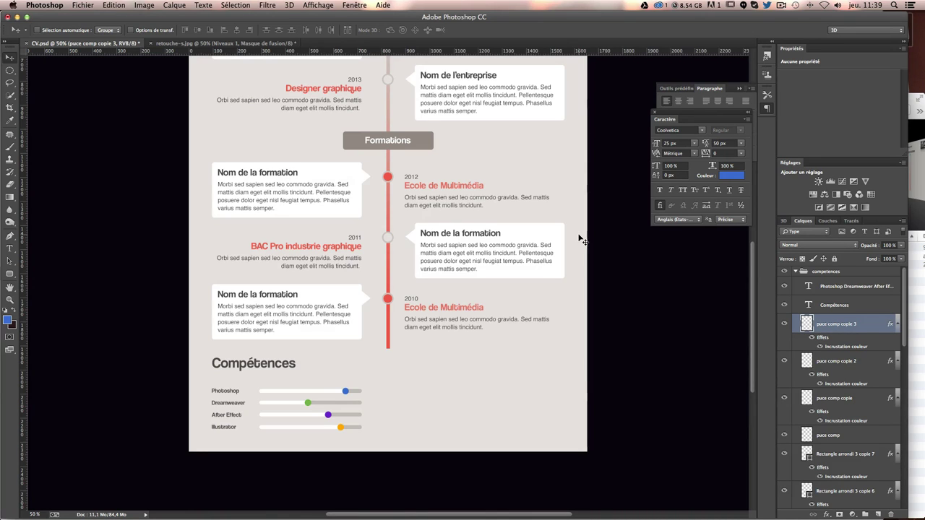
# Show the guides and nudge the Compétences heading layer into position.
pyautogui.hotkey('ctrl', '-')
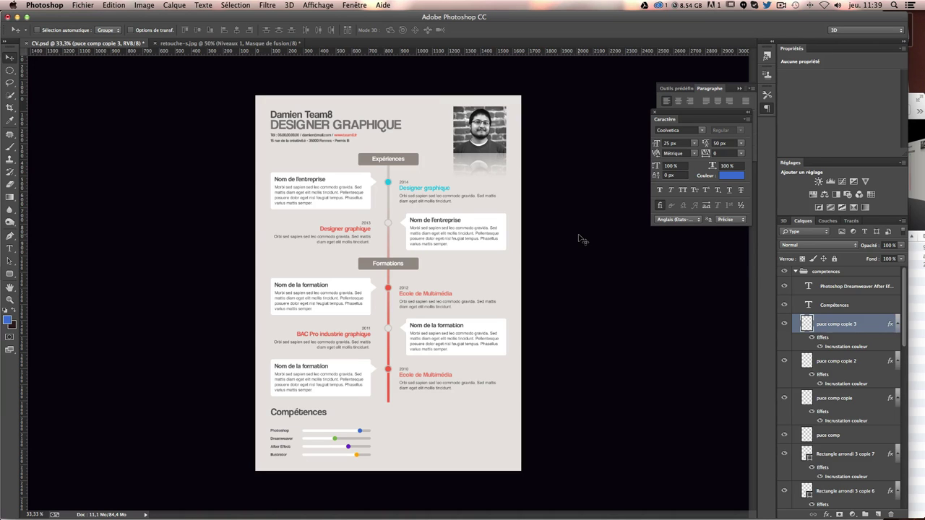
pyautogui.hotkey('ctrl', '+')
pyautogui.scroll(-5, 479, 345)
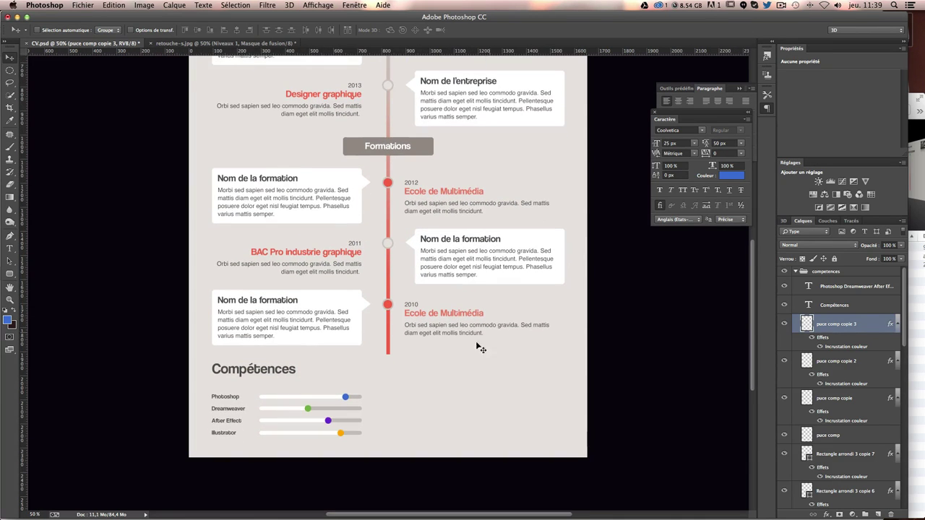
pyautogui.hotkey('ctrl', ';')
pyautogui.click(286, 369)
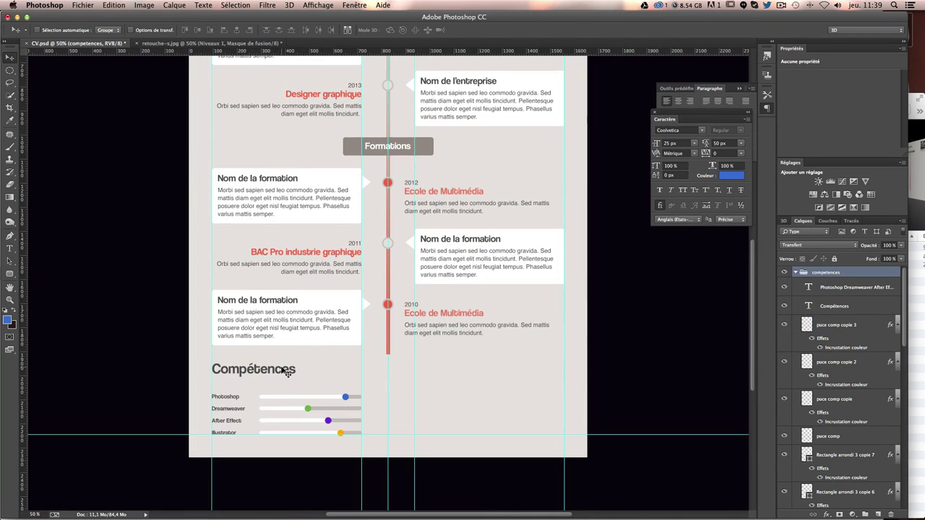
pyautogui.click(855, 315)
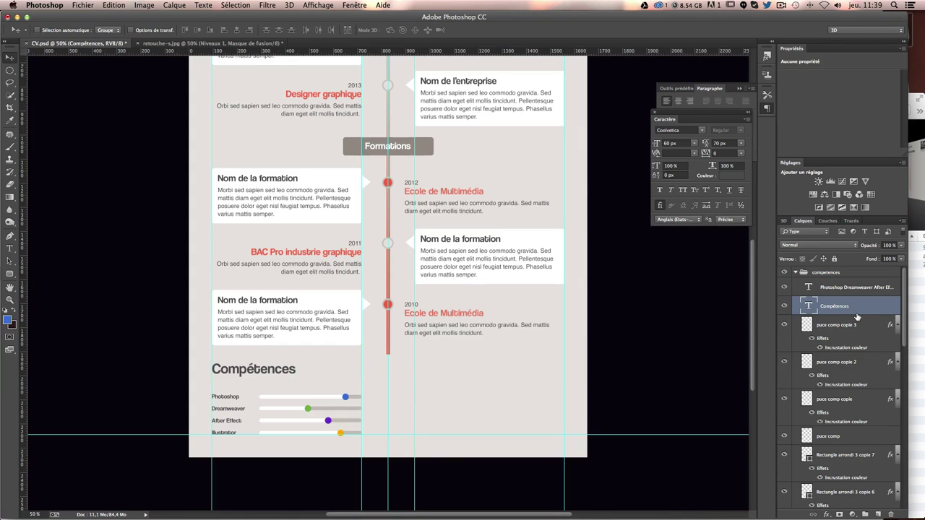
pyautogui.press('Down')
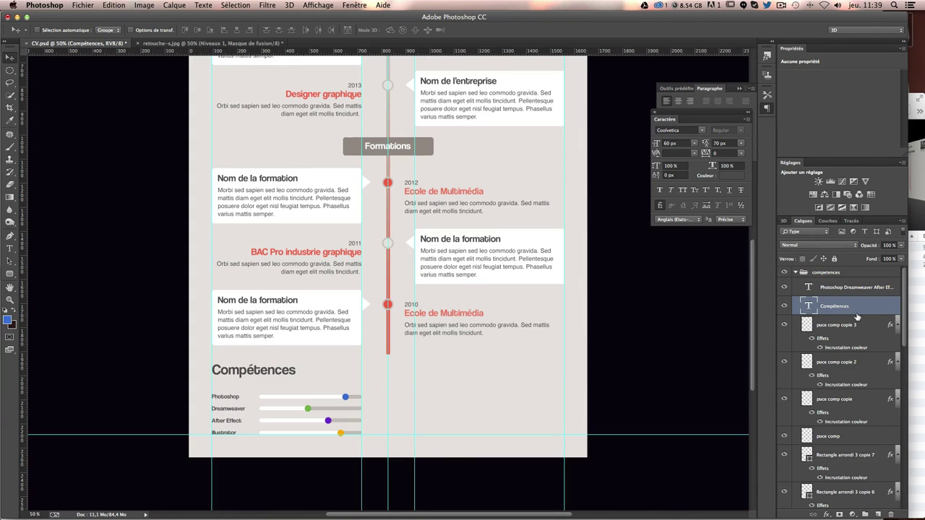
pyautogui.press('Down')
pyautogui.press('Down')
pyautogui.press('Down')
pyautogui.press('Down')
pyautogui.press('Down')
pyautogui.press('Down')
pyautogui.press('Down')
pyautogui.press('Down')
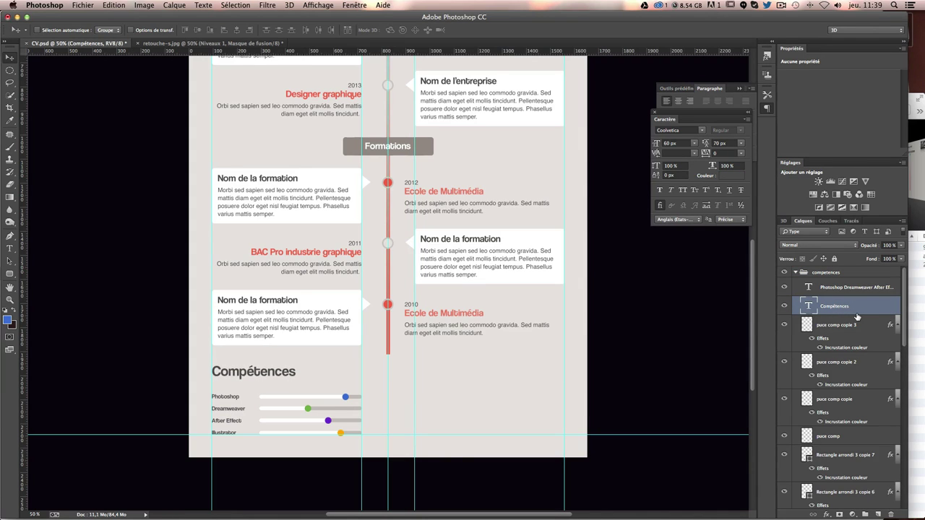
pyautogui.press('Down')
pyautogui.press('Down')
pyautogui.press('Down')
pyautogui.press('Down')
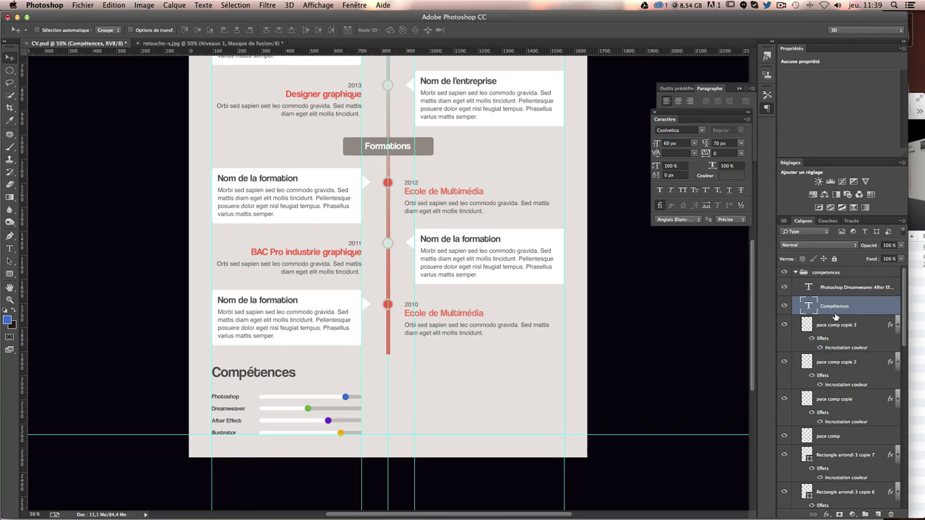
pyautogui.press('Up')
pyautogui.press('Up')
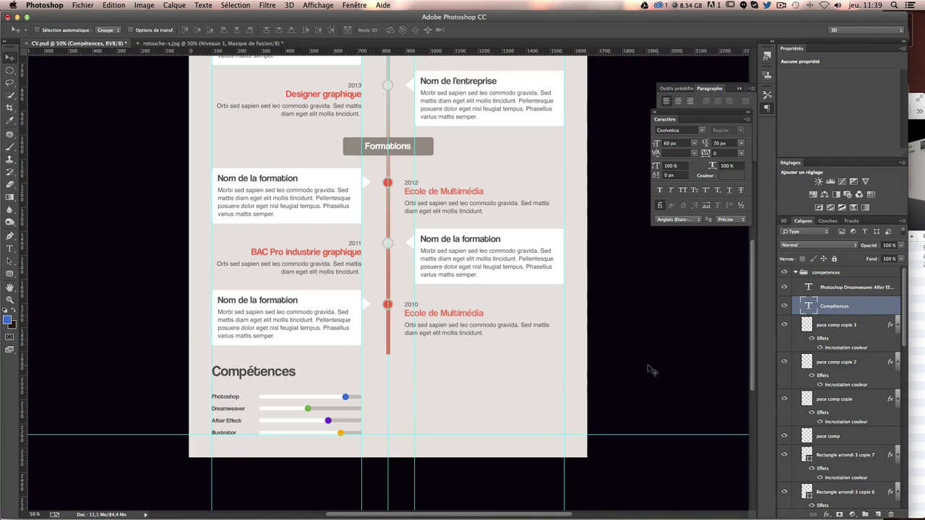
# Copy the Compétences heading into the right column and retype it as 'Mais aussi...'.
pyautogui.moveTo(263, 374); pyautogui.dragTo(464, 378)
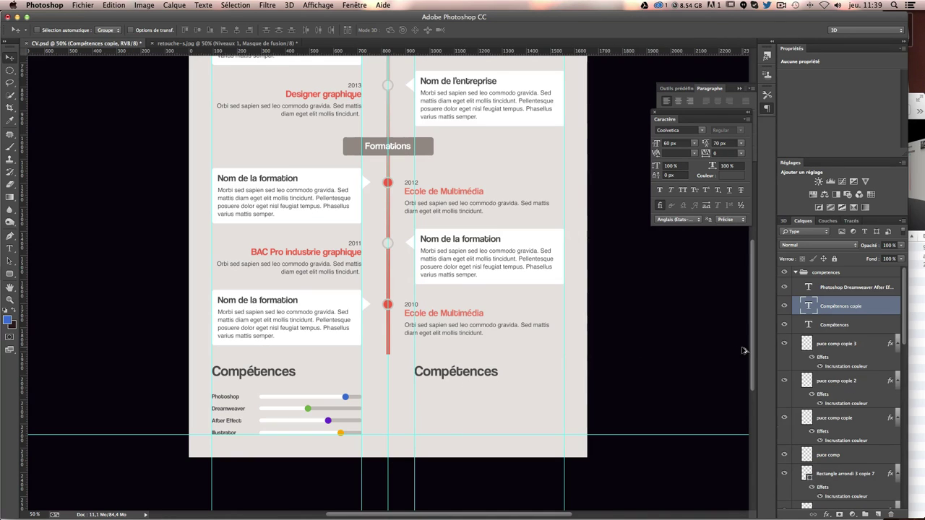
pyautogui.doubleClick(808, 306)
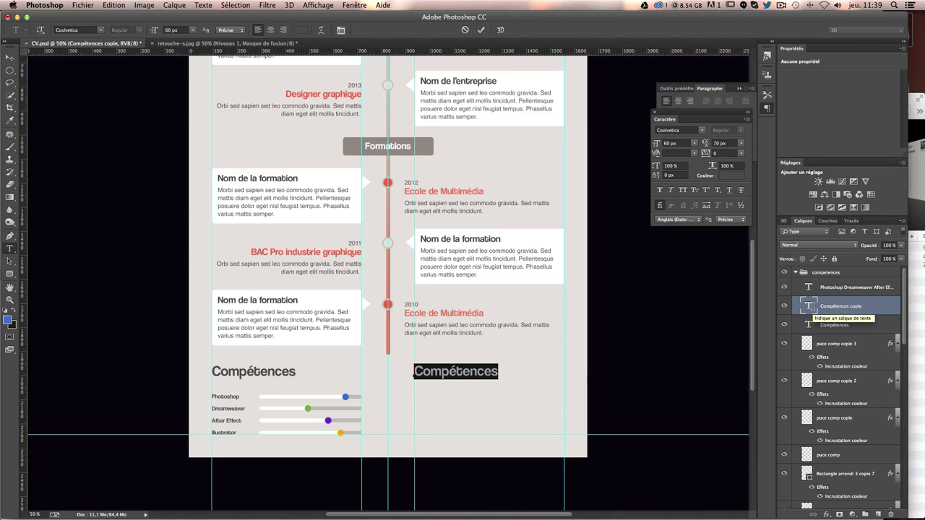
pyautogui.write('M')
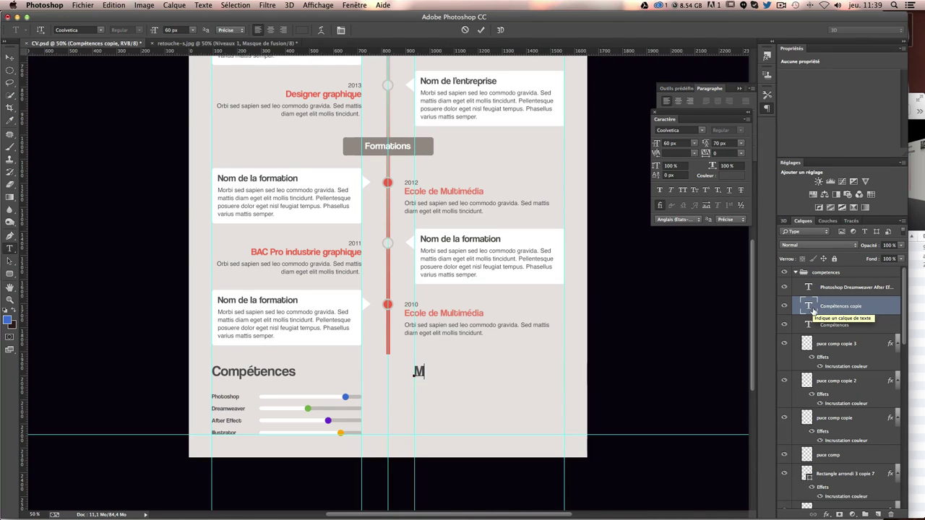
pyautogui.write('ais aussi')
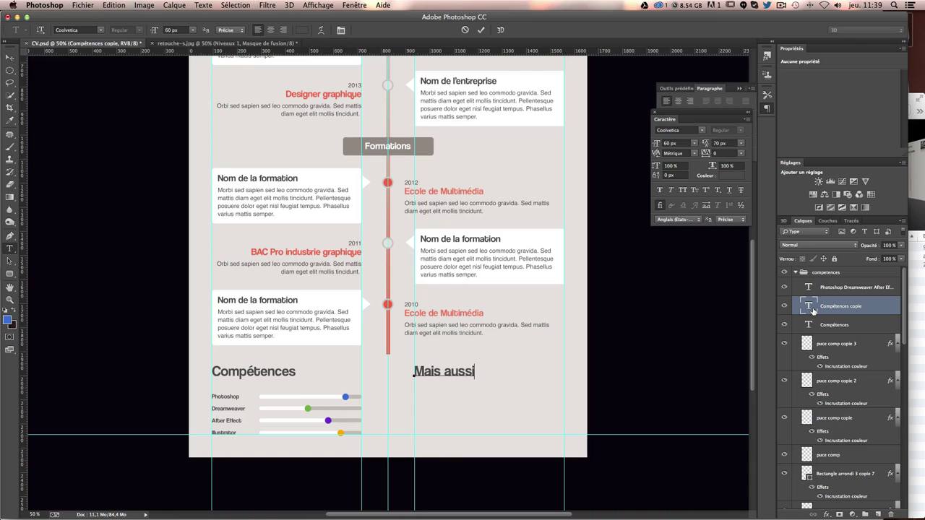
pyautogui.write('...')
pyautogui.click(9, 223)
pyautogui.click(9, 249)
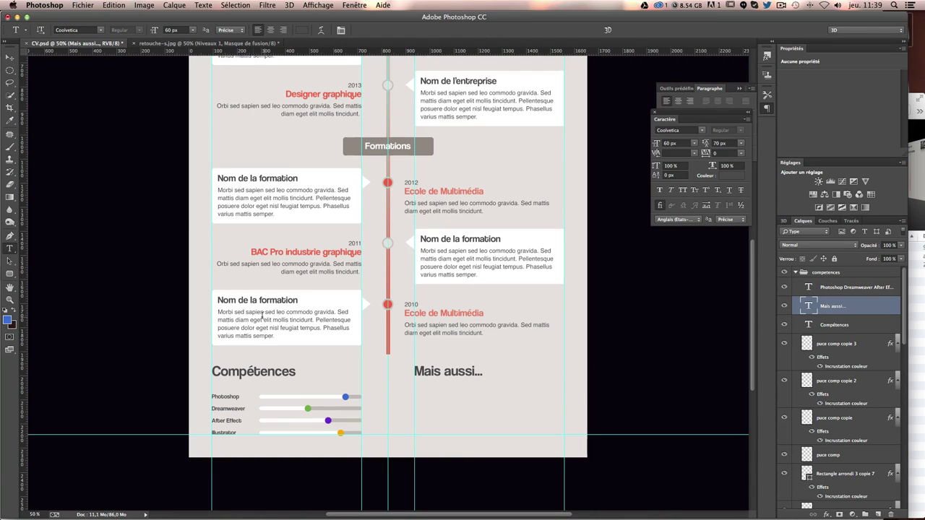
pyautogui.click(228, 311)
# Paste the formation lorem paragraph into a new text box under 'Mais aussi...'.
pyautogui.moveTo(217, 312); pyautogui.dragTo(275, 337)
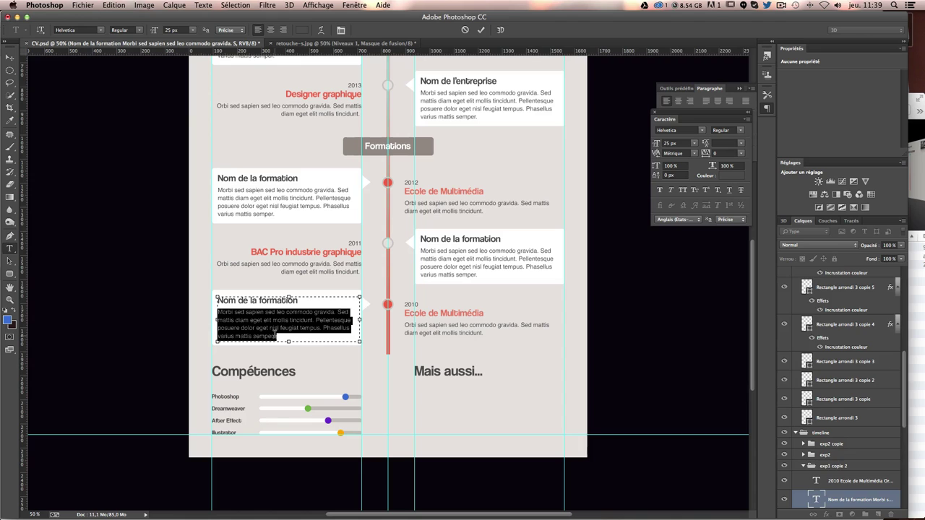
pyautogui.press('Escape')
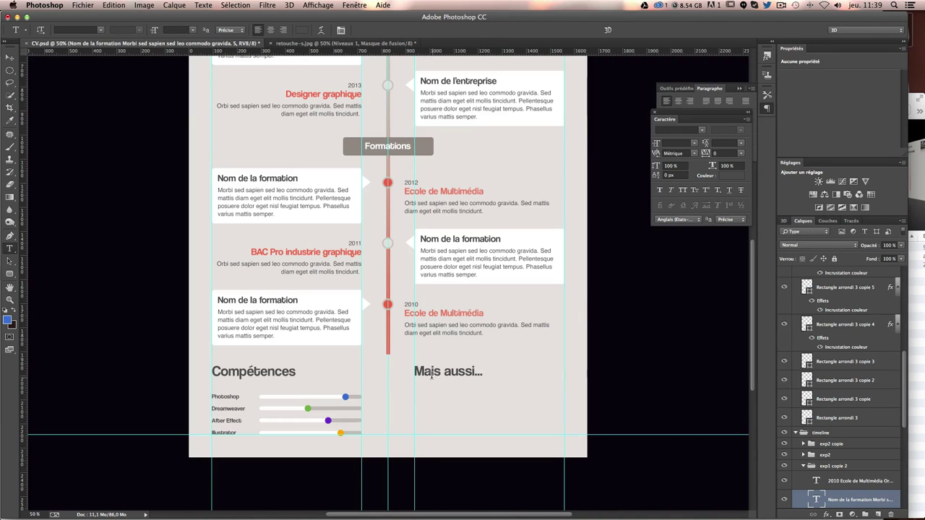
pyautogui.click(433, 384)
pyautogui.press('Escape')
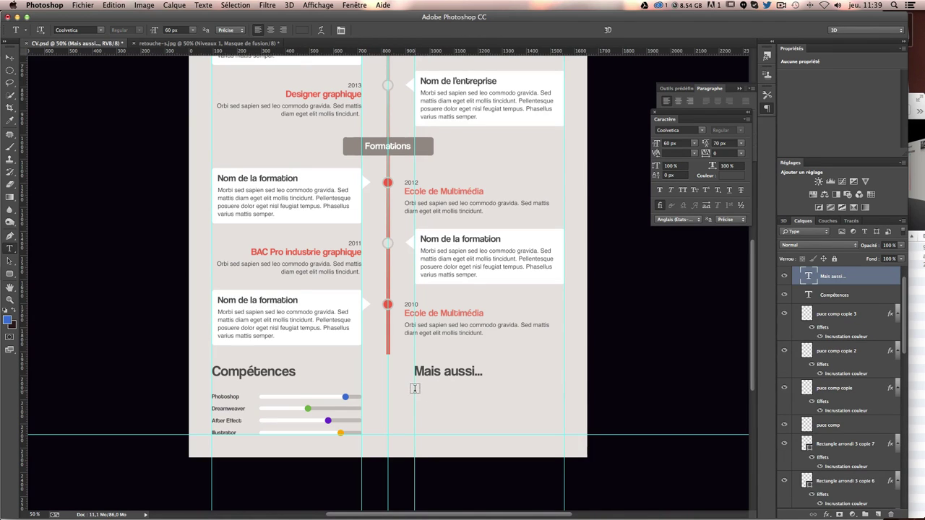
pyautogui.moveTo(415, 393); pyautogui.dragTo(564, 435)
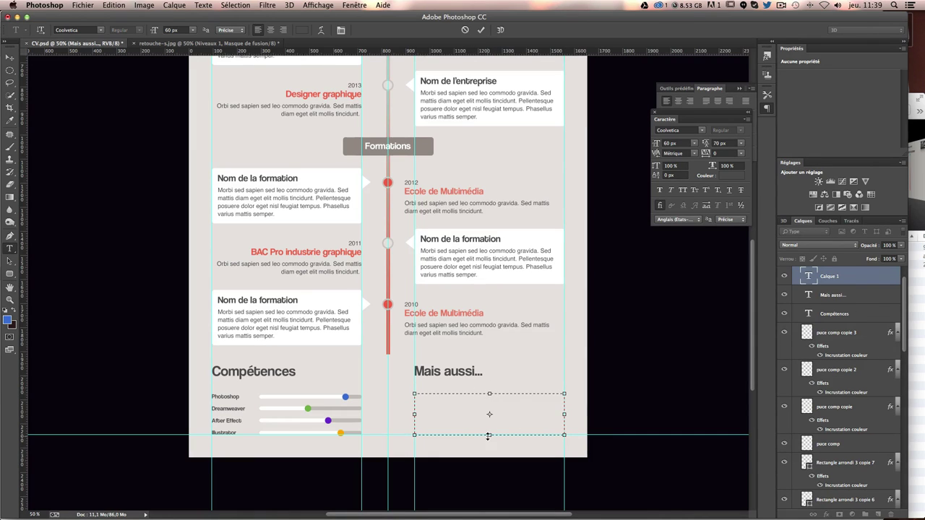
pyautogui.moveTo(489, 435); pyautogui.dragTo(489, 443)
pyautogui.hotkey('ctrl', 'v')
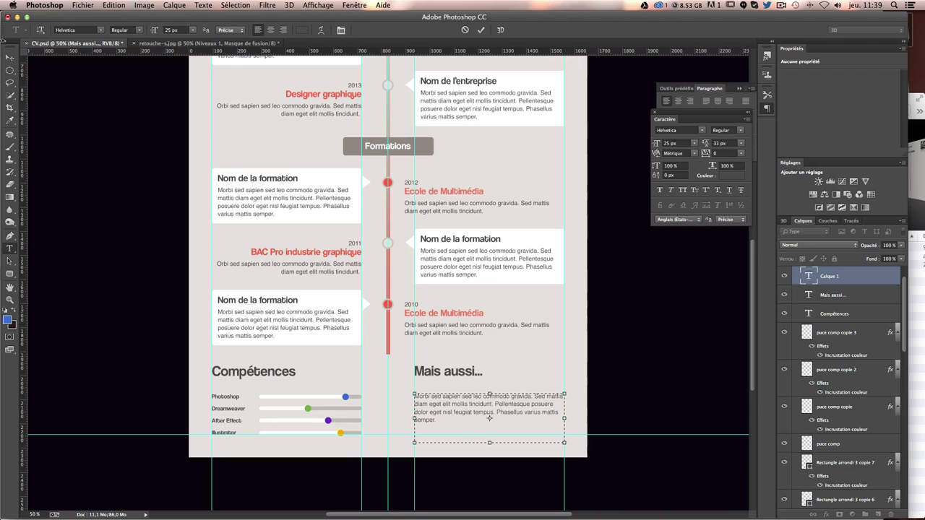
pyautogui.hotkey('ctrl', 'Return')
pyautogui.press('v')
pyautogui.moveTo(512, 316); pyautogui.dragTo(509, 314)
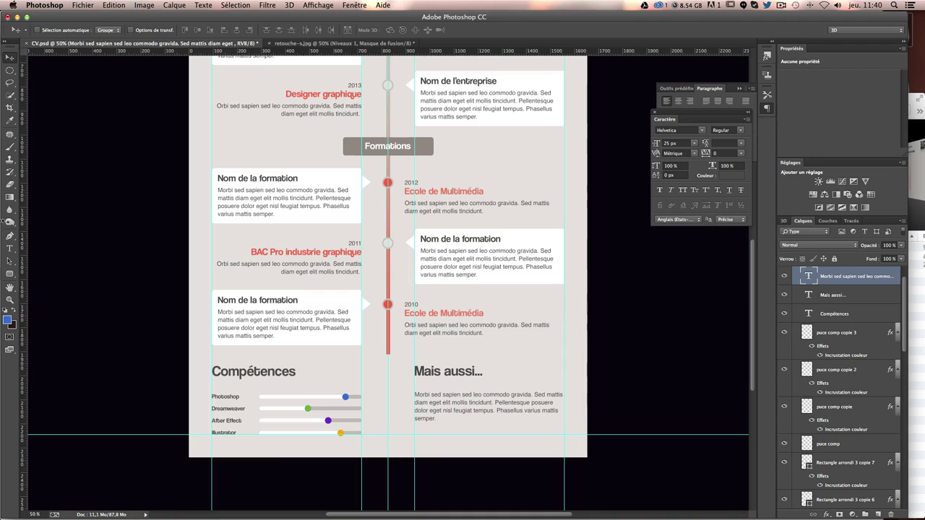
# Replace the paragraph's last sentence with the line 'Langues : Français, Anglais, Espagnol'.
pyautogui.press('t')
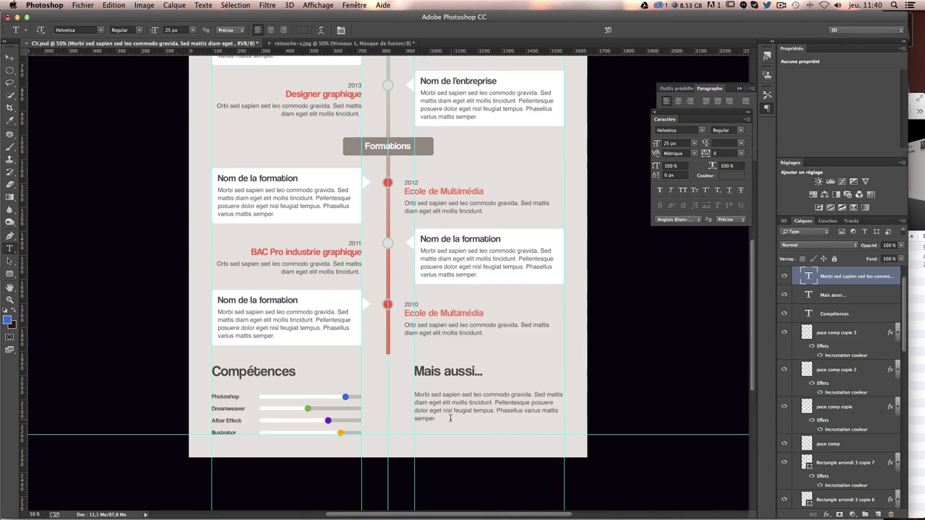
pyautogui.click(451, 418)
pyautogui.moveTo(494, 411); pyautogui.dragTo(514, 434)
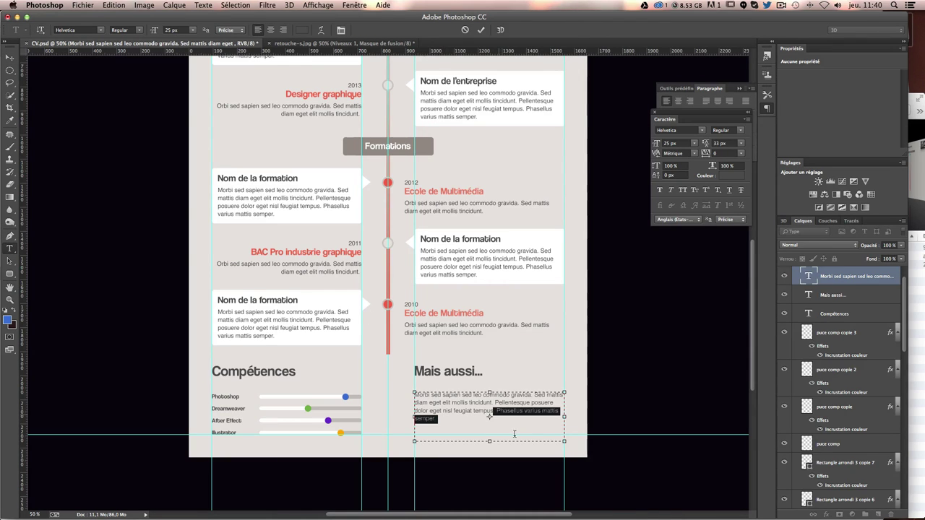
pyautogui.press('BackSpace')
pyautogui.write('Lan')
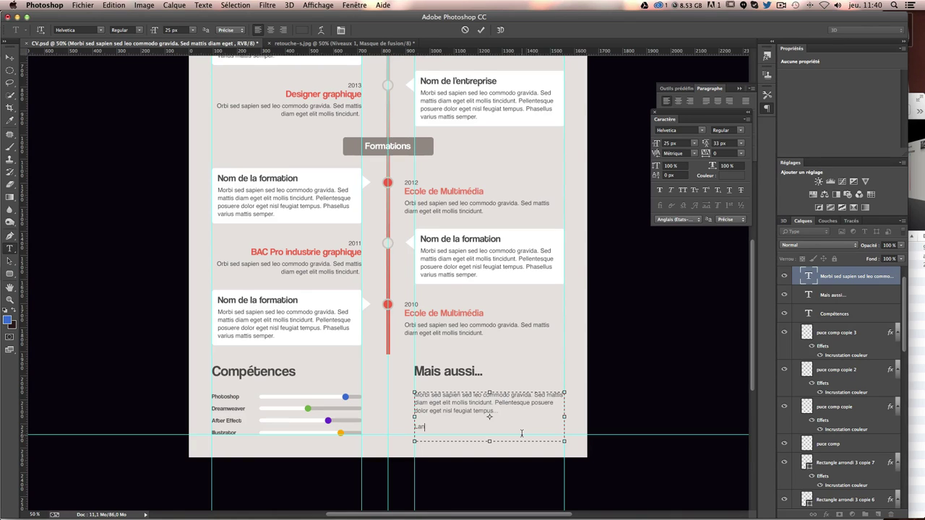
pyautogui.write('gue')
pyautogui.write(', Anglais, Espagnol')
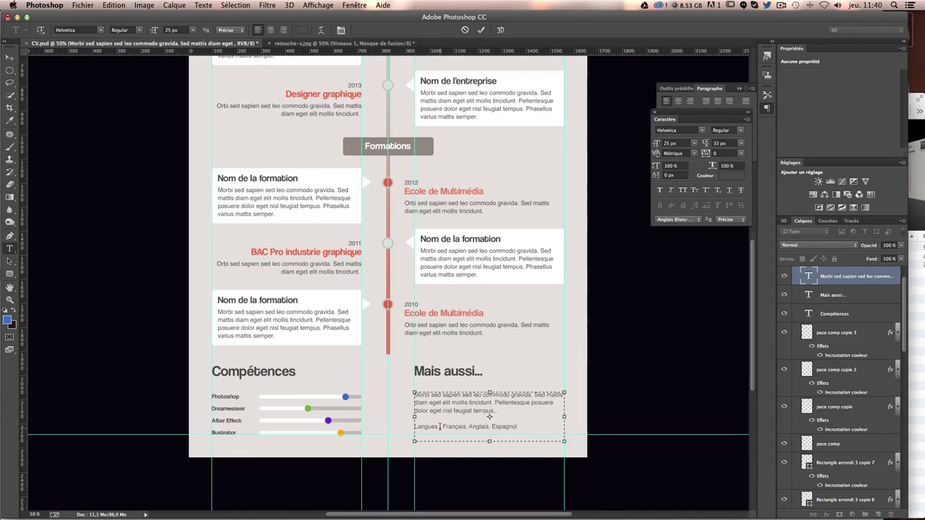
# Set the word 'Langues' to Coolvetica at 30 px and commit the text.
pyautogui.moveTo(441, 427); pyautogui.dragTo(371, 427)
pyautogui.click(670, 130)
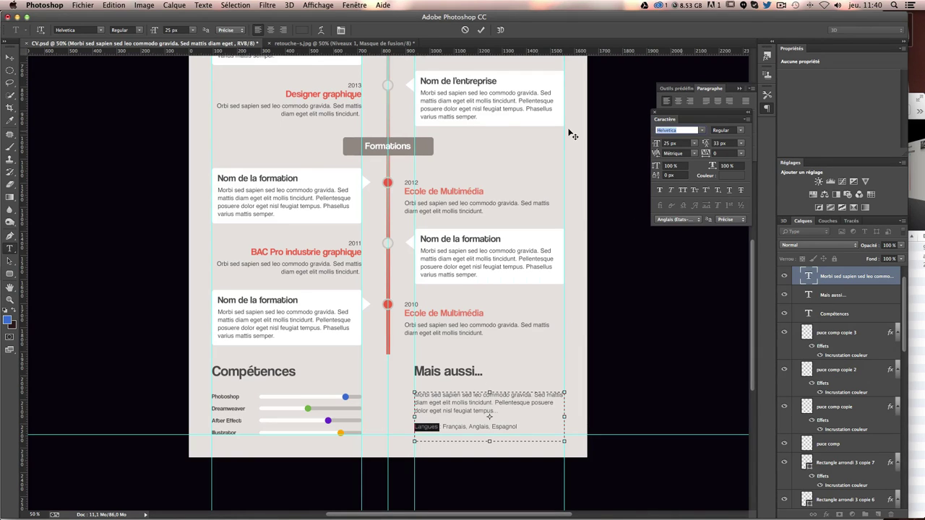
pyautogui.write('Coolvetica')
pyautogui.press('Return')
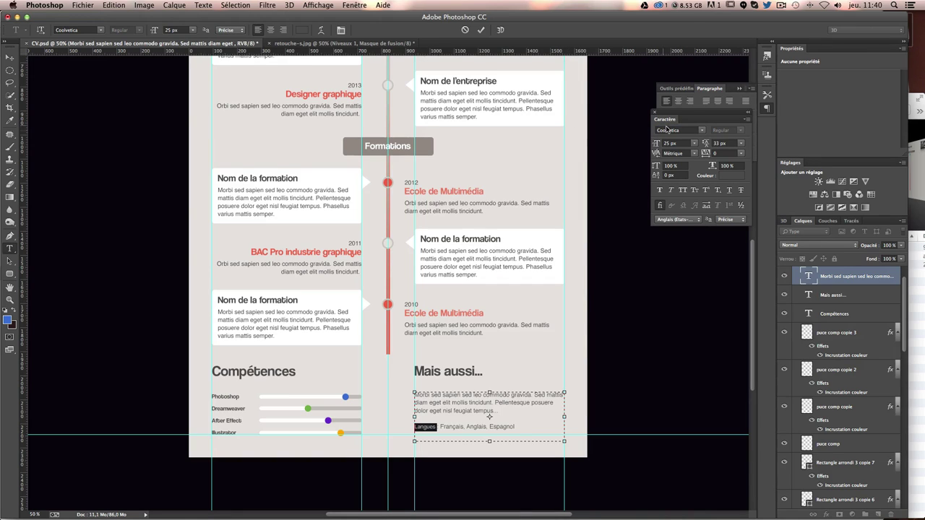
pyautogui.click(681, 143)
pyautogui.write('35')
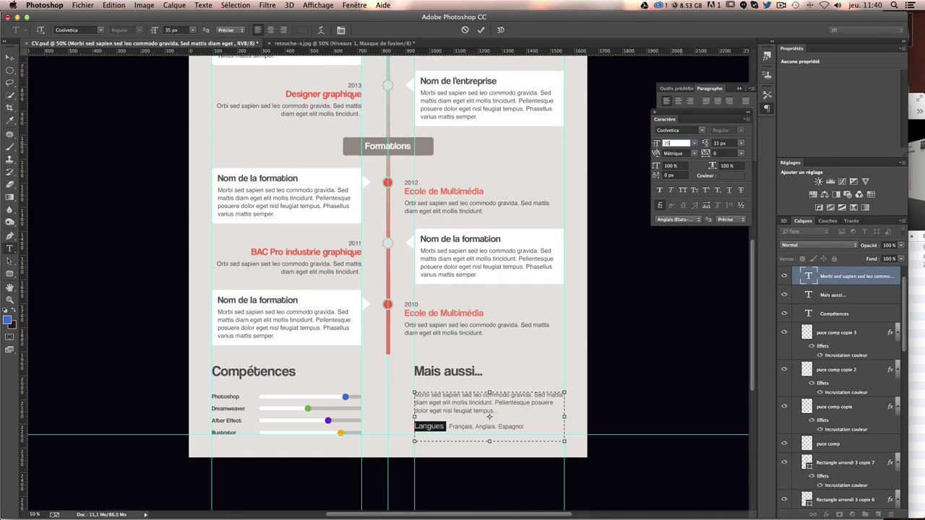
pyautogui.press('BackSpace')
pyautogui.write('0')
pyautogui.click(9, 57)
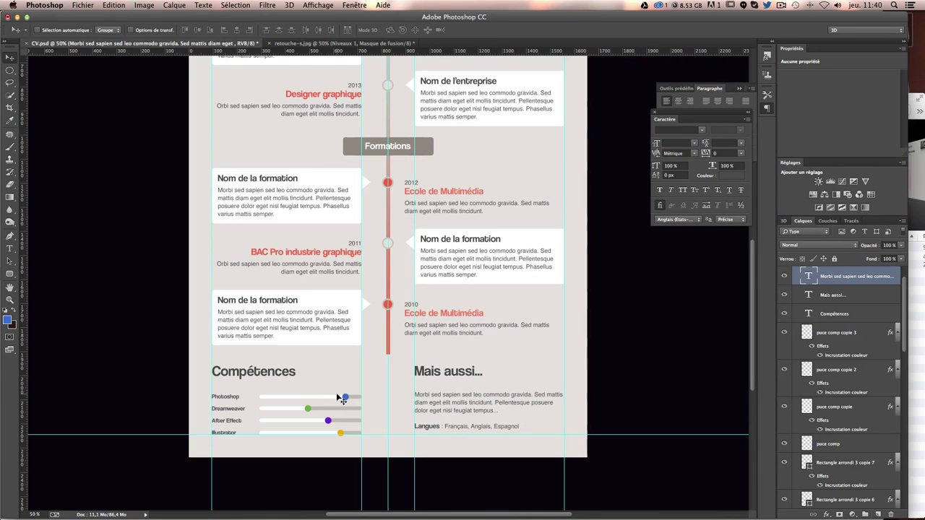
# Add a new layer above the skills list and set the foreground to dark grey #545454.
pyautogui.scroll(2, 313, 429)
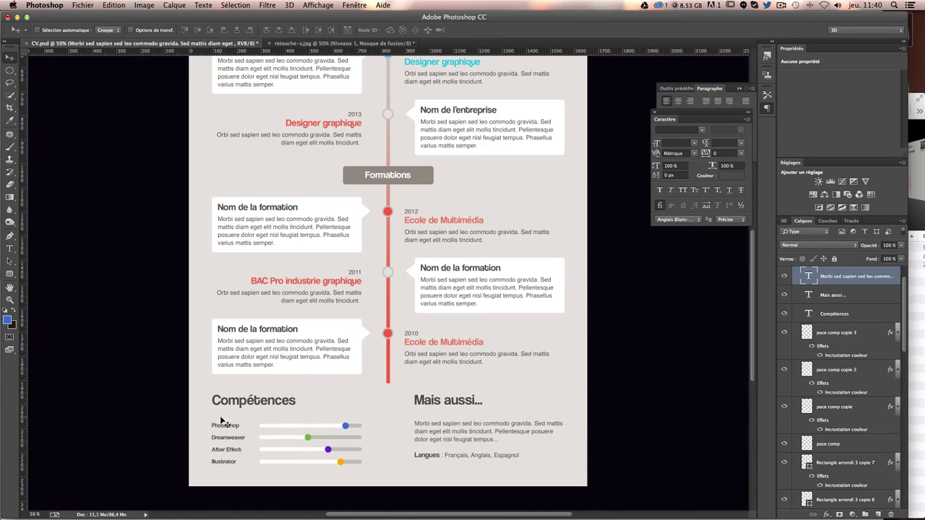
pyautogui.scroll(2, 870, 350)
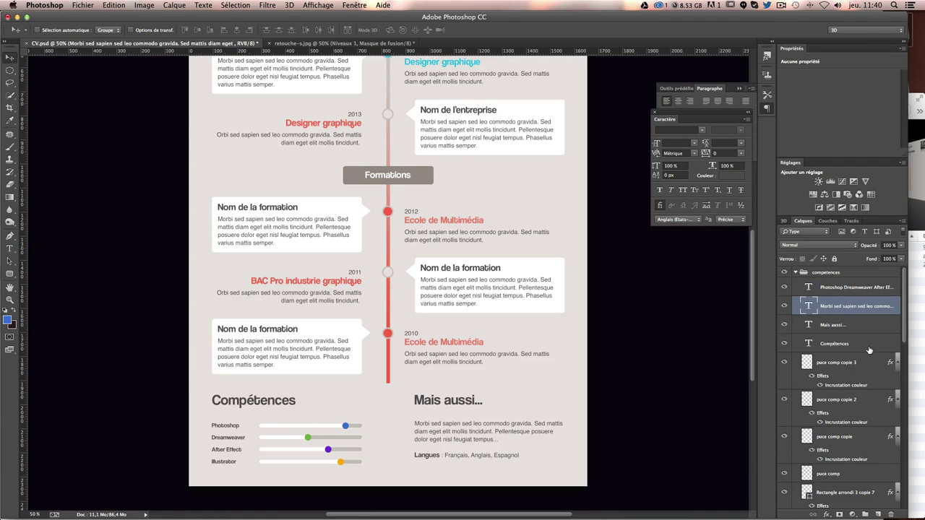
pyautogui.click(837, 289)
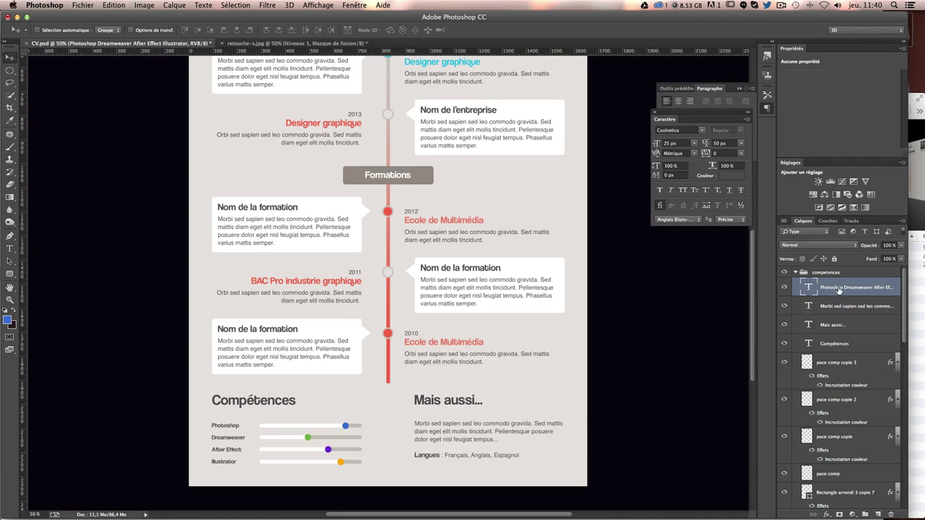
pyautogui.click(879, 514)
pyautogui.click(9, 70)
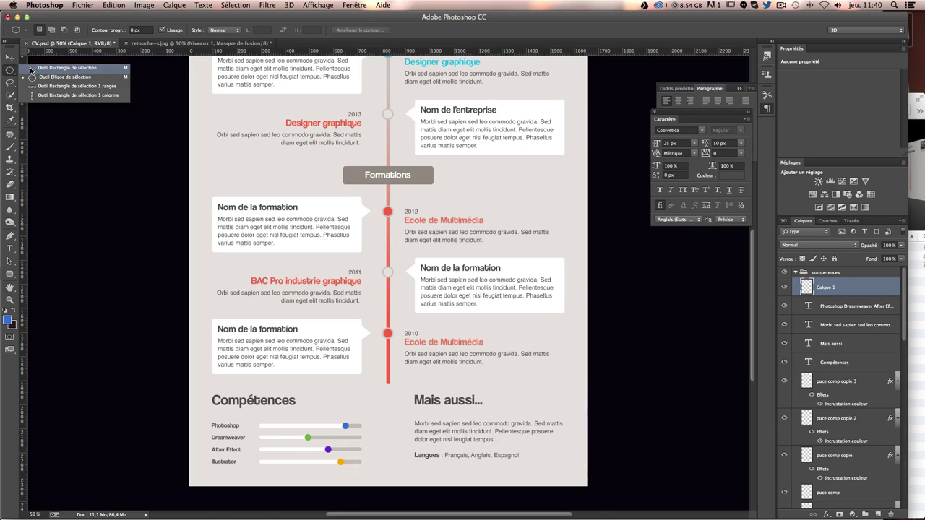
pyautogui.click(9, 320)
pyautogui.click(213, 306)
pyautogui.write('545454')
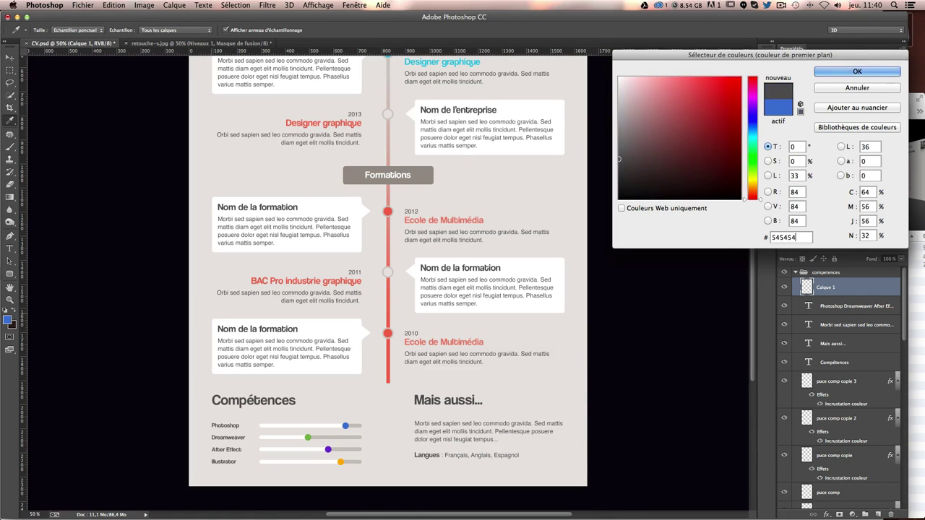
pyautogui.press('Return')
# Stroke a thin strip selection under Compétences to draw a dark divider line.
pyautogui.hotkey('ctrl', ';')
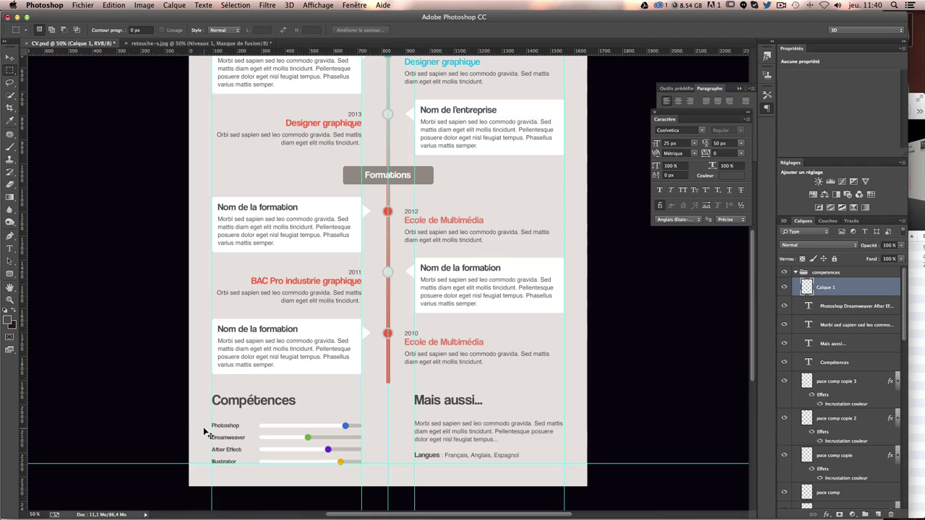
pyautogui.moveTo(211, 410); pyautogui.dragTo(363, 410)
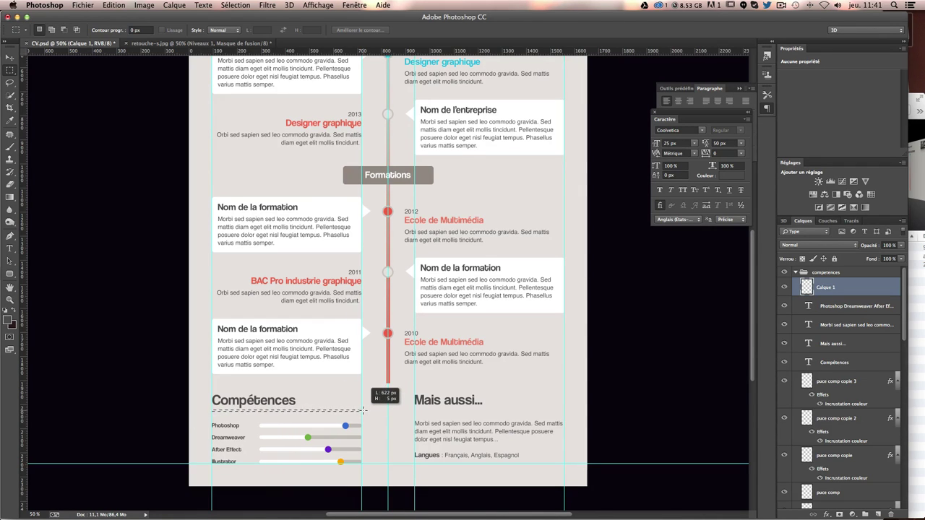
pyautogui.moveTo(363, 412); pyautogui.dragTo(363, 413)
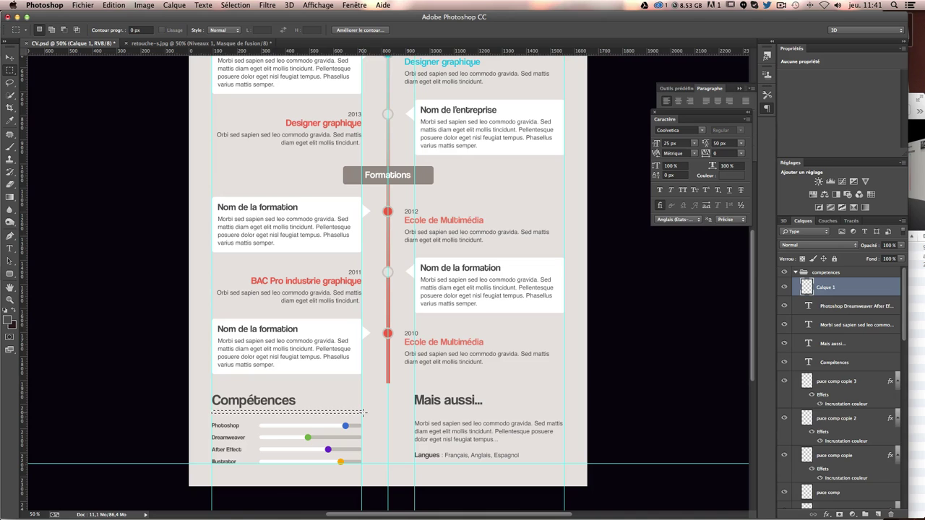
pyautogui.hotkey('ctrl', 'alt', 's')
pyautogui.press('Return')
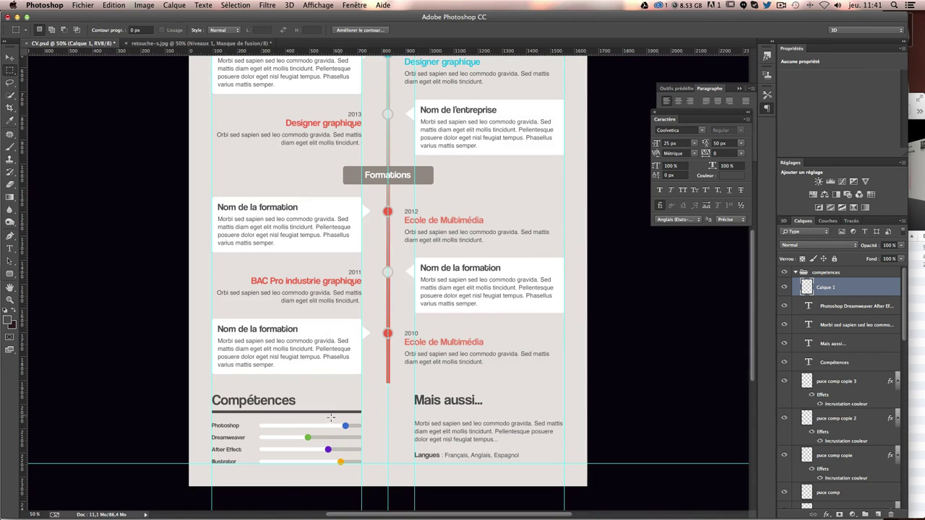
pyautogui.hotkey('ctrl', 'd')
# Make and clear trial selections around the skills rows while zooming and panning.
pyautogui.moveTo(210, 413); pyautogui.dragTo(421, 438)
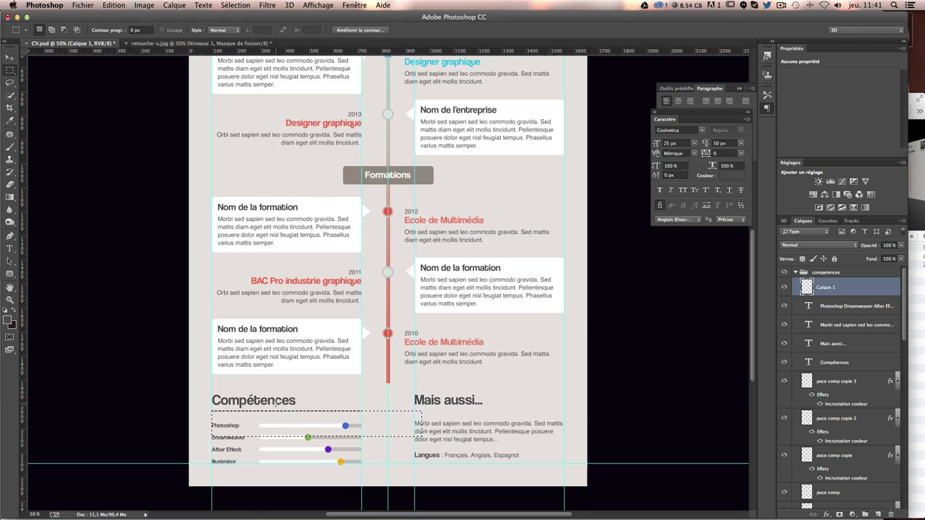
pyautogui.click(286, 382)
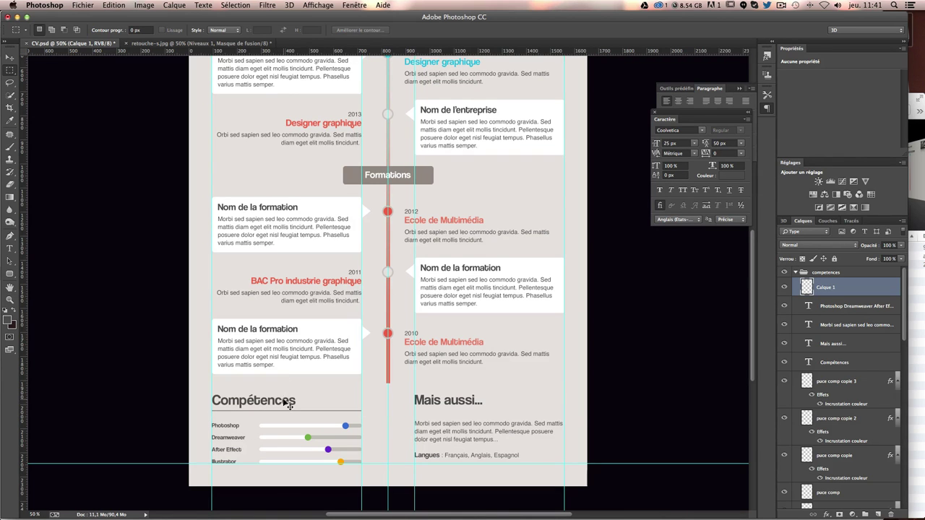
pyautogui.hotkey('ctrl', '+')
pyautogui.hotkey('ctrl', '+')
pyautogui.scroll(-2, 283, 399)
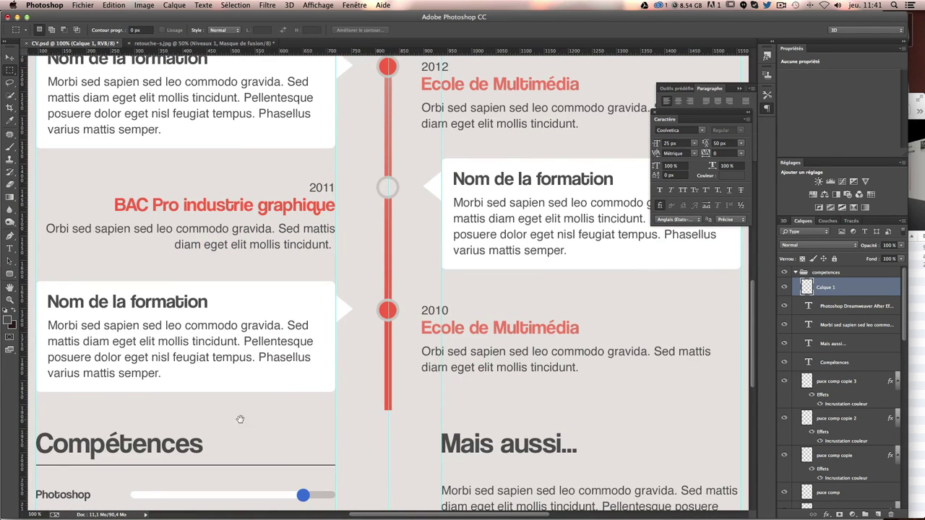
pyautogui.moveTo(240, 419); pyautogui.dragTo(418, 340)
pyautogui.moveTo(532, 449); pyautogui.dragTo(77, 392)
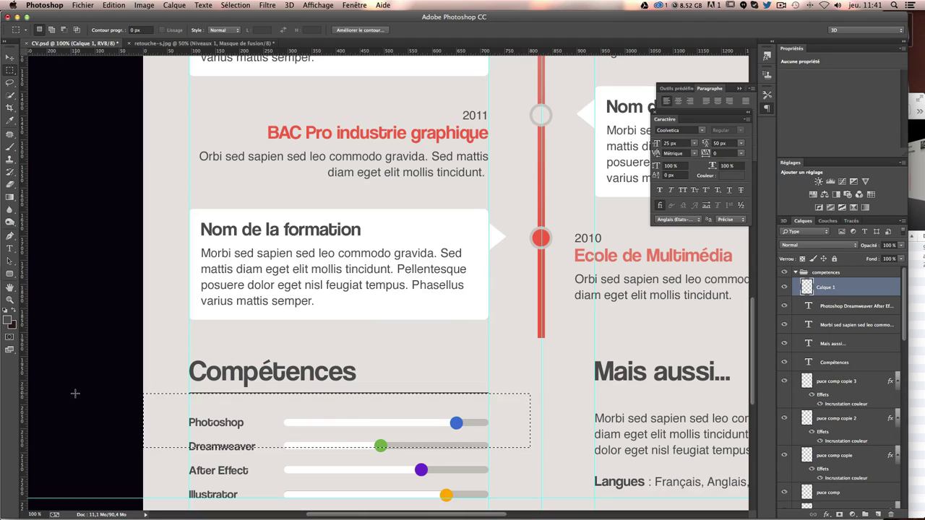
pyautogui.click(110, 385)
pyautogui.click(299, 329)
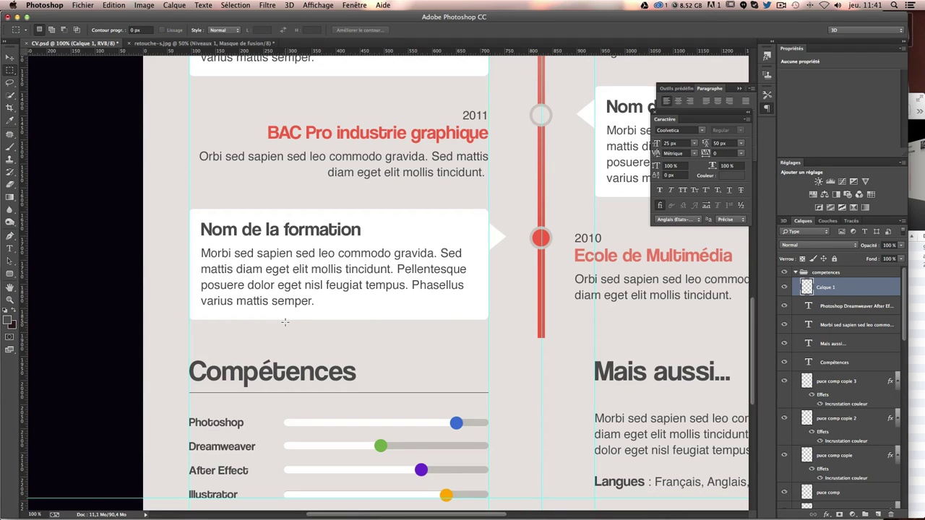
pyautogui.press('super+minus')
pyautogui.press('super+minus')
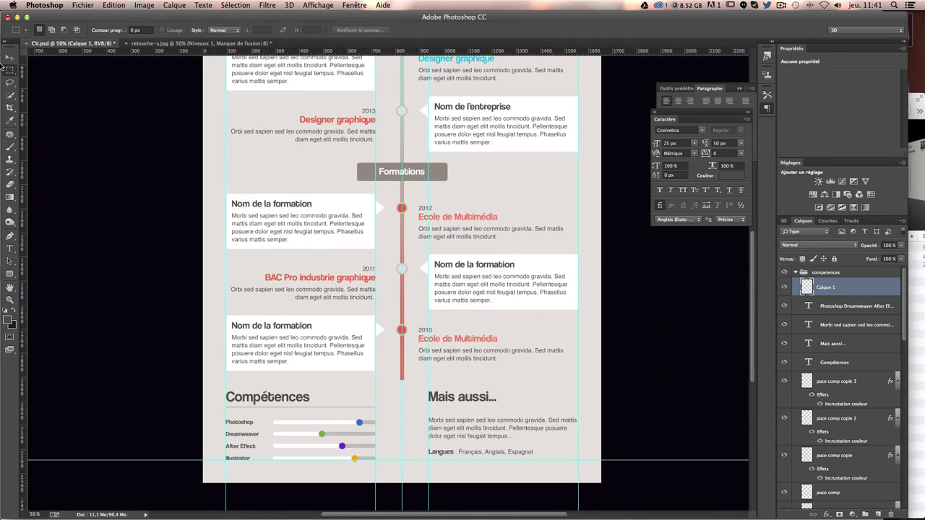
# Position the Compétences underline and Alt-drag a copy under 'Mais aussi...'.
pyautogui.click(11, 57)
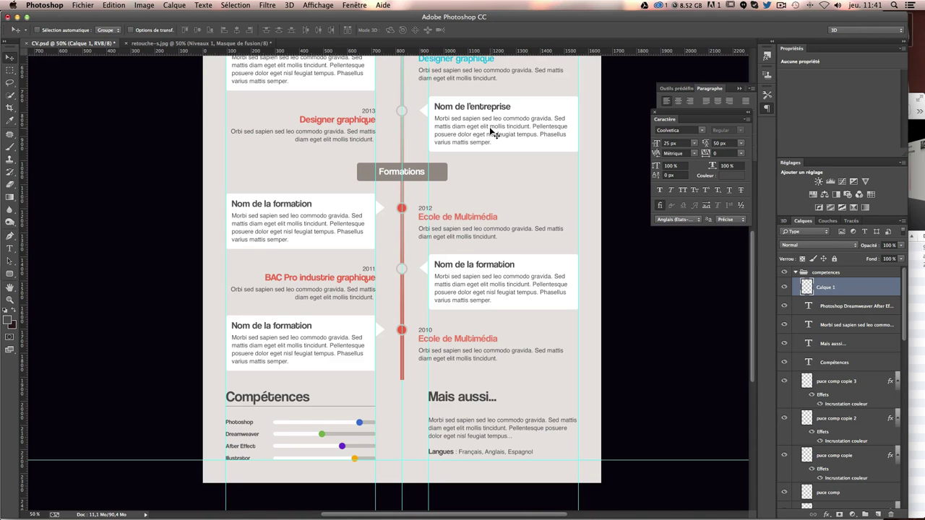
pyautogui.press('Up')
pyautogui.press('Up')
pyautogui.press('Up')
pyautogui.press('Up')
pyautogui.press('Up')
pyautogui.press('Up')
pyautogui.press('Up')
pyautogui.press('super+plus')
pyautogui.press('super+minus')
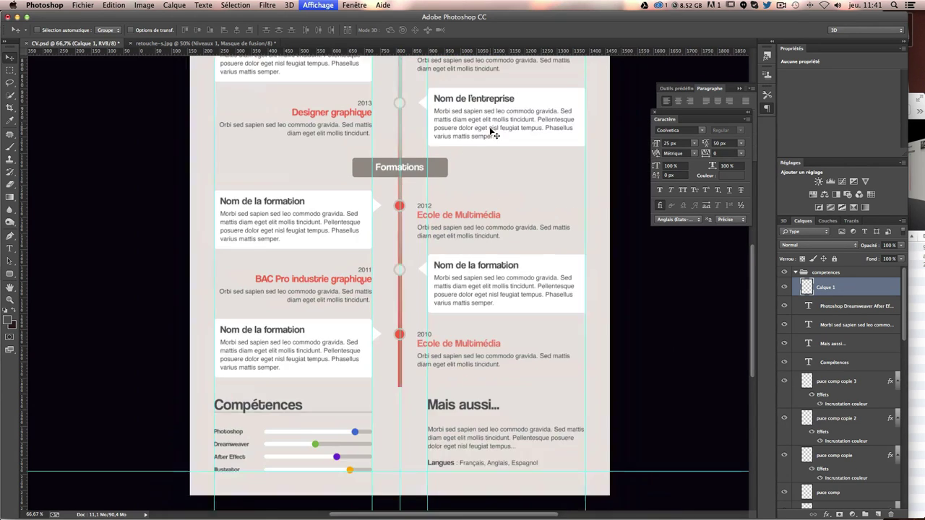
pyautogui.scroll(-1, 431, 195)
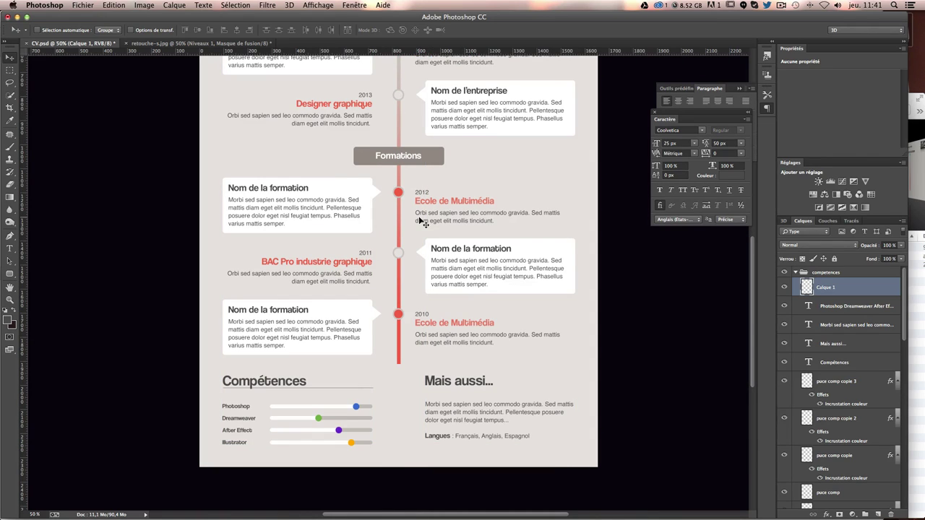
pyautogui.hotkey('shift', 'Down')
pyautogui.press('Down')
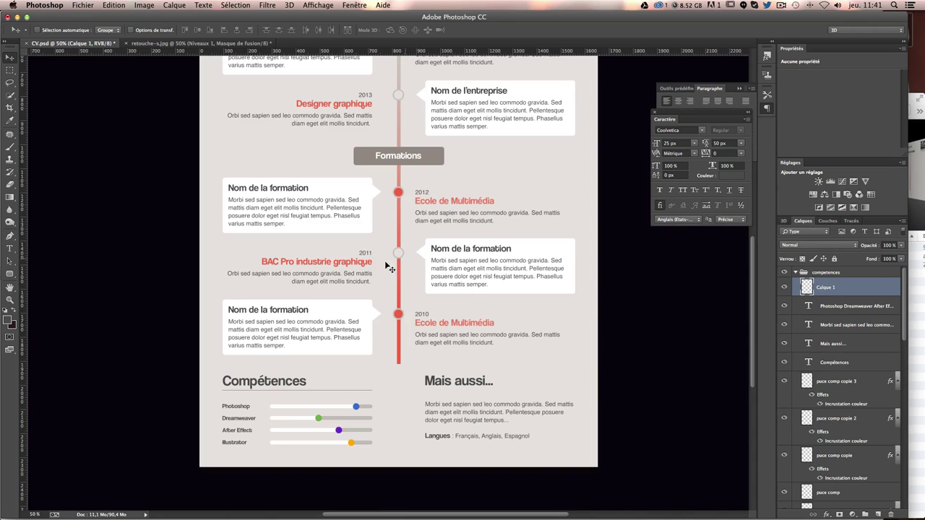
pyautogui.moveTo(316, 367); pyautogui.dragTo(518, 385)
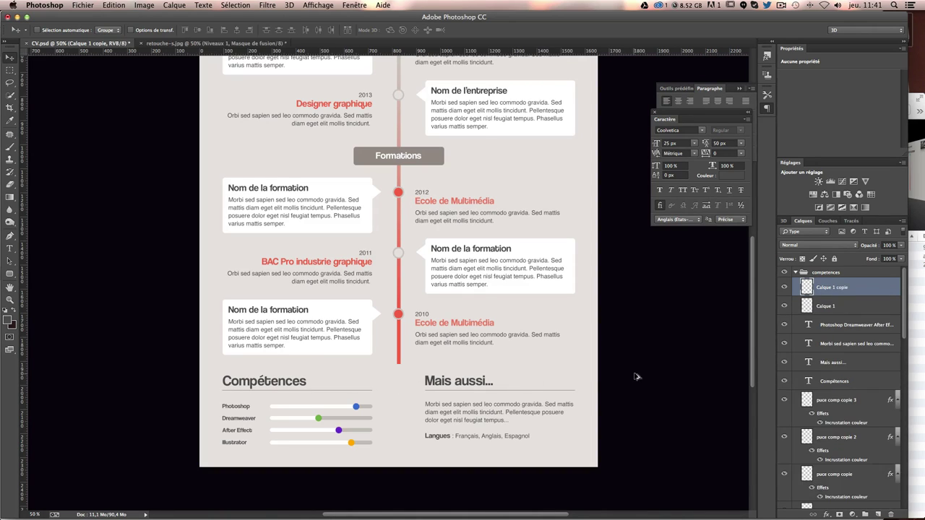
pyautogui.hotkey('ctrl', '-')
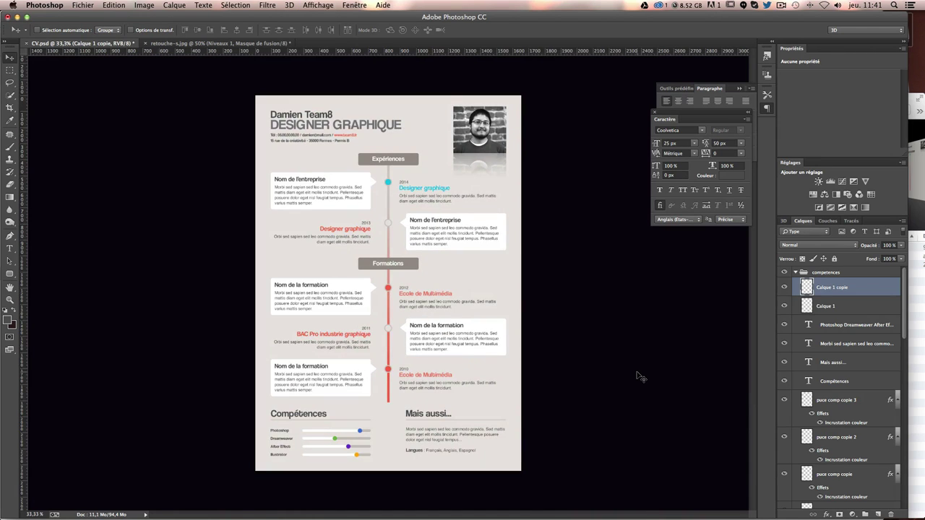
# Scroll the Layers panel to target Calque 0 and open the Filtre menu.
pyautogui.hotkey('ctrl', '+')
pyautogui.hotkey('ctrl', '-')
pyautogui.scroll(-5, 825, 430)
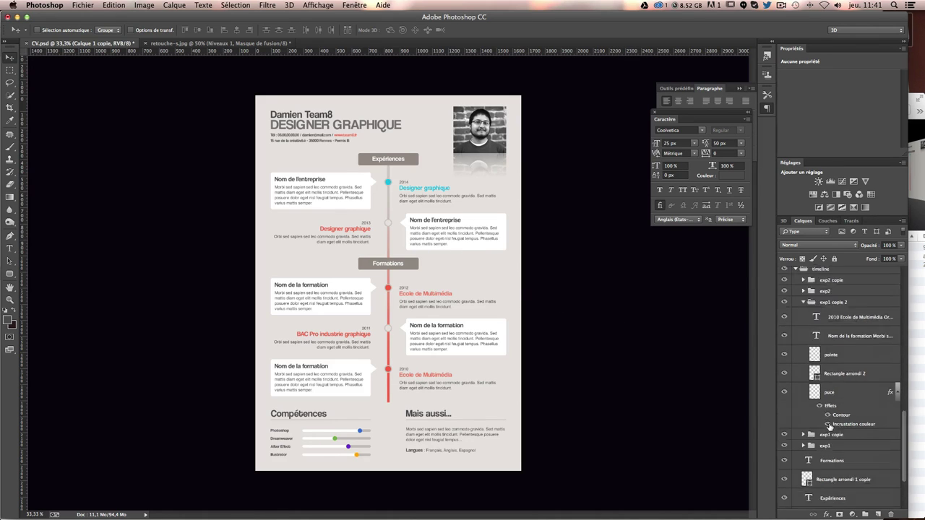
pyautogui.scroll(-5, 832, 430)
pyautogui.click(841, 503)
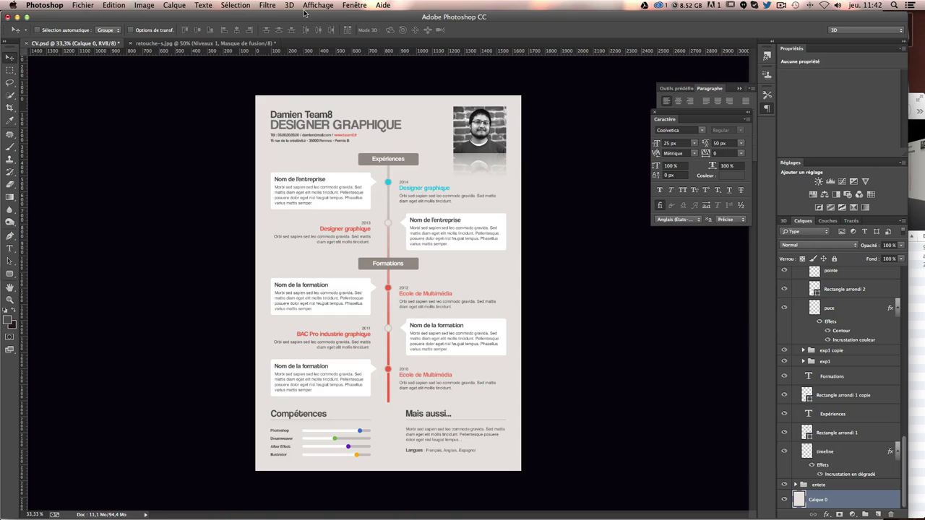
pyautogui.click(273, 5)
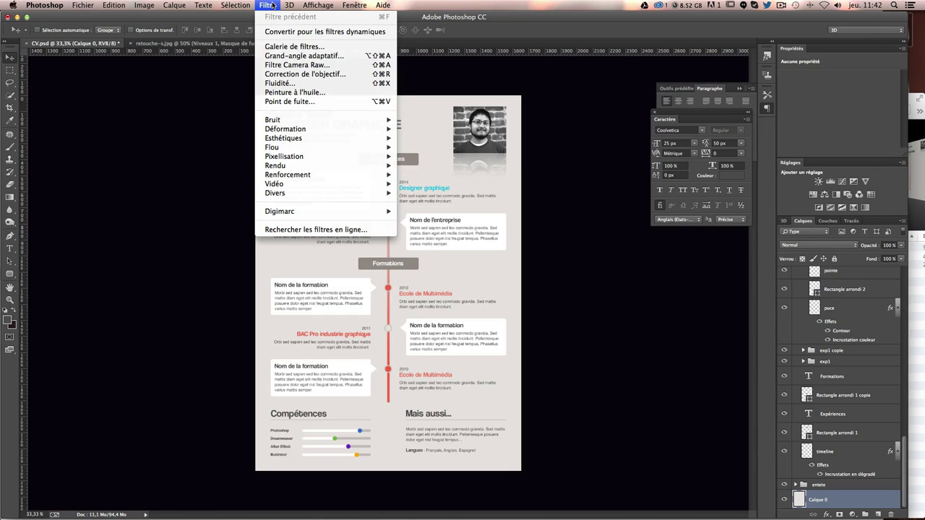
# Apply a Correction de l'objectif vignette of Quantité -25 and Milieu +10, then undo-toggle to compare.
pyautogui.click(305, 74)
pyautogui.click(835, 65)
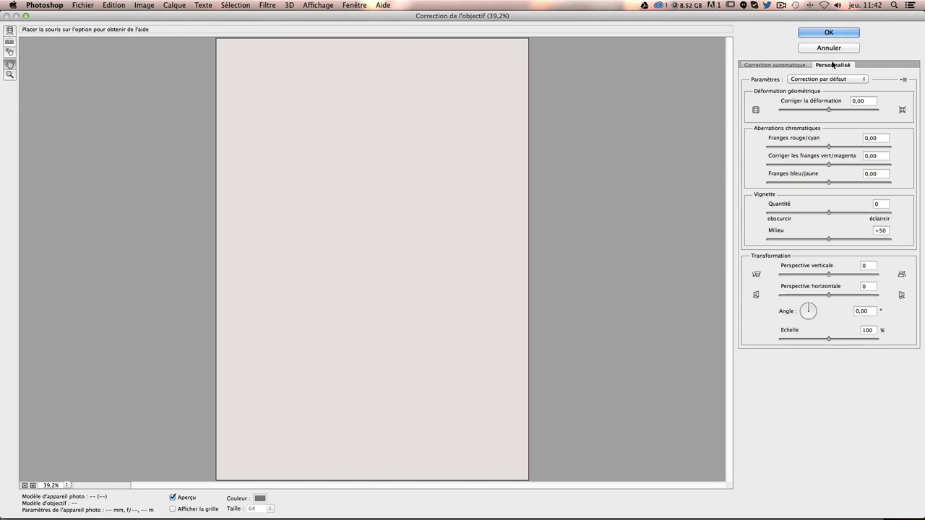
pyautogui.moveTo(829, 213); pyautogui.dragTo(807, 213)
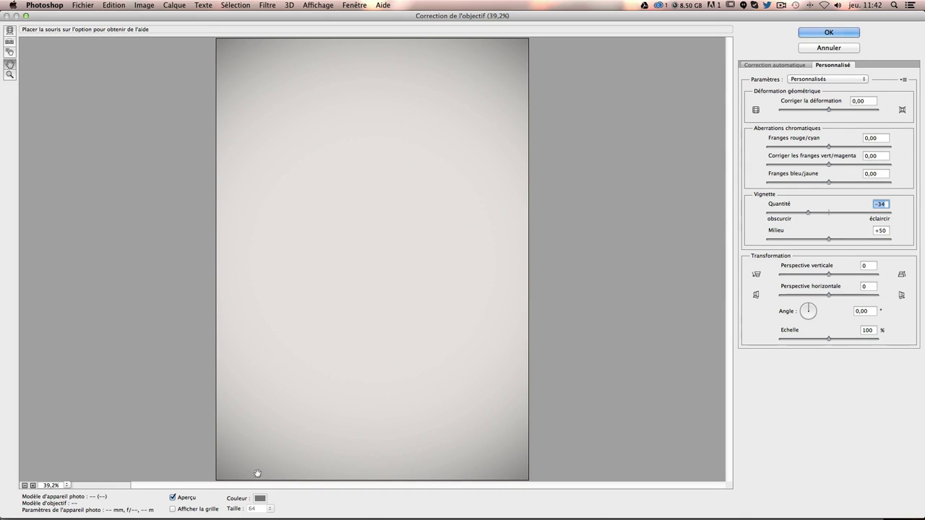
pyautogui.moveTo(804, 238)
pyautogui.mouseDown()
pyautogui.moveTo(814, 213)
pyautogui.moveTo(777, 239)
pyautogui.mouseUp()
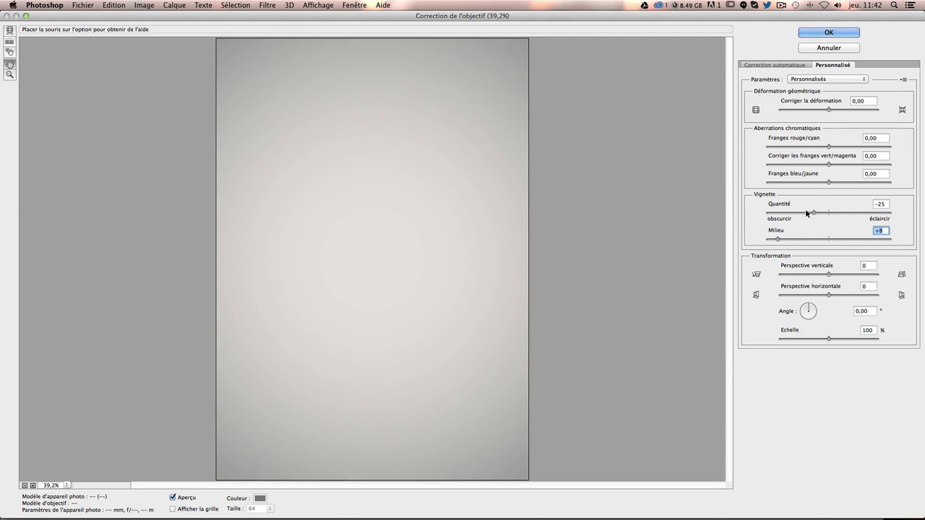
pyautogui.moveTo(812, 213); pyautogui.dragTo(816, 212)
pyautogui.moveTo(778, 239); pyautogui.dragTo(795, 240)
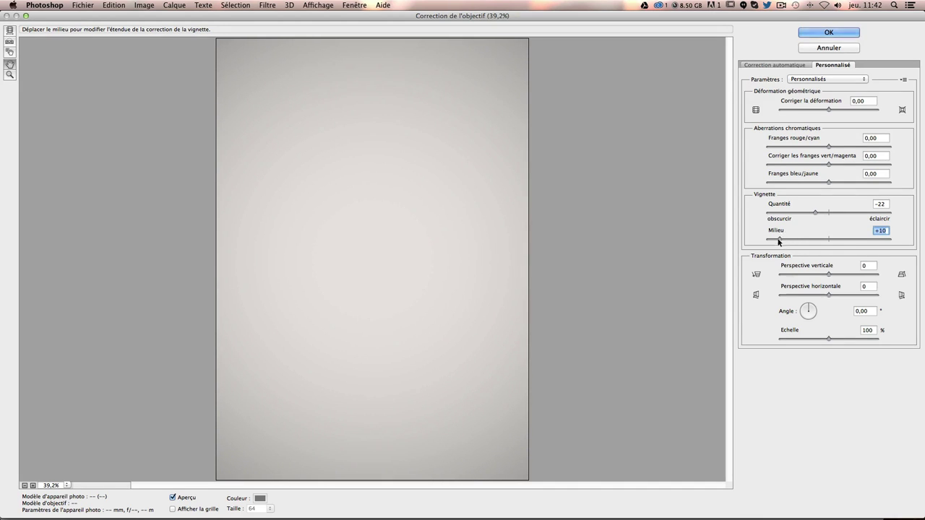
pyautogui.hotkey('shift', 'Tab')
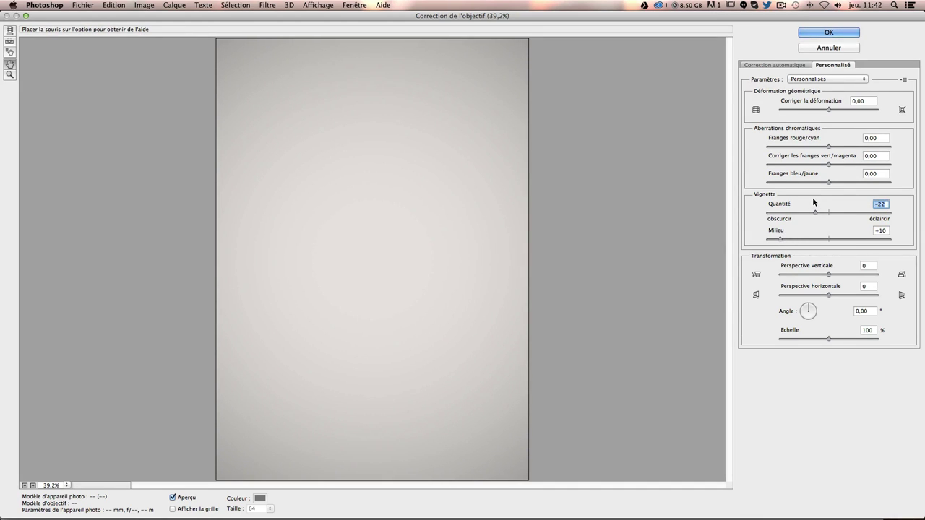
pyautogui.write('-25')
pyautogui.press('Tab')
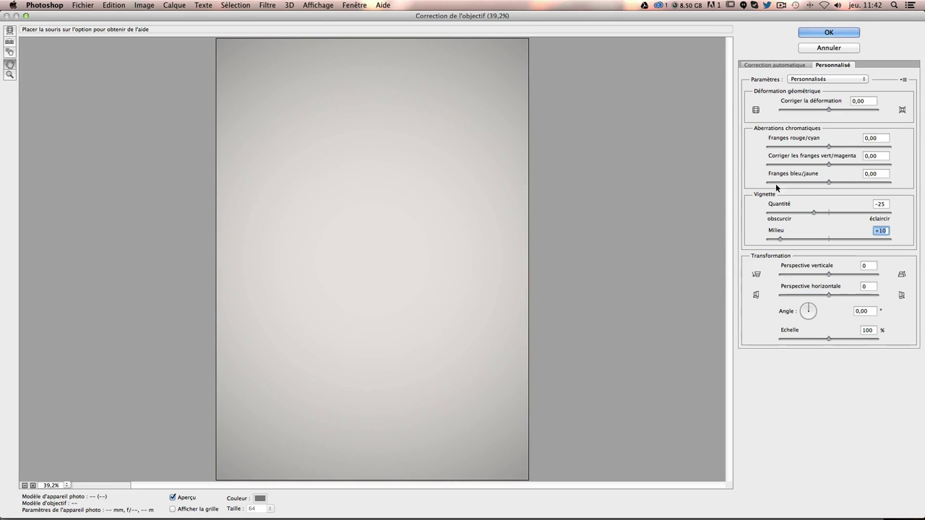
pyautogui.click(810, 33)
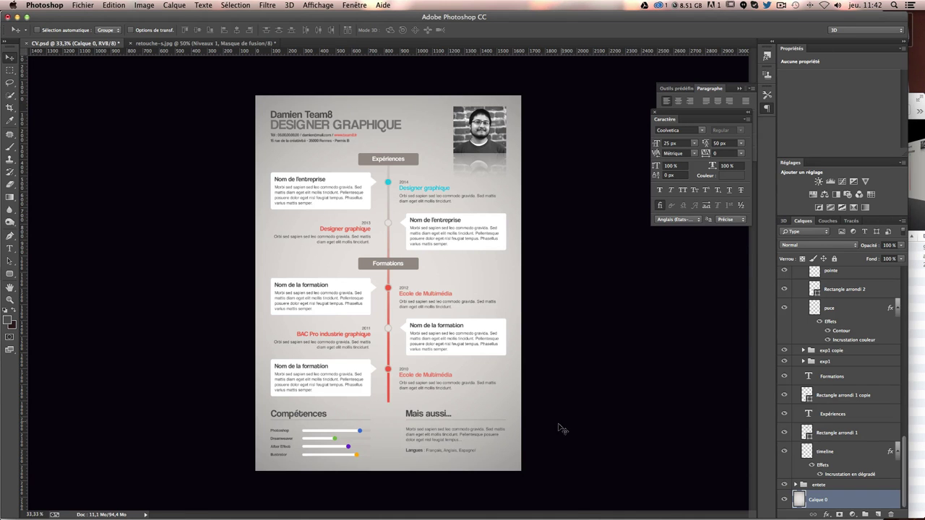
pyautogui.hotkey('ctrl', 'z')
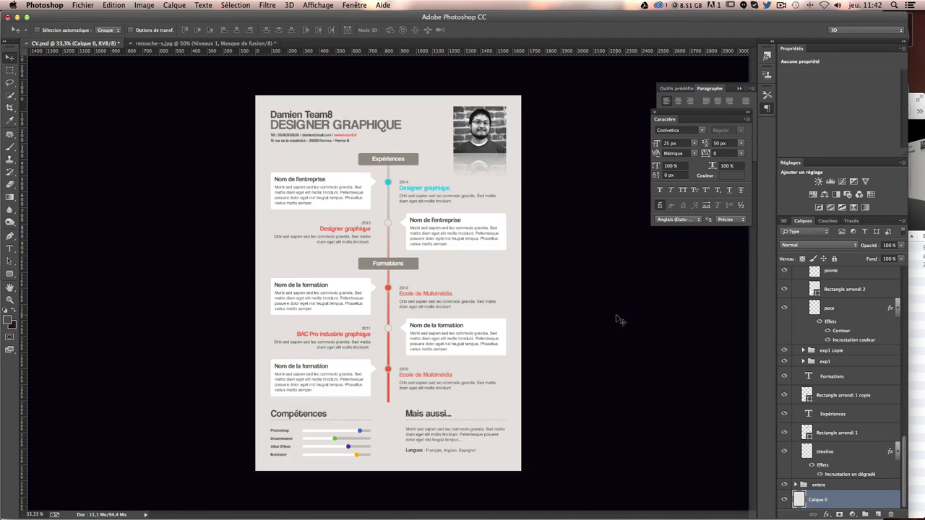
pyautogui.hotkey('ctrl', 'z')
pyautogui.hotkey('ctrl', 'z')
pyautogui.hotkey('ctrl', 'z')
pyautogui.hotkey('ctrl', 'z')
# Reapply the lens-correction vignette at Quantité -20 and Milieu +30, then undo-toggle to compare.
pyautogui.click(267, 5)
pyautogui.click(368, 75)
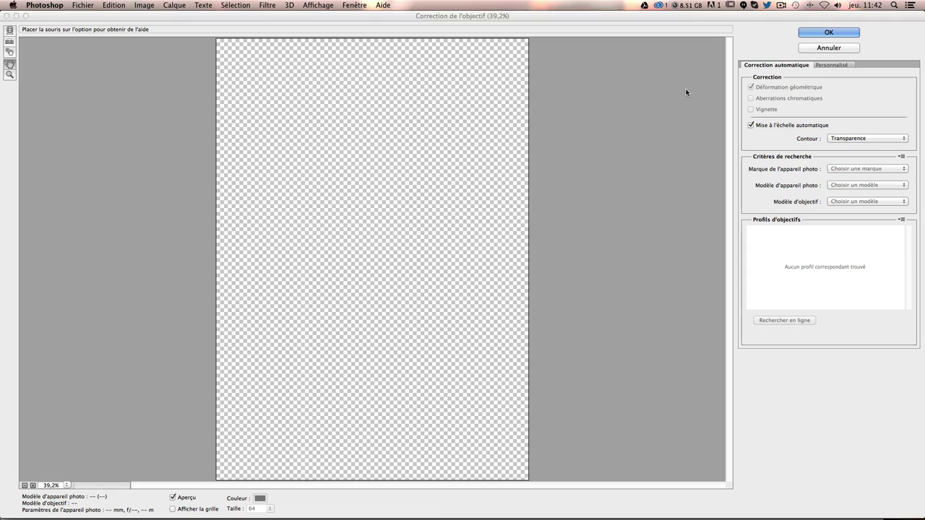
pyautogui.click(833, 64)
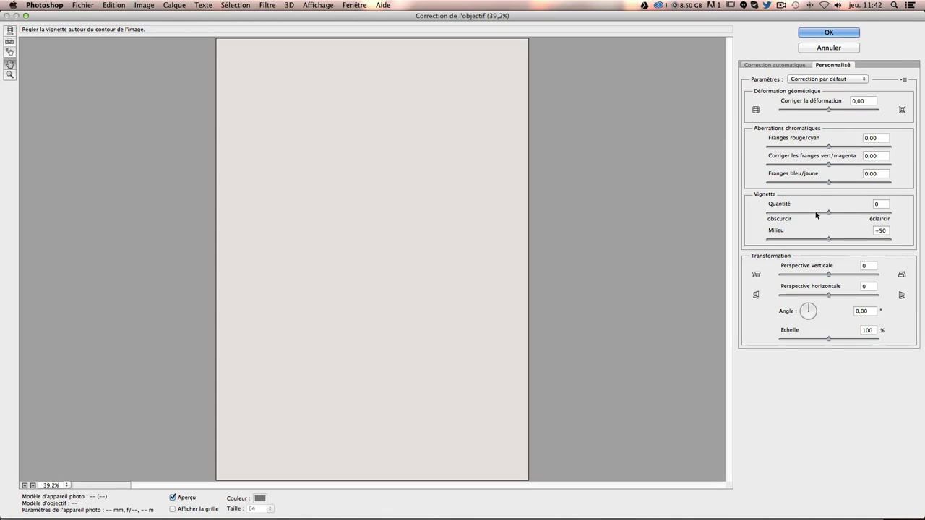
pyautogui.click(816, 213)
pyautogui.click(804, 240)
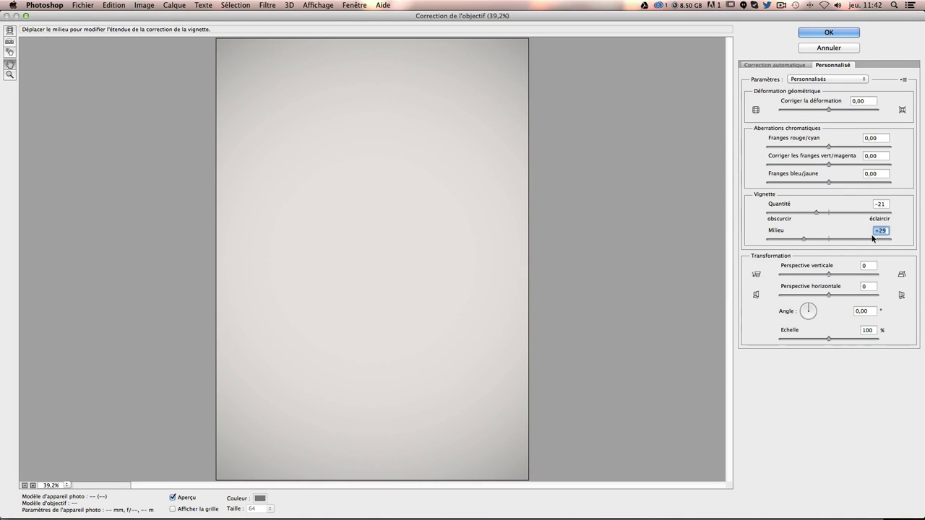
pyautogui.write('30')
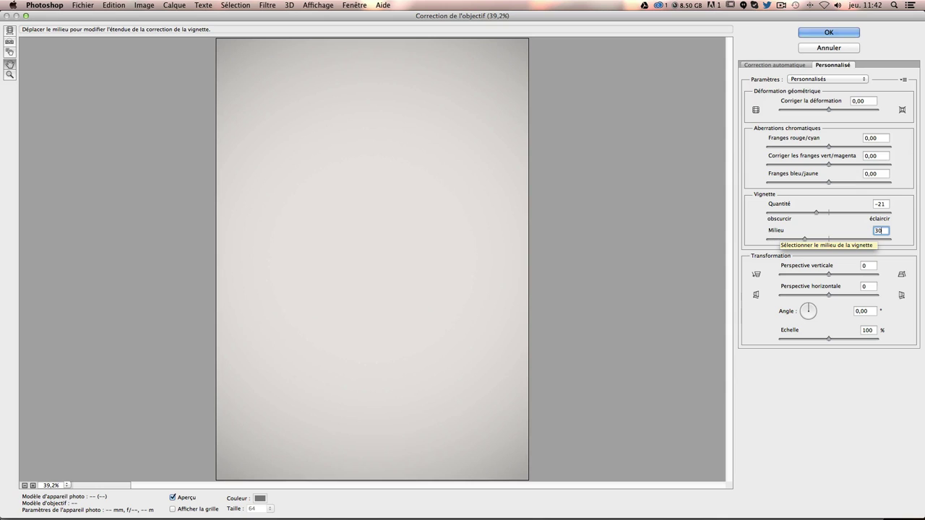
pyautogui.hotkey('shift', 'Tab')
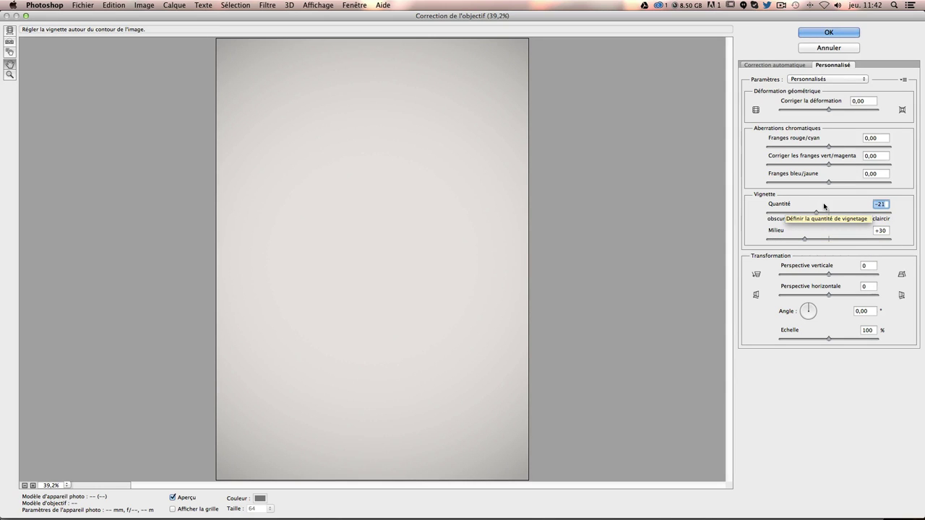
pyautogui.write('-20')
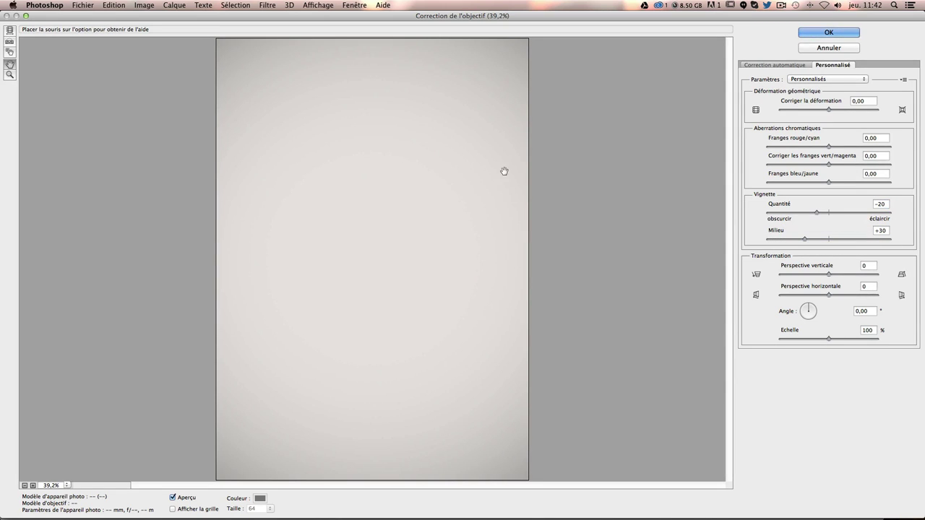
pyautogui.click(803, 33)
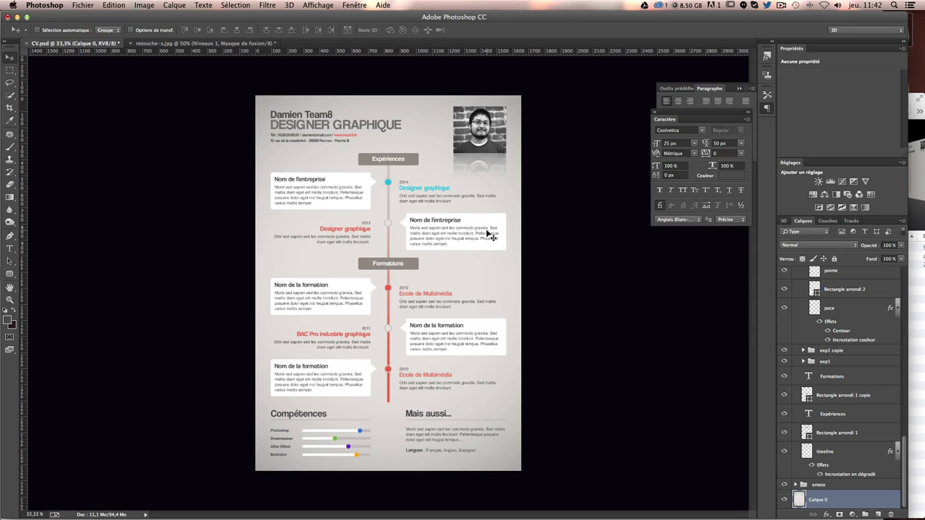
pyautogui.hotkey('ctrl', 'z')
pyautogui.hotkey('ctrl', 'z')
# Zoom to 50%, expand the entete group and select its name and job-title text layer.
pyautogui.hotkey('ctrl', '+')
pyautogui.scroll(2, 361, 94)
pyautogui.scroll(3, 362, 94)
pyautogui.click(379, 130)
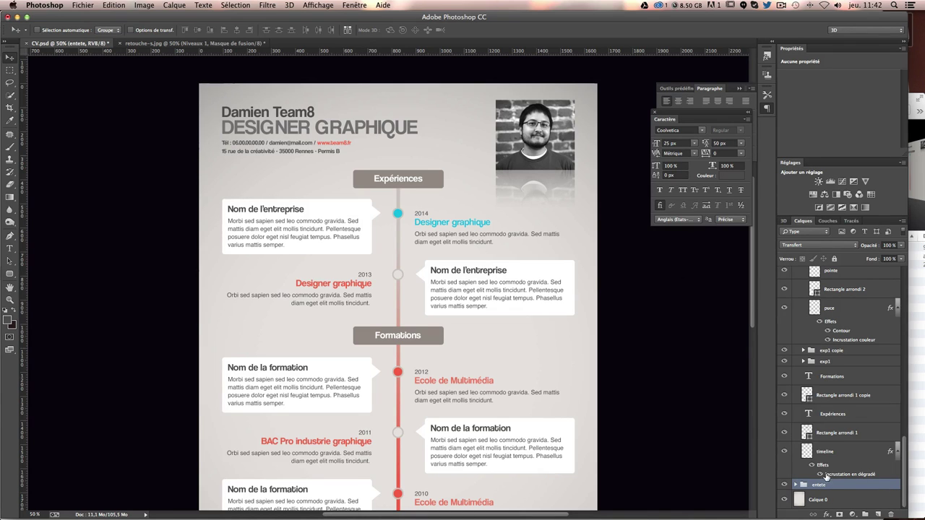
pyautogui.click(797, 486)
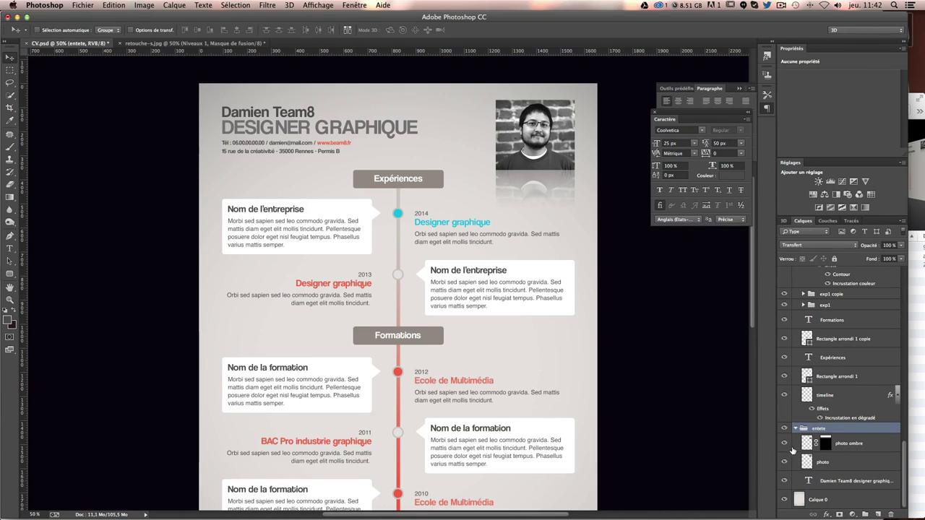
pyautogui.click(785, 481)
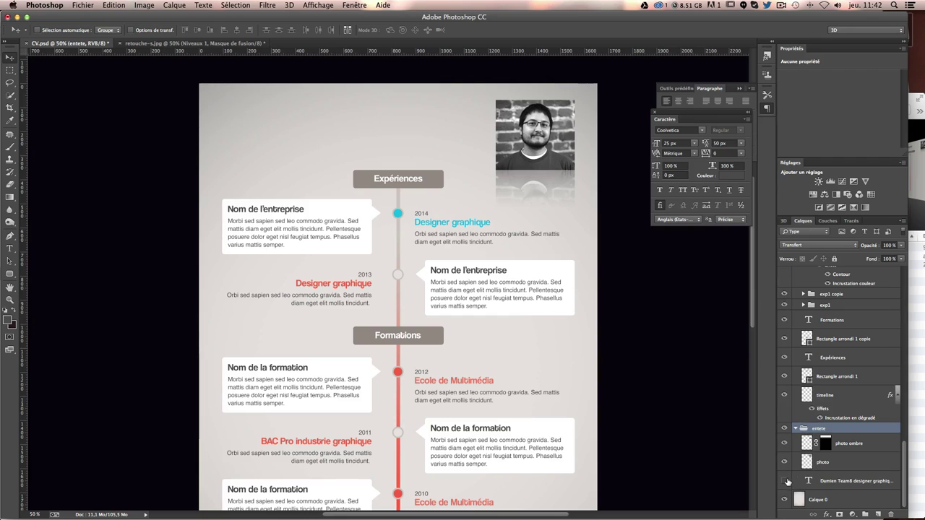
pyautogui.click(850, 488)
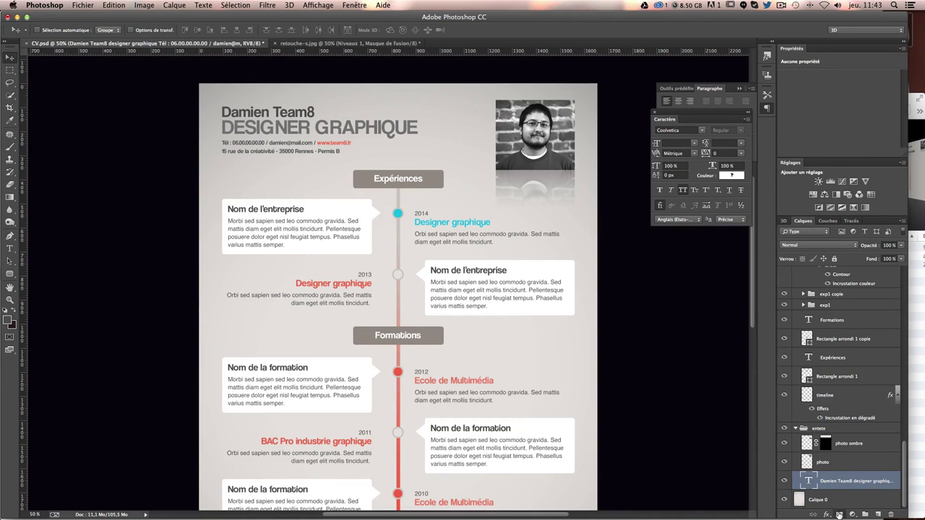
pyautogui.click(839, 515)
pyautogui.click(10, 146)
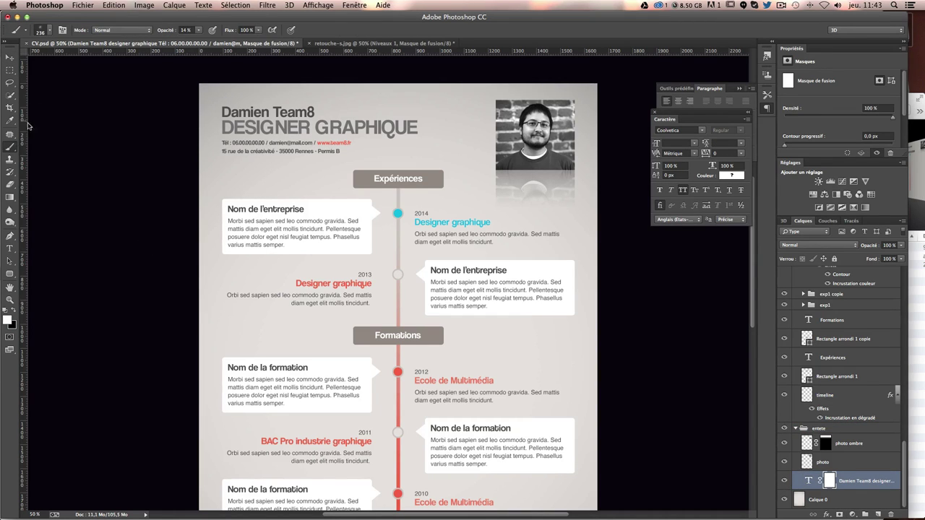
pyautogui.click(37, 31)
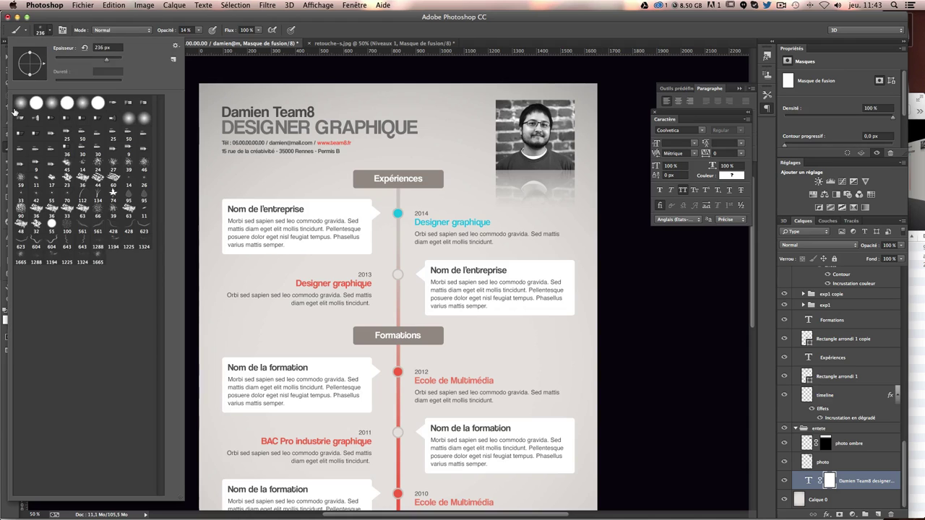
pyautogui.click(20, 103)
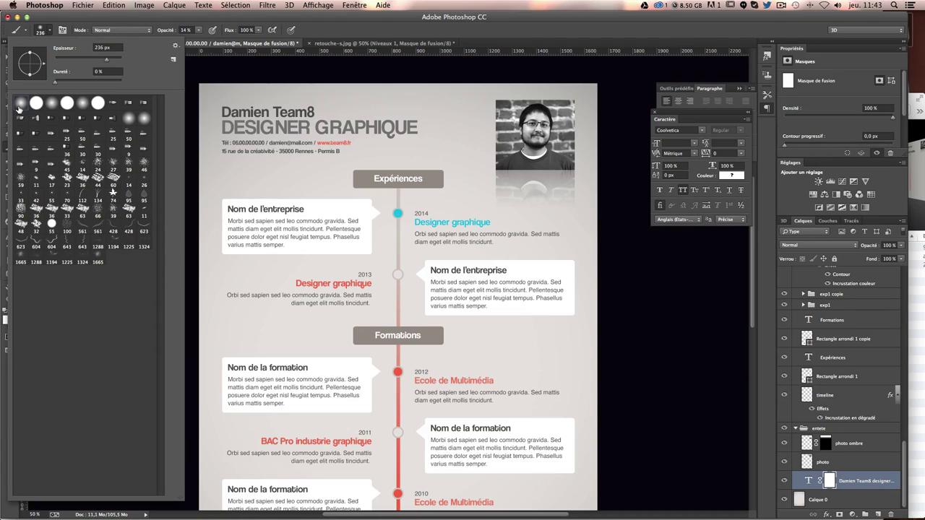
pyautogui.click(198, 30)
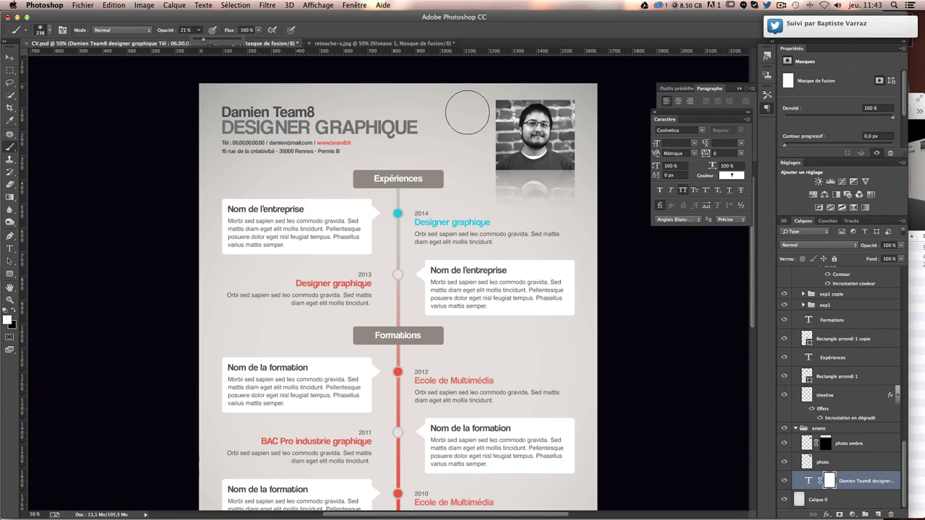
pyautogui.click(15, 312)
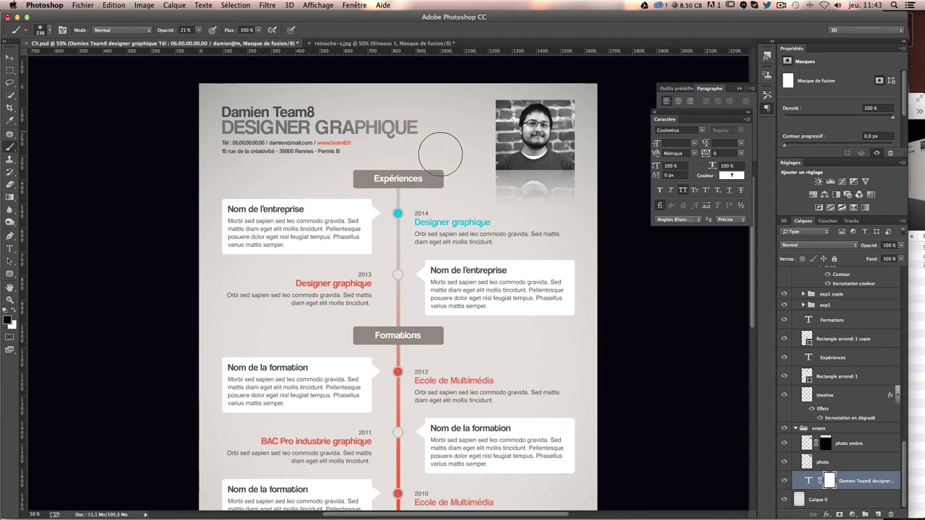
pyautogui.moveTo(434, 145); pyautogui.dragTo(355, 149)
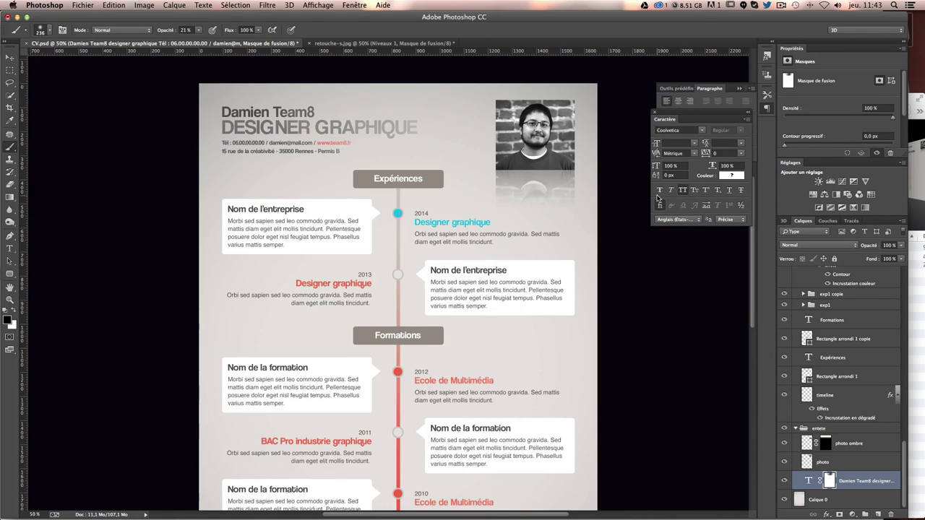
pyautogui.scroll(-3, 456, 138)
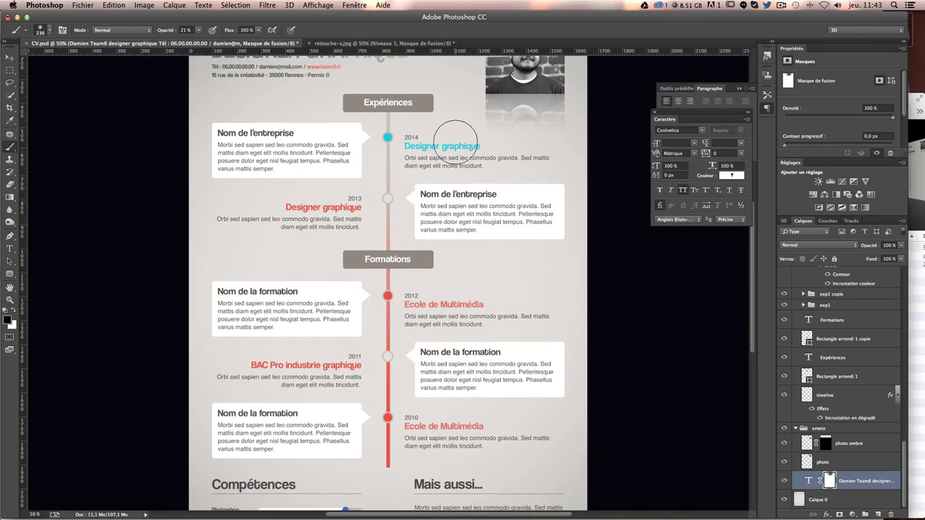
pyautogui.scroll(2, 455, 137)
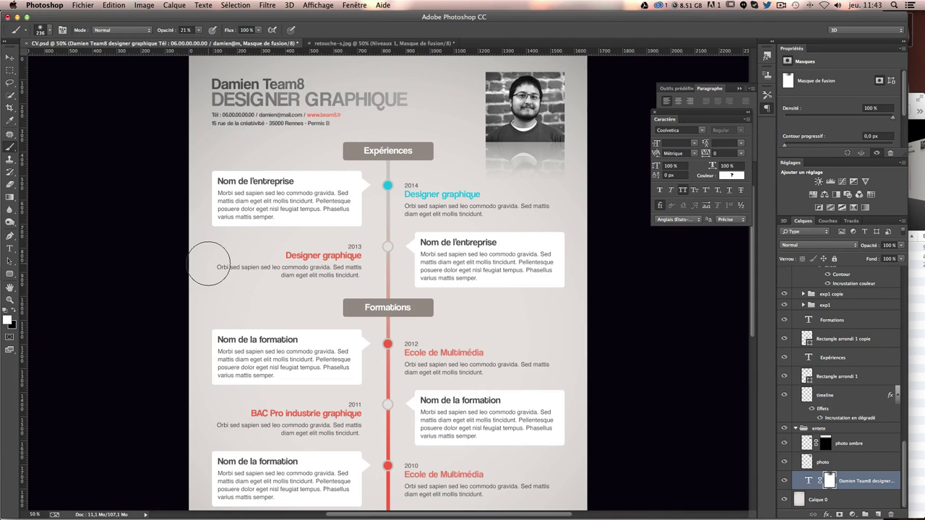
pyautogui.moveTo(209, 264); pyautogui.dragTo(209, 268)
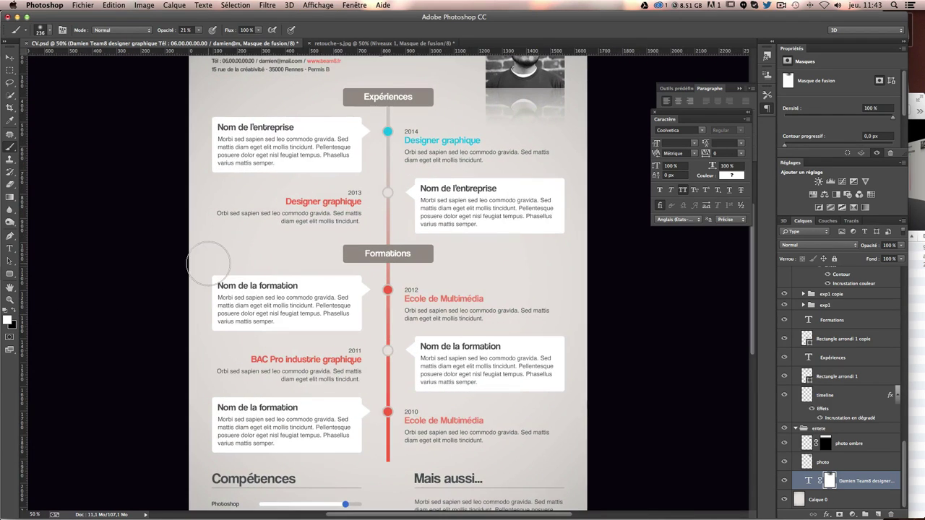
pyautogui.scroll(3, 209, 264)
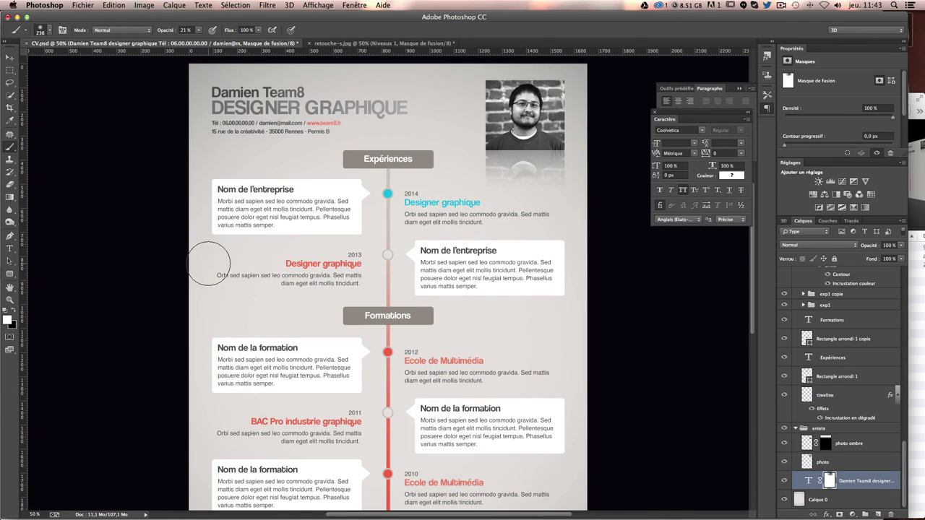
pyautogui.click(16, 57)
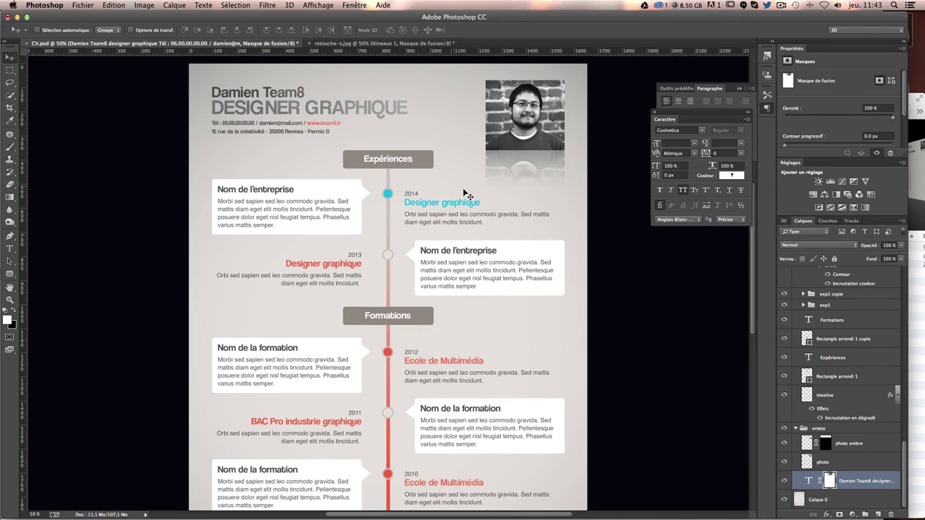
# On a new layer, fill a thin marquee strip under the header name with dark grey.
pyautogui.click(878, 514)
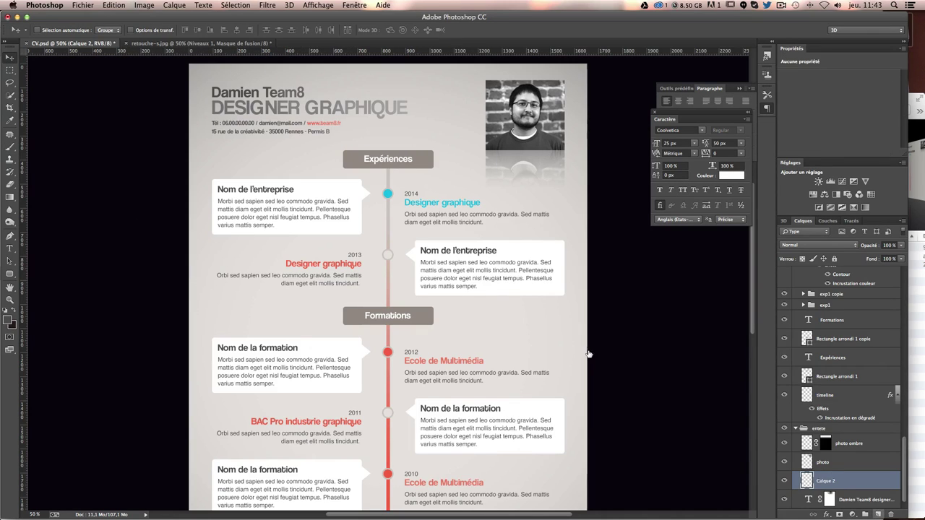
pyautogui.click(9, 69)
pyautogui.moveTo(211, 92)
pyautogui.mouseDown()
pyautogui.moveTo(471, 99)
pyautogui.moveTo(437, 99)
pyautogui.mouseUp()
pyautogui.press('i')
pyautogui.hotkey('shift', 'BackSpace')
pyautogui.press('Return')
pyautogui.press('m')
pyautogui.hotkey('ctrl', 'd')
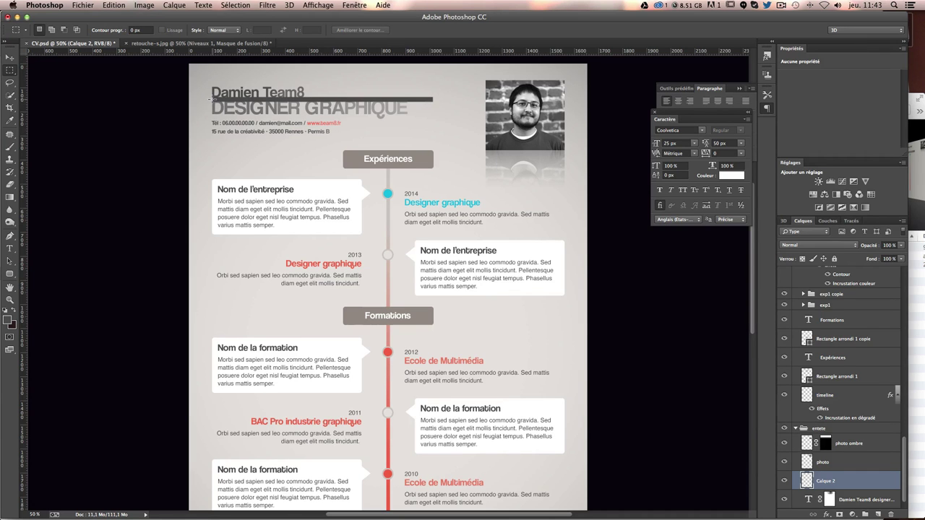
# Zoom in to 200% to inspect the new line, then back to 100%.
pyautogui.hotkey('ctrl', '1')
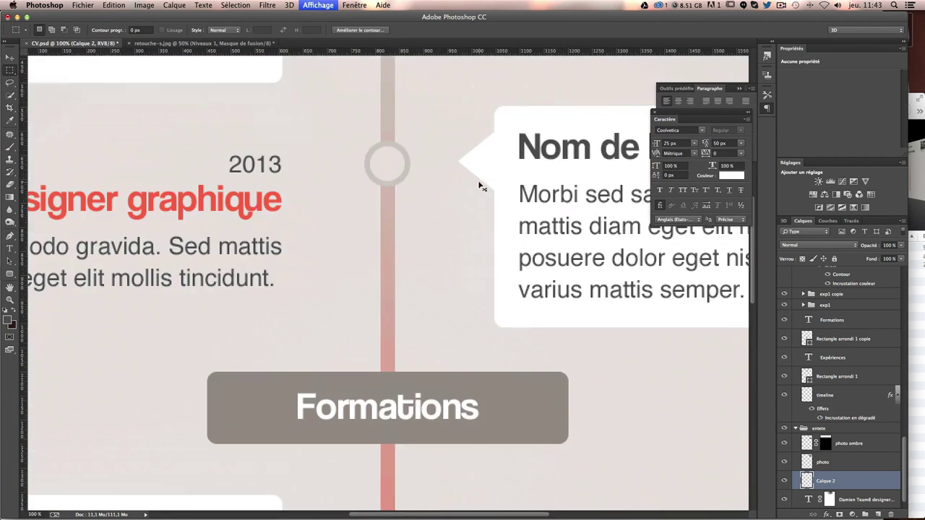
pyautogui.scroll(5, 480, 187)
pyautogui.hotkey('ctrl', '+')
pyautogui.scroll(1, 519, 208)
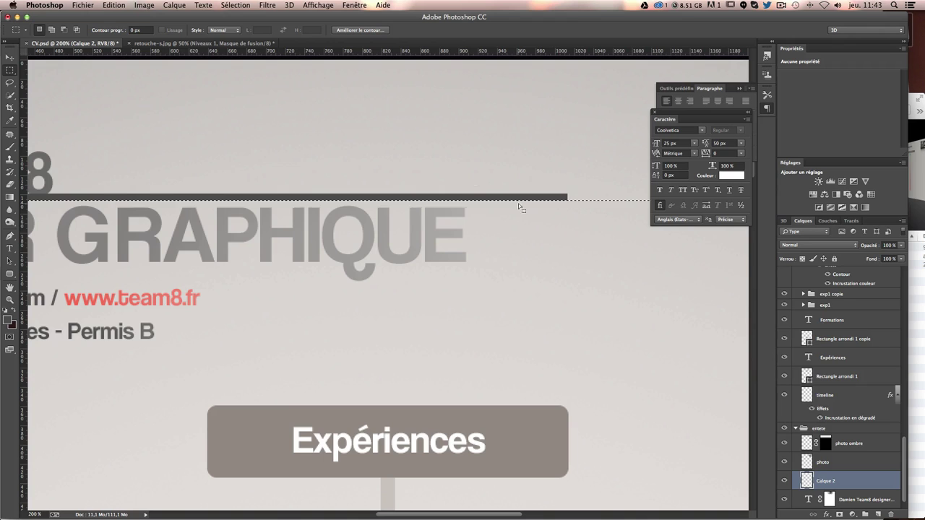
pyautogui.hscroll(-3, 294, 157)
pyautogui.hotkey('ctrl', '-')
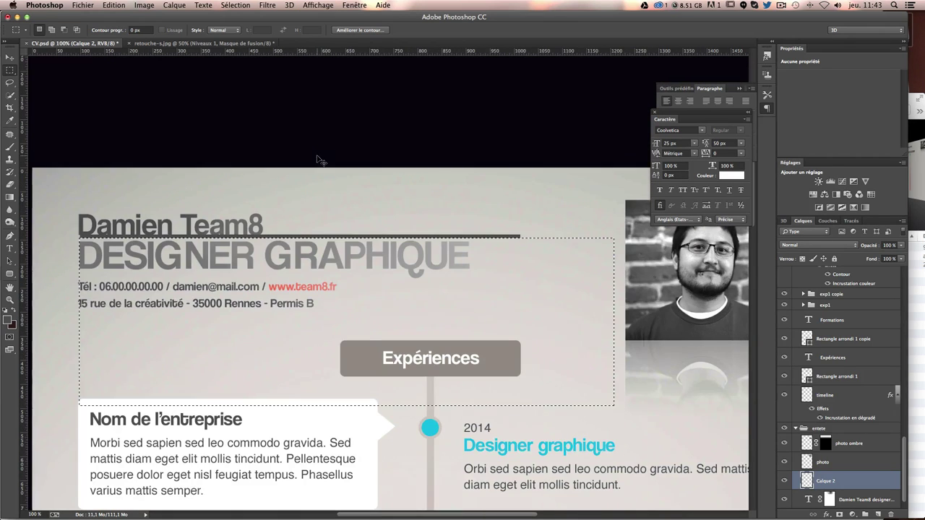
pyautogui.moveTo(77, 235); pyautogui.dragTo(570, 312)
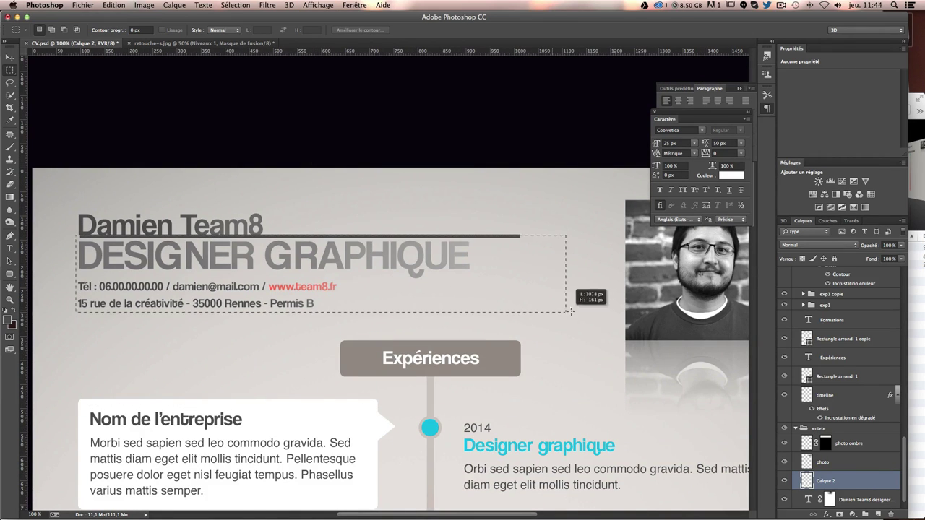
pyautogui.click(539, 214)
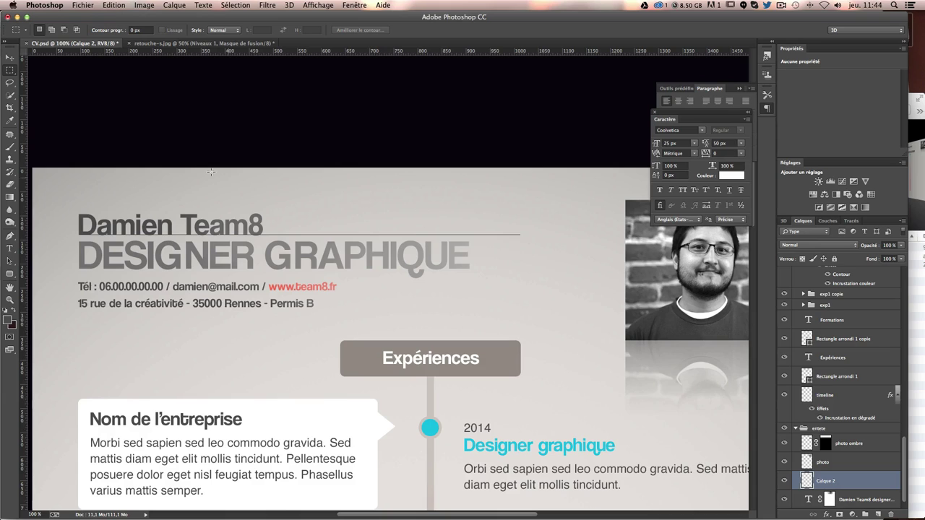
pyautogui.click(9, 57)
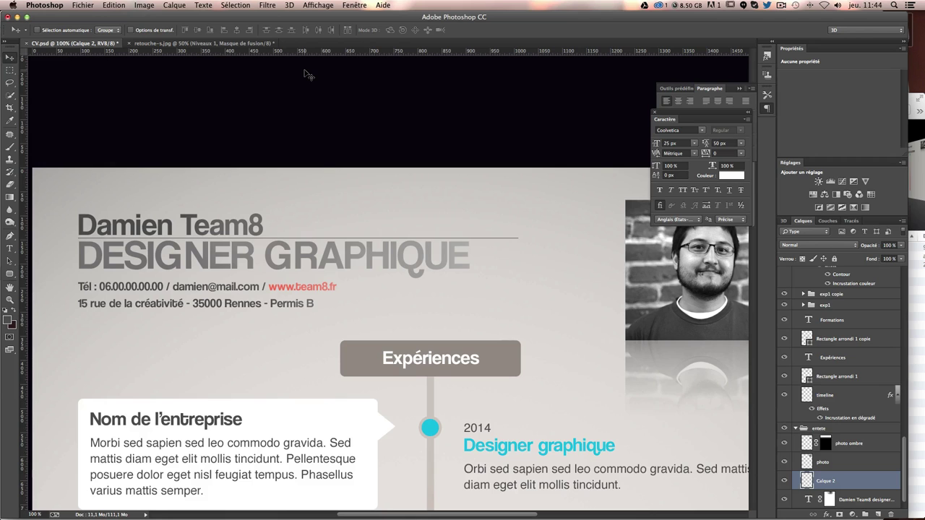
# Test a selection beside the photo, clear it, and zoom out to 33.3%.
pyautogui.scroll(-1, 307, 75)
pyautogui.scroll(-1, 307, 74)
pyautogui.scroll(-1, 307, 74)
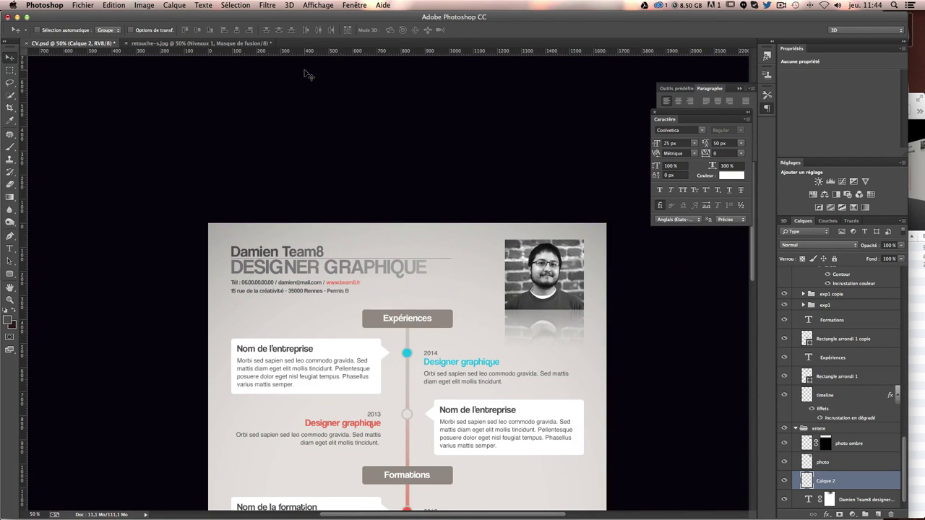
pyautogui.scroll(-1, 307, 75)
pyautogui.scroll(-3, 480, 94)
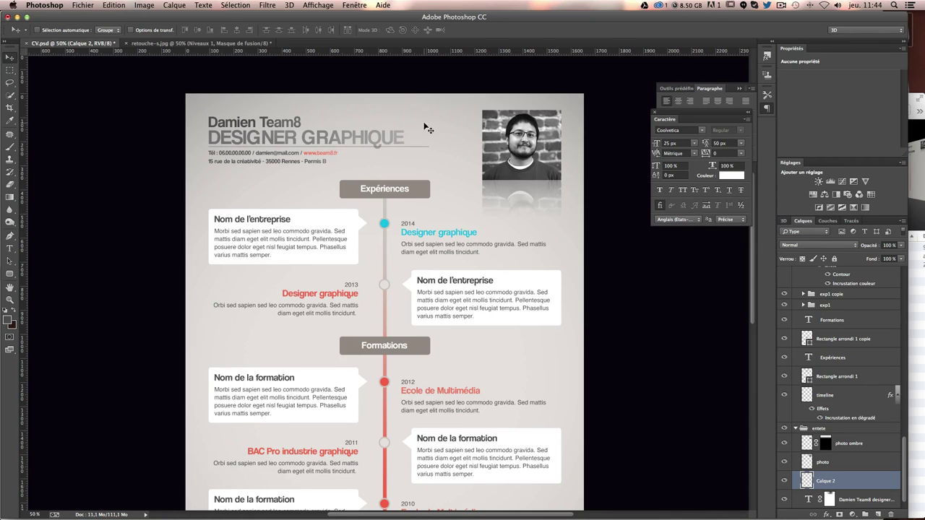
pyautogui.click(9, 69)
pyautogui.moveTo(506, 228); pyautogui.dragTo(430, 110)
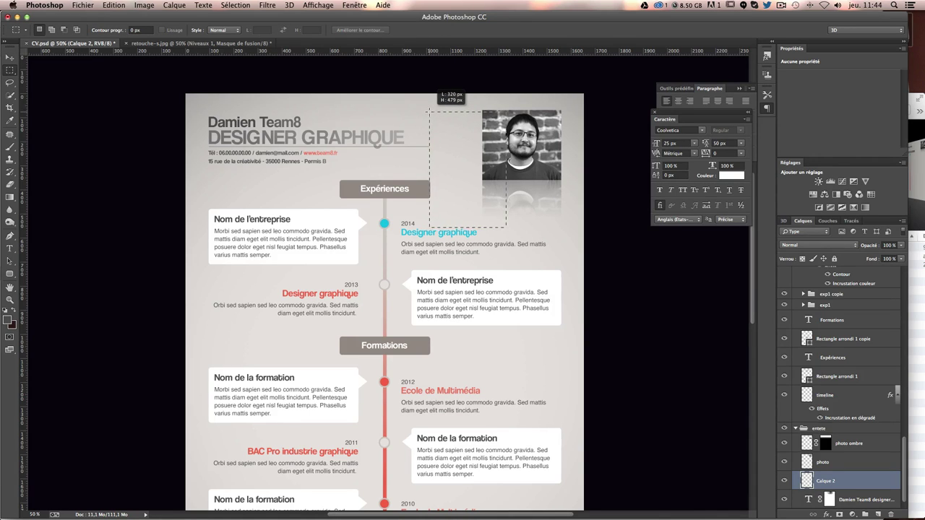
pyautogui.moveTo(430, 110); pyautogui.dragTo(505, 217)
pyautogui.click(538, 219)
pyautogui.moveTo(439, 236); pyautogui.dragTo(432, 155)
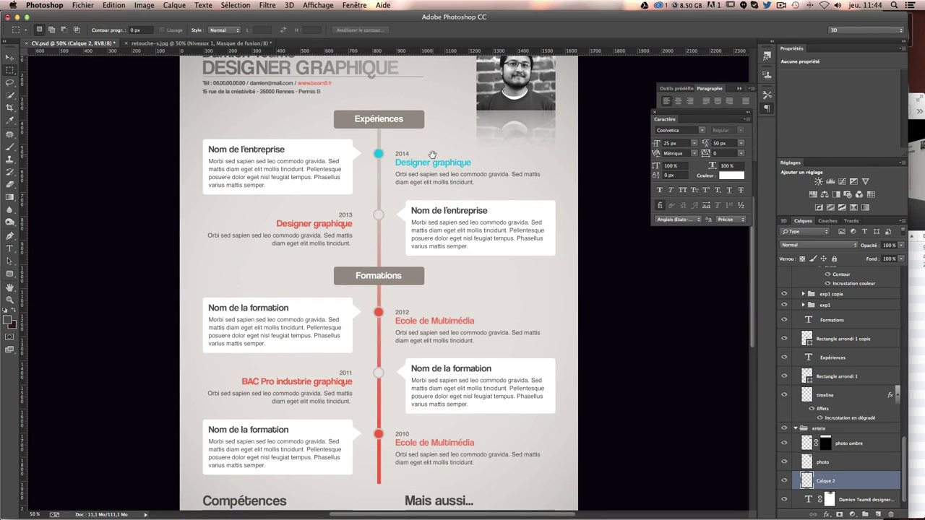
pyautogui.hotkey('ctrl', '-')
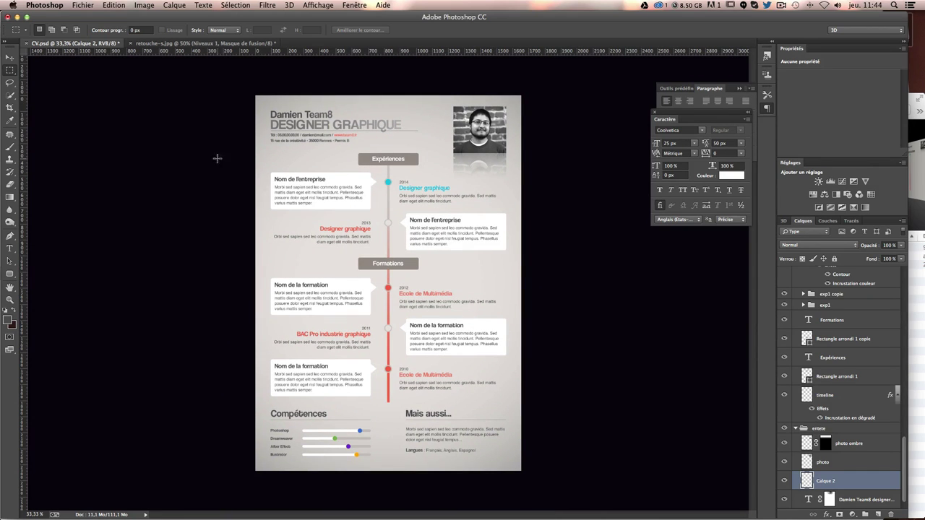
pyautogui.press('v')
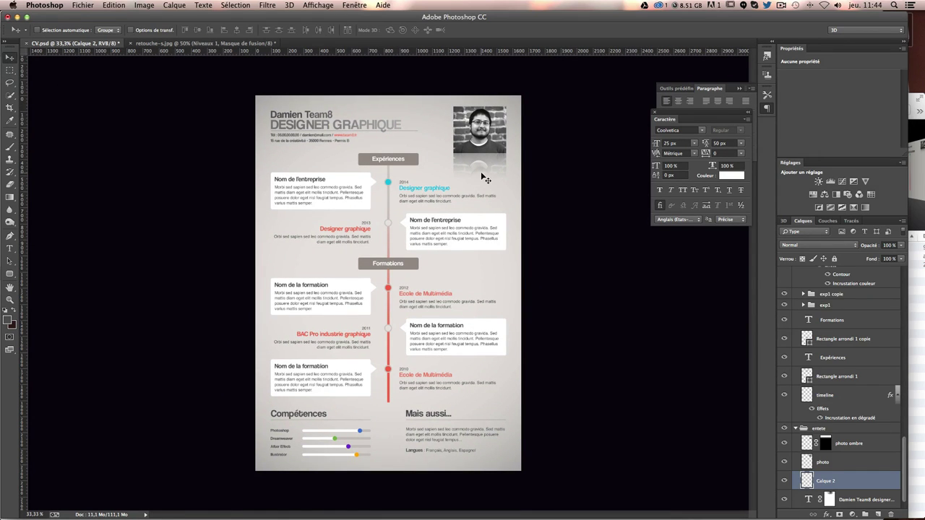
pyautogui.hotkey('ctrl', '+')
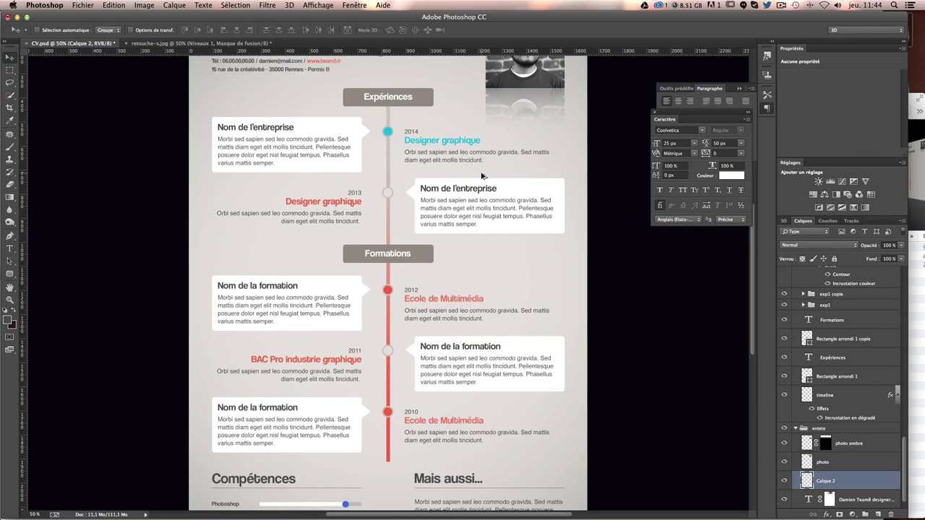
pyautogui.hotkey('ctrl', 'alt', 'i')
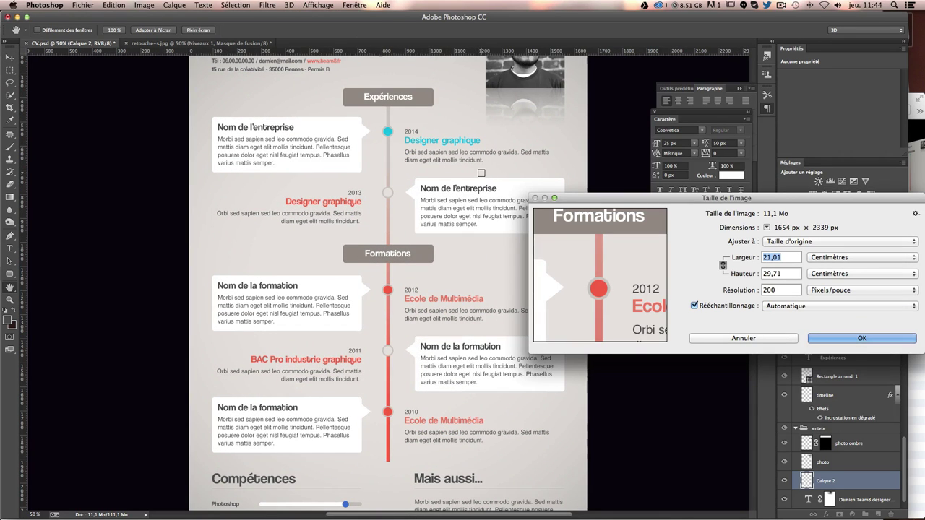
pyautogui.press('Return')
pyautogui.hotkey('ctrl', '-')
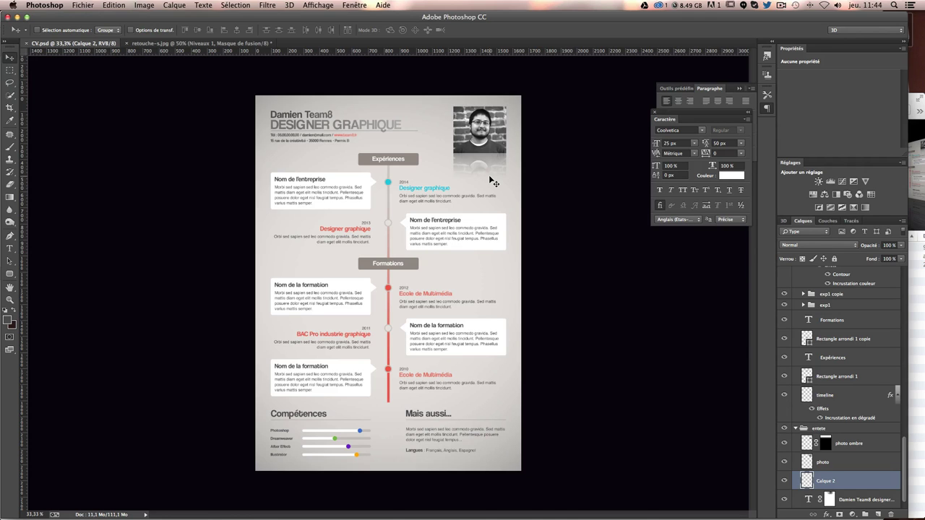
pyautogui.hotkey('ctrl', 'alt', 'shift', 's')
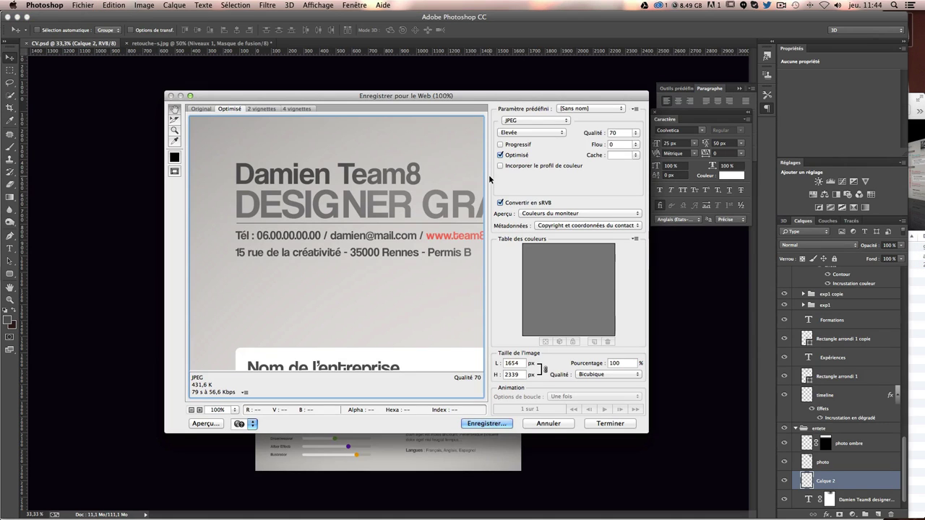
pyautogui.moveTo(636, 133); pyautogui.dragTo(642, 144)
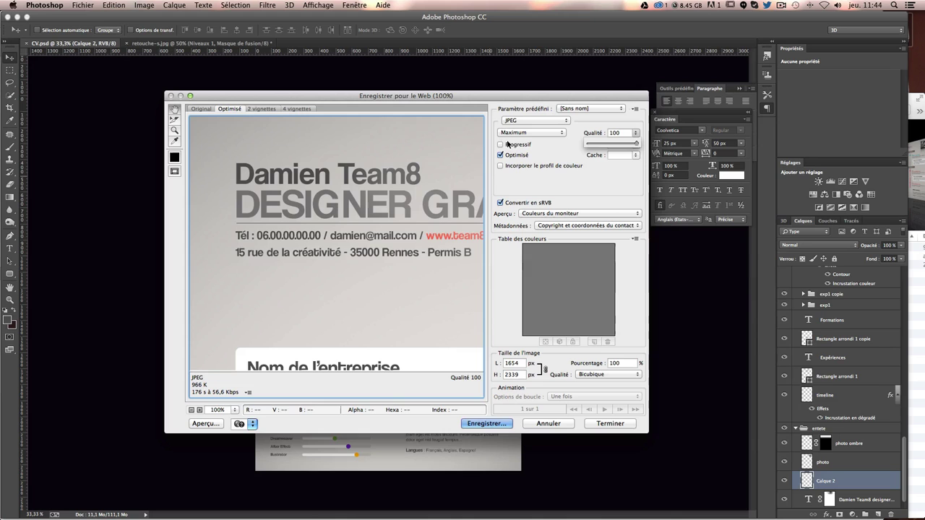
pyautogui.moveTo(314, 253)
pyautogui.mouseDown()
pyautogui.moveTo(76, 257)
pyautogui.moveTo(301, 267)
pyautogui.mouseUp()
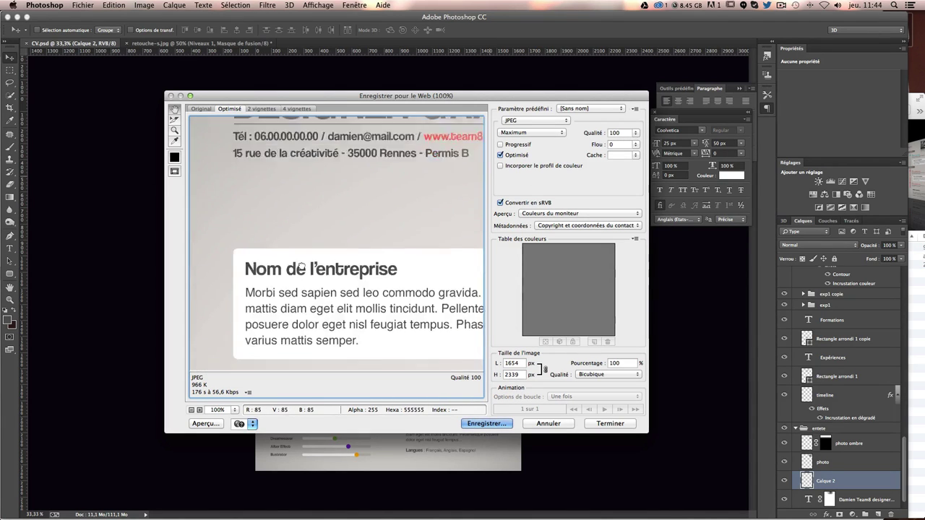
pyautogui.moveTo(301, 267)
pyautogui.mouseDown()
pyautogui.moveTo(382, 233)
pyautogui.moveTo(351, 299)
pyautogui.moveTo(224, 304)
pyautogui.mouseUp()
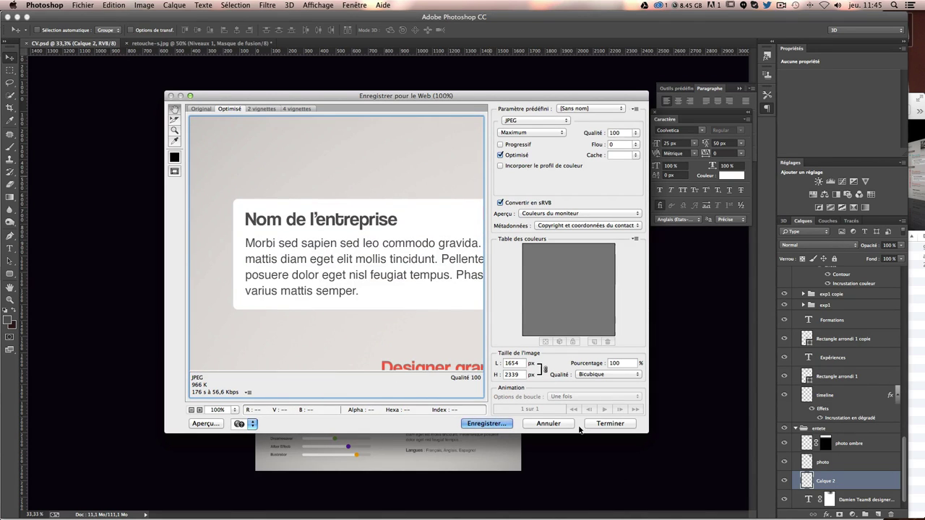
pyautogui.click(601, 424)
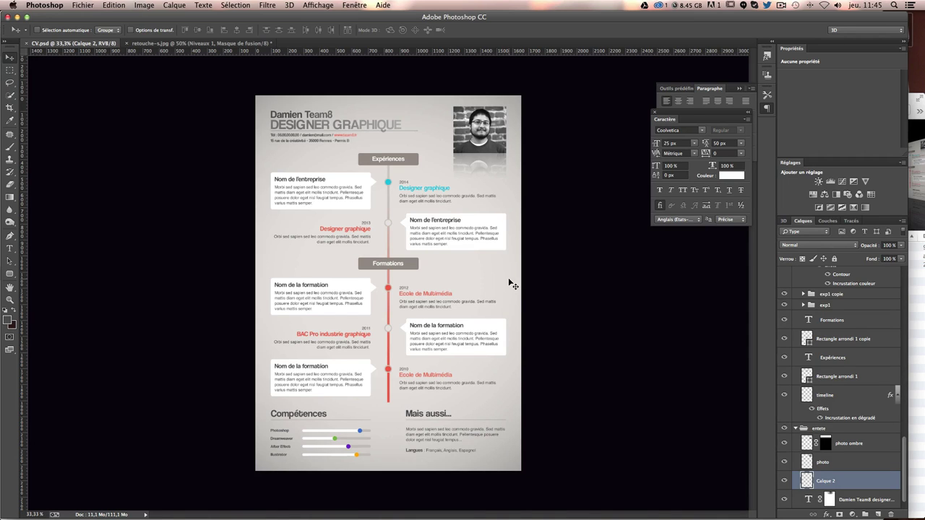
pyautogui.press('super+p')
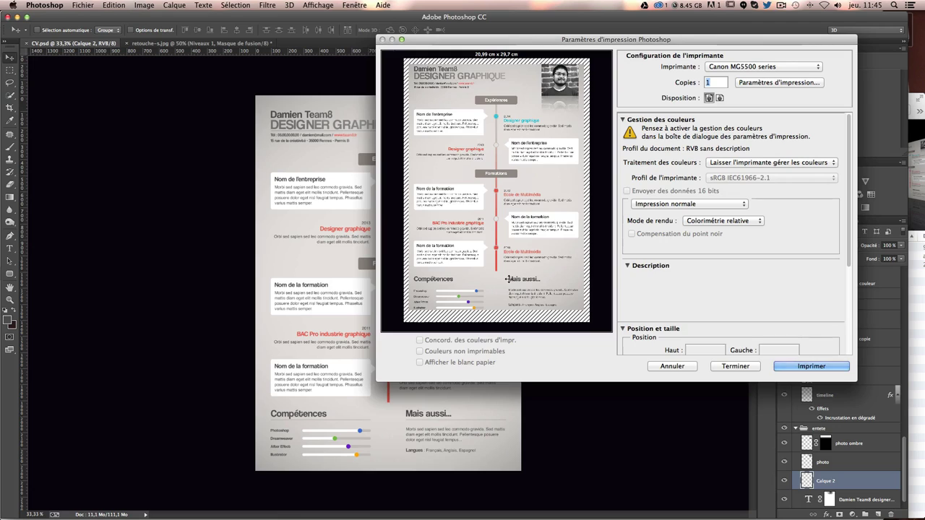
pyautogui.press('Escape')
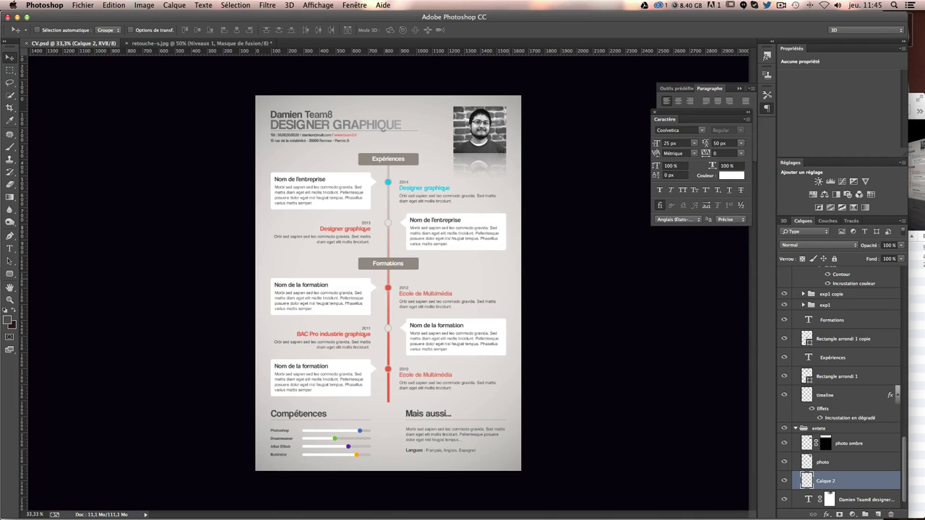
# Save the CV as a new copy named CV-7.psd with maximum compatibility.
pyautogui.press('super+shift+s')
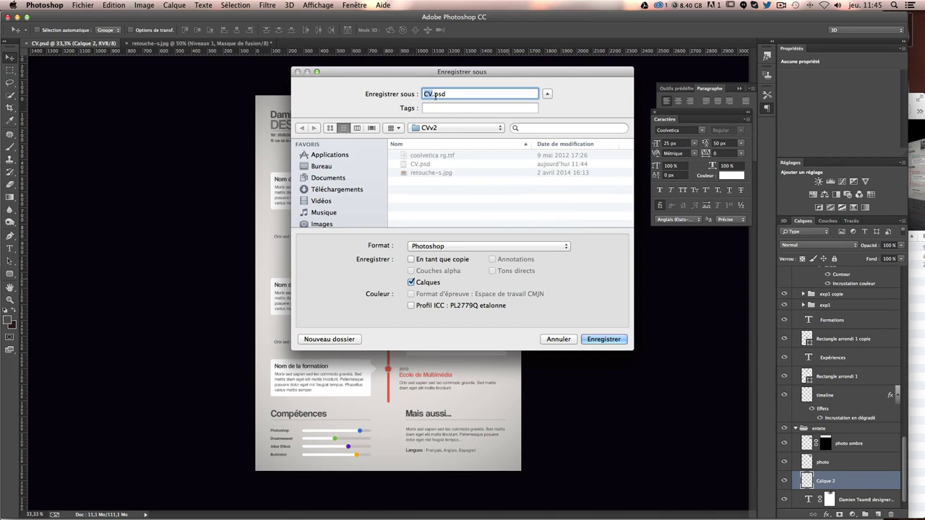
pyautogui.write('CV-7')
pyautogui.press('Return')
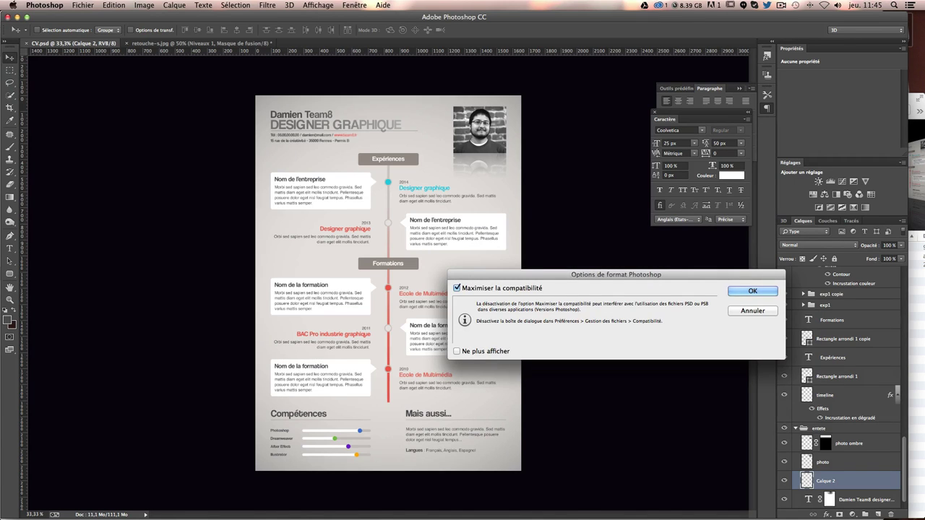
pyautogui.press('Return')
# Save the copy again with '_V2' appended to the file name.
pyautogui.press('super+shift+s')
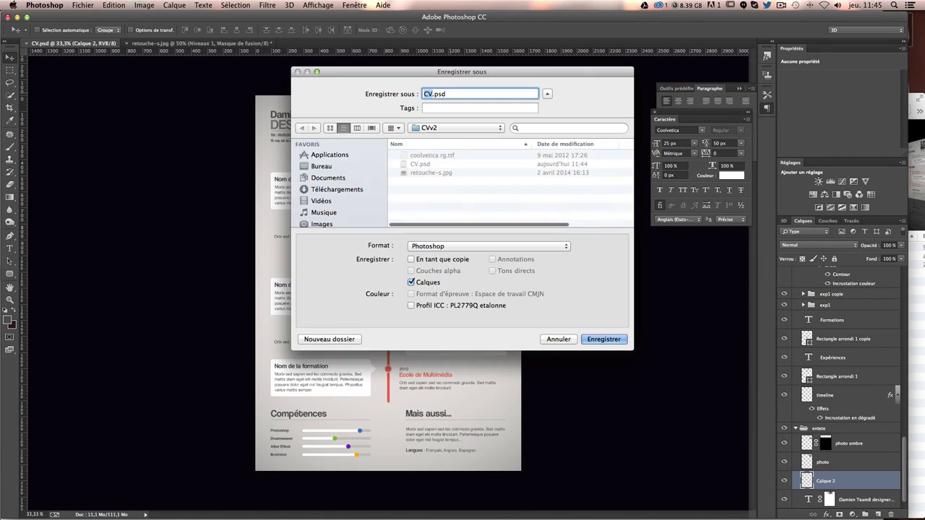
pyautogui.press('Right')
pyautogui.write('_')
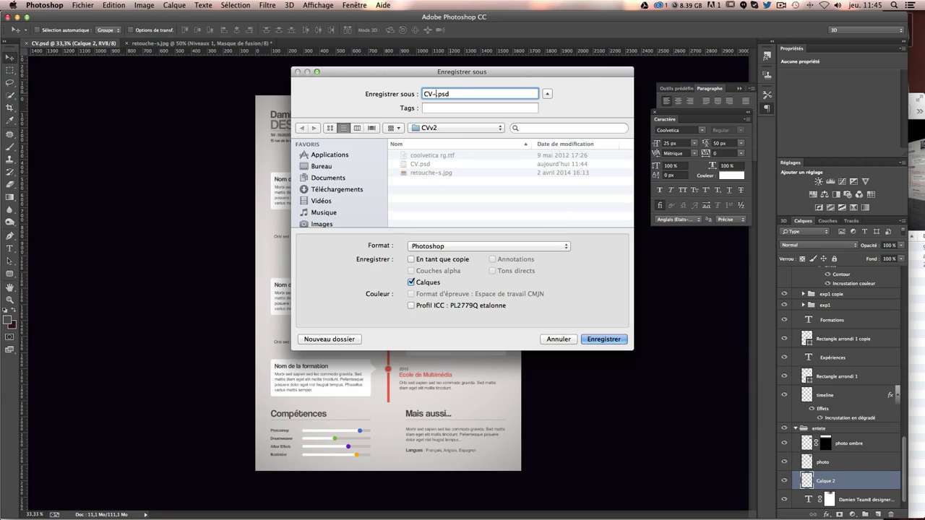
pyautogui.write('V2')
pyautogui.press('Return')
pyautogui.press('Return')
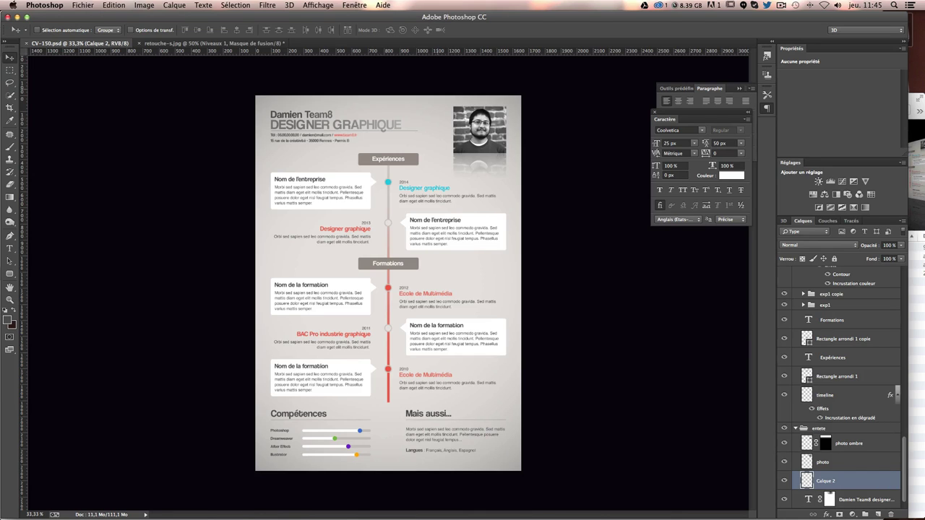
# Enter 15 as the Image Size resolution, shrinking the document to 6,23 Mo.
pyautogui.hotkey('ctrl', 'alt', 'i')
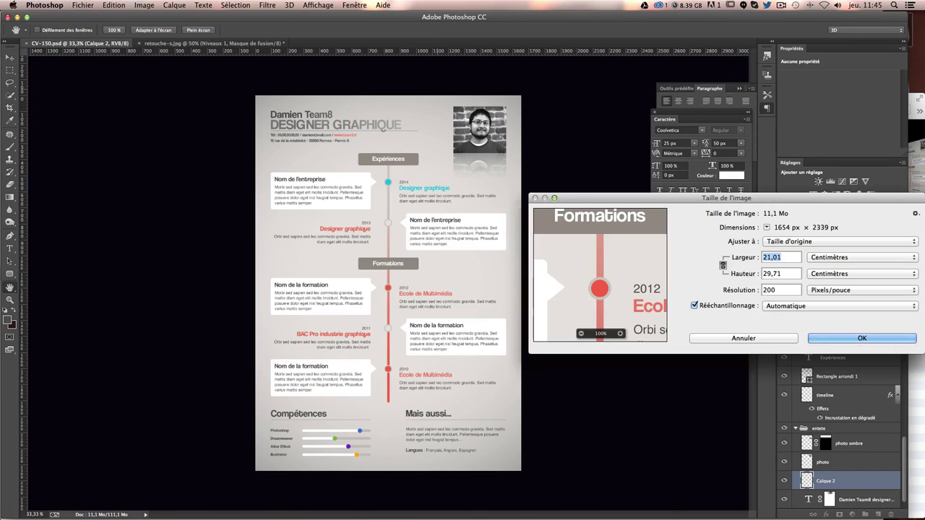
pyautogui.press('Tab')
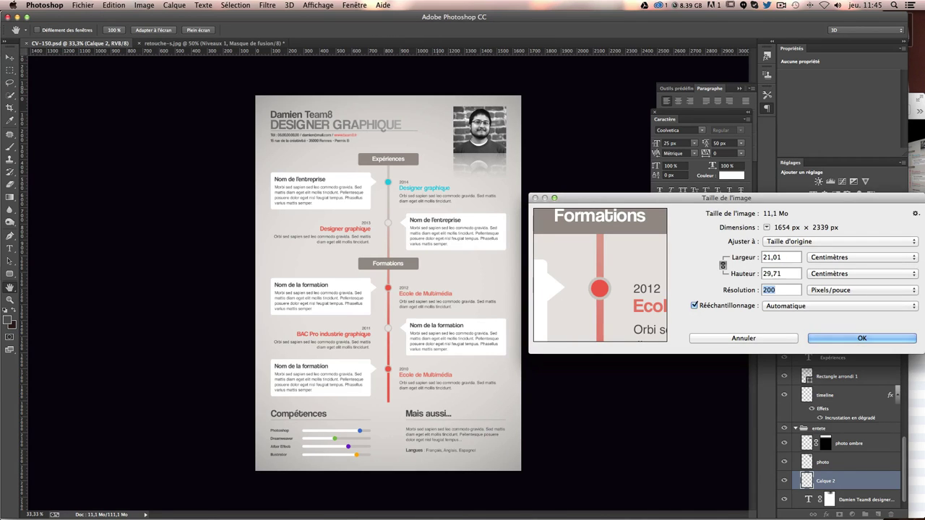
pyautogui.press('Tab')
pyautogui.write('15')
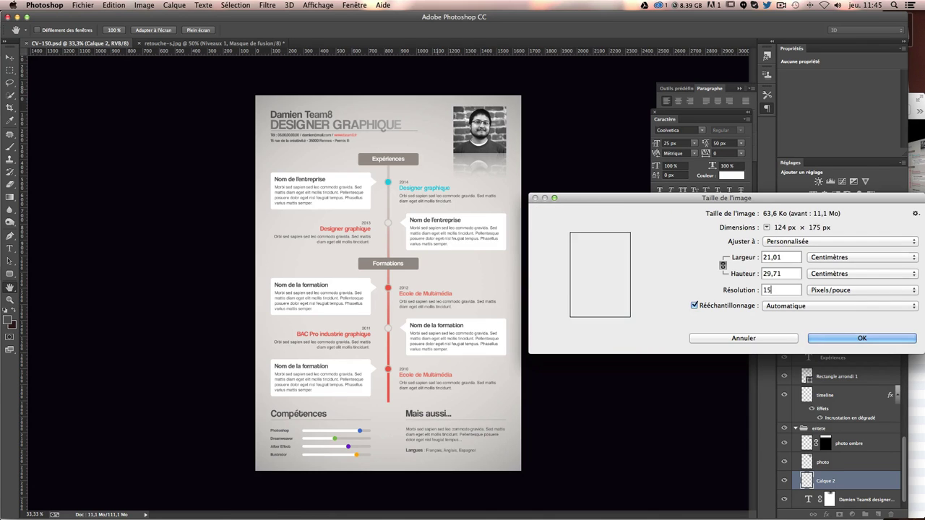
pyautogui.press('Return')
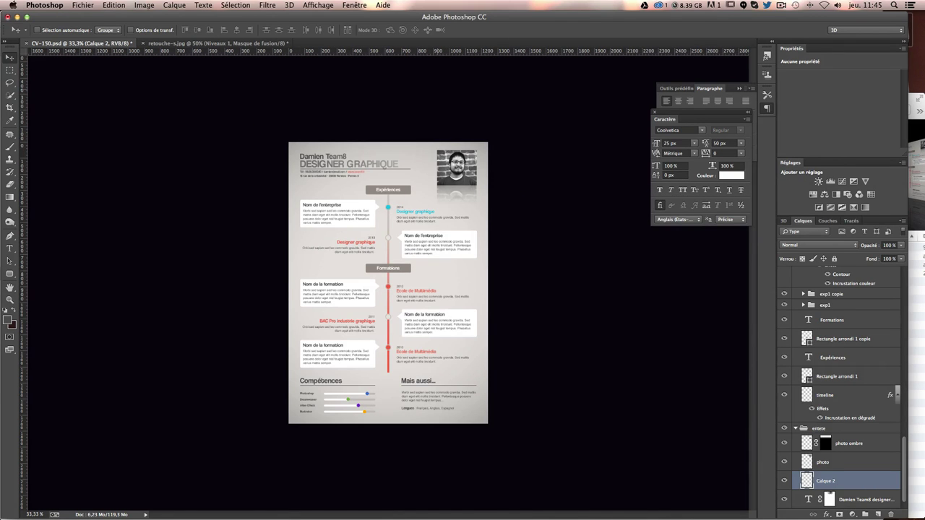
pyautogui.hotkey('ctrl', '+')
# Float the Paragraphe and tool presets panels separately at the right.
pyautogui.hotkey('ctrl', '+')
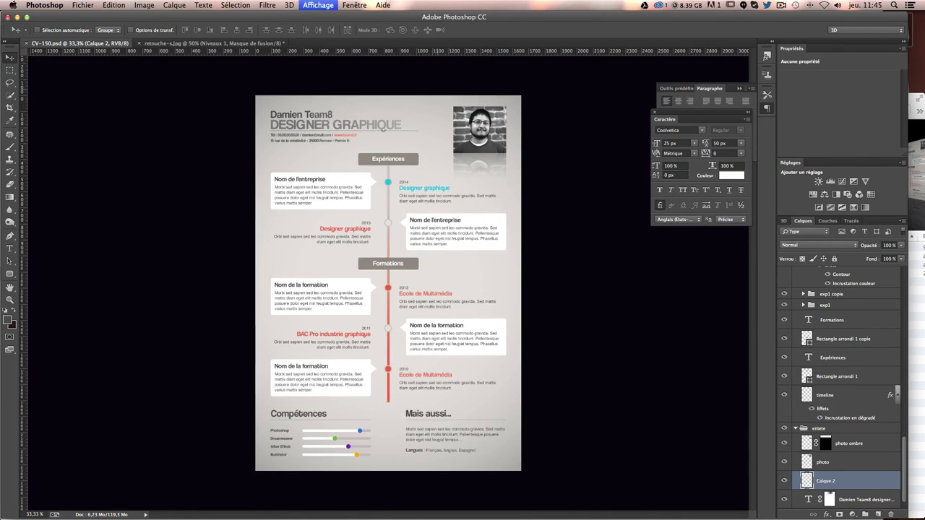
pyautogui.hotkey('ctrl', '+')
pyautogui.hotkey('ctrl', '+')
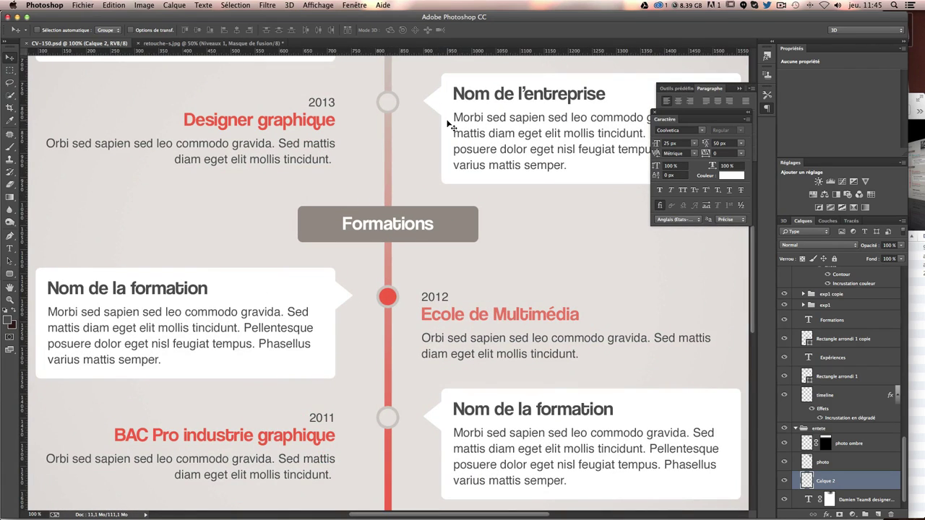
pyautogui.scroll(5, 451, 126)
pyautogui.scroll(2, 451, 126)
pyautogui.scroll(3, 451, 125)
pyautogui.scroll(3, 451, 126)
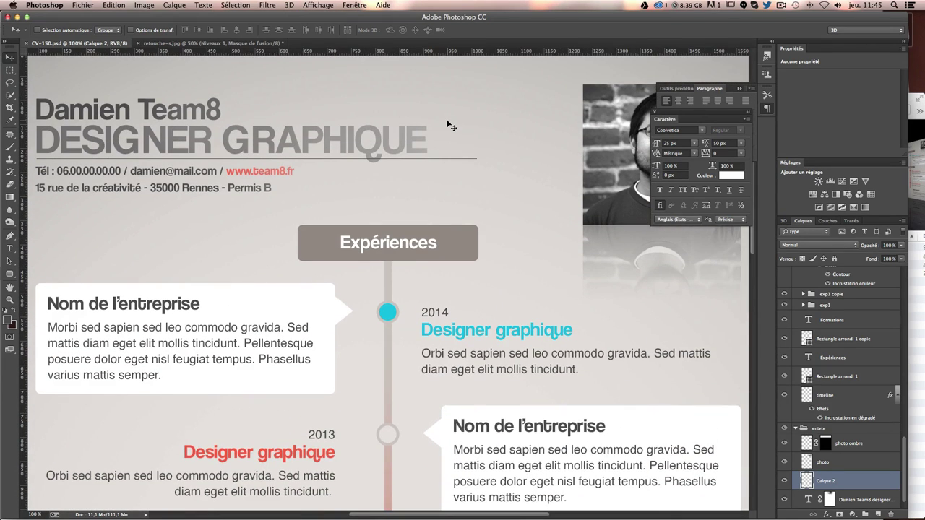
pyautogui.scroll(1, 452, 126)
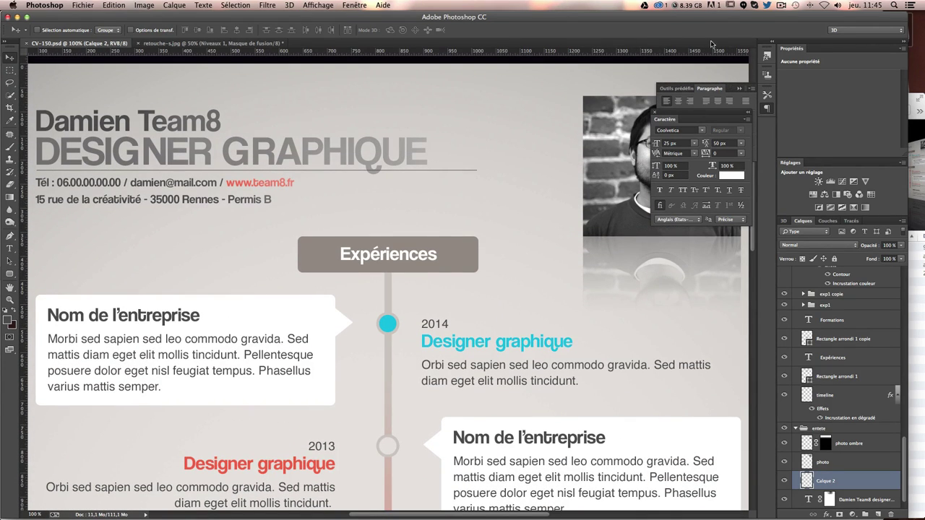
pyautogui.moveTo(706, 90); pyautogui.dragTo(847, 89)
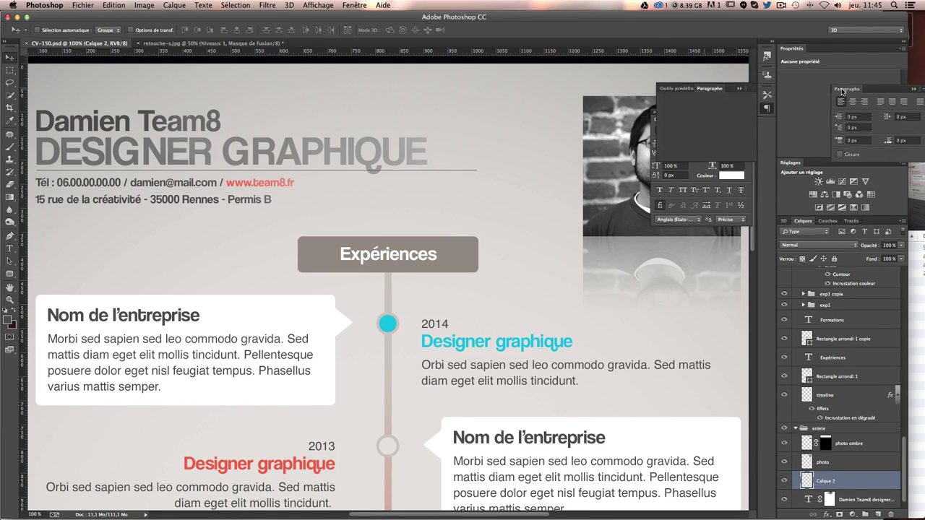
pyautogui.moveTo(676, 88); pyautogui.dragTo(774, 142)
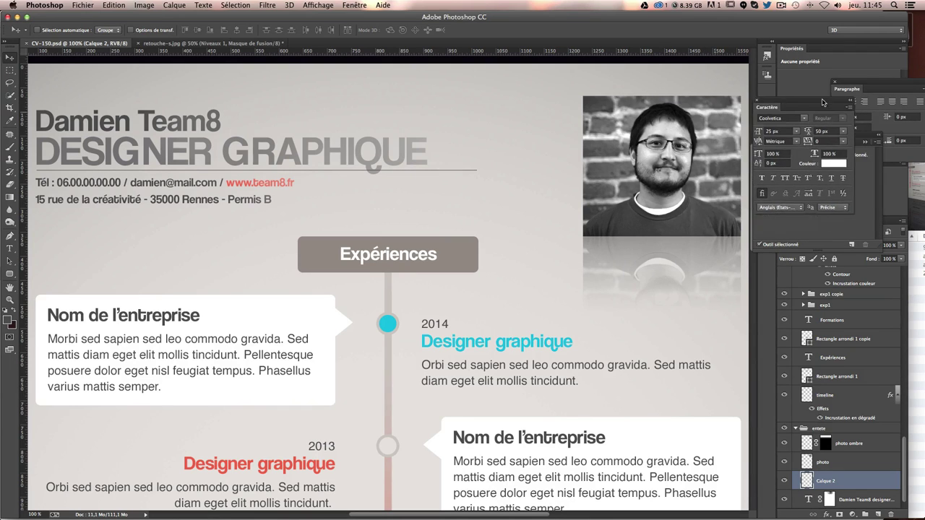
pyautogui.moveTo(721, 118); pyautogui.dragTo(800, 88)
# Review the CV page, zooming between 100% and 66.7%.
pyautogui.scroll(-10, 671, 251)
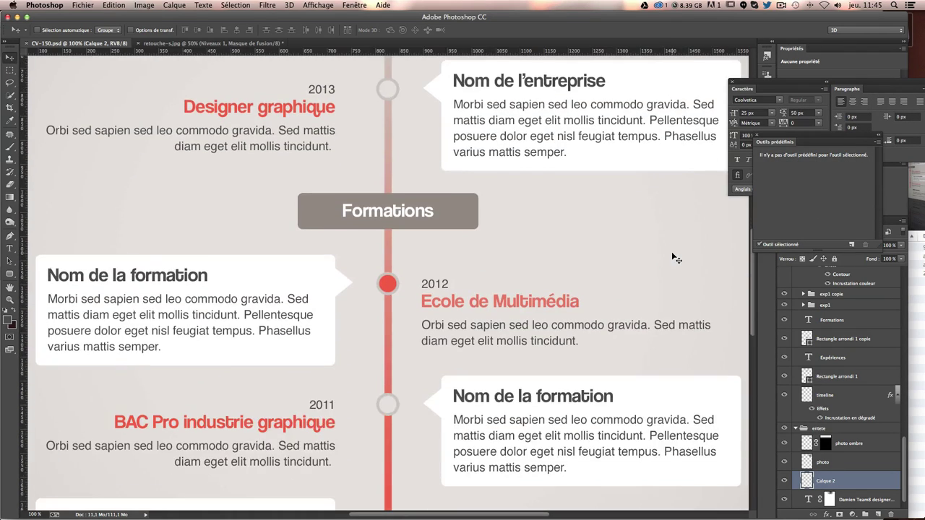
pyautogui.scroll(5, 675, 258)
pyautogui.scroll(4, 676, 258)
pyautogui.press('super+minus')
pyautogui.press('super+minus')
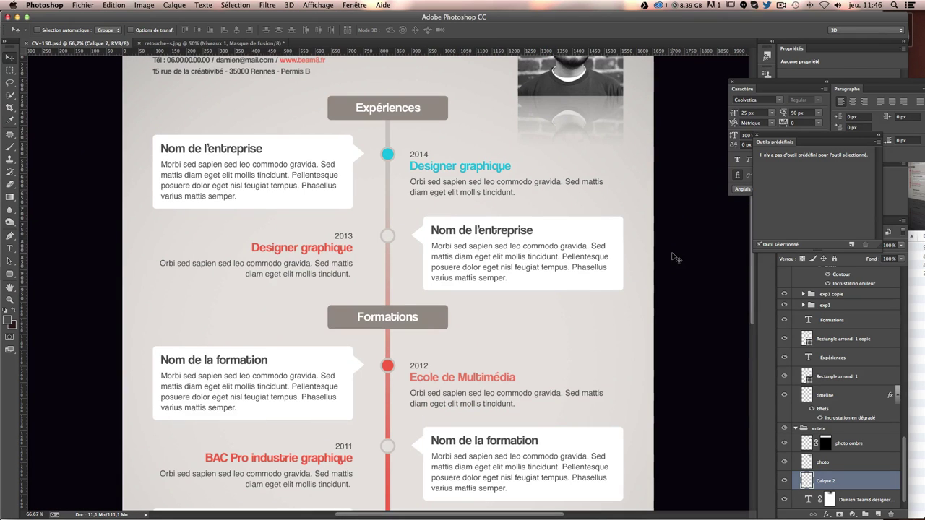
pyautogui.scroll(3, 676, 258)
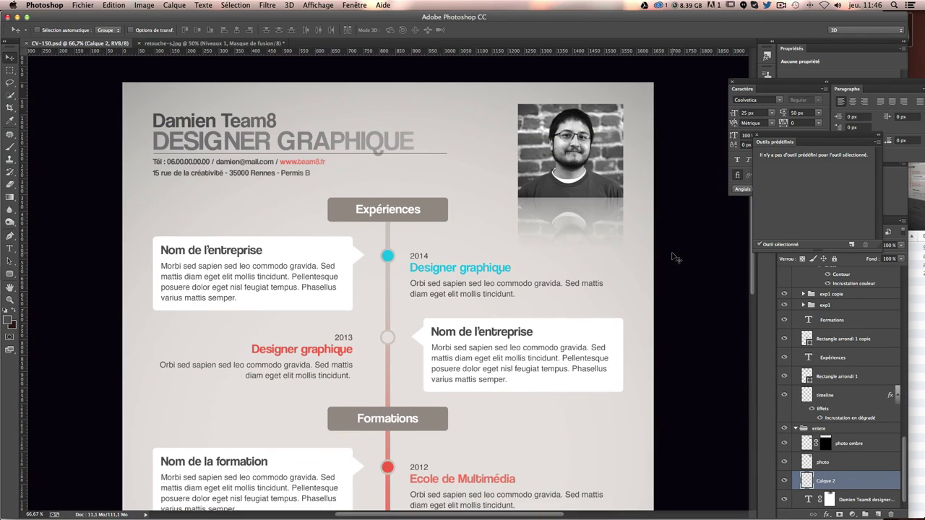
pyautogui.scroll(-2, 676, 258)
pyautogui.scroll(-2, 676, 258)
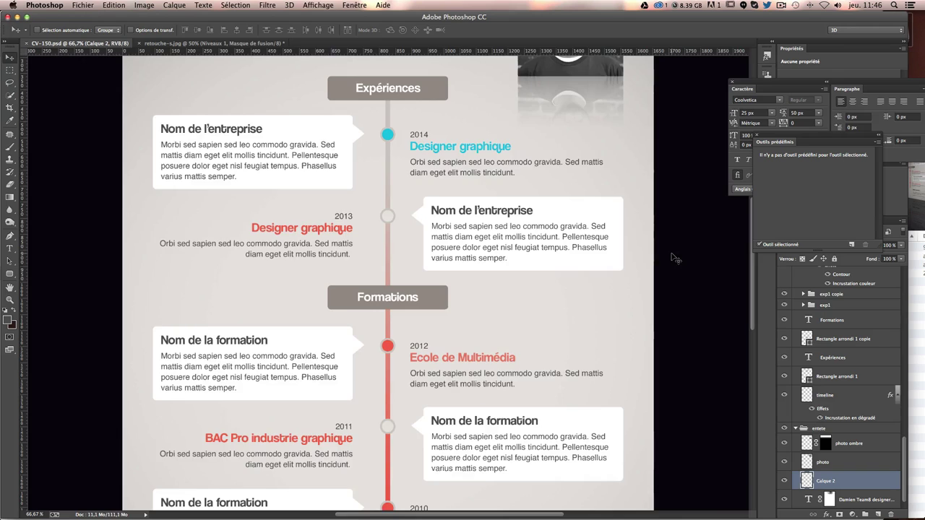
pyautogui.press('super+plus')
pyautogui.press('super+minus')
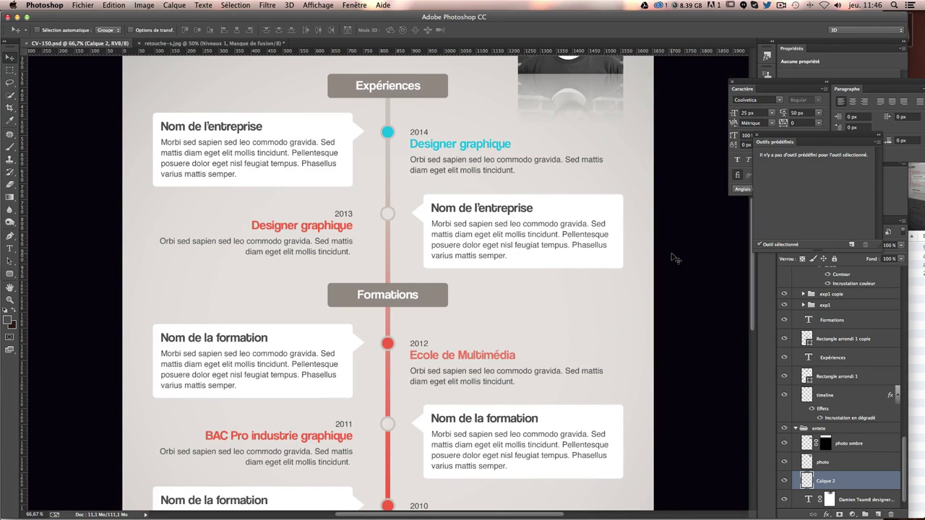
# Resample the CV to 150 ppi, giving 1241 × 1755 px.
pyautogui.press('super+alt+i')
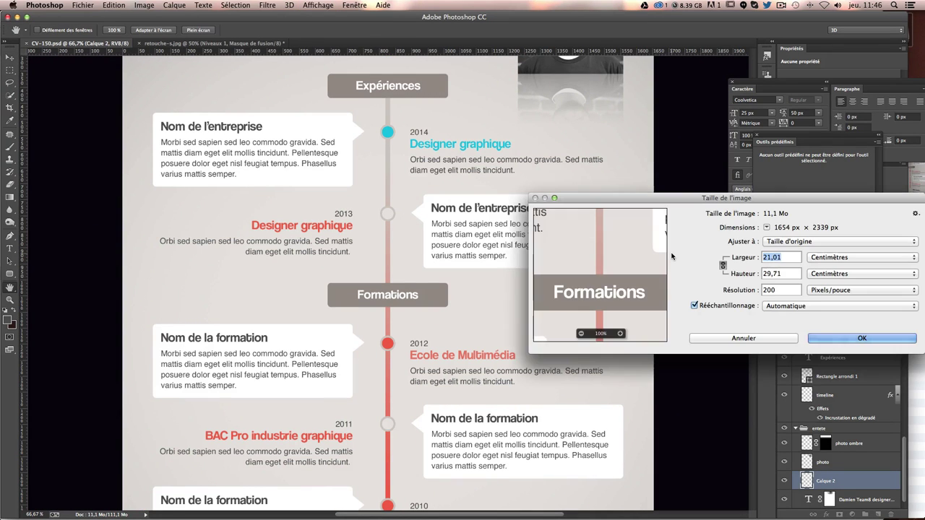
pyautogui.press('Tab')
pyautogui.press('Tab')
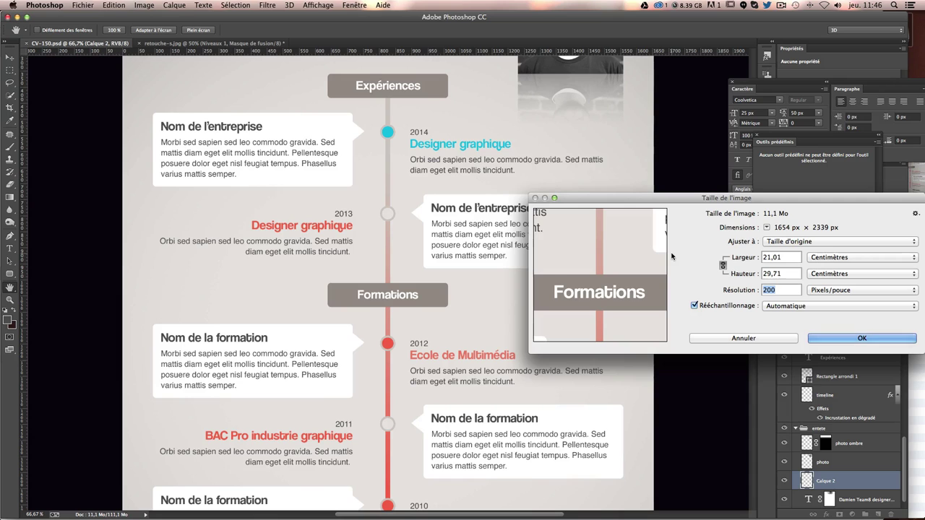
pyautogui.write('150')
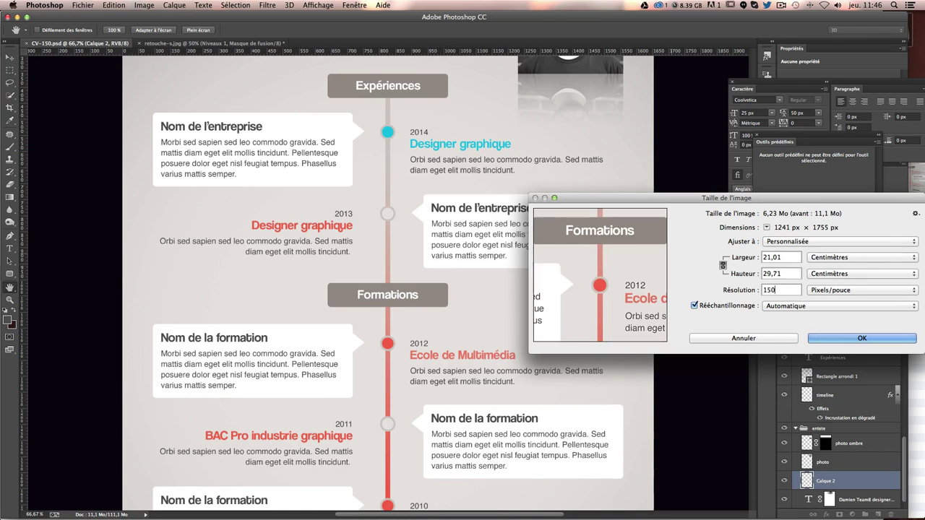
pyautogui.press('Return')
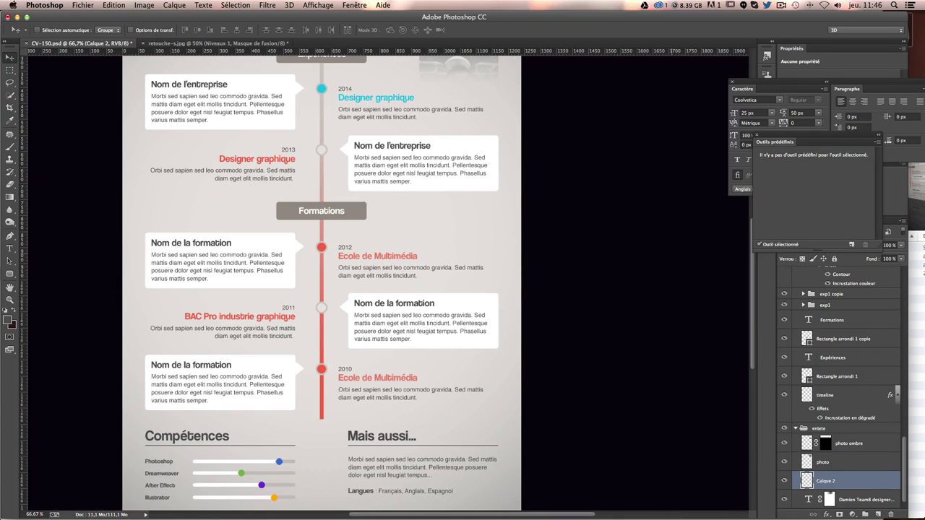
# Inspect the resampled CV at 100% zoom.
pyautogui.press('super+plus')
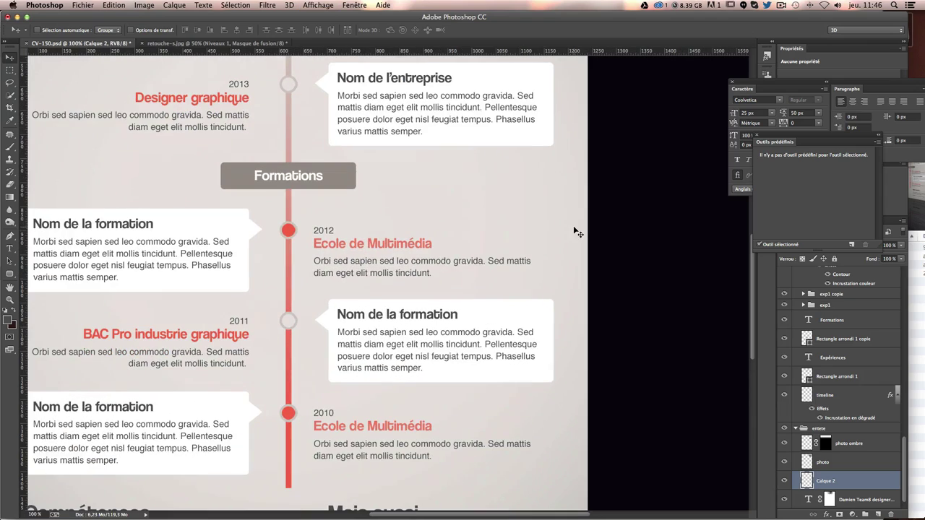
pyautogui.hscroll(-3, 552, 233)
pyautogui.scroll(3, 549, 235)
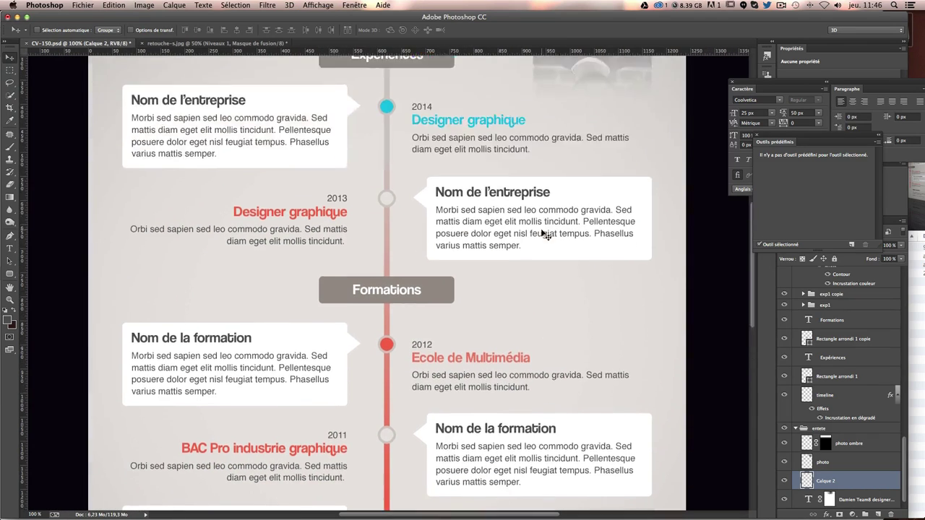
pyautogui.scroll(3, 546, 236)
pyautogui.scroll(3, 546, 236)
pyautogui.hscroll(-2, 546, 236)
pyautogui.scroll(-5, 546, 236)
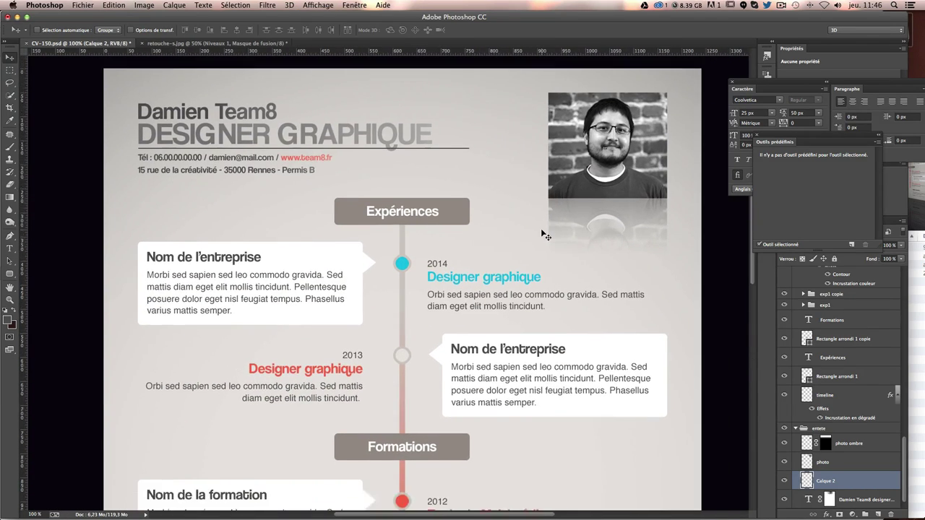
pyautogui.scroll(-3, 546, 235)
# Compare the layout at 66.67% and 50%, then check the timeline at 100%.
pyautogui.hotkey('ctrl', '-')
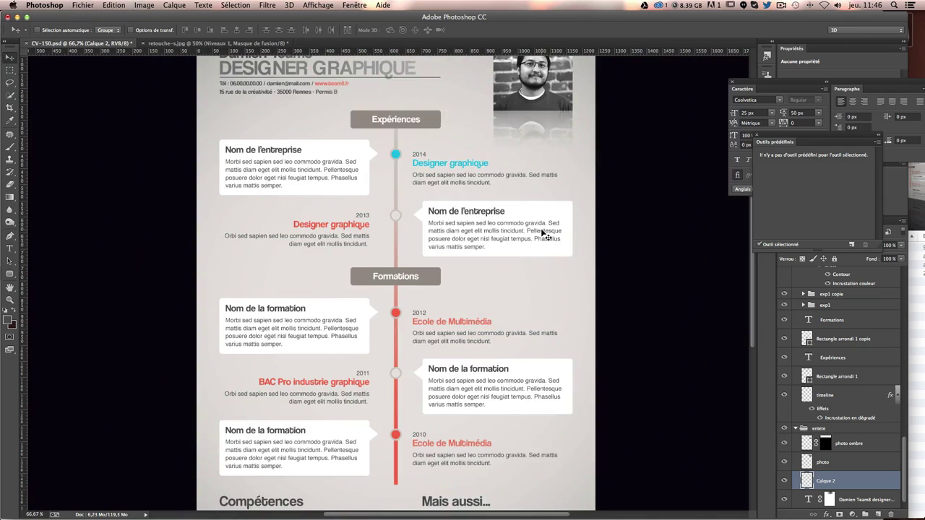
pyautogui.scroll(1, 546, 235)
pyautogui.scroll(1, 545, 236)
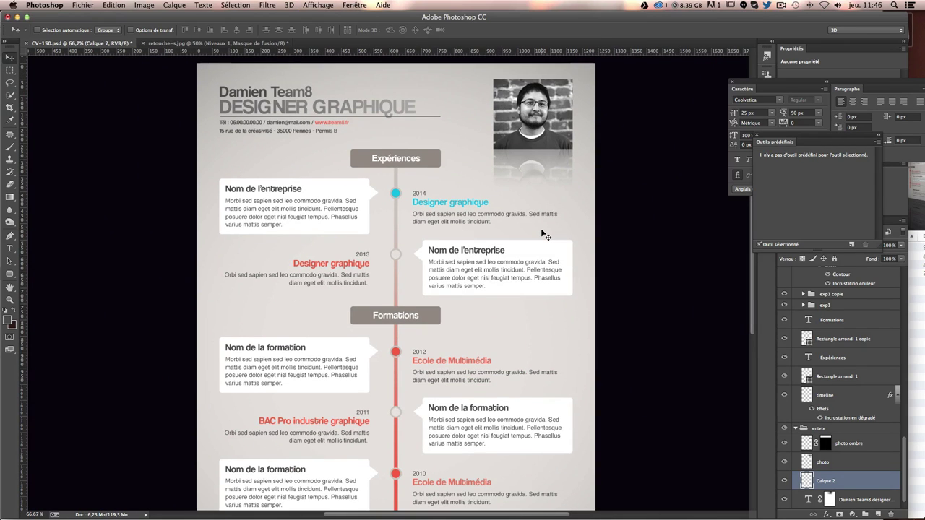
pyautogui.hotkey('ctrl', '-')
pyautogui.hotkey('ctrl', '+')
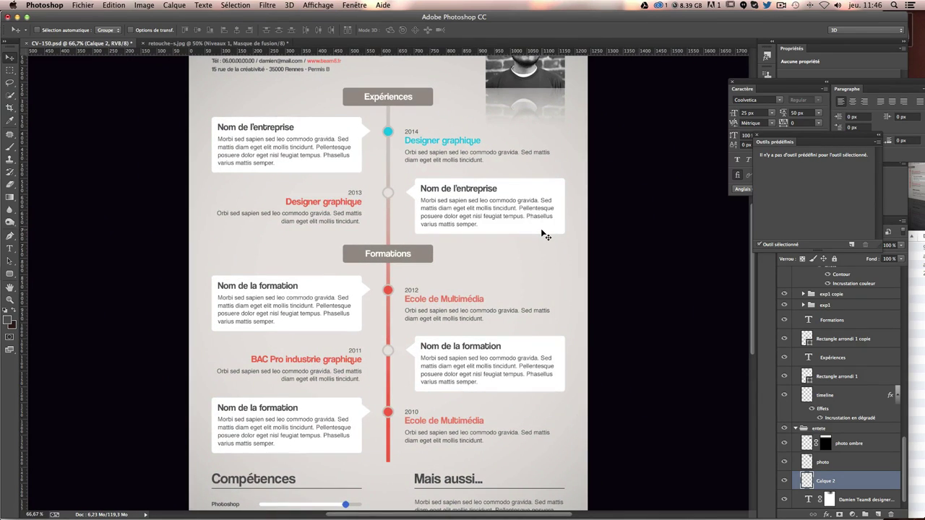
pyautogui.hotkey('ctrl', '+')
pyautogui.scroll(2, 546, 236)
pyautogui.scroll(1, 546, 235)
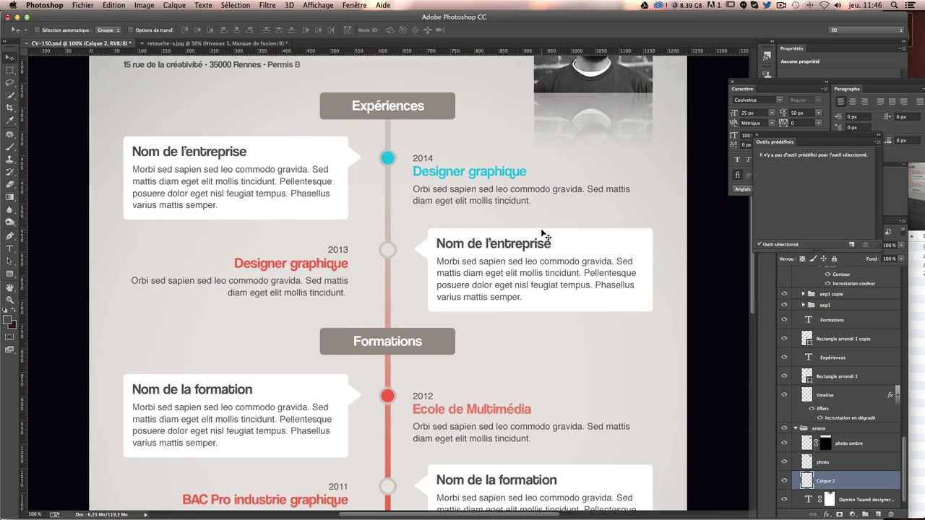
pyautogui.scroll(2, 546, 236)
pyautogui.scroll(1, 546, 236)
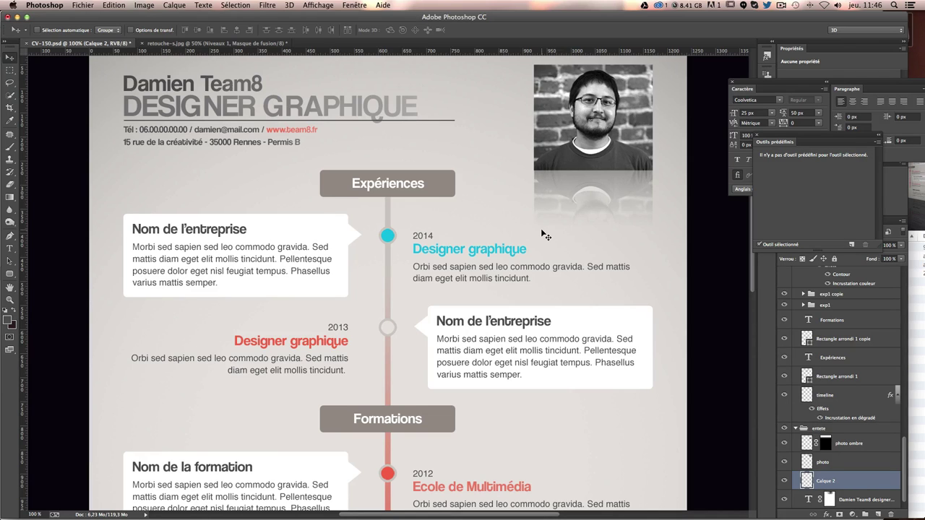
# Open Save for Web and choose the Supérieure JPEG quality preset.
pyautogui.click(79, 6)
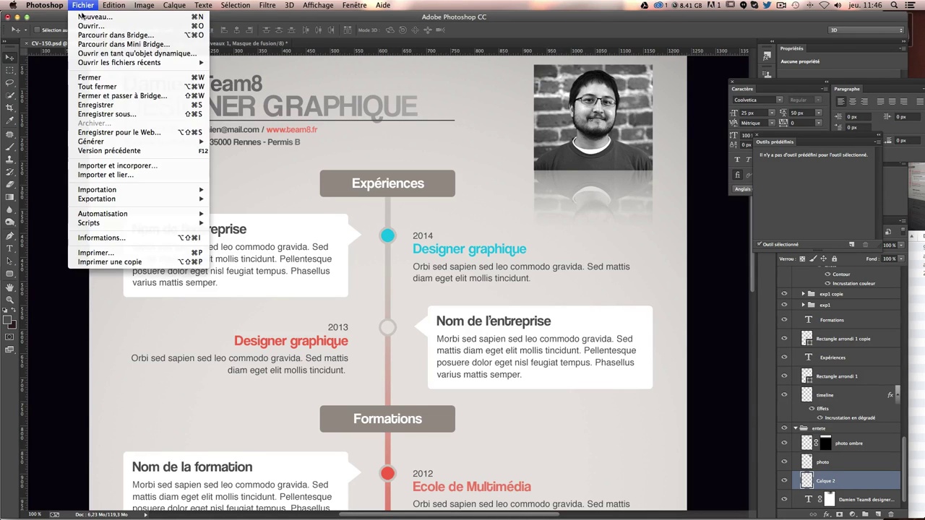
pyautogui.click(109, 133)
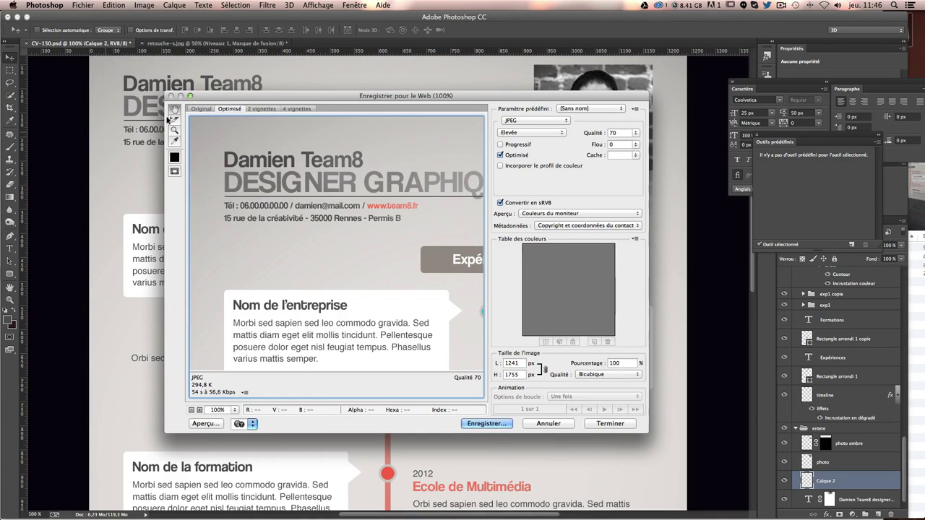
pyautogui.click(562, 134)
pyautogui.write('90')
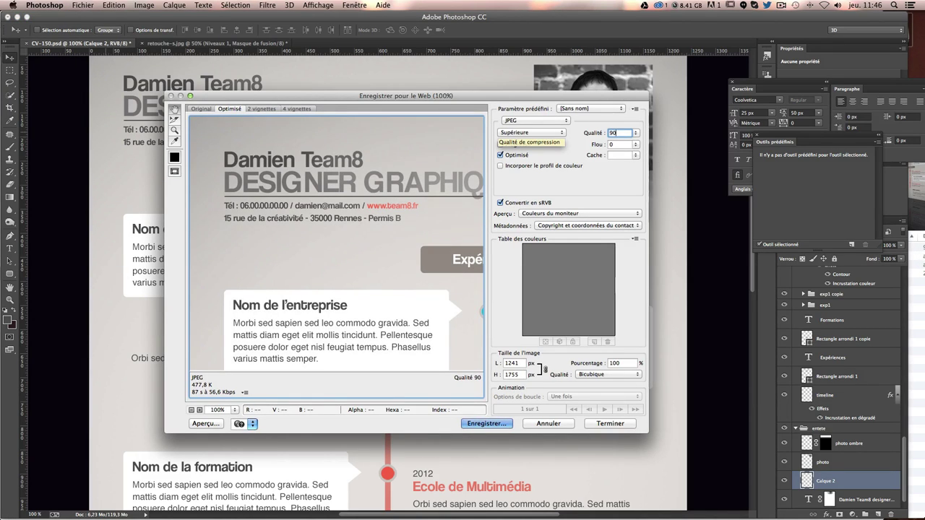
pyautogui.click(535, 144)
# Pan the Supérieure preview to check the Expériences section.
pyautogui.moveTo(432, 266); pyautogui.dragTo(300, 185)
pyautogui.scroll(-2, 376, 356)
pyautogui.scroll(-3, 376, 356)
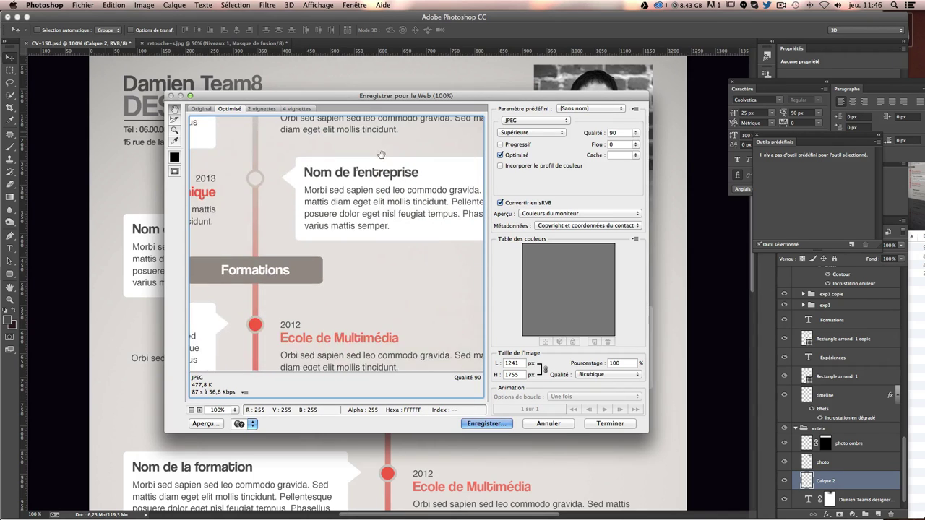
pyautogui.scroll(-3, 376, 356)
pyautogui.scroll(-3, 376, 355)
pyautogui.scroll(-1, 376, 356)
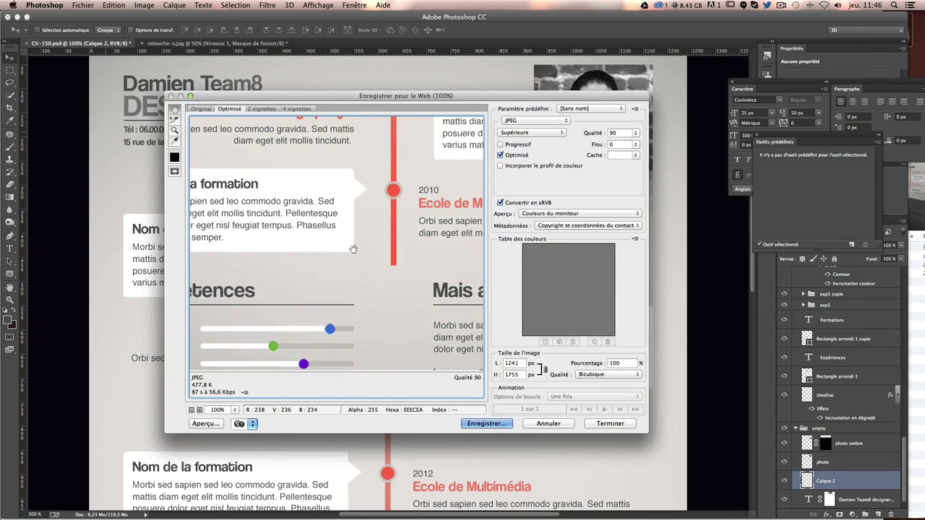
pyautogui.scroll(-3, 376, 355)
pyautogui.hscroll(3, 250, 241)
pyautogui.hscroll(-3, 331, 244)
pyautogui.scroll(3, 330, 244)
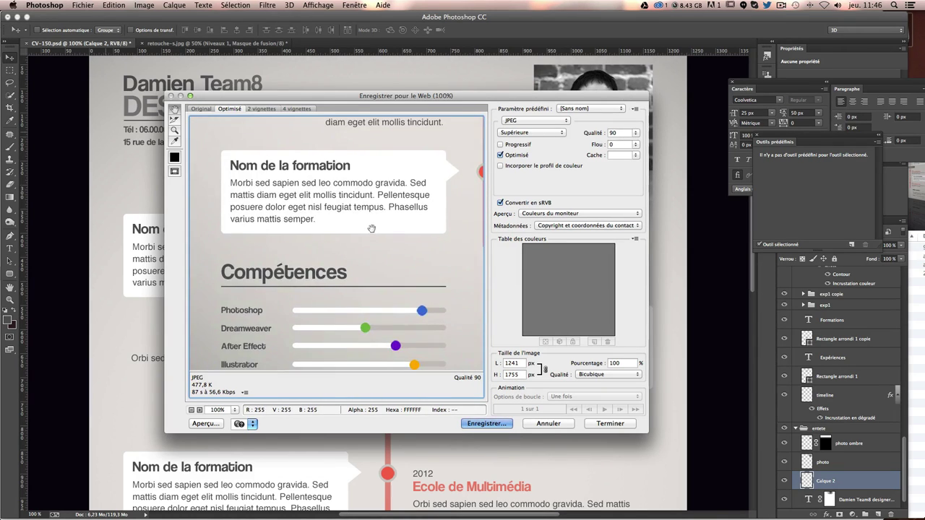
pyautogui.scroll(3, 372, 227)
pyautogui.scroll(3, 361, 285)
pyautogui.scroll(1, 376, 410)
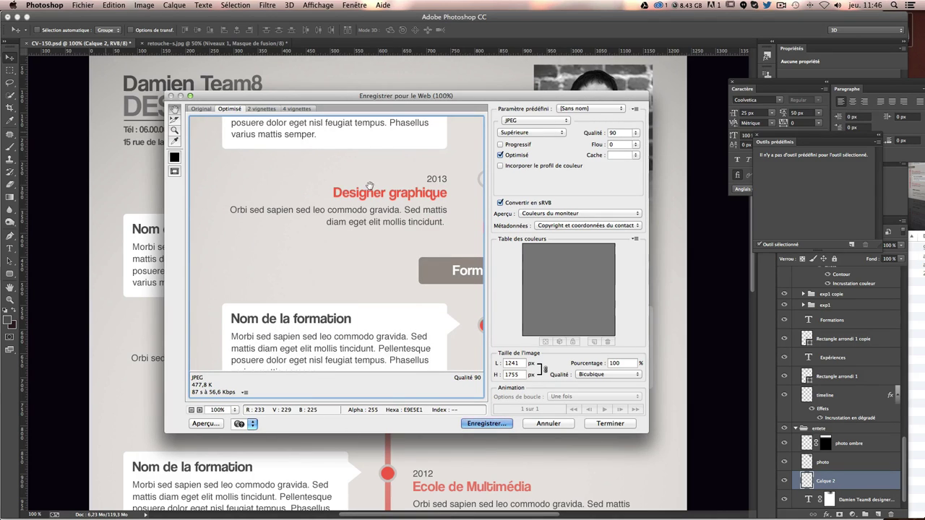
pyautogui.scroll(1, 369, 187)
pyautogui.scroll(5, 383, 210)
pyautogui.scroll(2, 415, 253)
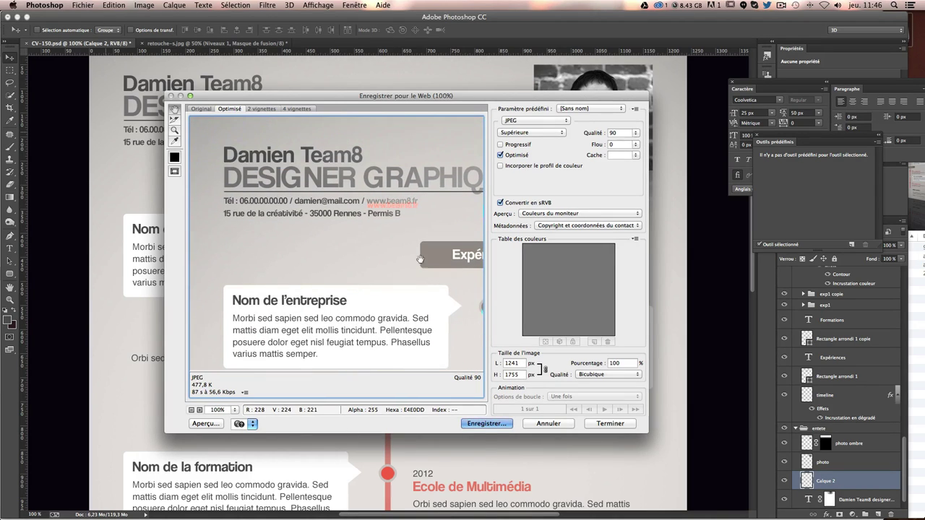
# Set the JPEG quality to 80, cutting the estimate to 358,2 K.
pyautogui.click(592, 132)
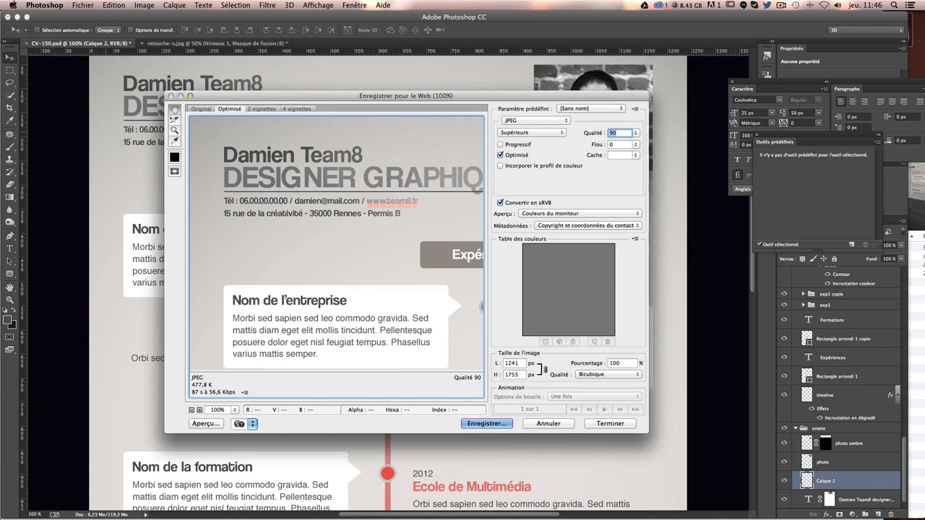
pyautogui.write('80')
pyautogui.moveTo(362, 244); pyautogui.dragTo(214, 196)
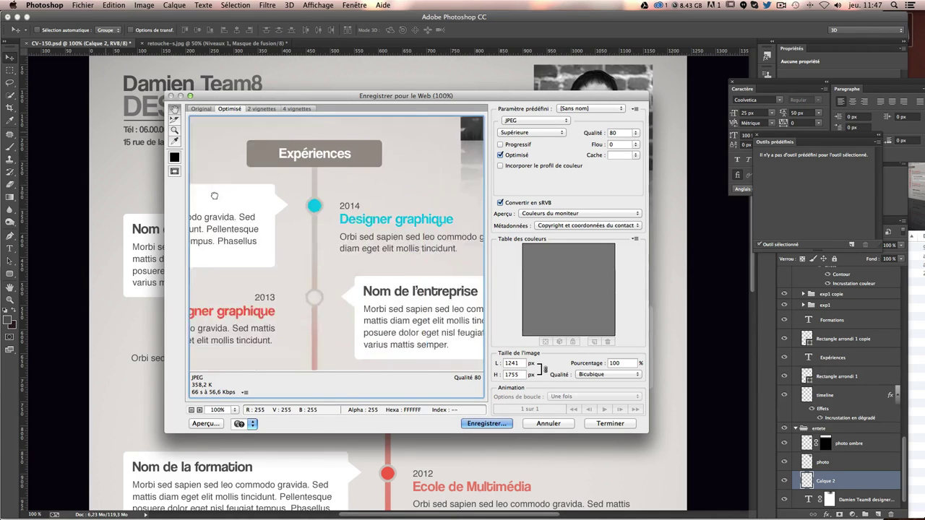
pyautogui.scroll(-1, 238, 194)
pyautogui.scroll(-5, 289, 191)
pyautogui.scroll(-2, 339, 188)
pyautogui.scroll(-3, 391, 186)
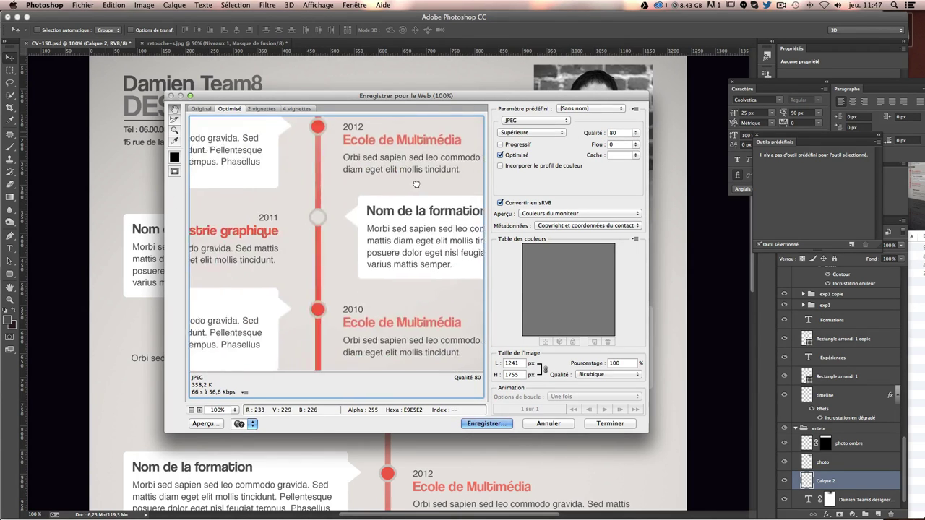
pyautogui.scroll(-1, 412, 181)
# Scroll around the quality-80 preview to check the layout.
pyautogui.hscroll(-3, 397, 166)
pyautogui.scroll(-5, 376, 144)
pyautogui.scroll(-2, 354, 123)
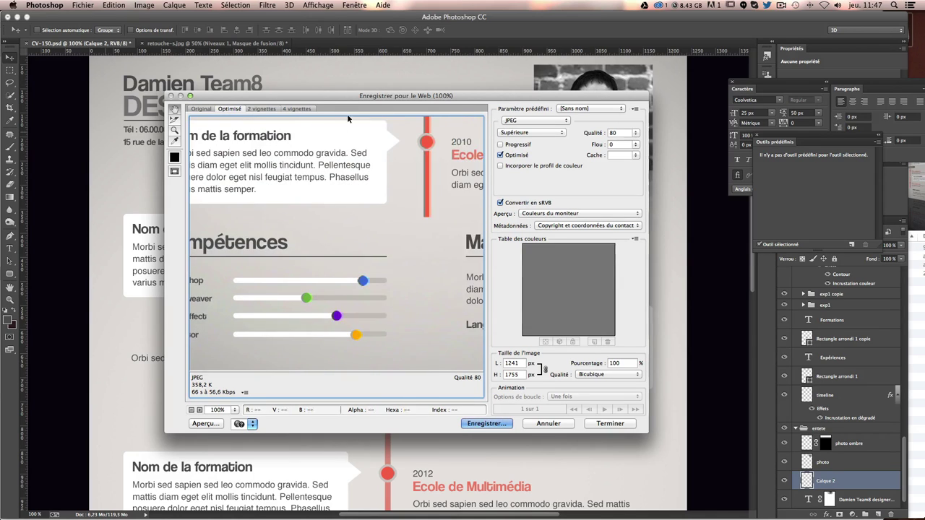
pyautogui.hscroll(3, 332, 166)
pyautogui.scroll(2, 311, 206)
pyautogui.scroll(4, 318, 210)
pyautogui.hscroll(-2, 318, 210)
pyautogui.hscroll(-4, 361, 217)
pyautogui.scroll(2, 361, 217)
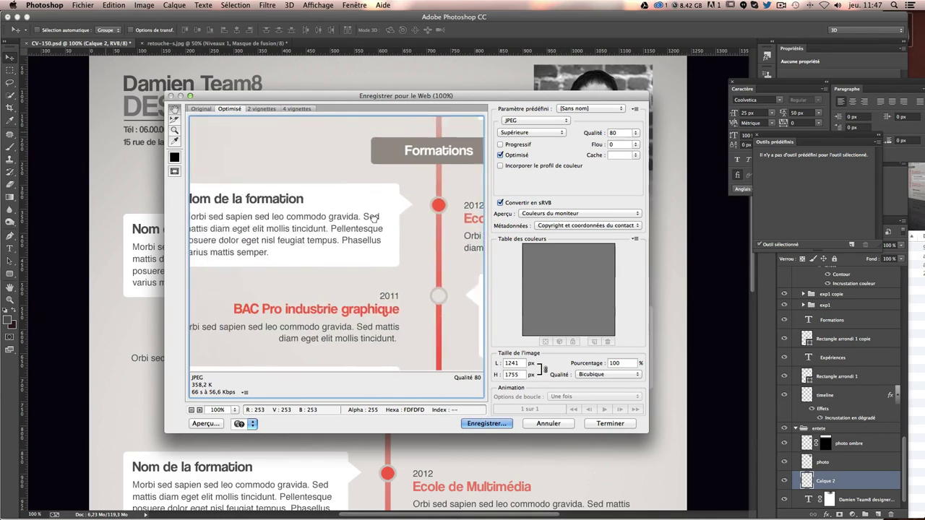
pyautogui.scroll(5, 376, 213)
pyautogui.scroll(3, 390, 239)
pyautogui.hscroll(-2, 391, 238)
pyautogui.scroll(2, 401, 263)
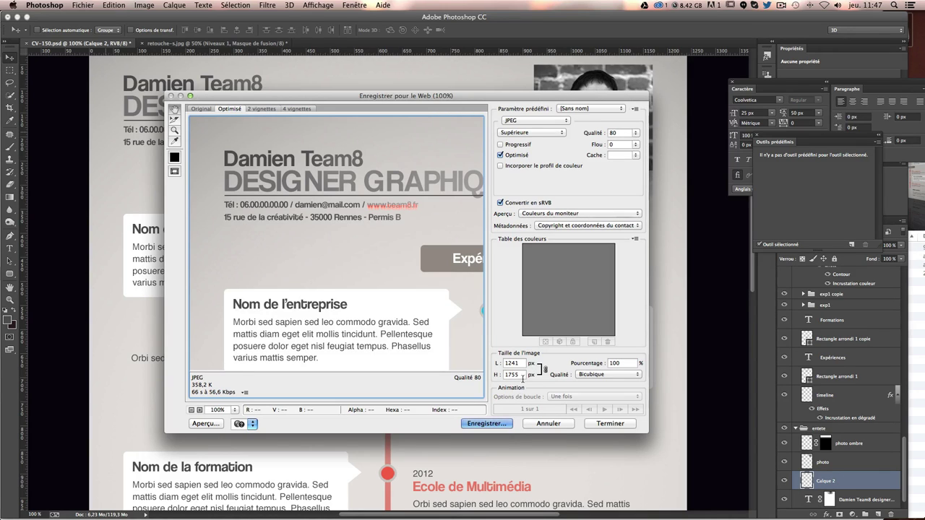
# Save the quality-80 JPEG as CV-150.jpg in the CVv2 folder.
pyautogui.click(486, 423)
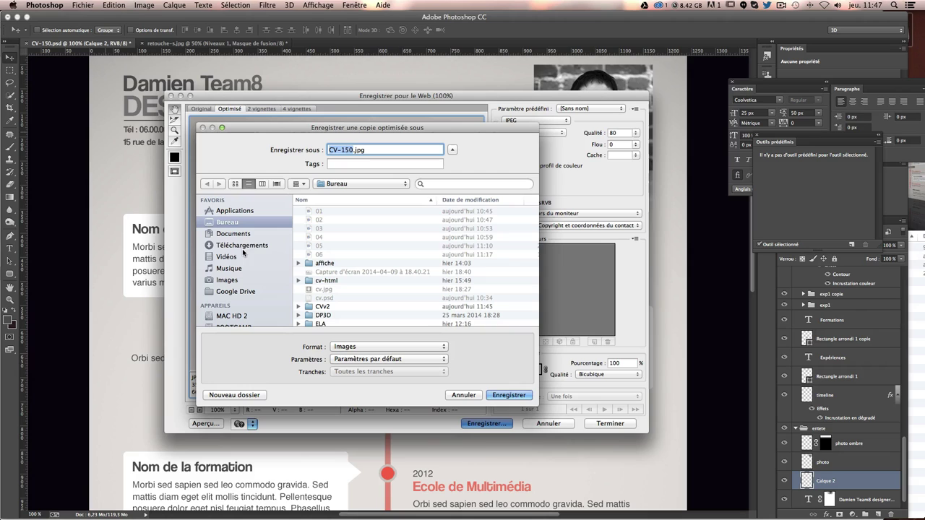
pyautogui.scroll(-5, 347, 275)
pyautogui.scroll(-2, 347, 274)
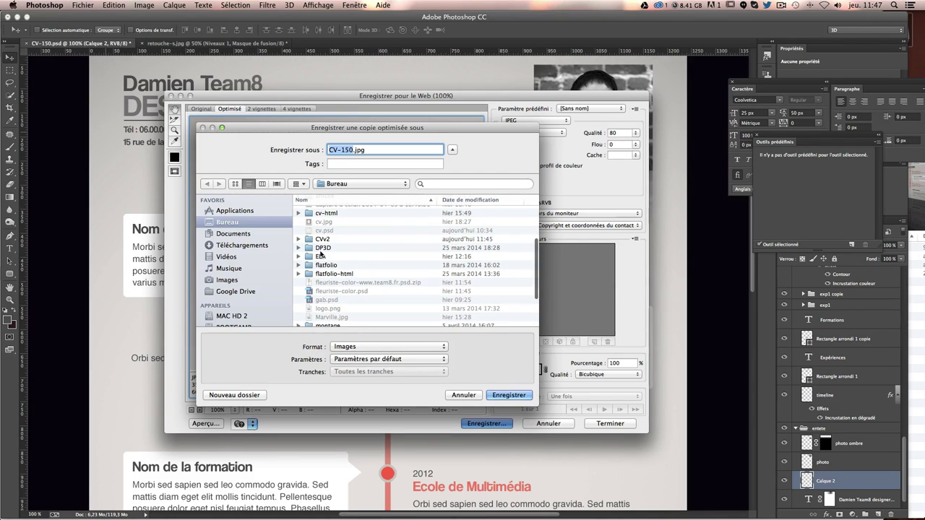
pyautogui.scroll(1, 320, 254)
pyautogui.click(333, 249)
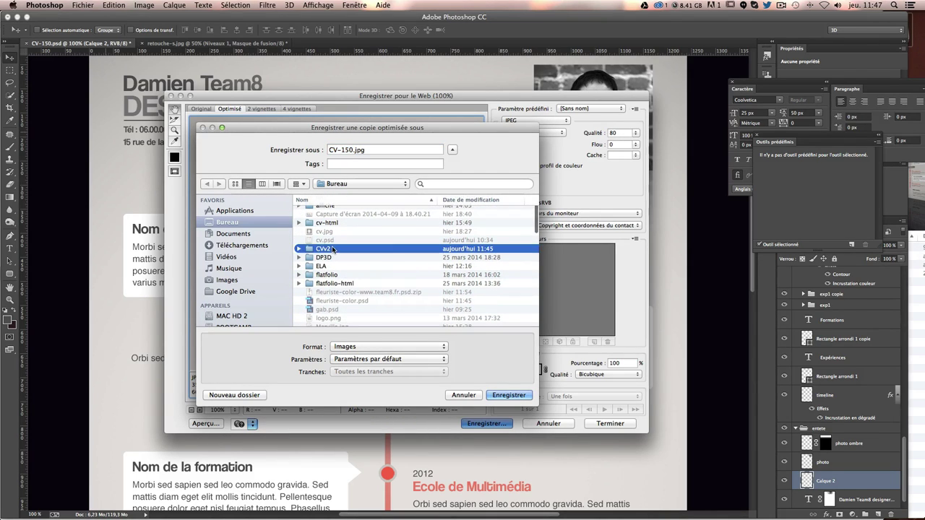
pyautogui.doubleClick(333, 249)
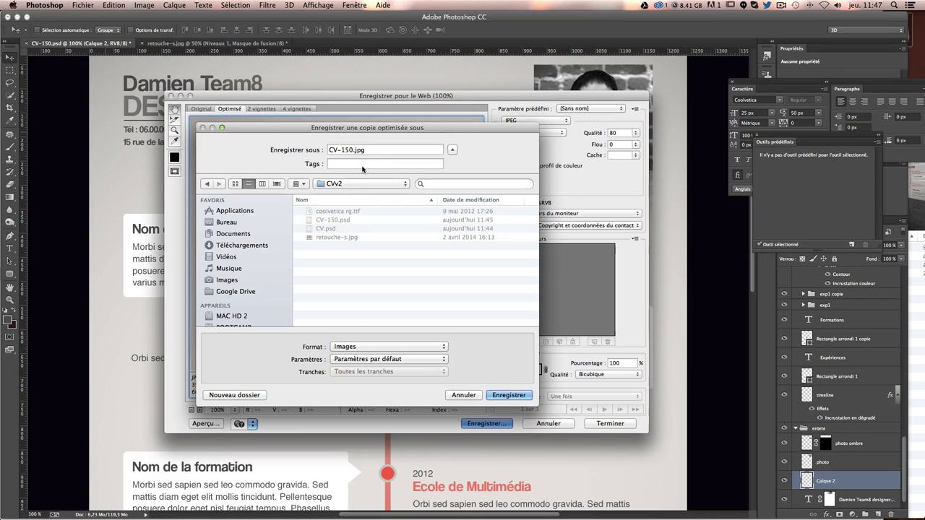
pyautogui.click(509, 395)
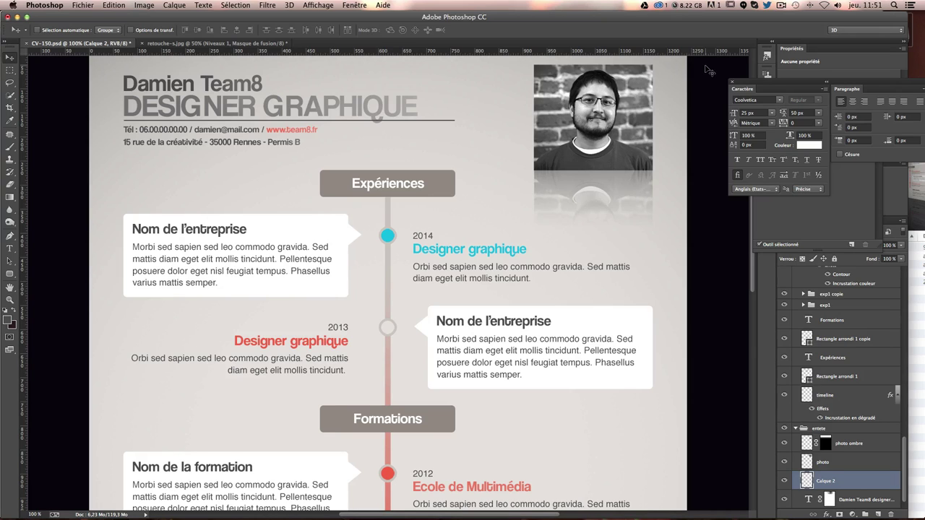
# Save the CV as a Photoshop PDF named CV-150.pdf in the CVv2 folder.
pyautogui.click(89, 4)
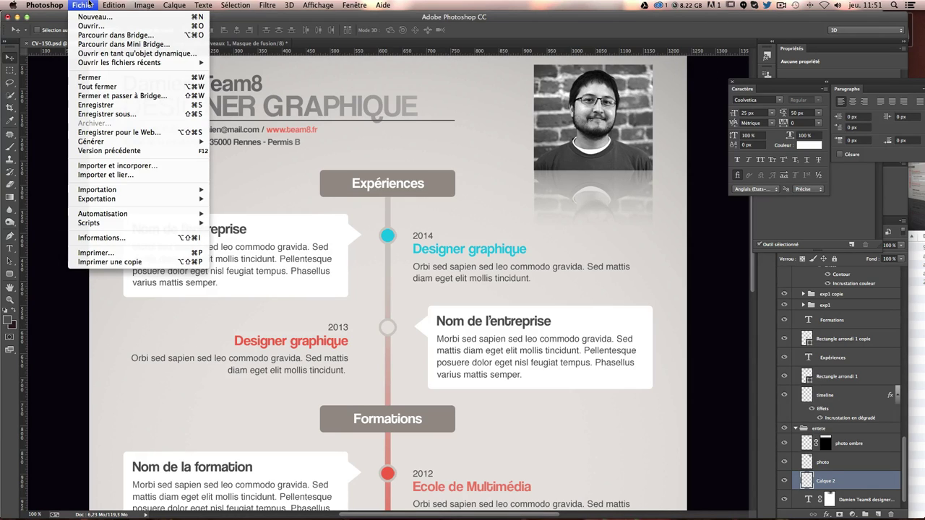
pyautogui.click(107, 114)
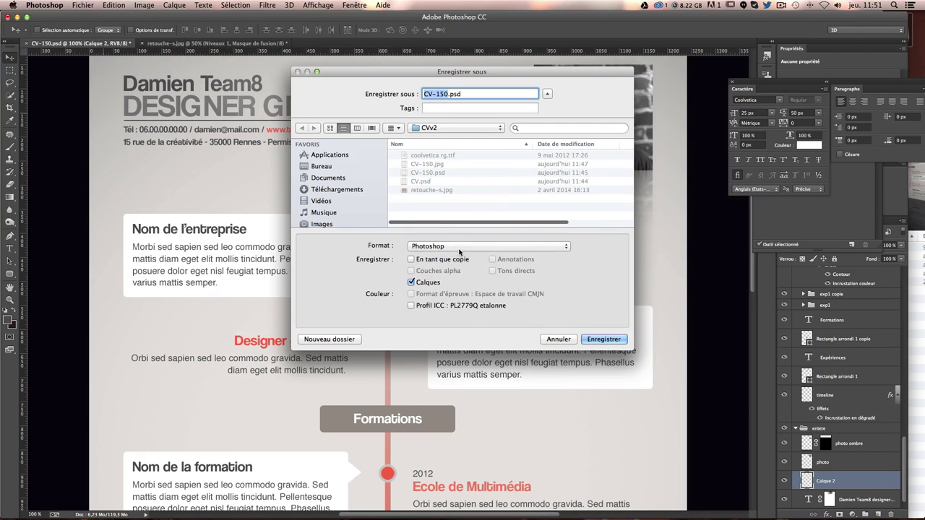
pyautogui.click(463, 246)
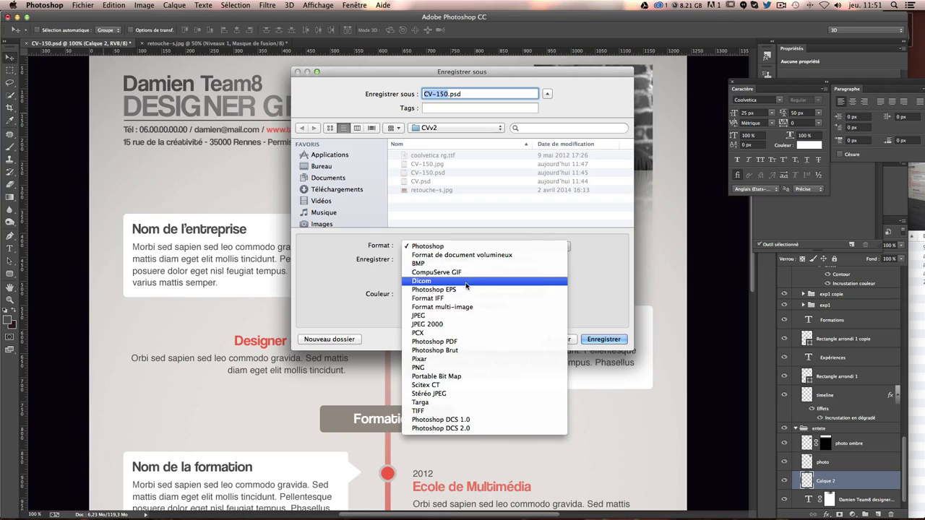
pyautogui.click(477, 342)
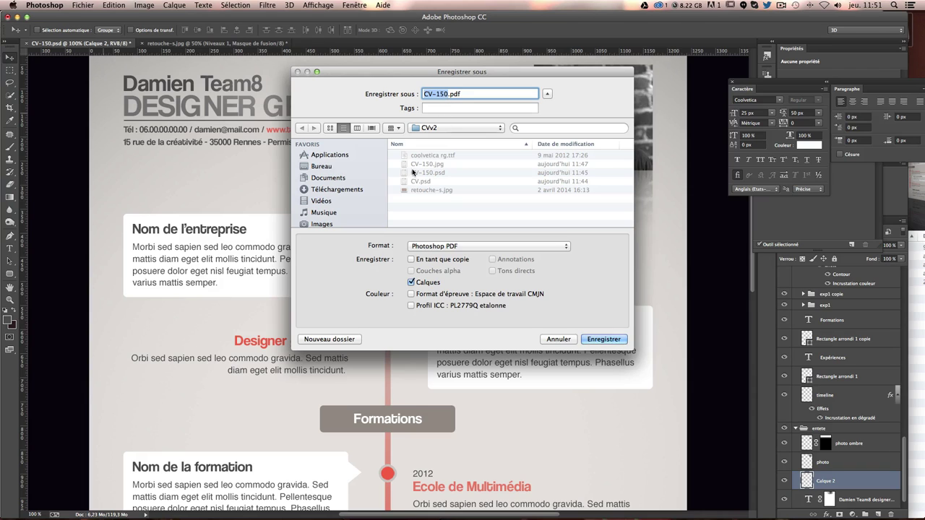
pyautogui.click(603, 339)
pyautogui.click(545, 202)
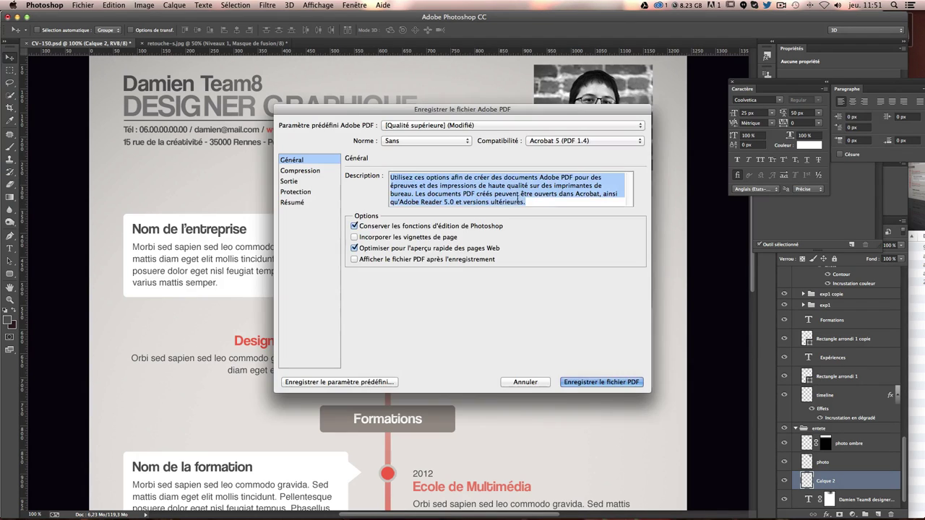
# Keep Maximum image quality compression and confirm saving the PDF despite the compatibility warning.
pyautogui.click(312, 172)
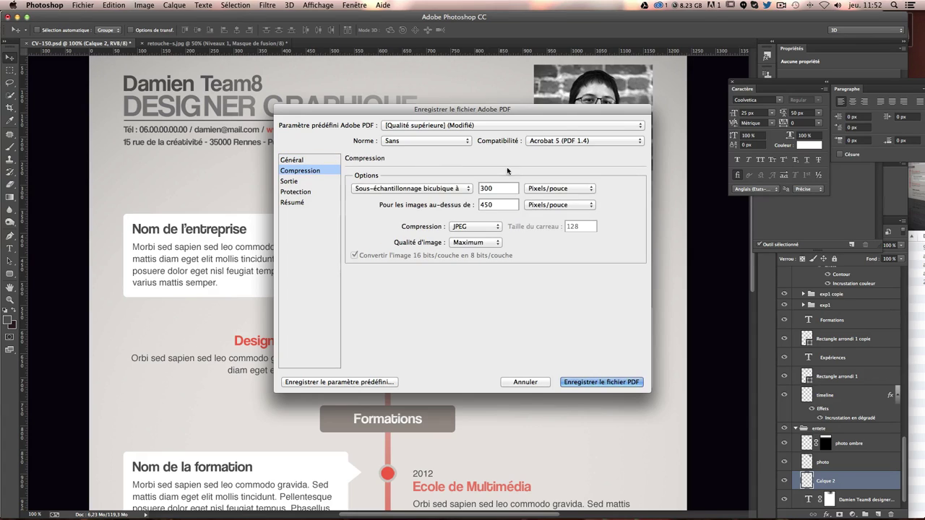
pyautogui.click(495, 244)
pyautogui.click(516, 295)
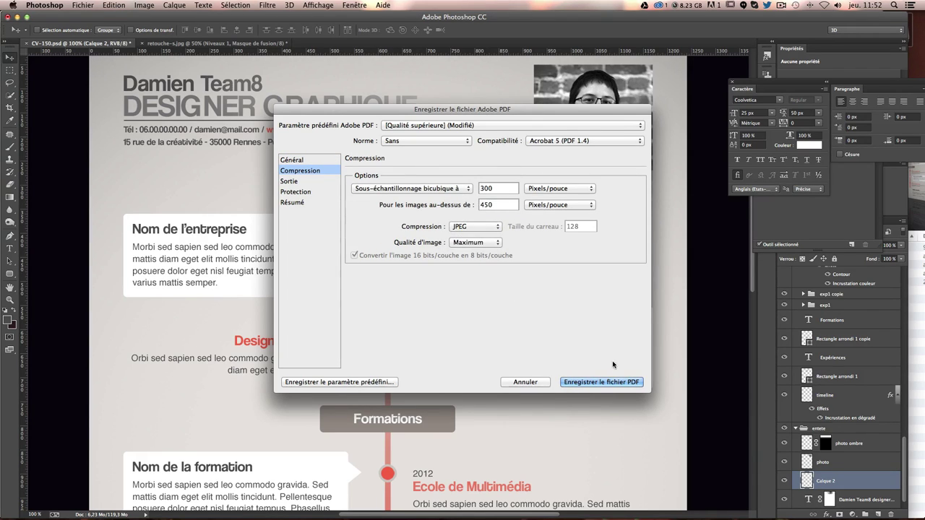
pyautogui.click(601, 381)
pyautogui.click(535, 226)
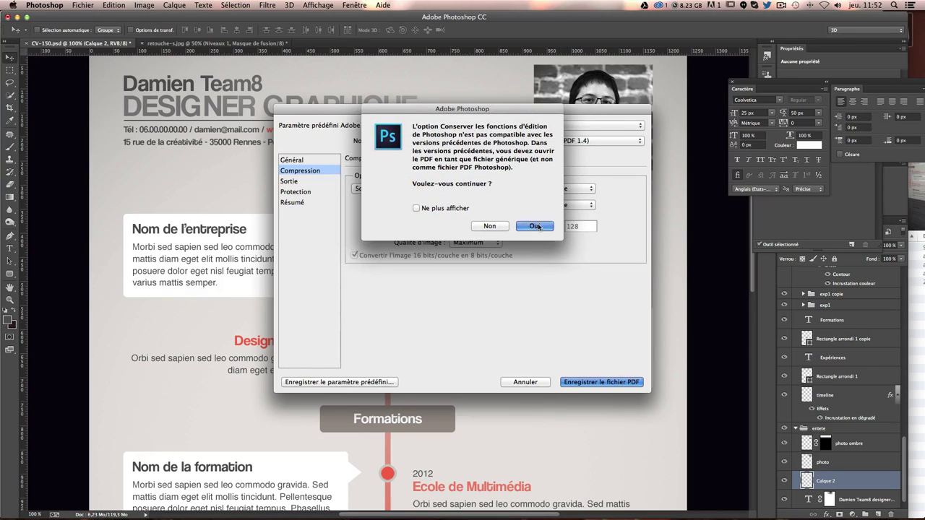
# Check the file information of CV-150.pdf in CVv2, showing a 5,3 Mo size.
pyautogui.click(923, 311)
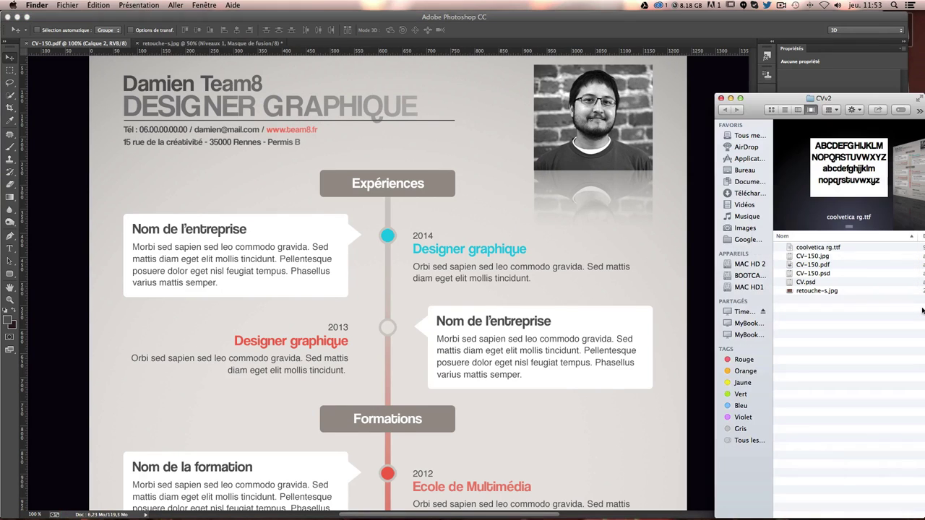
pyautogui.click(822, 273)
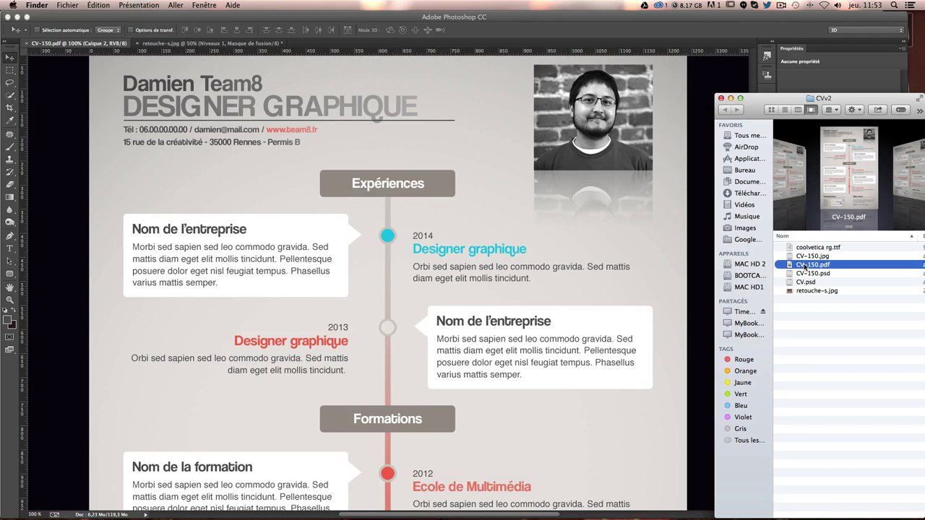
pyautogui.press('super+i')
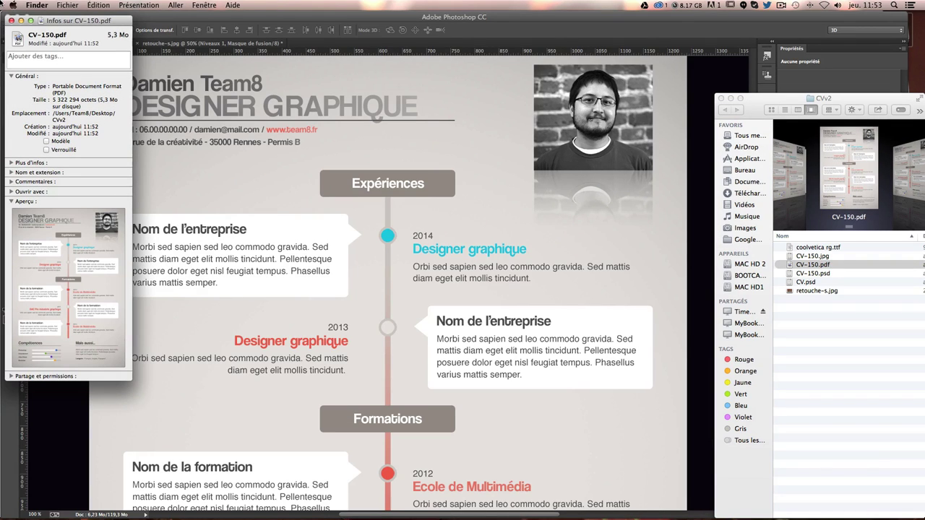
pyautogui.moveTo(109, 34); pyautogui.dragTo(155, 36)
pyautogui.click(11, 21)
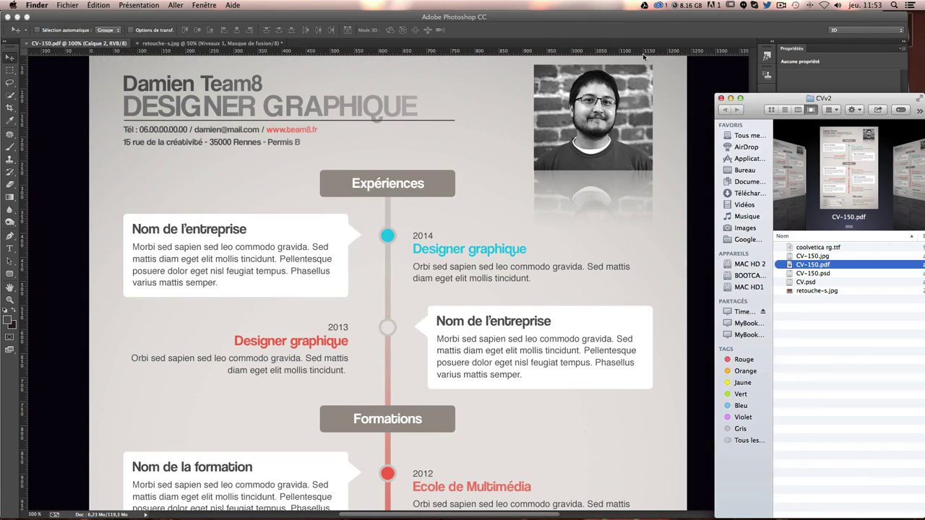
# Check the file information of the exported CV-150.jpg in the CVv2 folder.
pyautogui.click(727, 84)
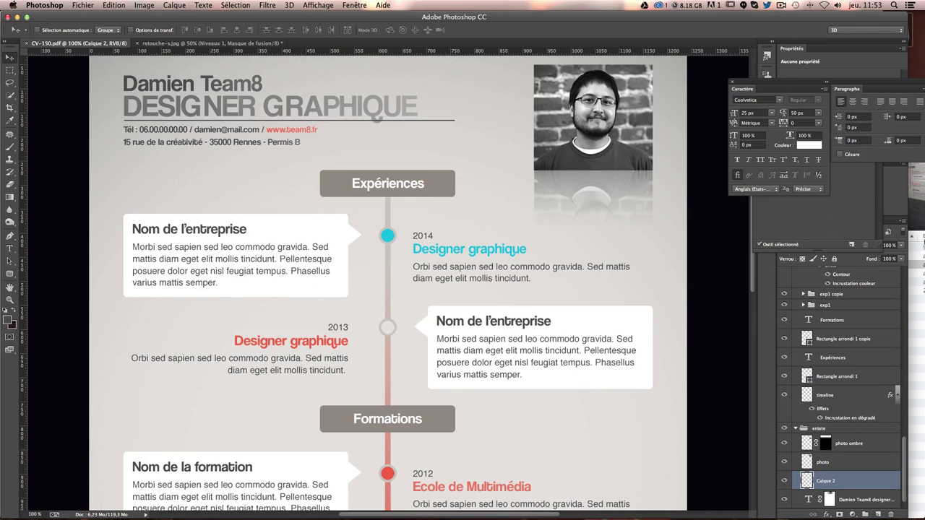
pyautogui.click(921, 291)
pyautogui.click(828, 258)
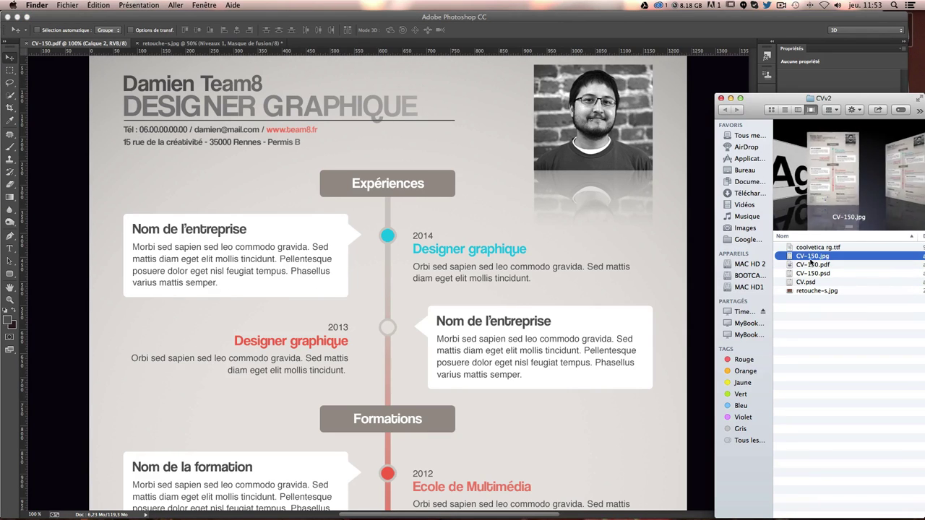
pyautogui.press('super+i')
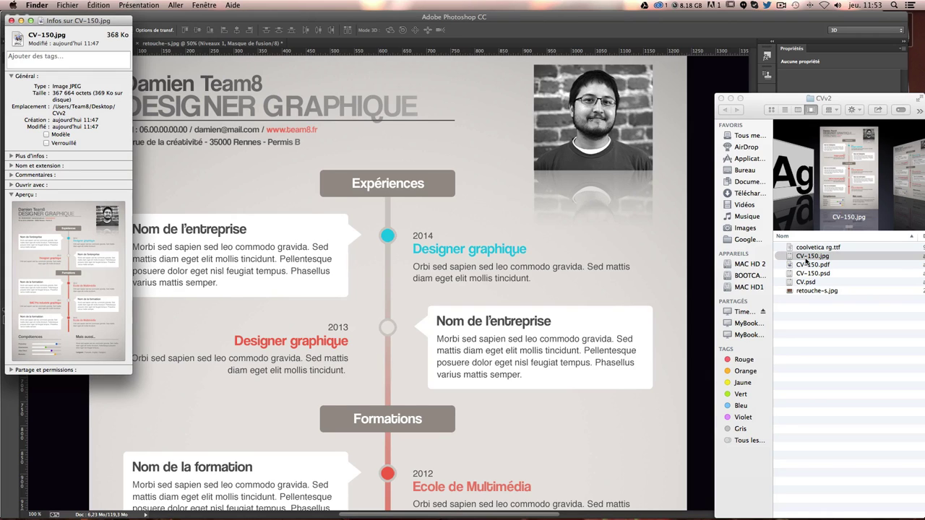
pyautogui.press('super+w')
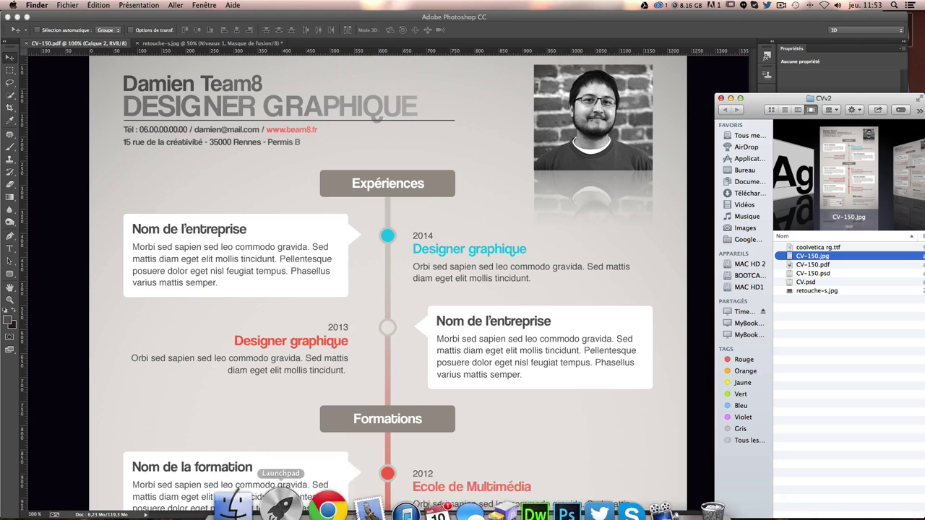
# Open the conv2pdf.com result from the 'convertir jpg en pdf en ligne' Google search.
pyautogui.click(302, 495)
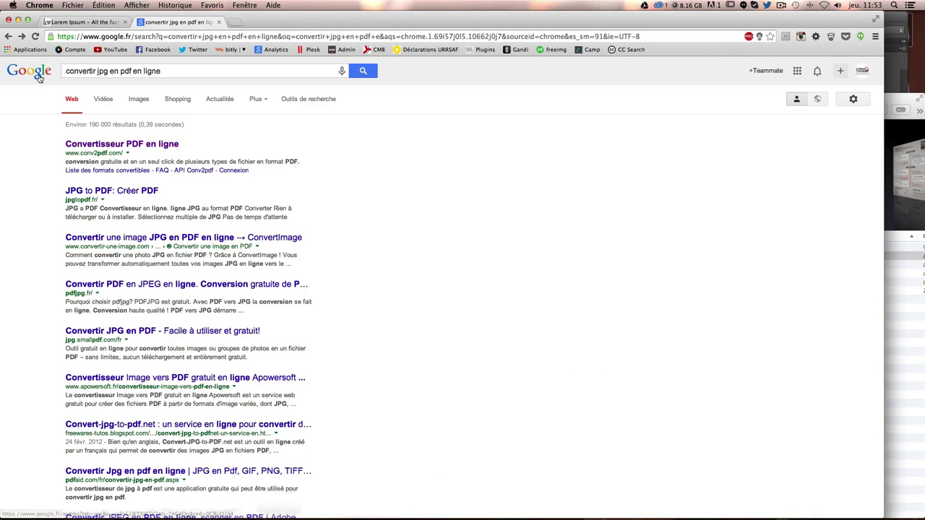
pyautogui.moveTo(65, 70); pyautogui.dragTo(184, 70)
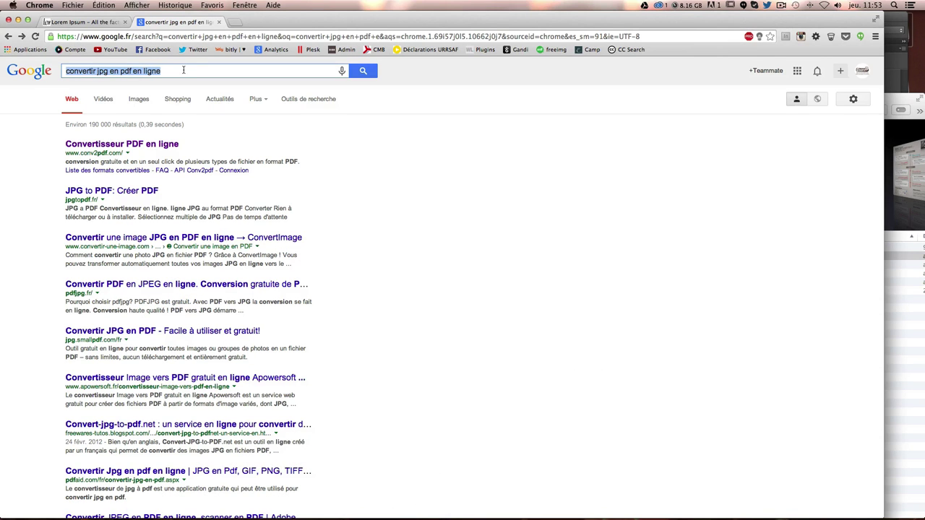
pyautogui.click(177, 70)
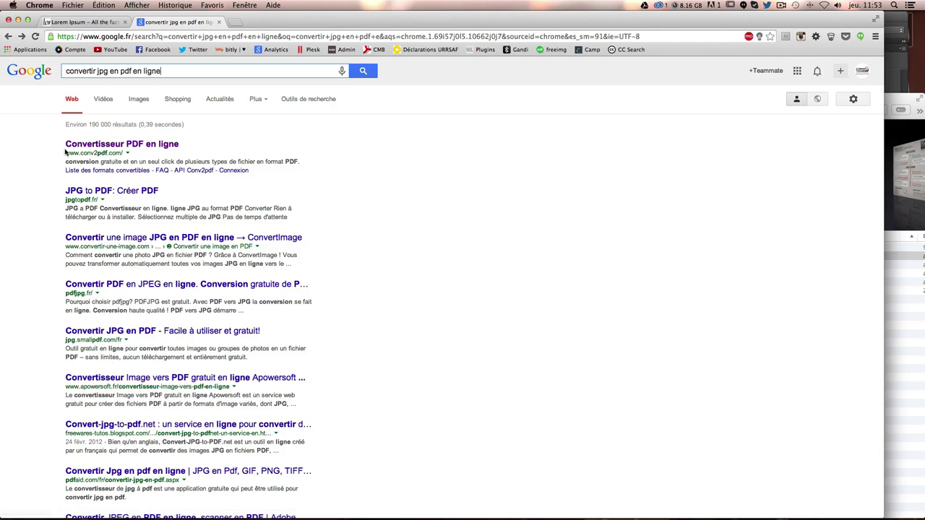
pyautogui.moveTo(72, 153); pyautogui.dragTo(108, 144)
pyautogui.click(109, 144)
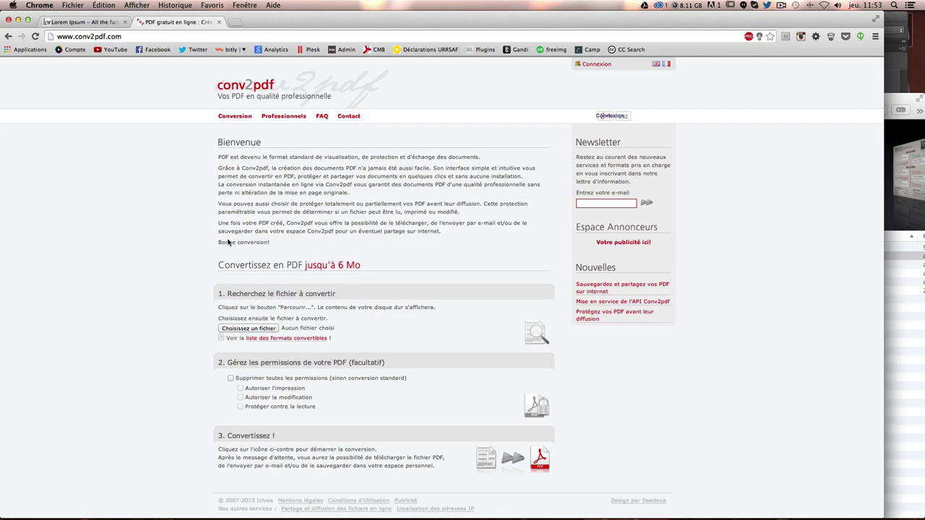
# Convert CV-150.jpg to PDF on conv2pdf, download the 380 Ko CV-150.pdf and show it in Finder.
pyautogui.click(235, 329)
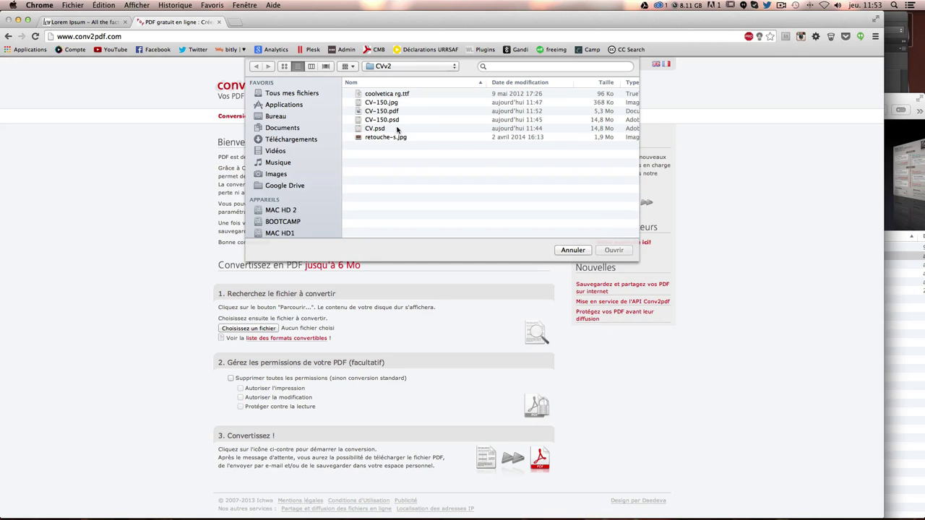
pyautogui.click(393, 106)
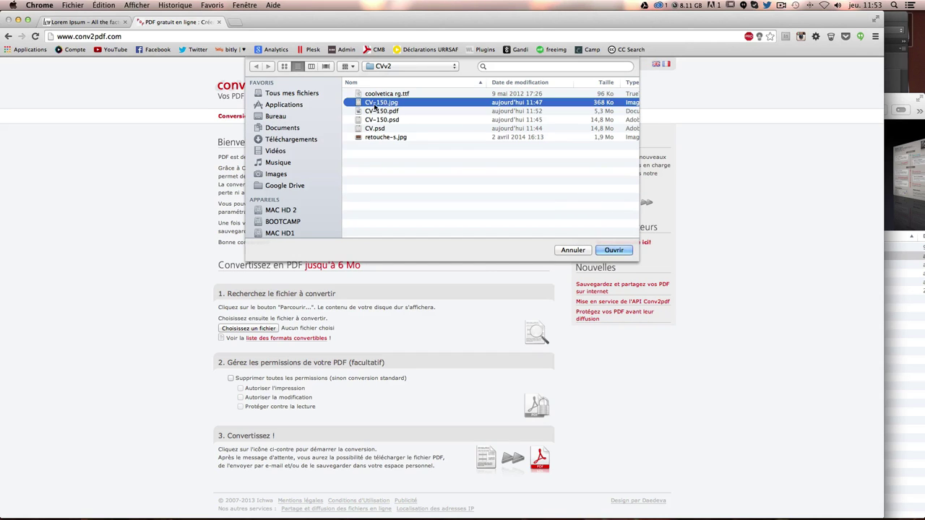
pyautogui.press('Return')
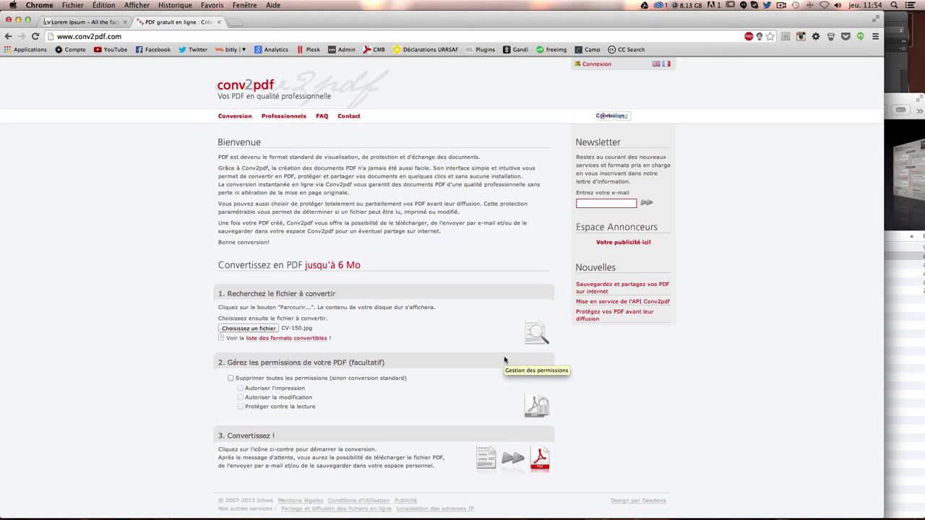
pyautogui.click(547, 464)
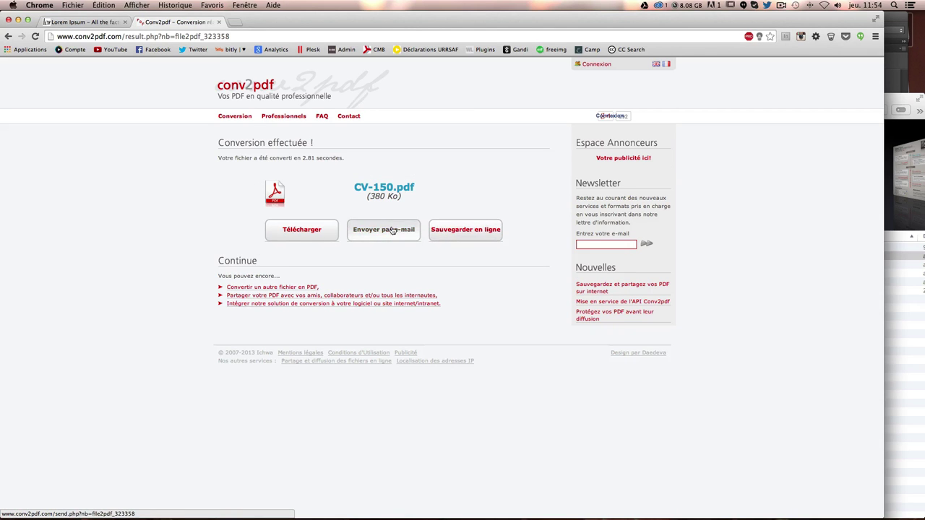
pyautogui.click(301, 239)
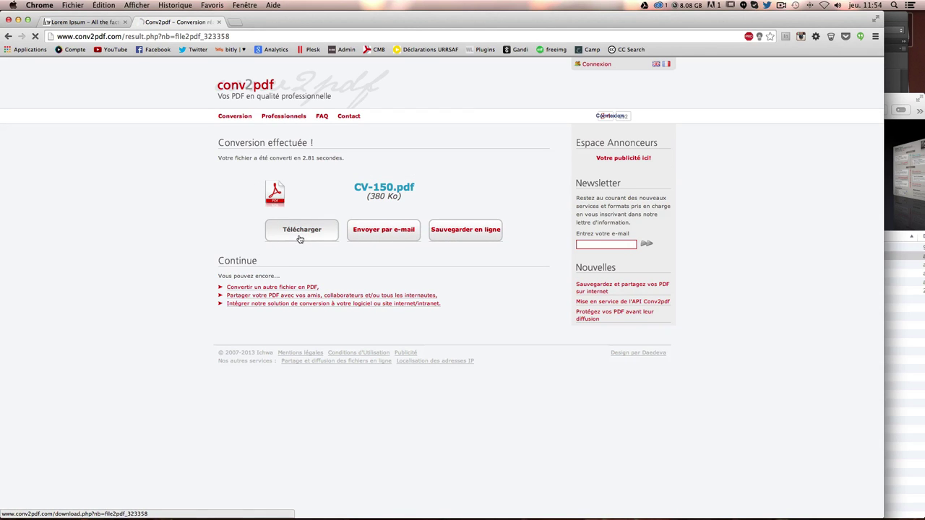
pyautogui.click(98, 508)
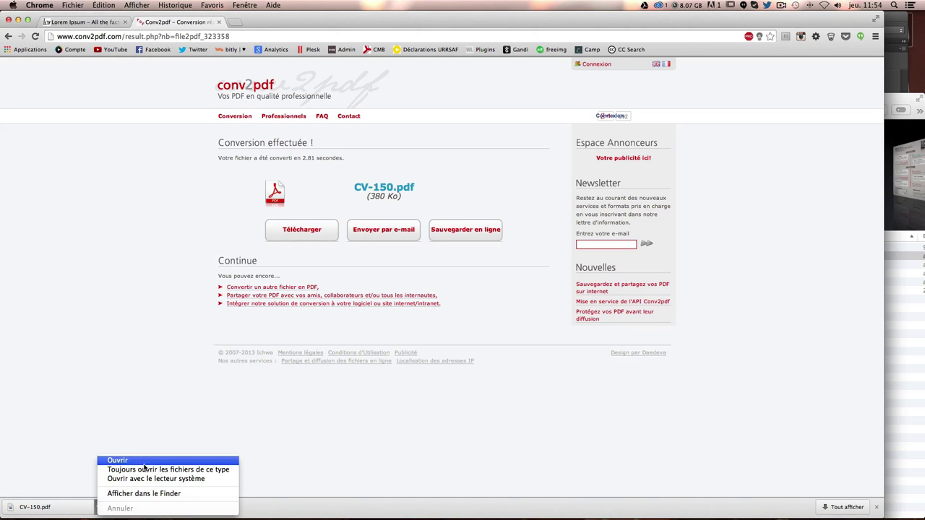
pyautogui.click(143, 494)
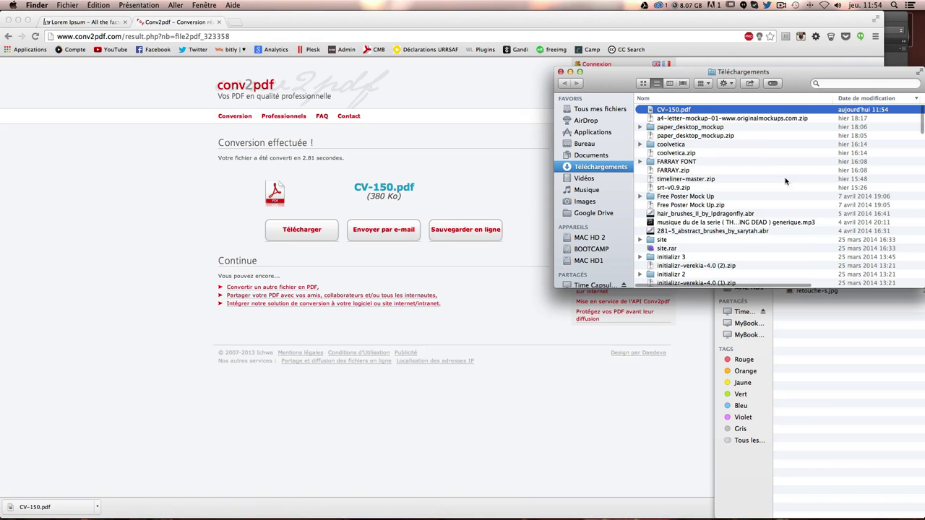
# Open the downloaded CV-150.pdf in Preview and scroll through the one-page CV.
pyautogui.rightClick(668, 110)
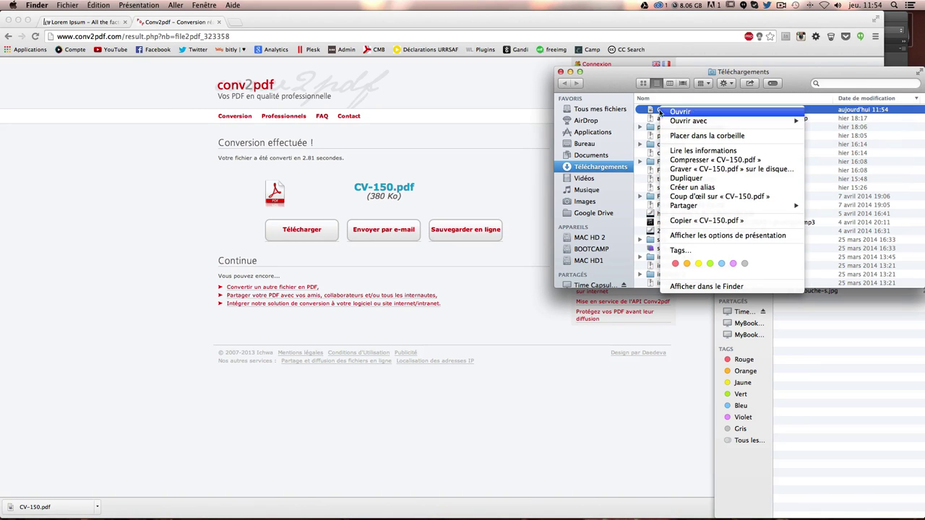
pyautogui.click(657, 113)
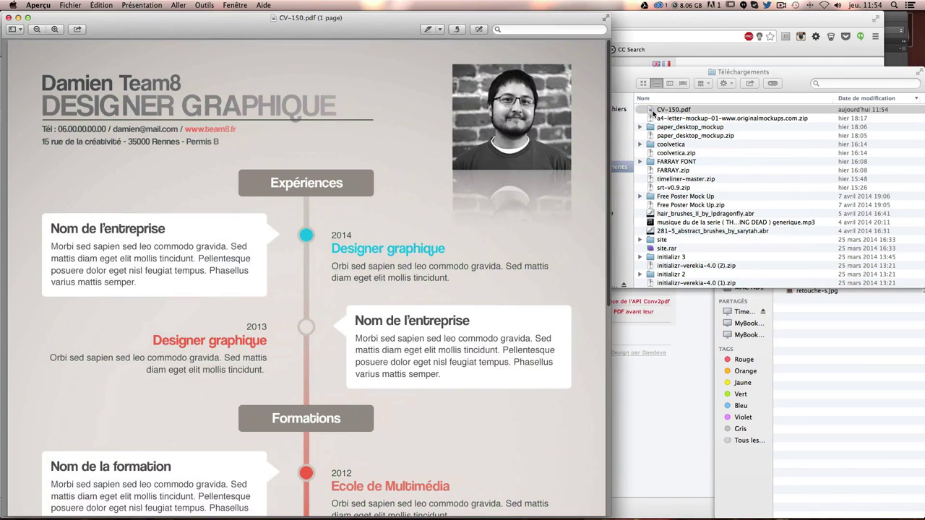
pyautogui.scroll(-5, 525, 178)
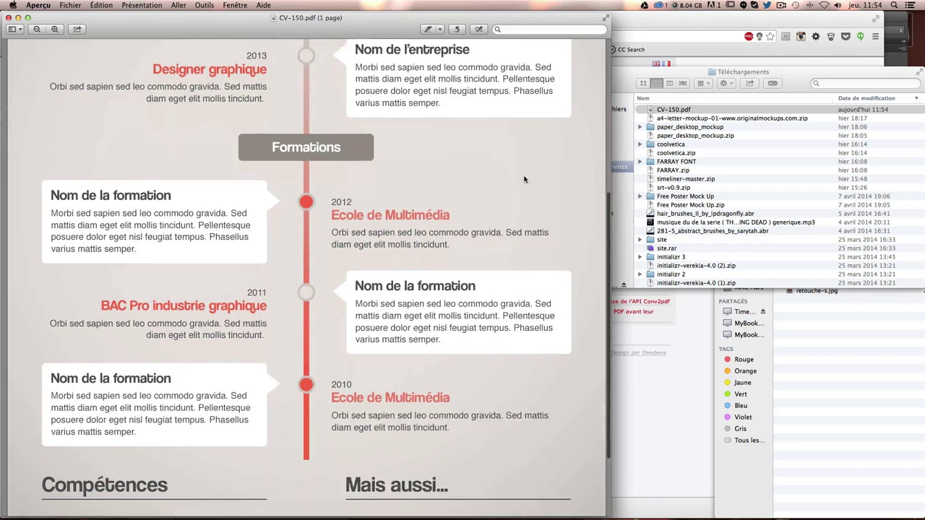
pyautogui.scroll(-3, 525, 179)
pyautogui.scroll(1, 525, 180)
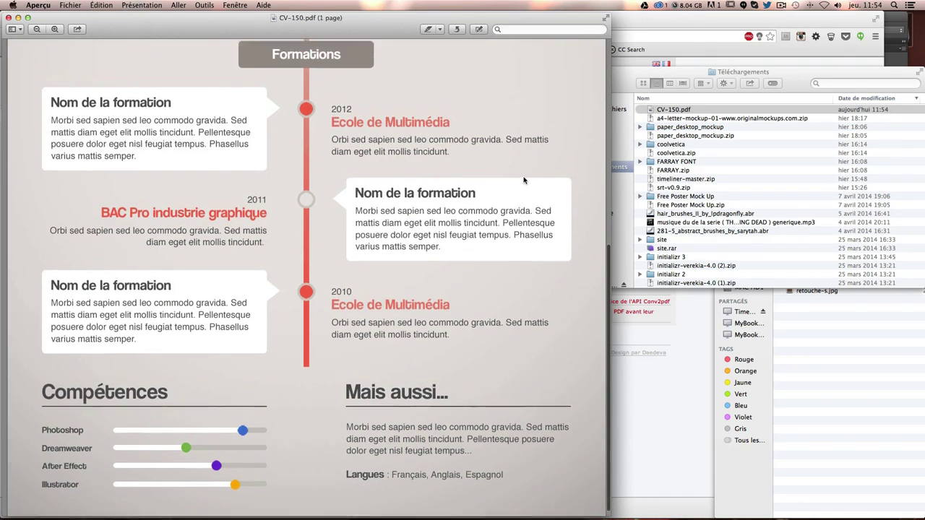
pyautogui.scroll(5, 525, 179)
pyautogui.scroll(-5, 525, 179)
pyautogui.scroll(3, 525, 179)
pyautogui.scroll(5, 525, 180)
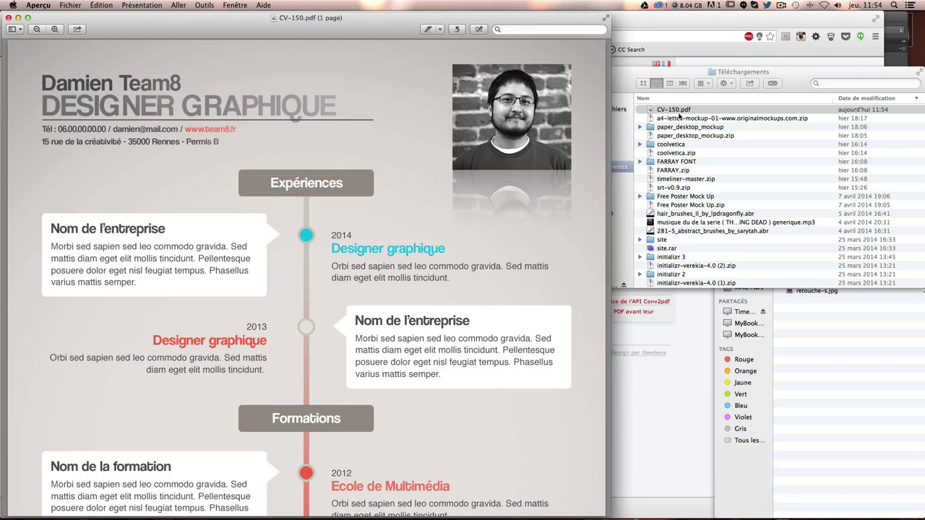
# Show CV-150.pdf's file information beside the document, revealing its 389 Ko size.
pyautogui.rightClick(665, 110)
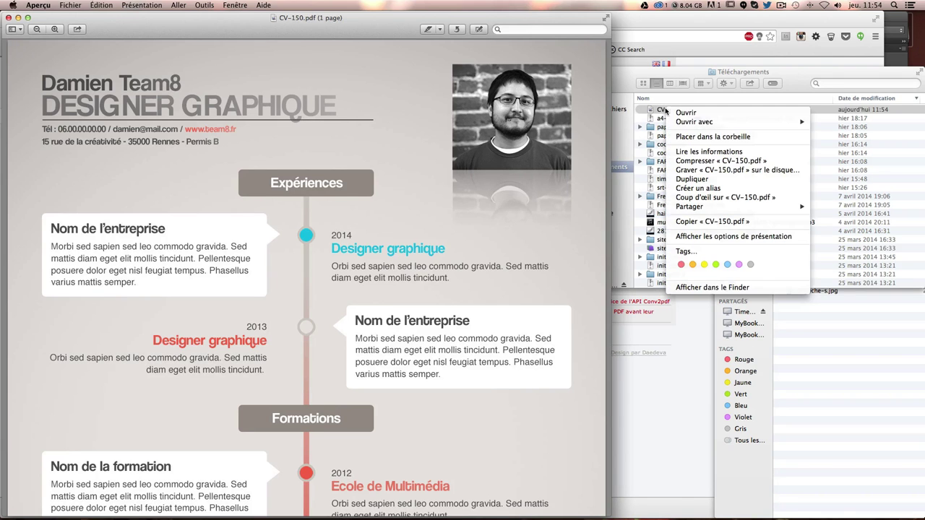
pyautogui.click(710, 153)
pyautogui.moveTo(103, 28); pyautogui.dragTo(686, 72)
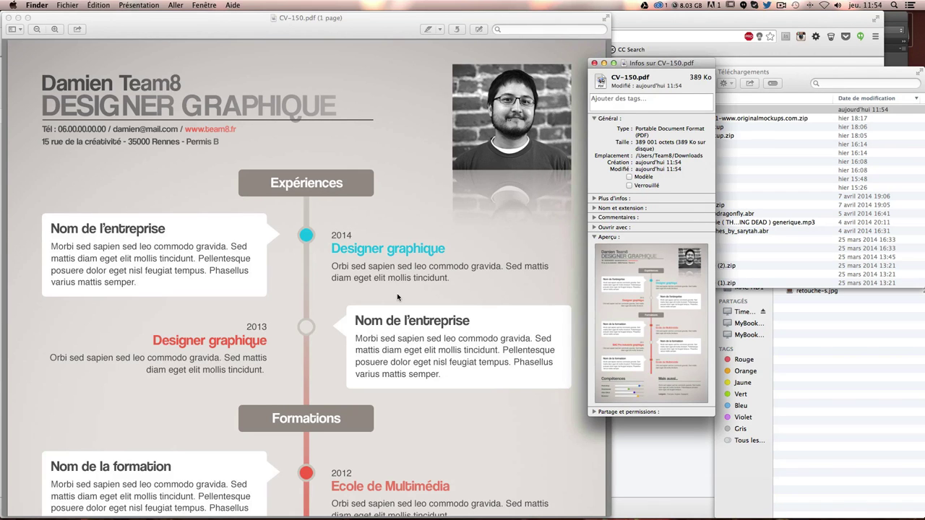
pyautogui.scroll(-10, 397, 297)
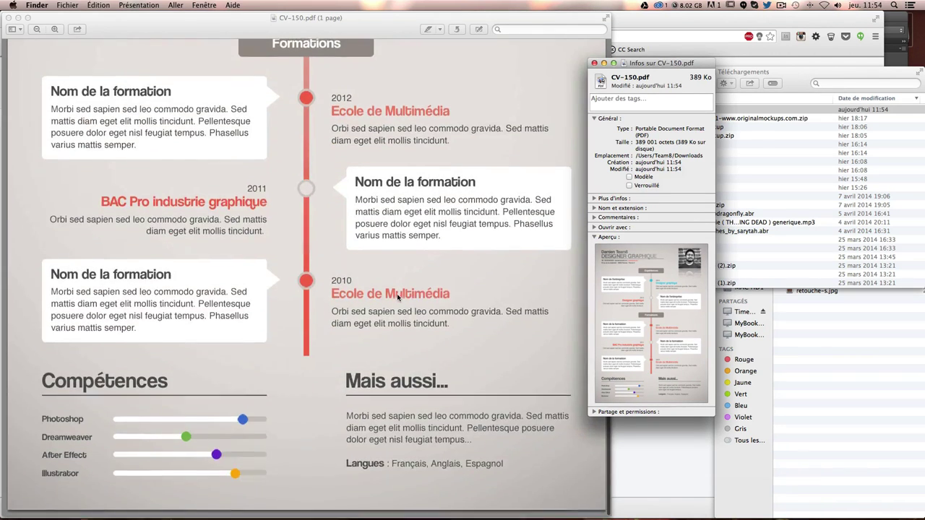
pyautogui.scroll(10, 397, 297)
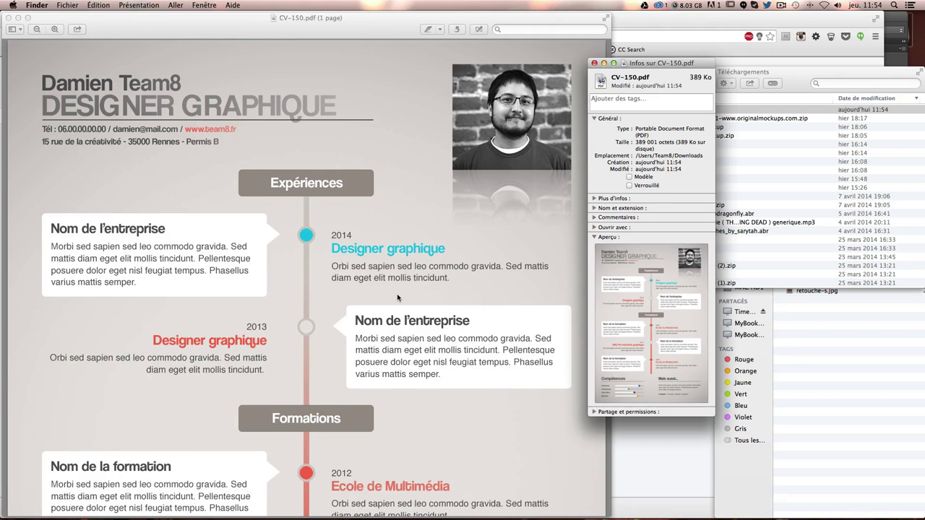
pyautogui.scroll(-4, 397, 297)
pyautogui.scroll(-3, 397, 297)
pyautogui.scroll(-3, 397, 297)
pyautogui.scroll(10, 397, 297)
pyautogui.moveTo(354, 495)
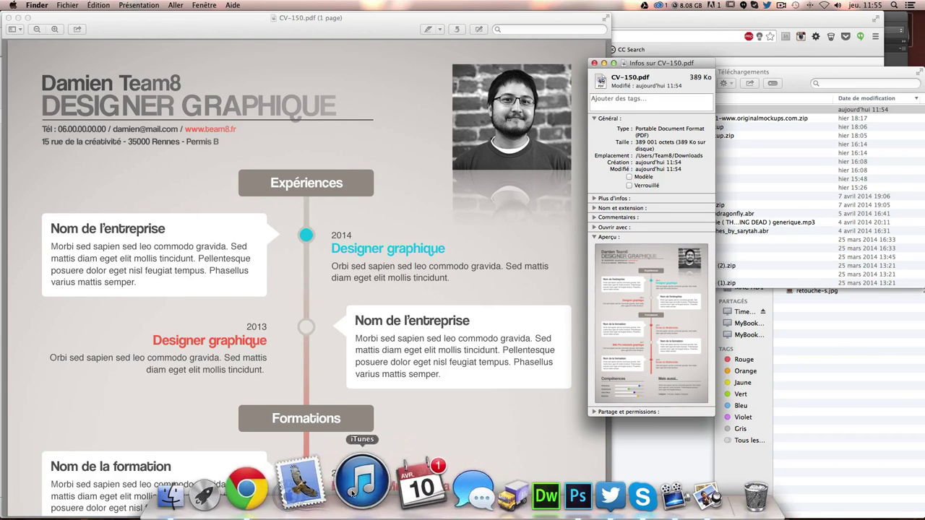
# Switch back to Photoshop to bring the CV-150 document on screen.
pyautogui.click(528, 493)
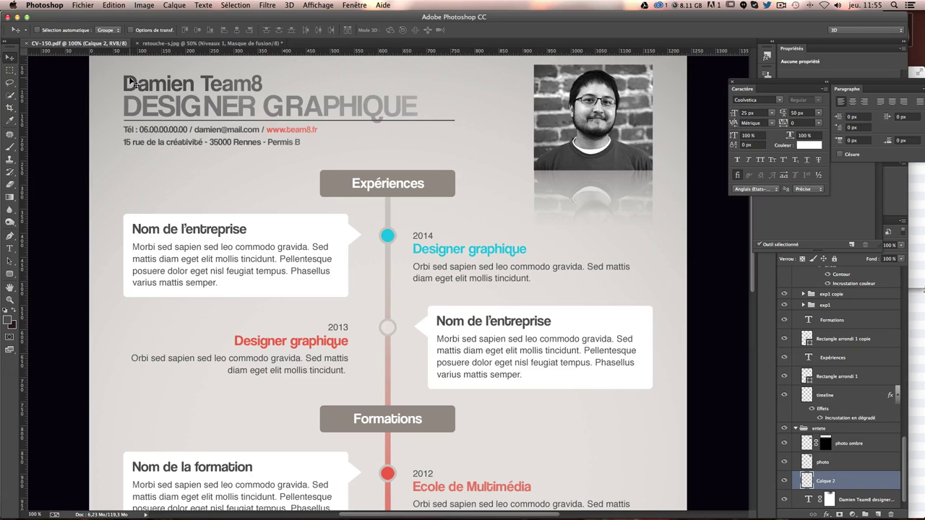
pyautogui.hotkey('ctrl', '-')
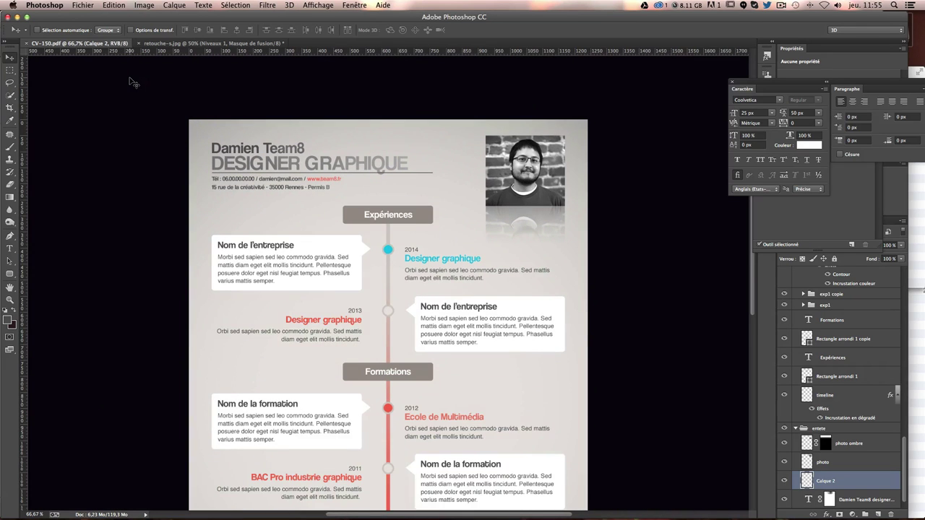
pyautogui.scroll(-3, 580, 205)
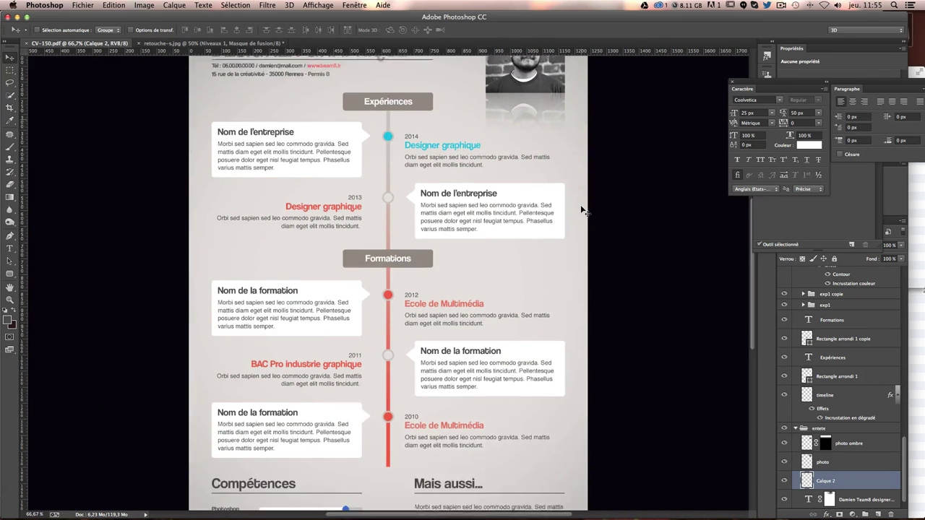
pyautogui.scroll(2, 581, 204)
pyautogui.scroll(1, 581, 205)
pyautogui.scroll(-2, 582, 210)
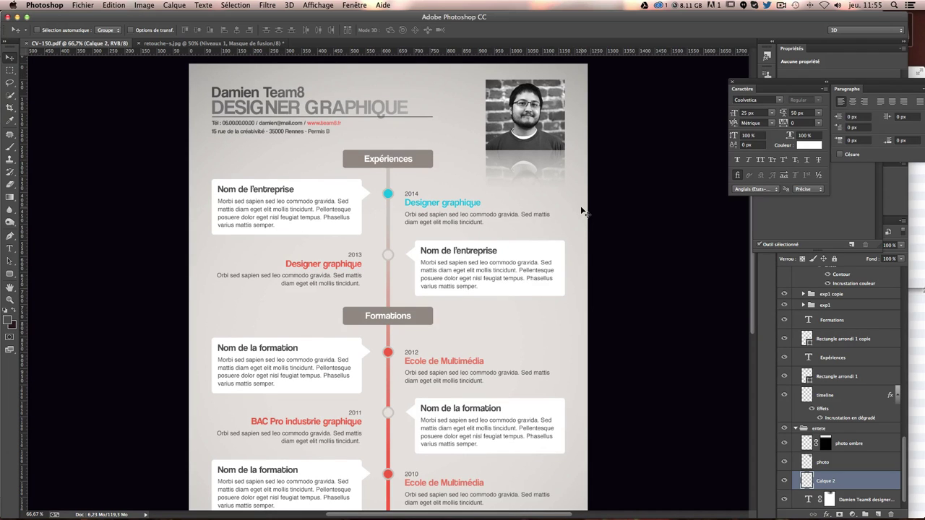
pyautogui.scroll(-3, 582, 211)
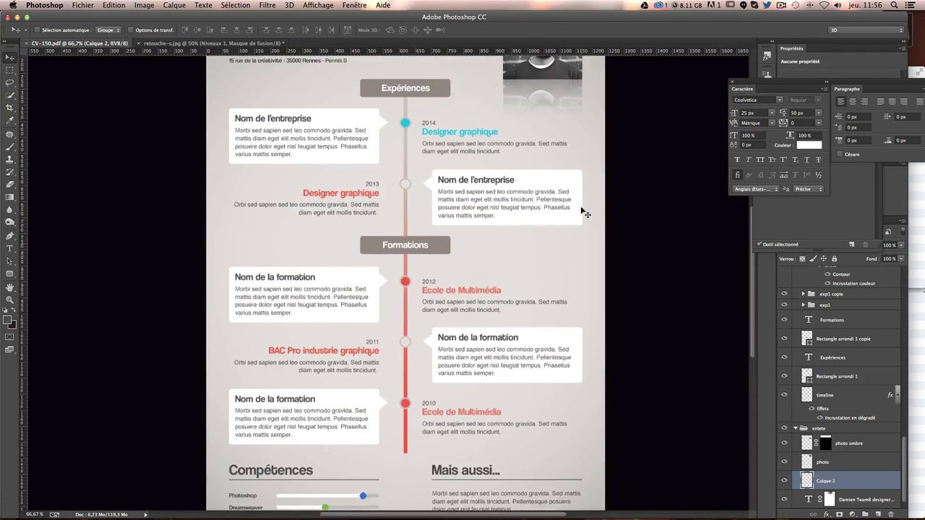
pyautogui.scroll(1, 582, 210)
pyautogui.scroll(2, 582, 210)
pyautogui.scroll(1, 582, 210)
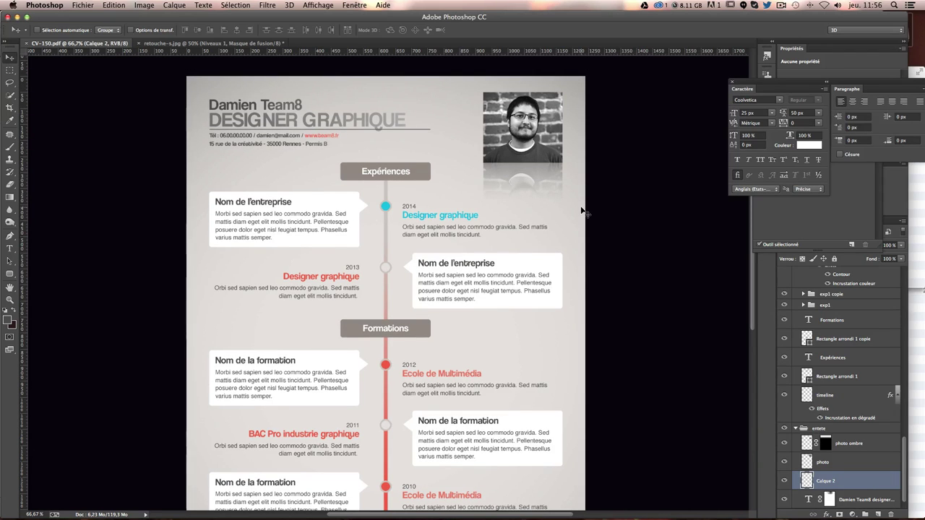
pyautogui.scroll(-1, 582, 211)
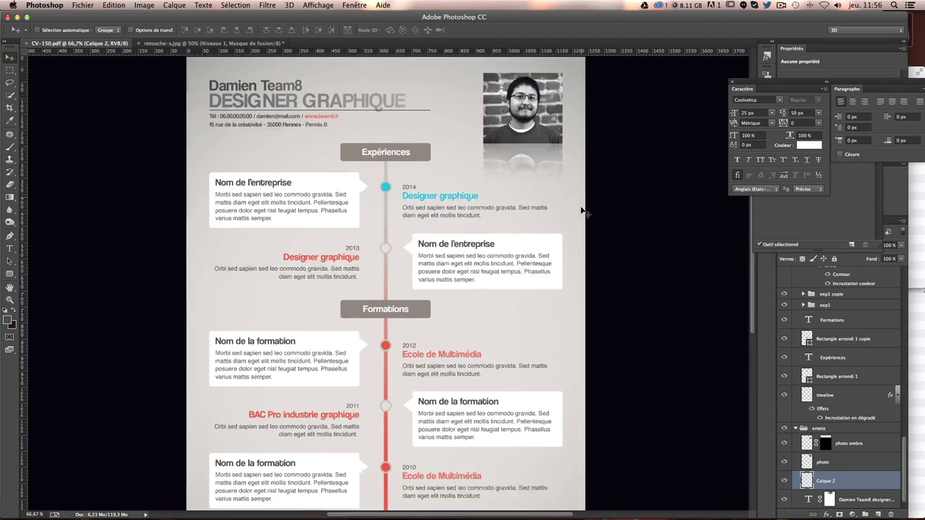
pyautogui.scroll(-4, 582, 210)
pyautogui.scroll(4, 582, 210)
pyautogui.scroll(2, 582, 210)
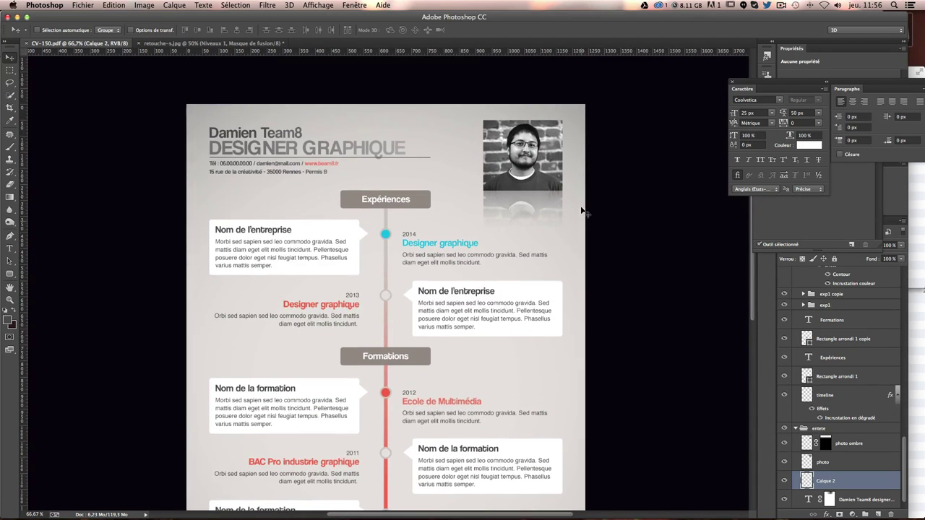